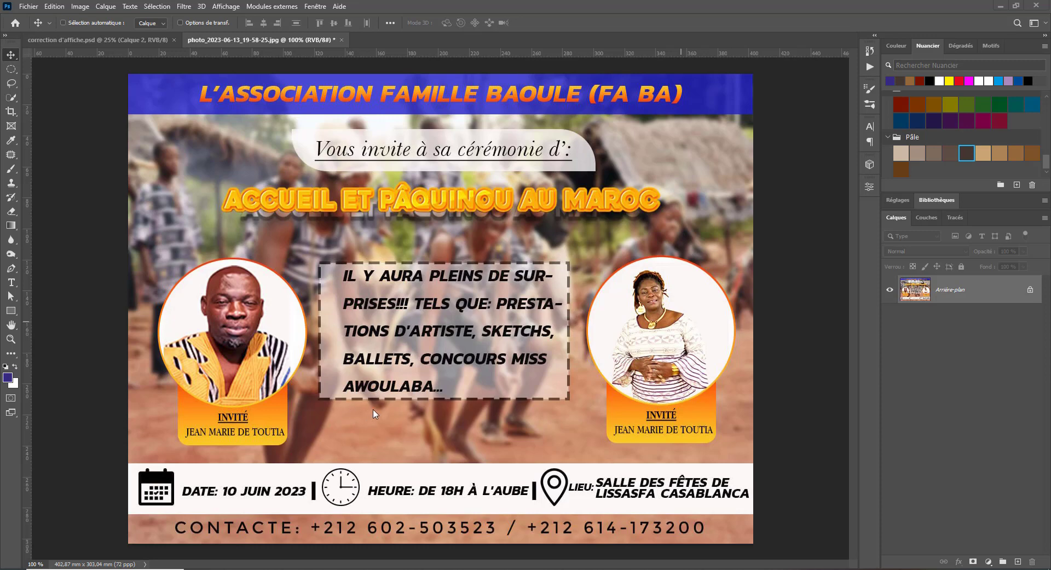
- Create a new A4 print document (210 × 297 mm, 300 ppi) in RGB colour
click(29, 6)
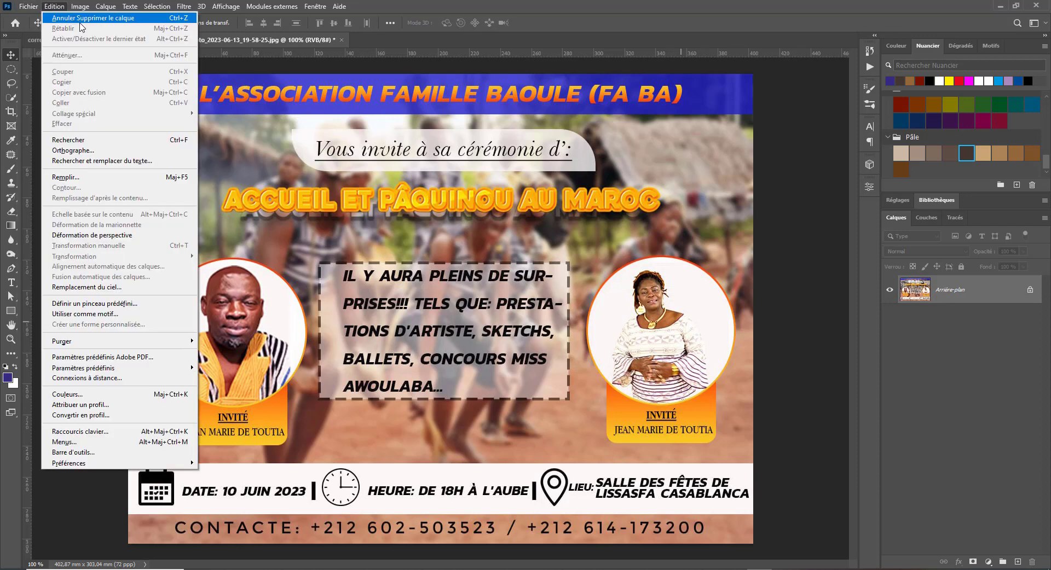
click(44, 18)
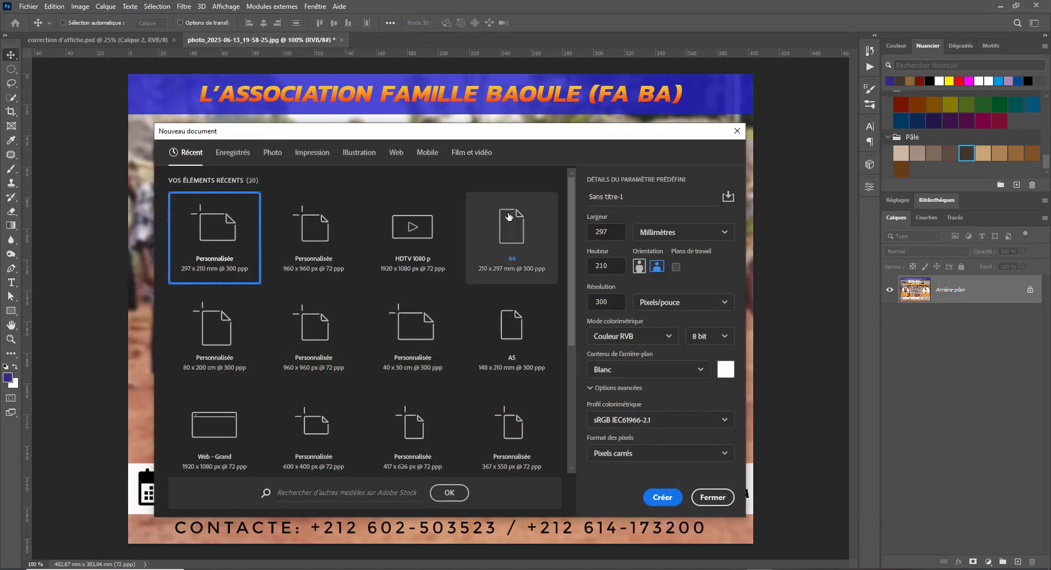
click(313, 155)
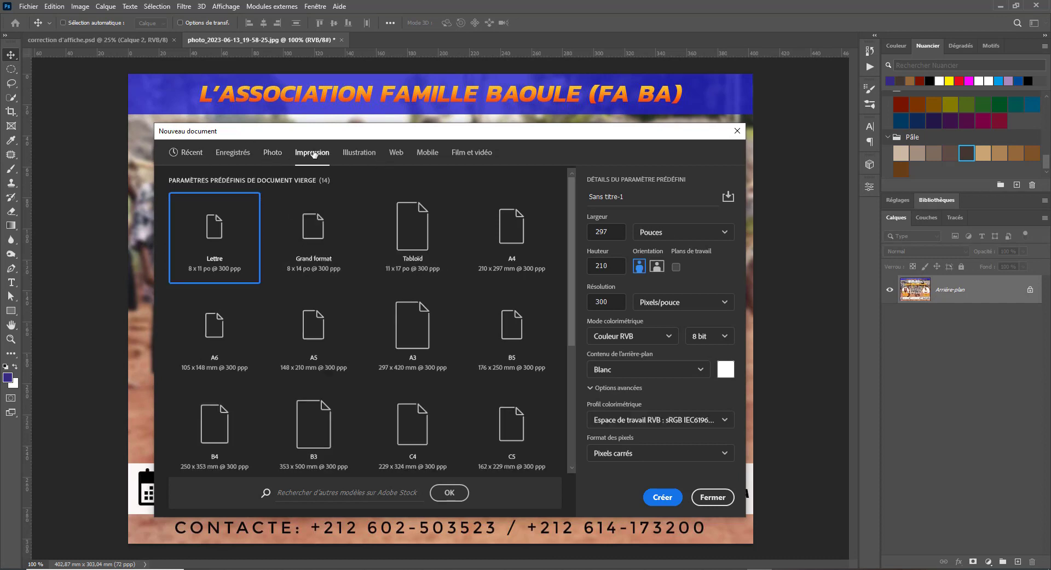
click(484, 243)
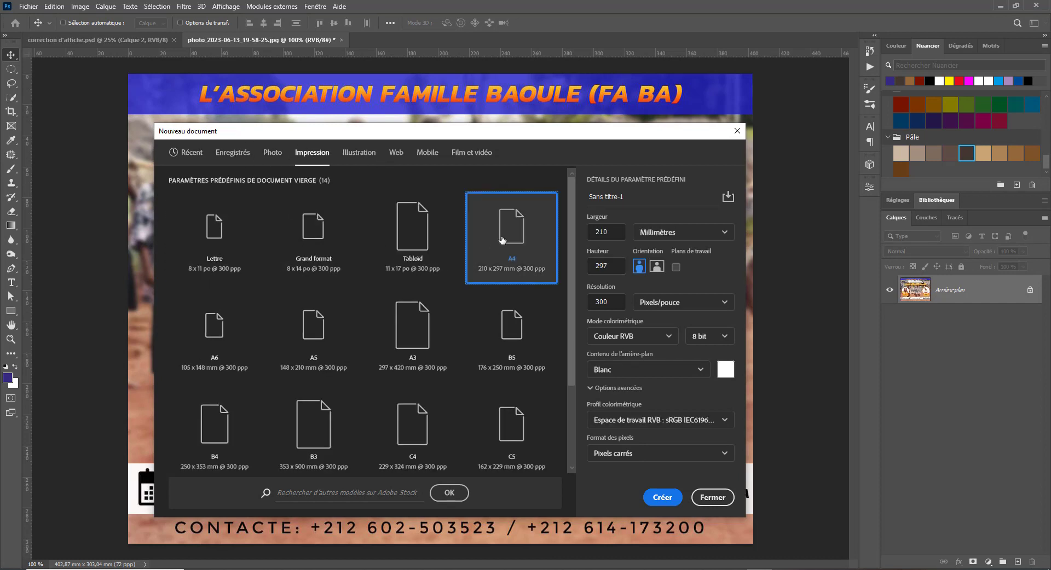
click(663, 420)
click(725, 278)
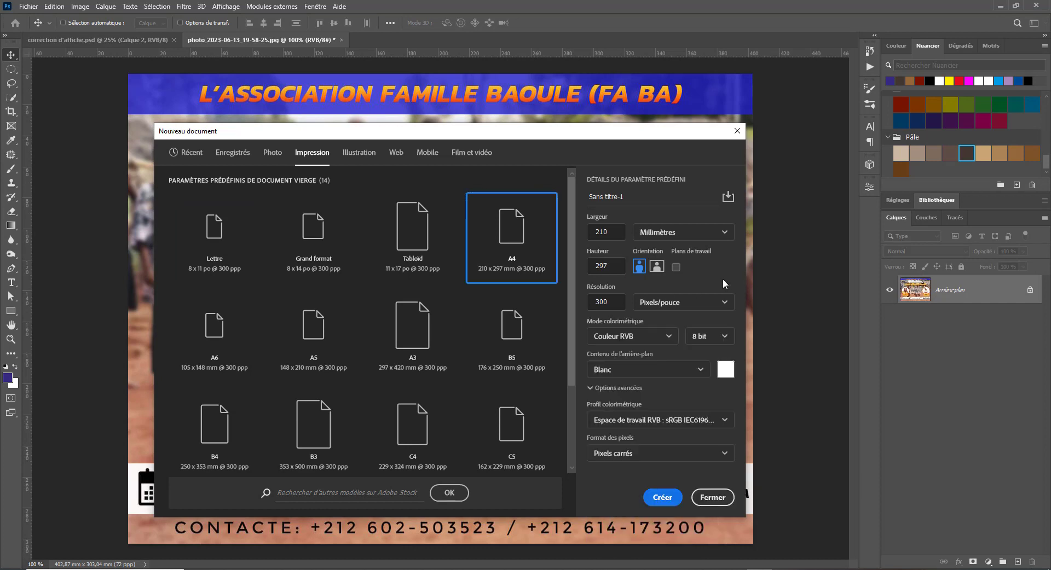
click(627, 337)
click(623, 392)
click(660, 503)
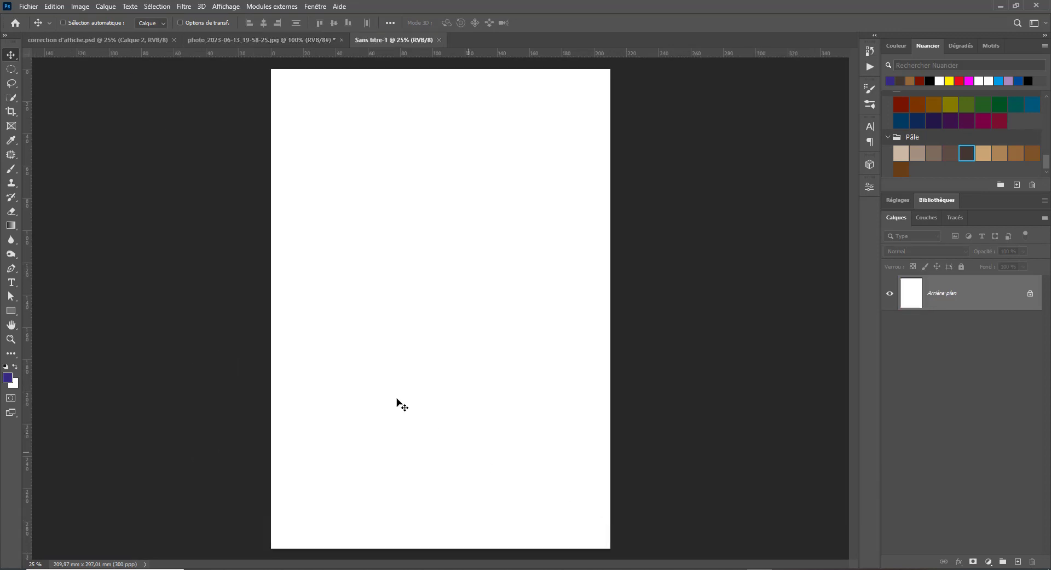
- Rotate the page 90° clockwise into landscape orientation
click(91, 4)
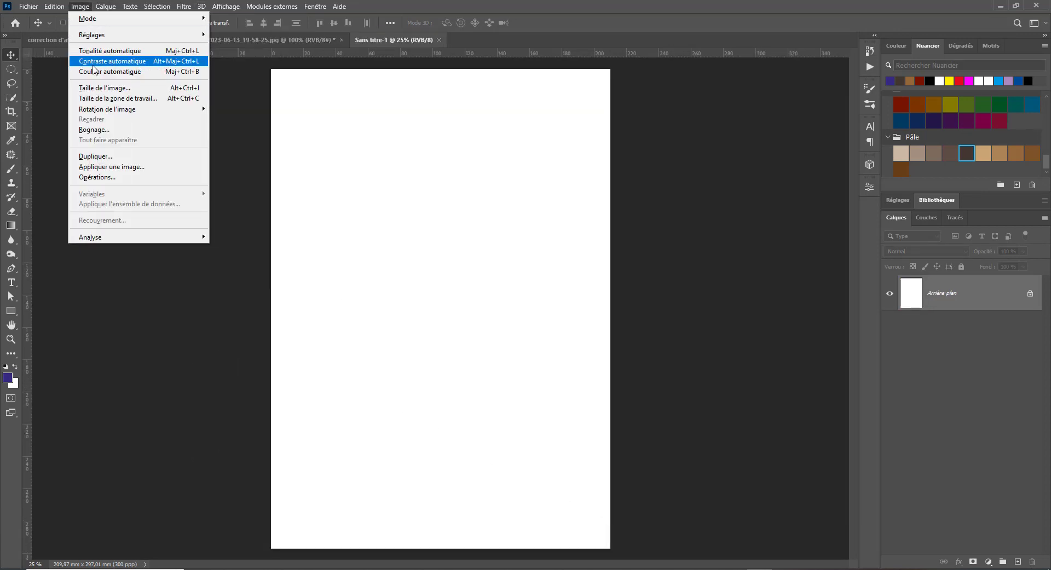
mouse_move(110, 111)
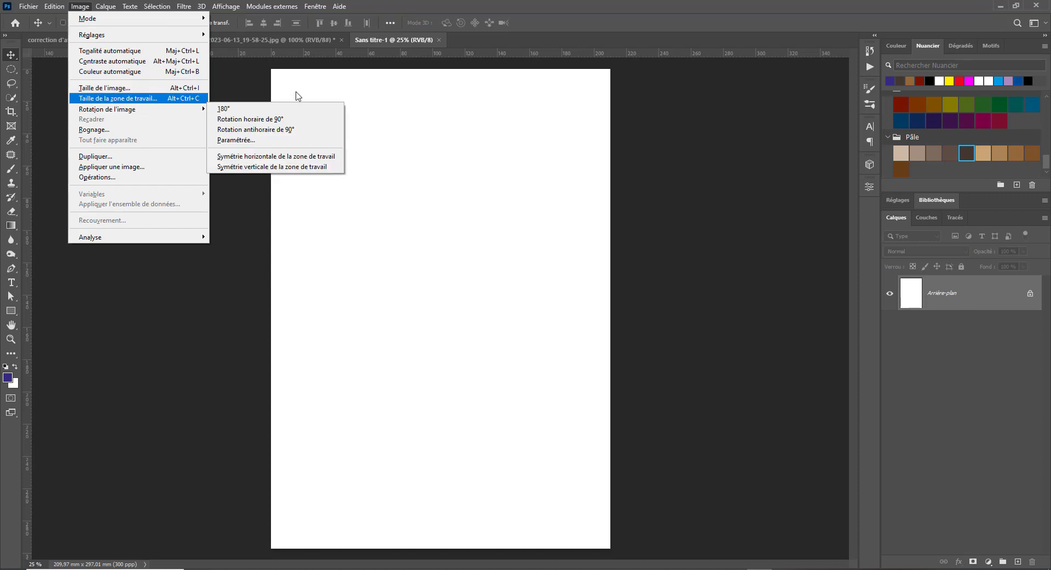
click(273, 120)
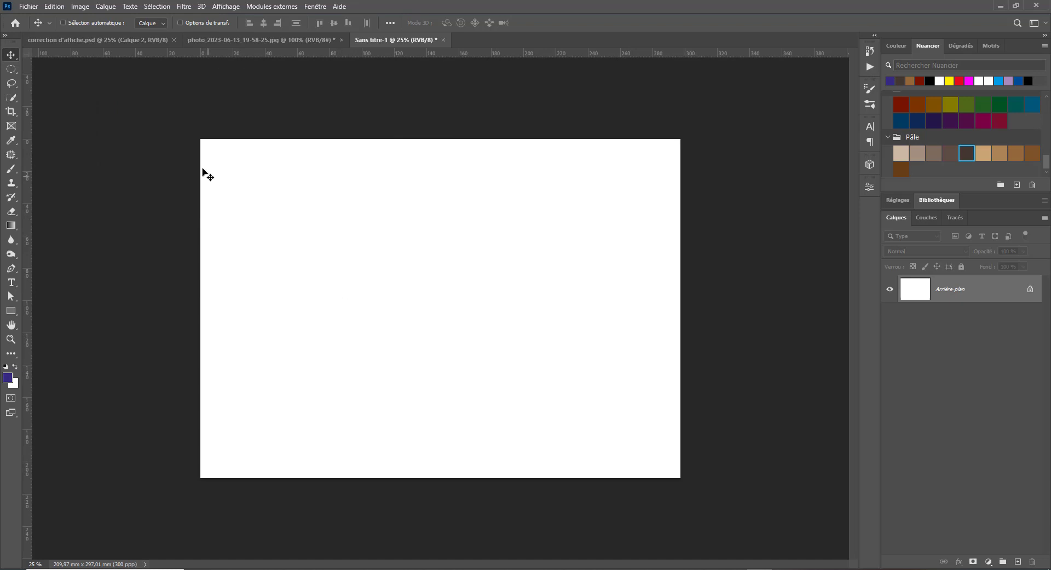
- Compare the blank landscape page with the reference poster and sample flyer documents
click(71, 40)
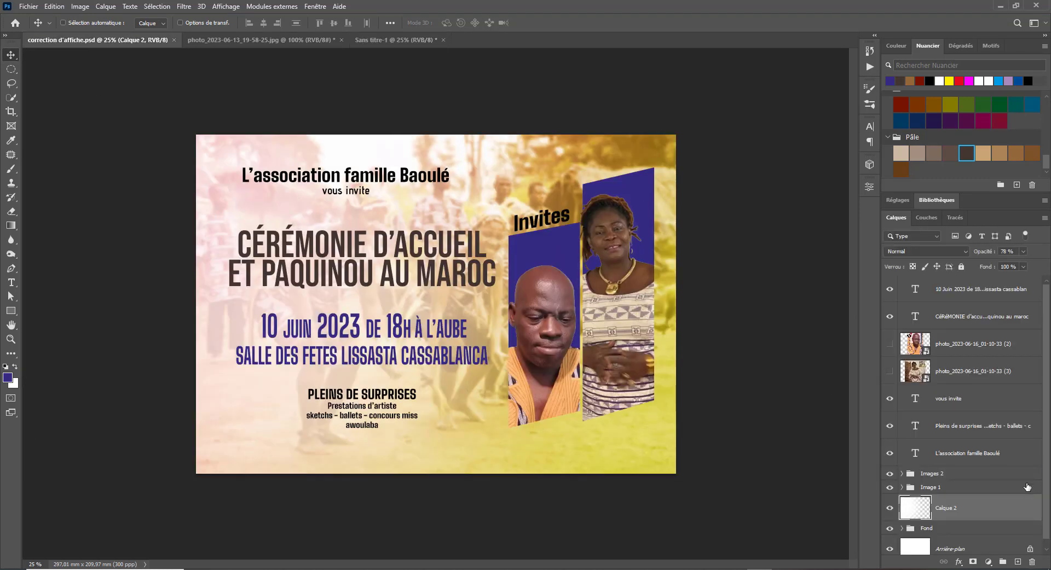
click(411, 42)
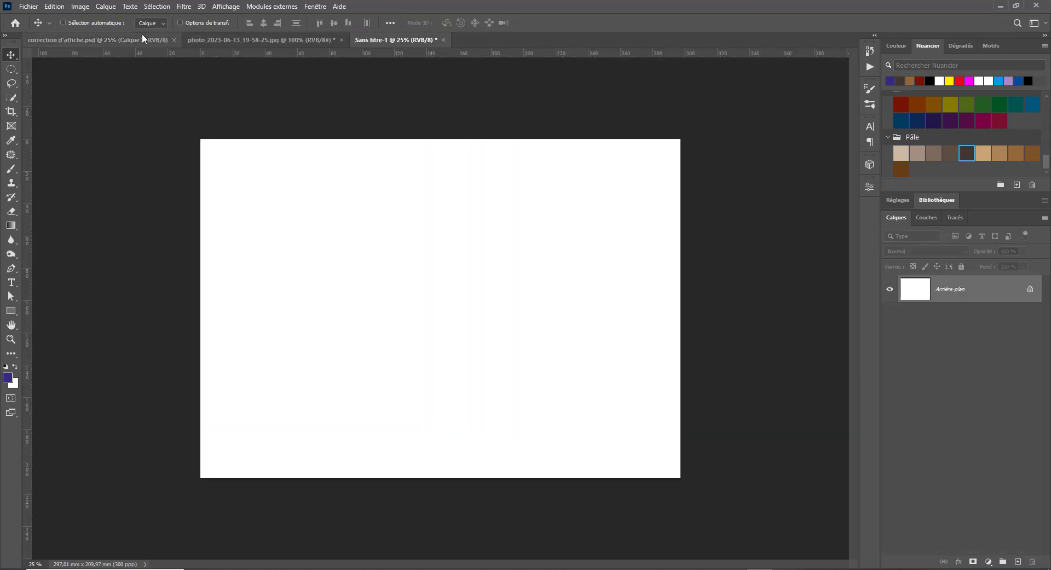
click(96, 40)
click(408, 40)
click(123, 40)
click(401, 40)
click(137, 39)
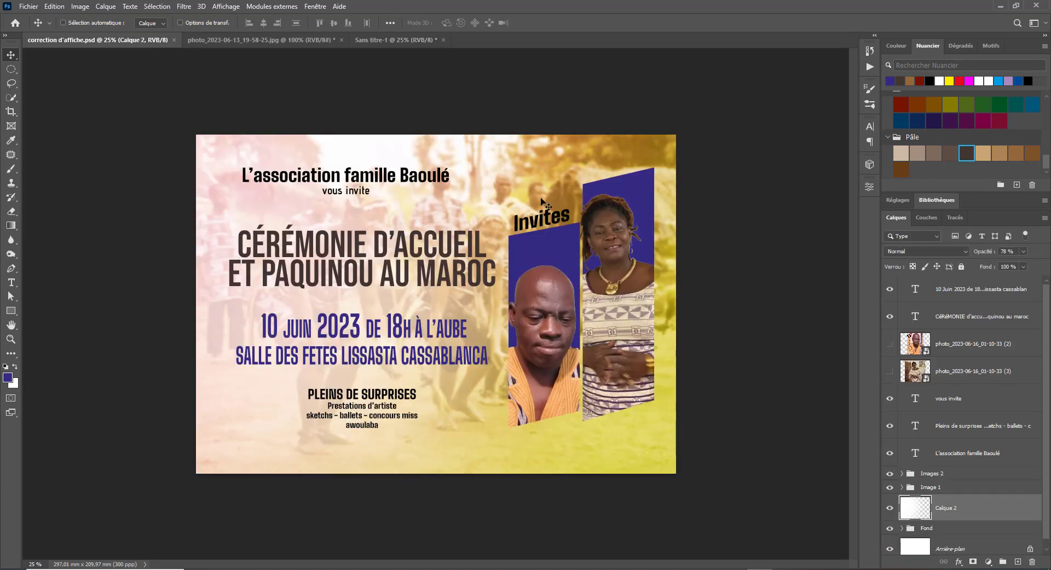
click(379, 41)
click(241, 40)
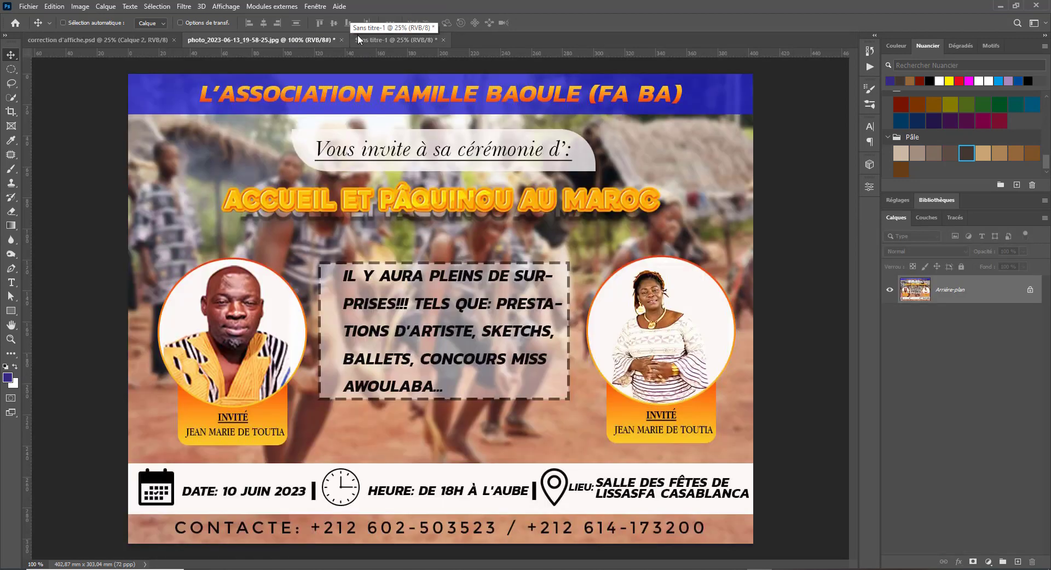
click(393, 35)
click(274, 41)
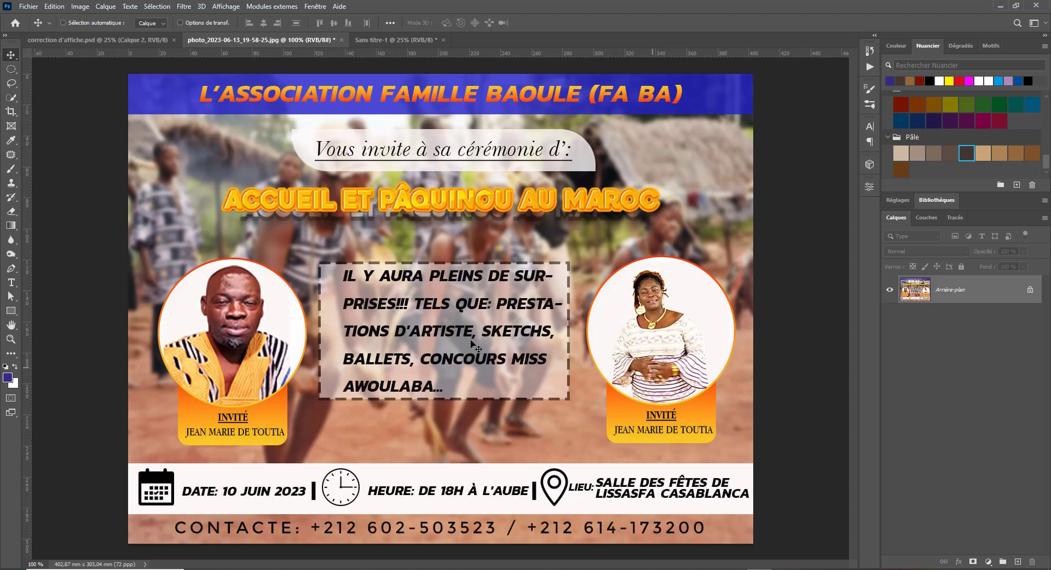
click(412, 37)
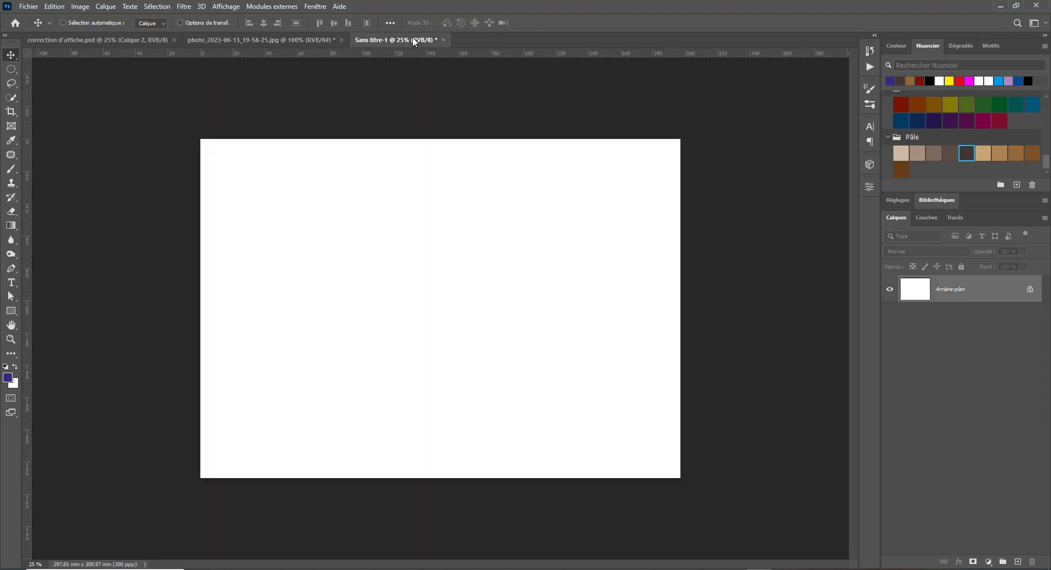
- Browse to the RECU folder beside the page and drag the dancers photo onto it
click(277, 569)
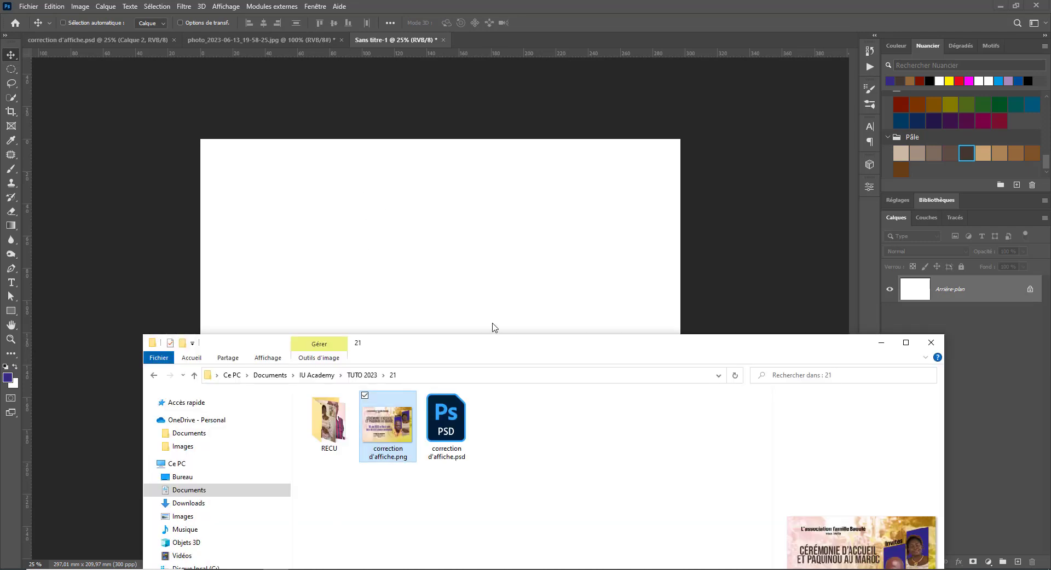
drag(467, 345, 750, 113)
double_click(614, 189)
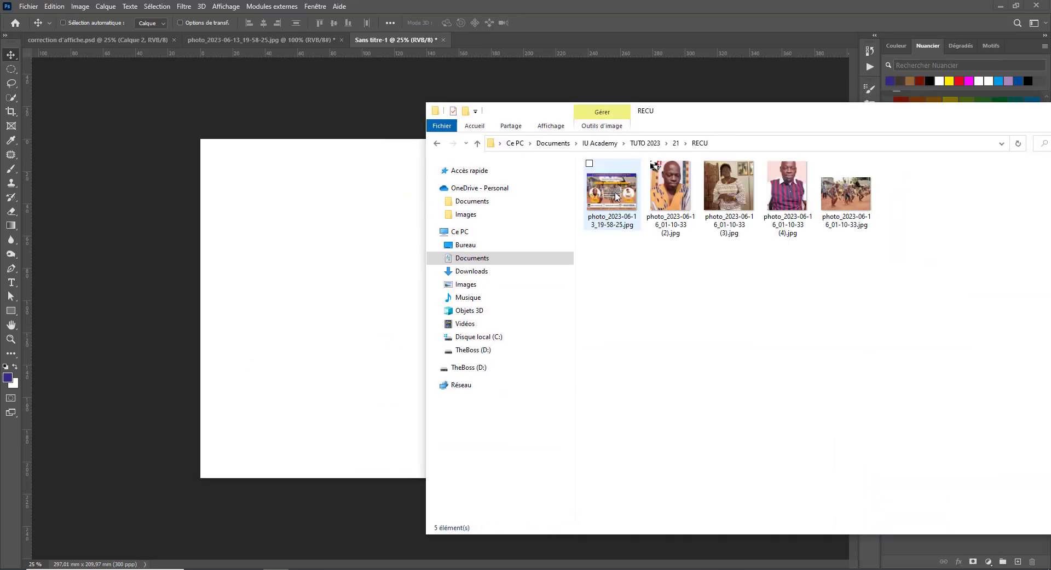
drag(870, 213, 264, 263)
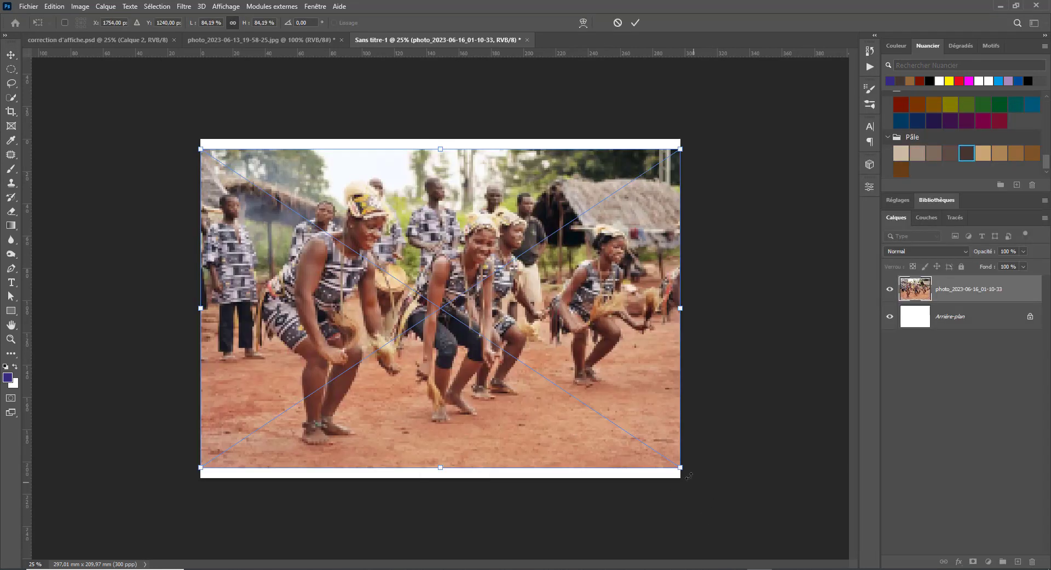
- Scale and shift the dancers photo to cover the landscape page
drag(689, 476, 736, 490)
drag(656, 432, 632, 432)
key(Return)
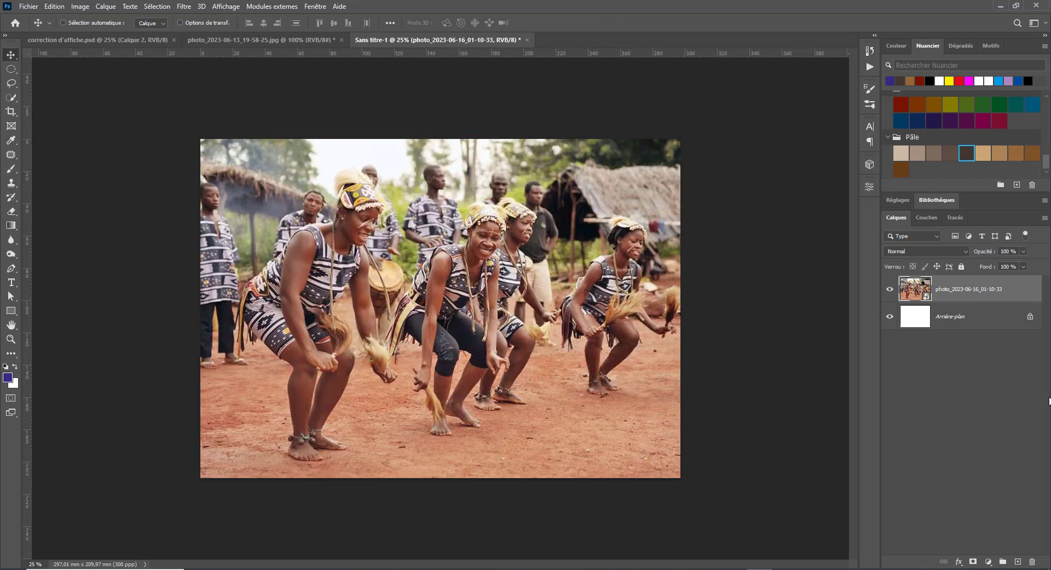
- Apply a Gaussian blur with radius 21 to the dancers photo
click(184, 6)
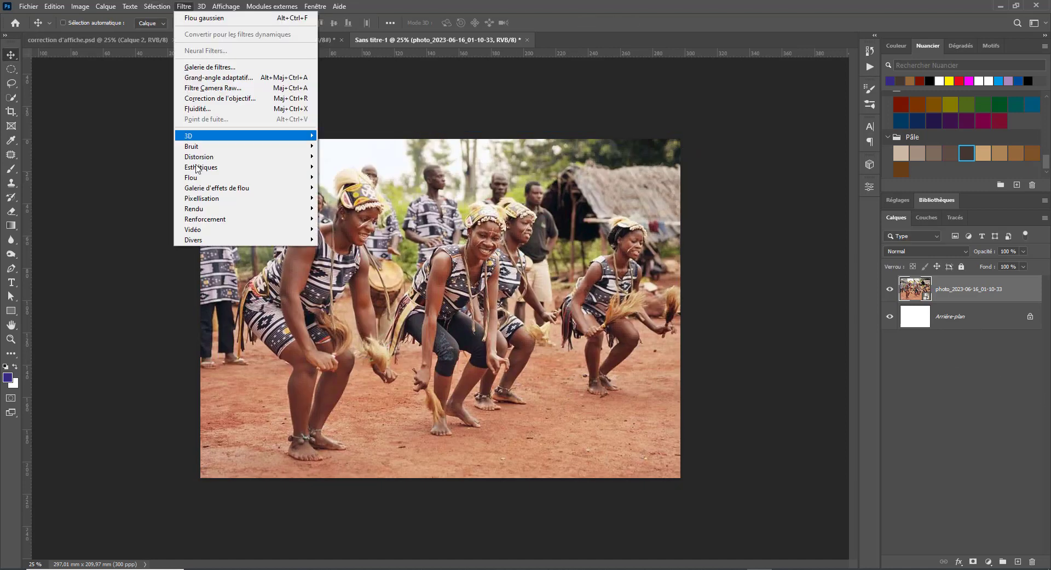
mouse_move(199, 178)
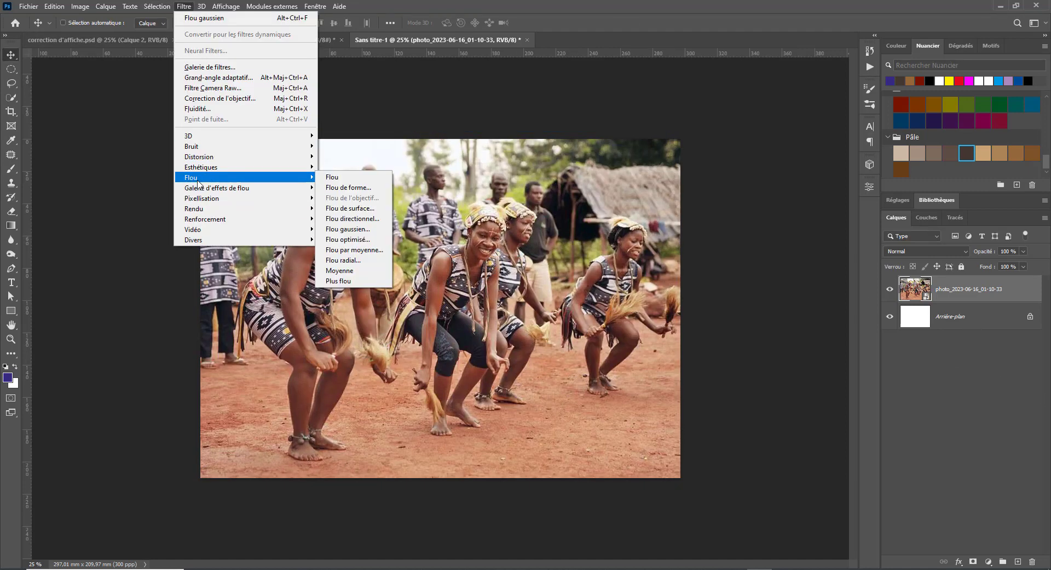
click(357, 232)
drag(786, 400, 806, 406)
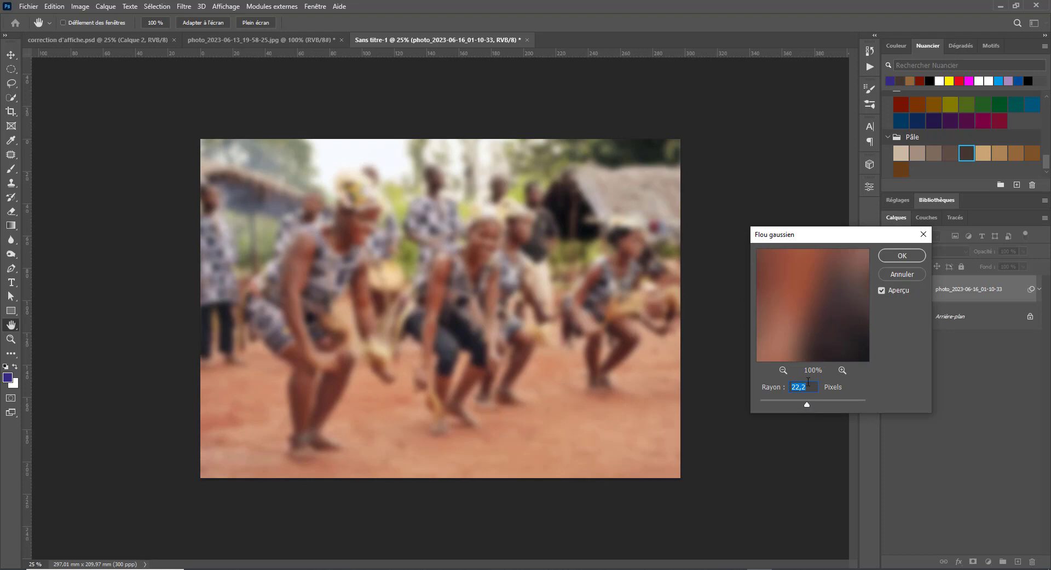
text(2)
text(18)
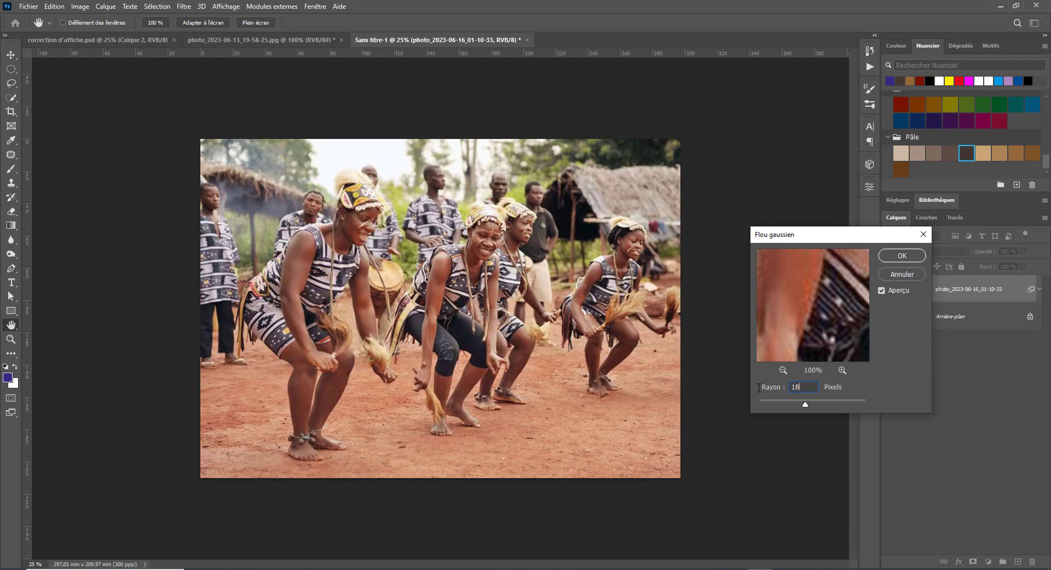
click(902, 255)
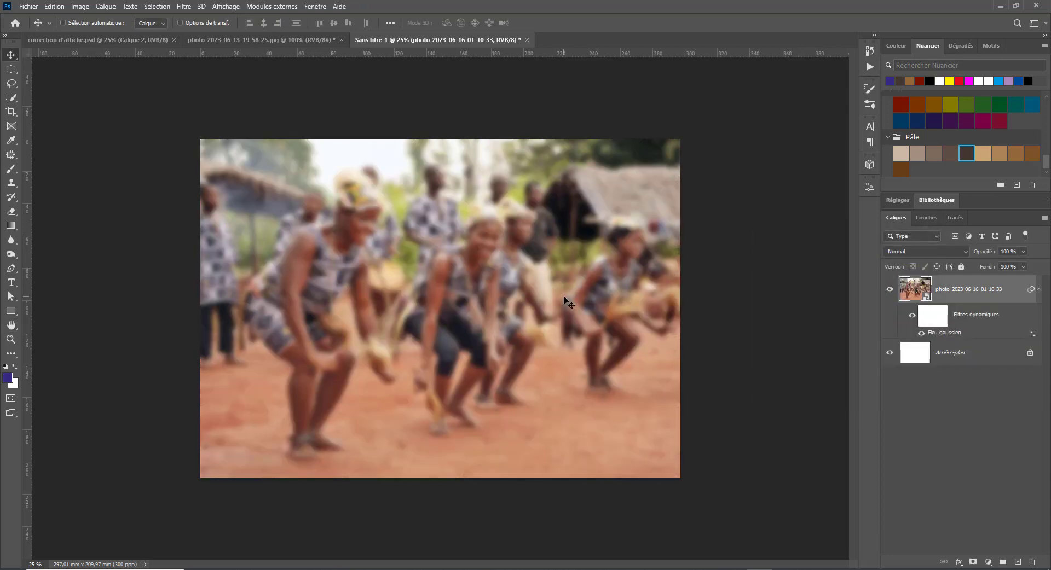
click(126, 43)
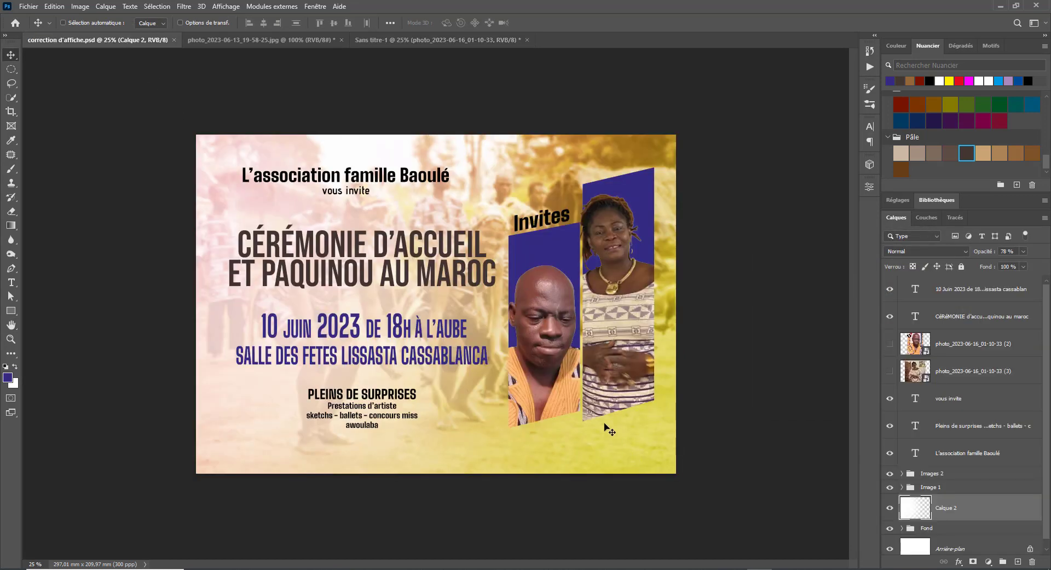
- Add a new layer and fill it with a diagonal yellow-to-orange gradient
click(416, 40)
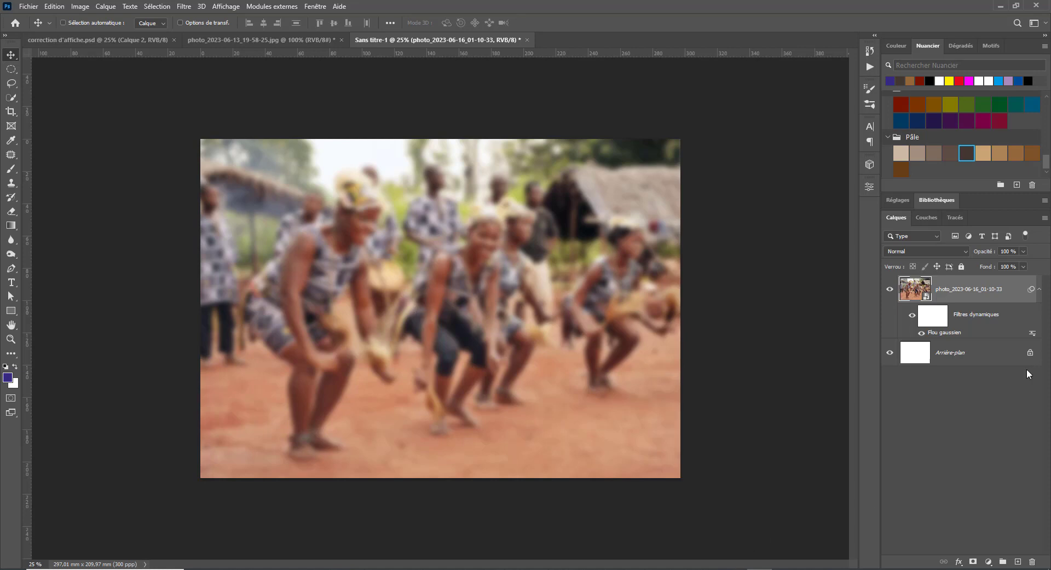
click(1017, 563)
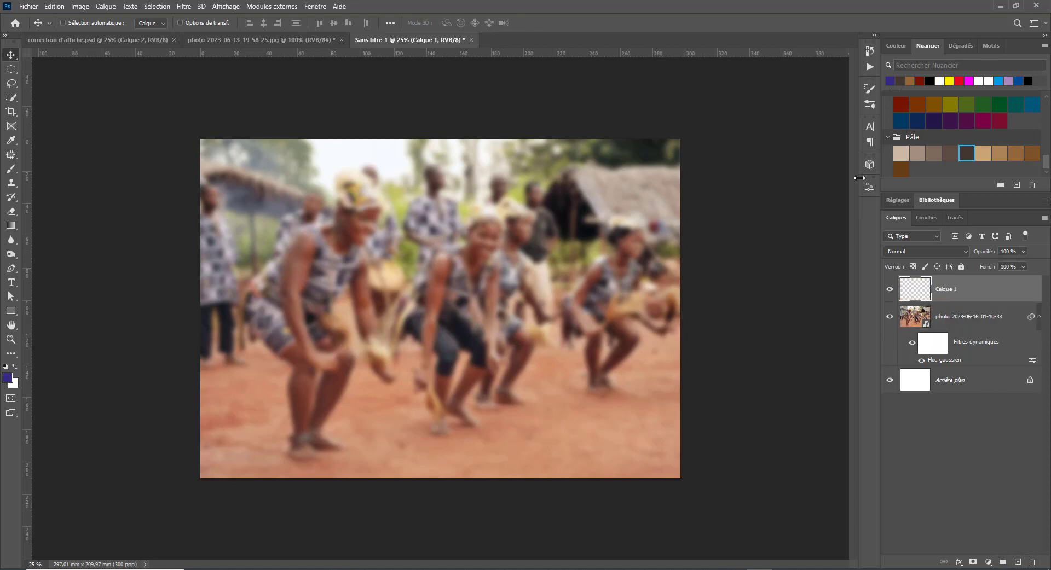
click(949, 81)
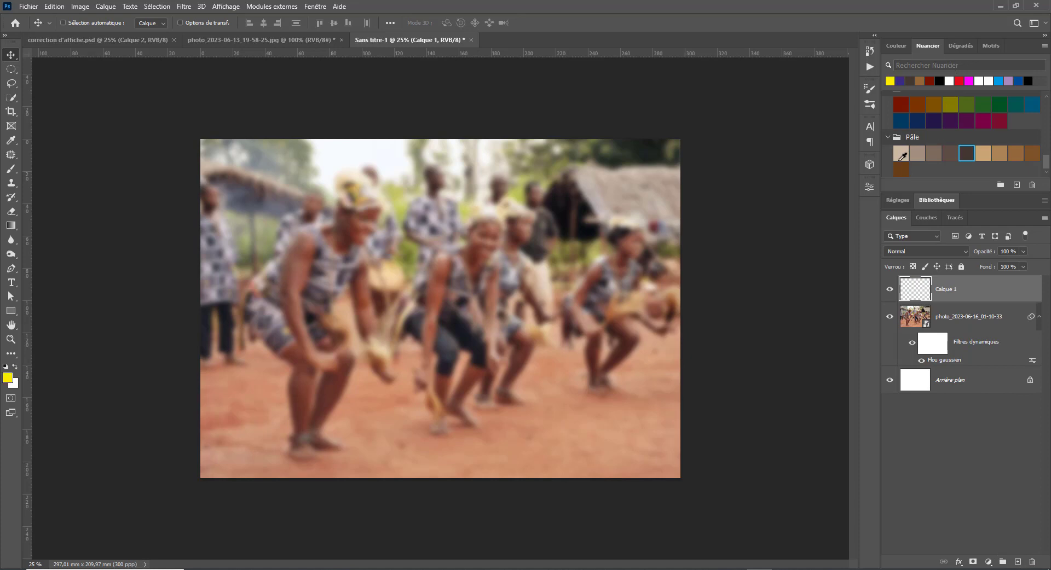
scroll(969, 148, up, 6)
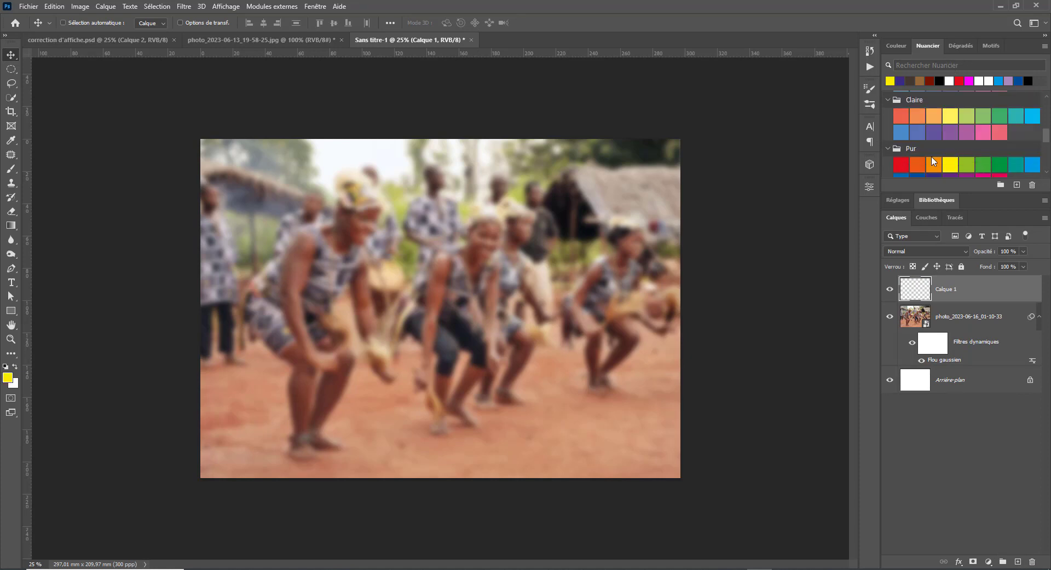
click(934, 164)
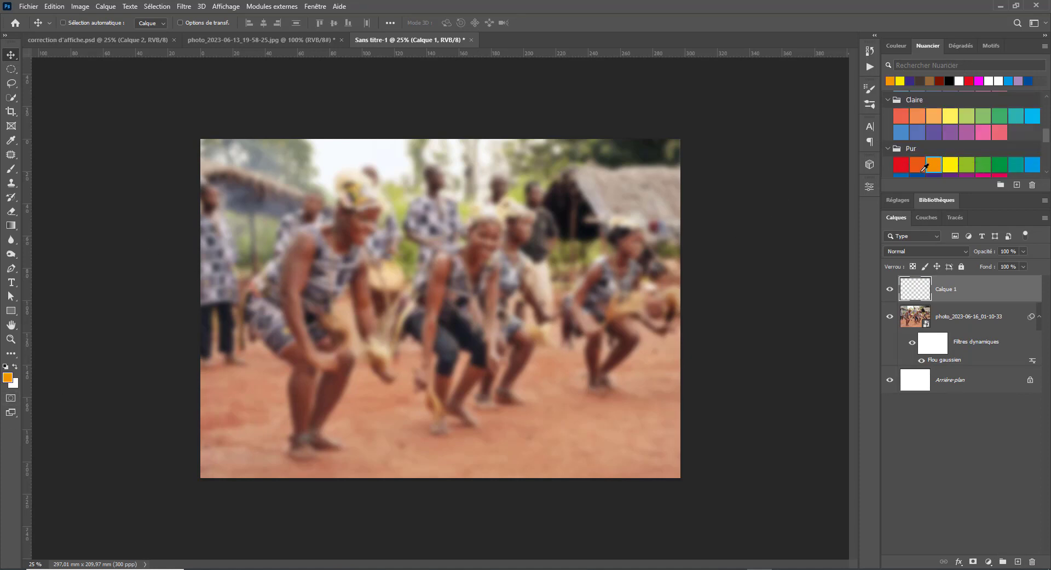
key(x)
click(950, 164)
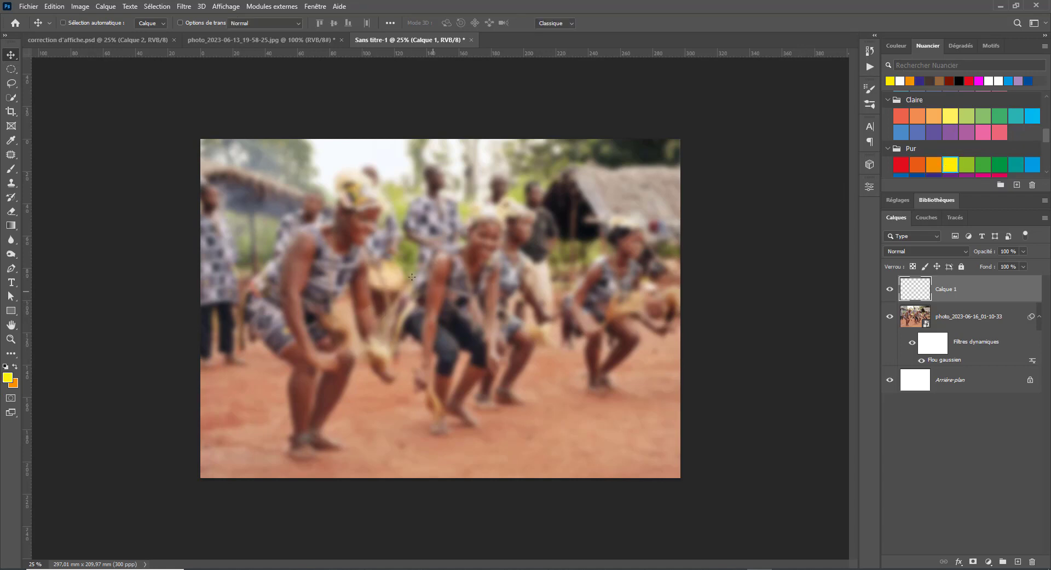
key(g)
drag(214, 152, 546, 359)
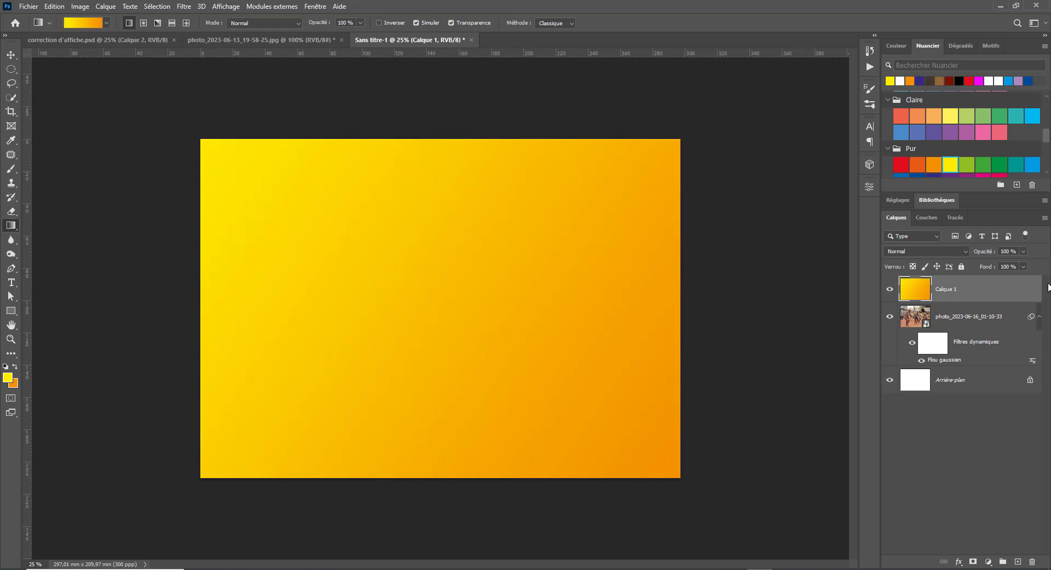
- Keep the gradient layer in Normal blending and move it below the photo layer
click(927, 251)
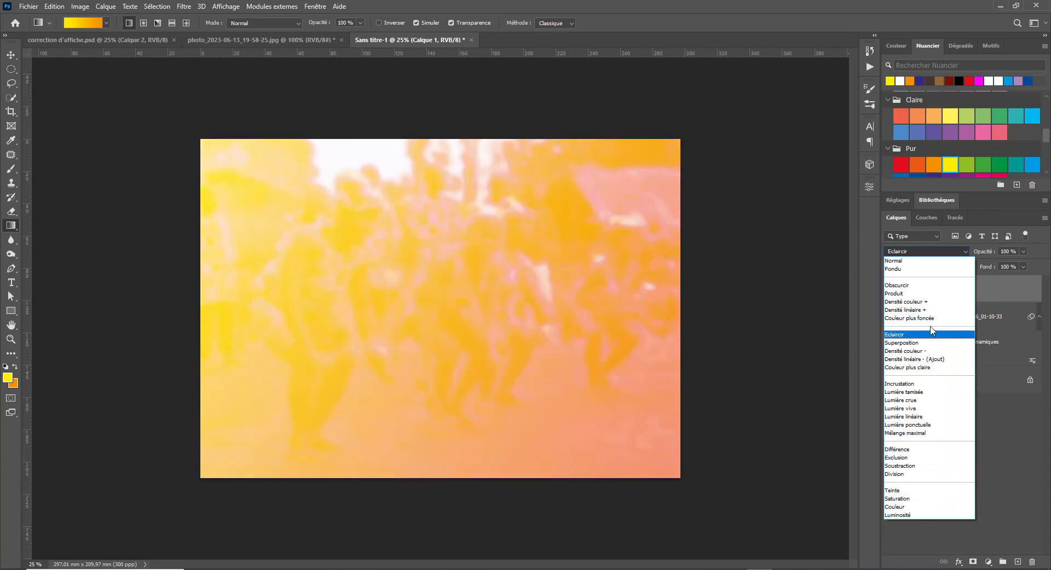
click(932, 297)
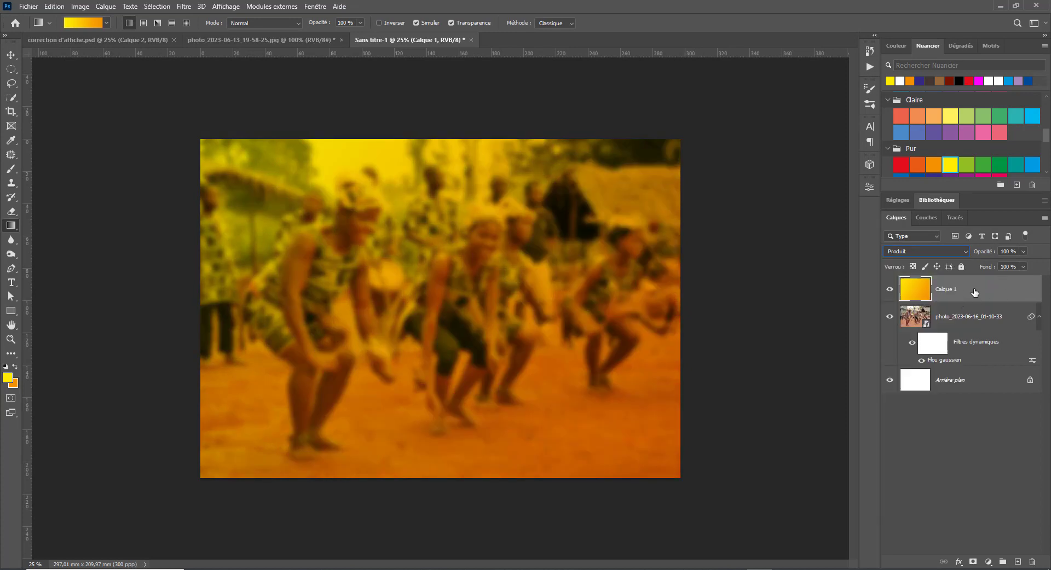
click(954, 251)
click(930, 259)
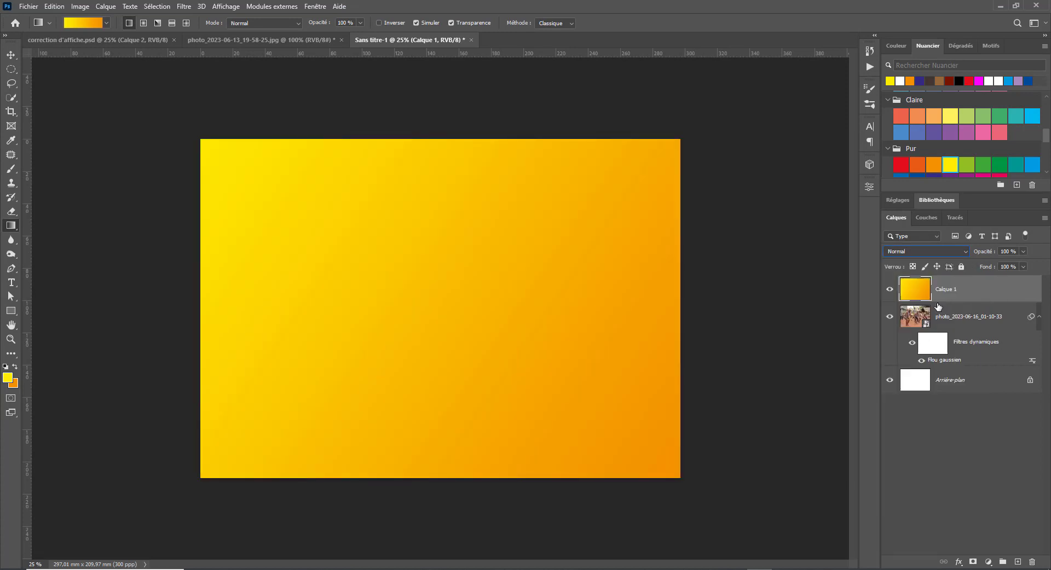
drag(944, 290, 953, 369)
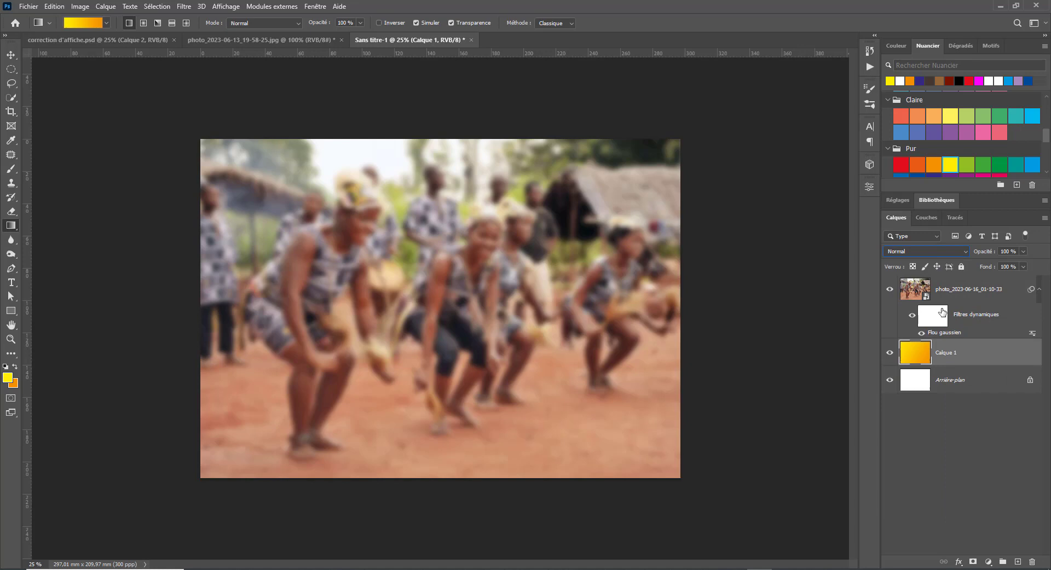
- Set the dancers photo layer's blend mode to Produit
click(950, 254)
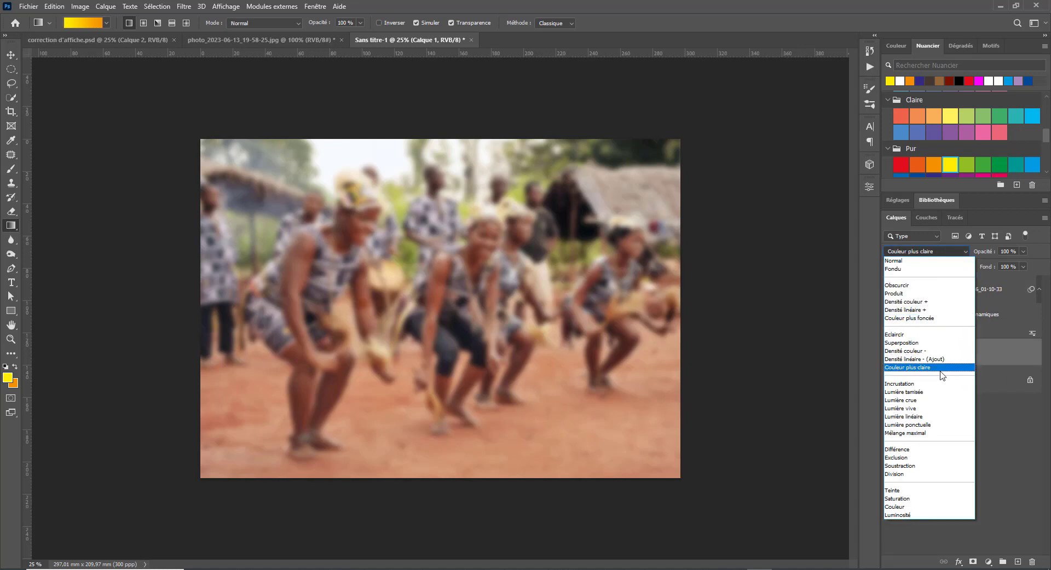
click(1011, 437)
click(964, 294)
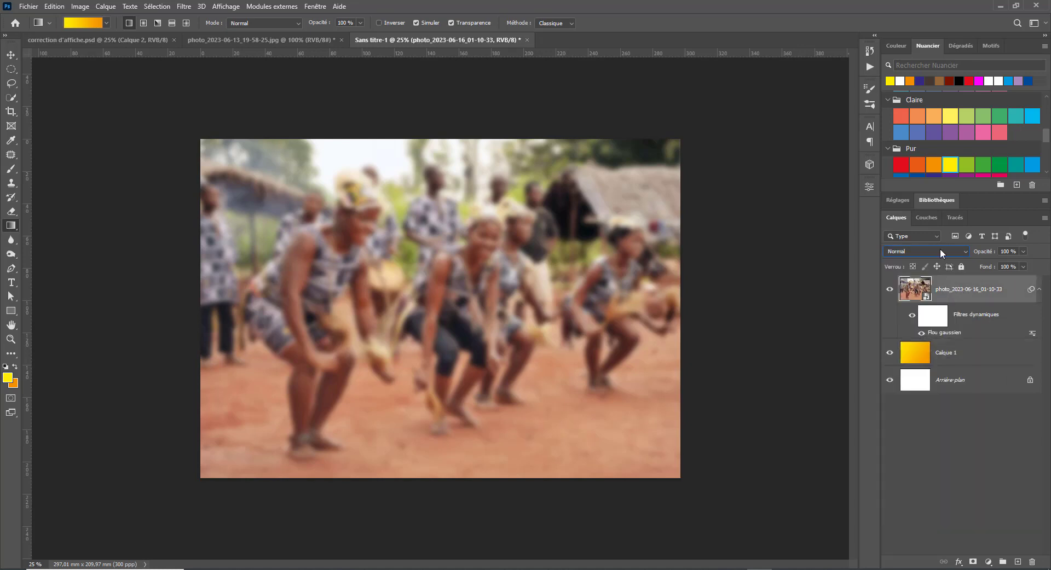
click(941, 252)
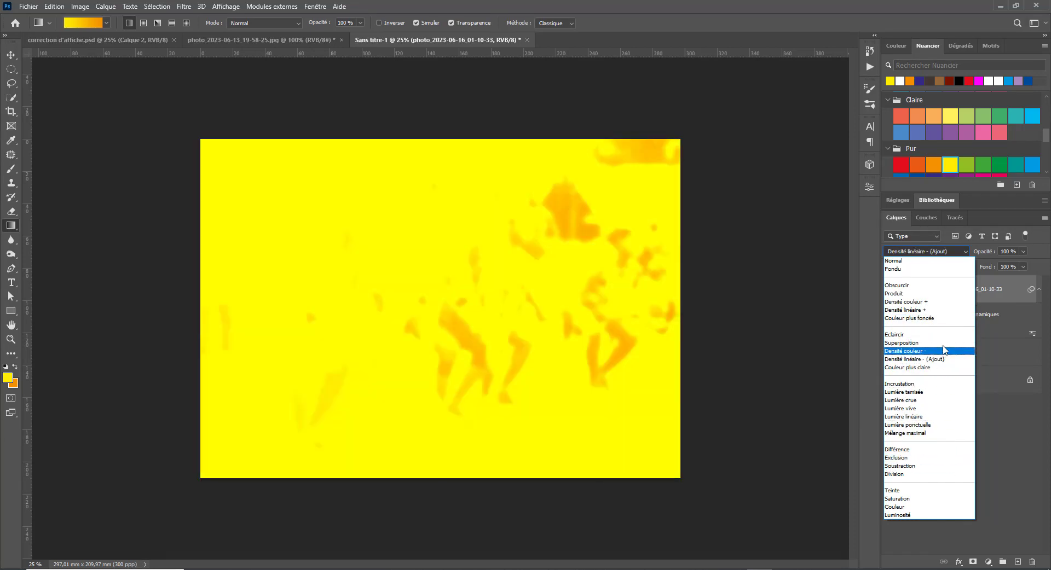
click(942, 294)
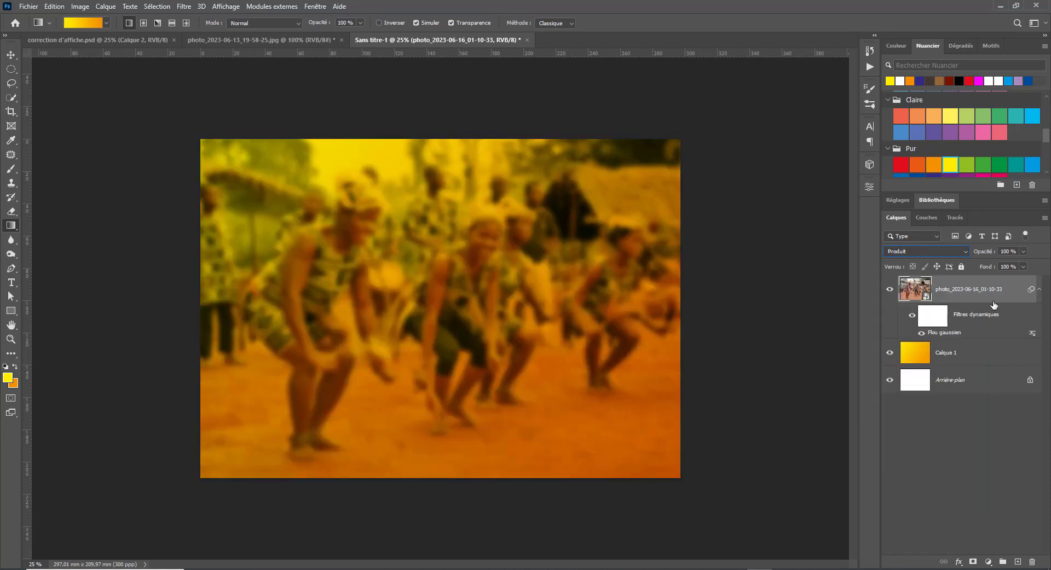
- Duplicate the photo layer, blend the copy in Luminosité and adjust its opacity
click(965, 356)
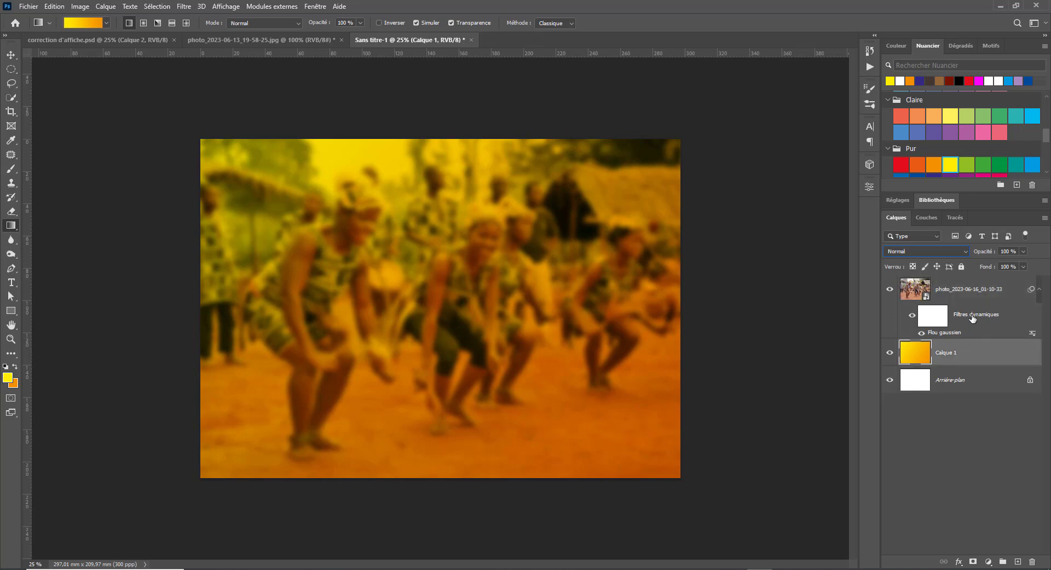
click(975, 293)
key(ctrl+j)
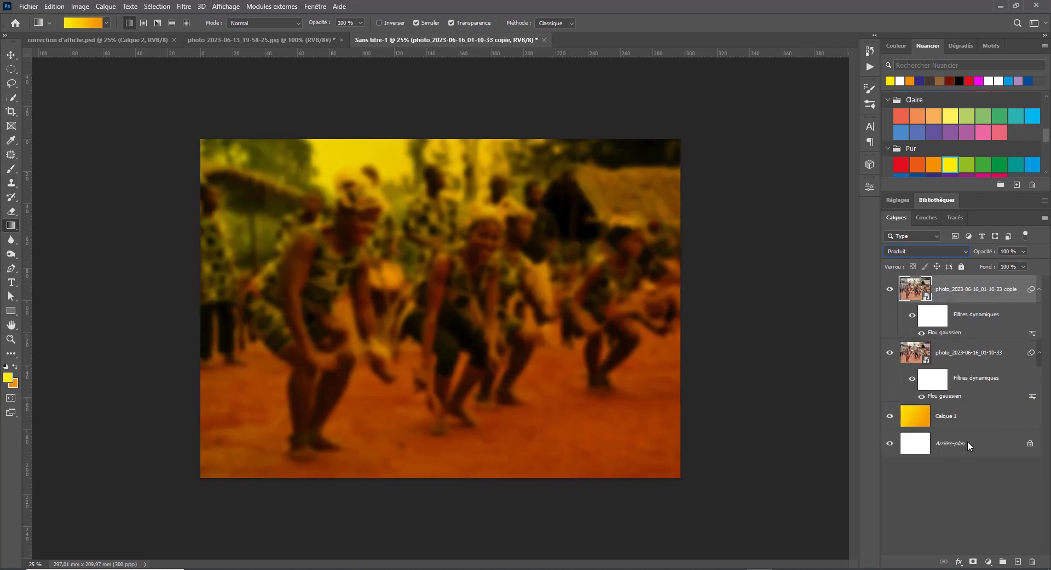
click(953, 255)
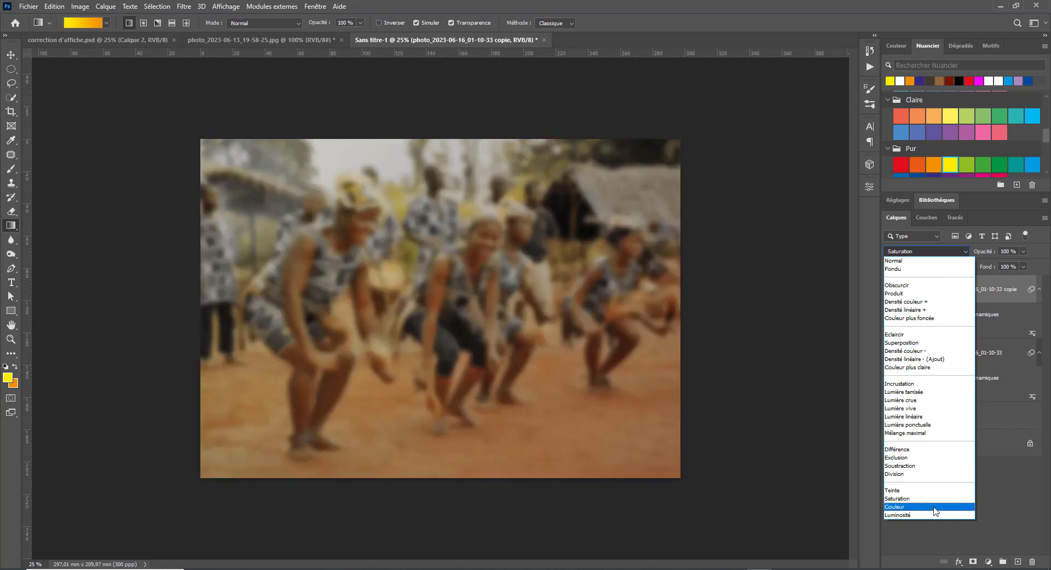
click(929, 515)
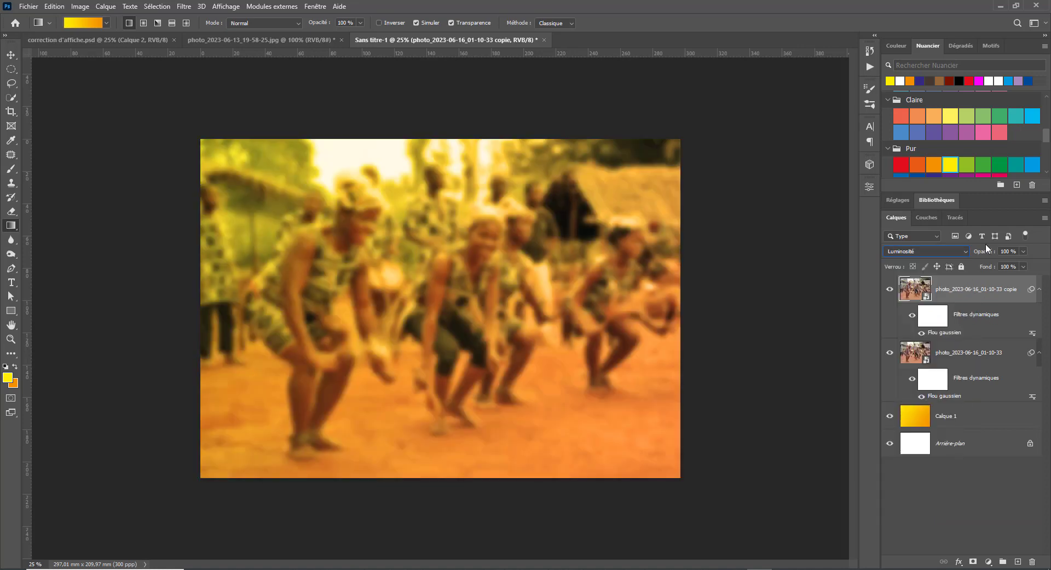
drag(985, 250, 957, 263)
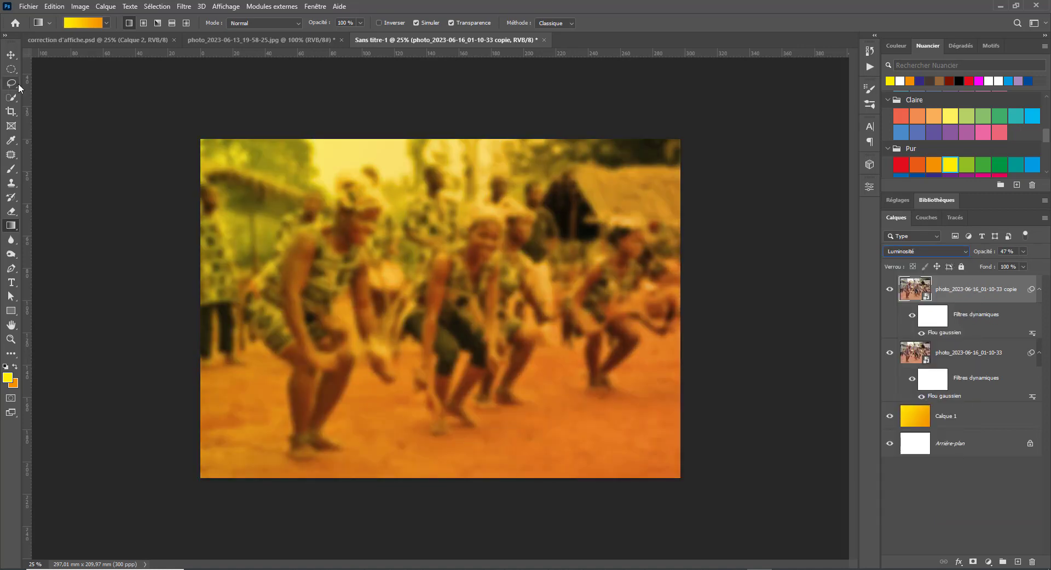
drag(991, 252, 1037, 258)
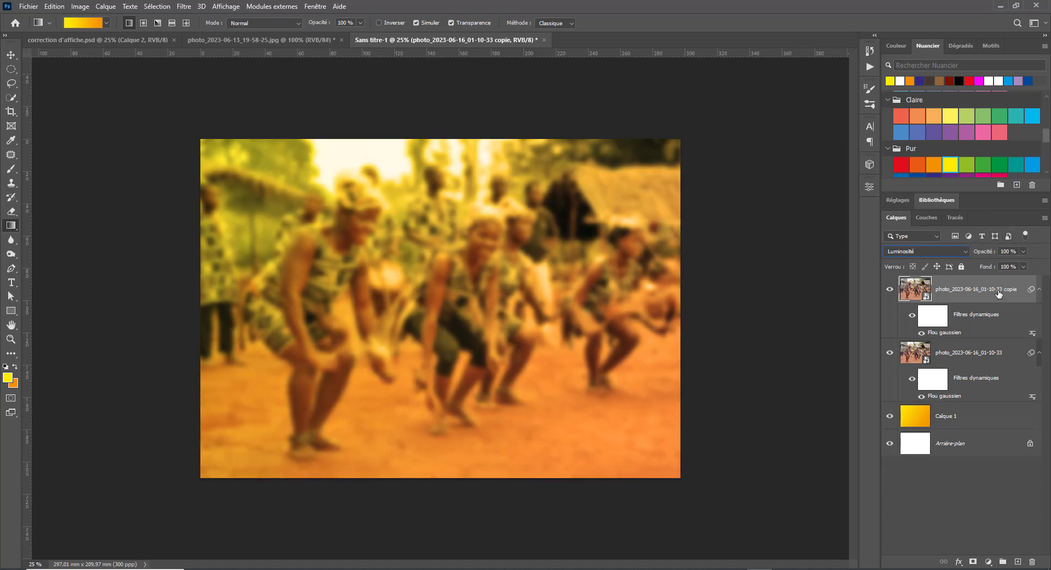
click(964, 358)
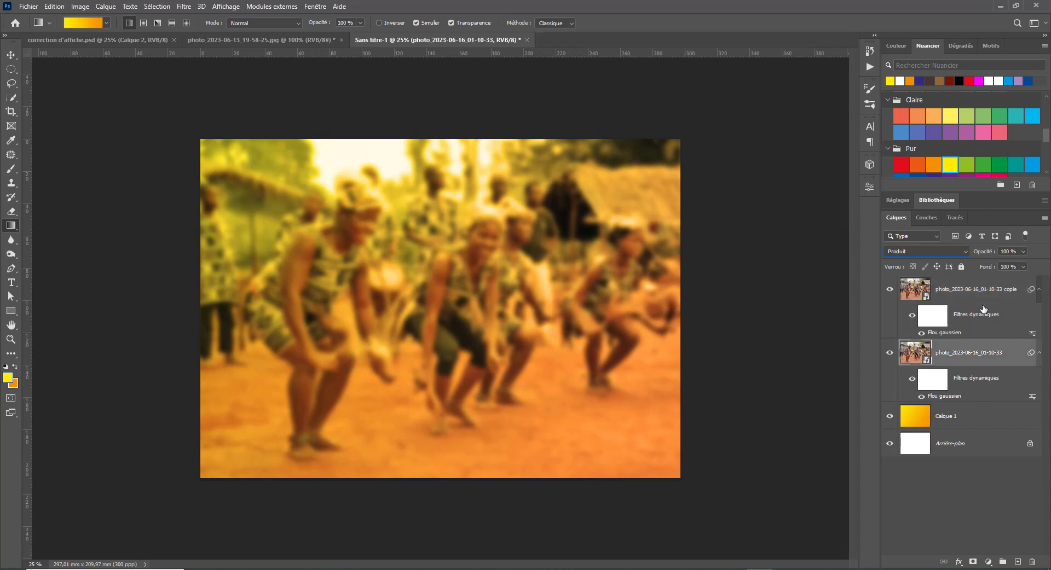
- Reduce the Gaussian blur radius on the original dancers photo
double_click(956, 399)
drag(811, 399, 786, 406)
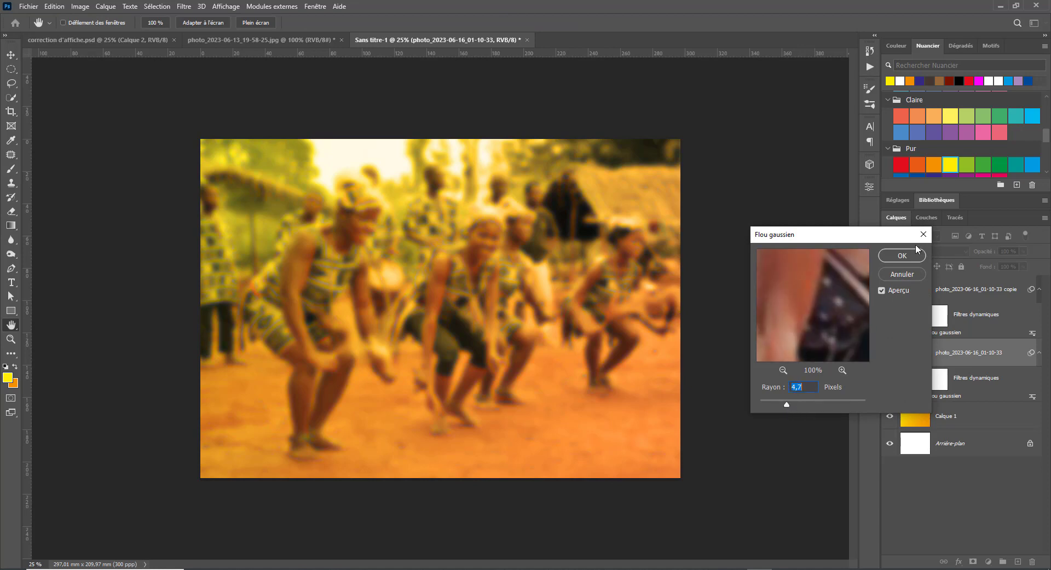
click(907, 253)
- Lower the photo copy's blur radius to 9.8 pixels and collapse the smart filter rows
click(975, 294)
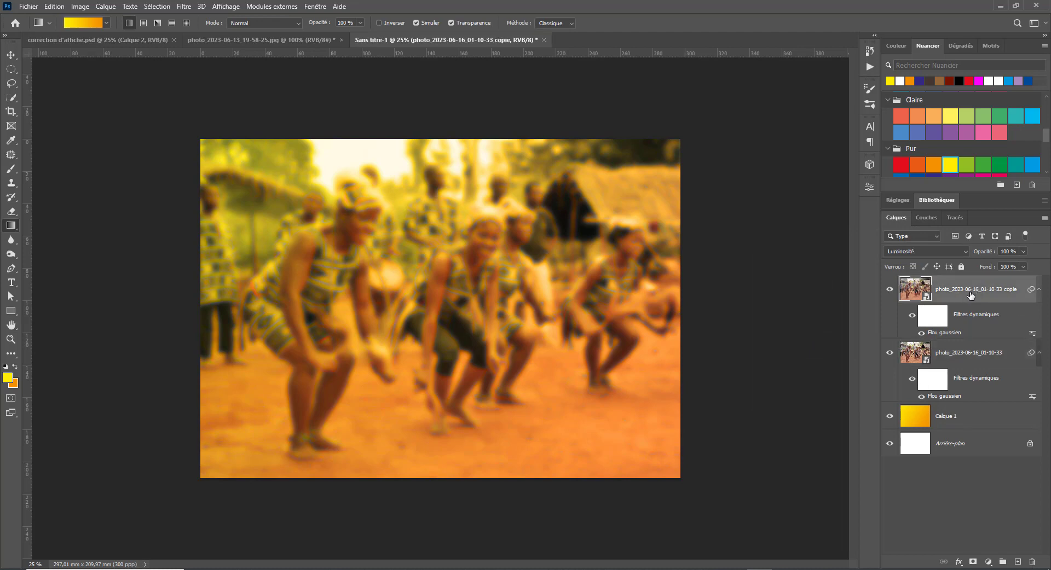
double_click(950, 334)
mouse_move(806, 408)
mouse_down()
mouse_move(781, 408)
mouse_move(803, 408)
mouse_up()
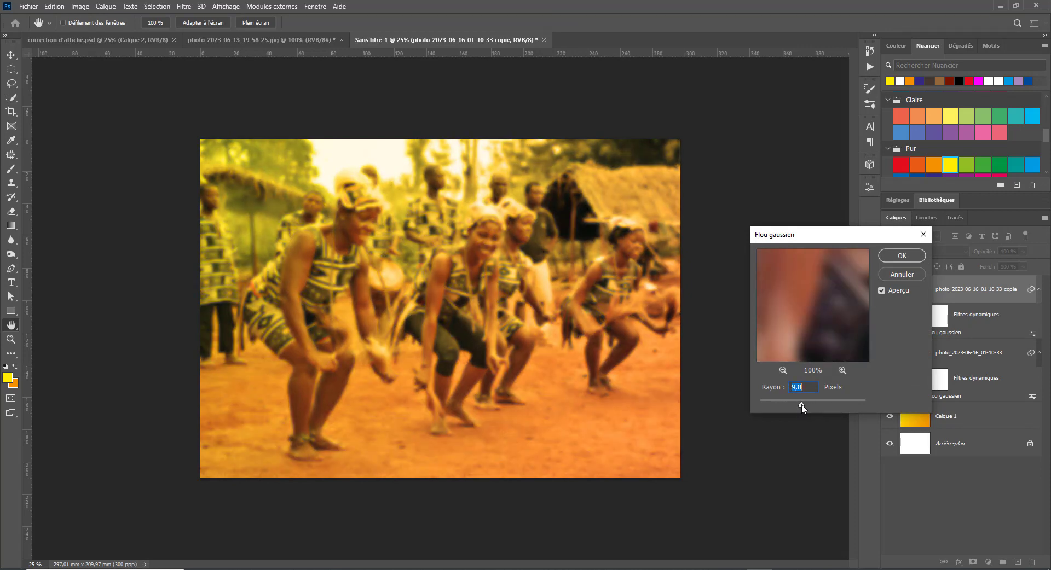
click(902, 255)
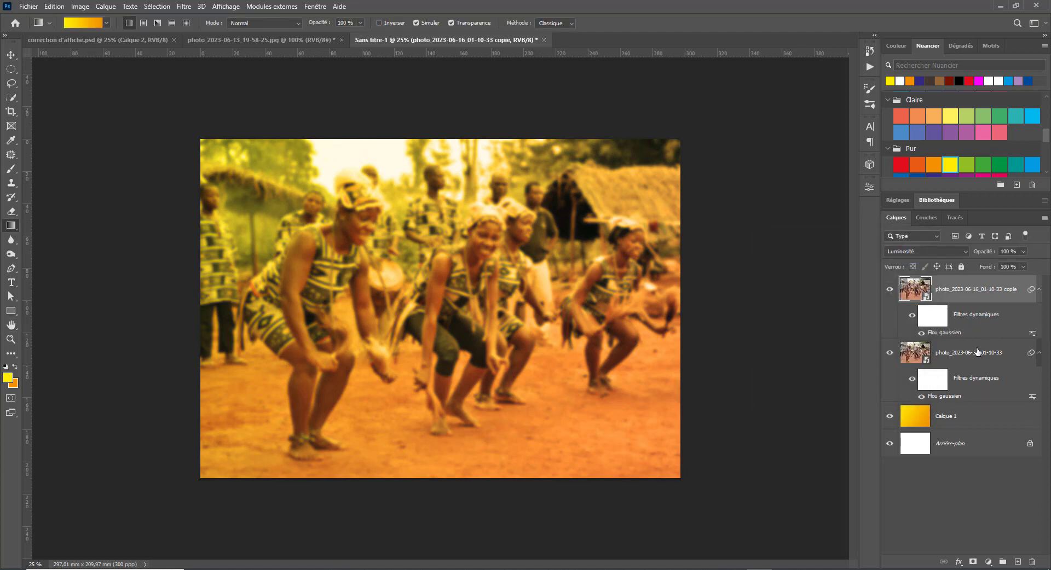
click(1039, 290)
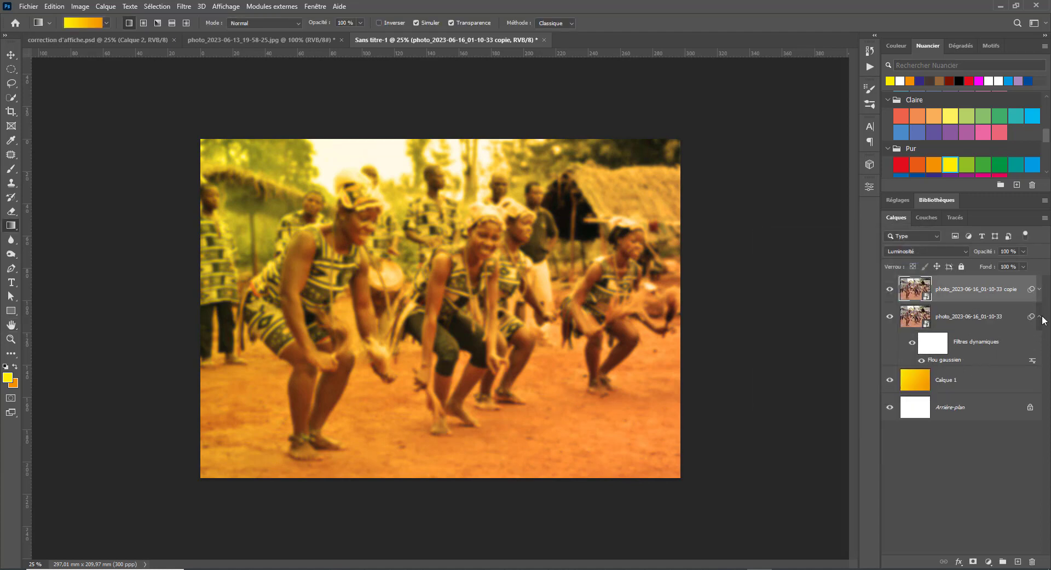
click(1039, 317)
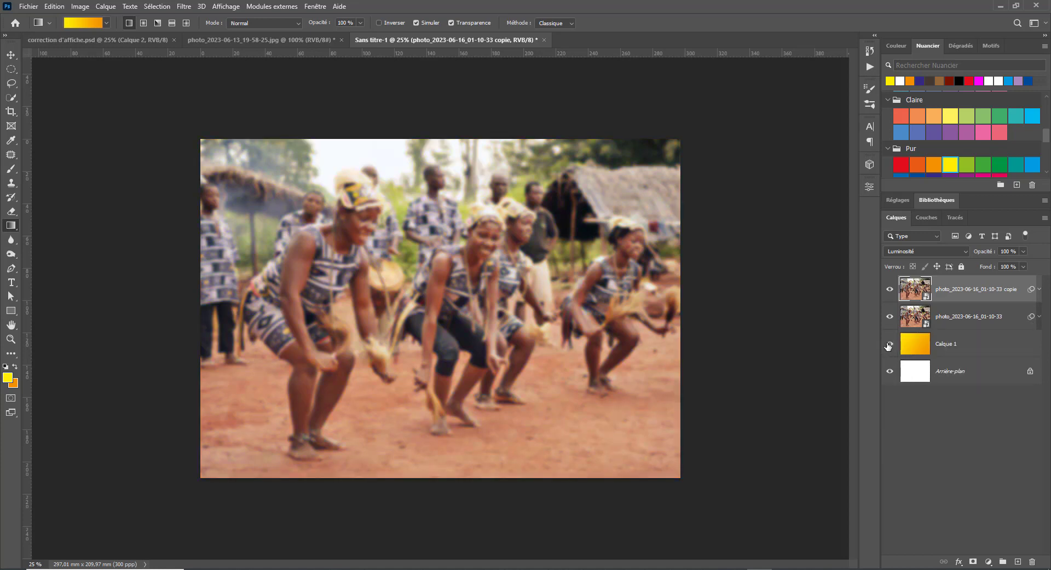
- Move Calque 1 to the top of the stack and return the original photo to Normal blending
drag(986, 344, 943, 259)
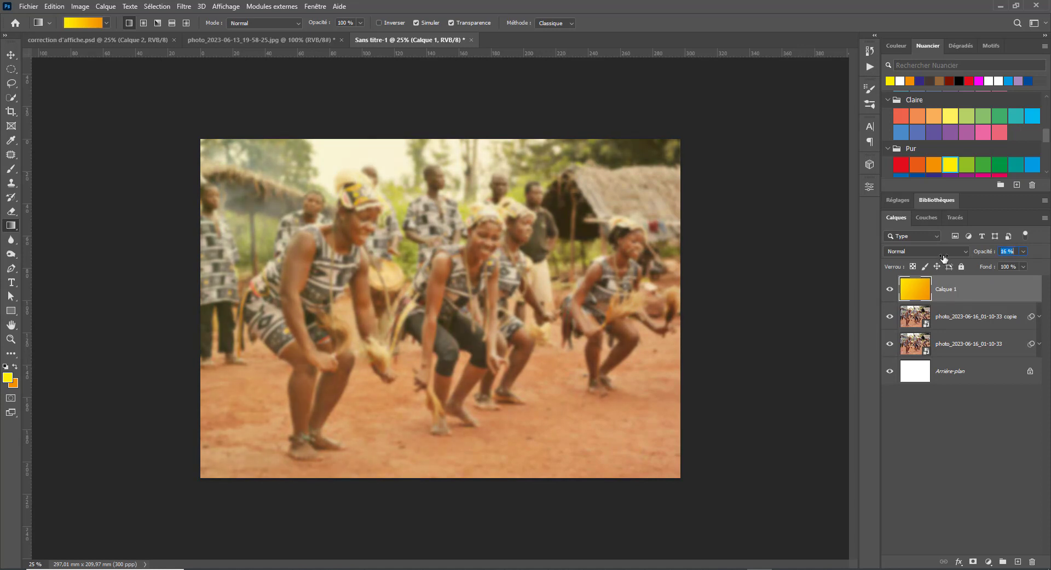
click(970, 328)
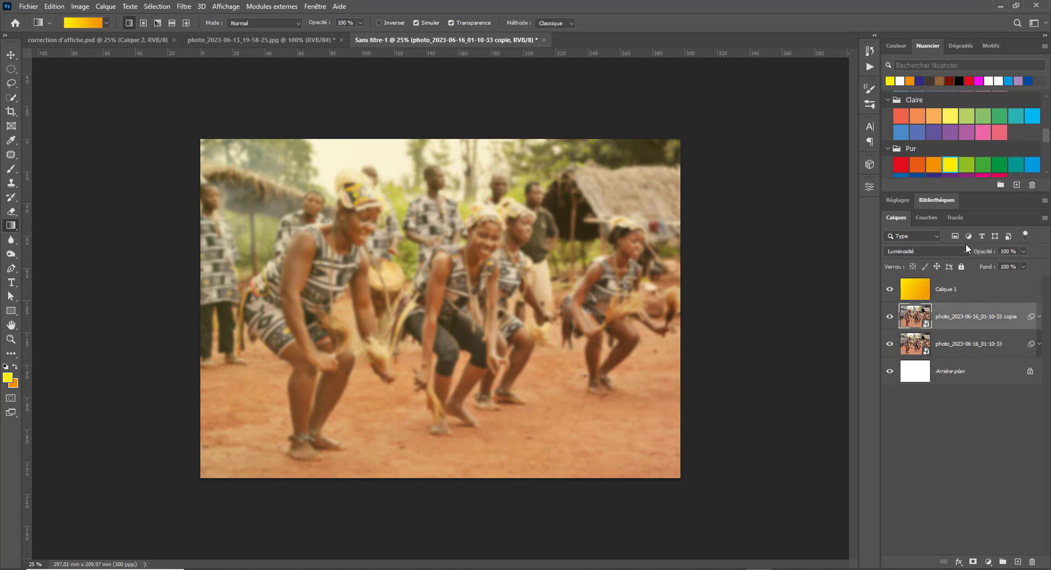
click(958, 251)
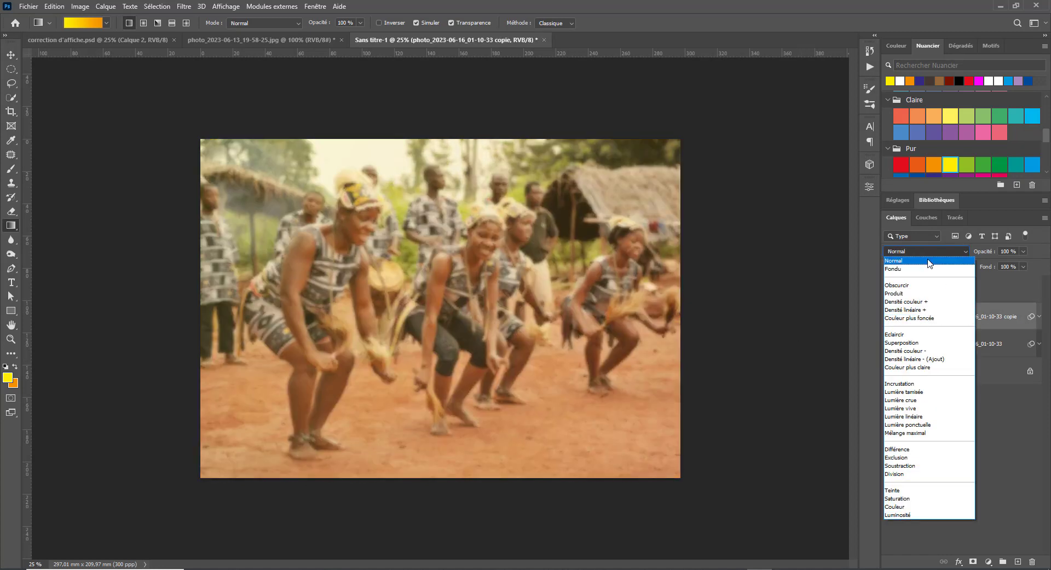
click(898, 294)
click(946, 349)
click(943, 252)
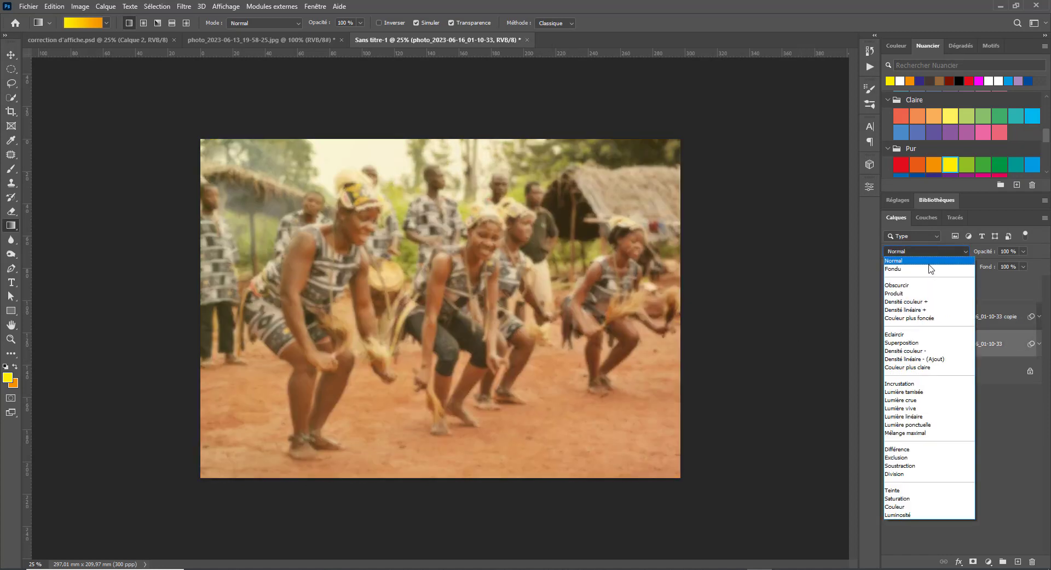
click(931, 261)
click(940, 432)
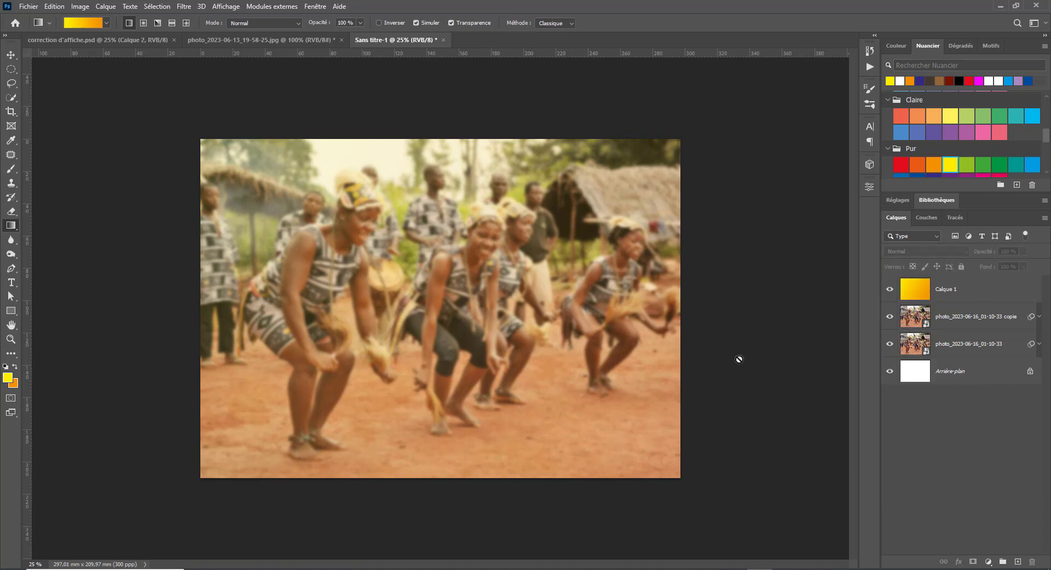
- Set the gradient layer Calque 1's opacity to 20 %
click(984, 294)
drag(985, 253, 988, 255)
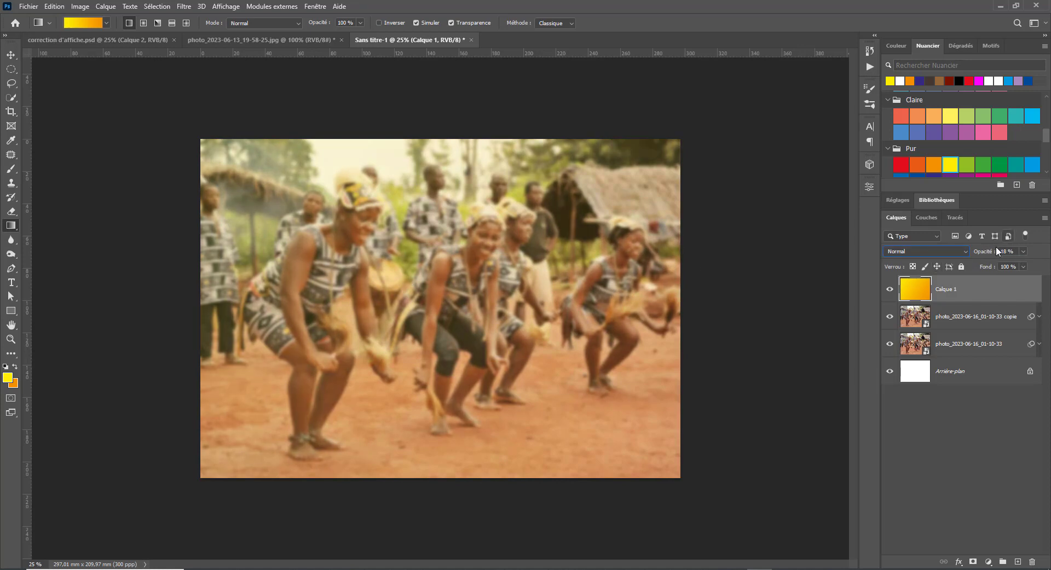
text(20)
text(v)
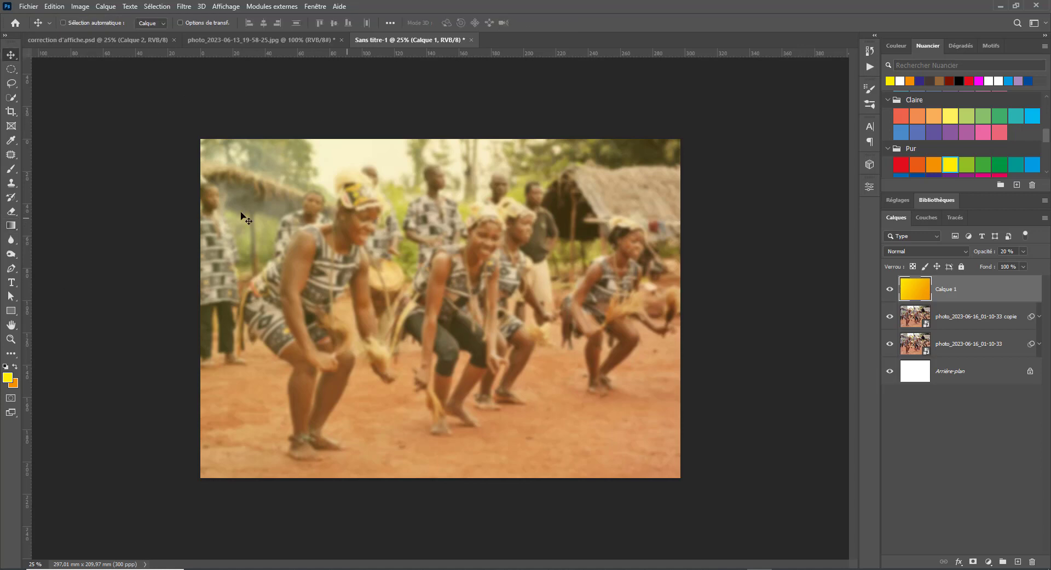
- Copy the 'L'association famille Baoulé' title layer from the reference poster into Sans titre-1
click(64, 40)
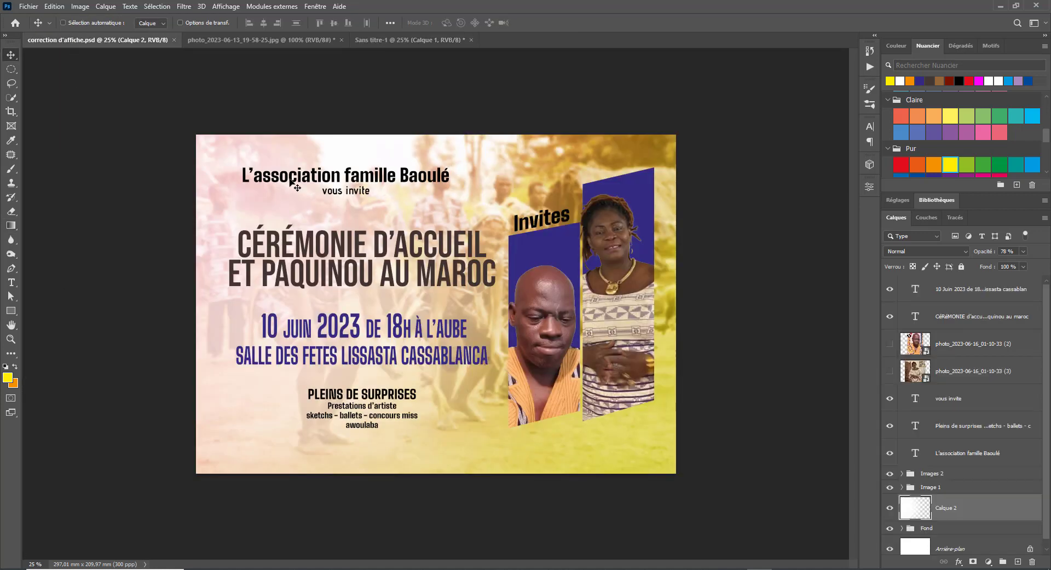
key(t)
triple_click(307, 171)
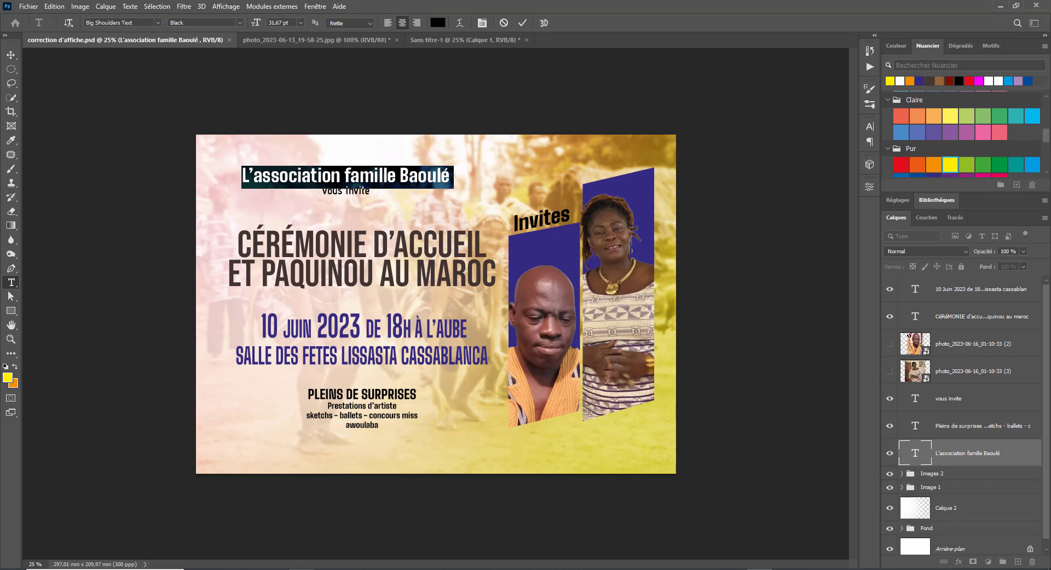
right_click(301, 569)
click(291, 557)
click(311, 176)
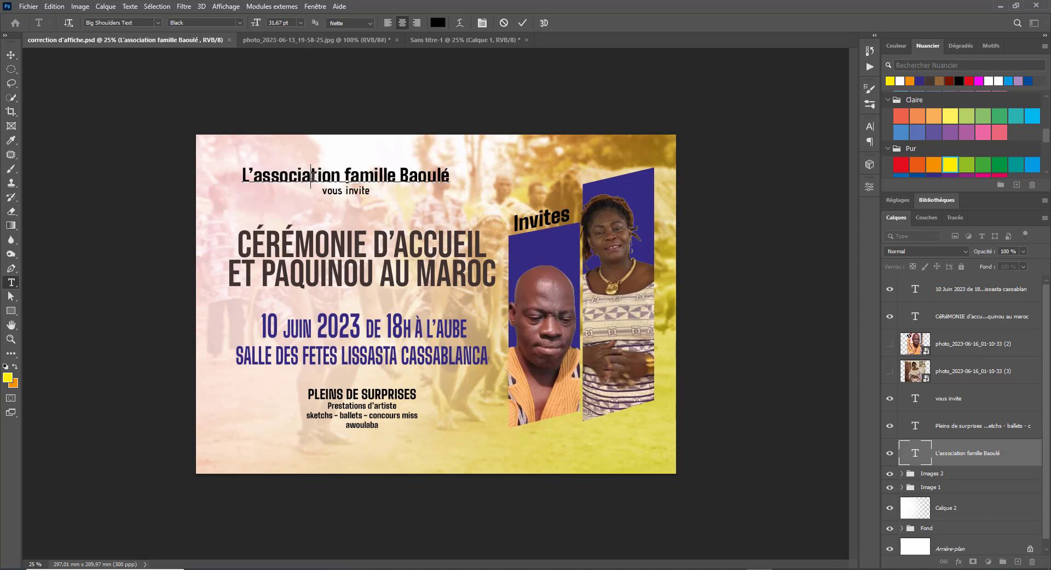
click(3, 55)
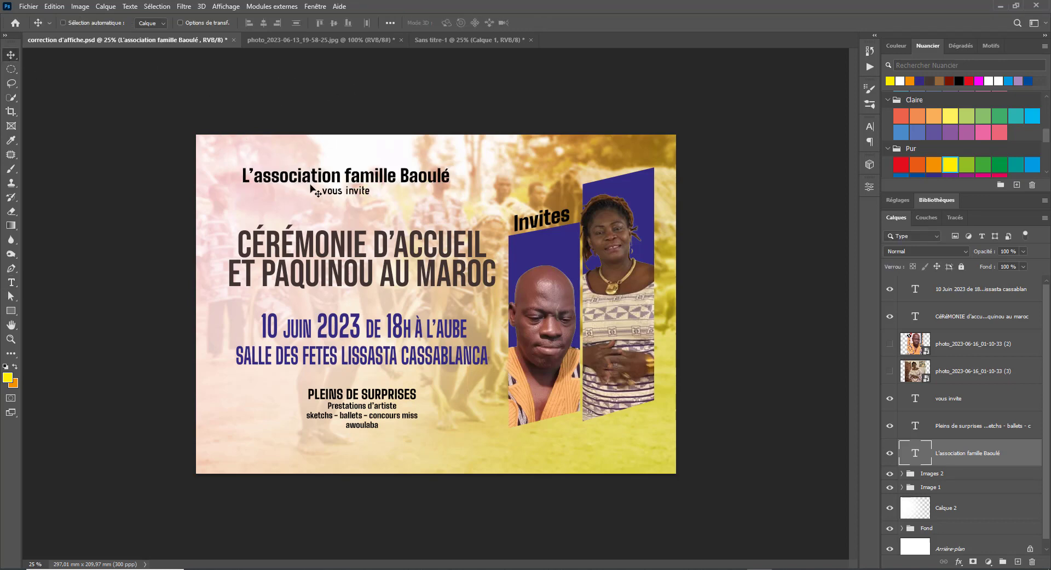
drag(355, 185, 387, 184)
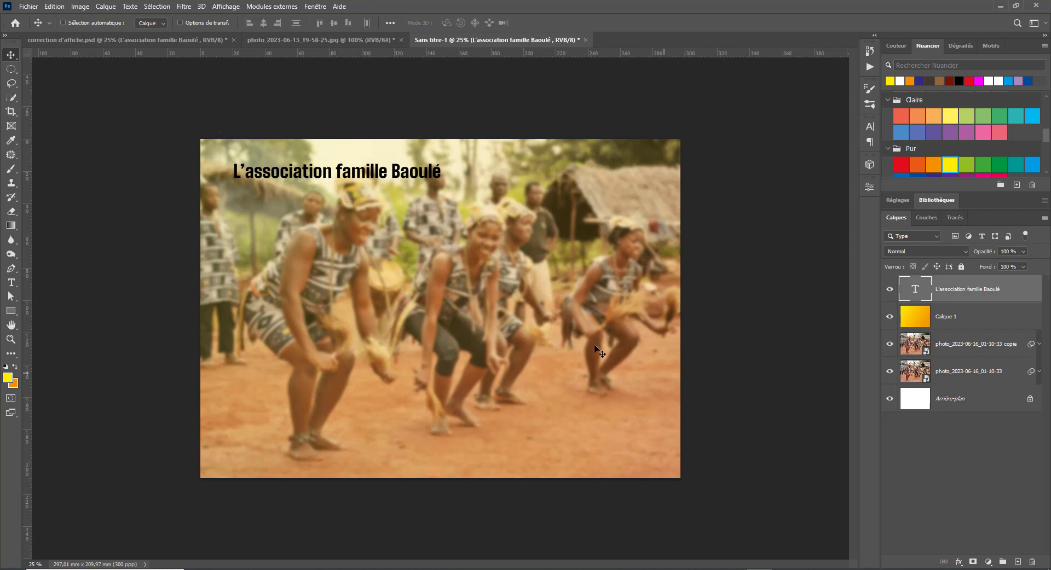
- Add a new layer above Calque 1 and draw a circular selection over the dancers
click(969, 317)
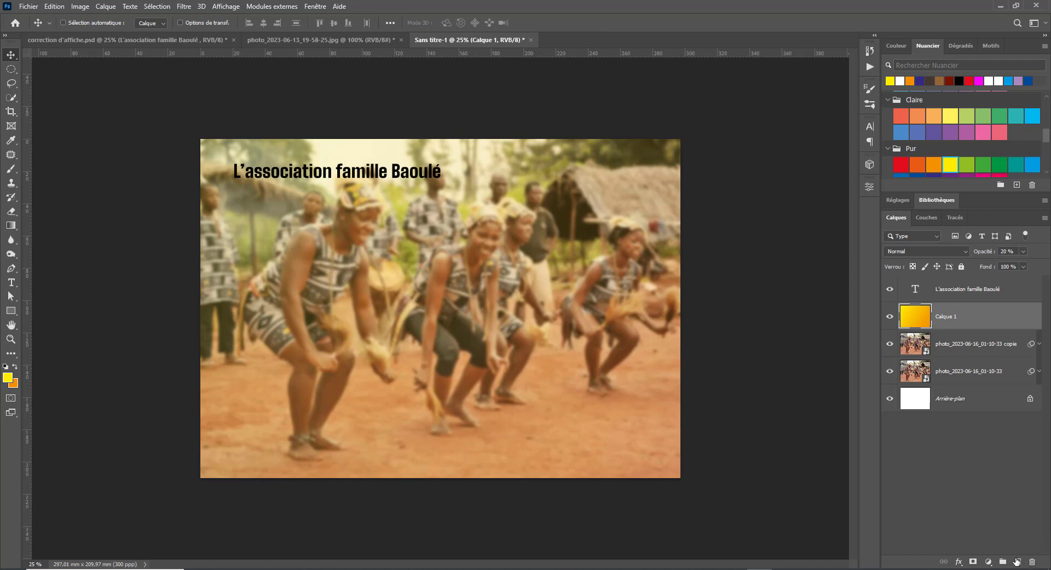
click(1017, 562)
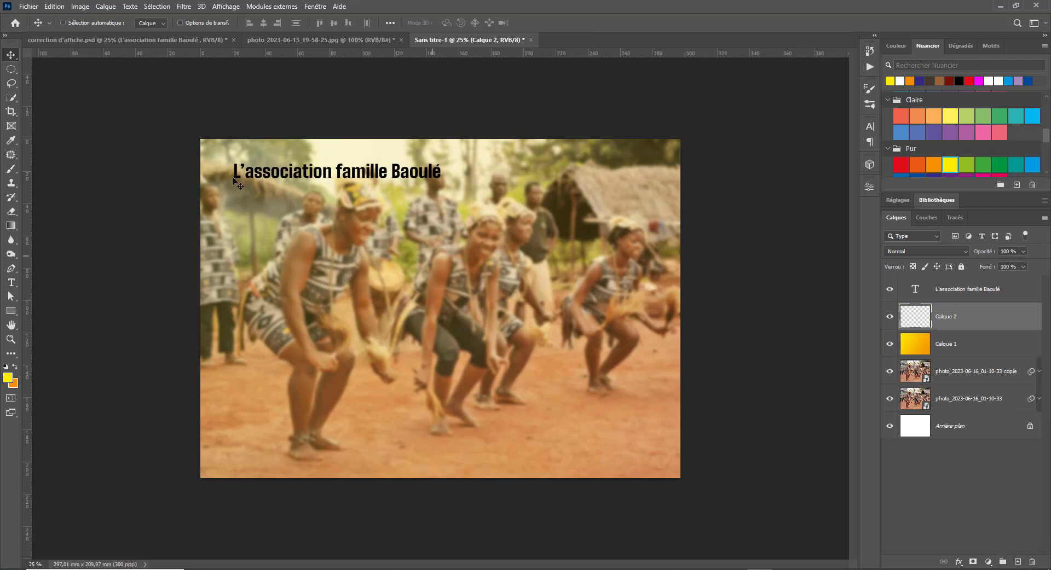
click(12, 69)
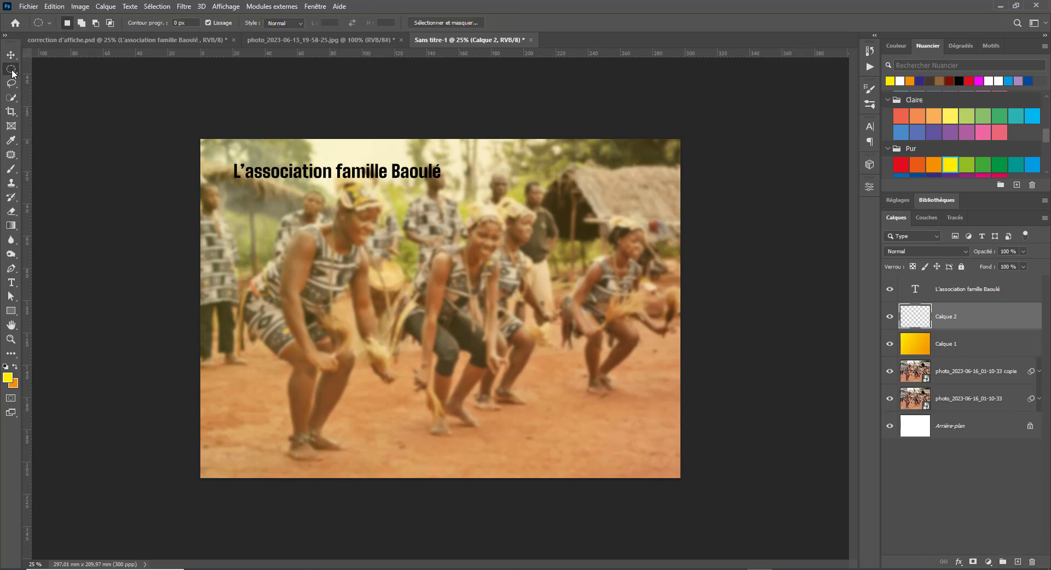
drag(335, 208, 648, 394)
key(alt)
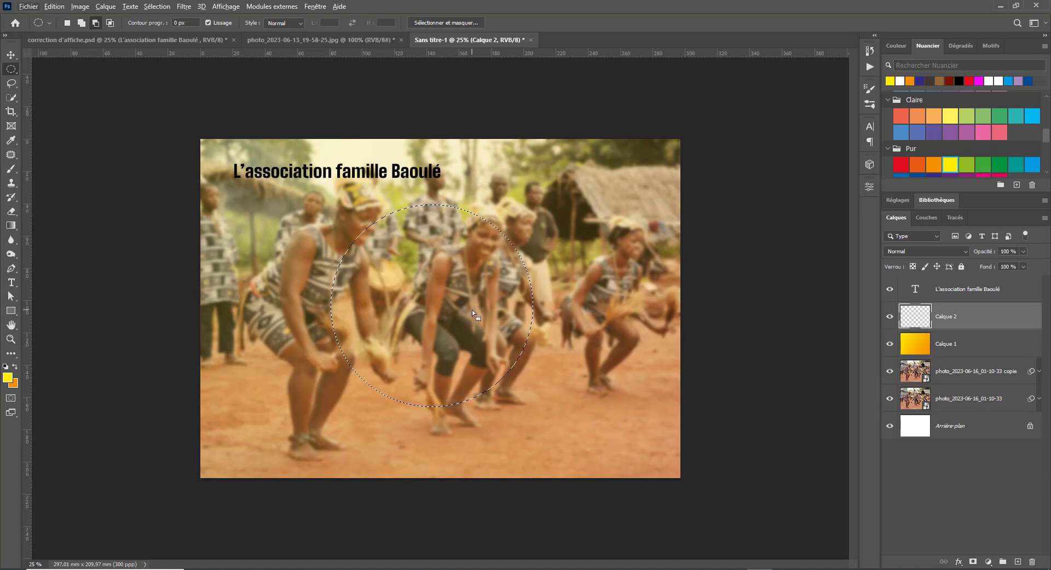
key(ctrl+d)
key(d)
click(477, 401)
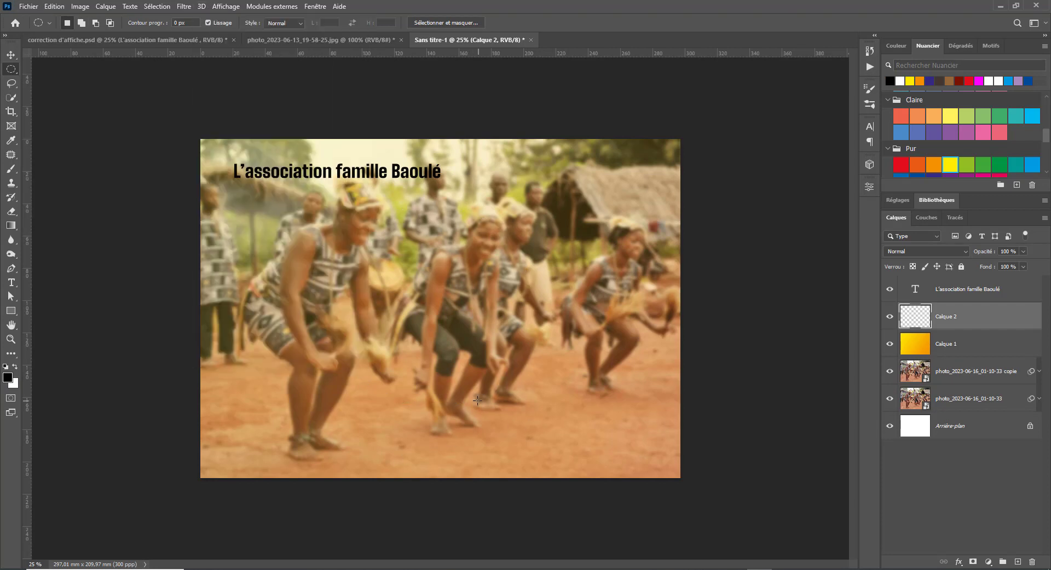
mouse_move(337, 250)
mouse_down()
mouse_move(566, 427)
mouse_move(500, 390)
mouse_move(554, 426)
mouse_up()
drag(434, 354, 435, 349)
- Fill the circle white, deselect it, and enlarge it with Free Transform
key(alt+BackSpace)
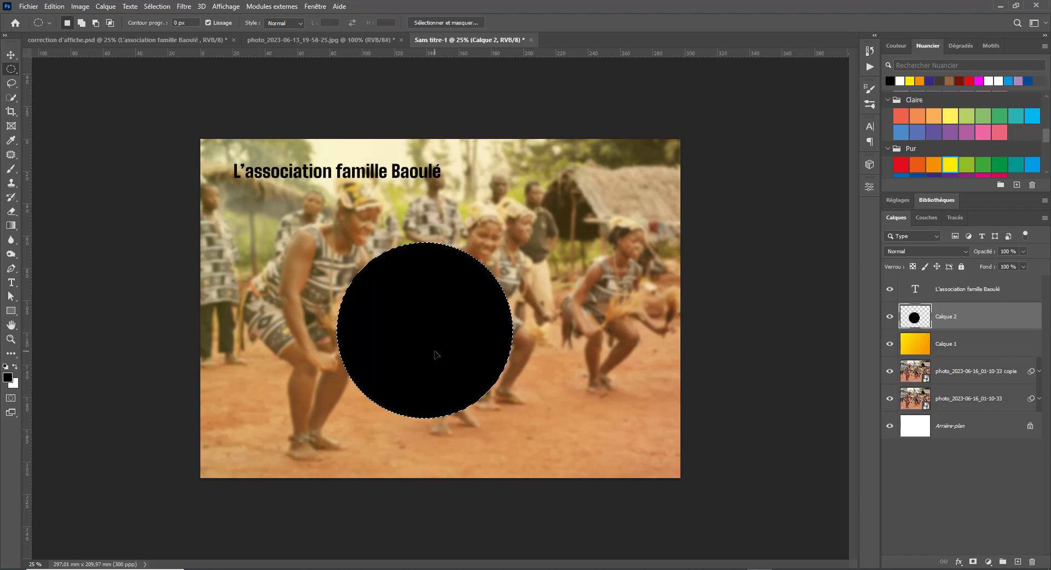
key(ctrl+BackSpace)
key(ctrl+d)
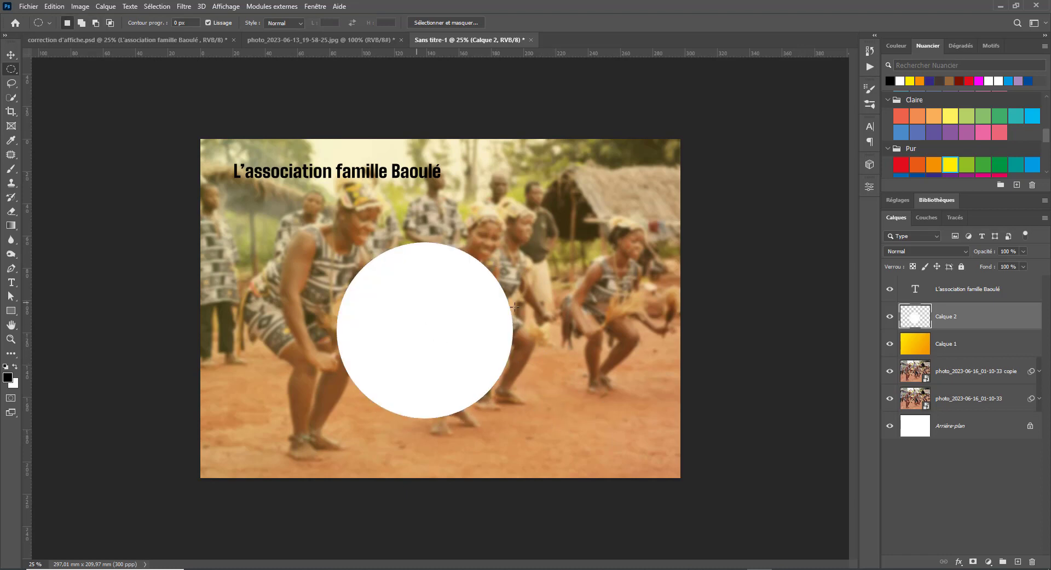
key(ctrl+t)
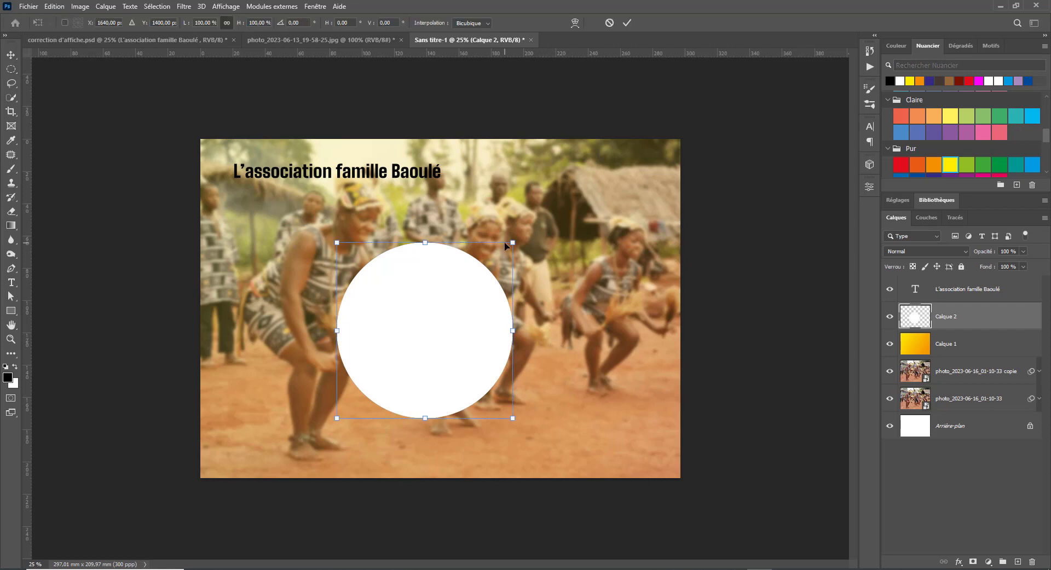
drag(512, 241, 527, 231)
key(Return)
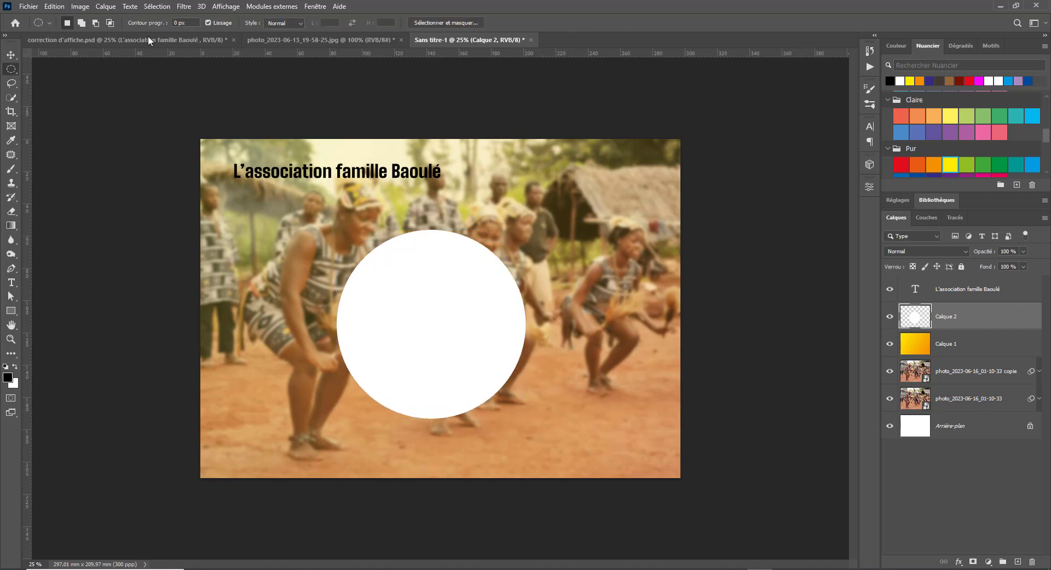
- Apply a heavy Gaussian blur to the white disc so it spreads into a soft glow
click(183, 6)
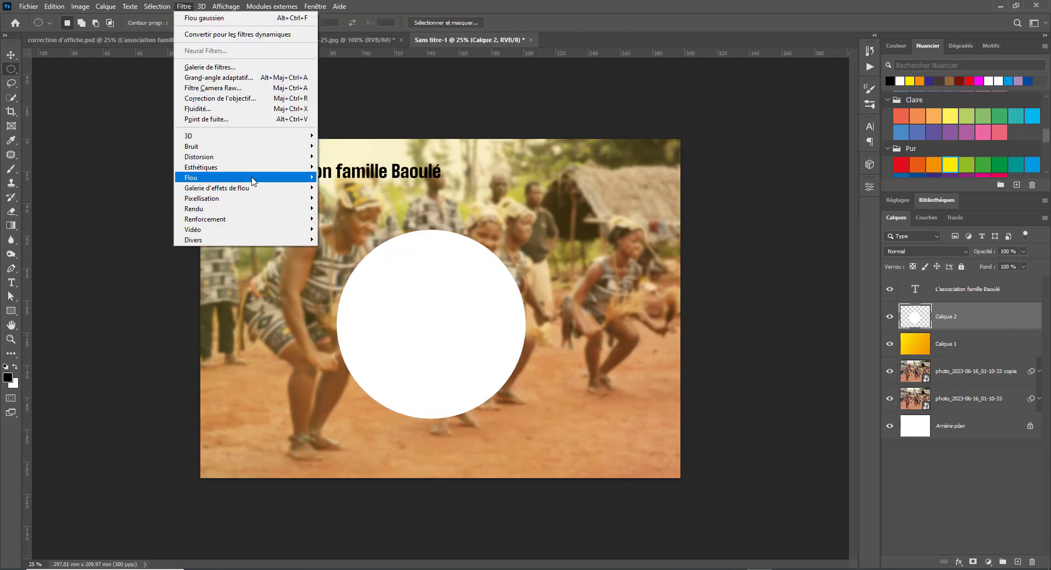
mouse_move(254, 181)
click(350, 228)
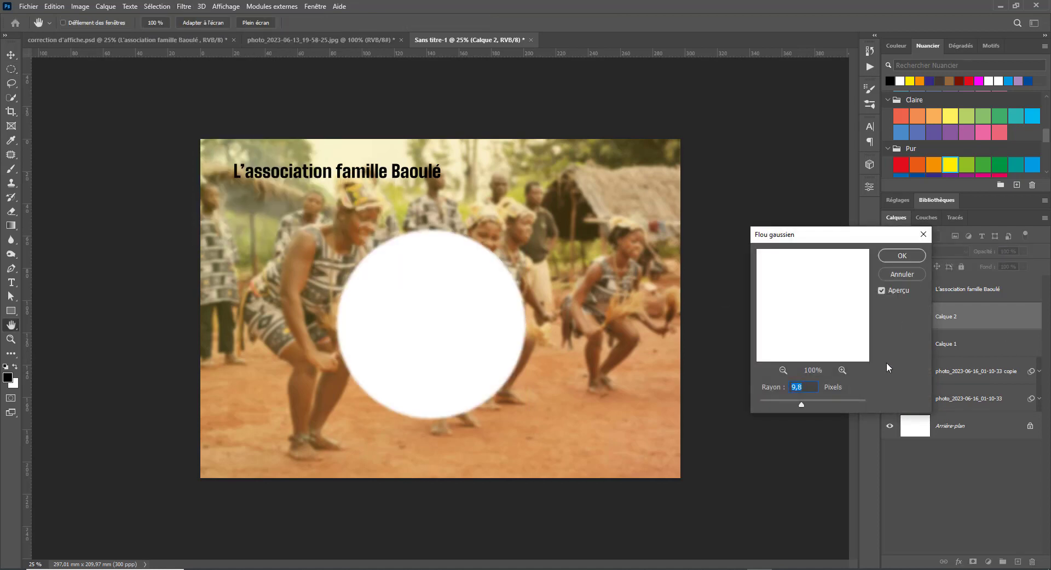
drag(801, 404, 849, 408)
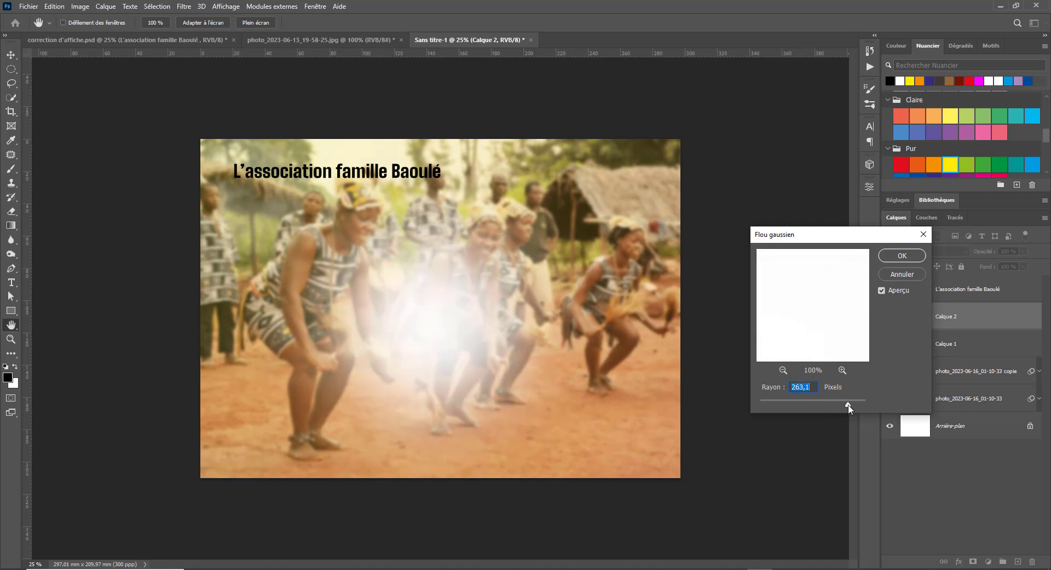
click(911, 261)
- Enlarge the blurred glow and position it across the left side of the poster
key(ctrl+t)
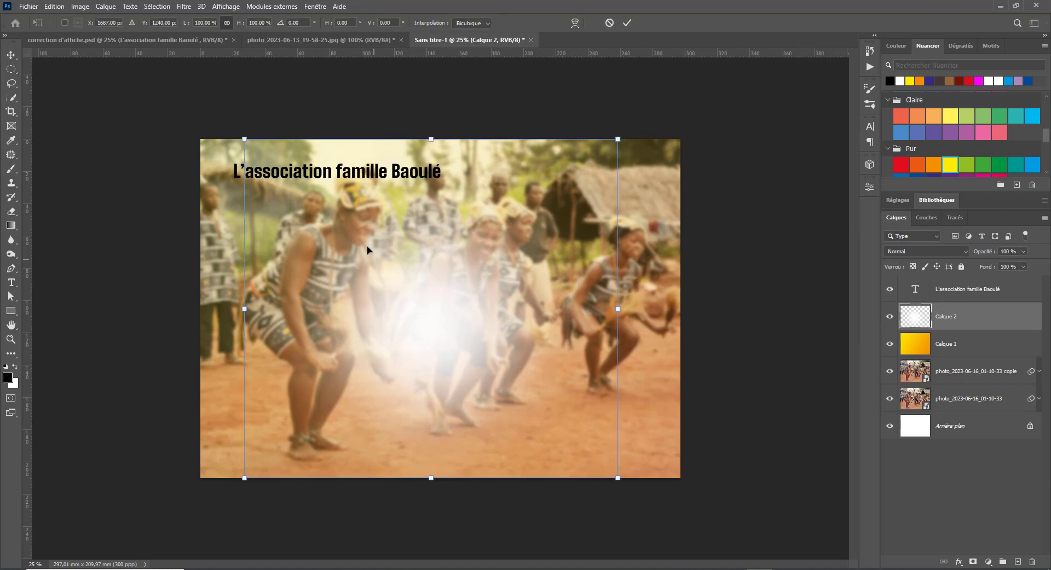
drag(245, 140, 61, 66)
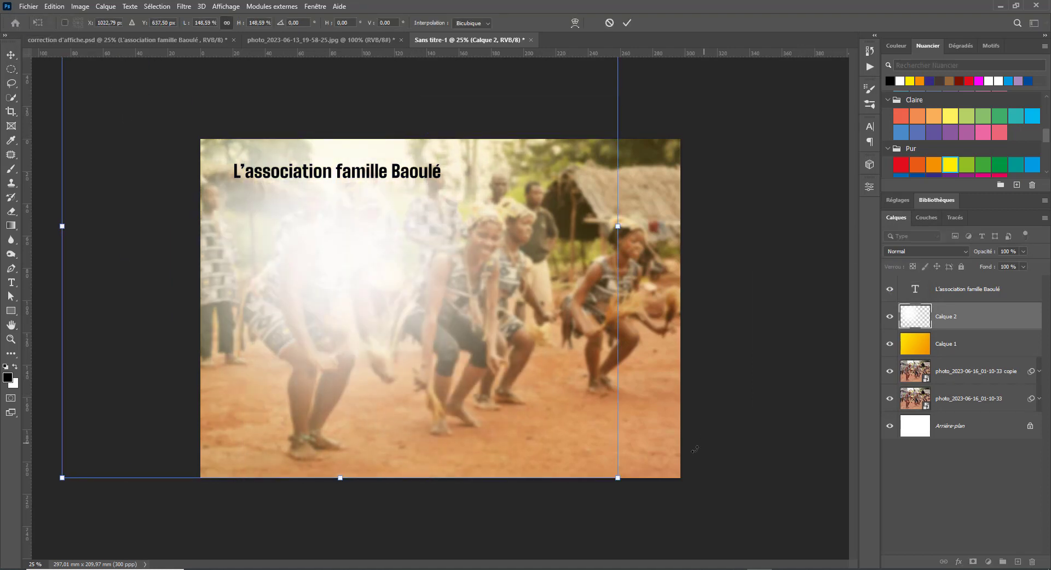
drag(617, 478, 727, 545)
drag(589, 438, 484, 419)
drag(616, 260, 705, 258)
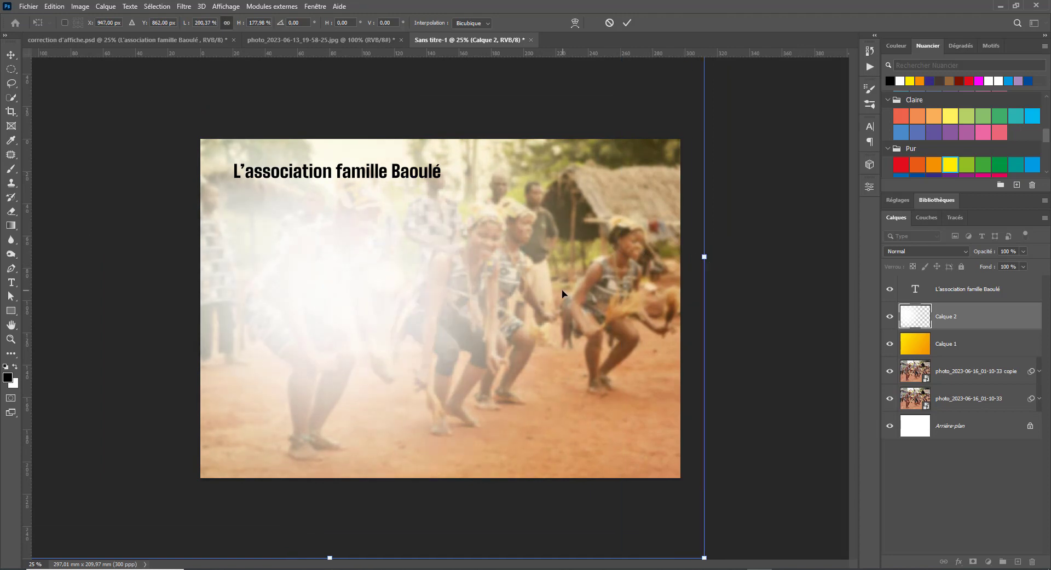
drag(563, 293, 512, 278)
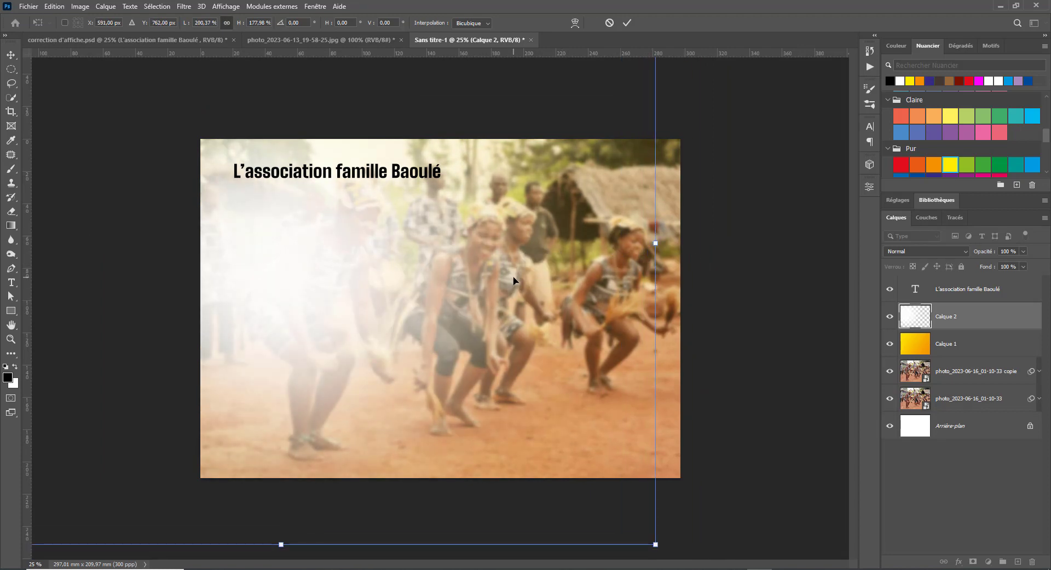
key(Return)
key(m)
- Flip the dance photo copy horizontally and shift it slightly to the right
click(962, 374)
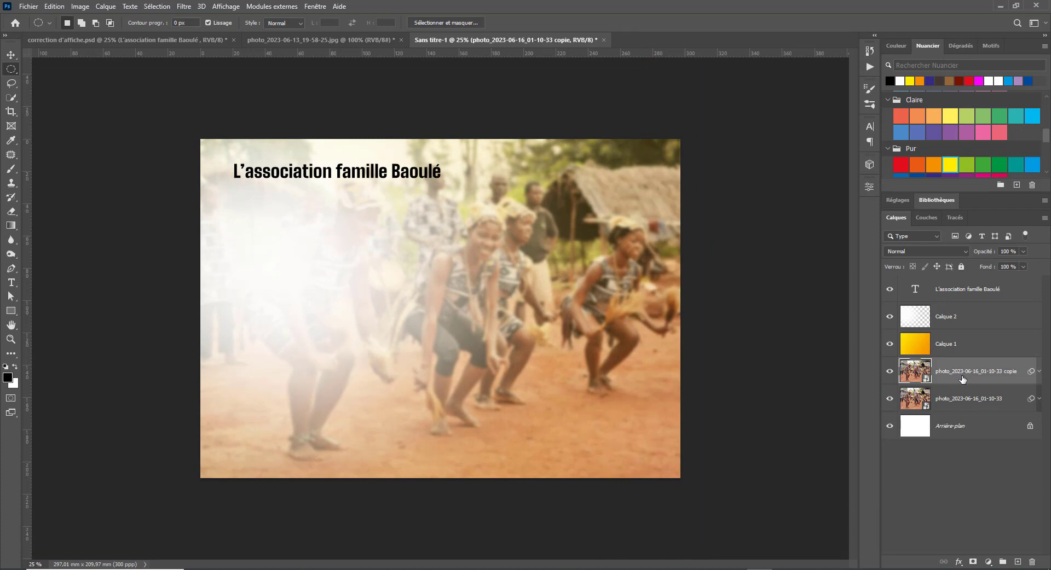
right_click(962, 377)
click(655, 269)
key(ctrl+t)
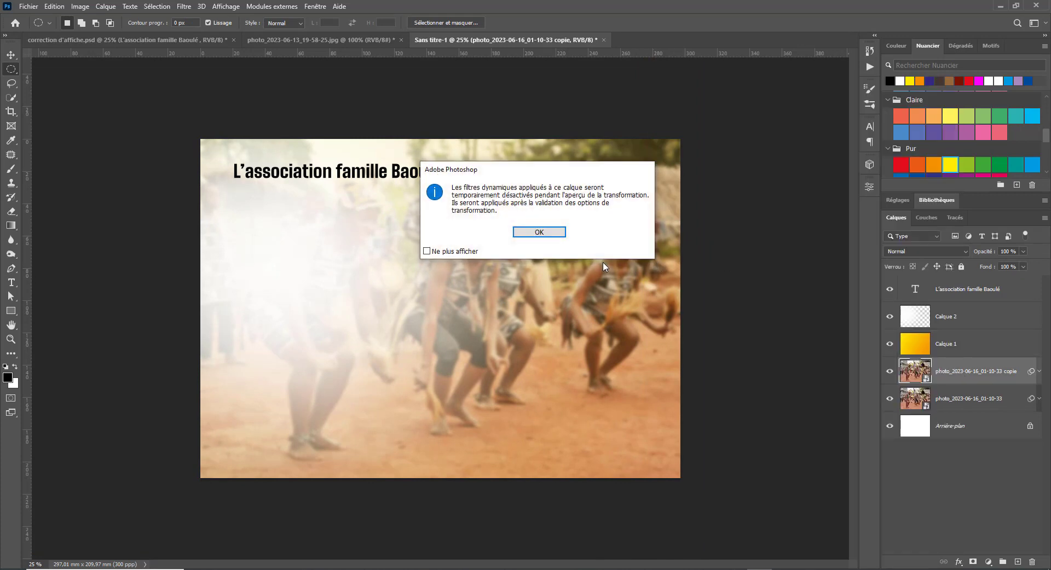
key(Return)
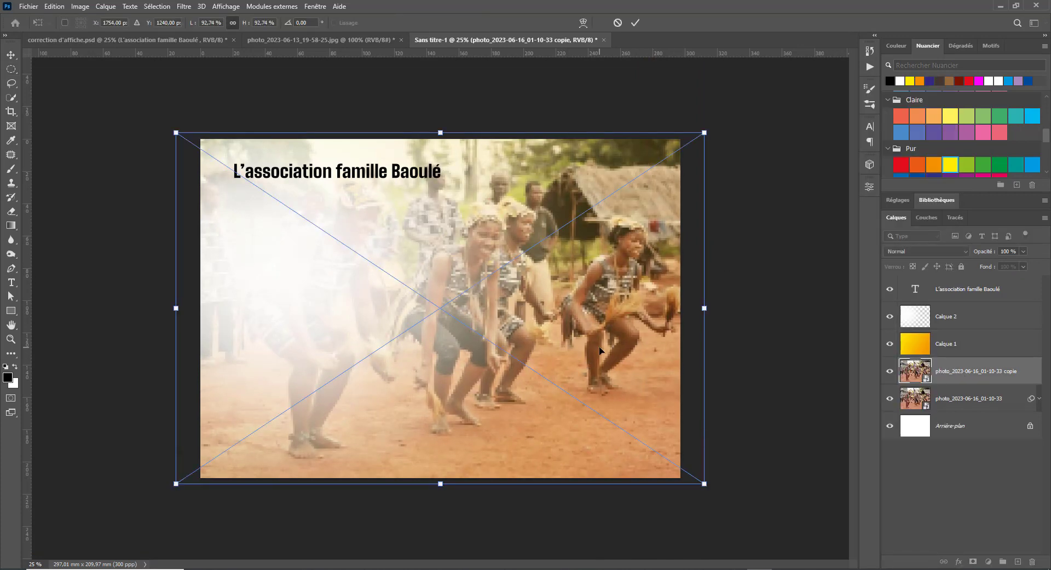
right_click(596, 344)
click(678, 556)
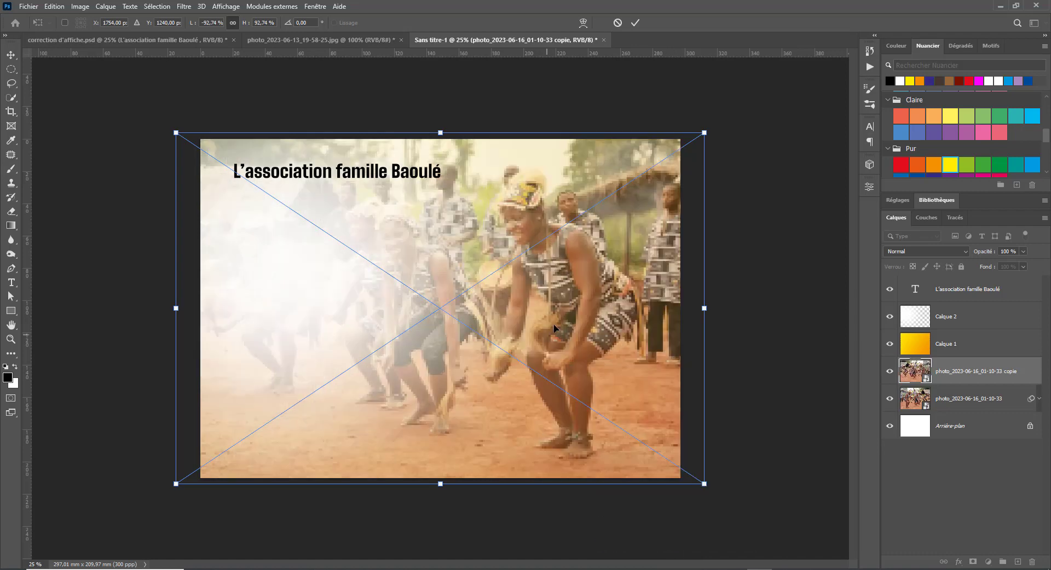
drag(553, 324, 580, 320)
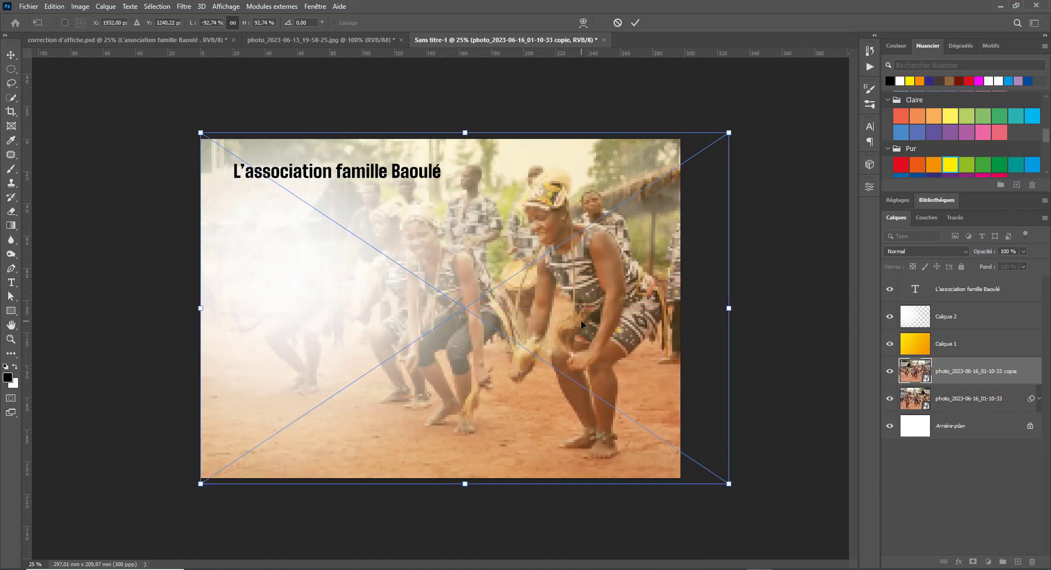
key(Return)
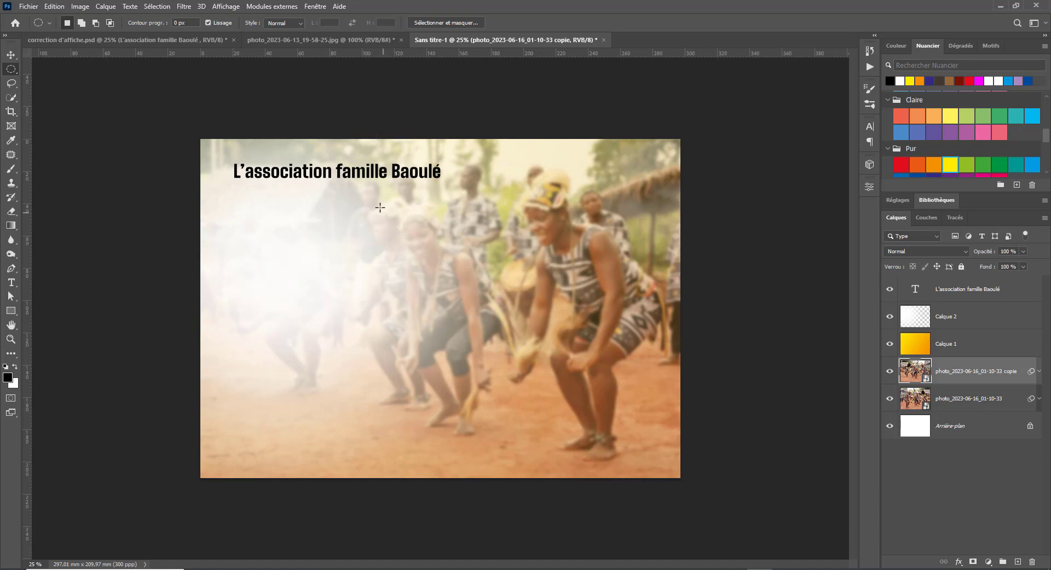
- Select the 'L'association famille Baoulé' title layer with the Move tool
key(v)
right_click(300, 174)
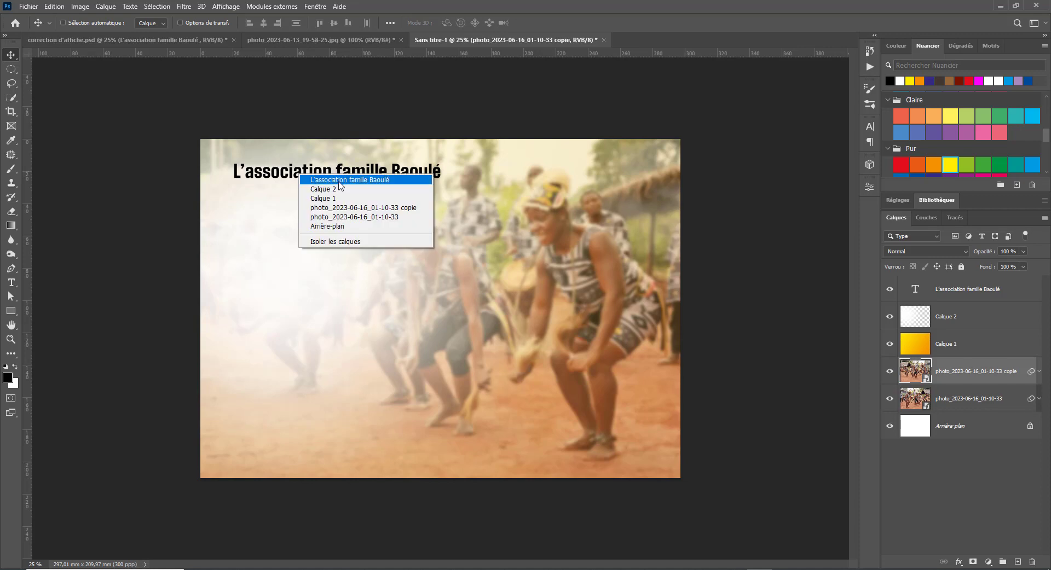
click(355, 179)
drag(349, 172, 350, 175)
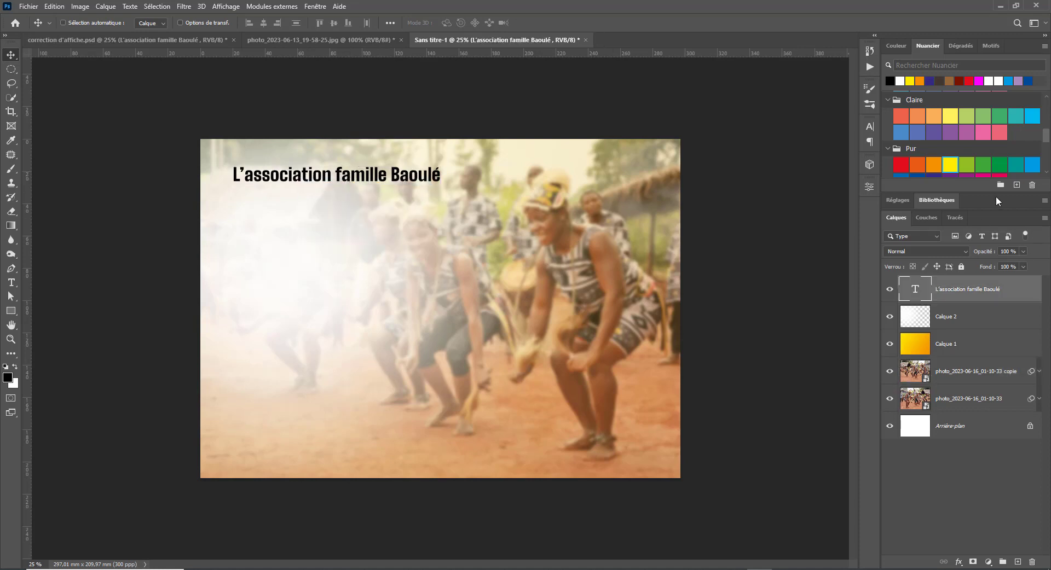
- Try red, dark purple and dark blue swatches on the title, settling on dark navy
scroll(920, 152, down, 2)
click(903, 138)
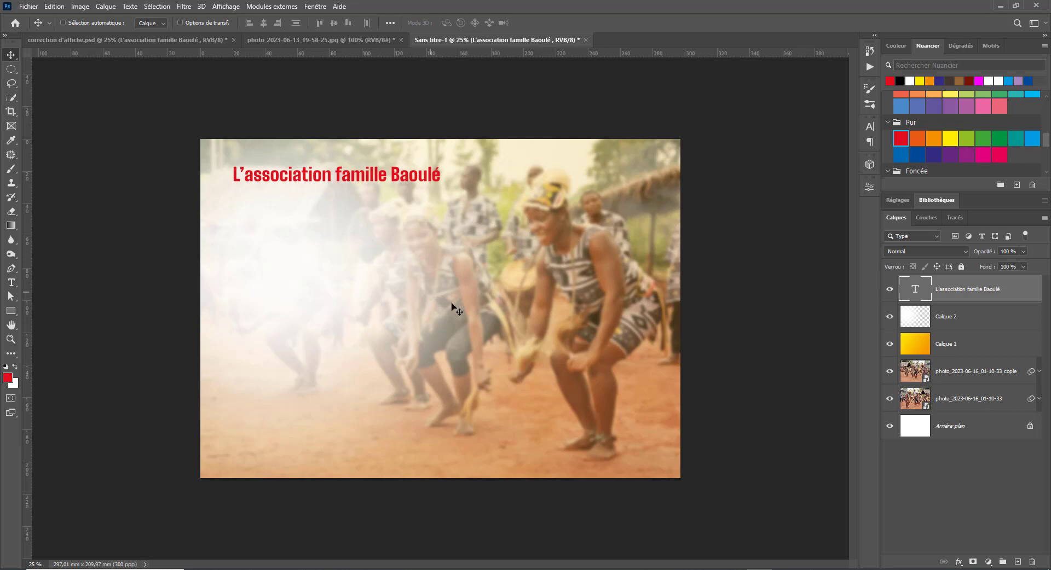
click(936, 155)
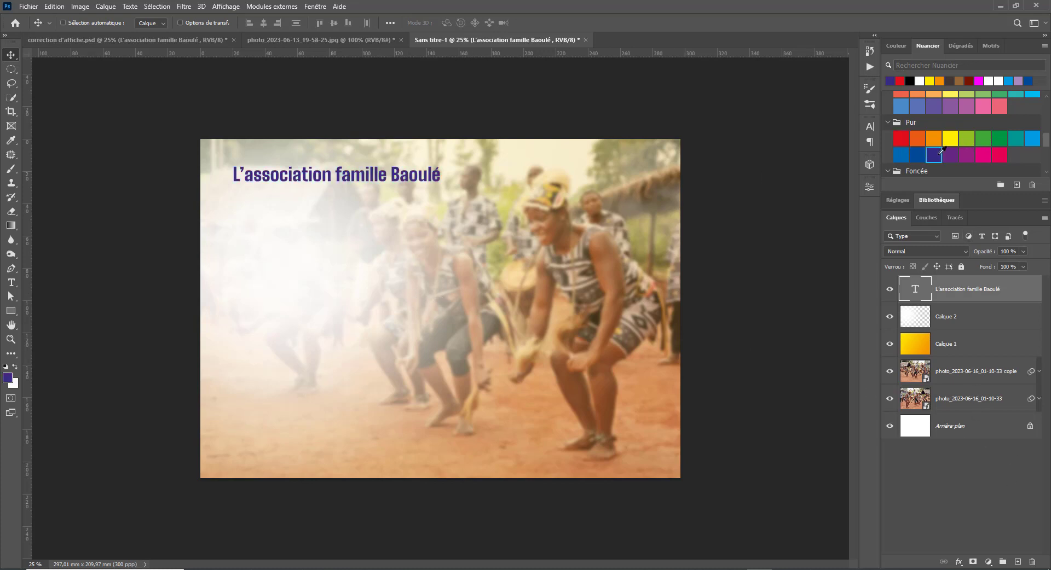
scroll(937, 152, down, 1)
click(924, 144)
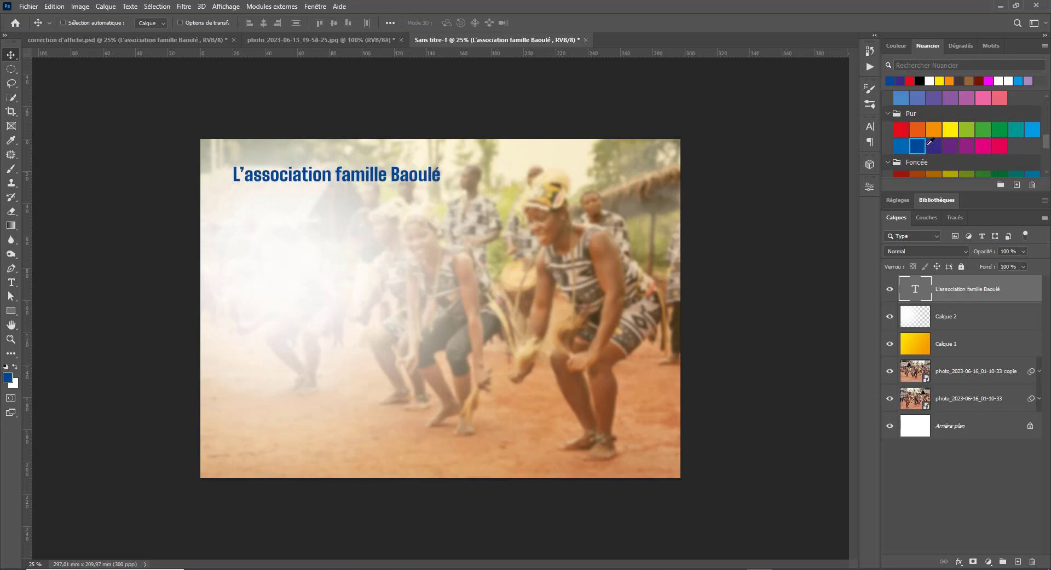
scroll(929, 142, down, 3)
click(933, 143)
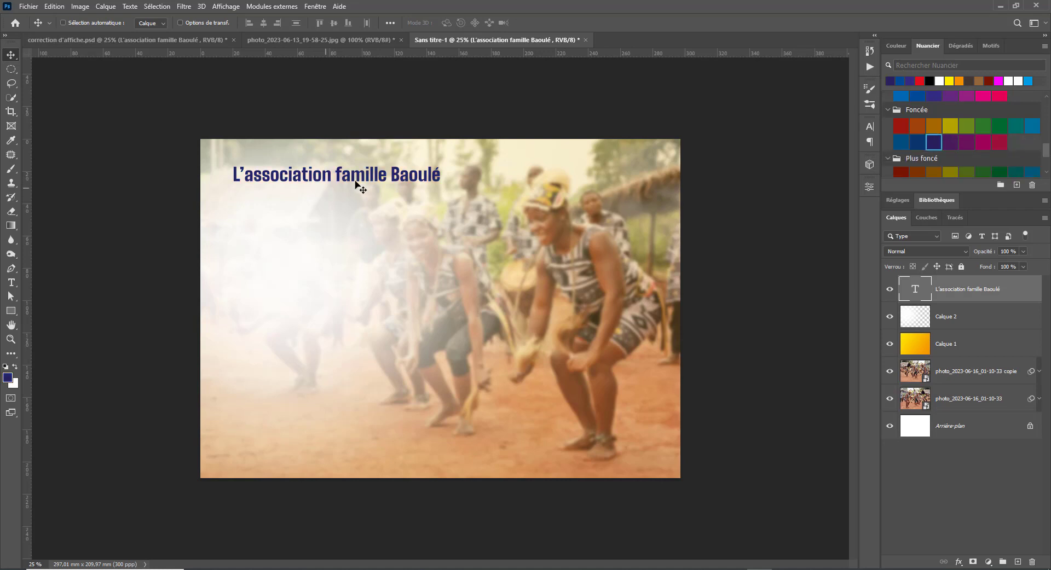
- Nudge the navy title up slightly and place the text cursor before 'famille'
mouse_move(356, 181)
mouse_down()
mouse_move(373, 166)
mouse_move(369, 176)
mouse_up()
key(t)
click(335, 171)
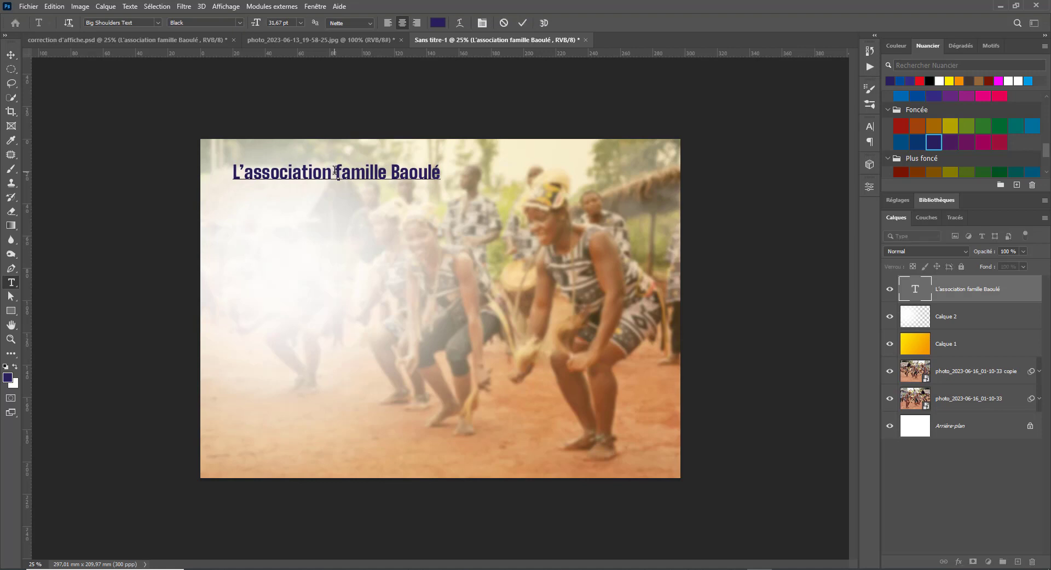
- Break the title onto two lines before 'famille', set its leading to 34 pt, and move it left
key(BackSpace)
key(Return)
key(ctrl+Return)
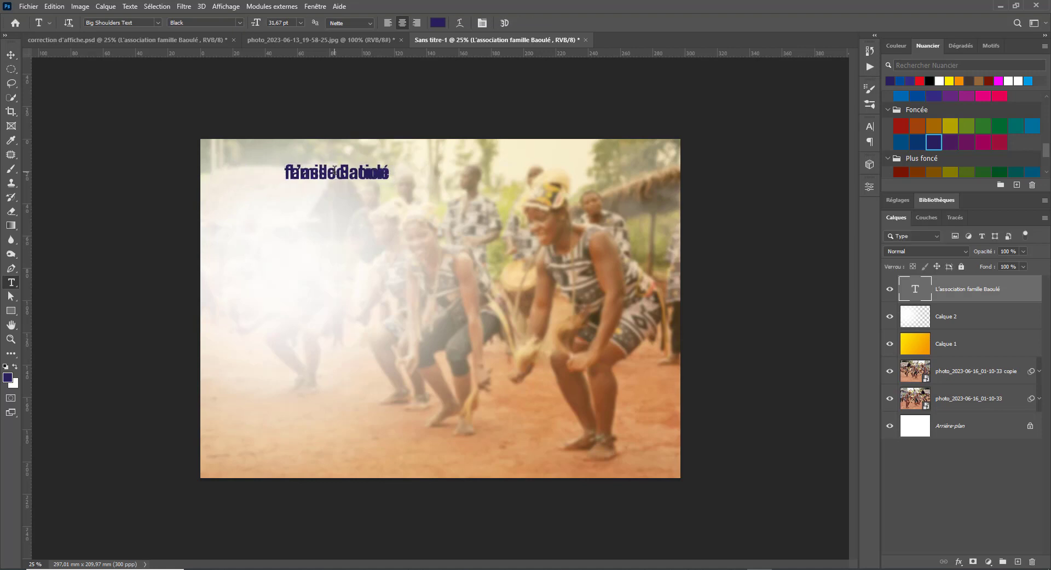
click(335, 169)
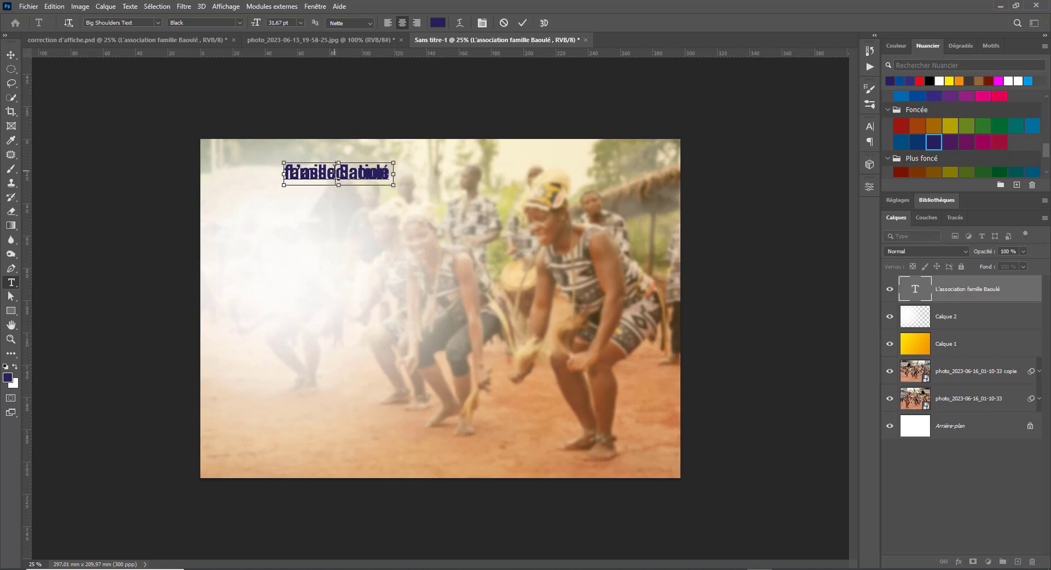
key(ctrl+a)
click(869, 127)
click(837, 156)
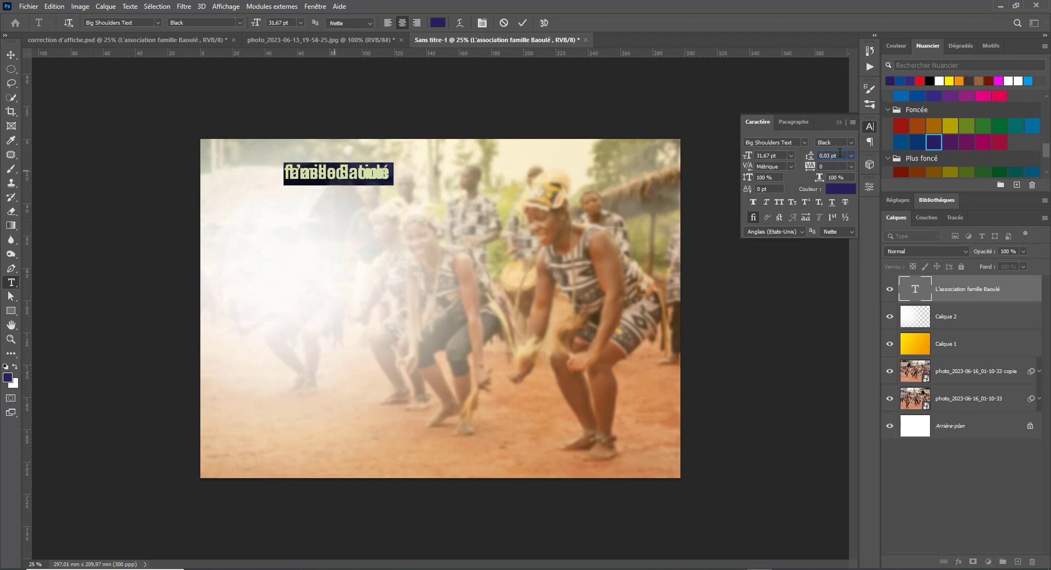
key(Up)
key(Up)
key(Up)
key(Up)
key(Up)
key(Up)
key(Up)
key(Up)
key(Up)
key(Up)
key(Up)
key(Up)
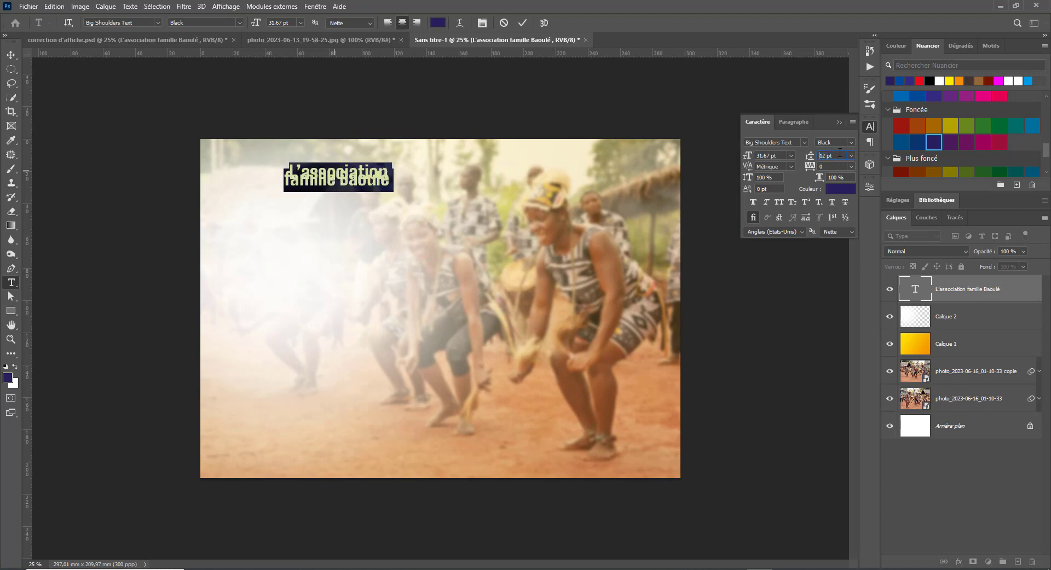
key(Up)
key(Up)
key(Up)
key(Up)
key(Up)
key(Up)
key(Up)
key(Up)
key(Up)
key(Up)
key(Up)
key(Up)
key(Up)
key(Up)
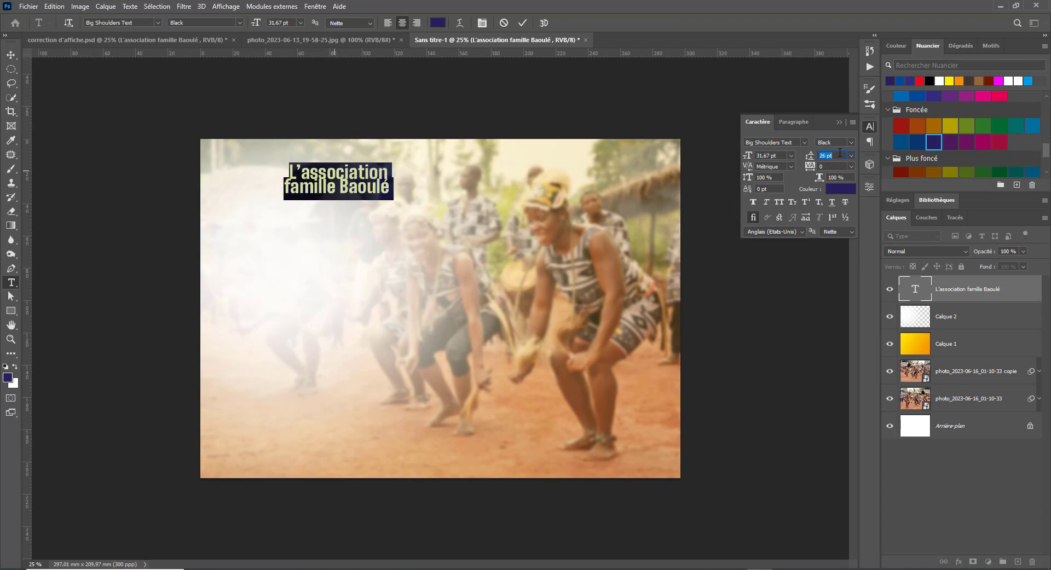
key(Up)
key(Up)
key(Up)
key(Up)
key(Up)
key(Up)
key(Up)
key(Up)
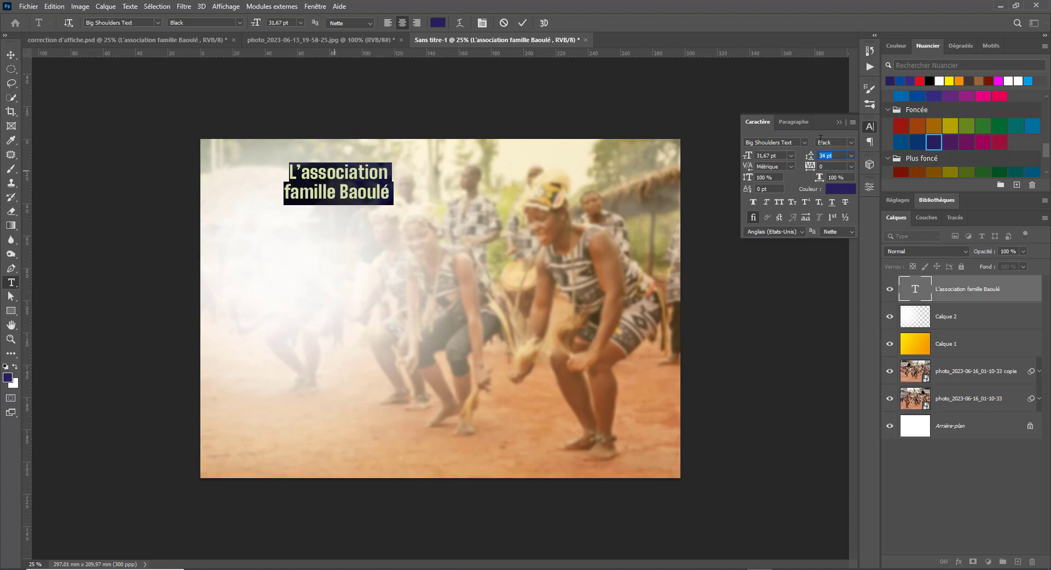
click(10, 55)
drag(377, 187, 348, 188)
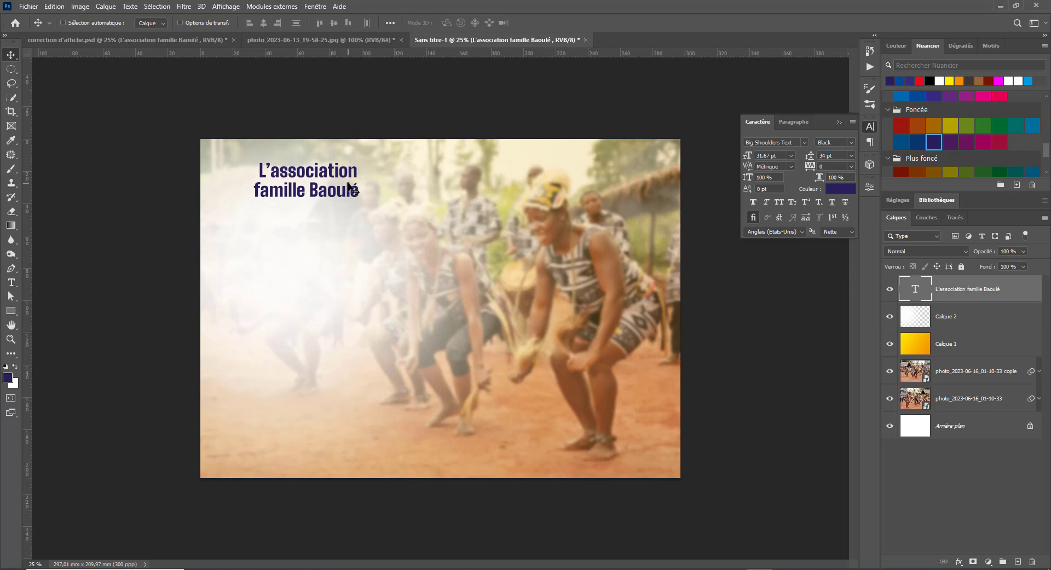
- Rejoin the title onto one line, move it near the top-left, and switch to the reference poster
key(t)
click(252, 192)
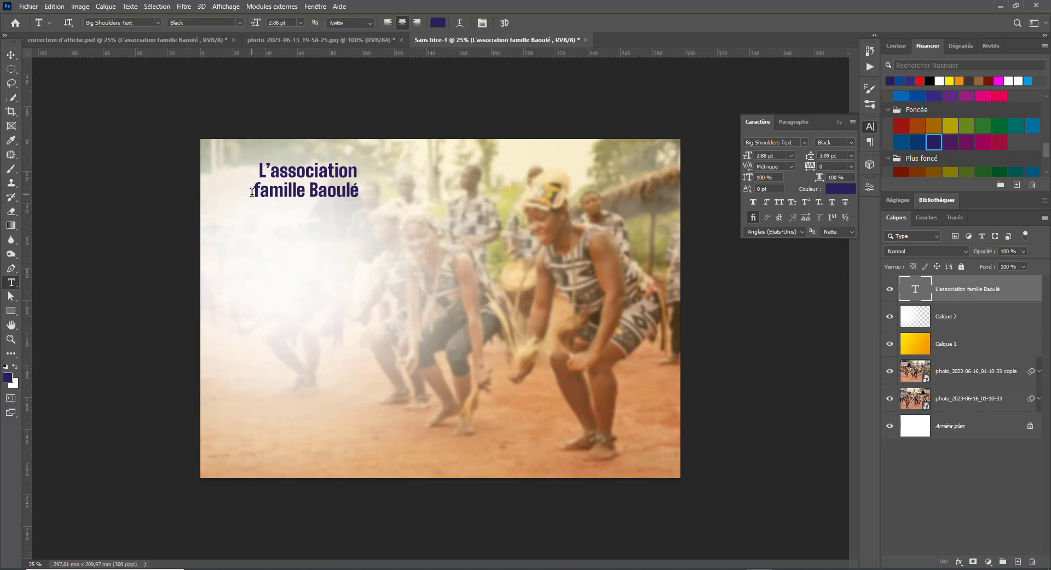
key(ctrl+z)
click(255, 190)
key(BackSpace)
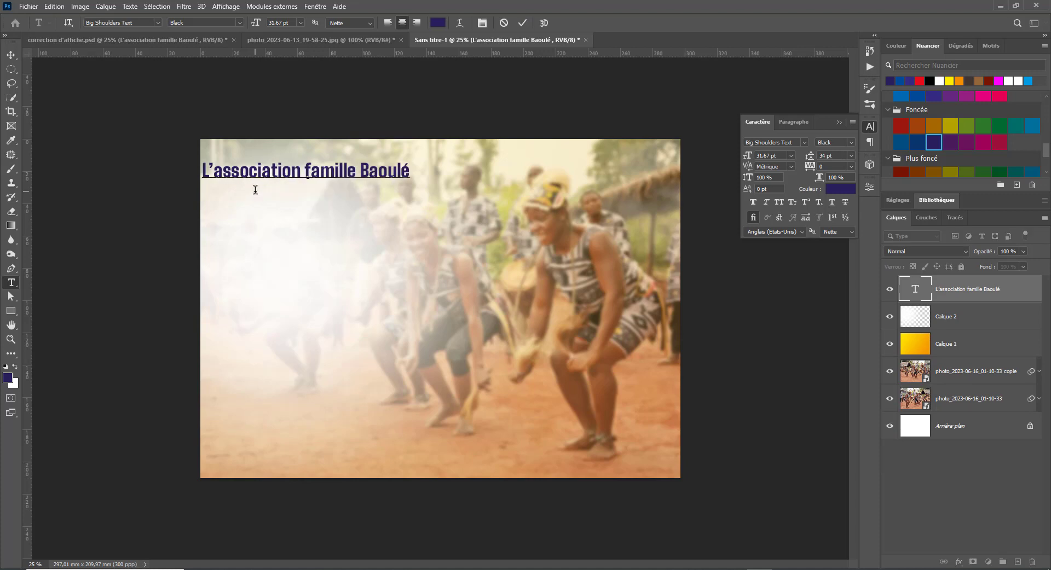
key(ctrl+Return)
key(v)
drag(354, 175, 386, 171)
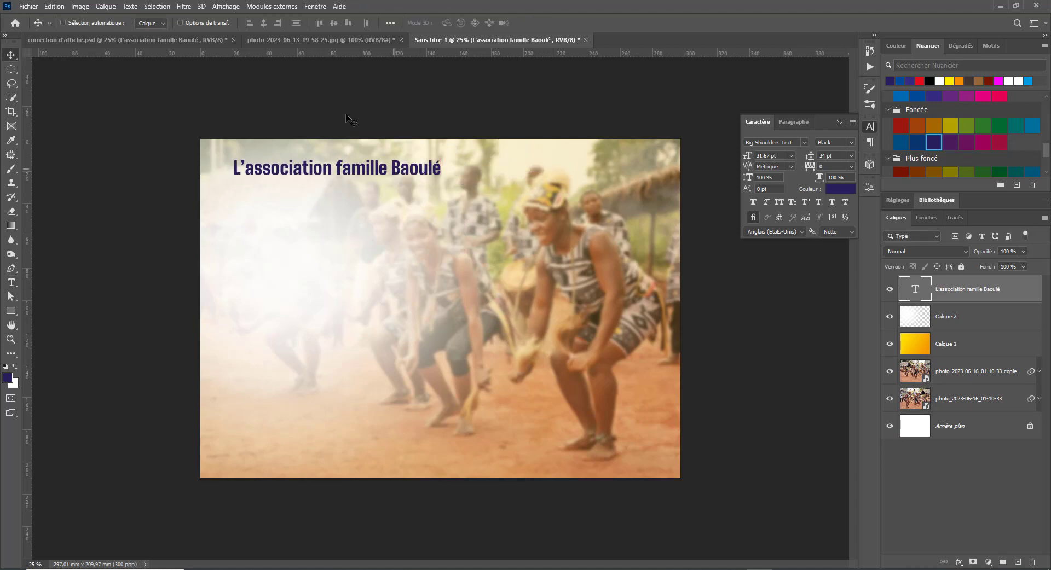
click(154, 41)
right_click(347, 191)
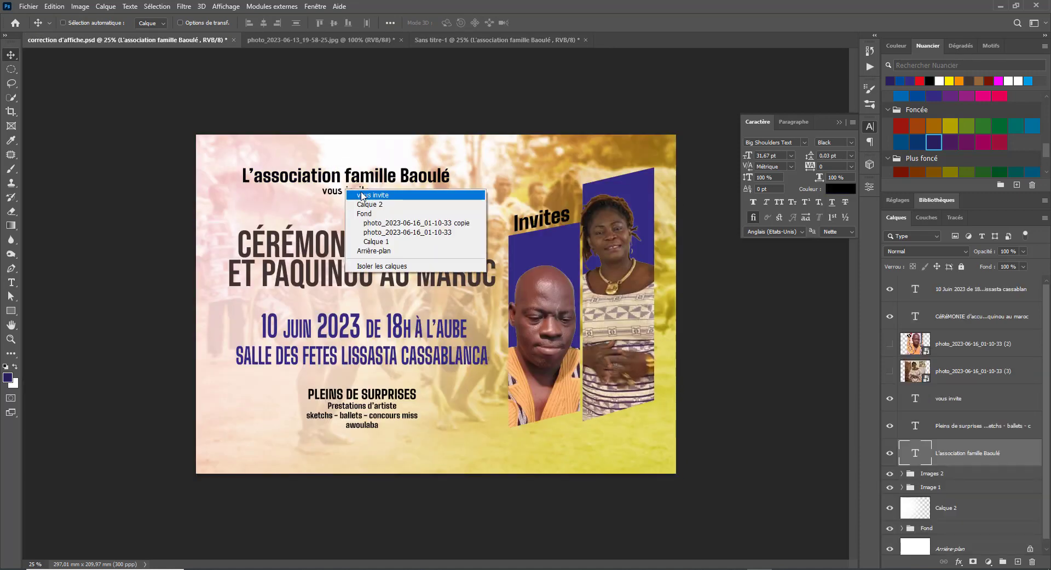
- Drag the 'vous invite' line and the CÉRÉMONIE D'ACCUEIL ET PAQUINOU AU MAROC heading into Sans titre-1
click(361, 196)
mouse_move(358, 195)
mouse_down()
mouse_move(464, 44)
mouse_move(362, 215)
mouse_move(340, 189)
mouse_up()
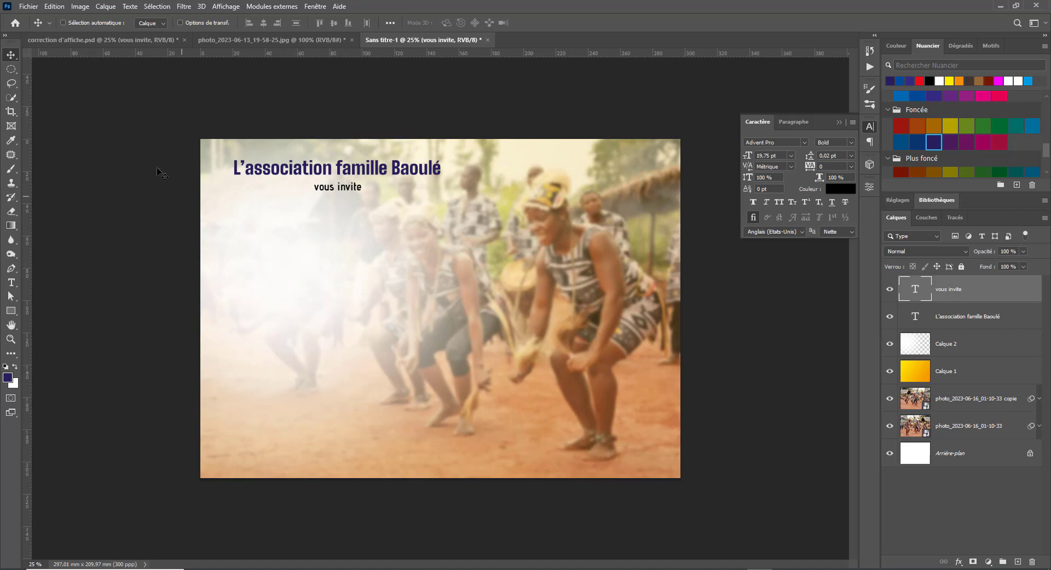
click(103, 40)
right_click(322, 252)
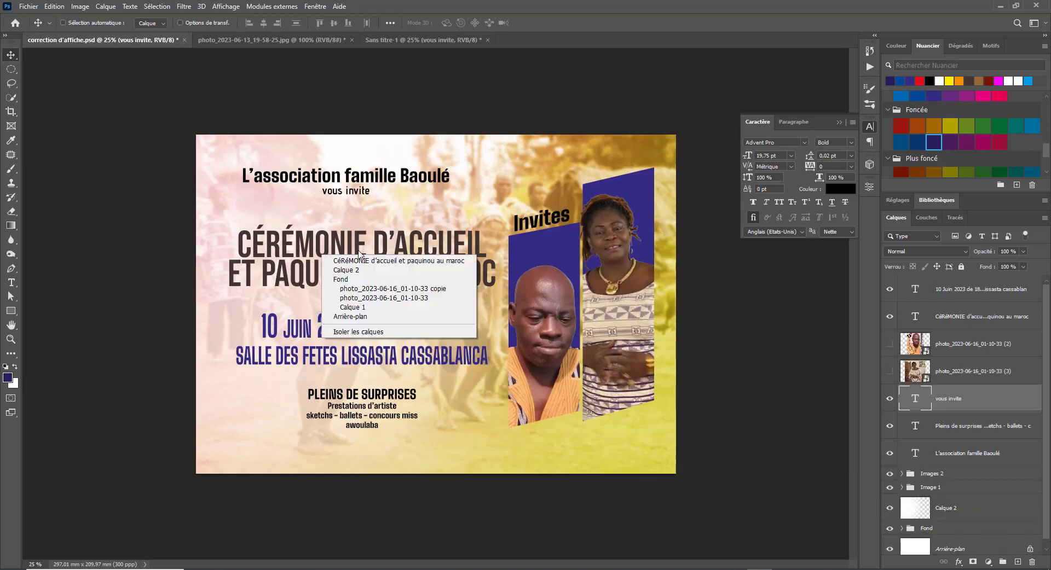
click(371, 260)
drag(395, 195, 364, 232)
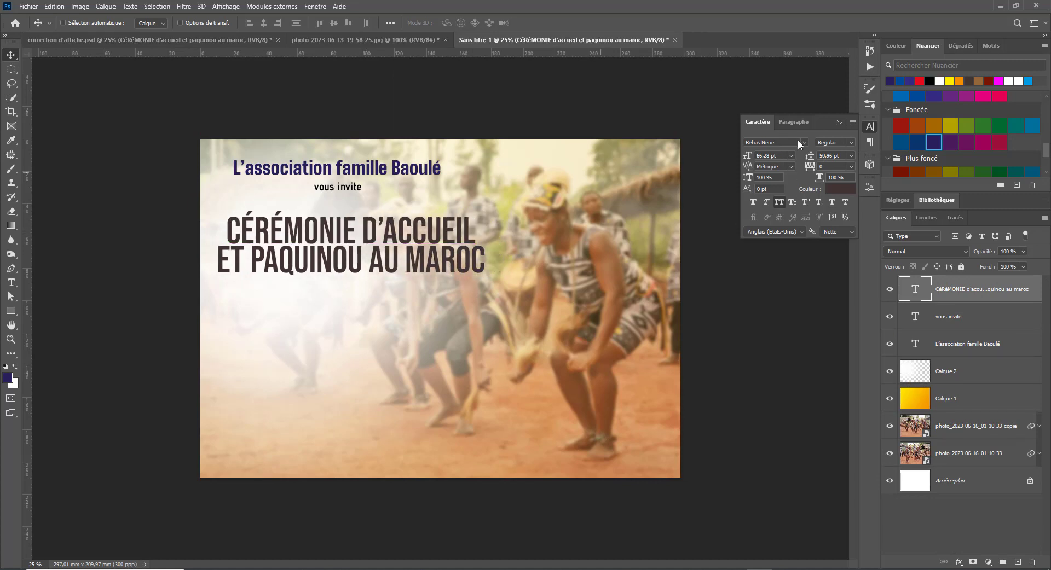
- Browse the font list, previewing fonts on the CÉRÉMONIE heading, and apply Big Shoulders Display
click(805, 142)
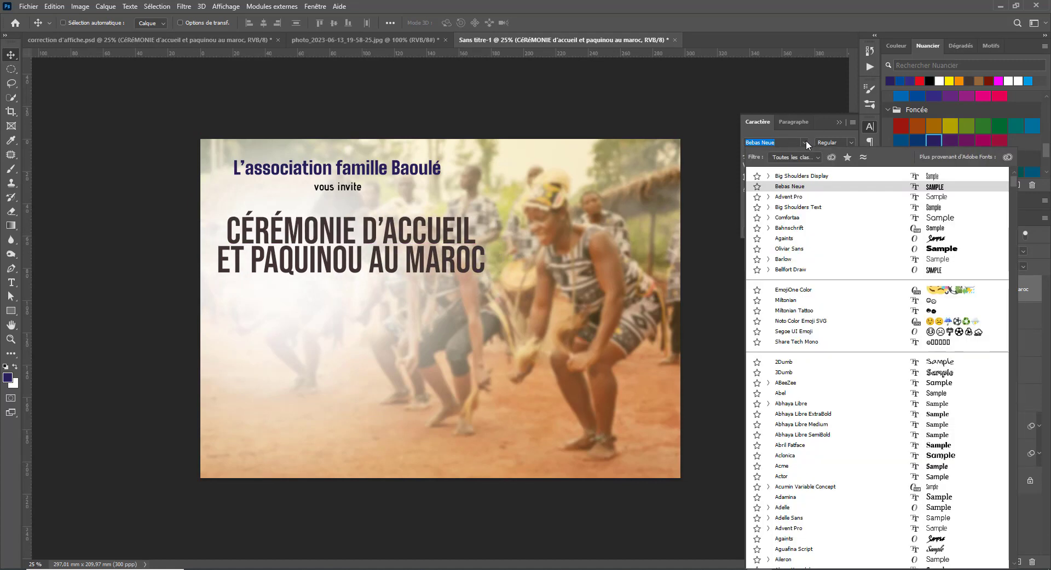
scroll(814, 411, down, 10)
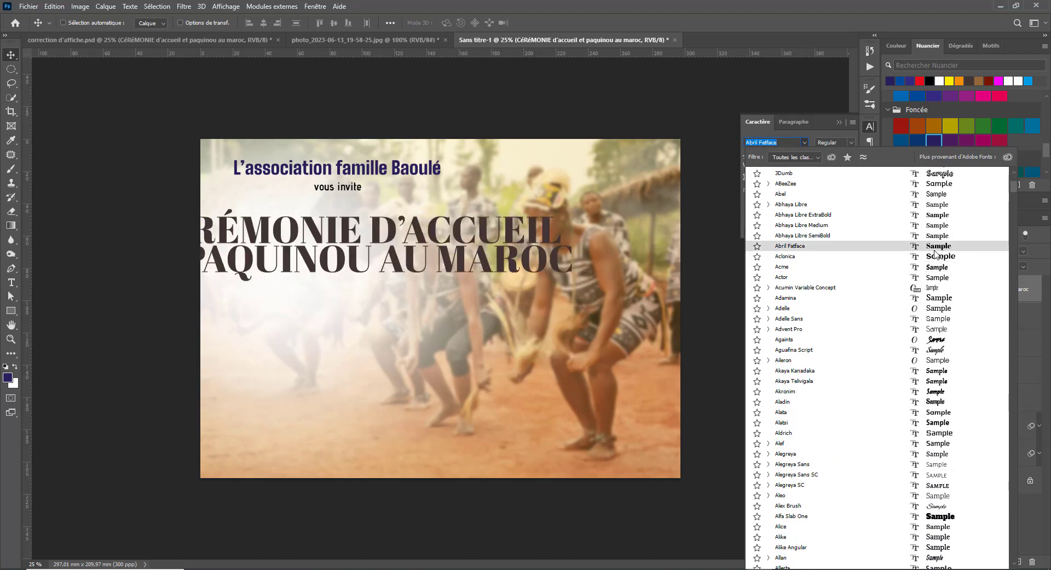
scroll(919, 425, down, 10)
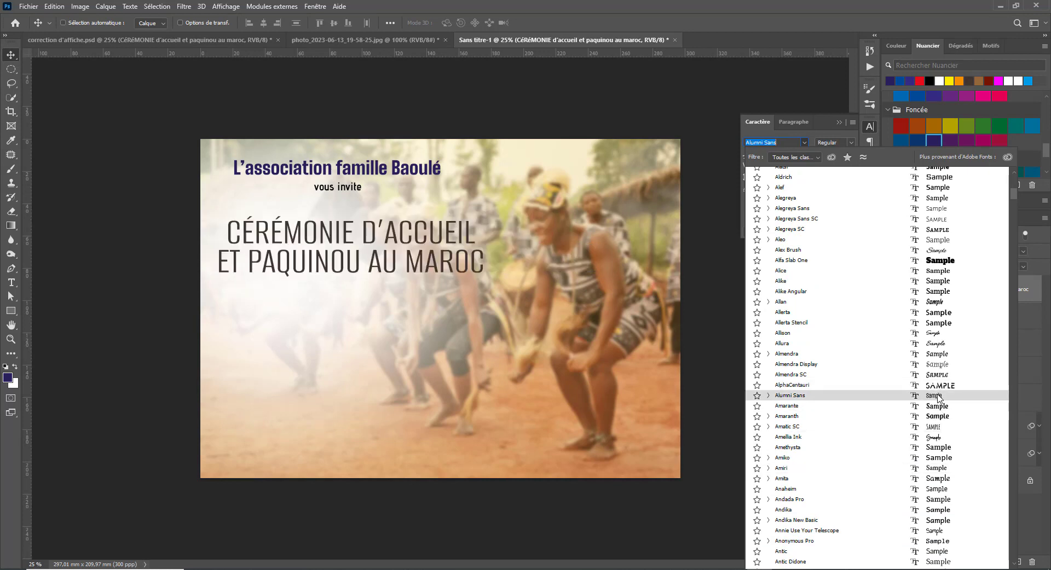
scroll(938, 398, down, 8)
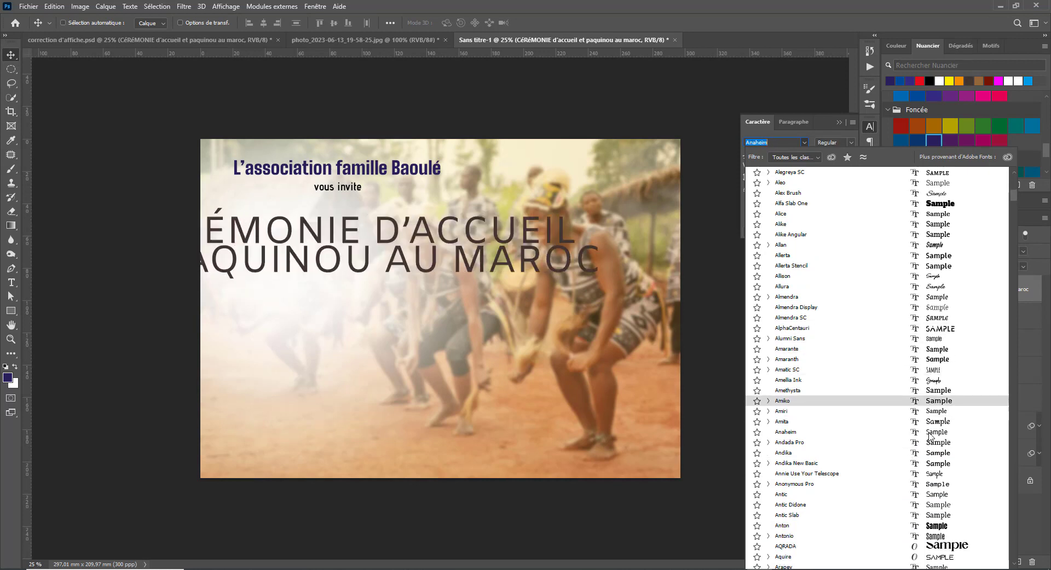
key(Down)
key(Down)
key(Down)
key(Down)
key(Down)
key(Down)
key(Down)
key(Down)
key(Down)
key(Down)
key(Down)
key(Down)
key(Down)
key(Down)
key(Down)
key(Down)
key(Down)
key(Down)
key(Down)
key(Down)
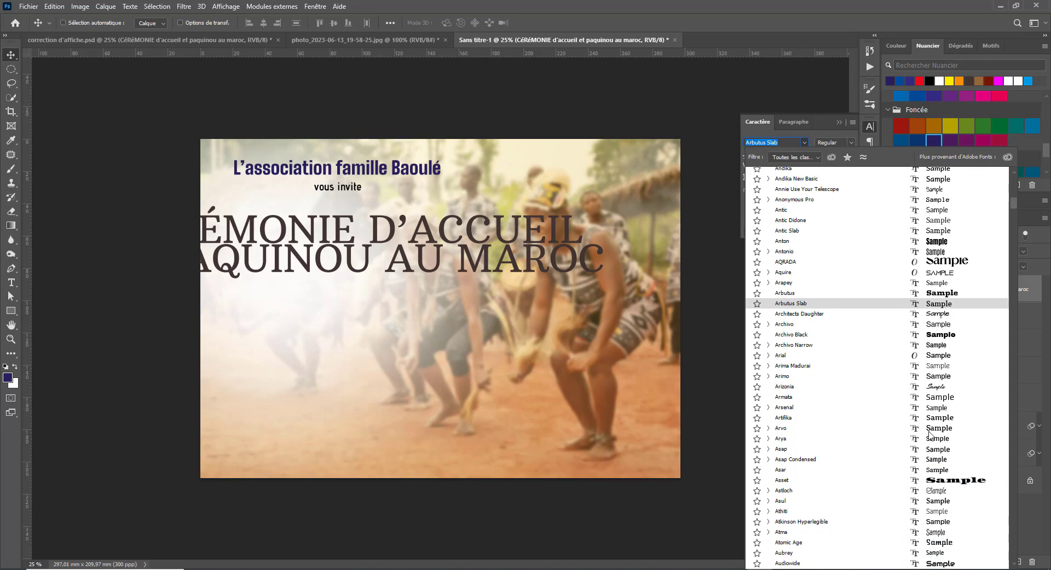
key(Down)
key(Down)
key(Down)
key(Down)
key(Down)
key(Down)
key(Down)
key(Down)
key(Down)
key(Down)
key(Down)
key(Down)
key(Down)
key(Down)
key(Down)
key(Down)
key(Down)
key(Down)
key(Down)
key(Down)
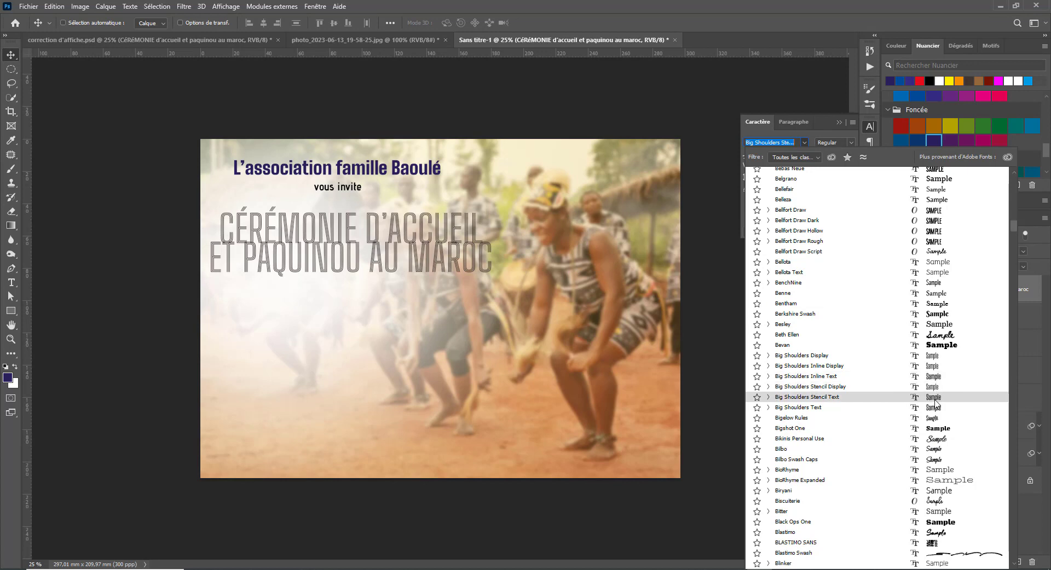
click(938, 356)
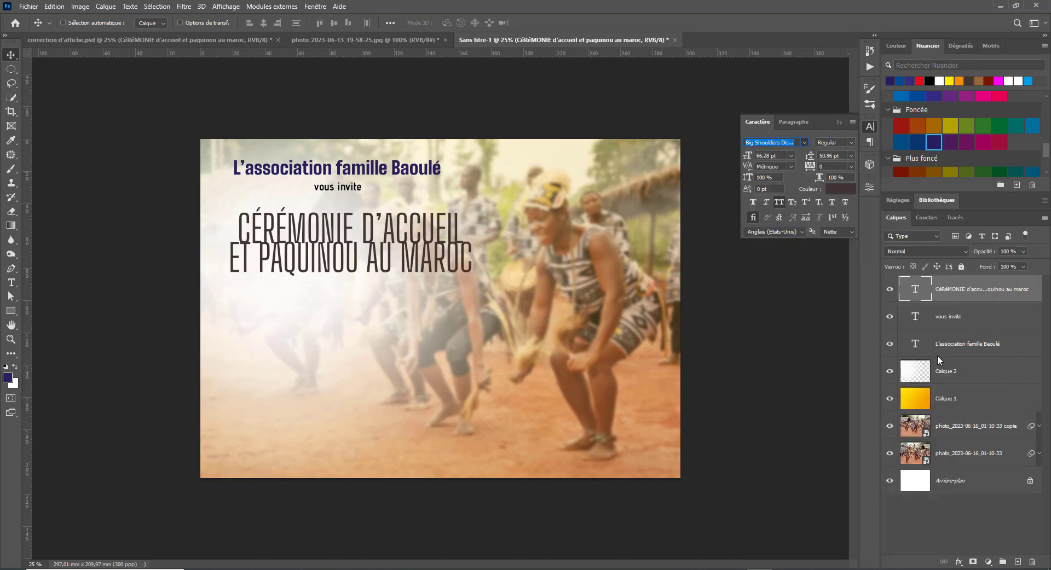
- Try Black weight, undo back to Bebas Neue, then lower the heading and align it with the title
click(842, 142)
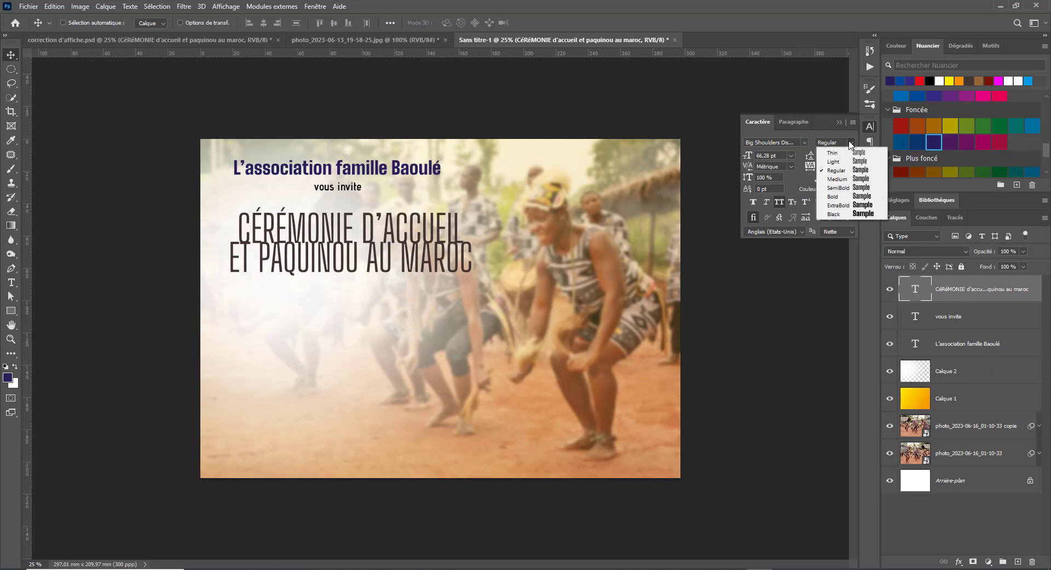
click(858, 211)
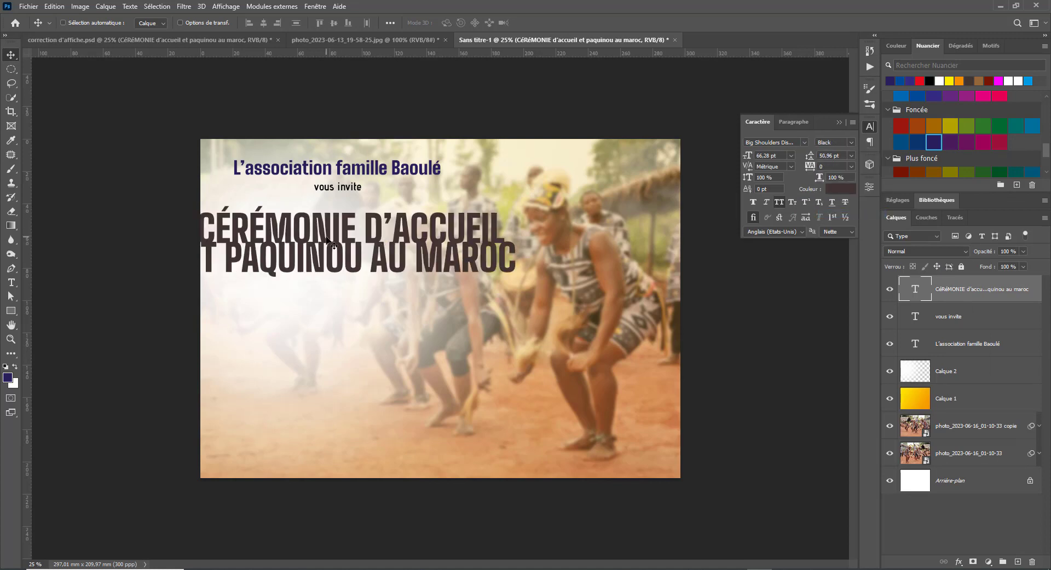
drag(328, 241, 376, 267)
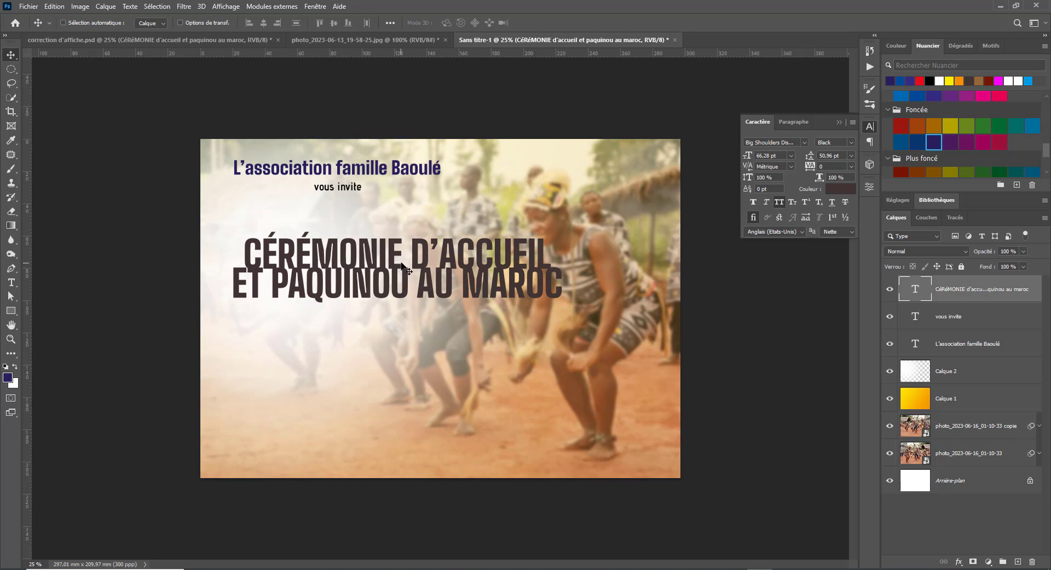
key(ctrl+z)
key(ctrl+z)
key(ctrl+z)
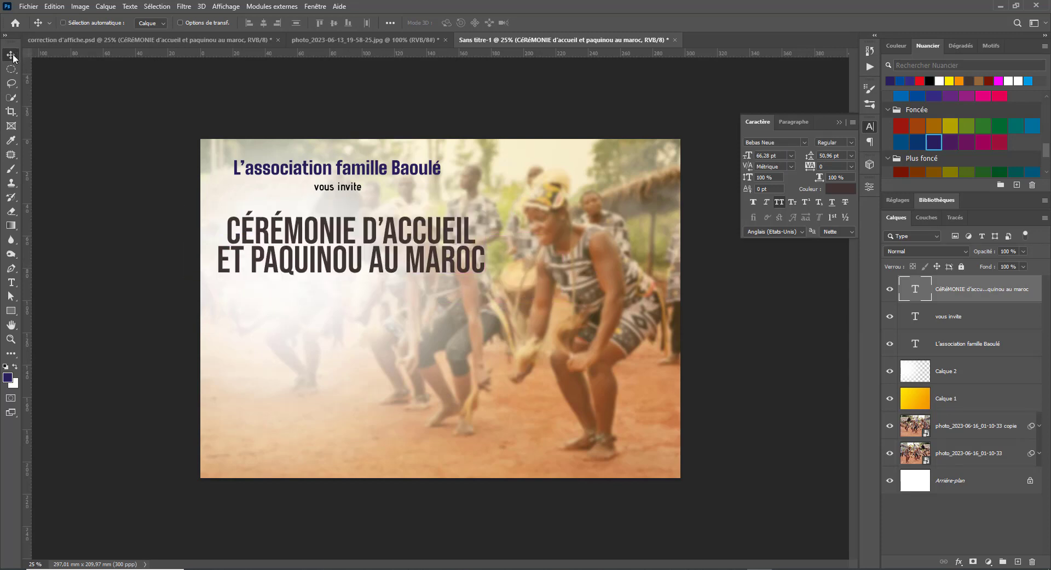
drag(405, 267, 404, 278)
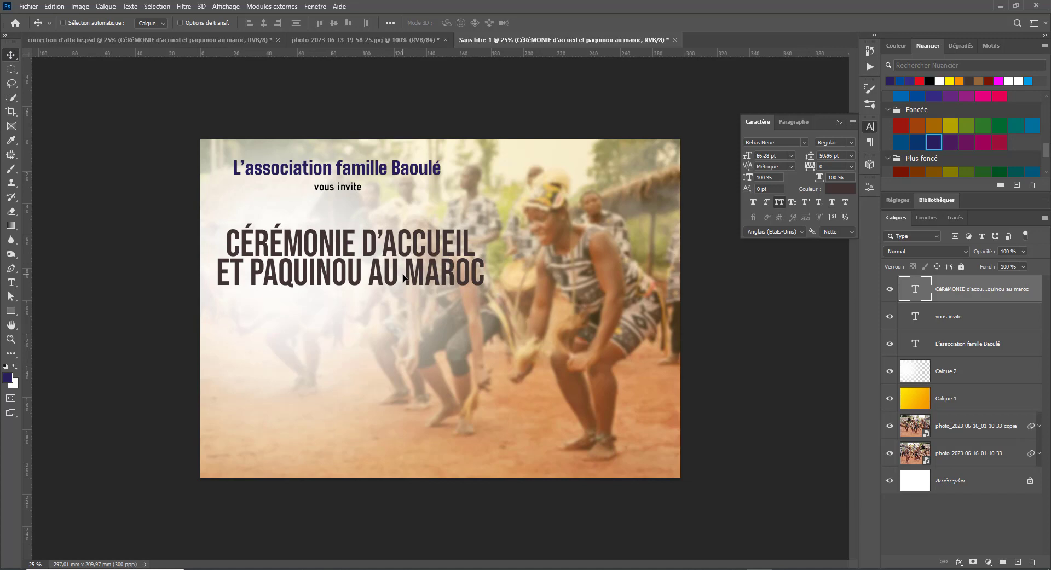
drag(369, 236, 371, 239)
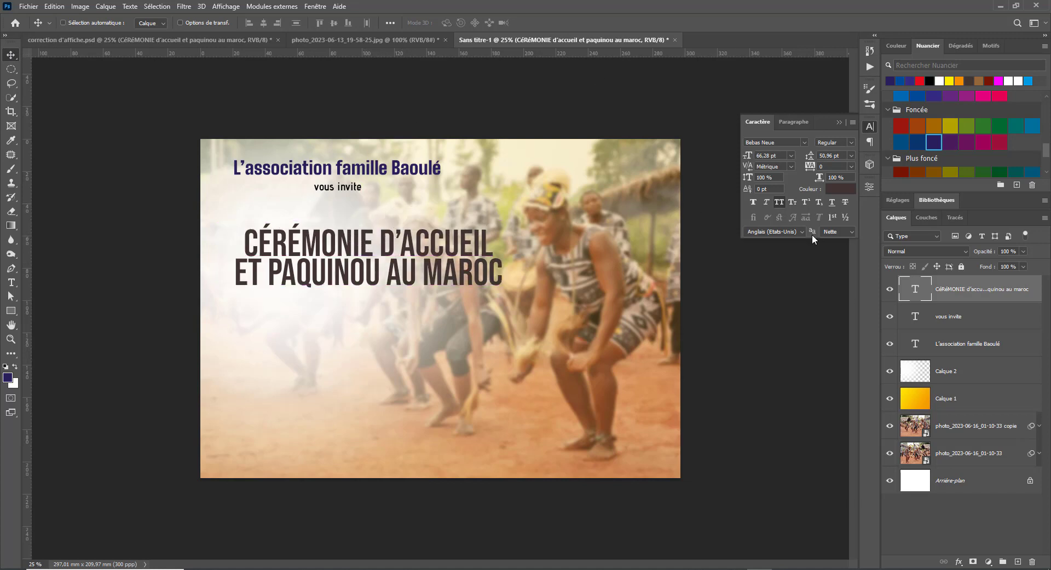
- Select the 'vous invite' and title layers together and move them right
click(978, 323)
shift+click(980, 345)
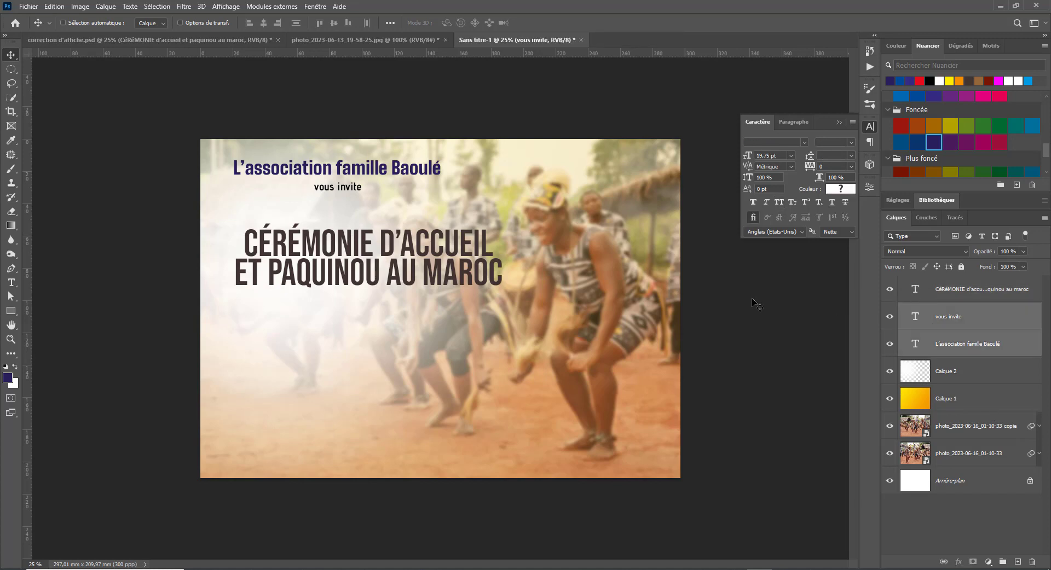
mouse_move(360, 181)
mouse_down()
mouse_move(387, 184)
mouse_move(368, 188)
mouse_move(378, 188)
mouse_up()
- Widen the Calque 2 layer to about 116% and nudge it into place
right_click(382, 322)
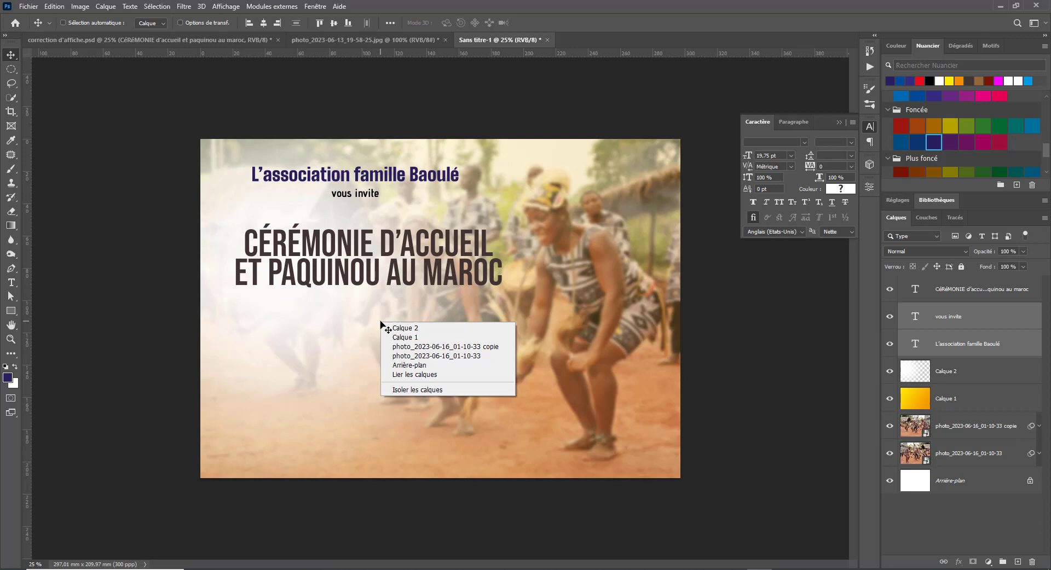
click(419, 329)
key(ctrl+t)
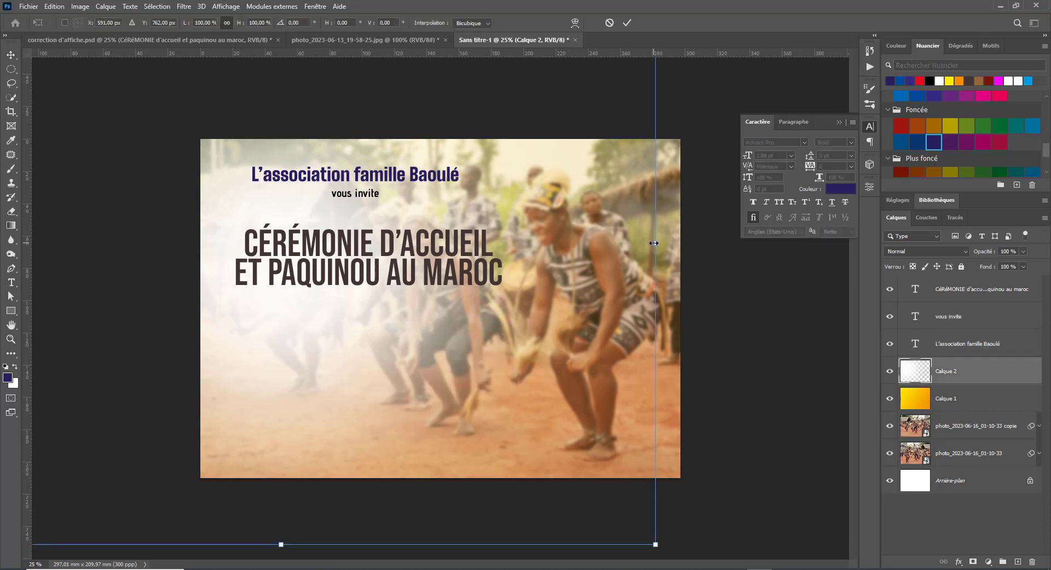
drag(653, 243, 776, 243)
drag(611, 265, 570, 256)
drag(560, 297, 560, 305)
key(Return)
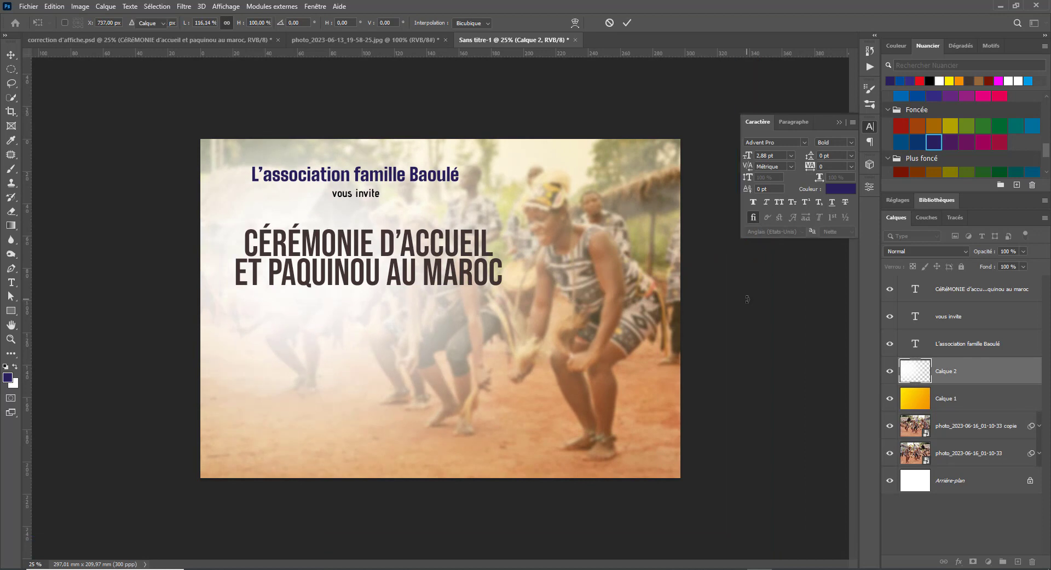
- Select the heading and 'vous invite' layers in turn, then show correction d'affiche.psd
right_click(323, 275)
click(334, 277)
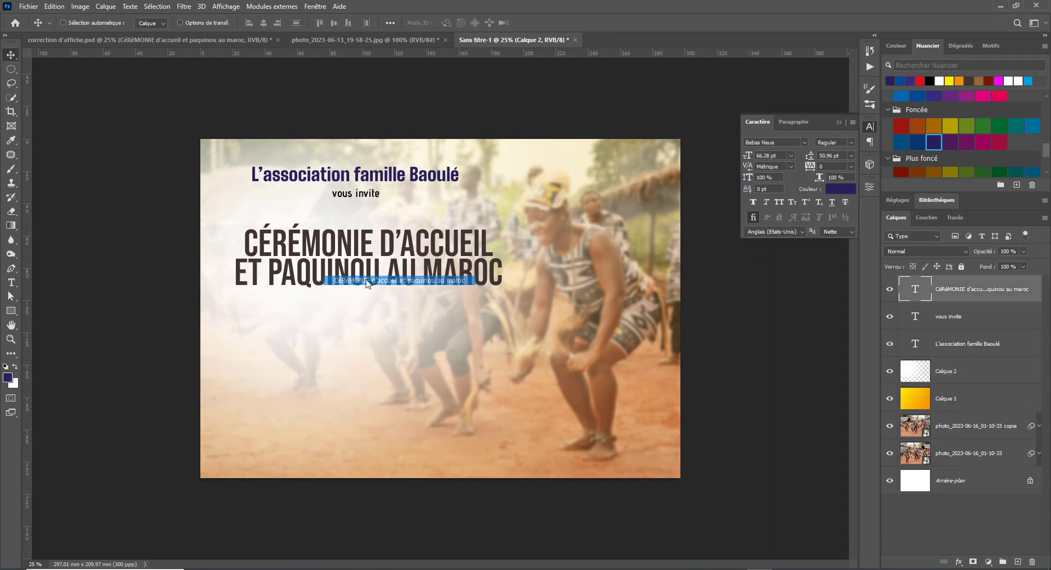
right_click(370, 178)
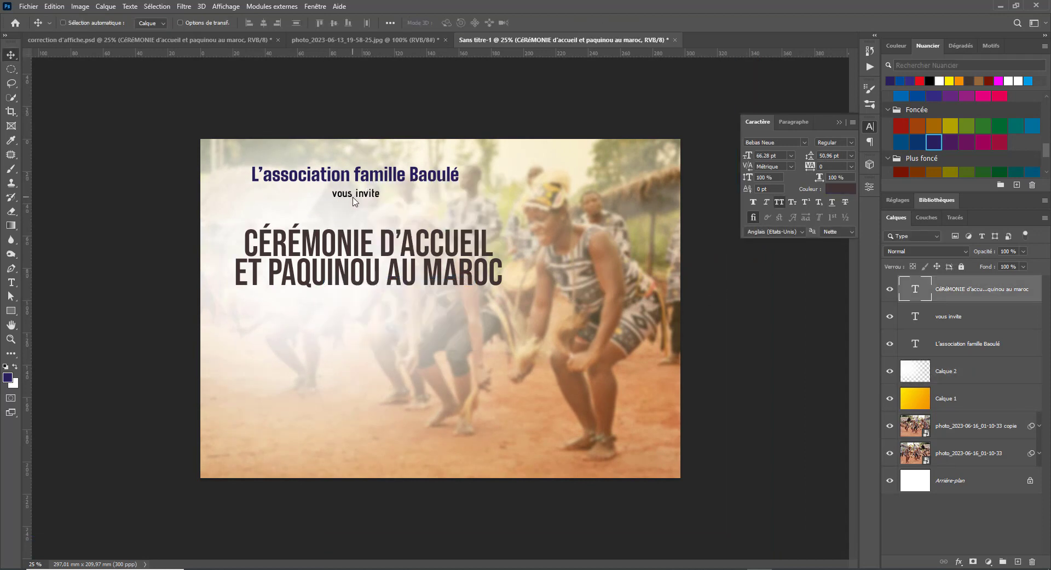
right_click(355, 198)
right_click(346, 195)
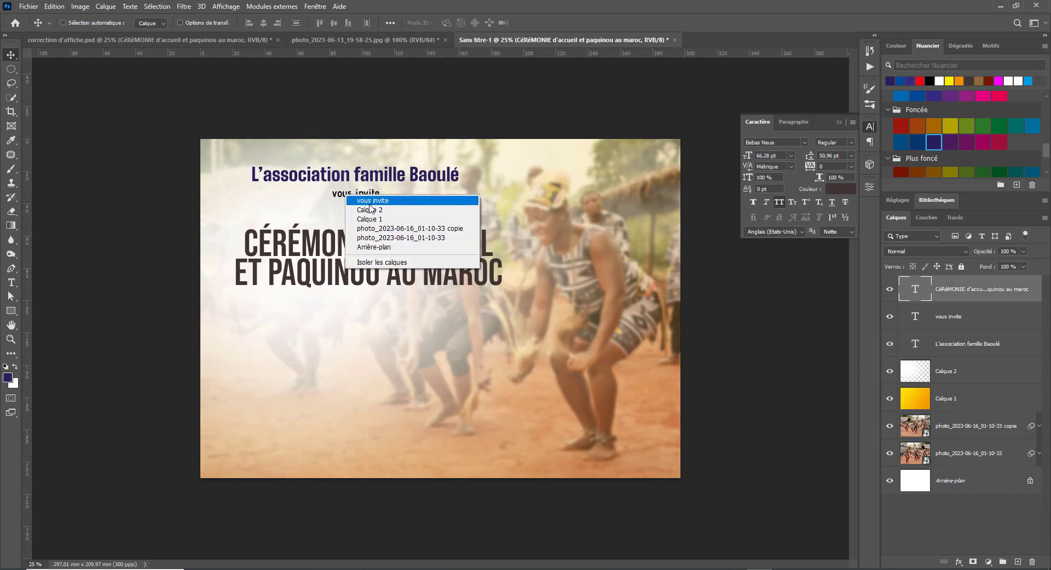
click(369, 204)
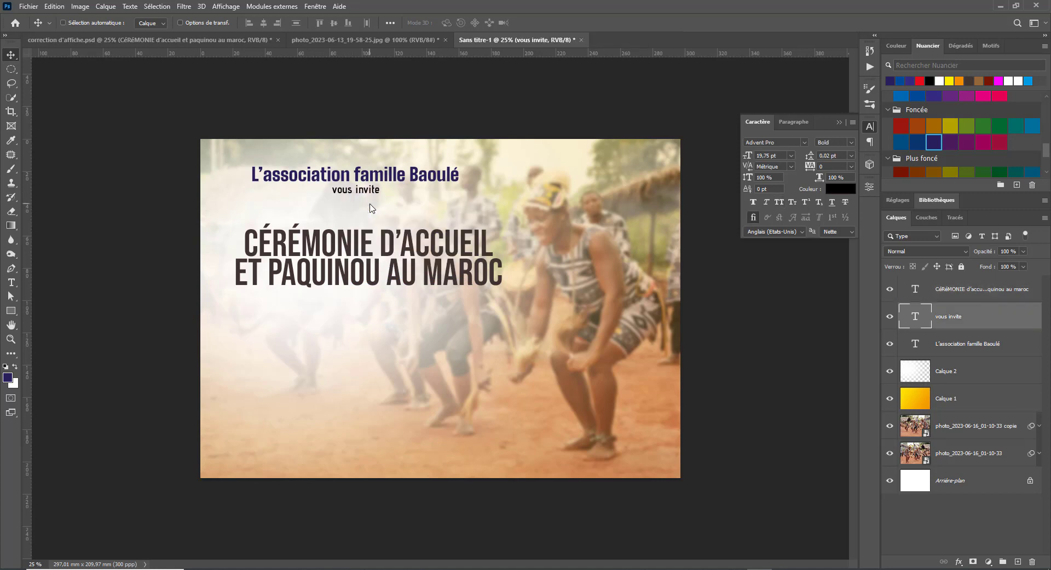
right_click(344, 255)
click(388, 259)
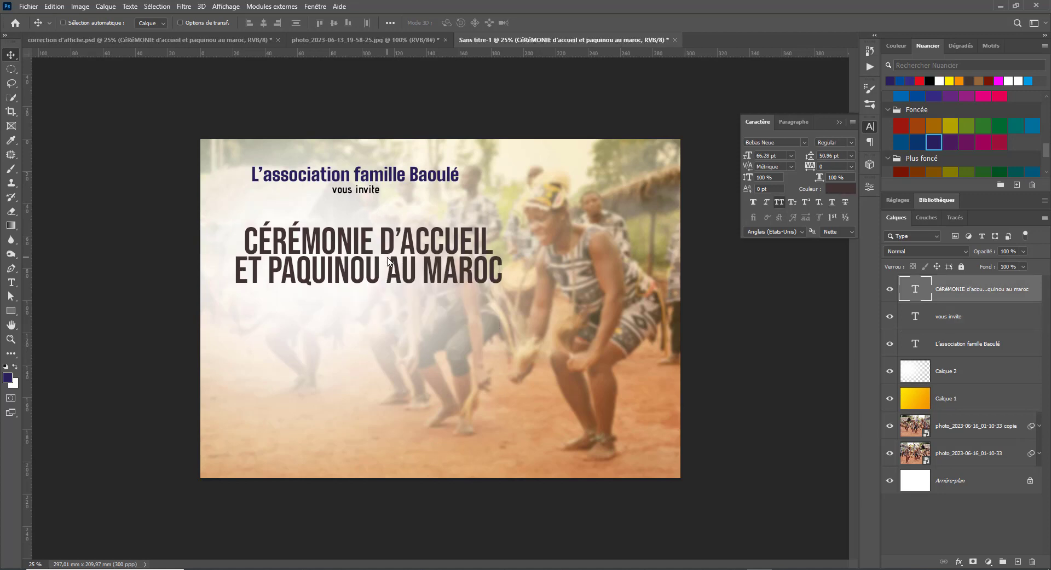
click(222, 40)
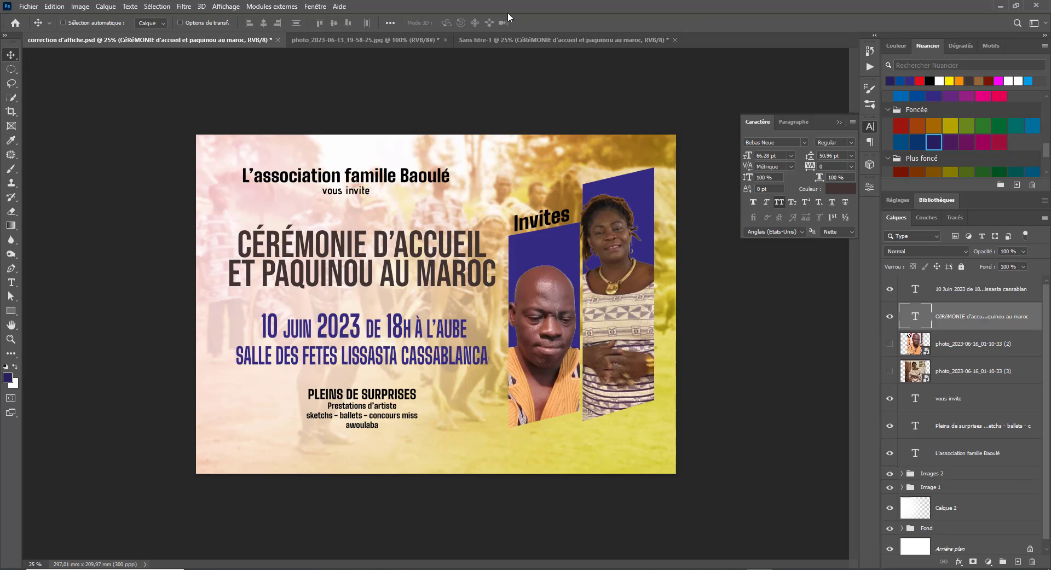
- Minimize Photoshop and go to pinterest.fr from Opera's address bar via 'pin'
click(996, 8)
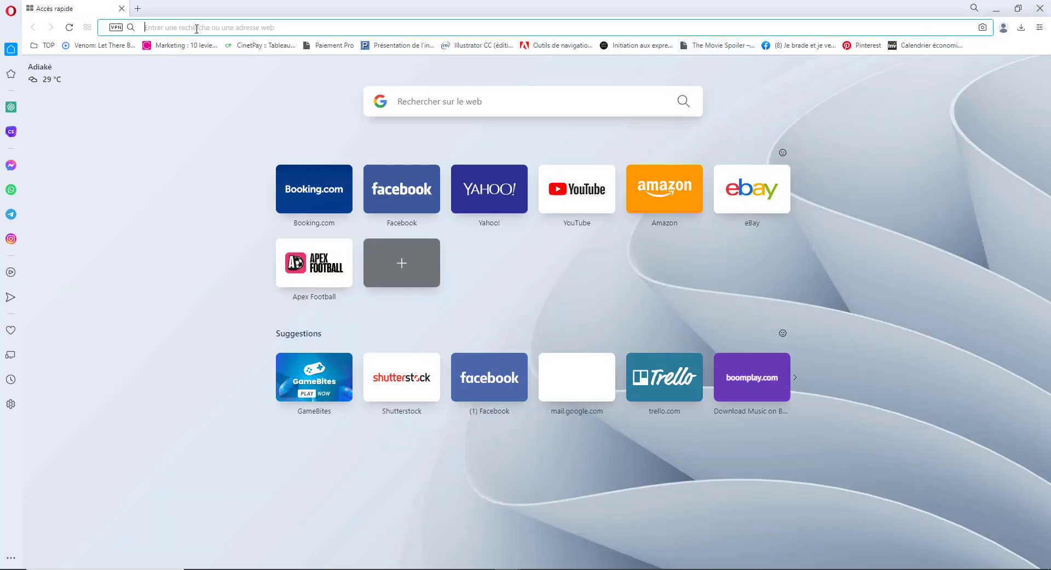
text(pinterest.fr)
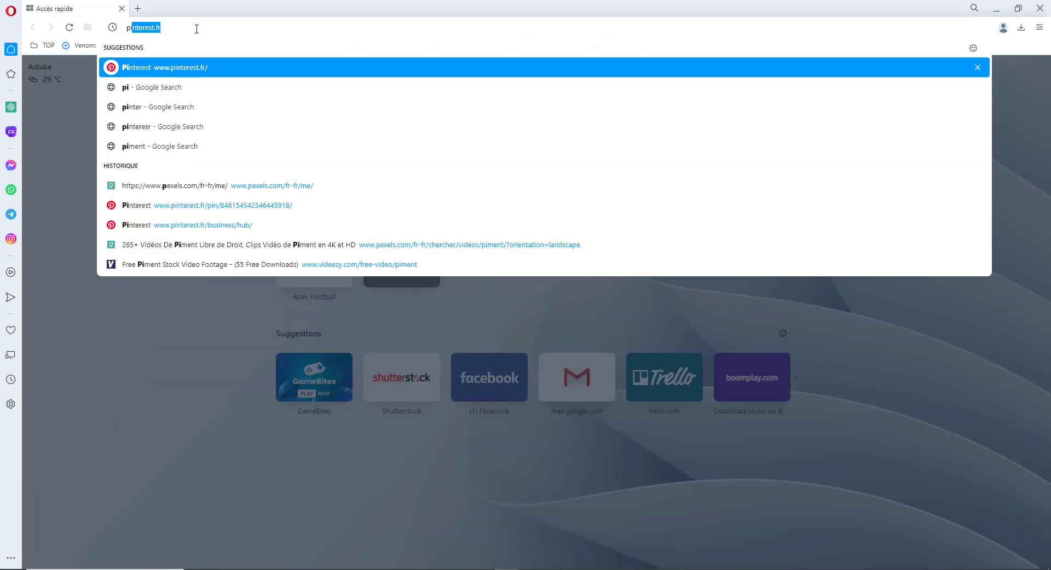
key(Return)
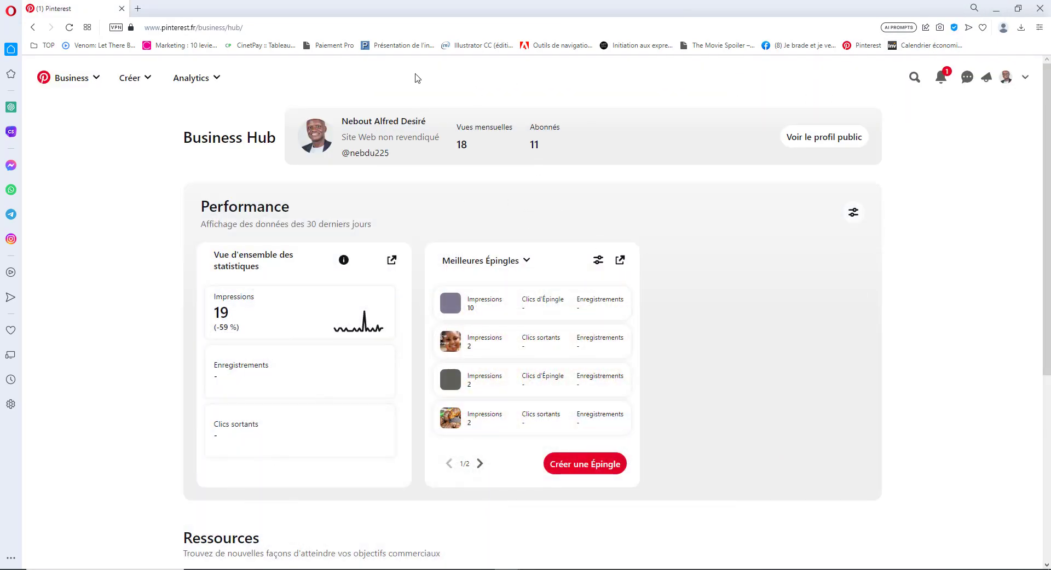
- Run a Pinterest search for 'affiche event'
click(914, 78)
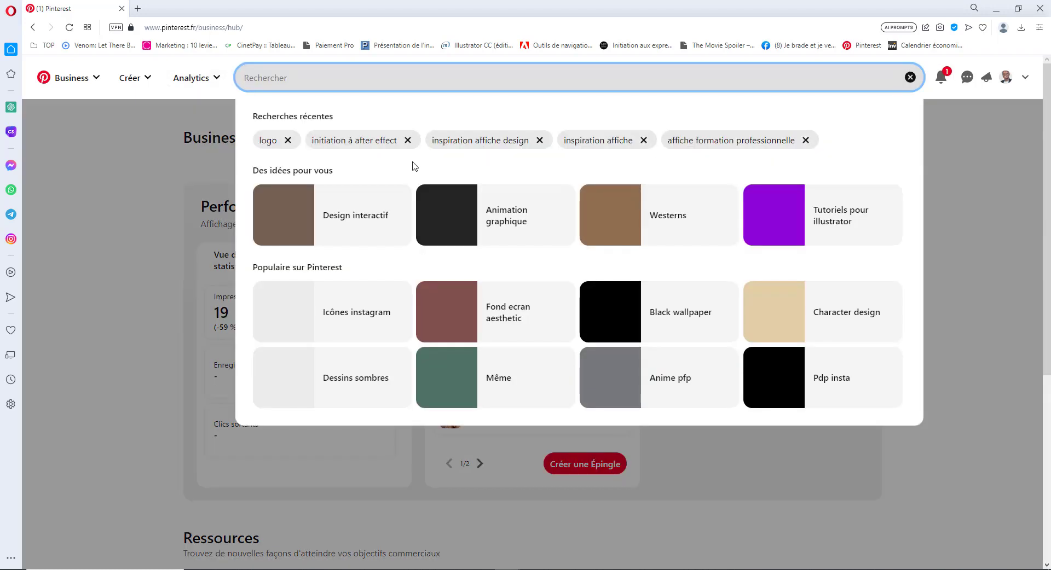
text(af)
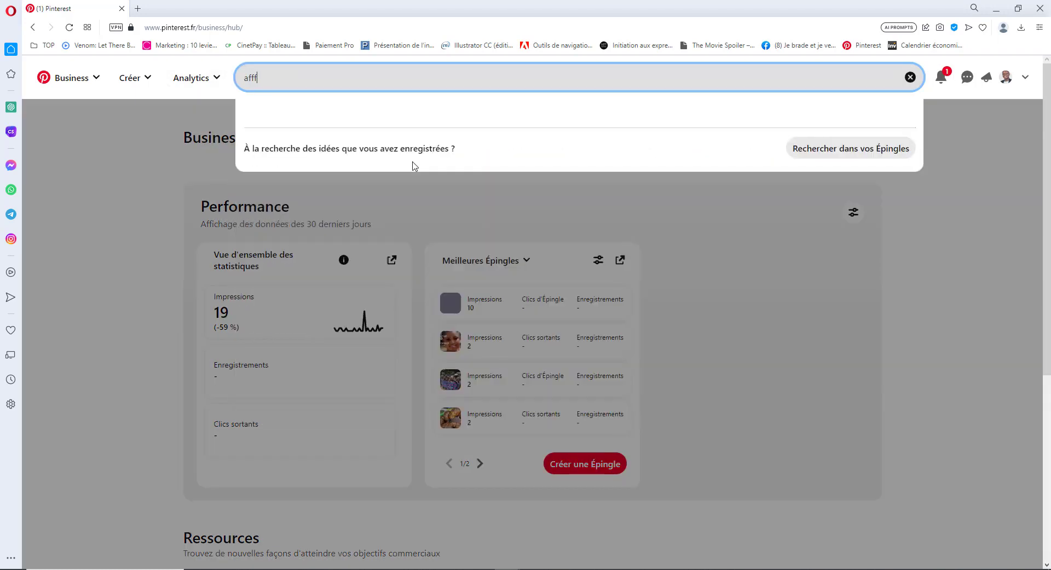
text(fiche ev)
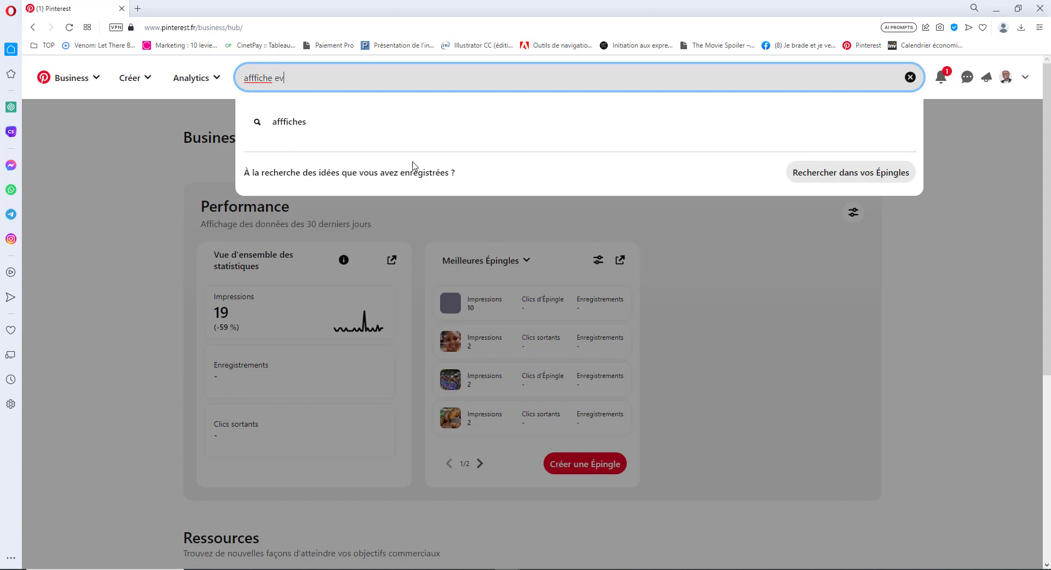
text(ent)
key(Return)
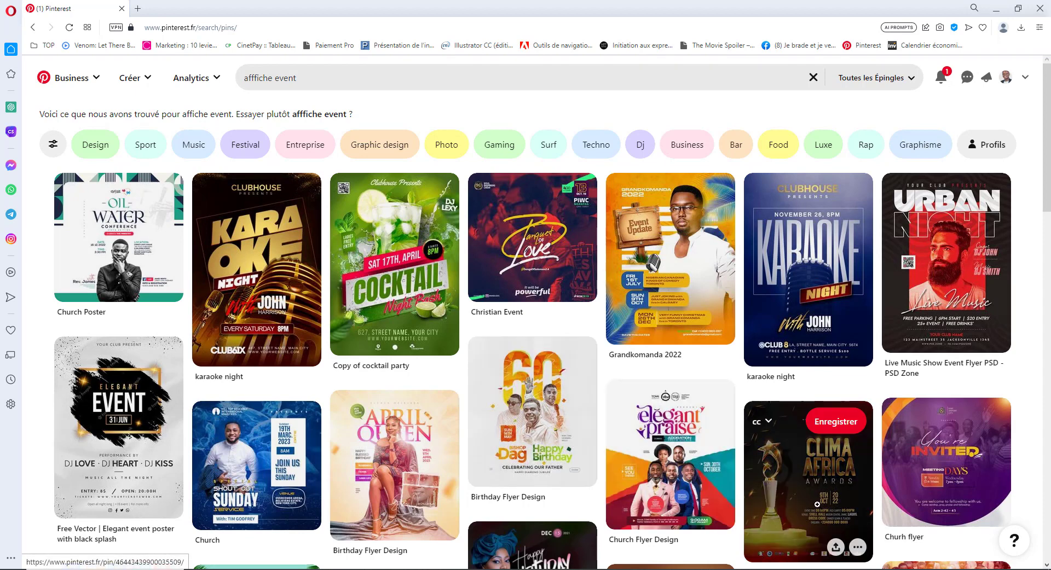
- View the Clima Africa awards flyer pin, then return to the 'affiche event' results
click(817, 505)
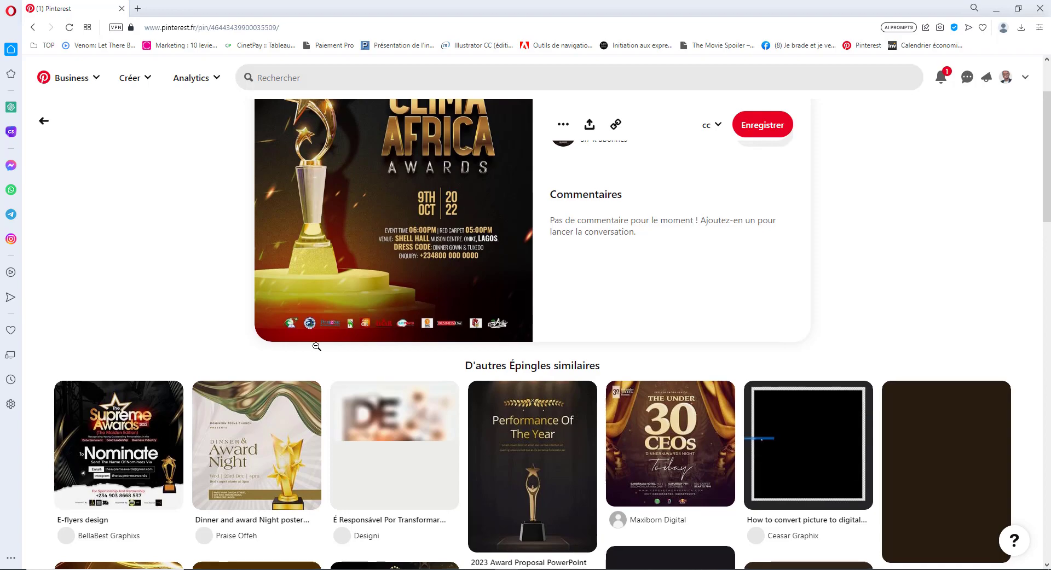
scroll(315, 346, down, 2)
scroll(441, 306, up, 4)
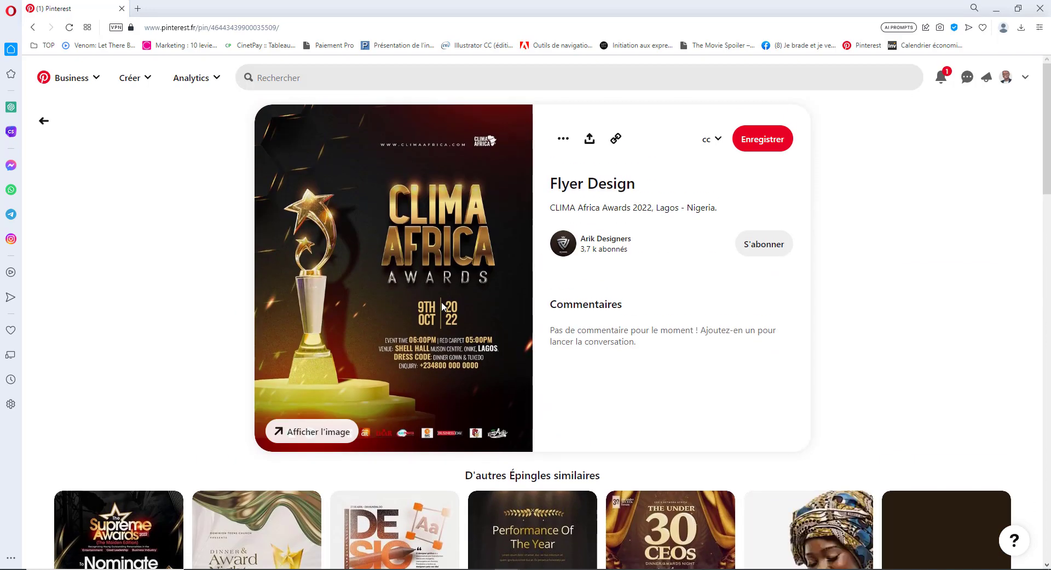
scroll(391, 350, down, 8)
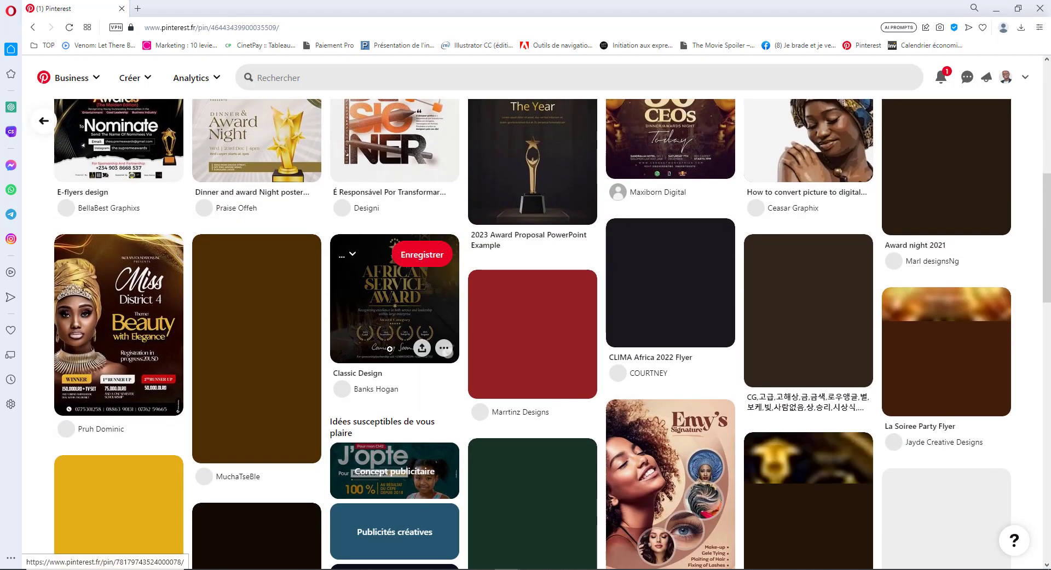
scroll(389, 349, down, 4)
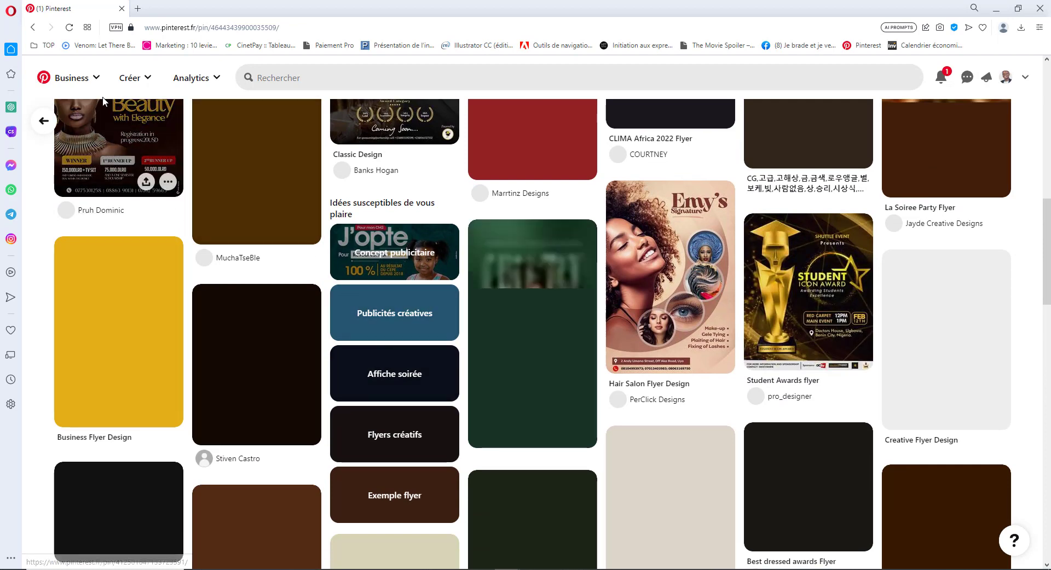
click(33, 27)
- Open the 20 March concert poster pin, then return to Photoshop
scroll(376, 361, down, 5)
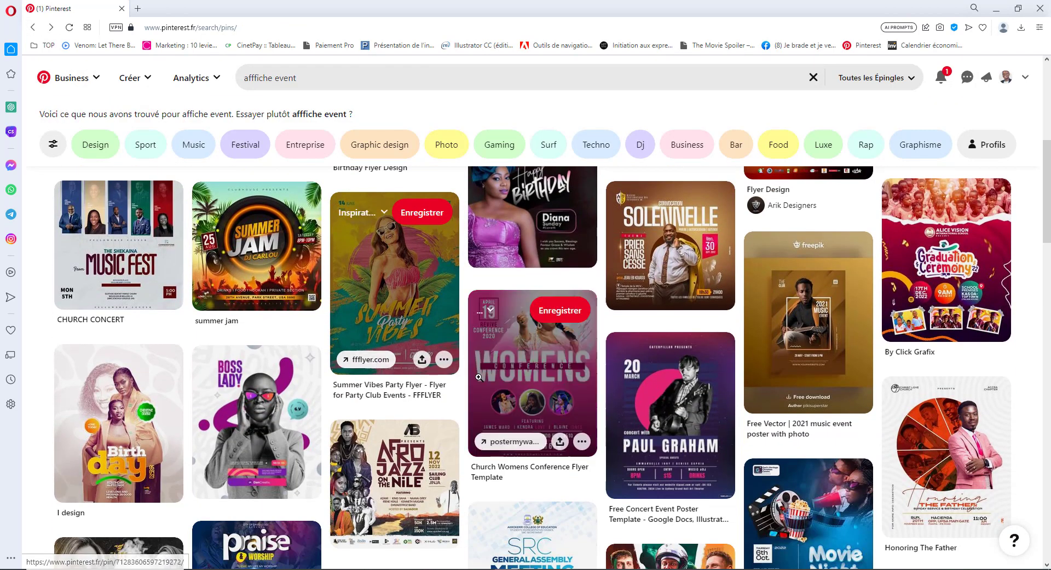
scroll(536, 339, down, 3)
click(665, 270)
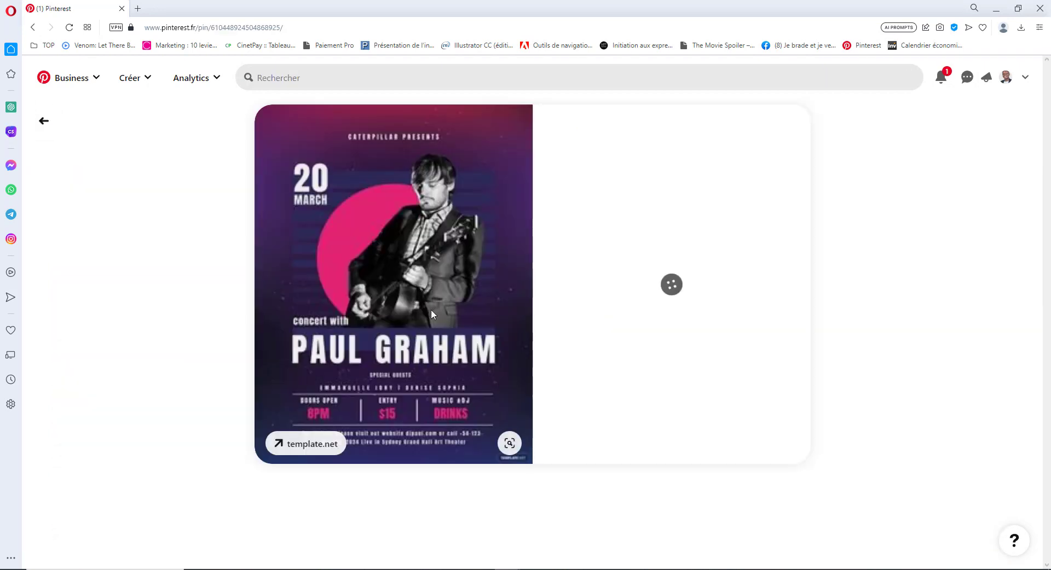
key(alt+space)
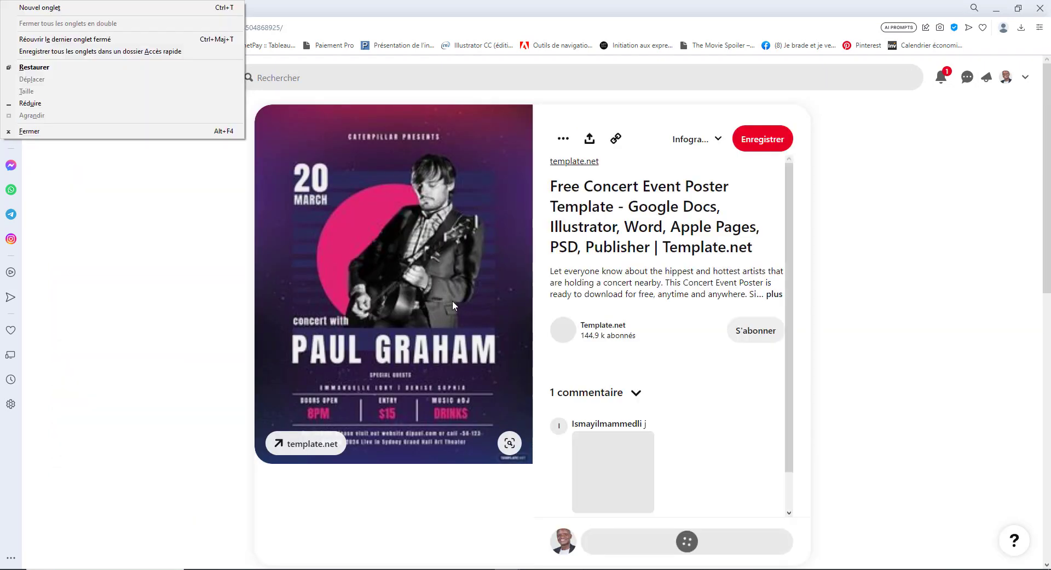
key(alt+Tab)
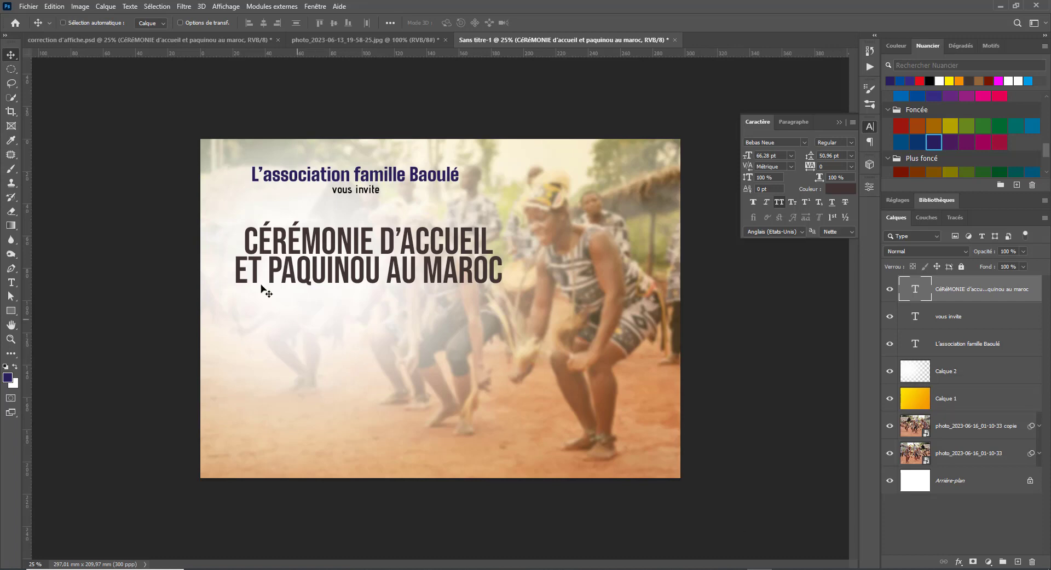
- Compare the concert poster pin with both Photoshop posters, ending on correction d'affiche.psd
click(117, 43)
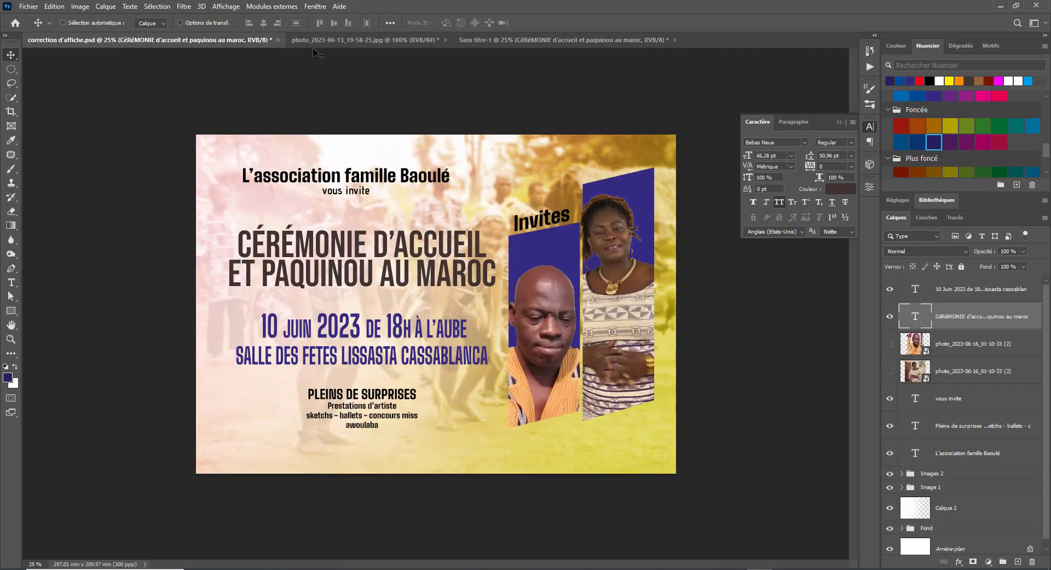
key(alt+Tab)
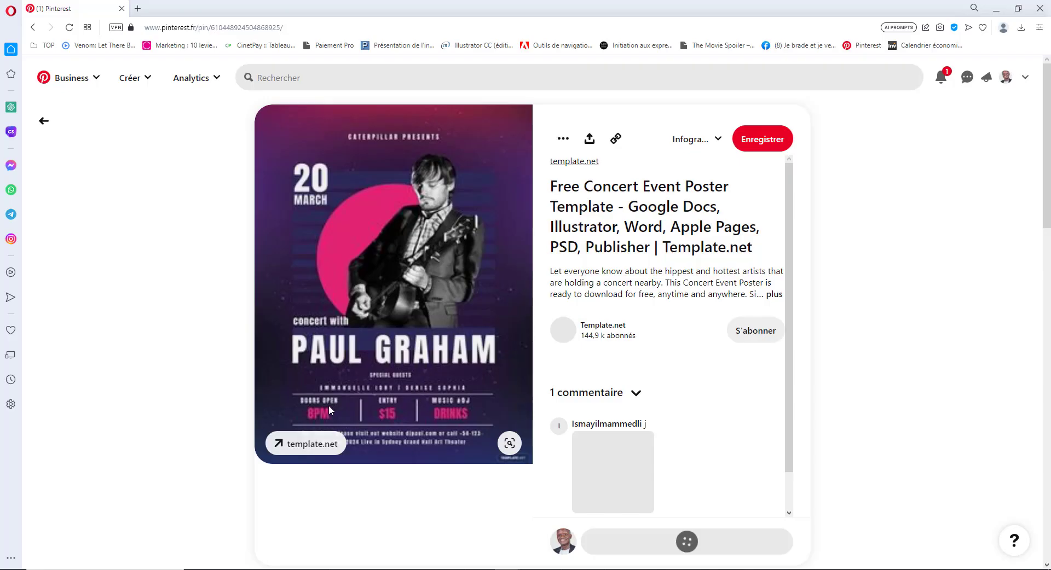
key(alt+Tab)
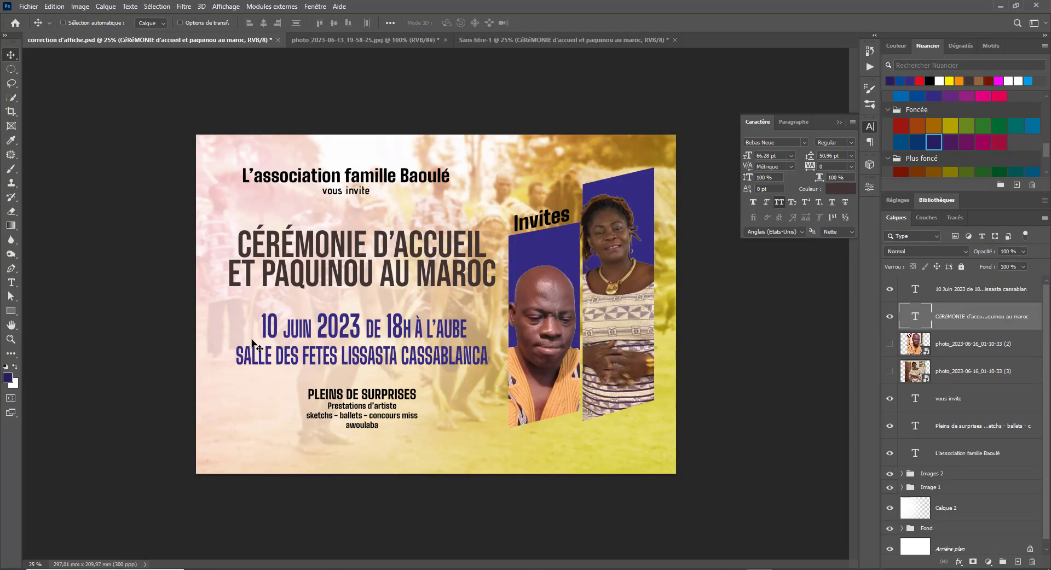
key(alt+Tab)
key(alt+Tab)
key(alt+Tab)
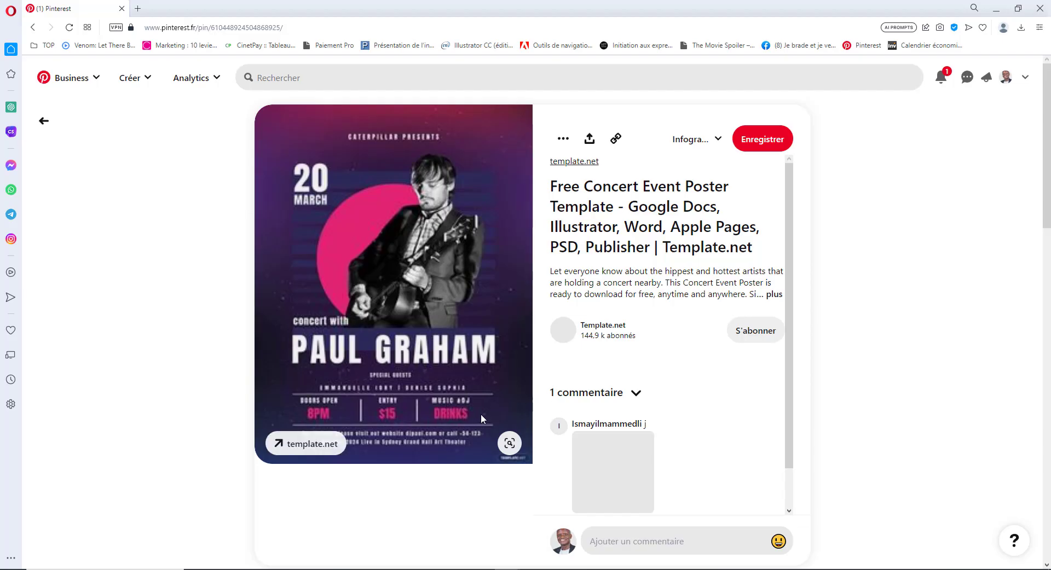
key(alt)
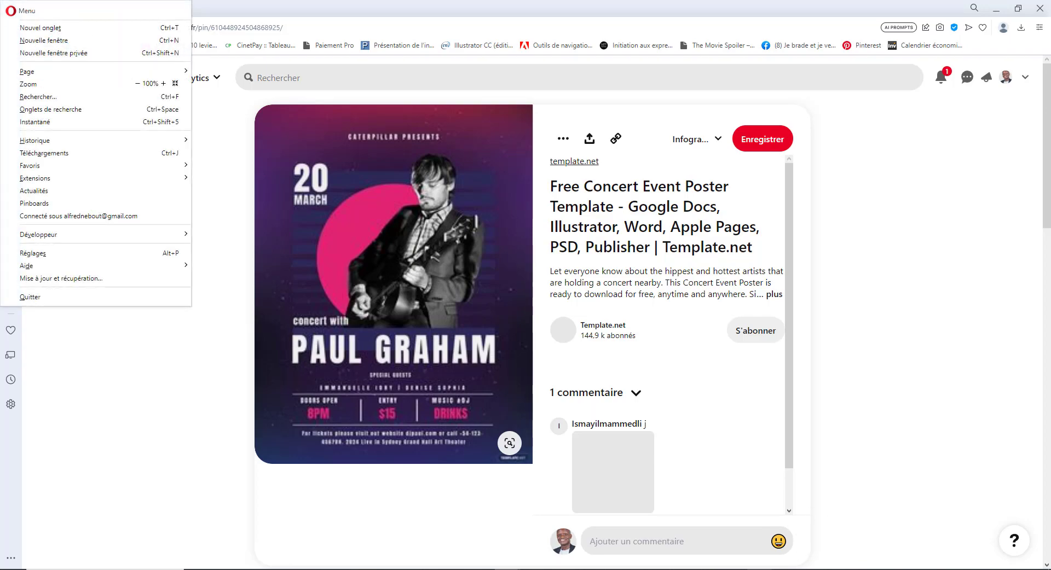
key(alt+Tab)
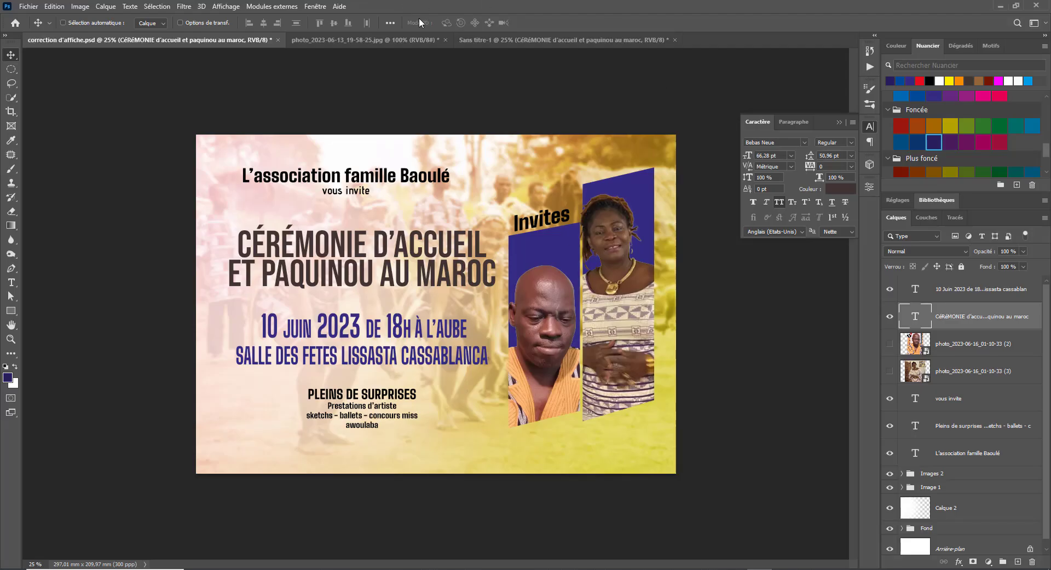
click(593, 38)
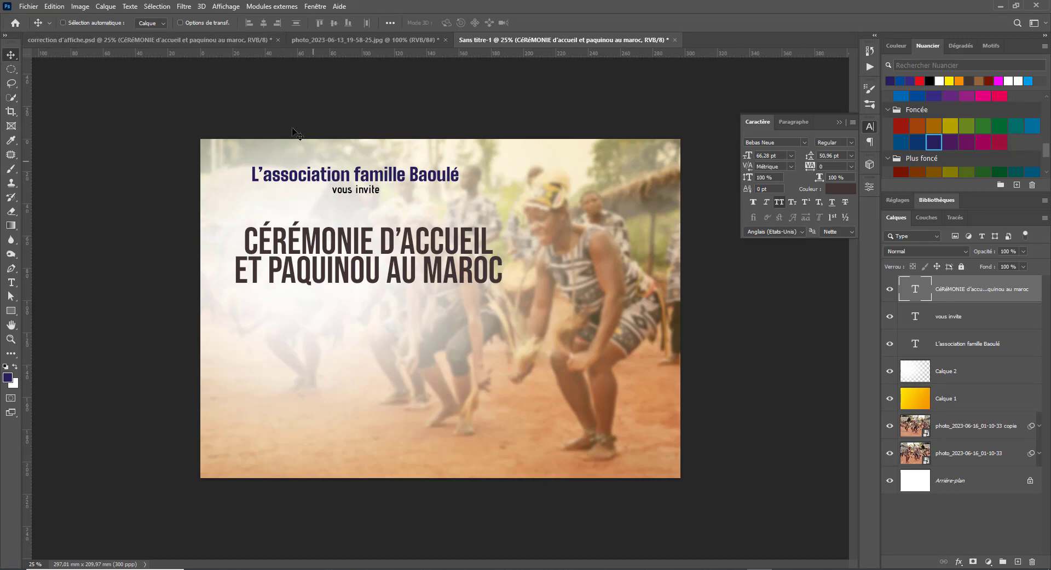
click(185, 43)
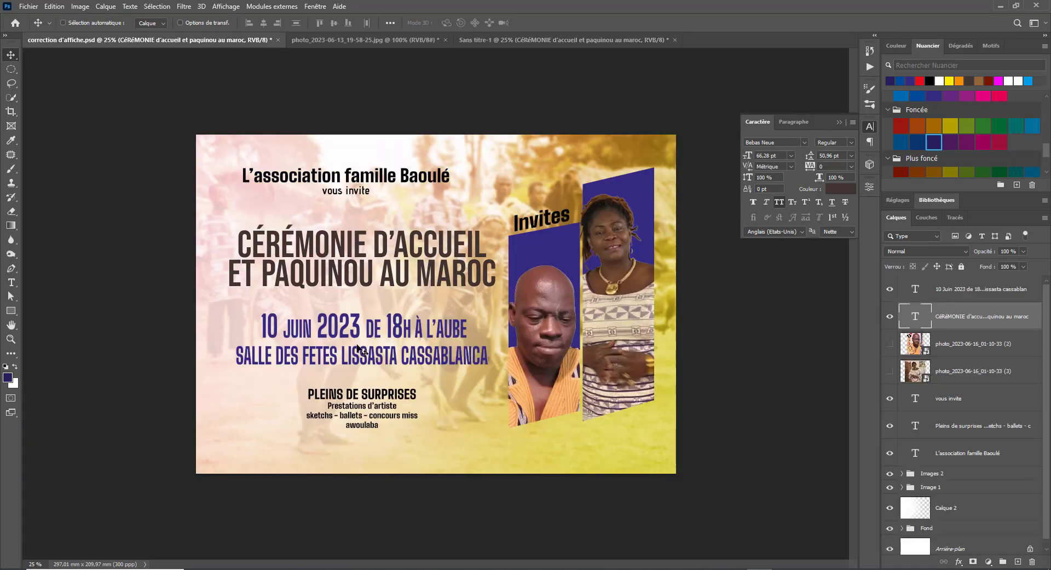
- Select and copy the 10 JUIN 2023 date line in correction d'affiche.psd
key(t)
drag(262, 327, 365, 324)
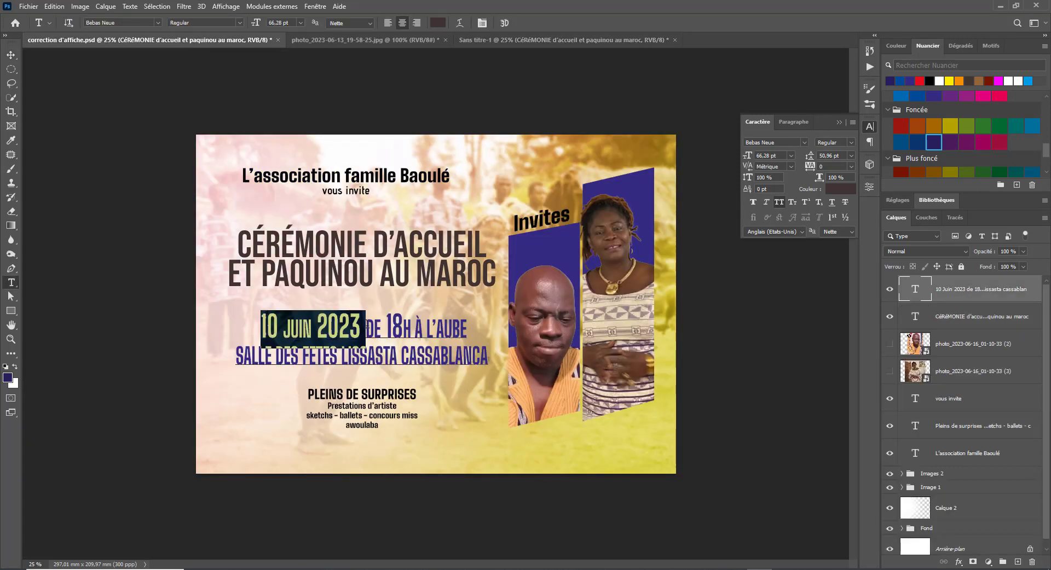
click(523, 22)
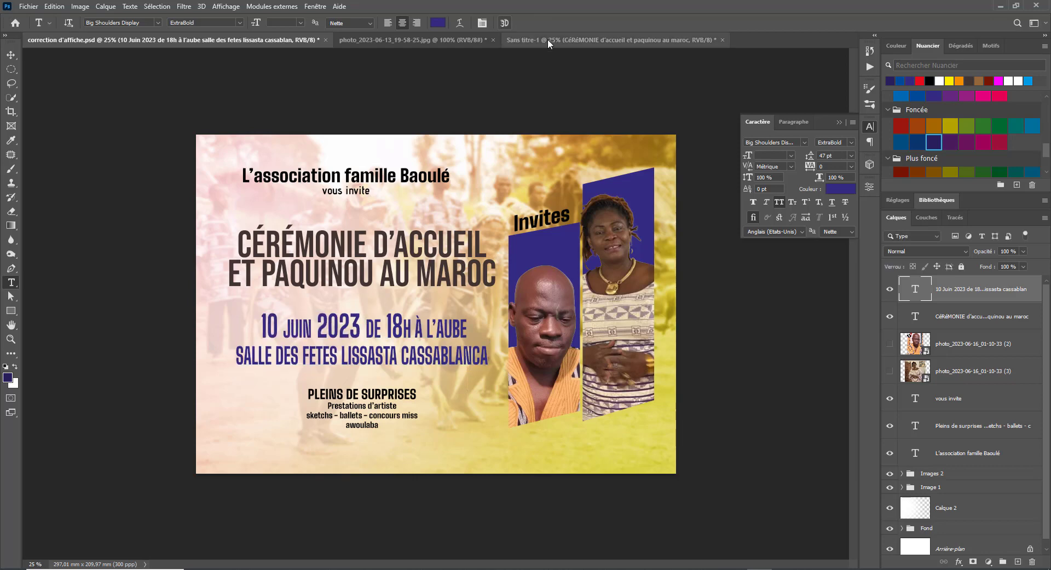
- Paste the date under the title in Sans titre-1 and scale it to headline size
click(554, 44)
click(265, 330)
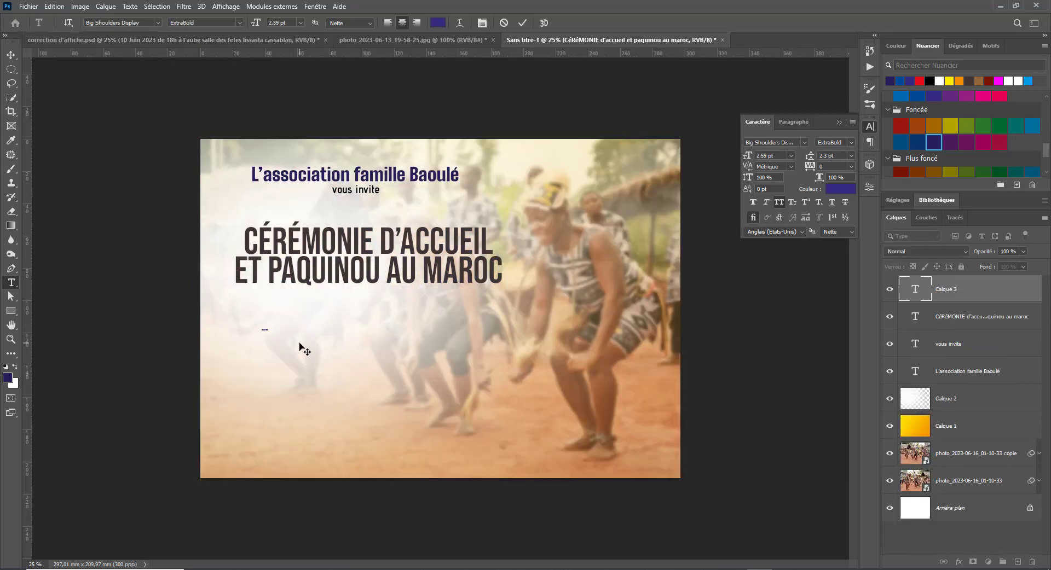
key(ctrl+Return)
key(ctrl+t)
drag(265, 331, 403, 404)
key(Return)
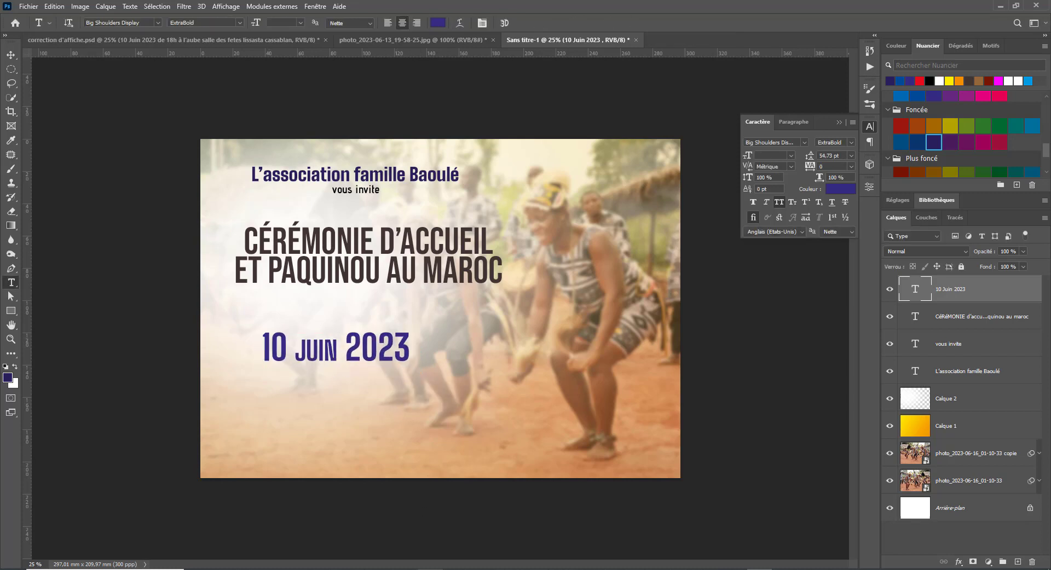
click(576, 552)
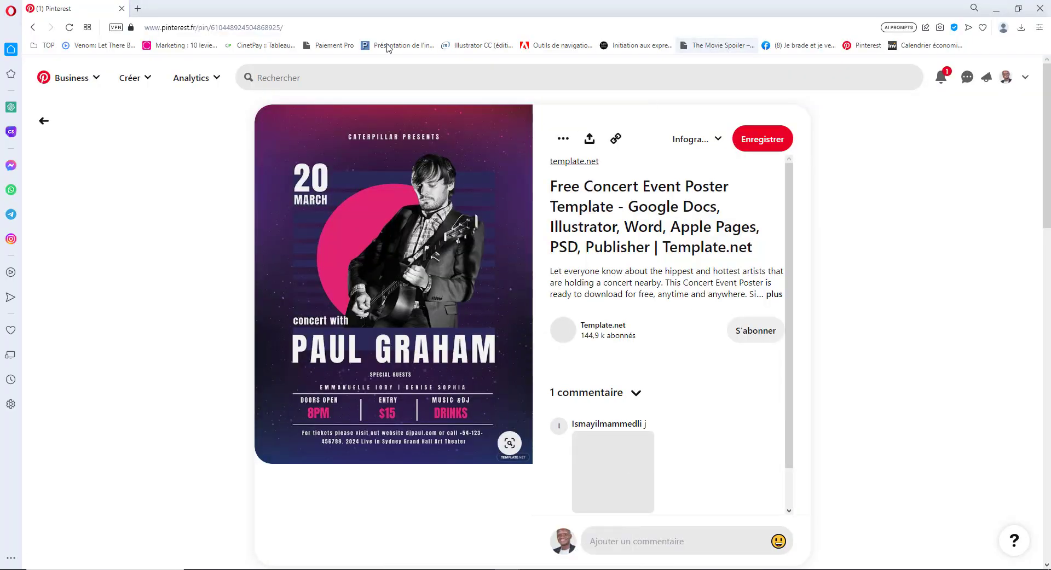
- Go back to the Pinterest results and open the Clima Africa Awards flyer pin
click(33, 28)
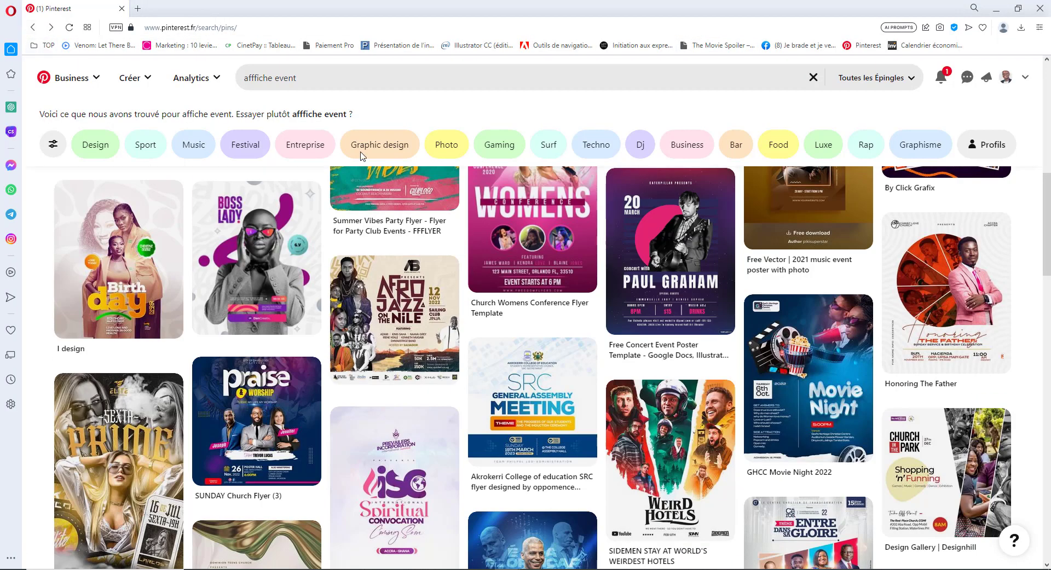
scroll(646, 435, up, 5)
scroll(646, 436, up, 3)
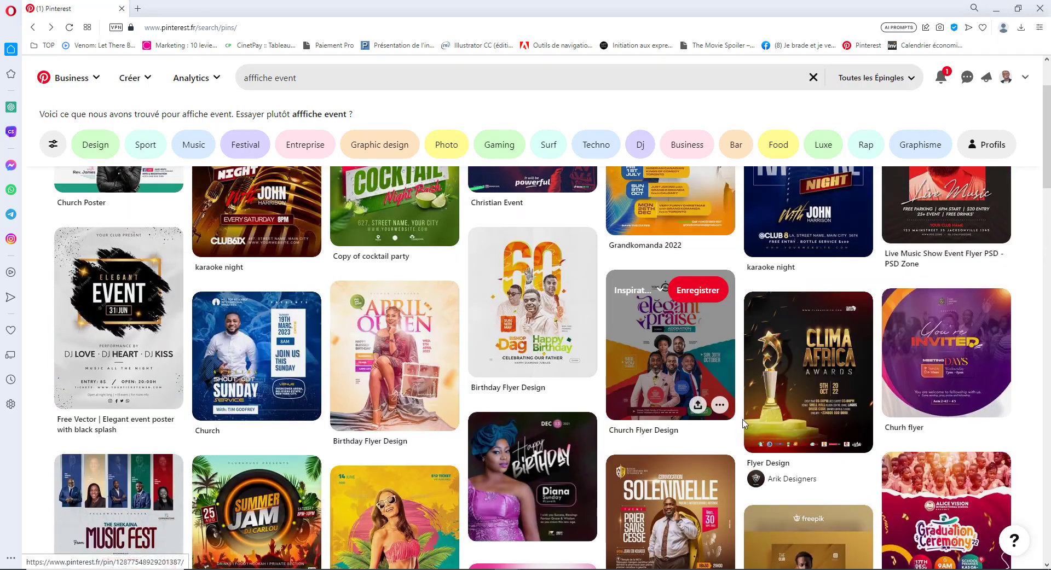
click(837, 381)
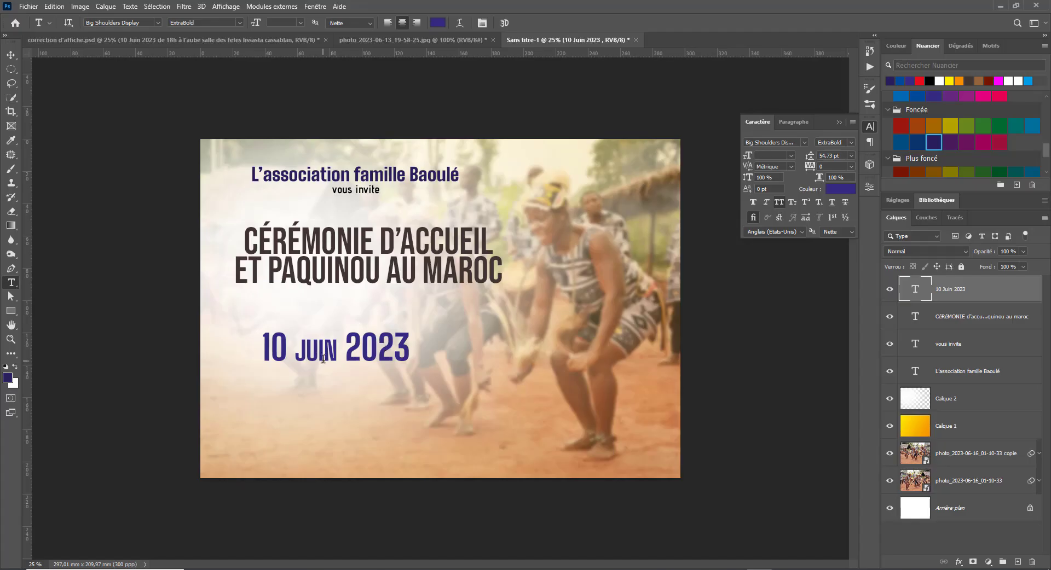
- Split the date so JUIN sits below 10, and delete the year 2023
click(298, 353)
key(BackSpace)
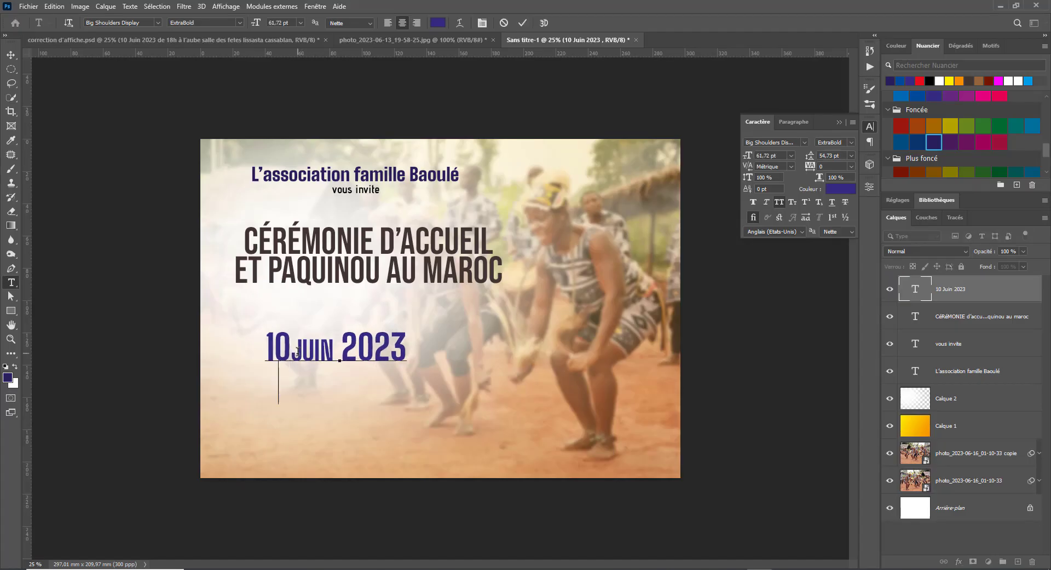
key(Return)
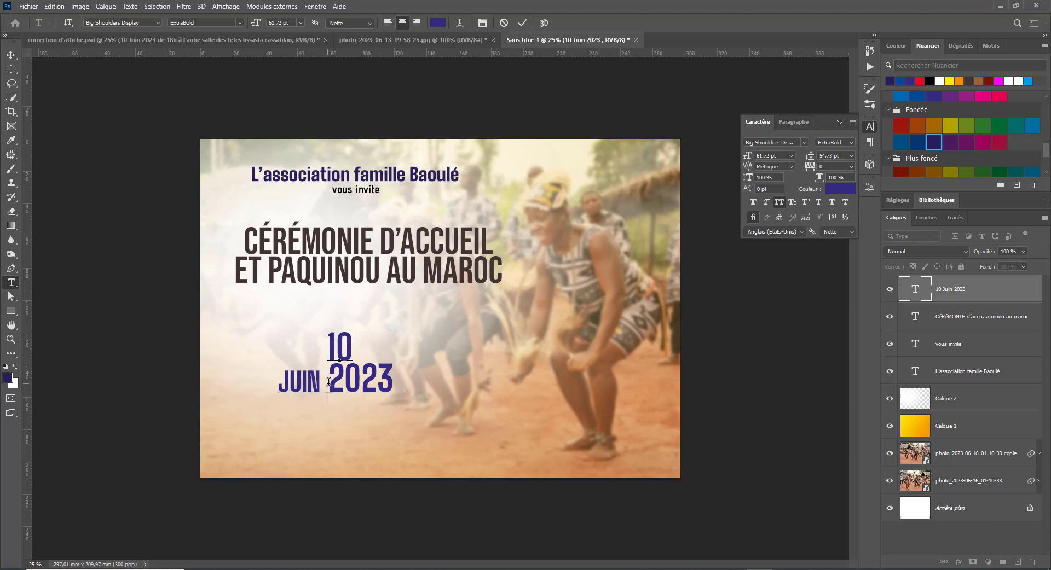
drag(328, 382, 484, 379)
key(BackSpace)
key(ctrl+Return)
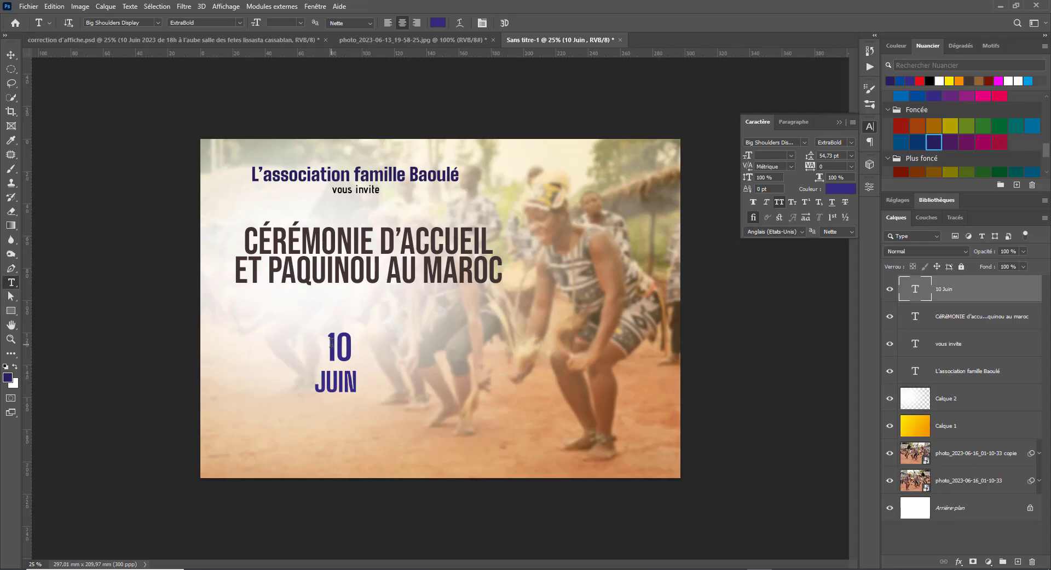
- Set both date lines, 10 and JUIN, to 75 pt
double_click(331, 343)
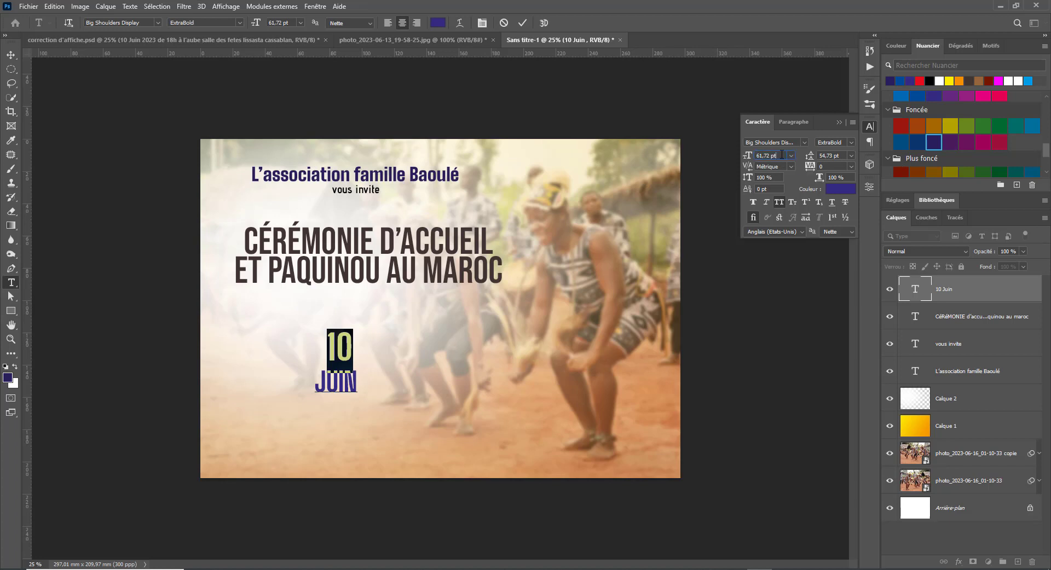
text(75)
key(Return)
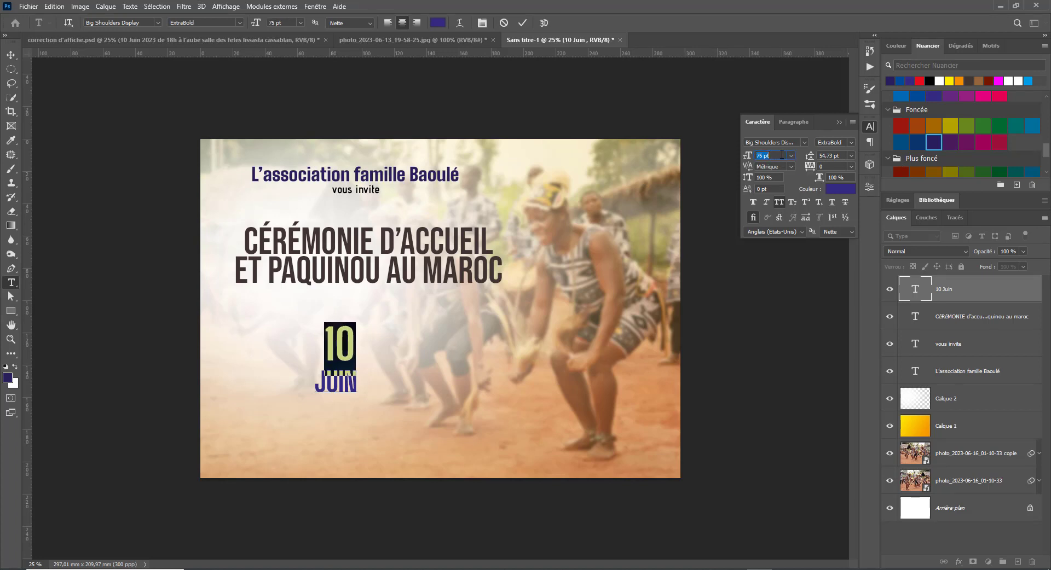
drag(328, 343, 410, 404)
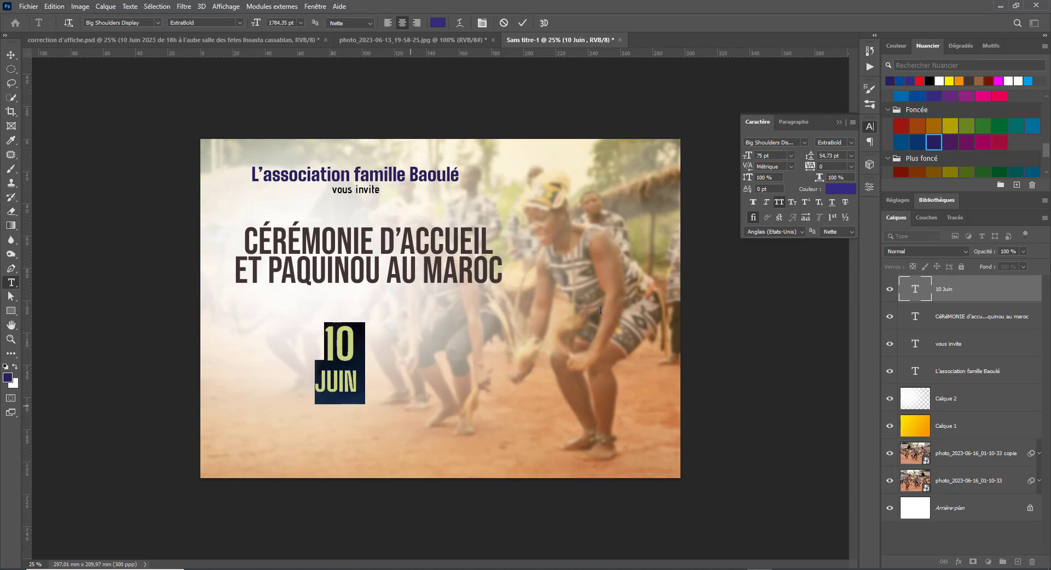
click(829, 157)
- Shrink JUIN to about 33 pt and tighten its leading beneath 10
double_click(338, 387)
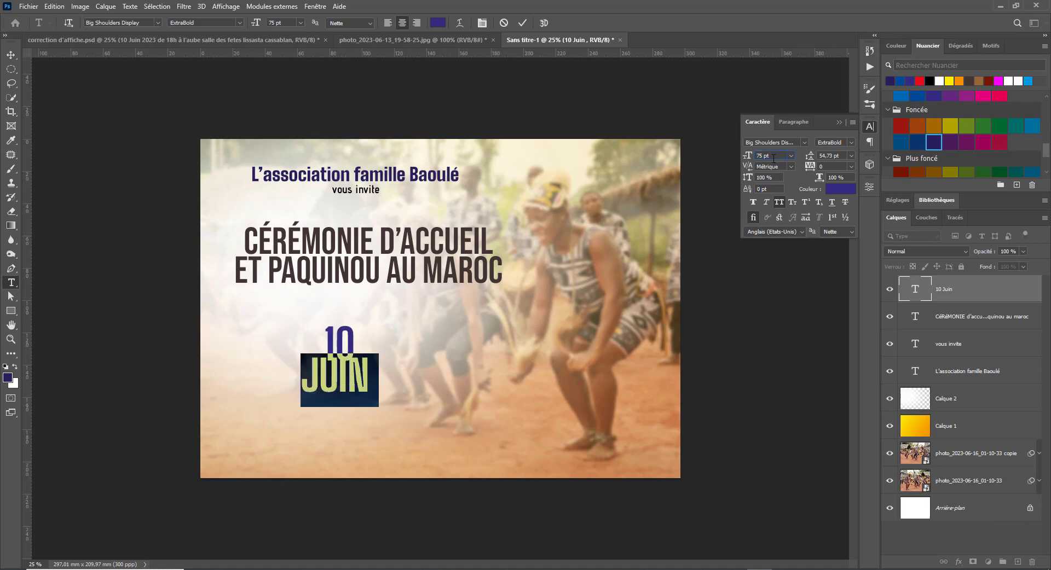
key(Down)
key(Down)
key(Down)
key(Down)
key(Down)
key(Down)
key(Down)
key(Down)
key(Down)
key(Down)
key(Down)
key(Down)
key(Down)
key(Down)
key(Down)
key(Down)
key(Down)
key(Down)
key(Down)
key(Down)
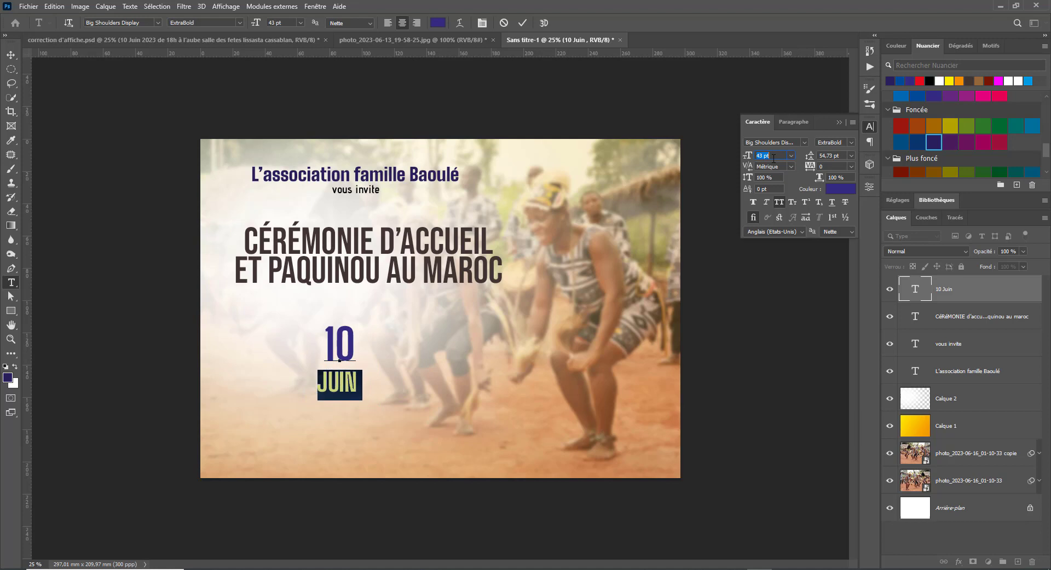
key(Down)
key(Down)
key(Down)
key(Down)
key(Down)
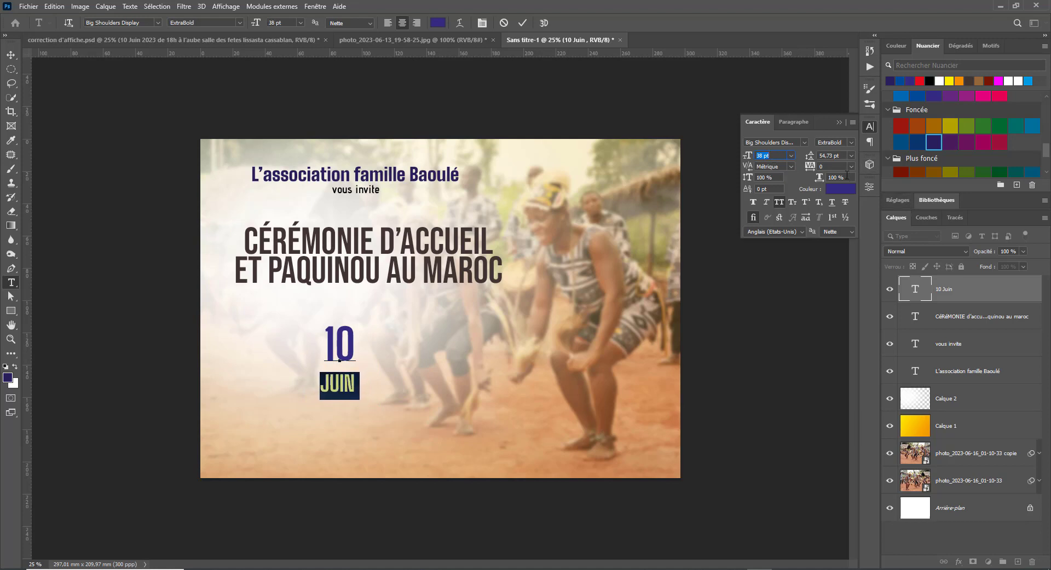
click(832, 156)
key(Down)
key(Down)
key(Down)
key(Down)
key(Down)
key(Down)
key(Down)
key(Down)
key(Down)
key(Down)
key(Down)
key(Down)
key(Down)
key(Down)
key(Down)
key(Down)
key(Down)
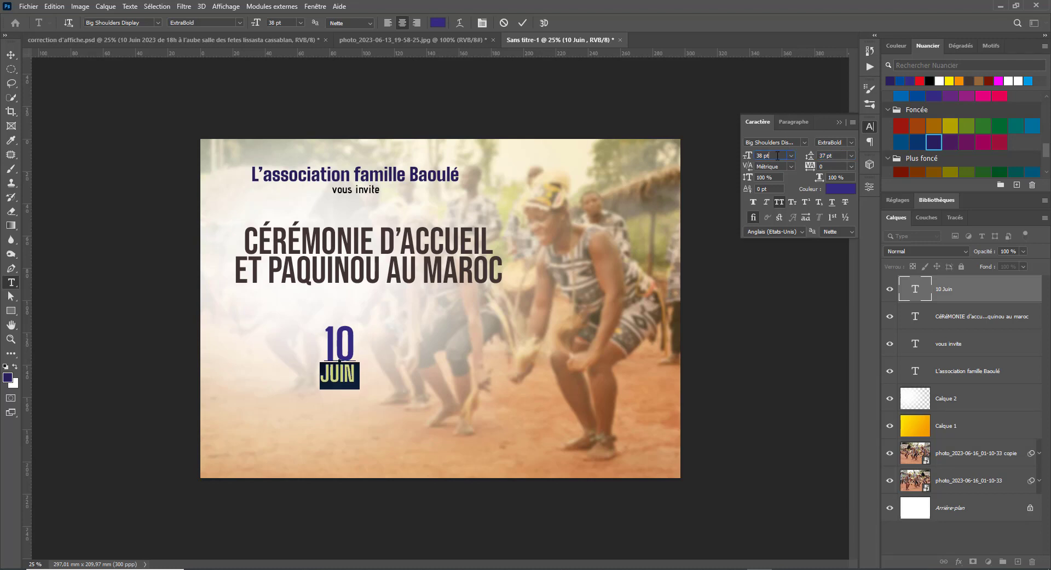
key(Down)
key(Down)
key(Down)
key(Down)
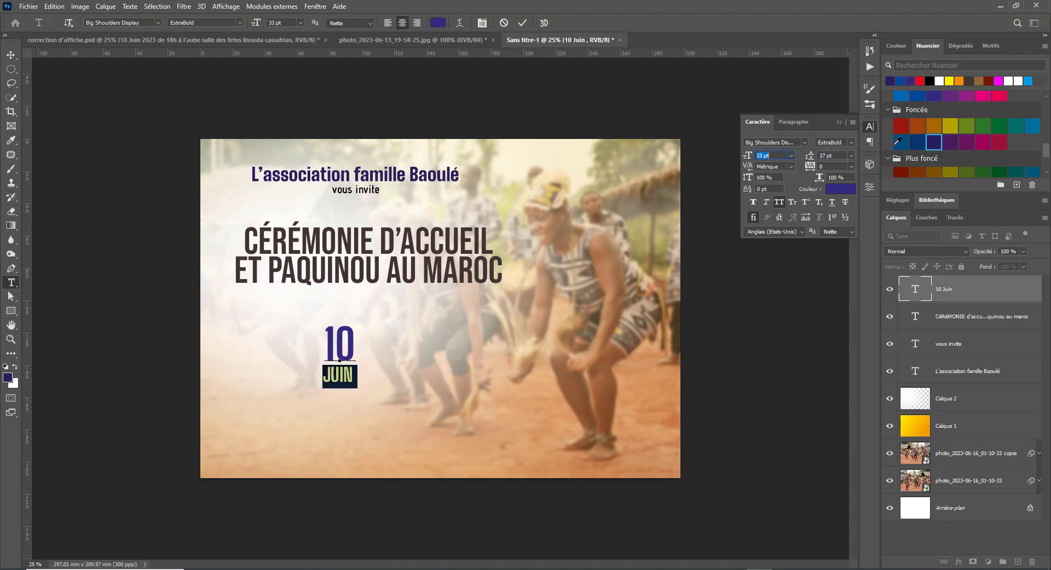
key(Down)
key(Down)
key(Down)
key(Down)
key(Down)
click(11, 55)
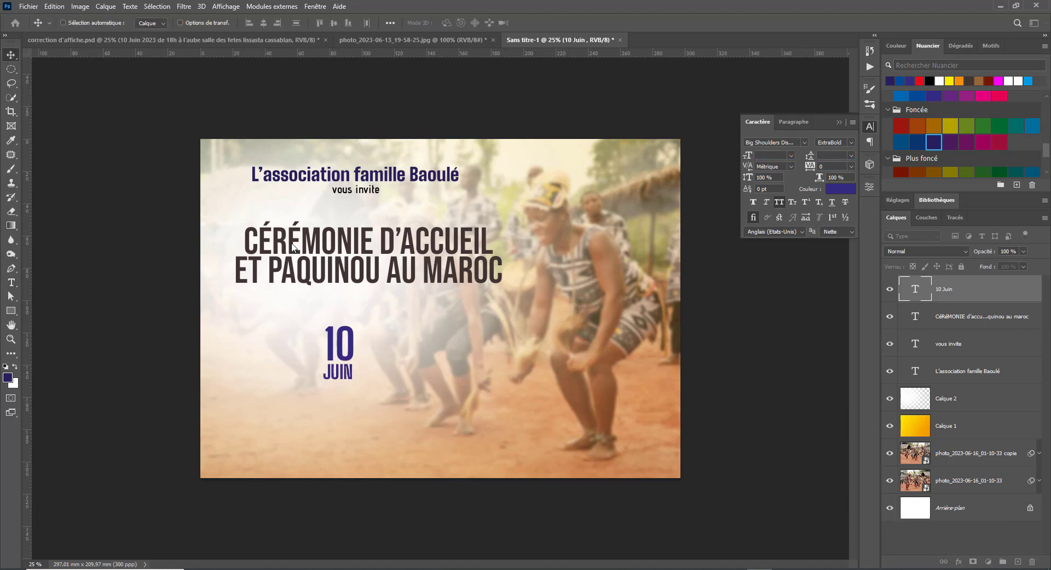
- Move 10 JUIN left, group its layer as DATES, and Alt-drag a duplicate rightward
drag(342, 345, 269, 337)
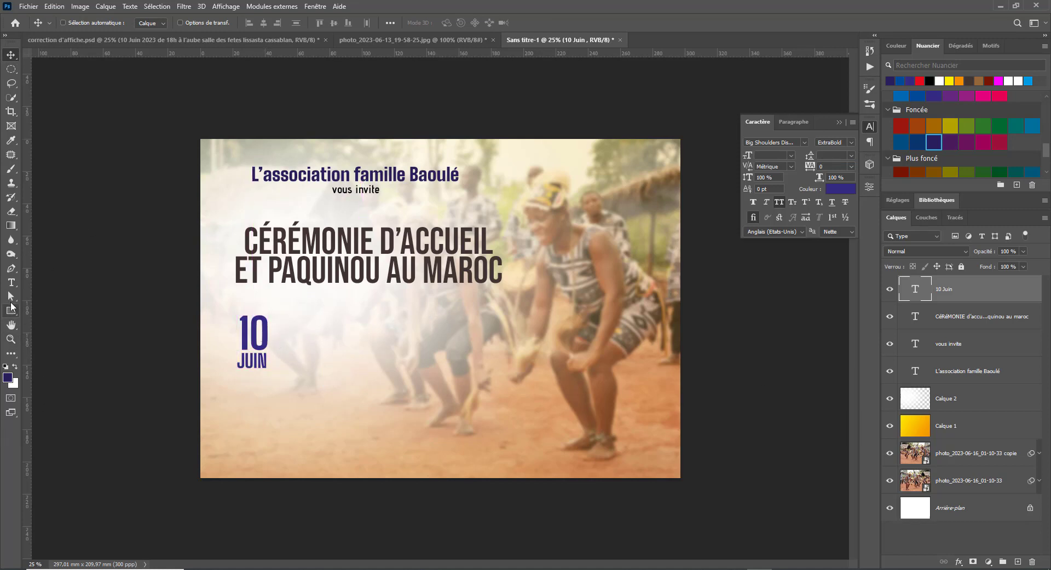
drag(1012, 292, 1002, 563)
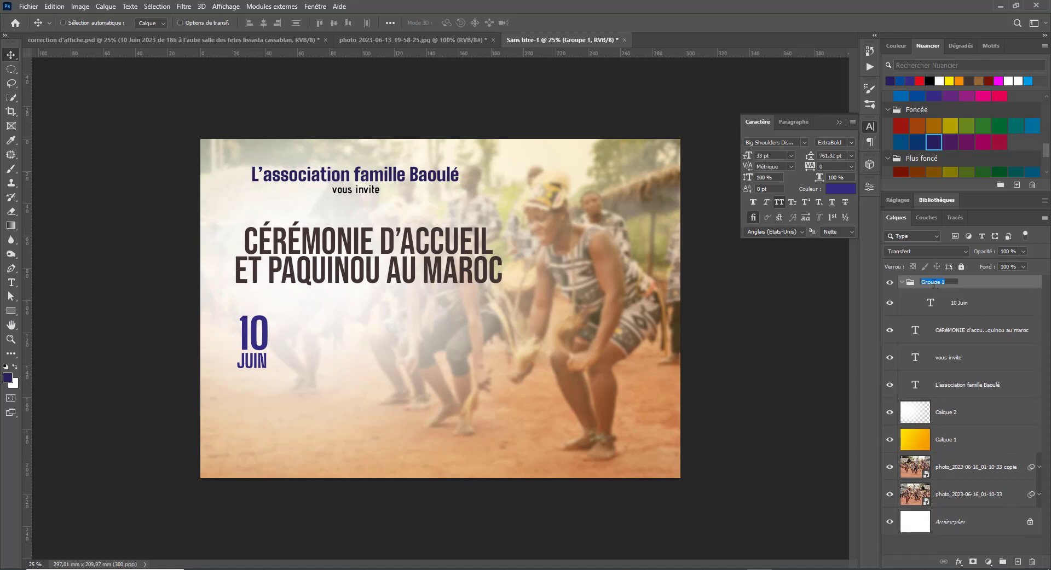
text(S)
key(Return)
click(974, 307)
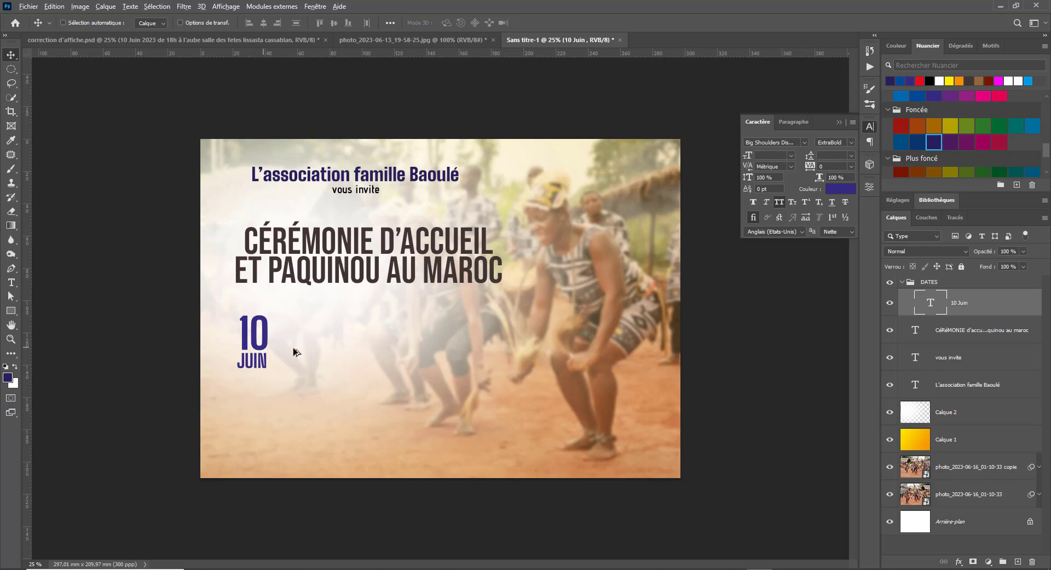
drag(294, 349, 346, 352)
- Select the venue line SALLE DES FETES LISSASTA CASSABLANCA in correction d'affiche.psd
key(alt+Tab)
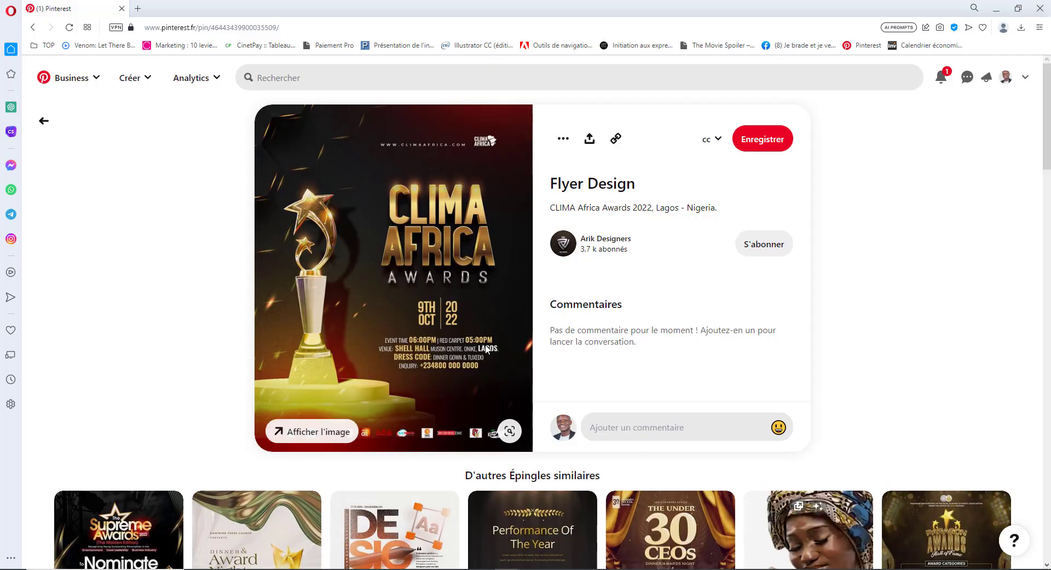
key(alt+Tab)
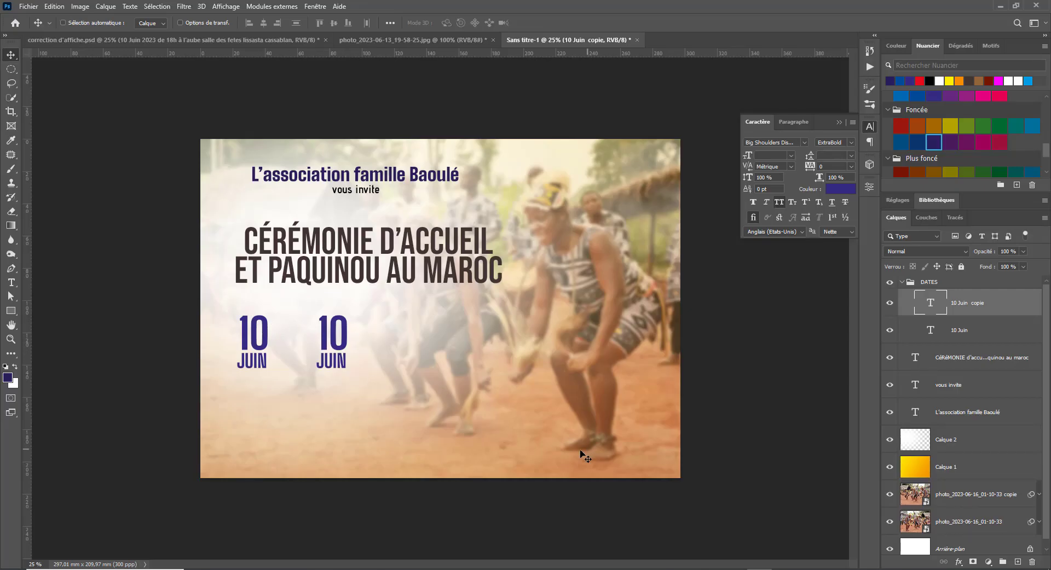
key(ctrl+Tab)
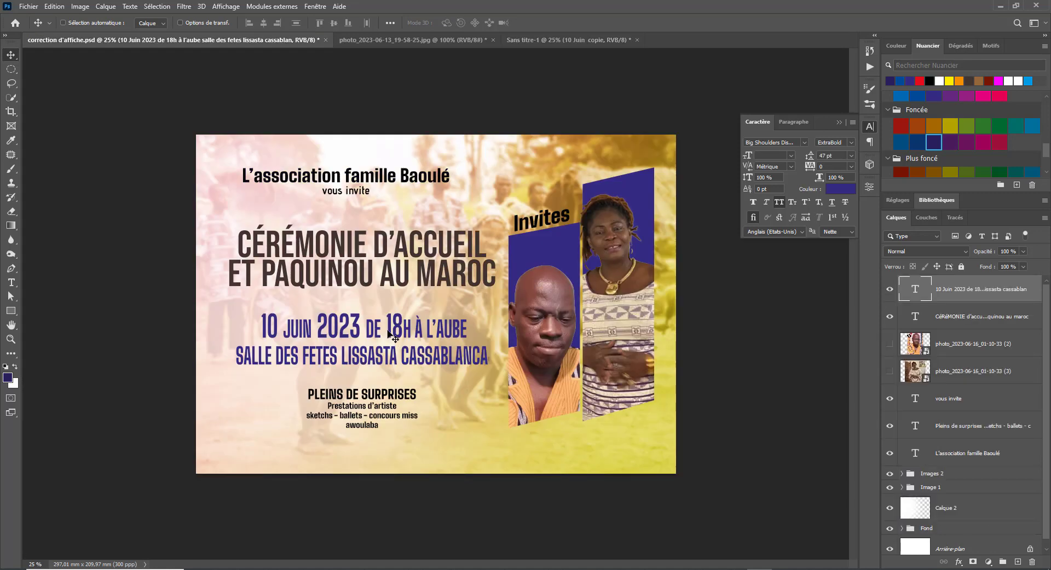
key(t)
triple_click(285, 356)
key(ctrl+c)
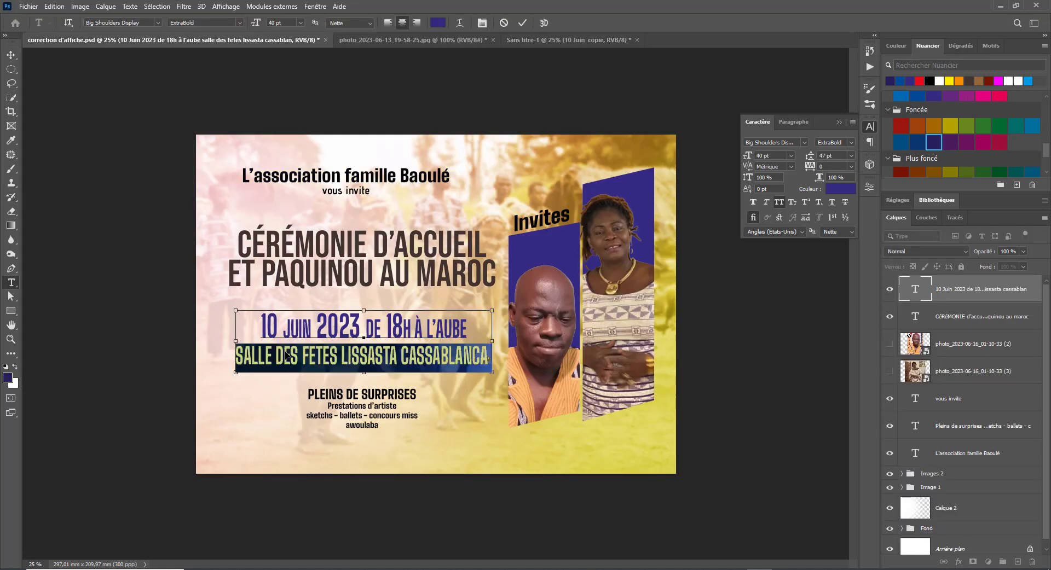
- Paste the venue line over JUIN in the duplicated date layer of Sans titre-1
click(438, 44)
click(553, 41)
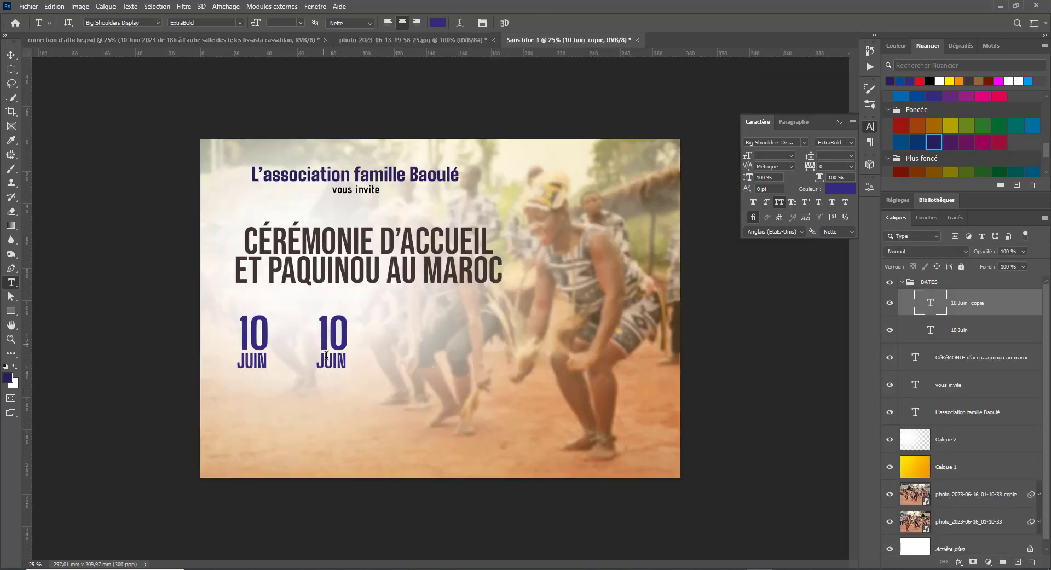
double_click(326, 356)
key(ctrl+v)
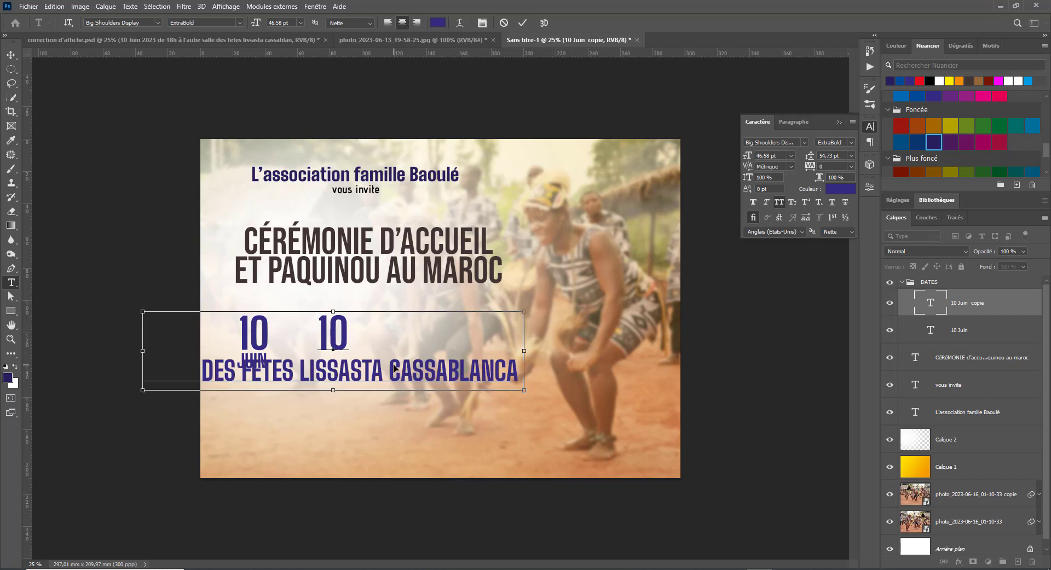
key(ctrl+shift+apostrophe)
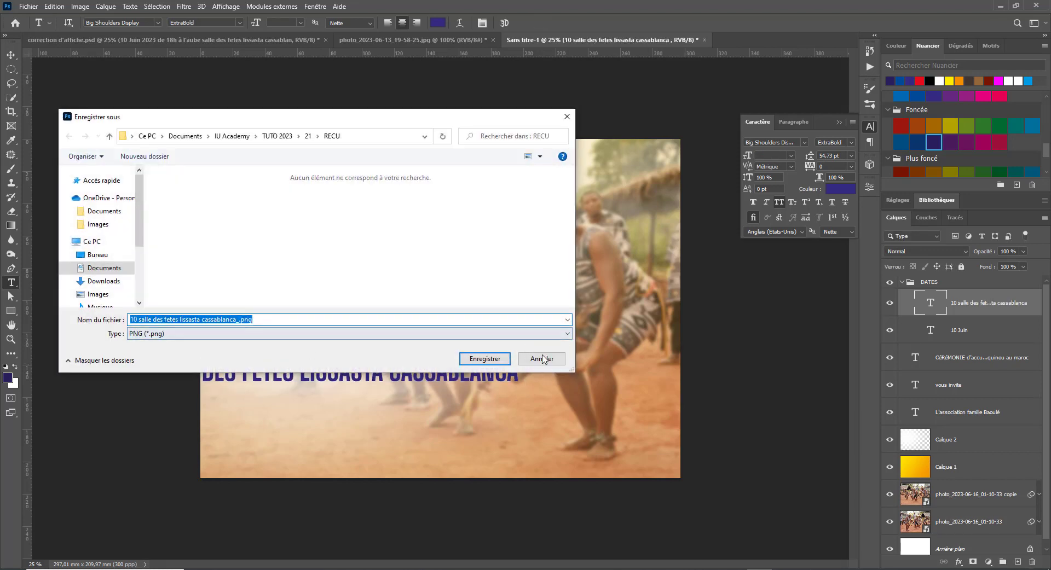
- Move the venue line right and delete the stray 10 left in it
click(542, 359)
key(v)
drag(345, 382, 490, 376)
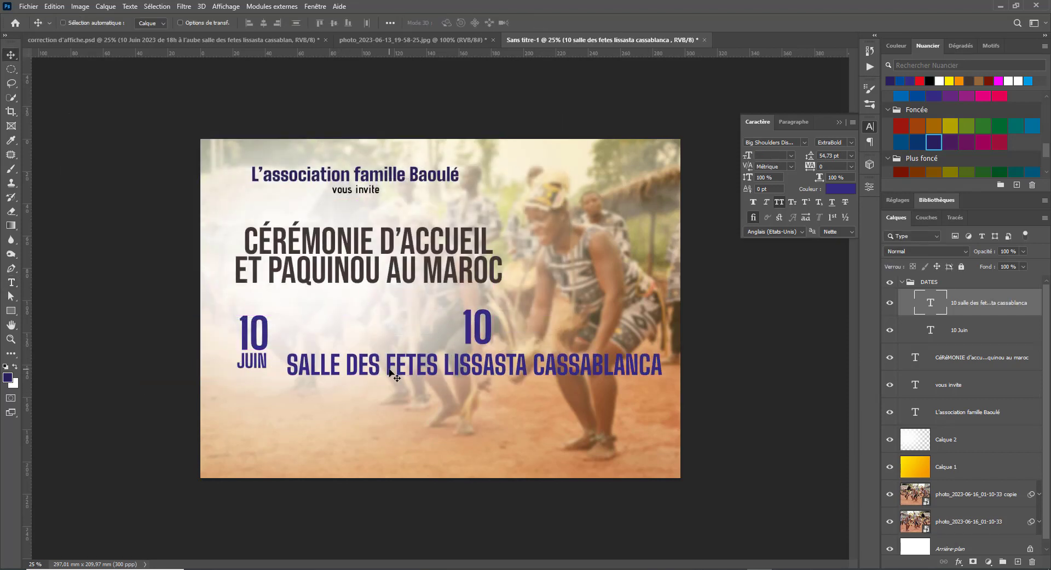
key(t)
click(288, 365)
key(shift+Up)
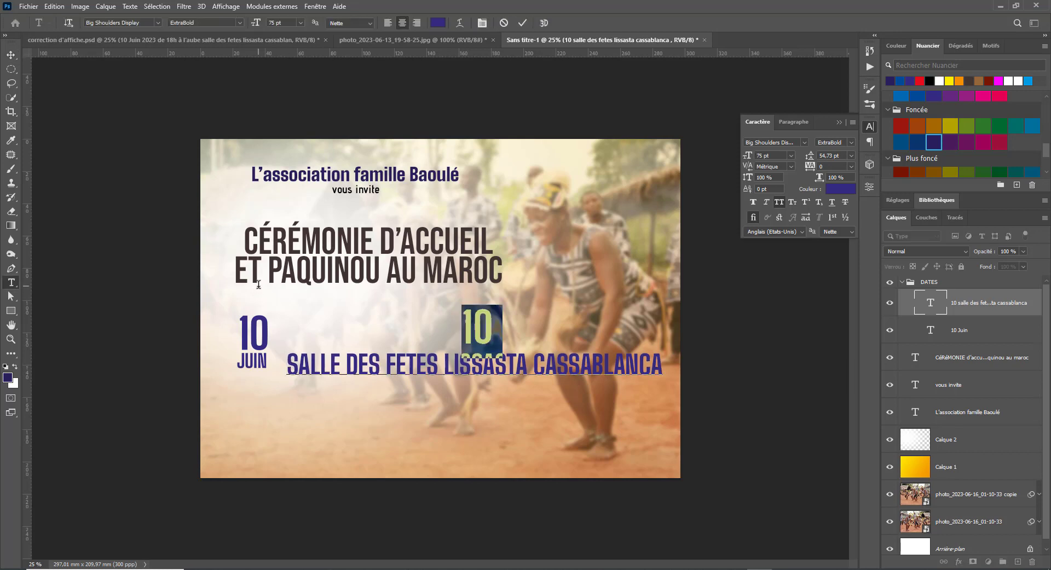
key(BackSpace)
key(ctrl+Return)
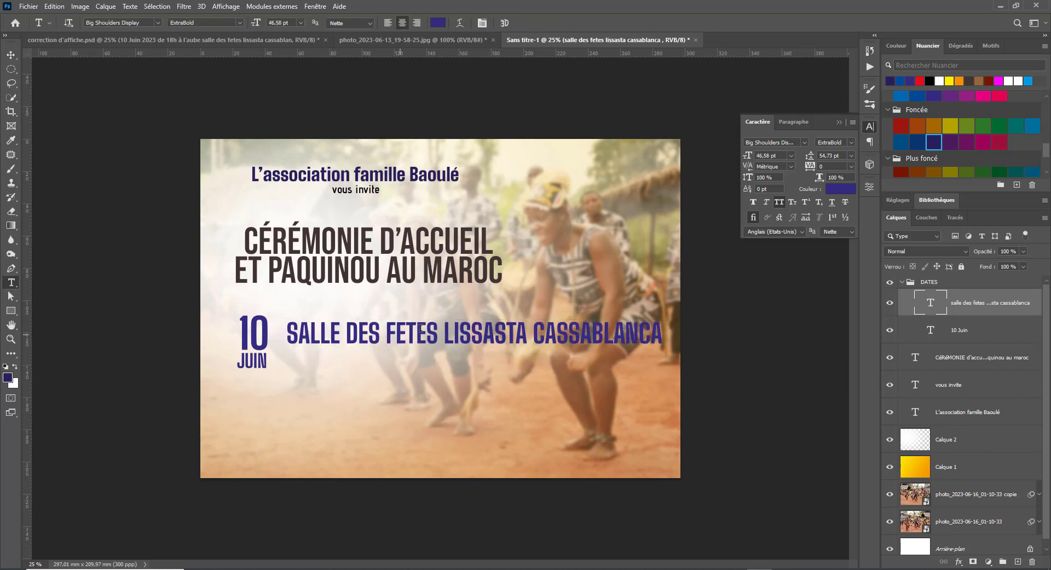
- Break the venue after FETES onto two lines, move it beside the date, and halve its size
click(442, 336)
key(Return)
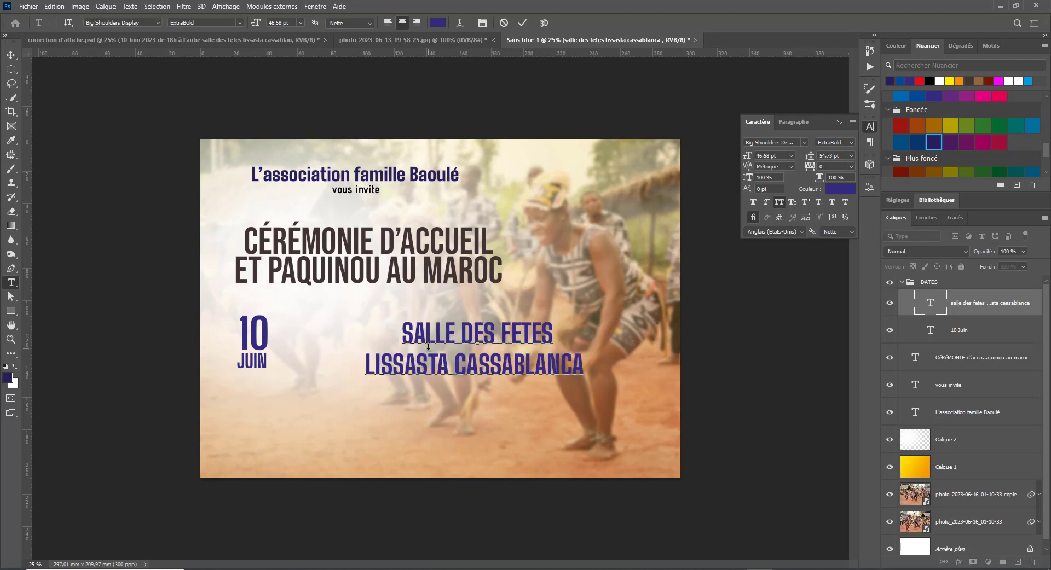
click(11, 54)
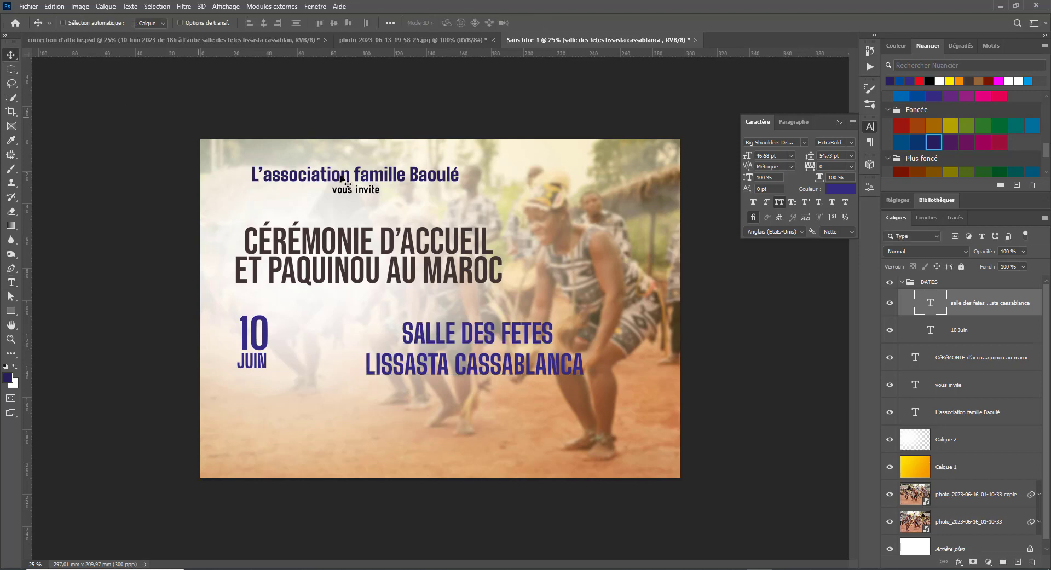
drag(516, 335, 435, 334)
key(ctrl+t)
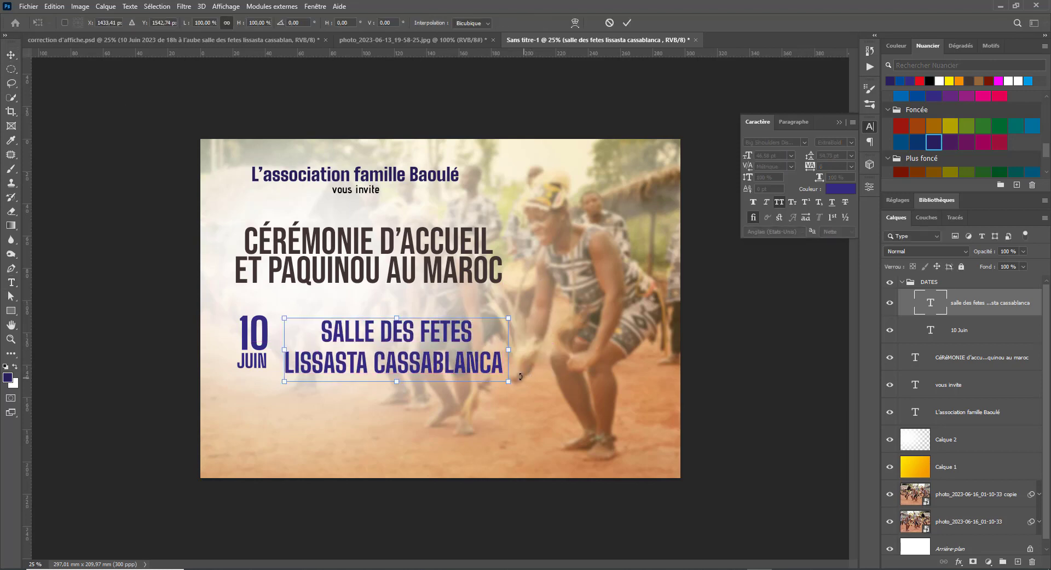
drag(485, 378, 514, 351)
key(Return)
click(137, 40)
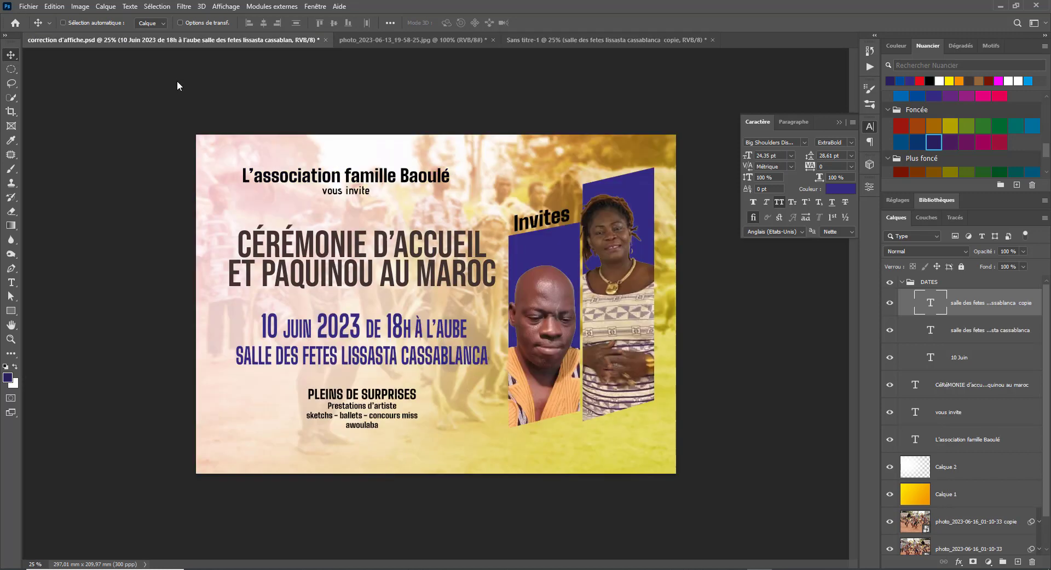
- Select and copy DE 18H À L'AUBE from the date line in correction d'affiche.psd
double_click(402, 335)
drag(390, 326, 467, 328)
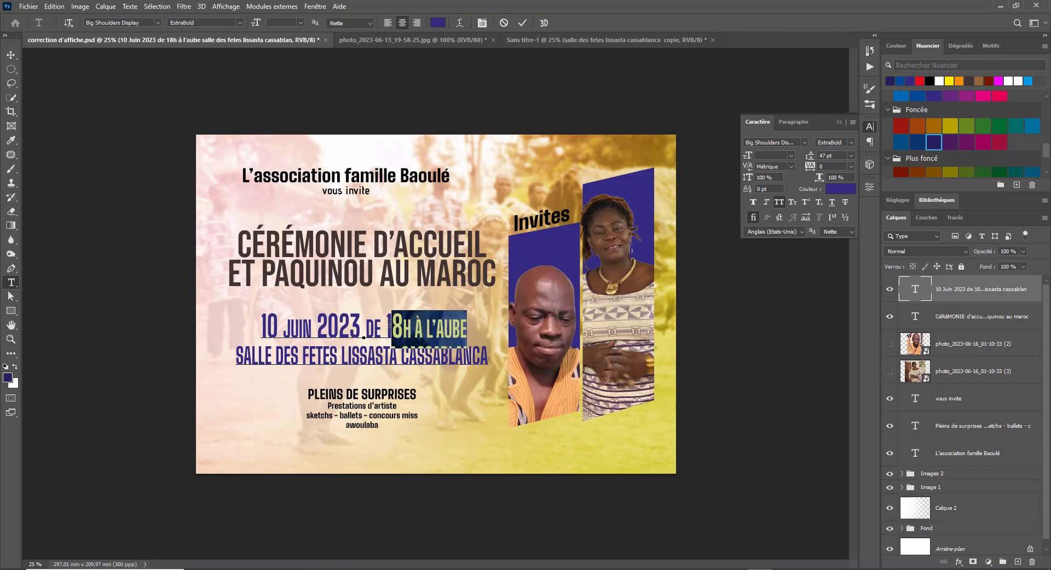
drag(385, 326, 465, 327)
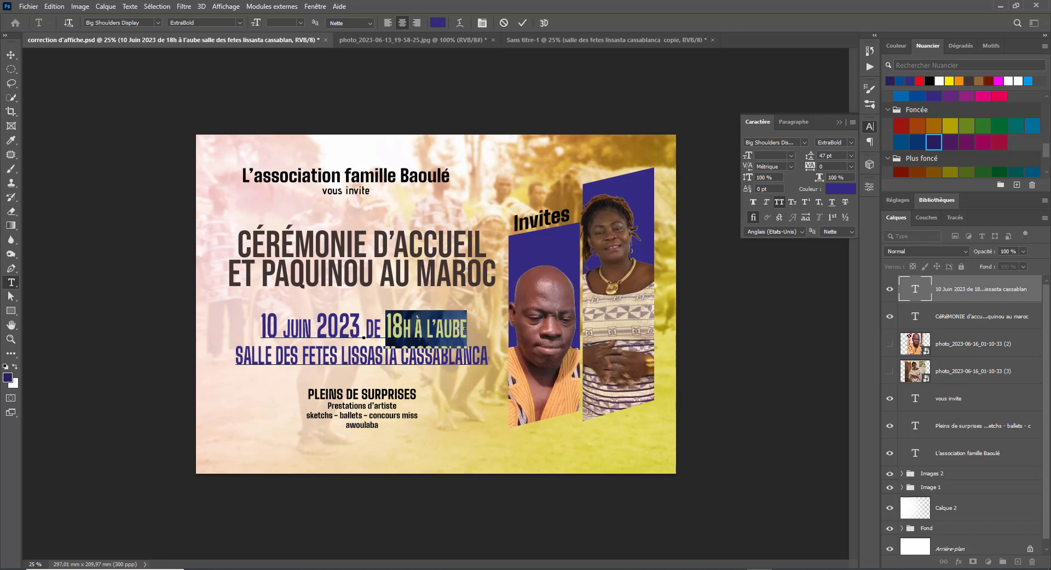
drag(367, 328, 478, 327)
key(ctrl+c)
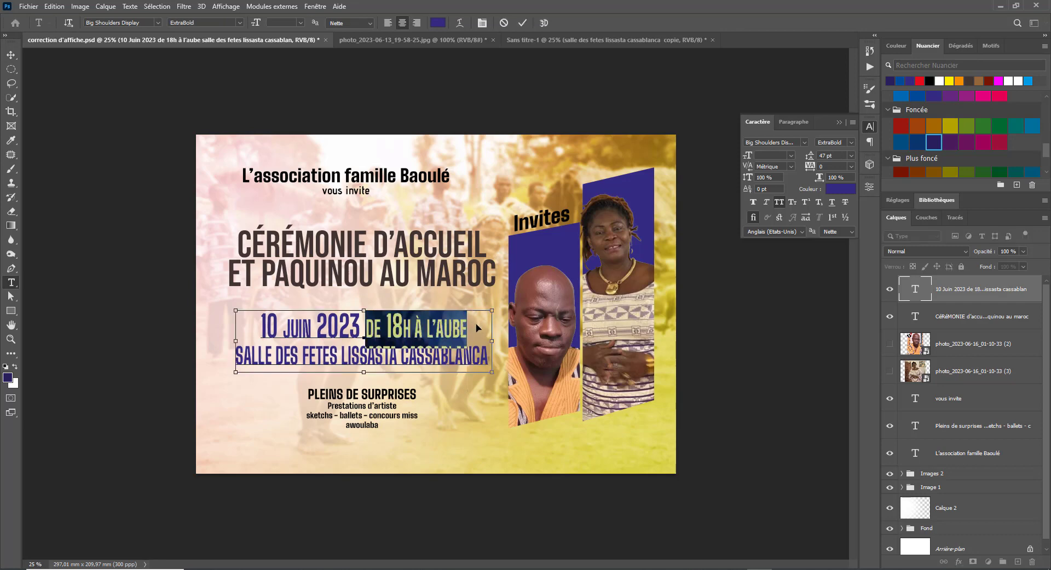
key(ctrl+h)
- Replace the duplicate venue text in Sans titre-1 with DE 18H À L'AUBE
click(547, 40)
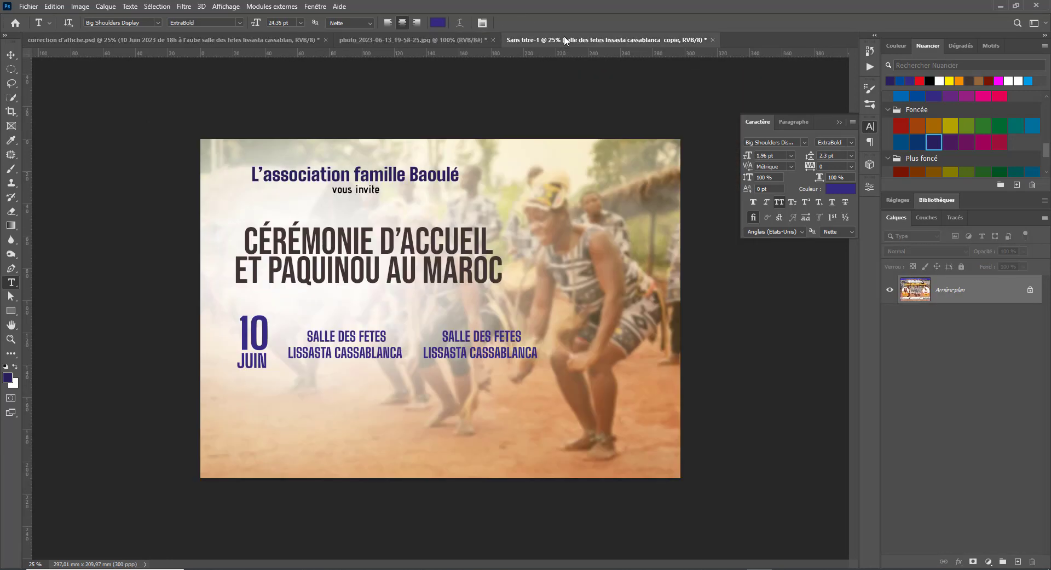
click(442, 335)
key(ctrl+a)
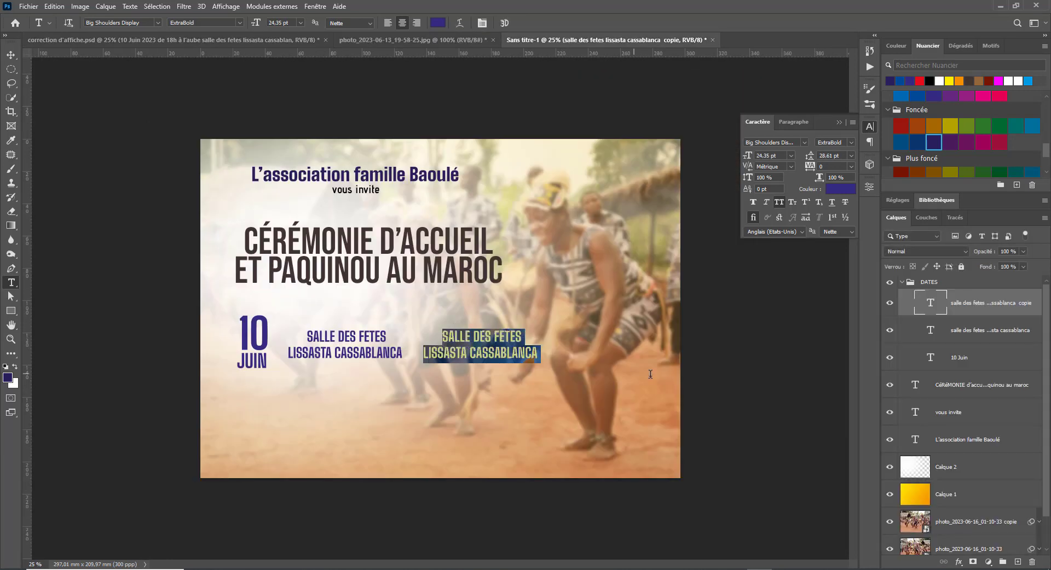
key(ctrl+v)
click(656, 362)
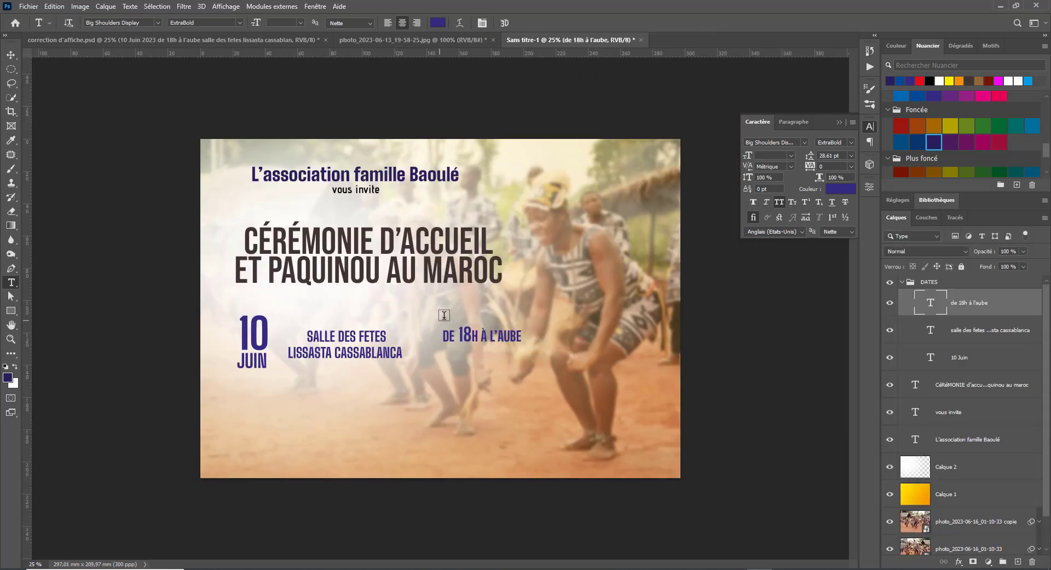
- Break the time text before À L'AUBE and move the block left toward the venue
click(478, 336)
key(Return)
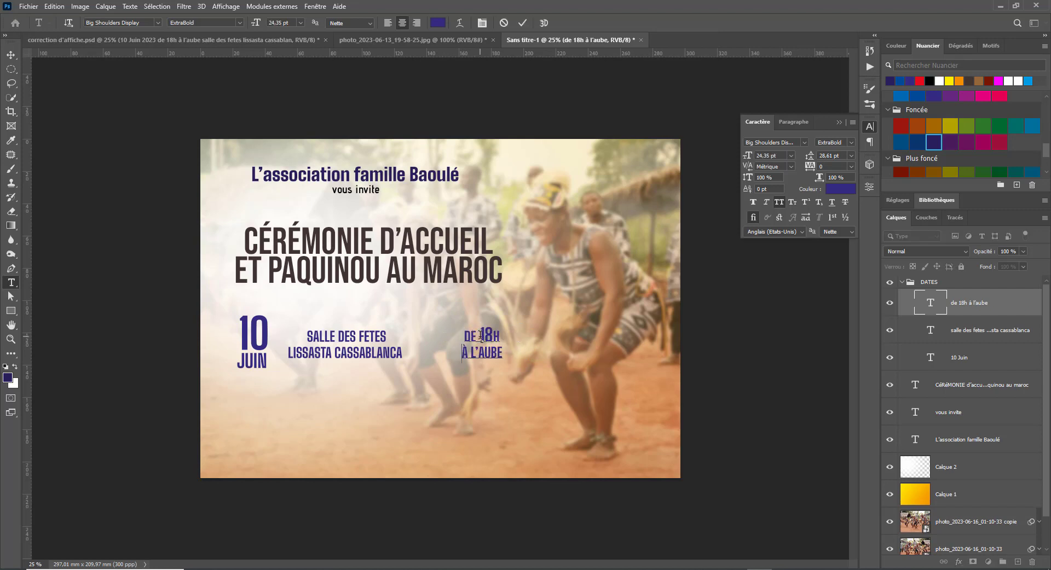
key(ctrl+Return)
key(v)
drag(483, 341, 448, 339)
- Scale the 10 JUIN date down to under half its size
right_click(259, 338)
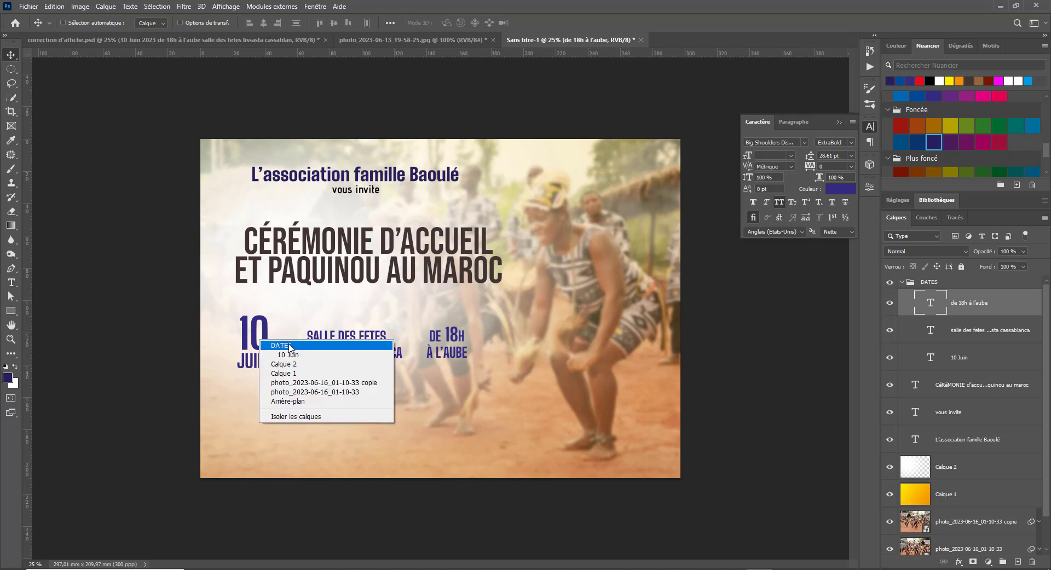
click(292, 359)
key(ctrl+t)
drag(273, 308, 249, 343)
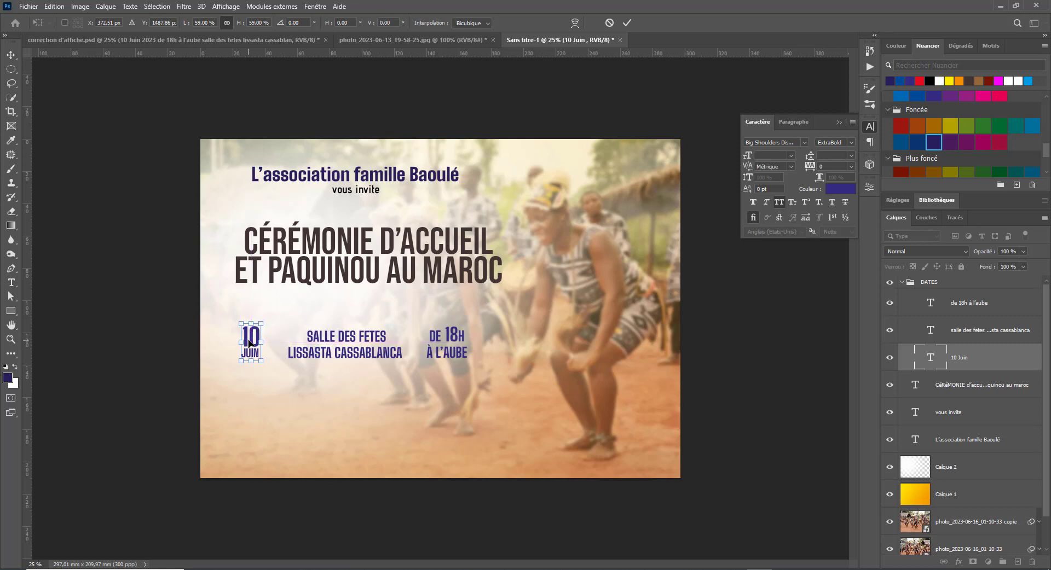
key(Return)
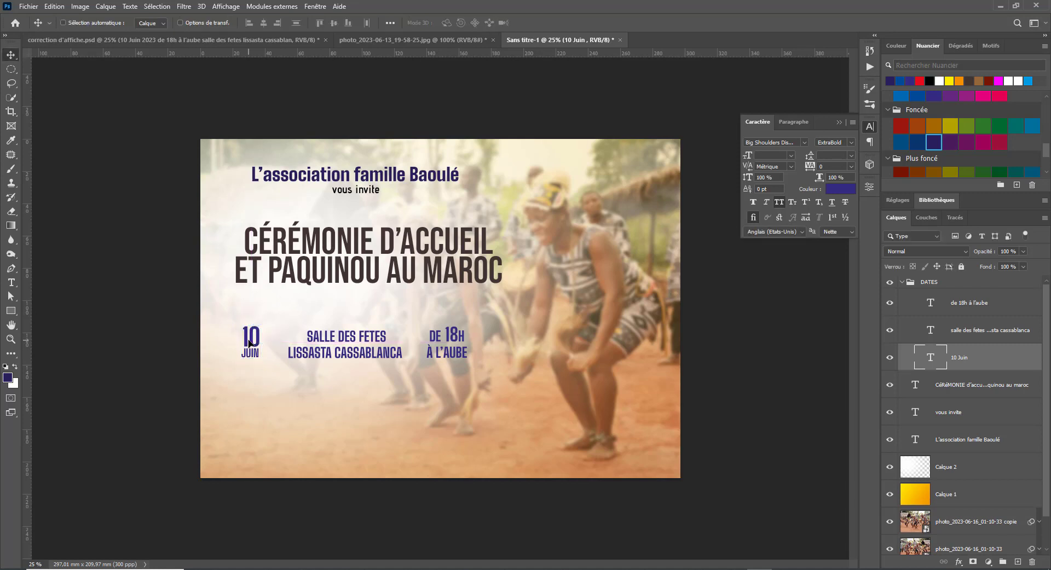
- Set LISSASTA CASSABLANCA to 17 pt with 18 pt leading
key(t)
triple_click(348, 355)
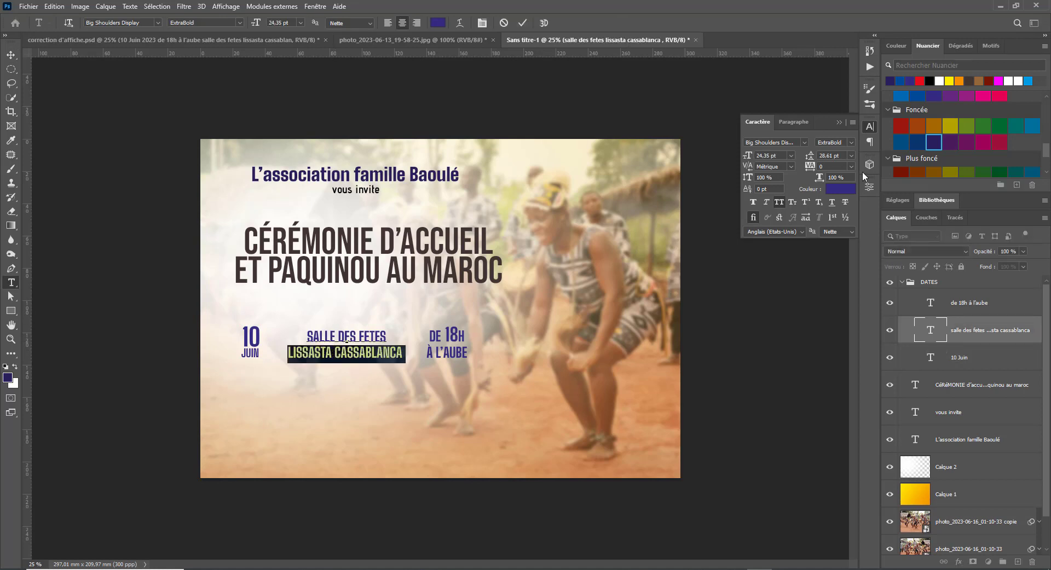
scroll(775, 156, down, 6)
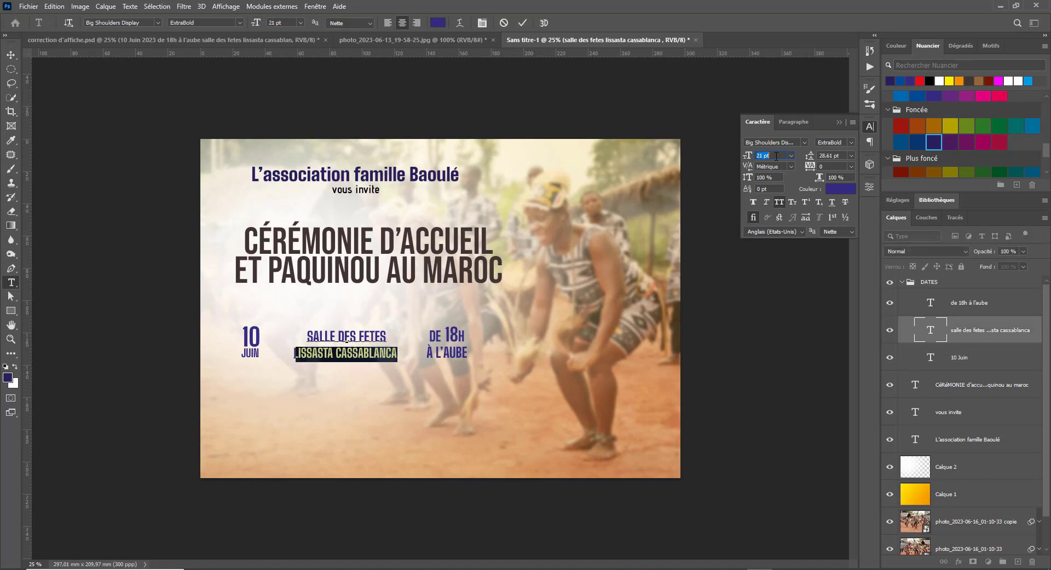
scroll(776, 156, down, 1)
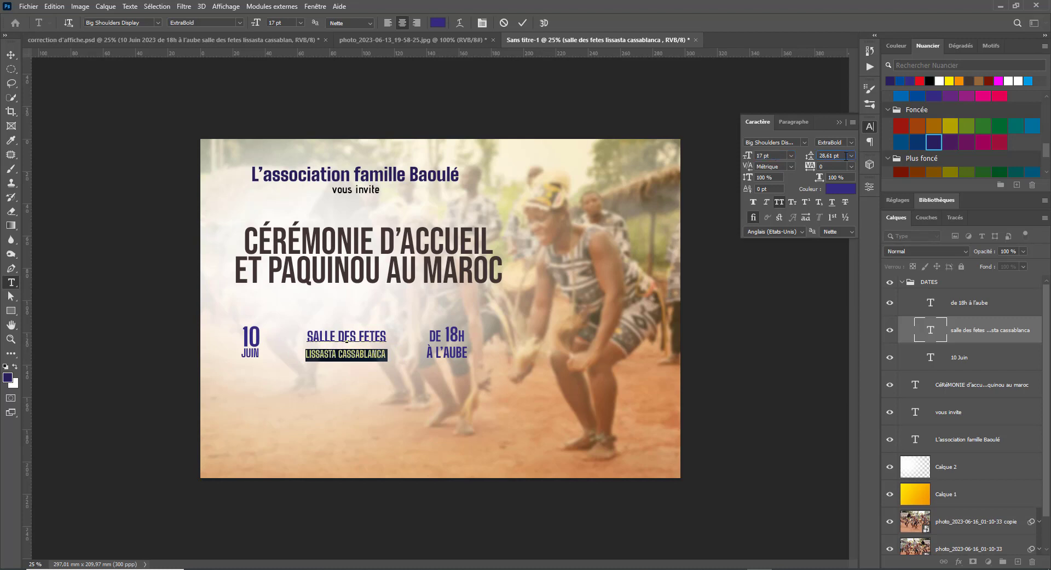
scroll(845, 156, down, 10)
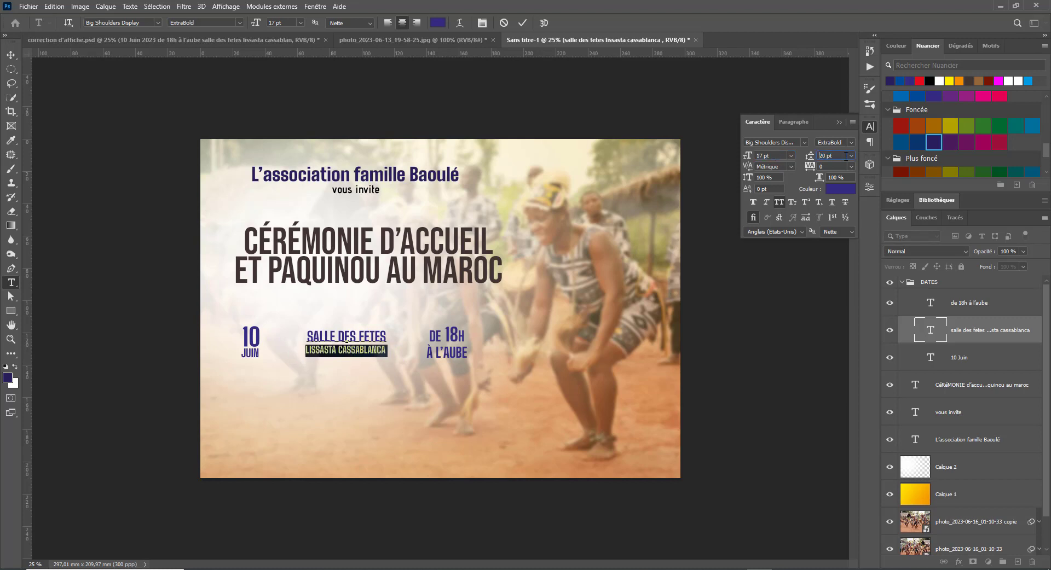
- Move the venue block beside 10 JUIN and resize it with Free Transform
click(10, 55)
drag(348, 341, 382, 356)
key(ctrl+t)
key(Return)
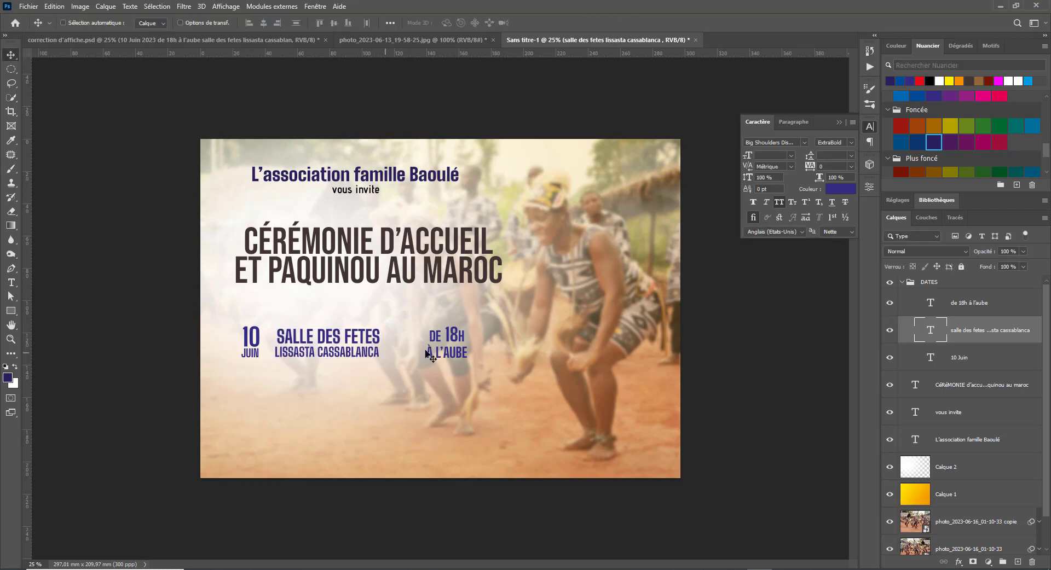
double_click(452, 342)
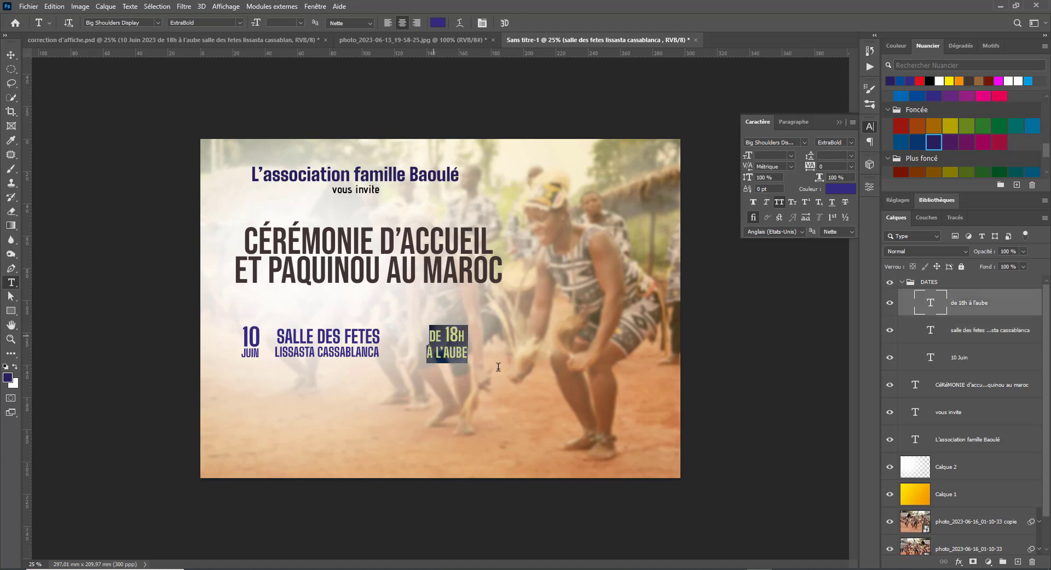
- Set the DE 18H À L'AUBE text to 18 pt with 17 pt leading
click(770, 156)
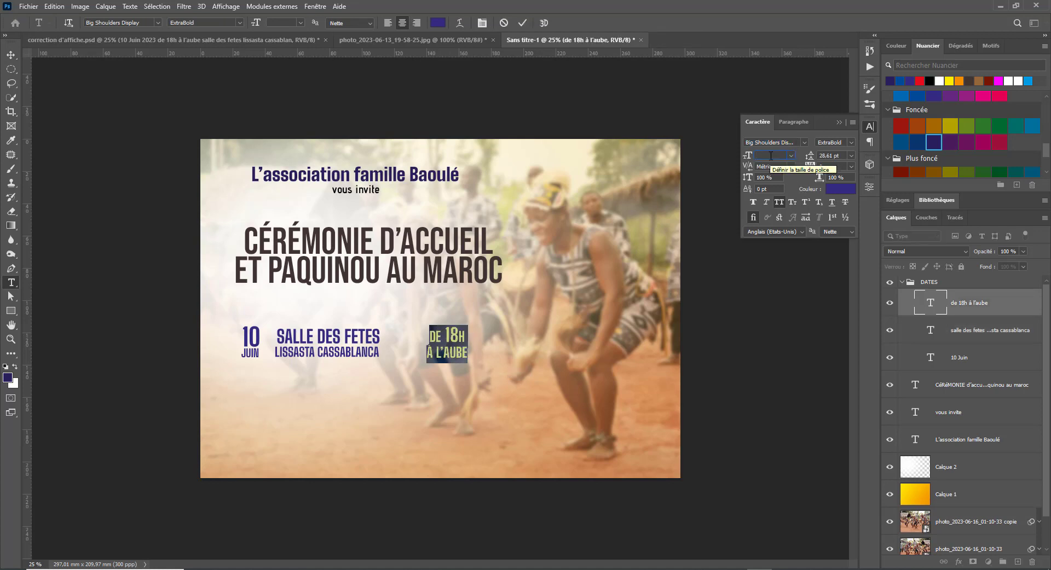
click(791, 156)
click(772, 241)
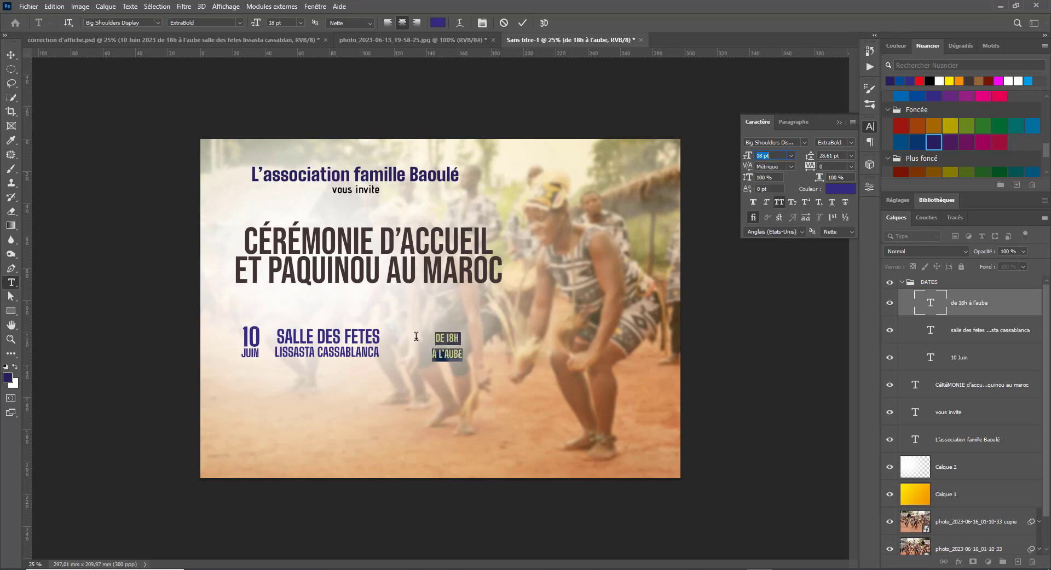
triple_click(444, 355)
text(16)
key(Return)
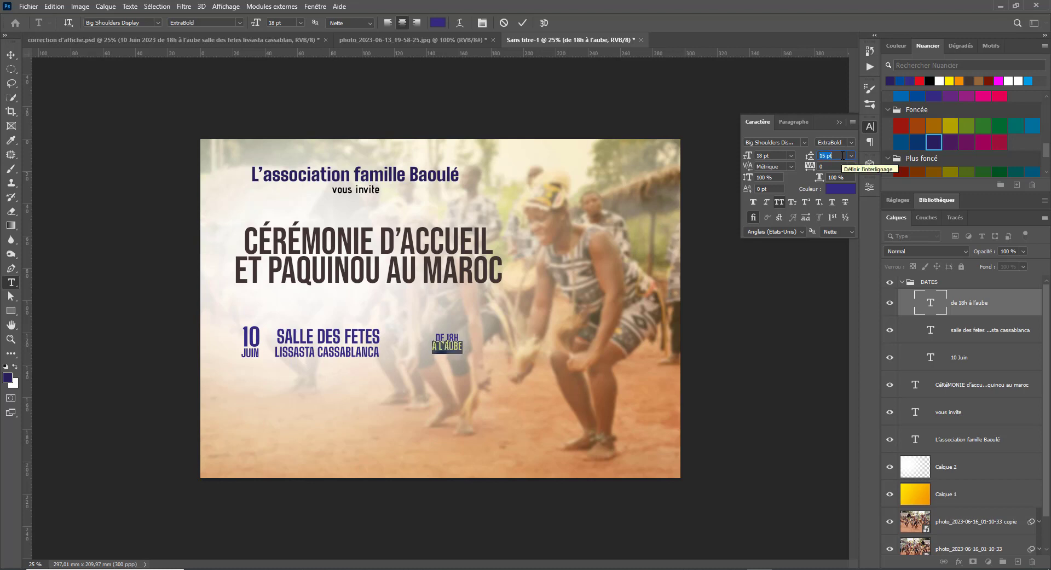
key(Up)
key(Up)
- Move the time block beside SALLE DES FETES and adjust its size
click(11, 55)
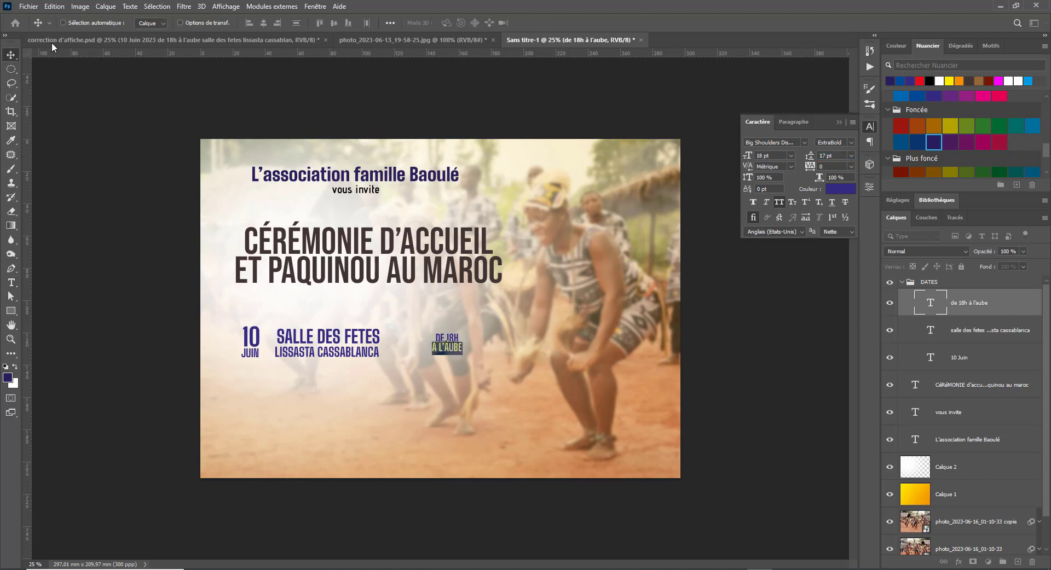
drag(451, 353, 407, 335)
key(ctrl+t)
key(Return)
- Raise the time text to 19 pt with 19 pt leading
key(t)
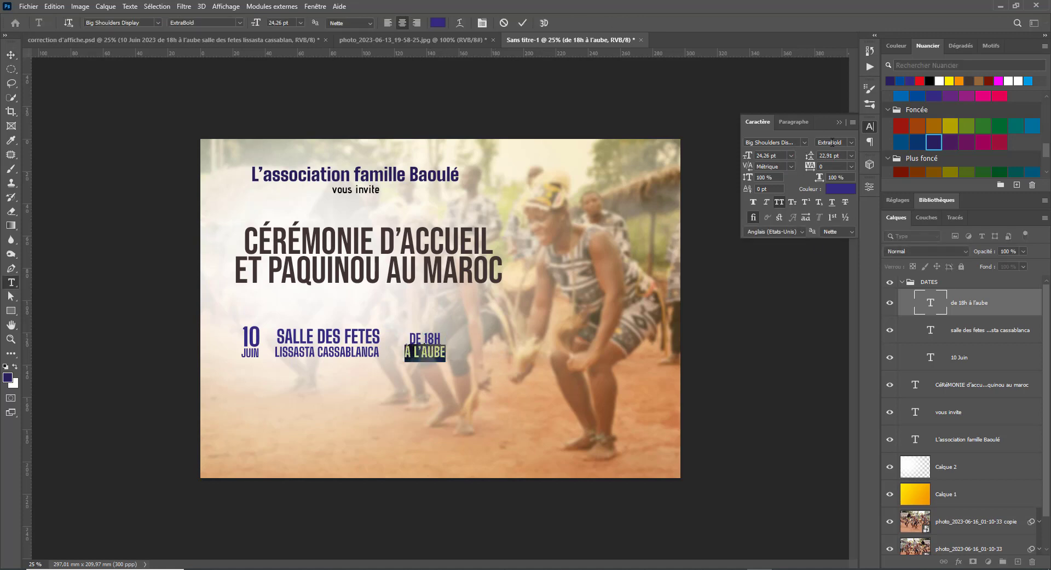
scroll(782, 156, down, 5)
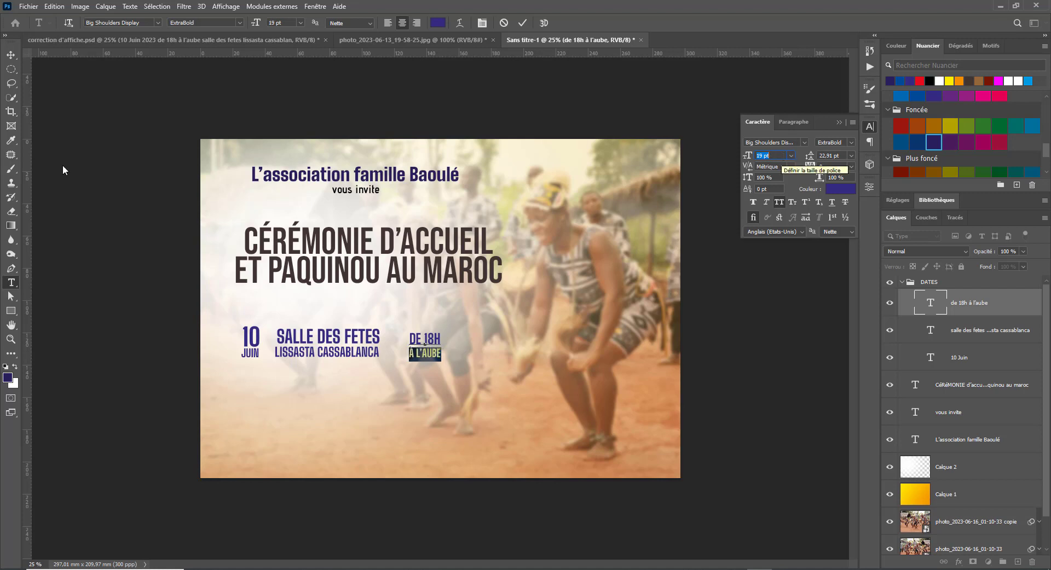
click(10, 54)
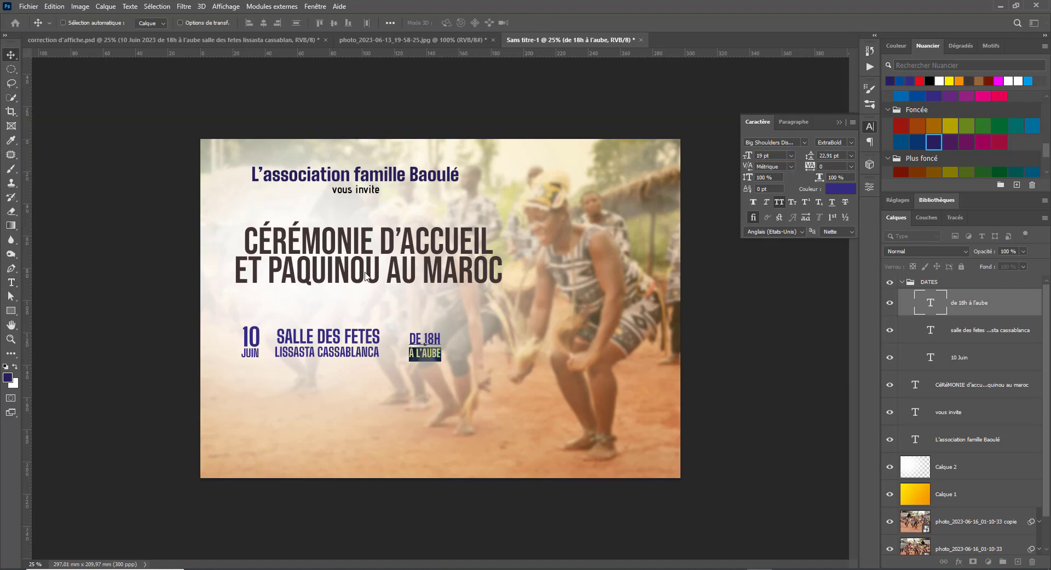
triple_click(427, 355)
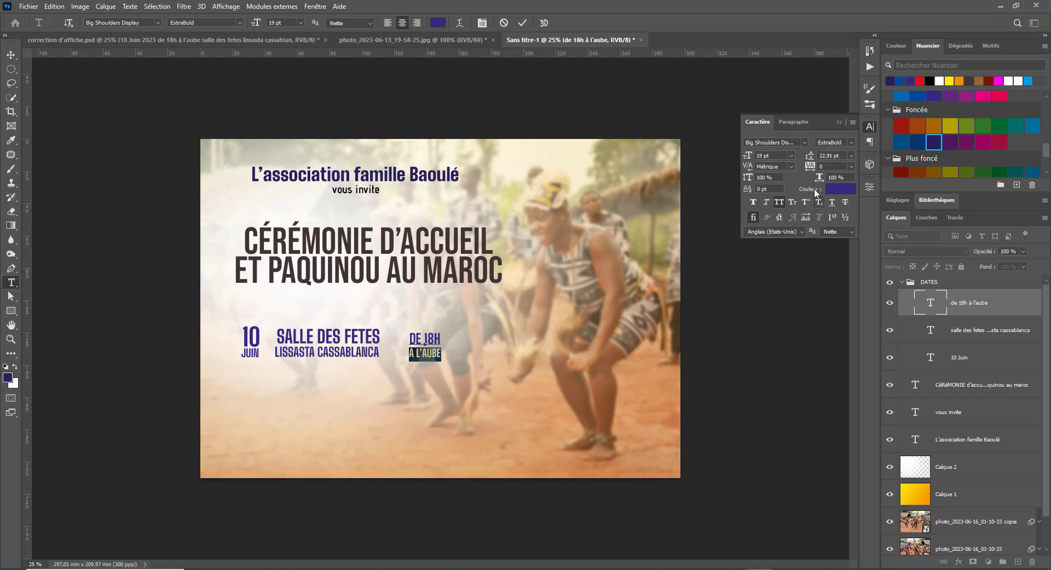
scroll(842, 156, down, 3)
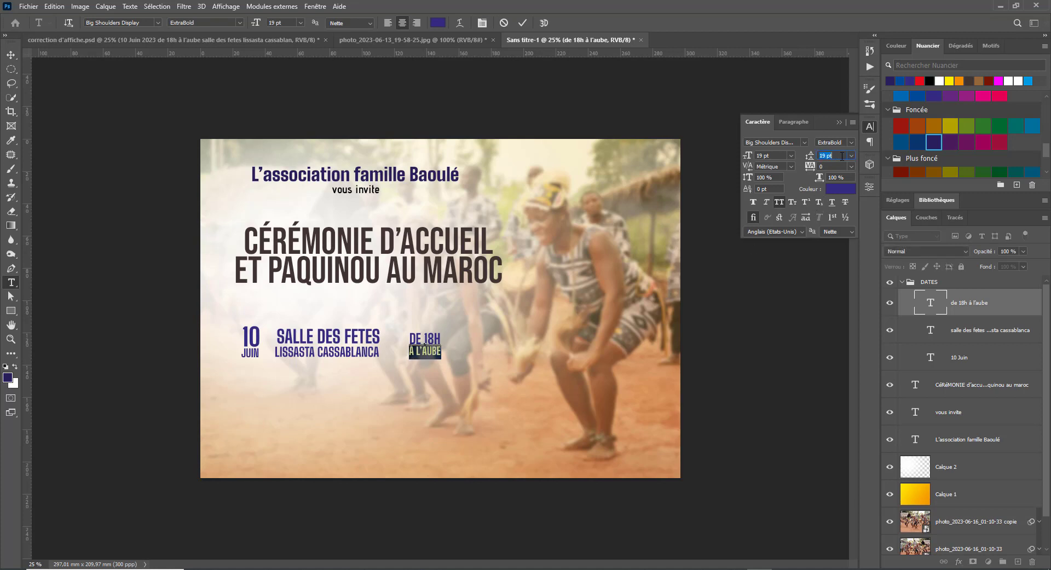
click(11, 55)
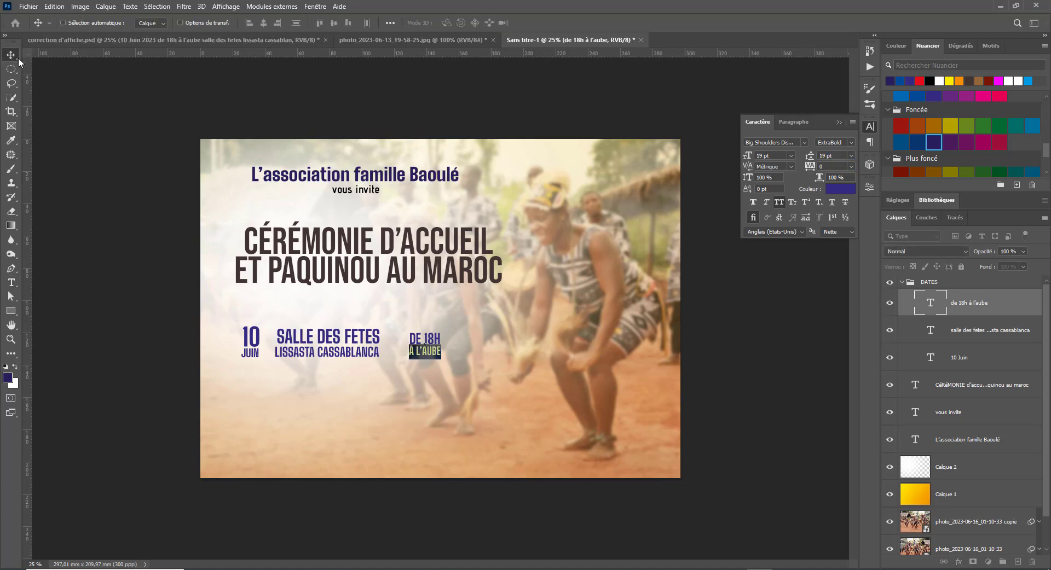
- Reposition and resize the DE 18H À L'AUBE text, and shift the venue text right
drag(432, 344, 448, 360)
key(ctrl+t)
key(Return)
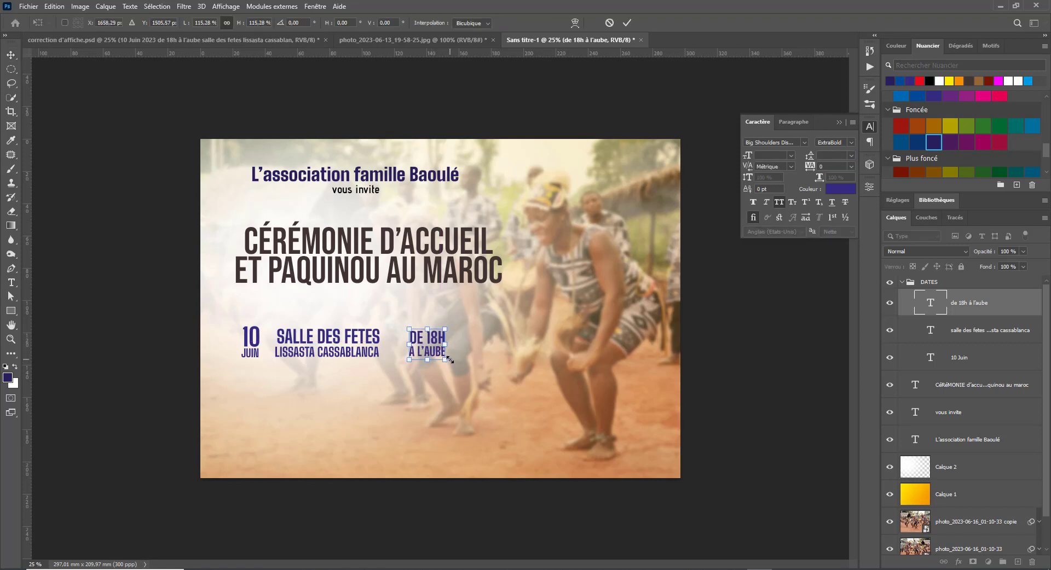
right_click(348, 341)
click(377, 354)
drag(359, 345, 372, 345)
- Add horizontal guides along the top and bottom of the date, venue and time row
drag(307, 54, 320, 327)
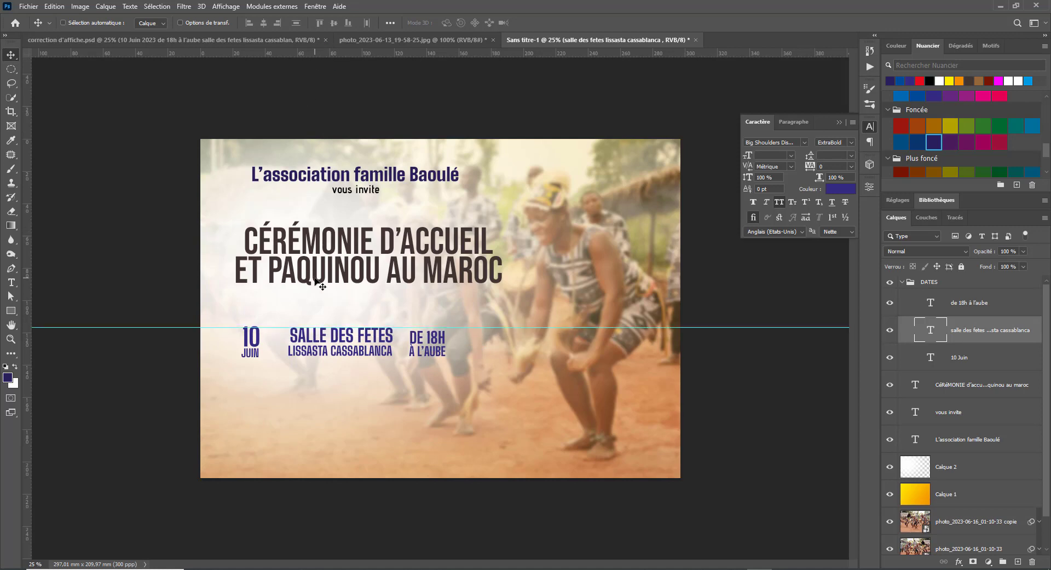
key(ctrl+r)
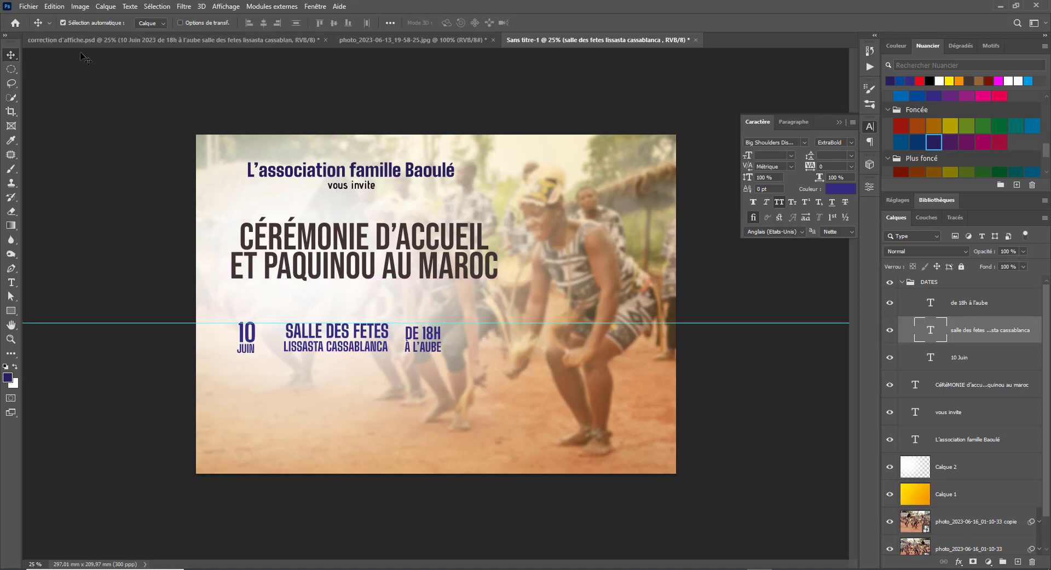
key(ctrl+r)
drag(281, 50, 382, 393)
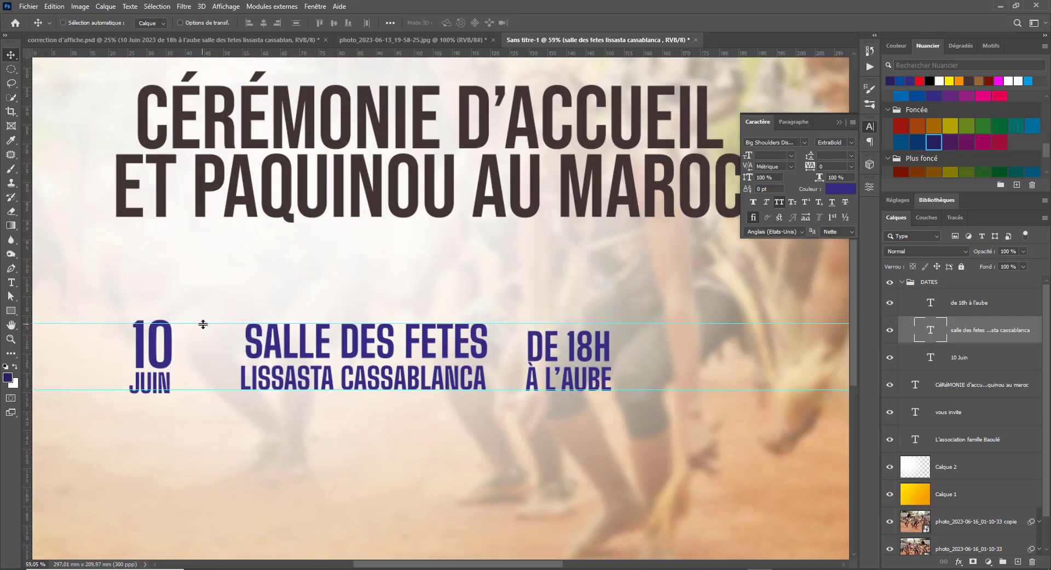
- Move the guides above the date and onto the text baseline, then scale the venue text to about 113%
drag(203, 324, 204, 319)
drag(226, 390, 226, 395)
right_click(281, 382)
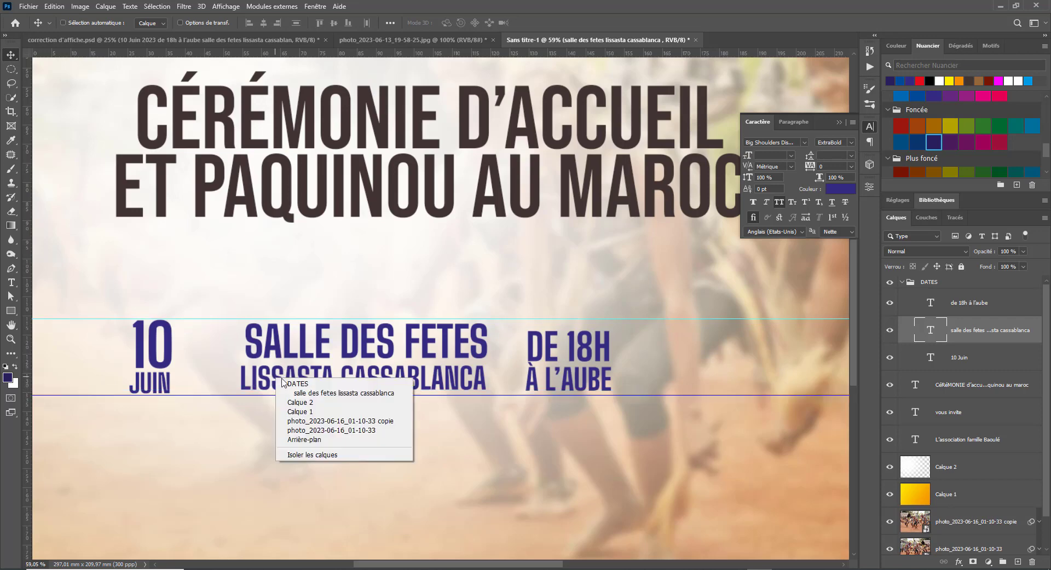
click(323, 393)
key(ctrl+t)
drag(240, 400, 220, 405)
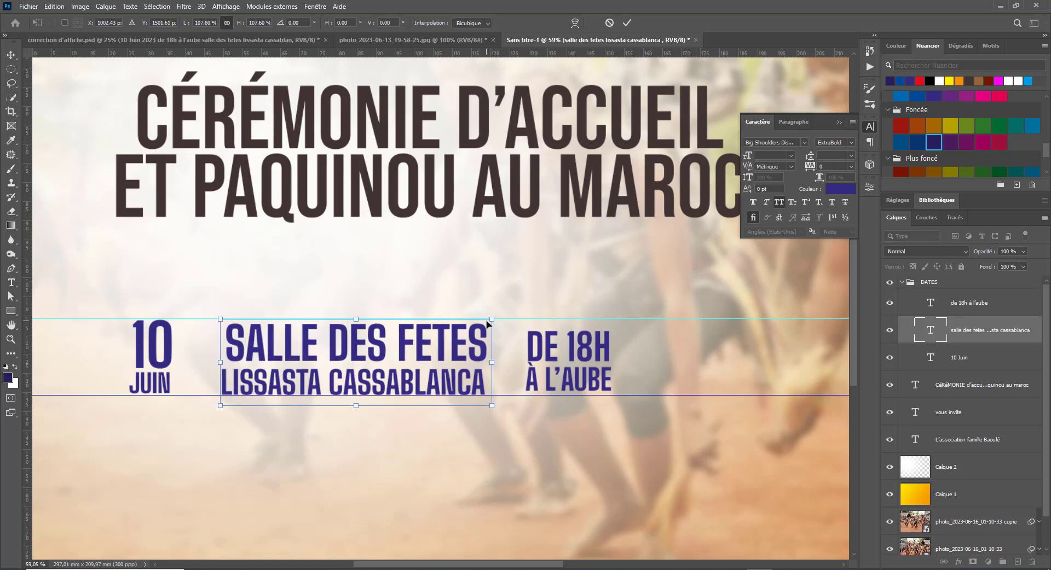
drag(492, 319, 503, 314)
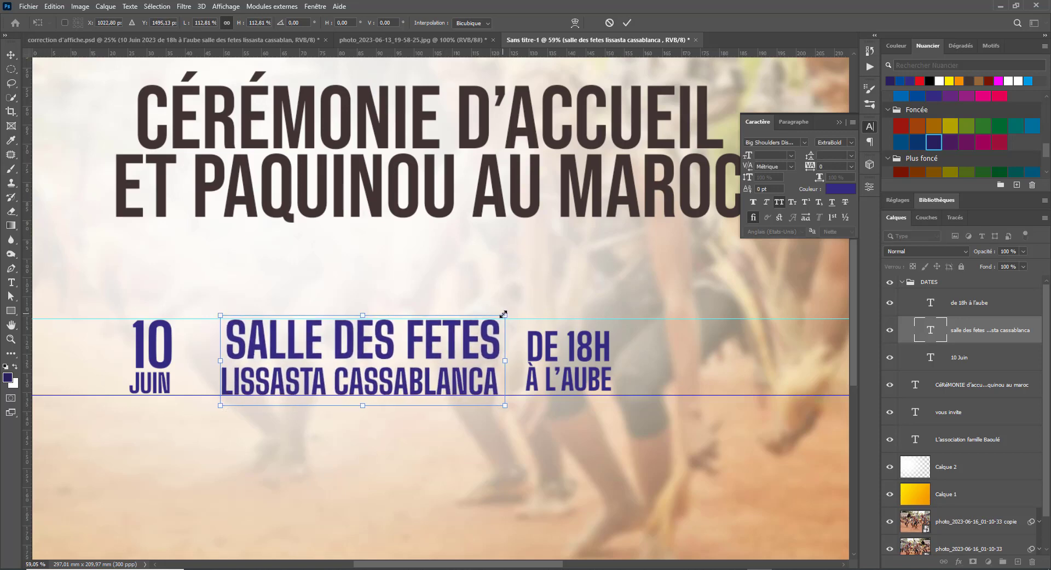
key(Return)
- Enlarge the DE 18H / À L'AUBE text to about 120% and move it right beside the venue
right_click(531, 348)
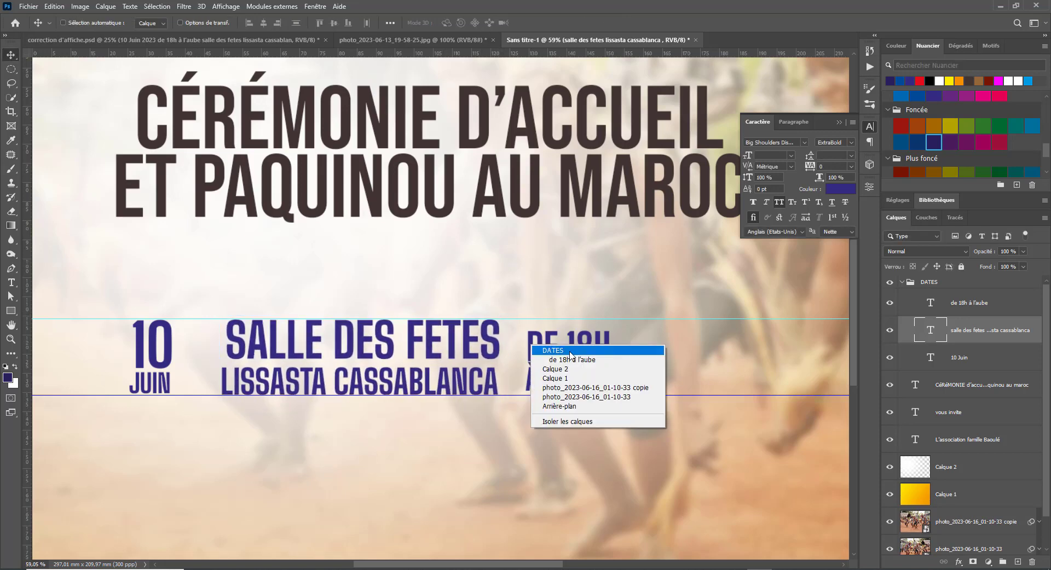
click(572, 360)
key(ctrl+t)
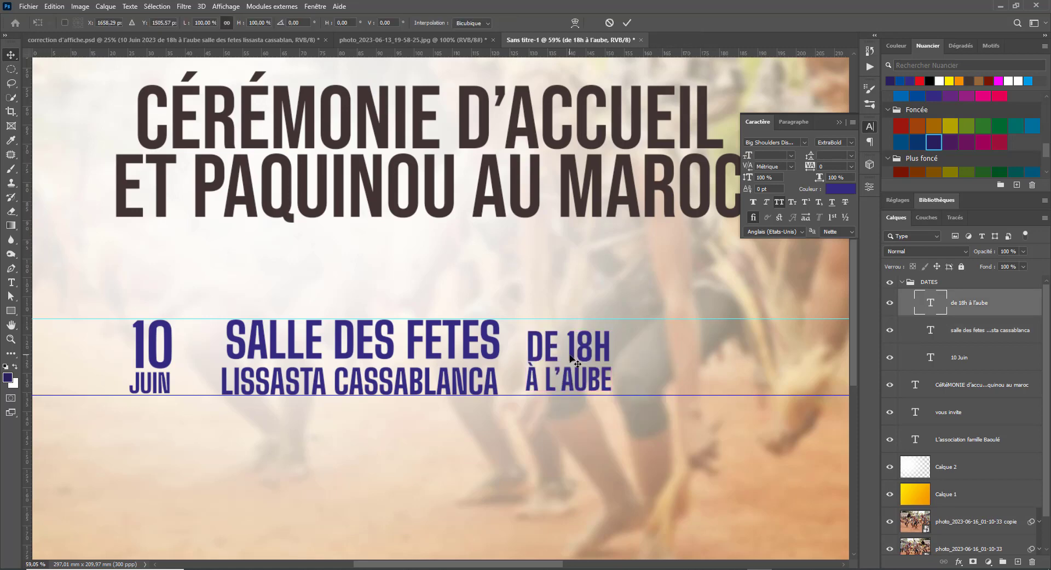
mouse_move(612, 324)
mouse_down()
mouse_move(621, 302)
mouse_move(618, 310)
mouse_up()
drag(623, 406, 629, 411)
key(Return)
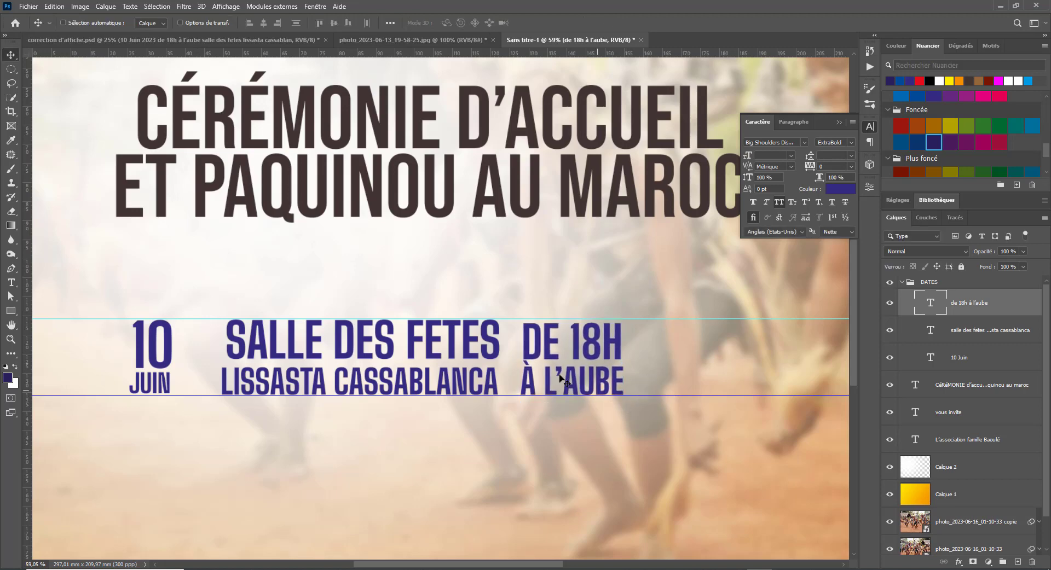
drag(539, 369, 594, 369)
key(ctrl+minus)
key(ctrl+minus)
key(ctrl+minus)
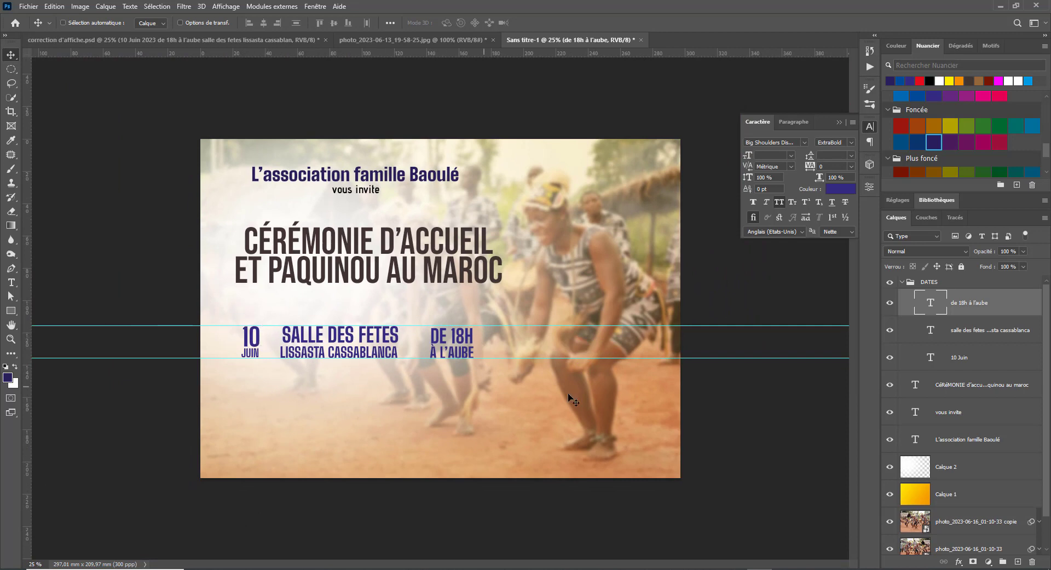
- Scale the three date-row texts together to about 119%, shifting them slightly left
shift+click(991, 361)
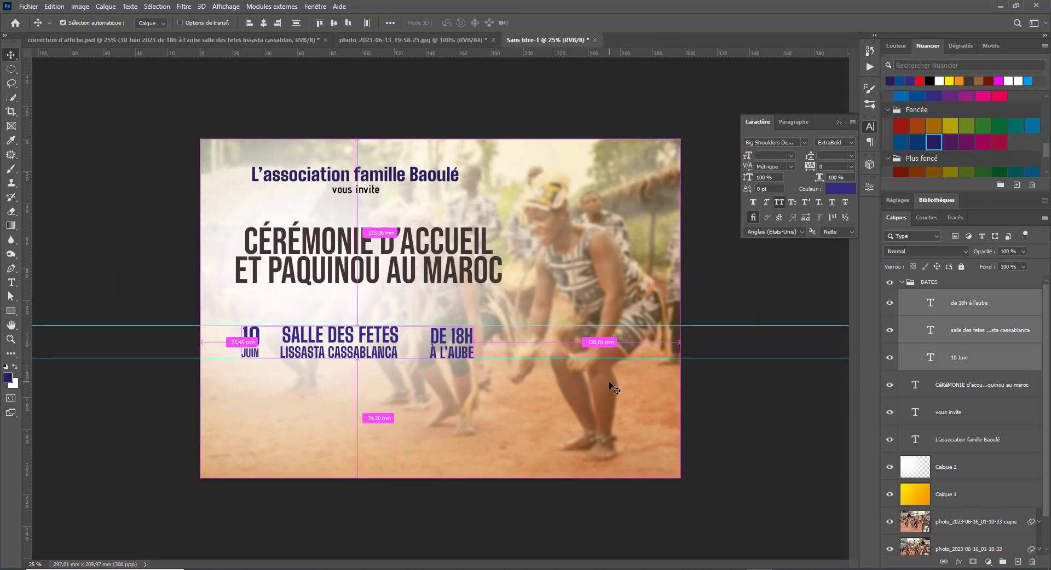
key(ctrl+t)
drag(475, 326, 517, 305)
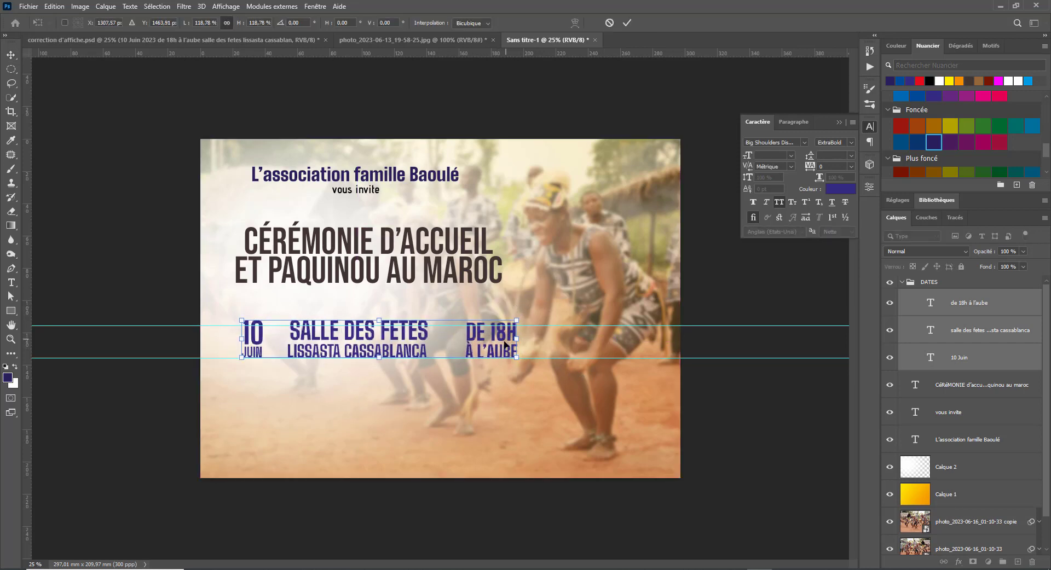
drag(508, 346, 496, 344)
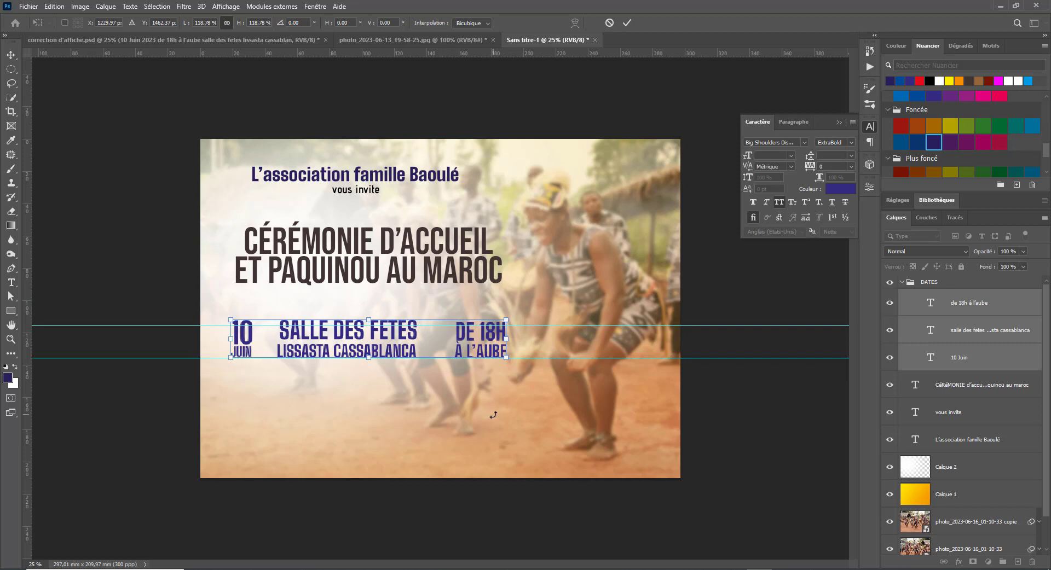
key(Return)
- Nudge DE 18H / À L'AUBE left and 10 JUIN right, closing the gaps around the venue
right_click(459, 337)
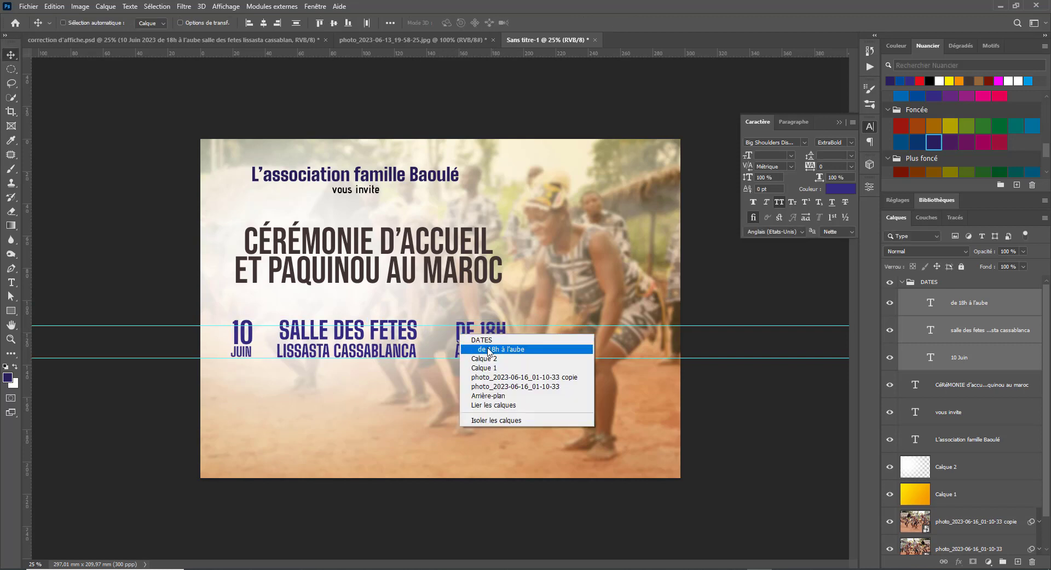
click(486, 348)
drag(492, 351, 491, 350)
key(shift+Left)
key(shift+Left)
key(shift+Left)
key(shift+Left)
key(shift+Left)
key(shift+Left)
key(shift+Left)
key(shift+Left)
key(shift+Left)
key(shift+Left)
key(shift+Left)
key(shift+Left)
key(shift+Left)
key(shift+Left)
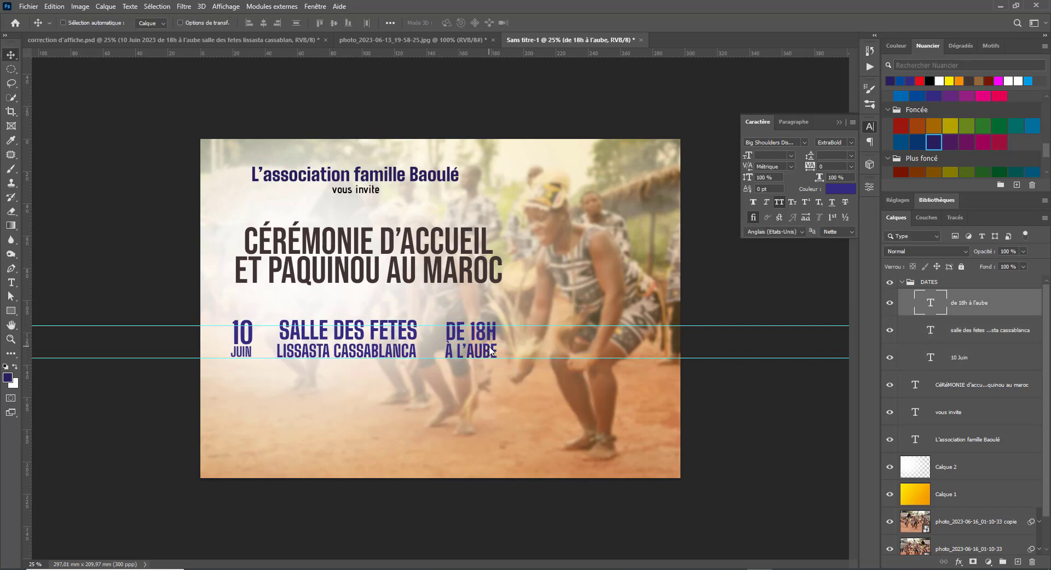
right_click(244, 343)
click(281, 361)
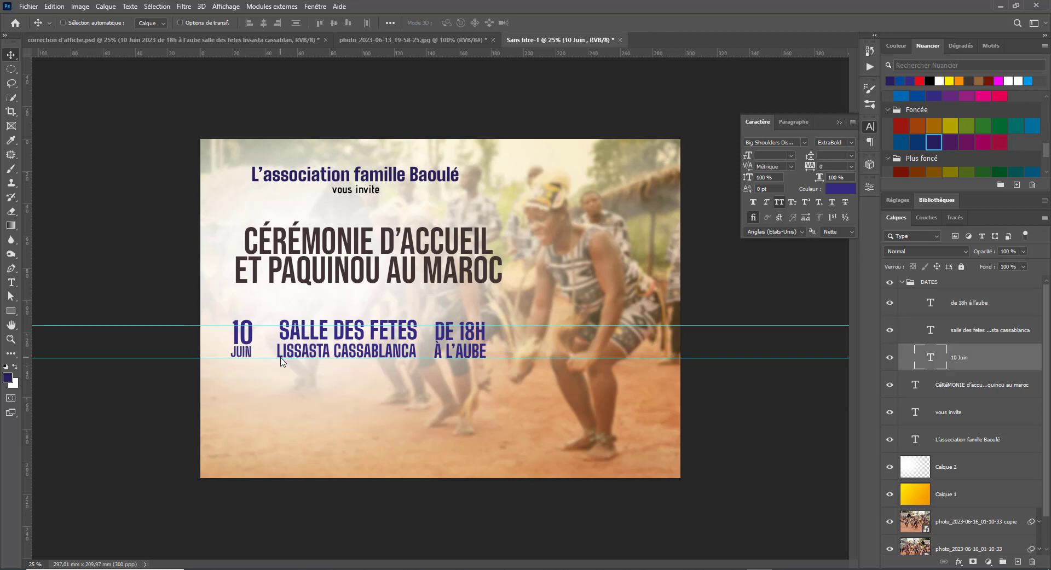
key(shift+Right)
key(shift+Right)
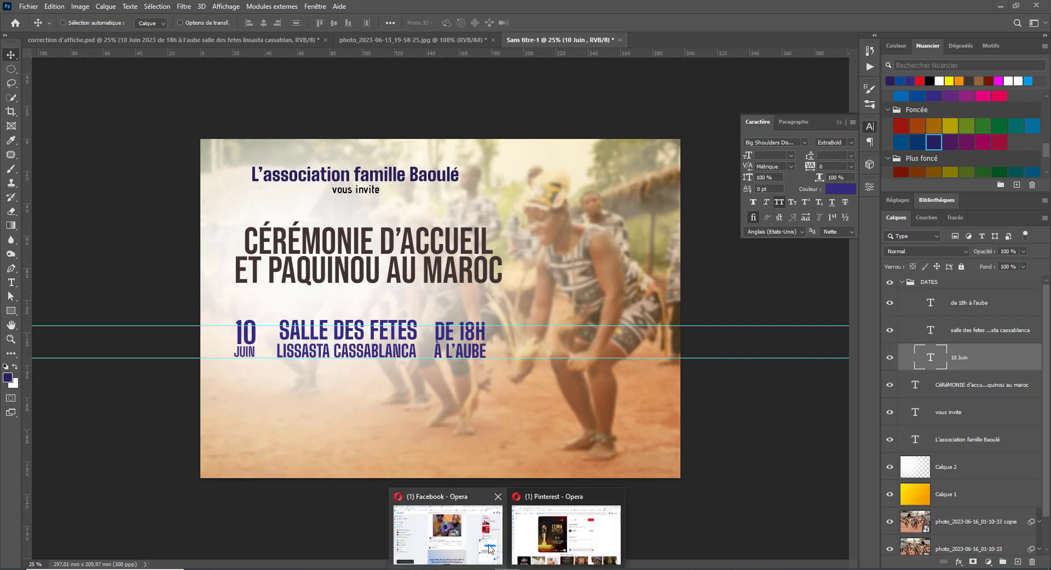
- Return to Pinterest's 'affiche event' results in Opera and open the concert poster pin in a new tab
click(580, 543)
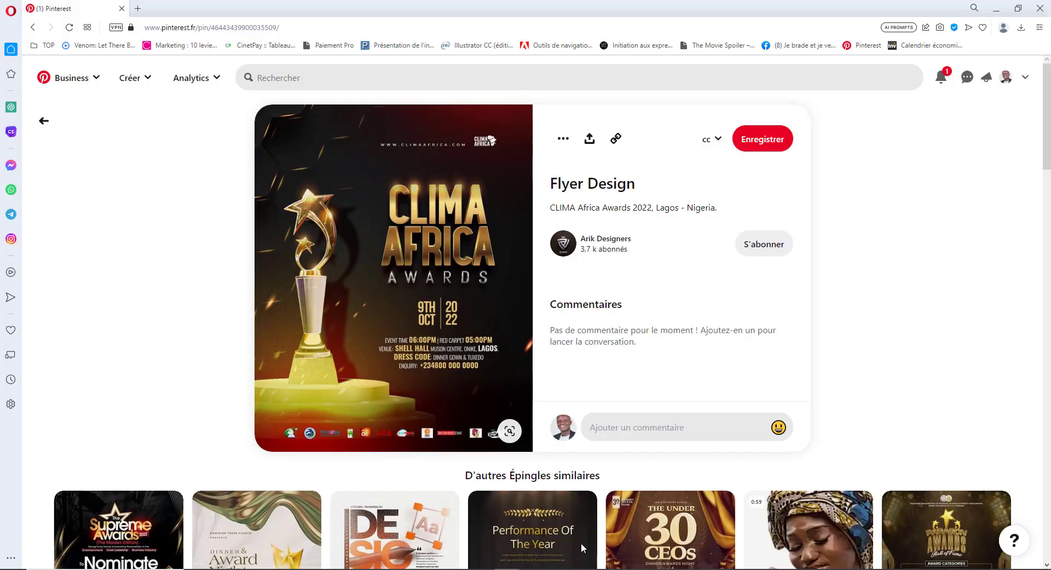
click(33, 27)
scroll(772, 424, down, 8)
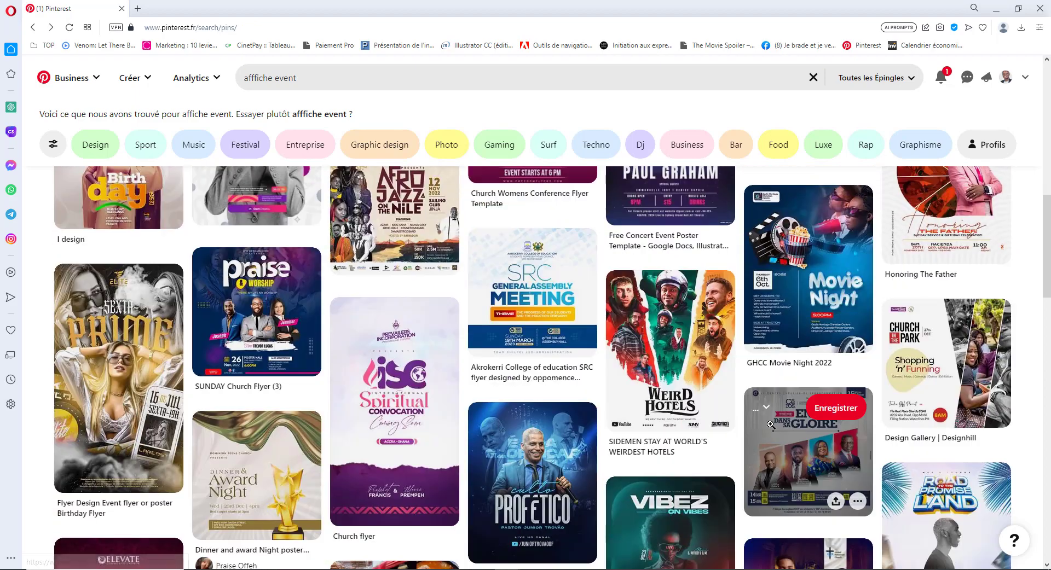
scroll(687, 443, down, 7)
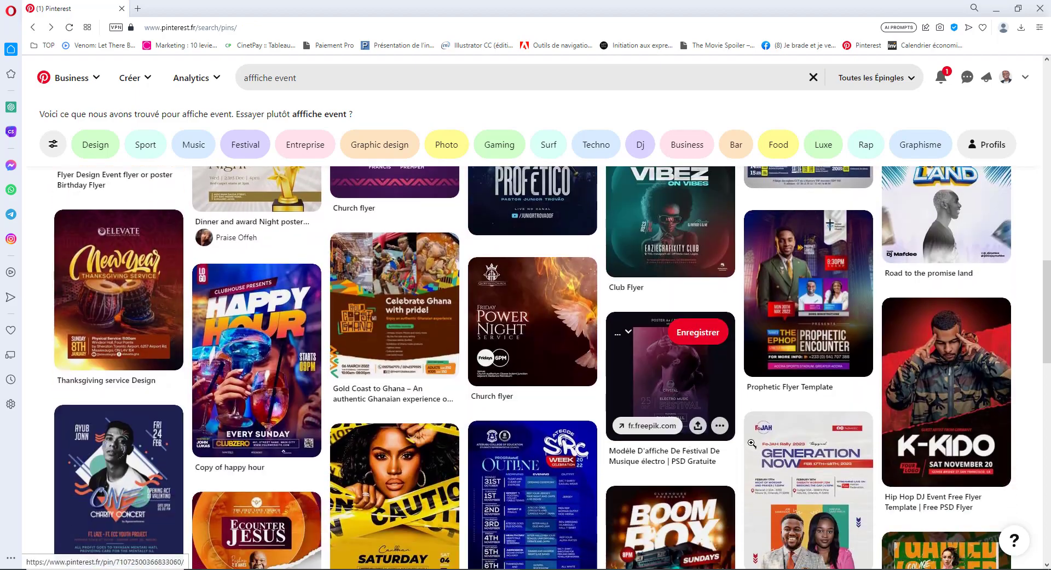
scroll(722, 444, down, 5)
scroll(757, 444, up, 15)
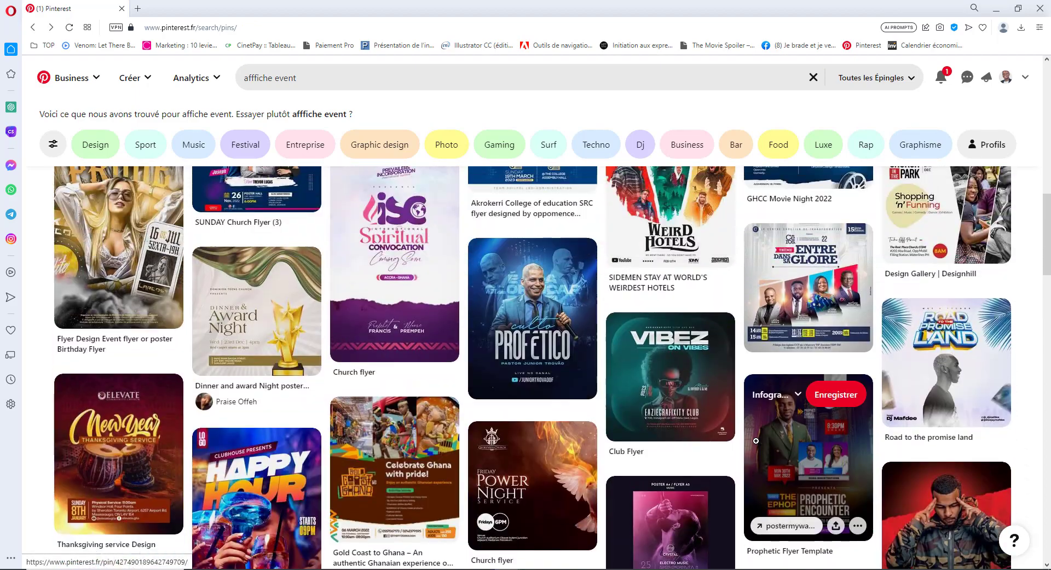
scroll(756, 442, up, 5)
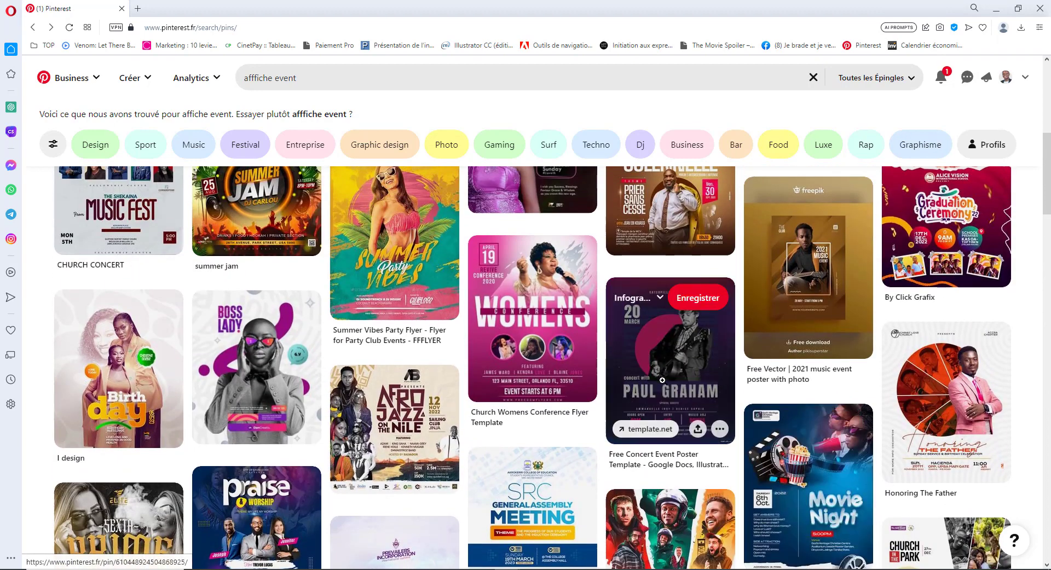
right_click(661, 378)
click(737, 119)
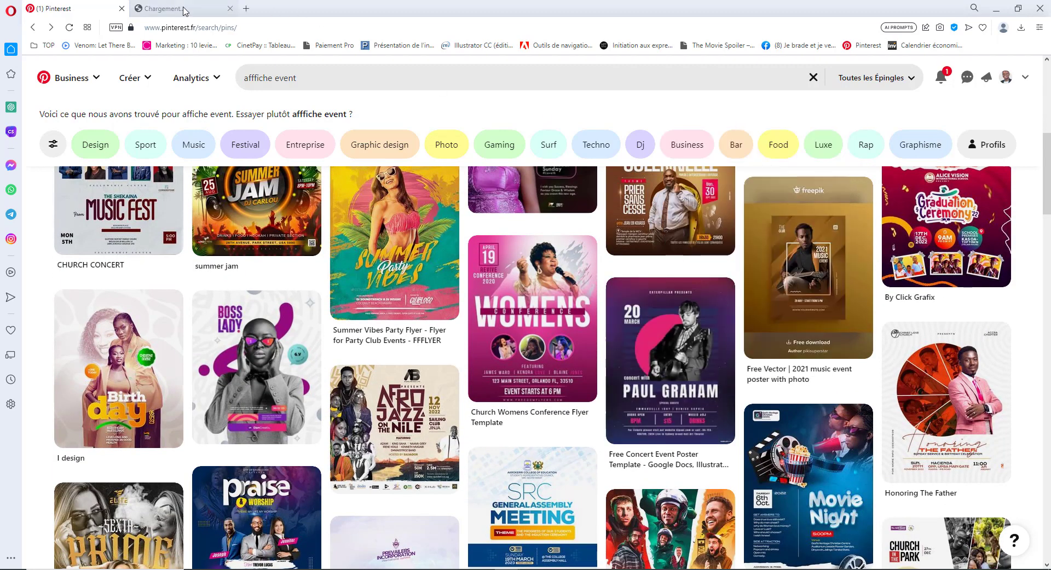
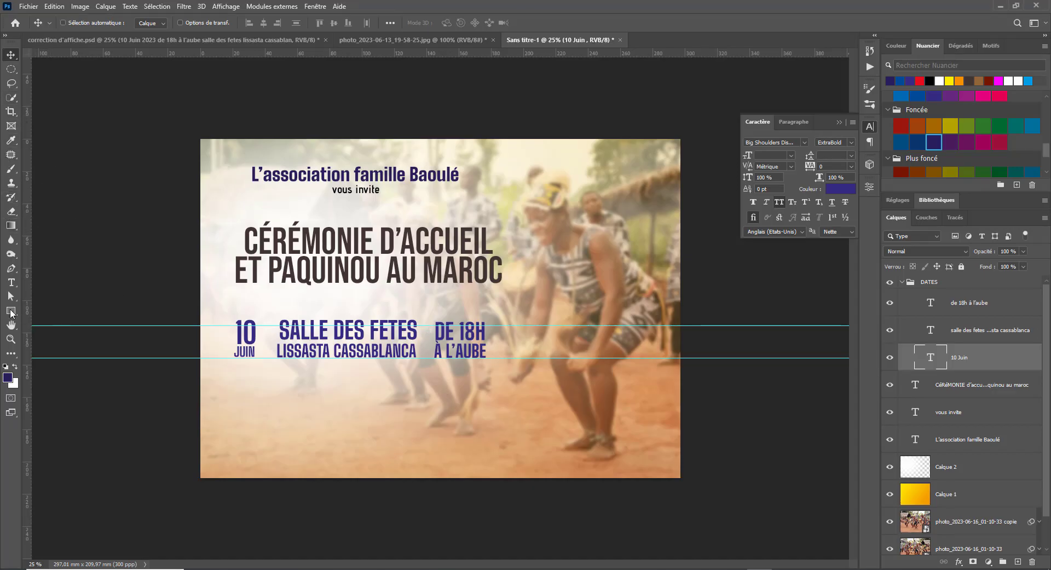
- Draw a thin rule under the title and move a duplicate below the date row
click(11, 311)
drag(234, 308, 497, 310)
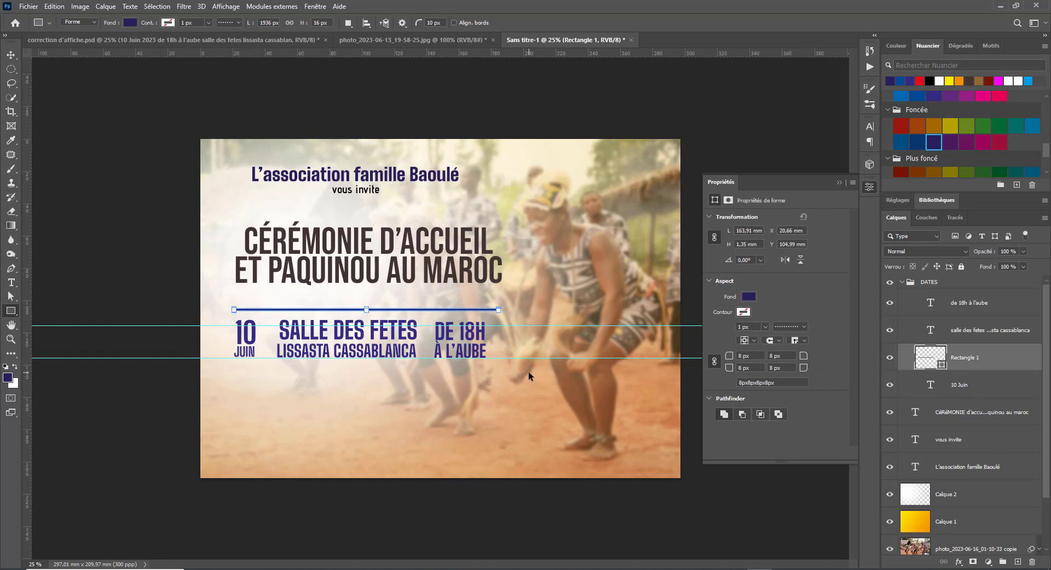
key(ctrl+j)
key(v)
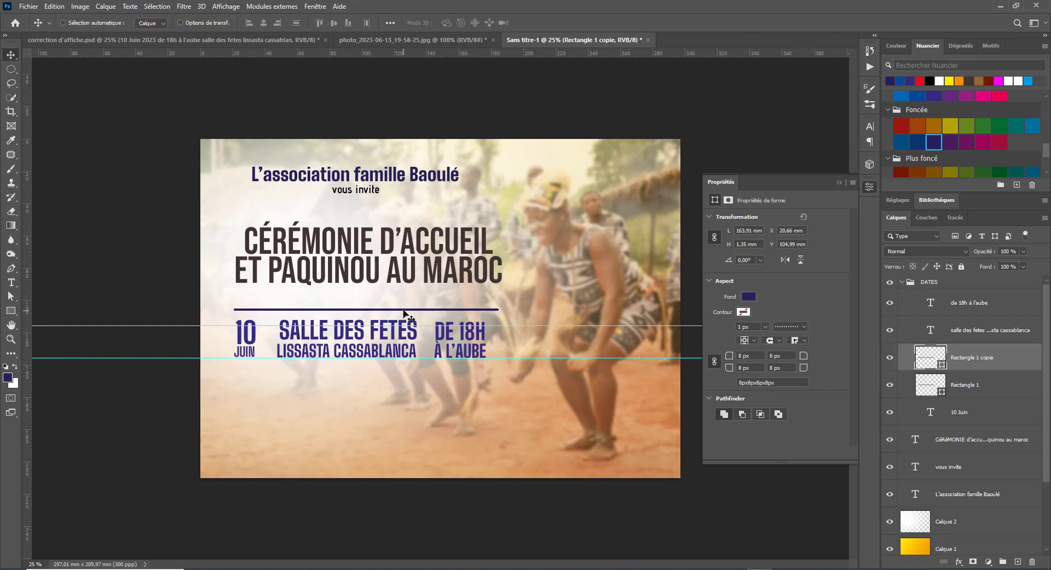
drag(404, 312, 399, 370)
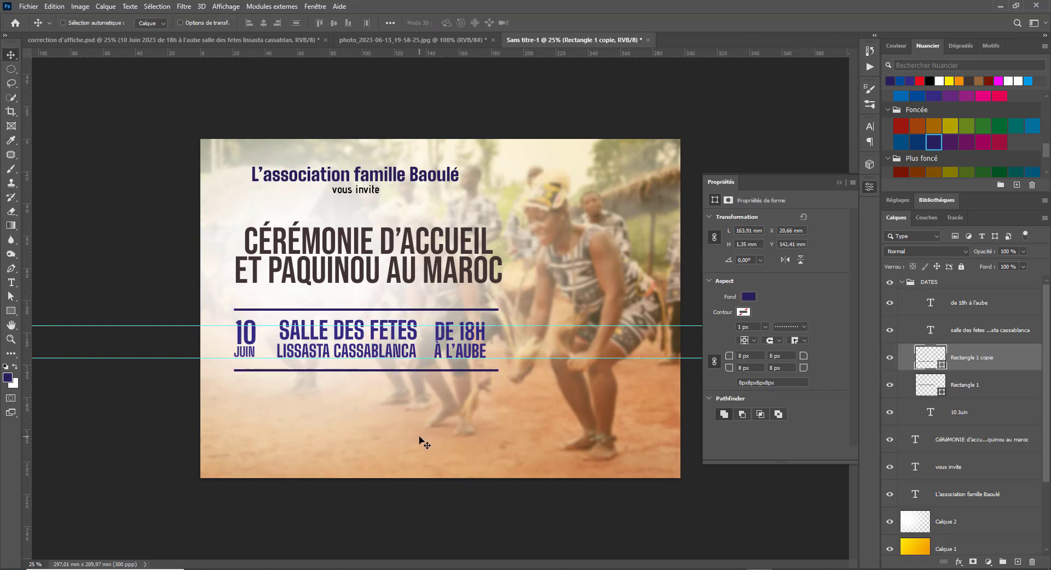
click(11, 283)
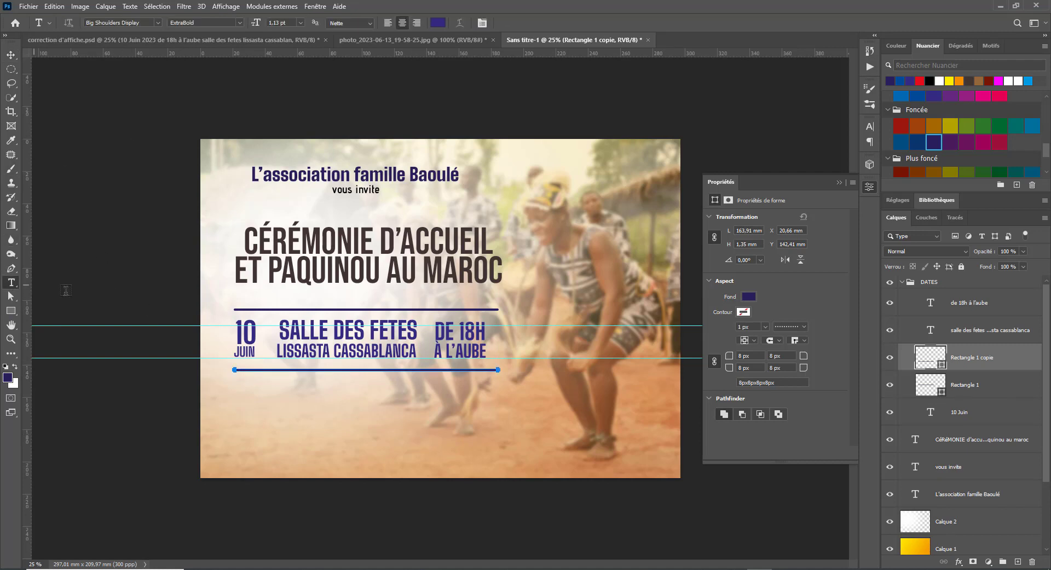
click(289, 423)
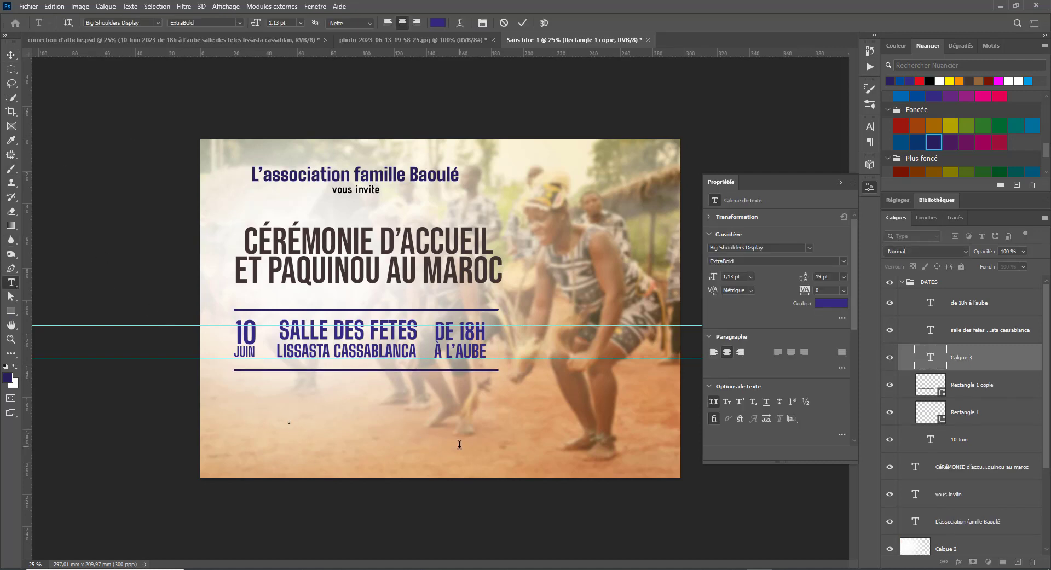
- Type an 'I', stretch it into a tall bar, and place it between 10 JUIN and SALLE
text(I)
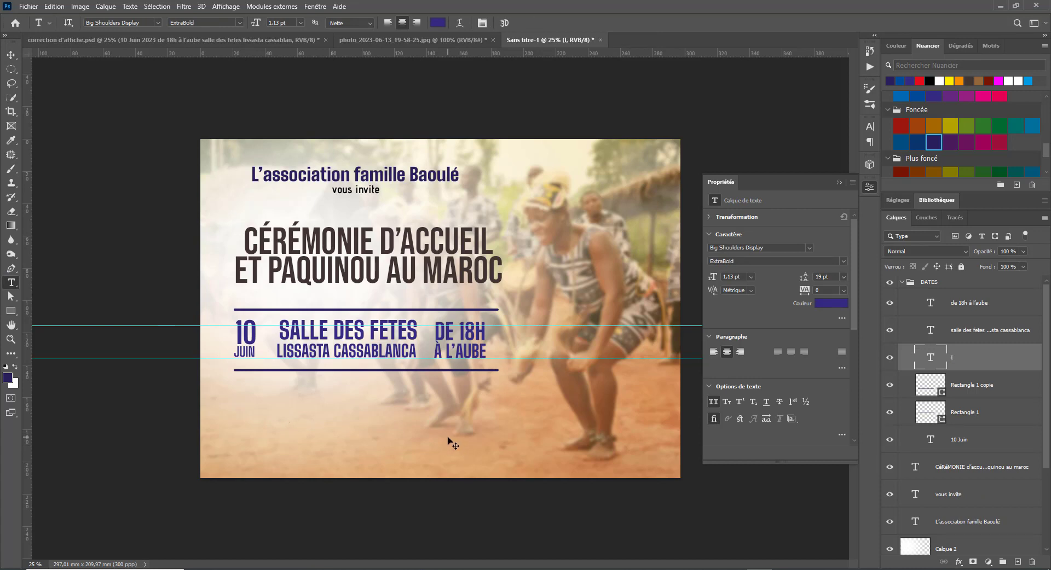
key(ctrl+t)
drag(291, 426, 305, 517)
drag(298, 441, 270, 332)
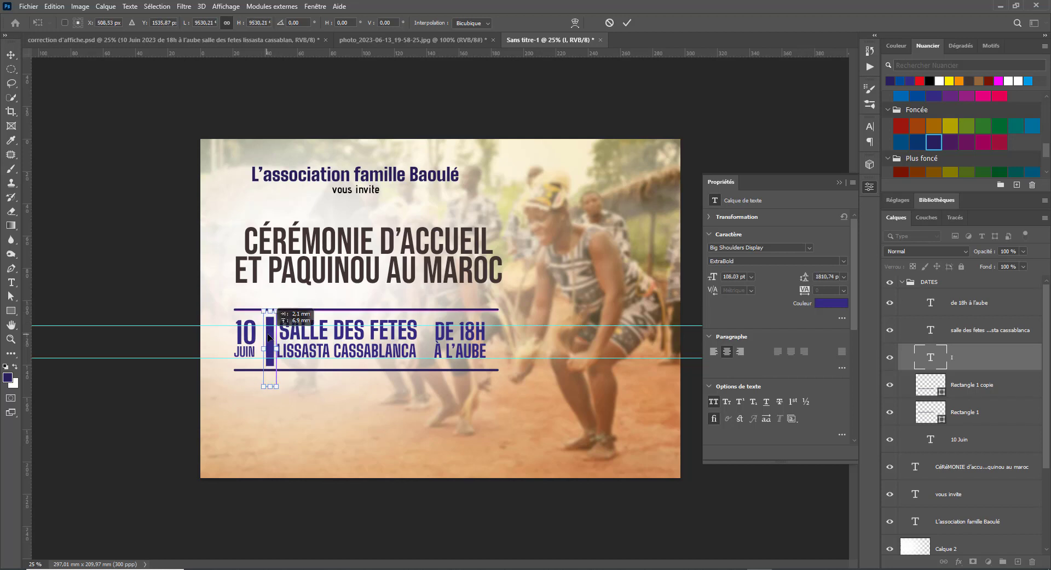
key(Return)
key(shift+Left)
key(shift+Left)
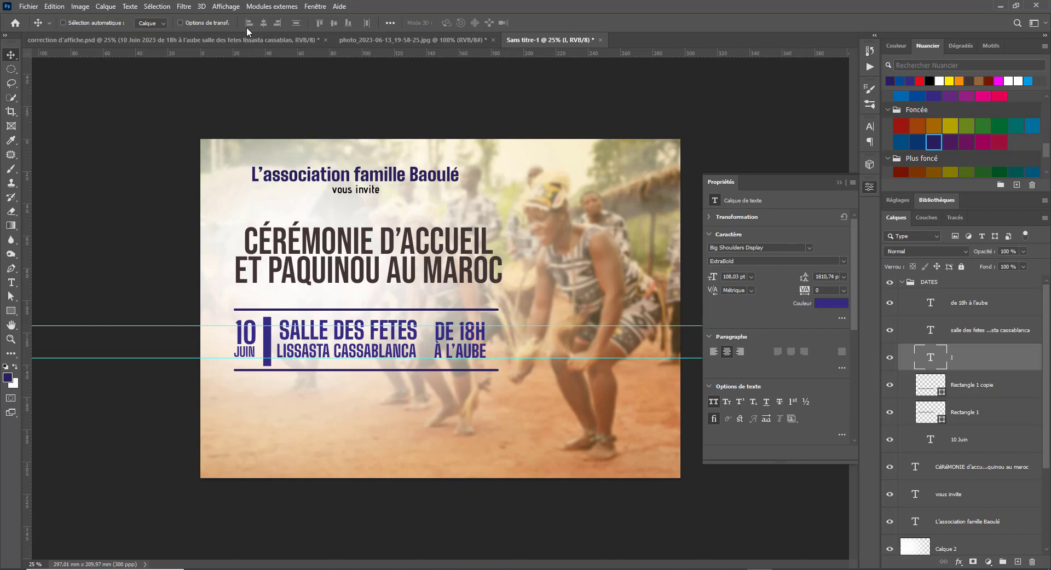
- Set the bar to Thin weight, copy it between SALLE and DE 18H, and remove both horizontal guides
key(t)
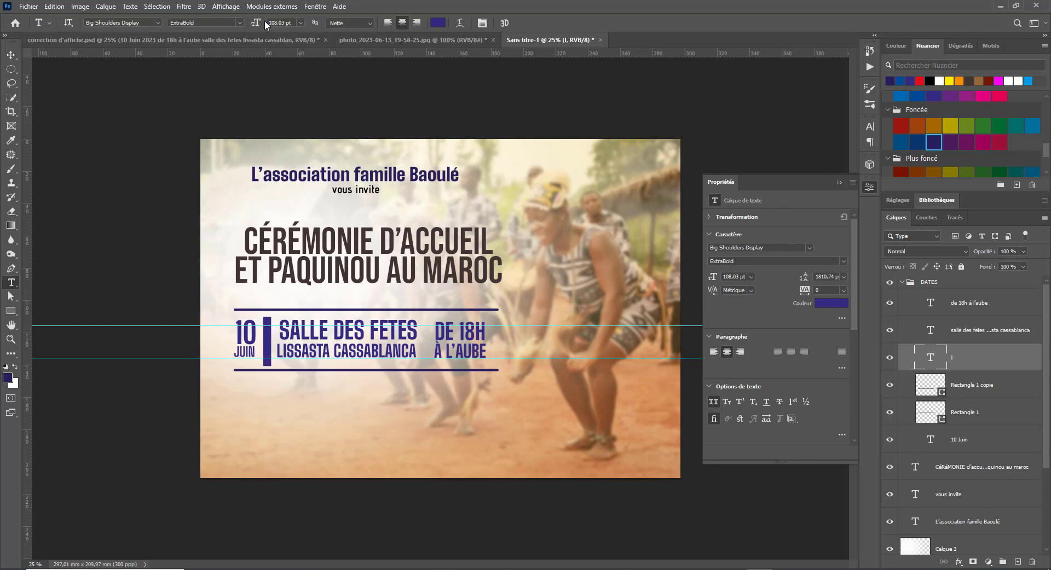
click(242, 22)
click(228, 31)
click(16, 55)
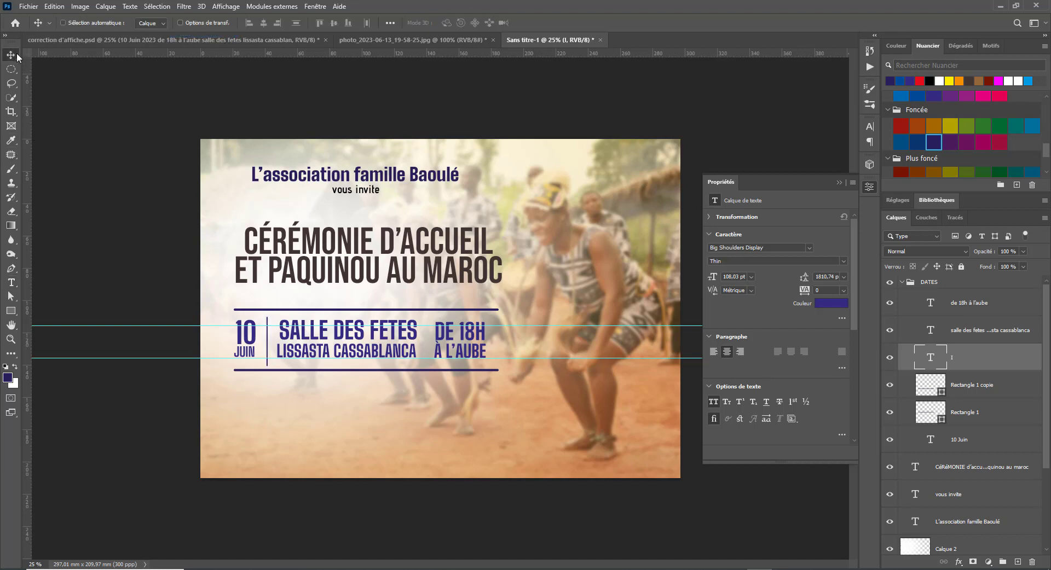
mouse_move(272, 352)
mouse_down()
mouse_move(441, 354)
mouse_move(268, 345)
mouse_up()
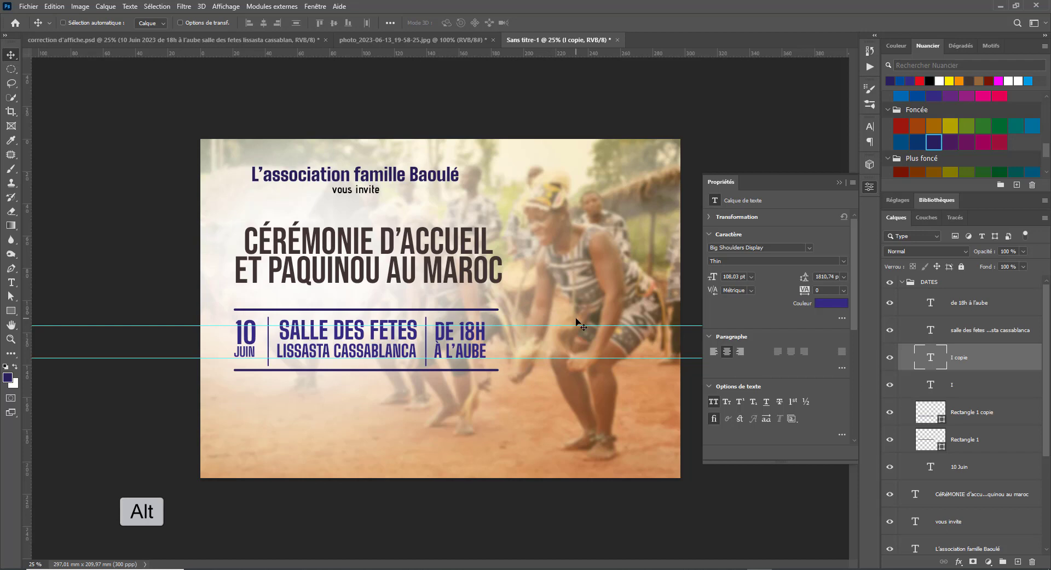
drag(577, 326, 590, 41)
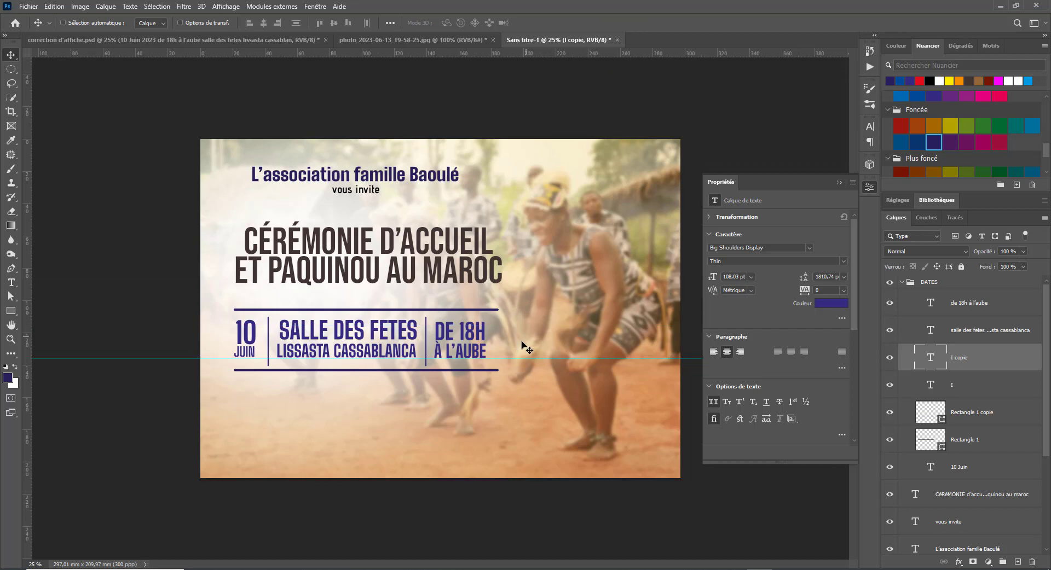
drag(517, 358, 474, 60)
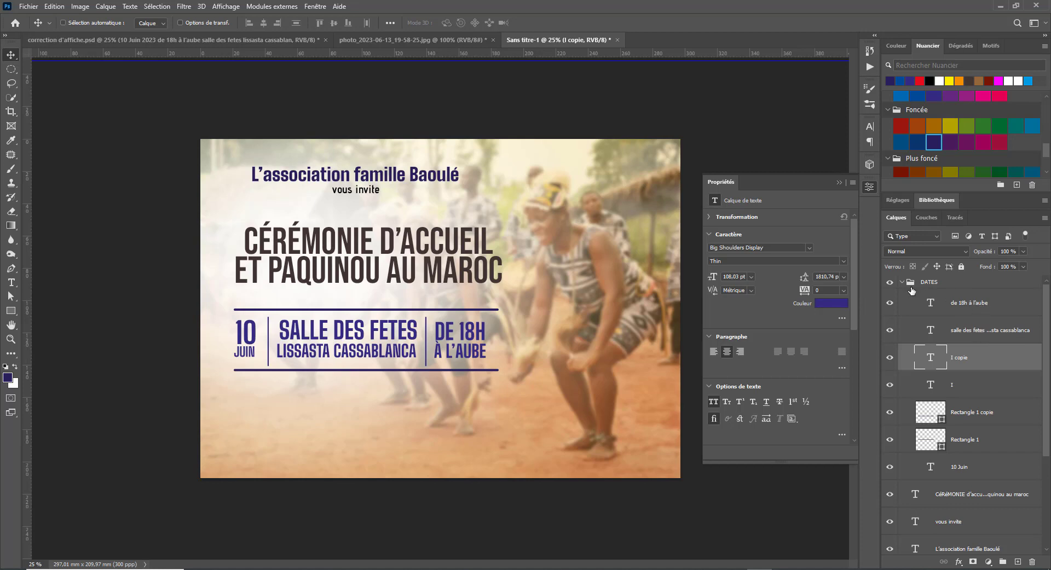
- Move both rectangle rule layers into the DATES group and rename it 'DATES et infos'
click(984, 421)
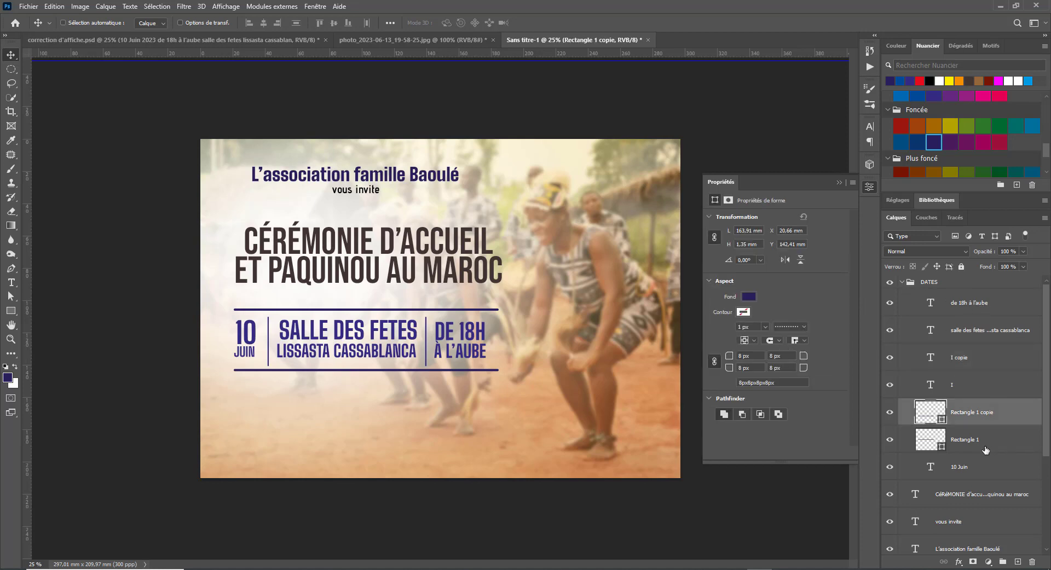
shift+click(985, 446)
drag(985, 424, 928, 288)
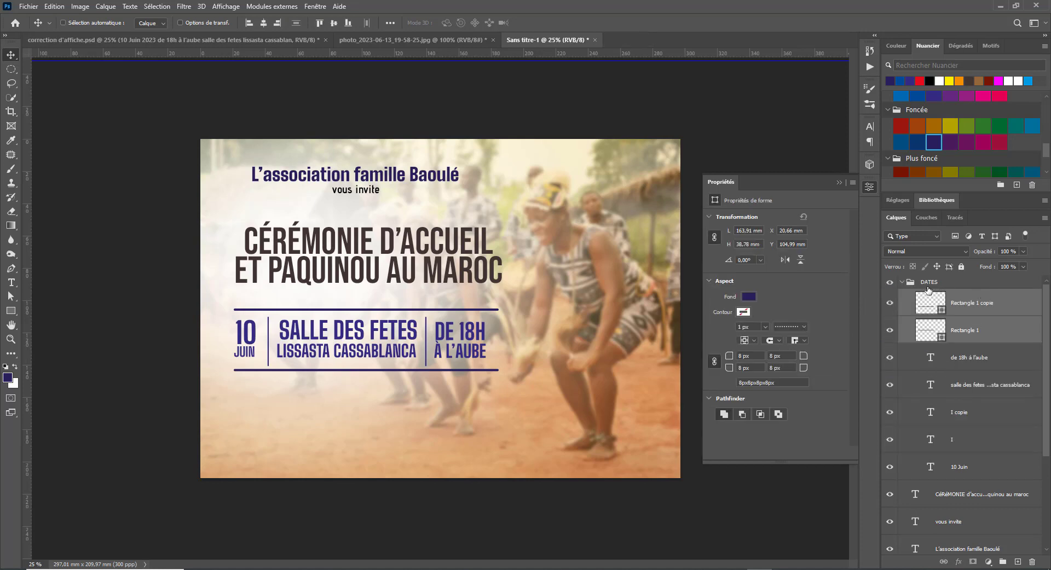
click(930, 282)
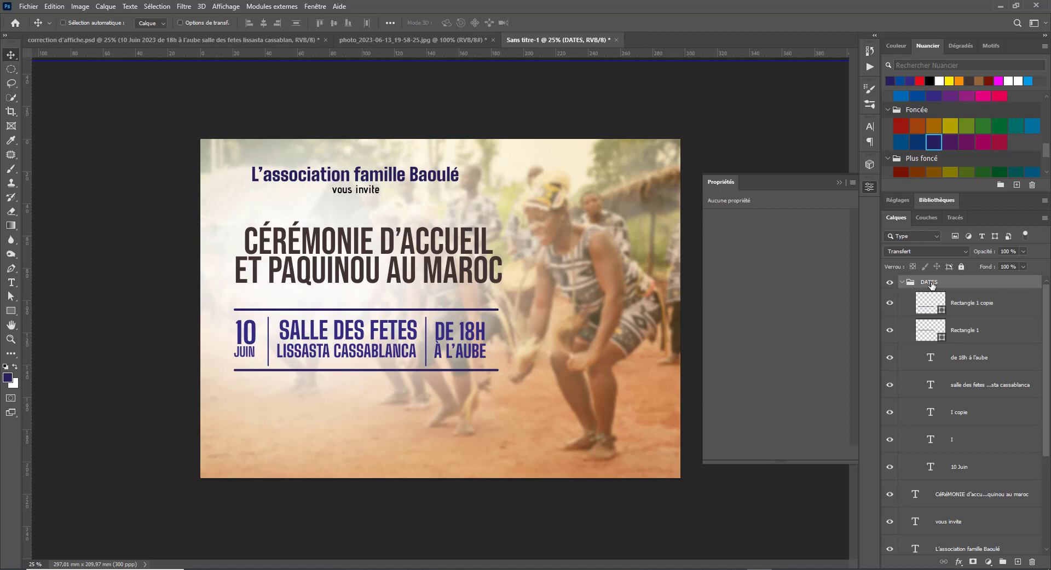
click(902, 283)
double_click(931, 282)
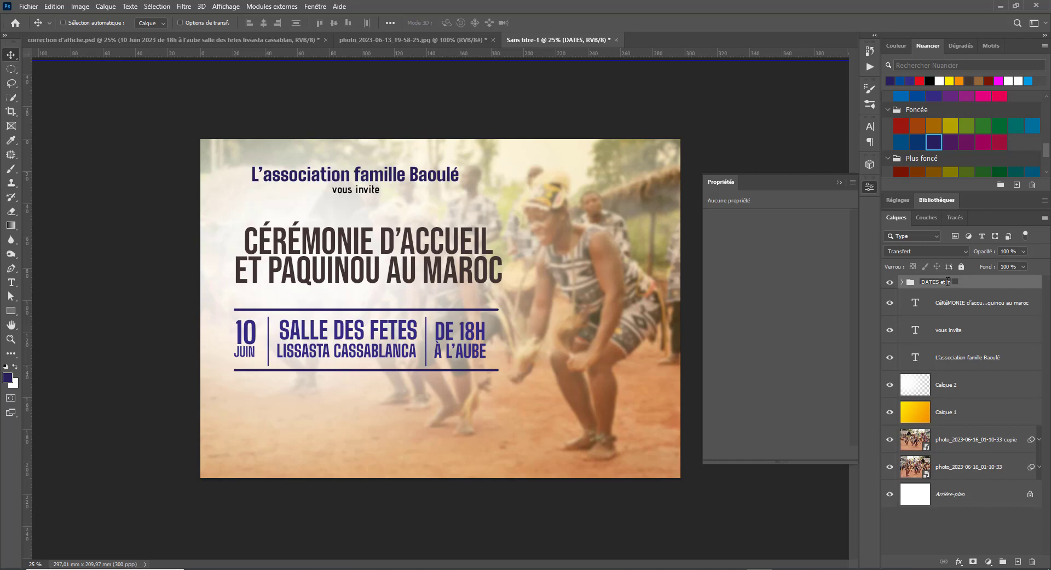
text(et infos)
key(Return)
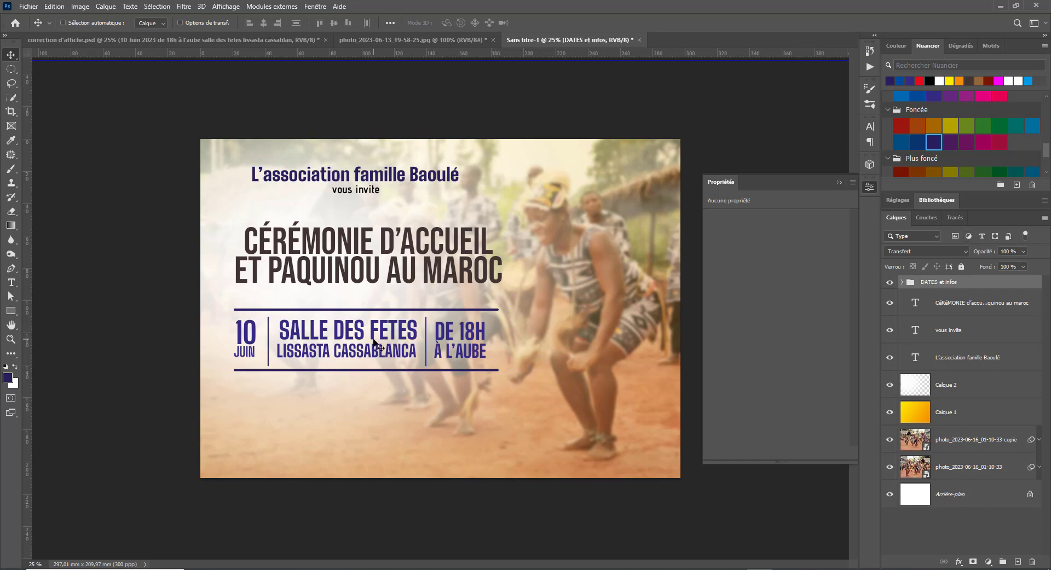
- Scale the date band down to about 90% and nudge it slightly up
drag(304, 361, 308, 357)
key(ctrl+t)
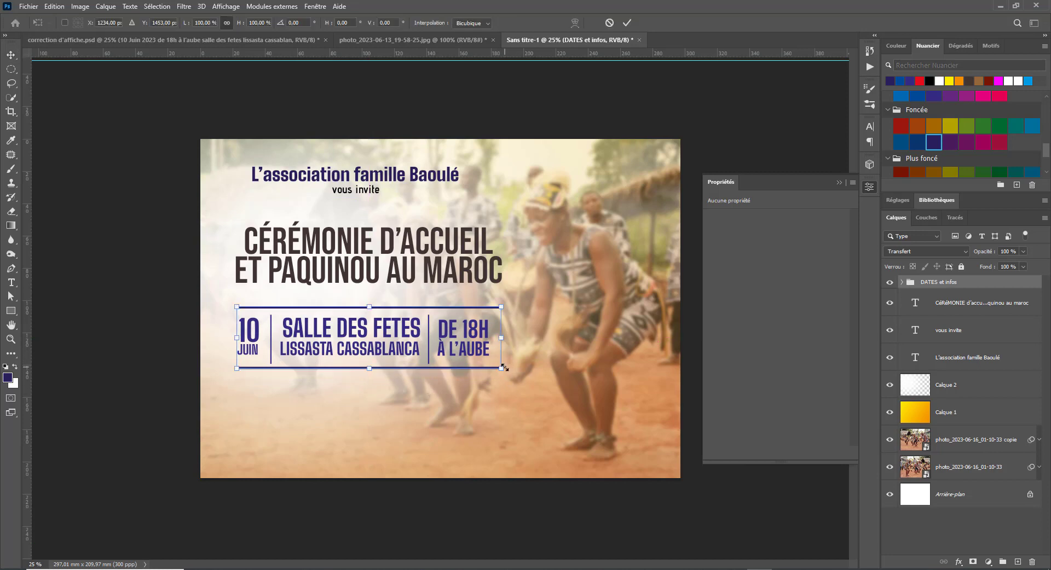
drag(502, 368, 486, 364)
drag(231, 306, 242, 307)
drag(346, 346, 347, 336)
key(Return)
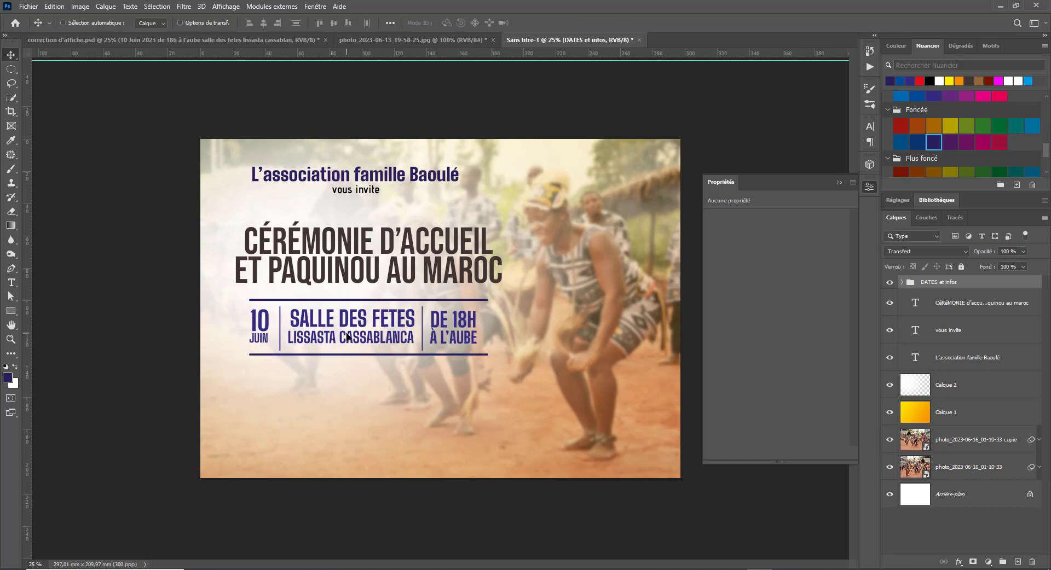
- Copy the Pleins de surprises text from correction d'affiche.psd into the new poster
click(139, 40)
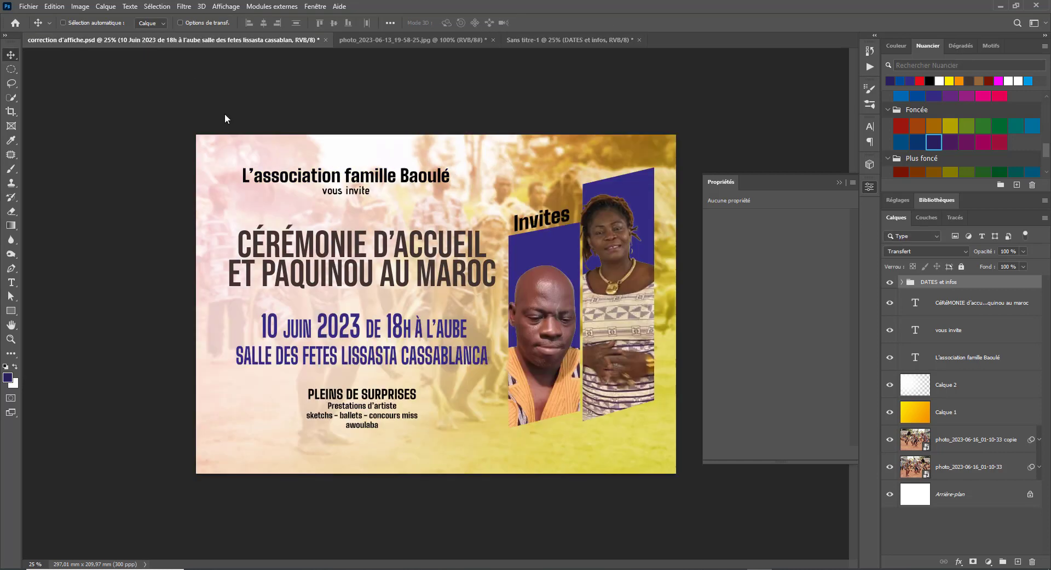
right_click(336, 394)
click(382, 402)
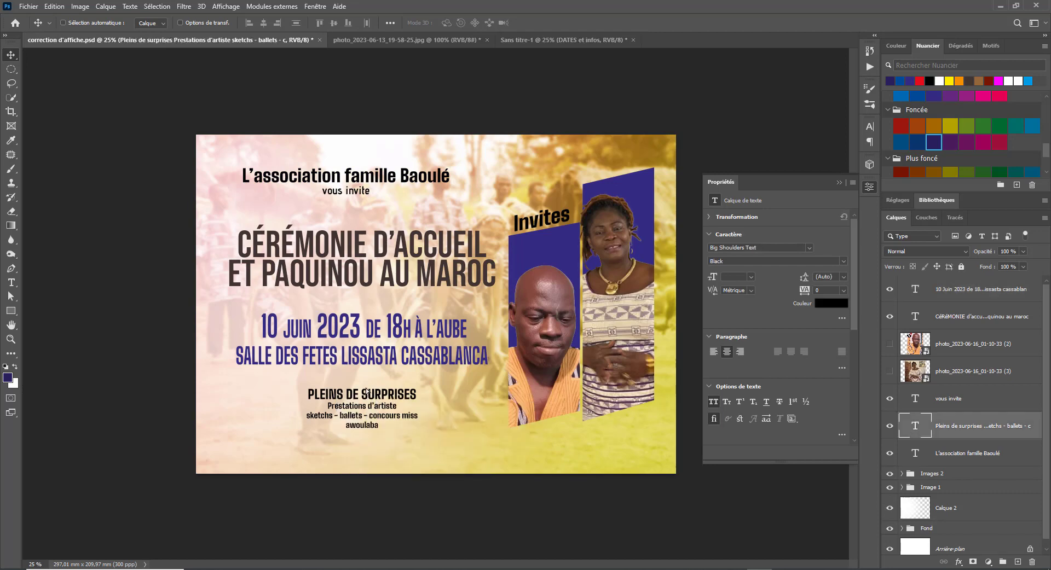
click(539, 40)
drag(534, 51, 395, 384)
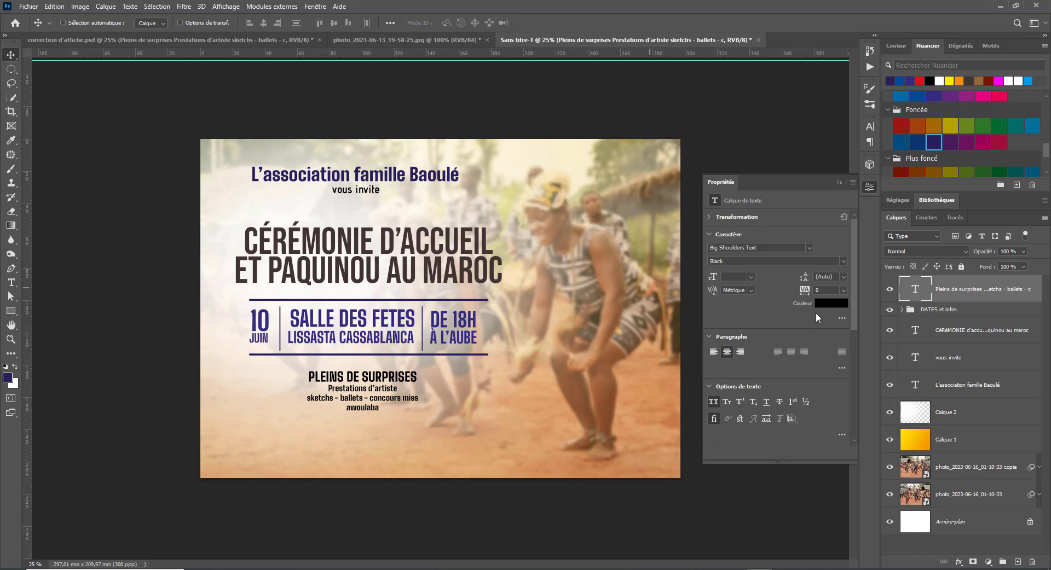
- Select the CÉRÉMONIE title and header text layers and centre them horizontally
click(990, 311)
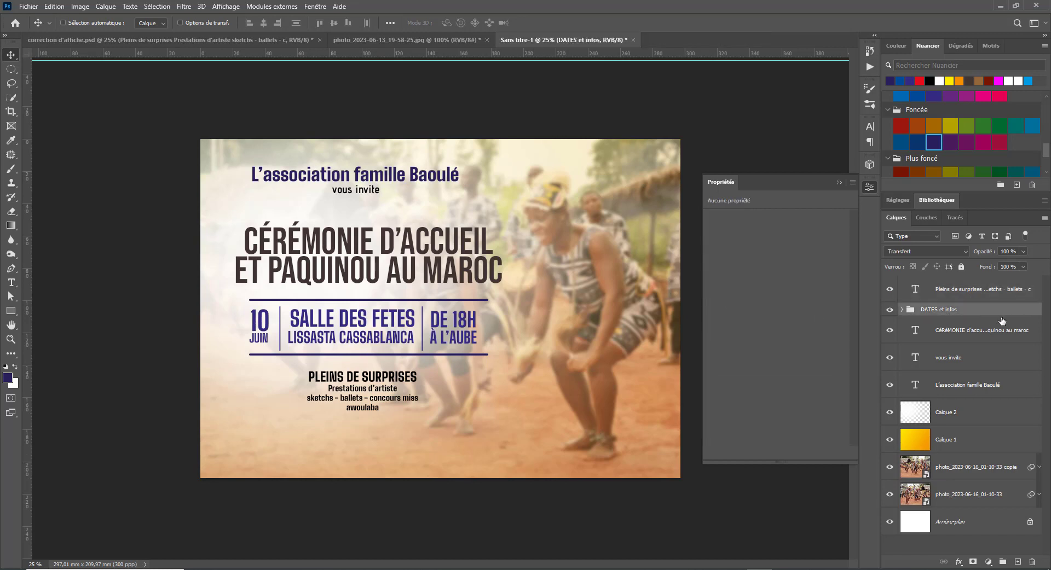
click(970, 336)
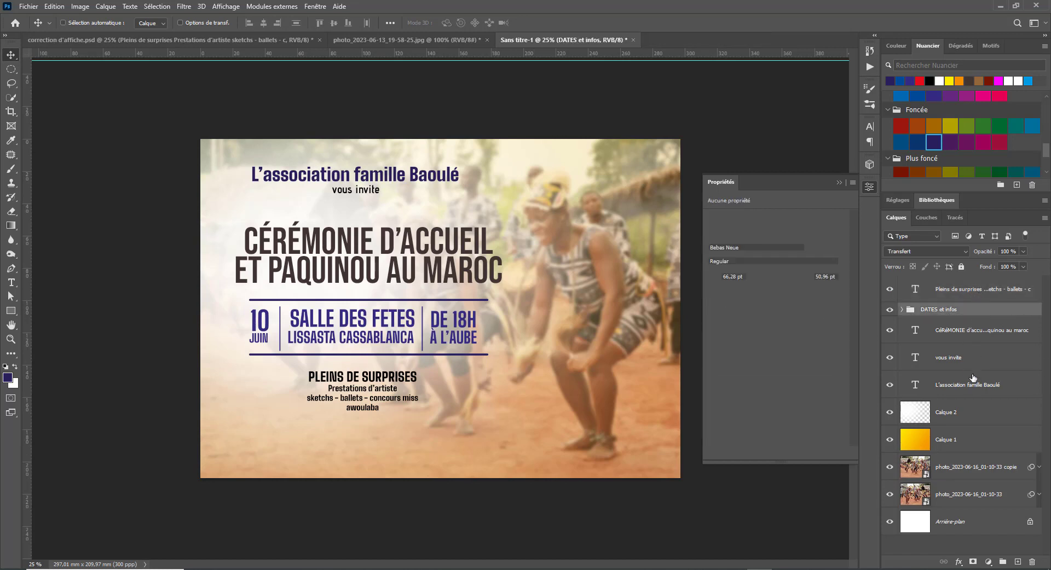
shift+click(973, 385)
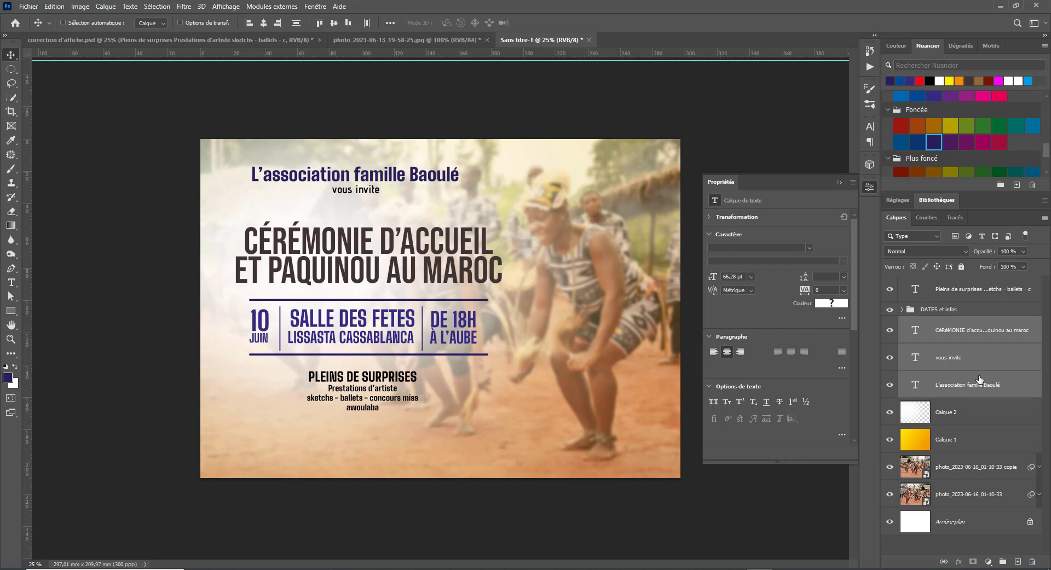
click(264, 23)
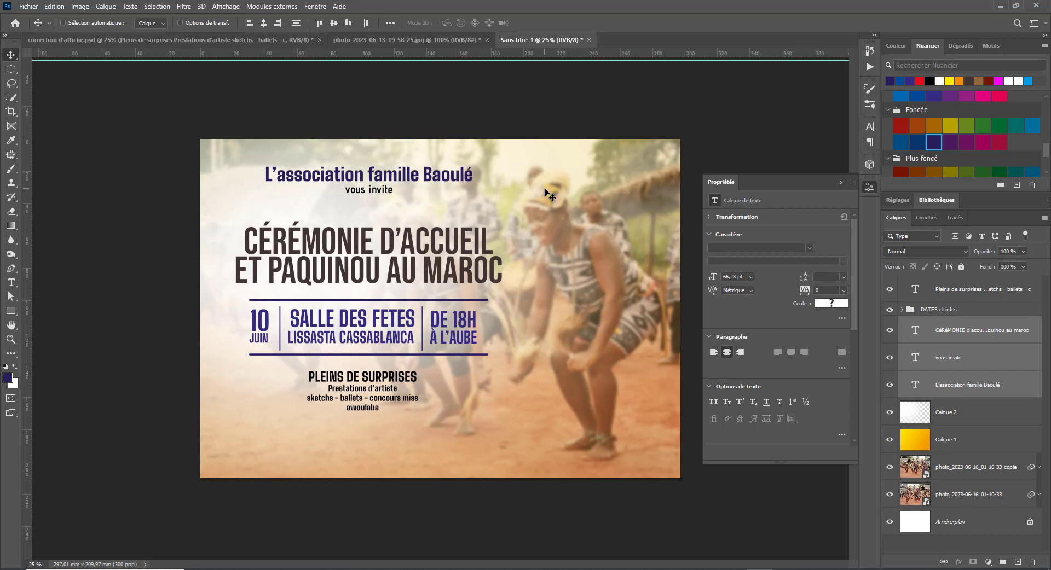
- Review the correction d'affiche and original photo posters, then return to Sans titre-1
click(246, 41)
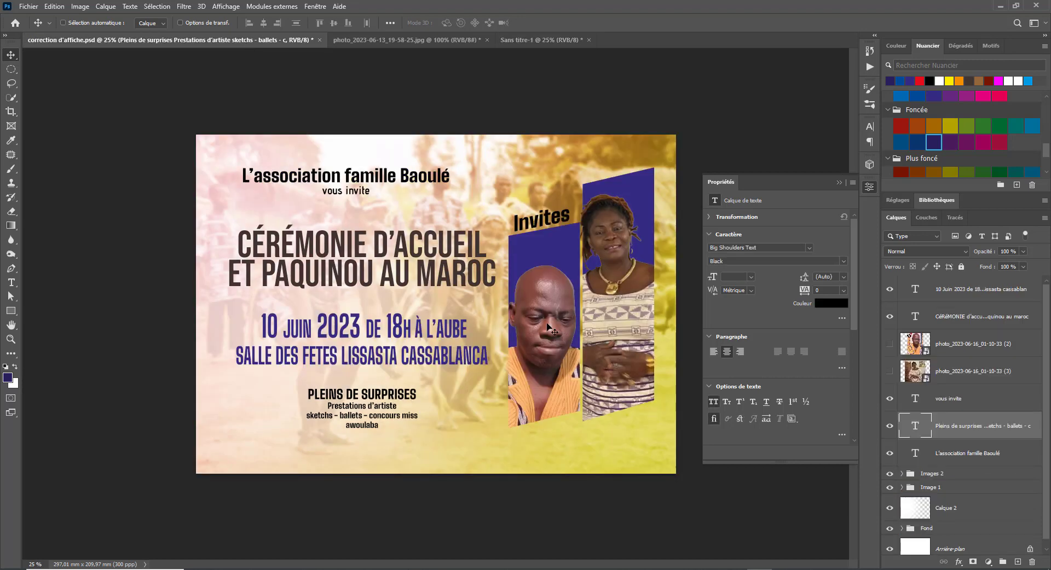
click(428, 37)
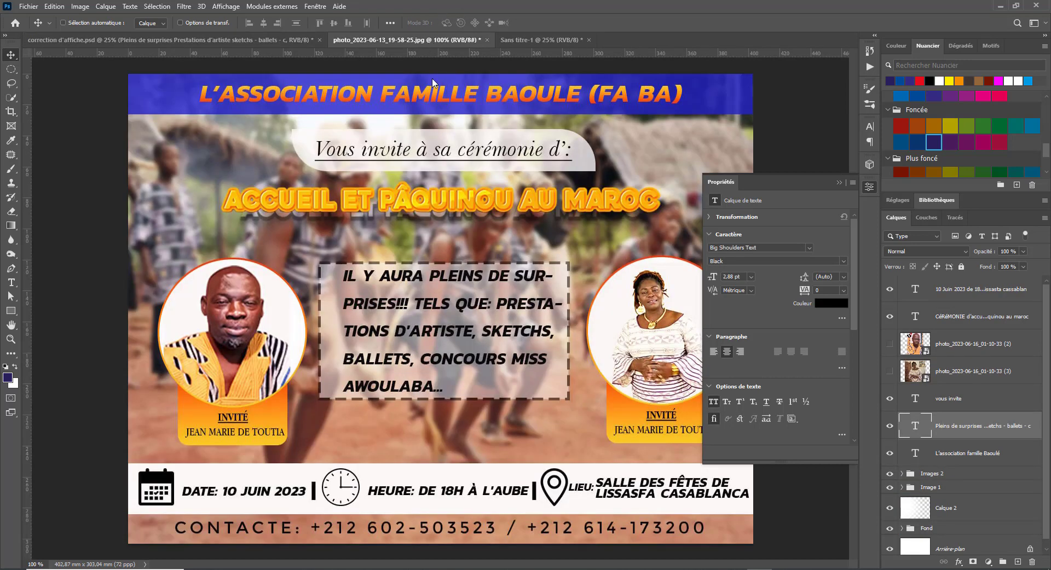
click(238, 40)
click(394, 39)
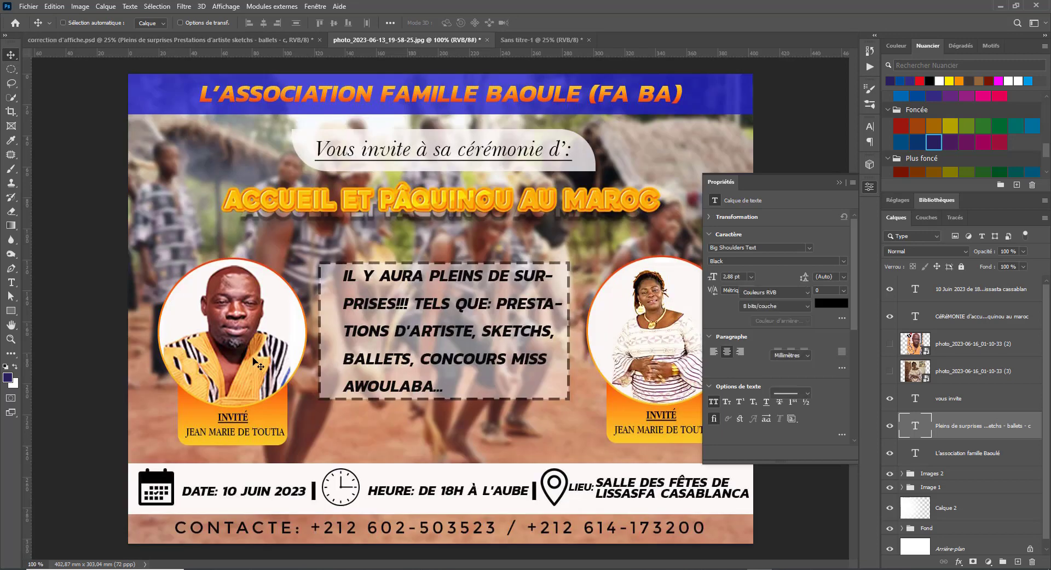
click(842, 188)
click(82, 38)
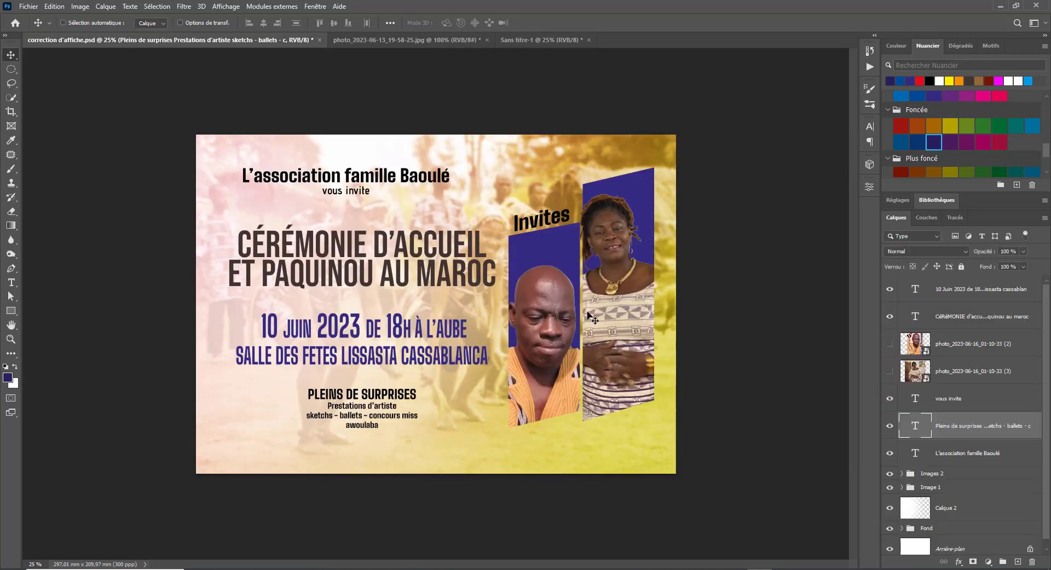
click(526, 42)
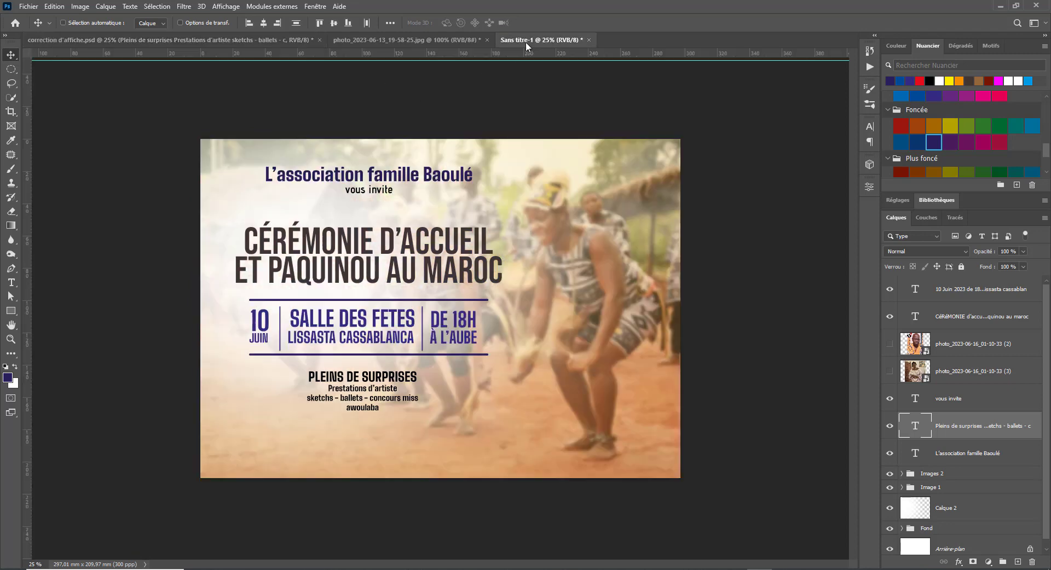
- Move Pleins de surprises below DATES et infos and group the four text layers as 'textes'
click(10, 311)
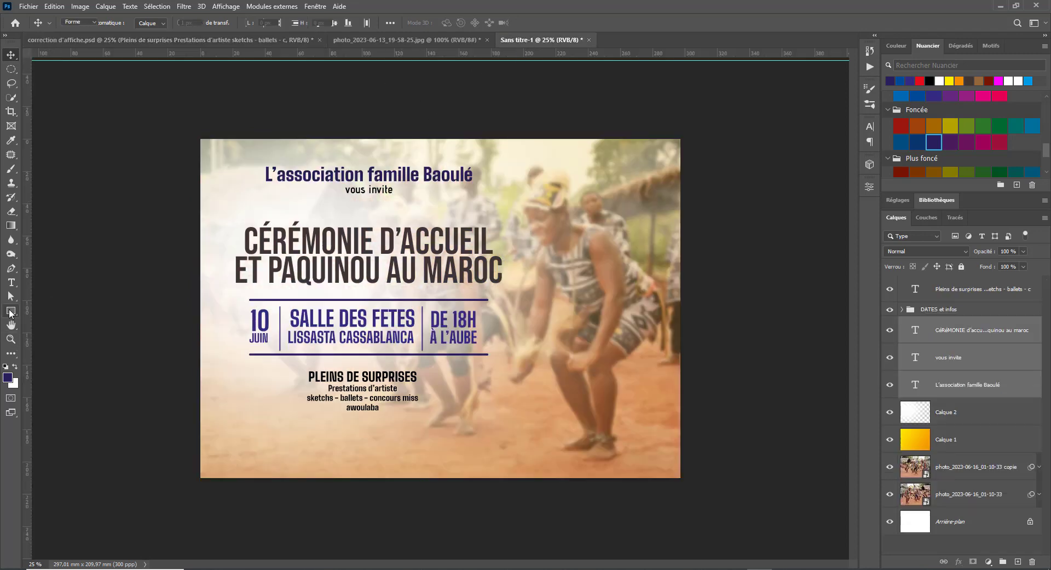
click(978, 299)
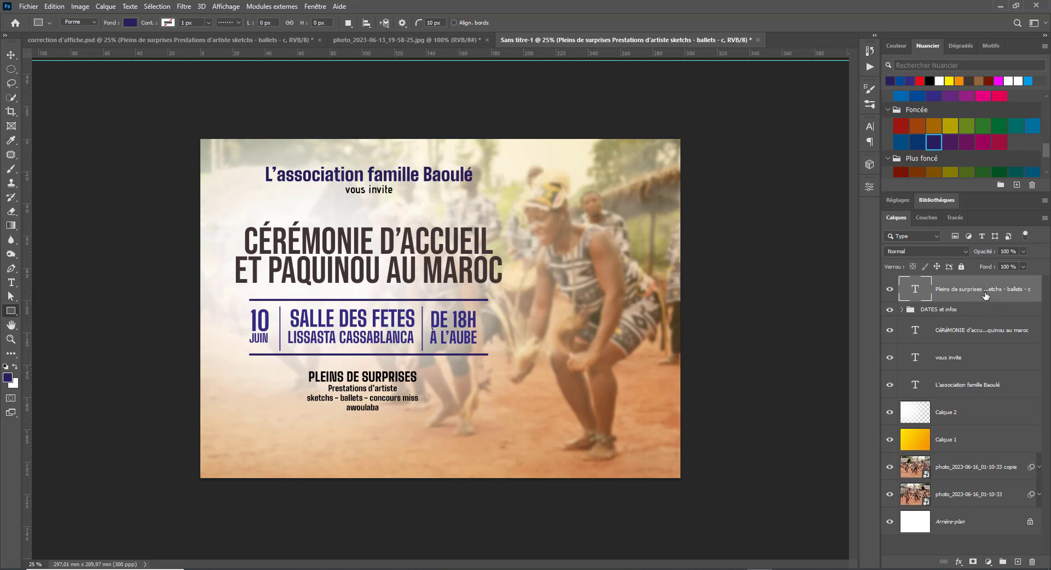
drag(985, 296, 985, 320)
shift+click(987, 387)
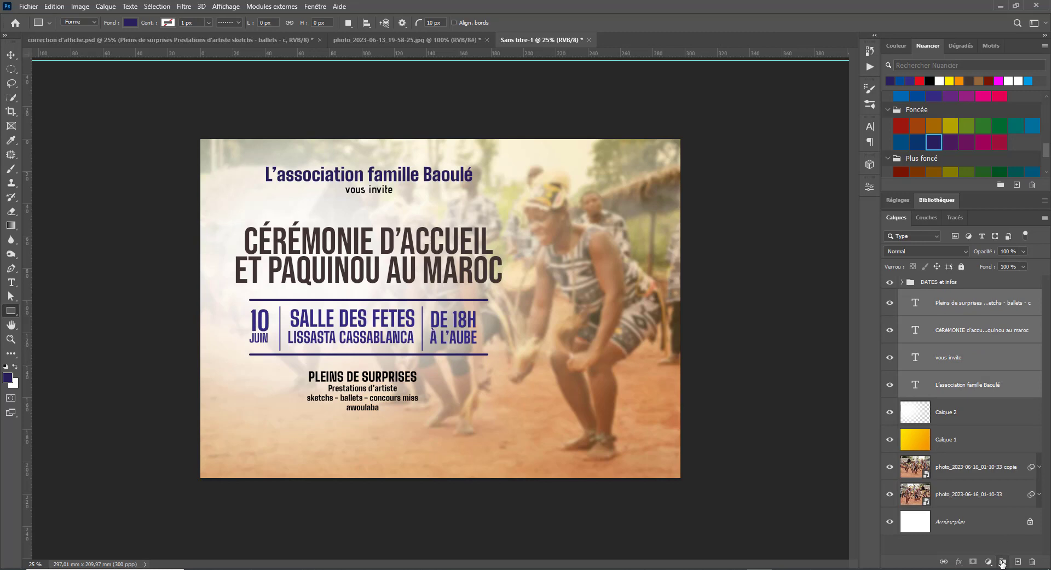
click(1003, 562)
double_click(929, 296)
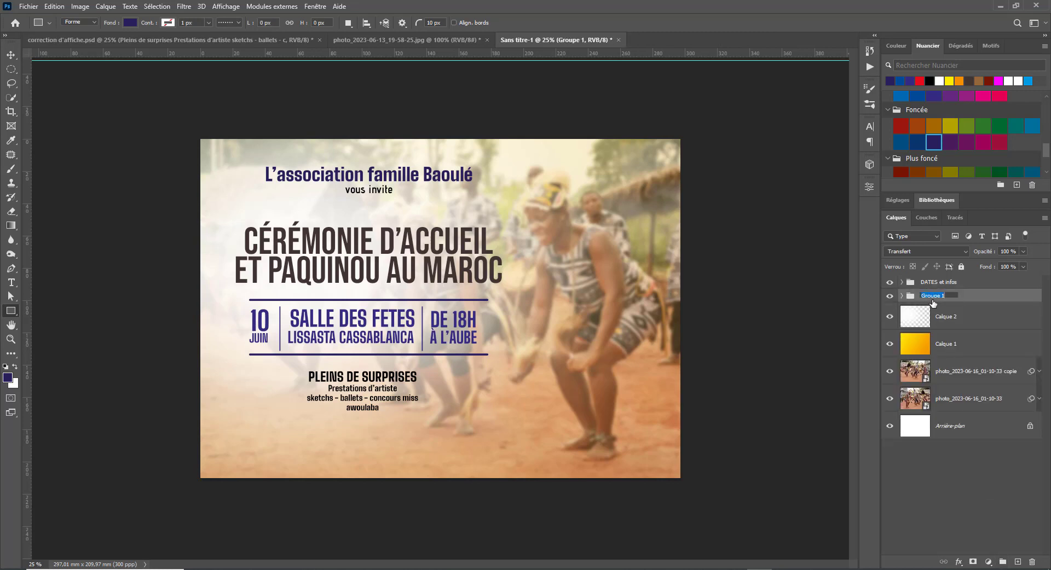
text(textes)
key(Return)
click(971, 484)
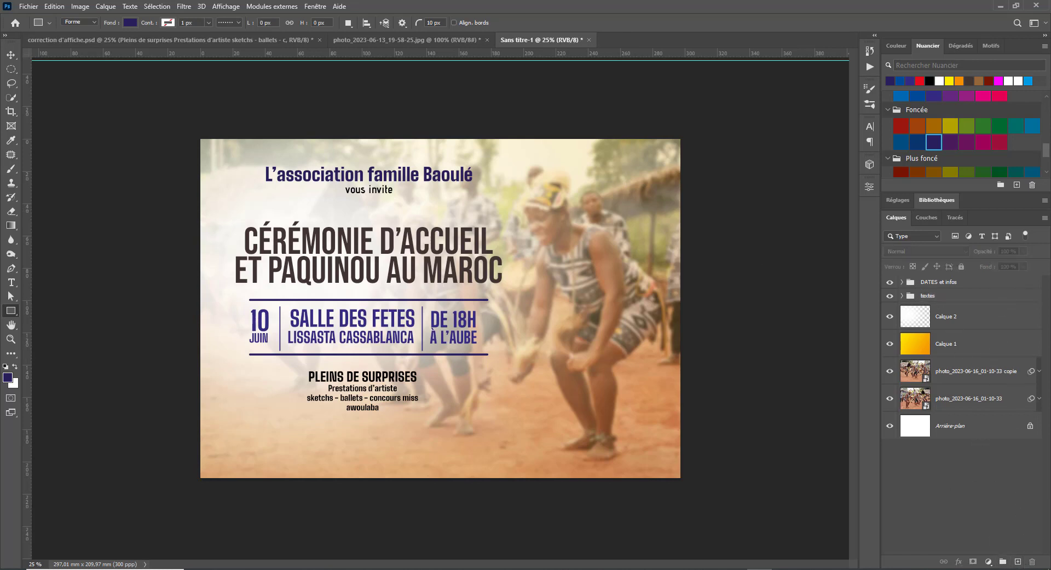
- Create a new empty group named INVITES
click(1002, 562)
double_click(931, 282)
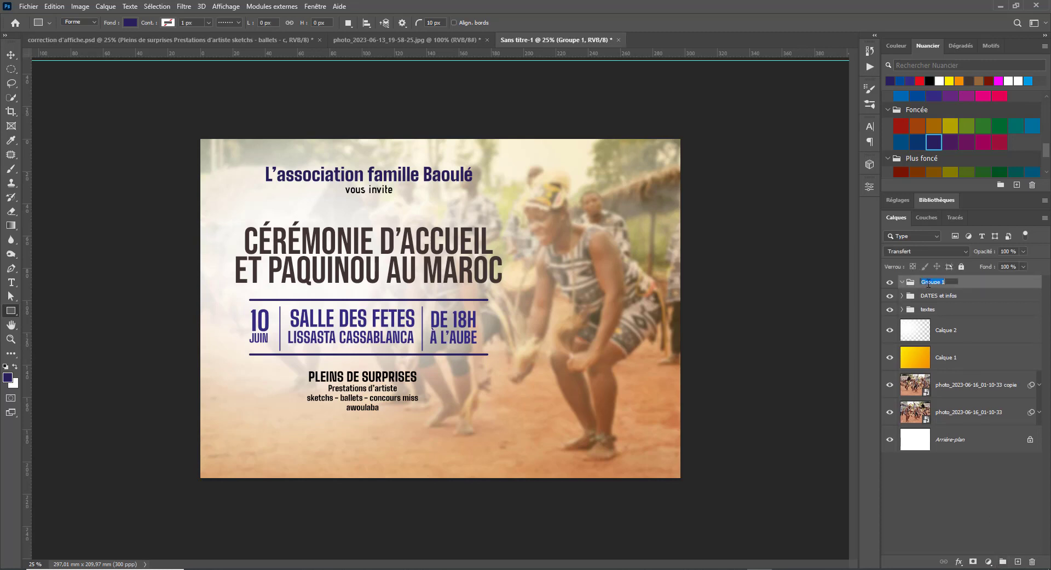
text(INVITES)
key(Return)
- Draw a tall square-cornered rectangle on the right and slant it by lowering its right anchors
drag(518, 165, 595, 450)
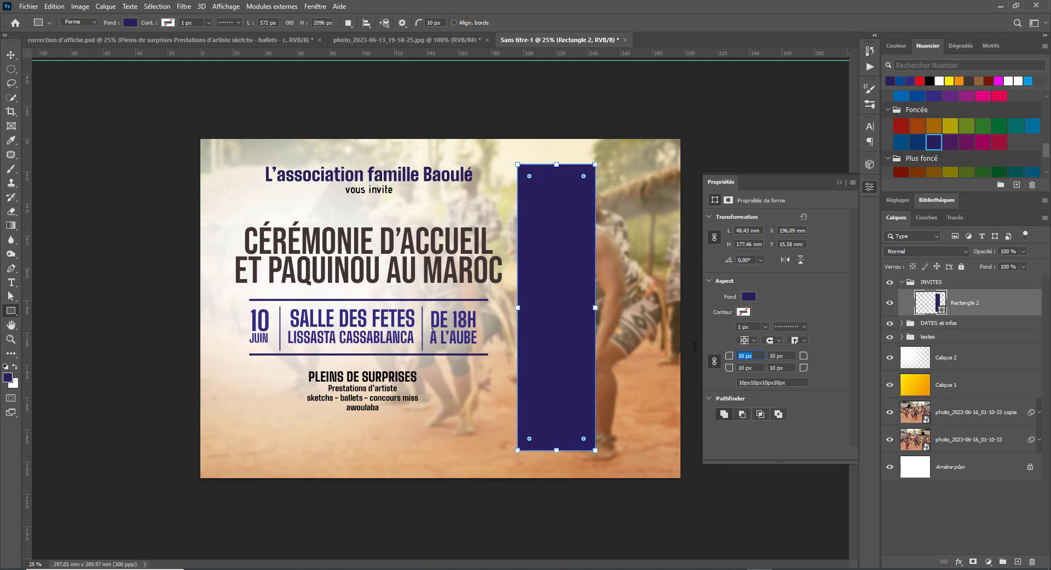
key(Return)
click(11, 298)
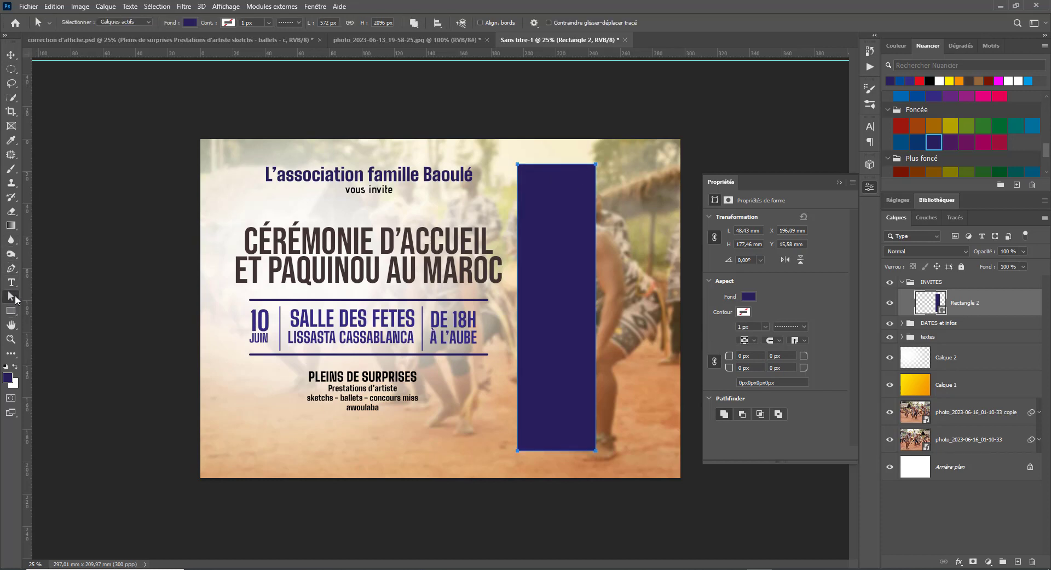
click(627, 178)
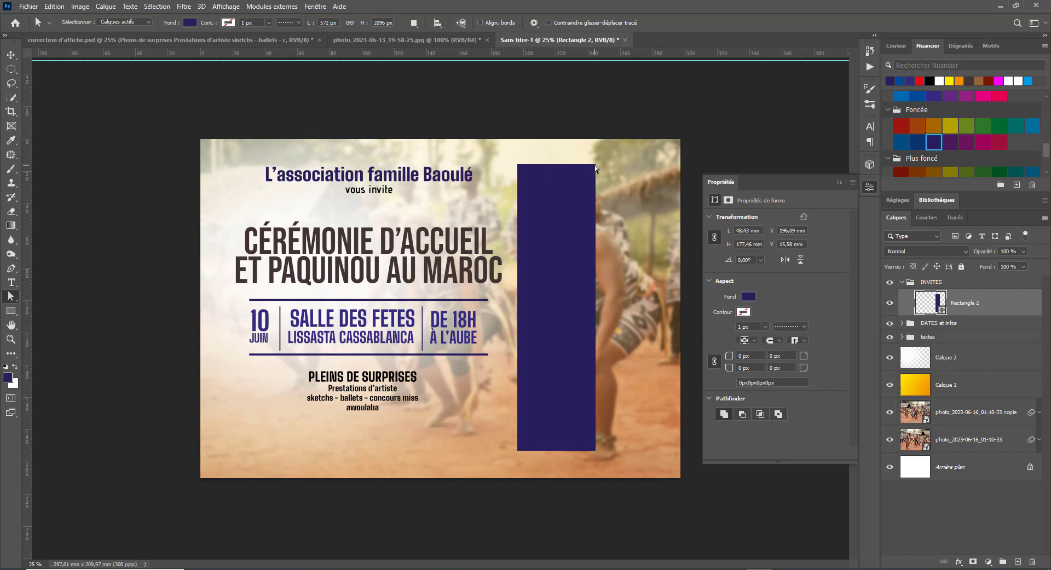
alt+click(596, 166)
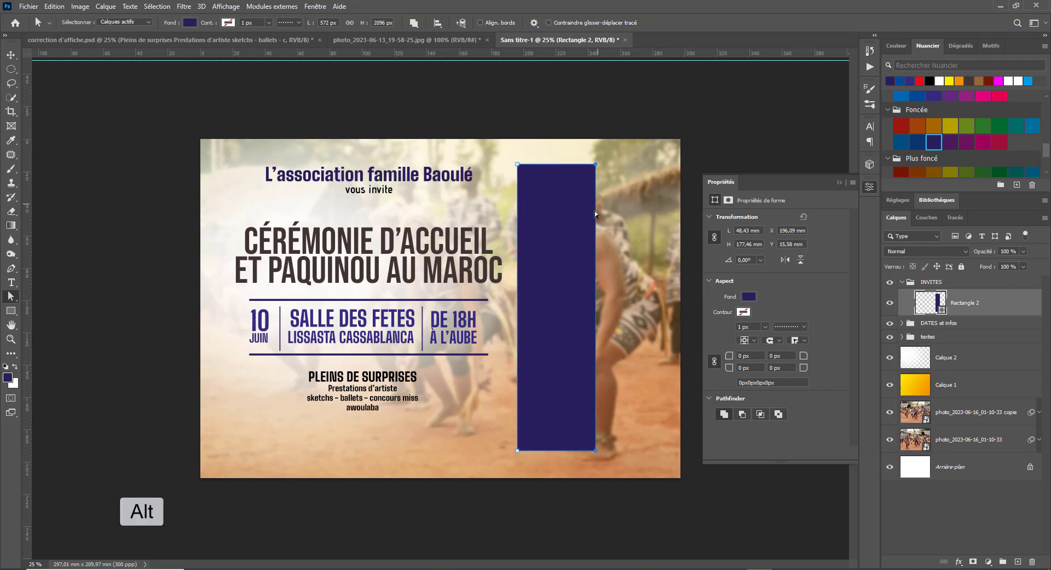
mouse_move(596, 166)
mouse_down()
mouse_move(596, 196)
mouse_move(595, 181)
mouse_up()
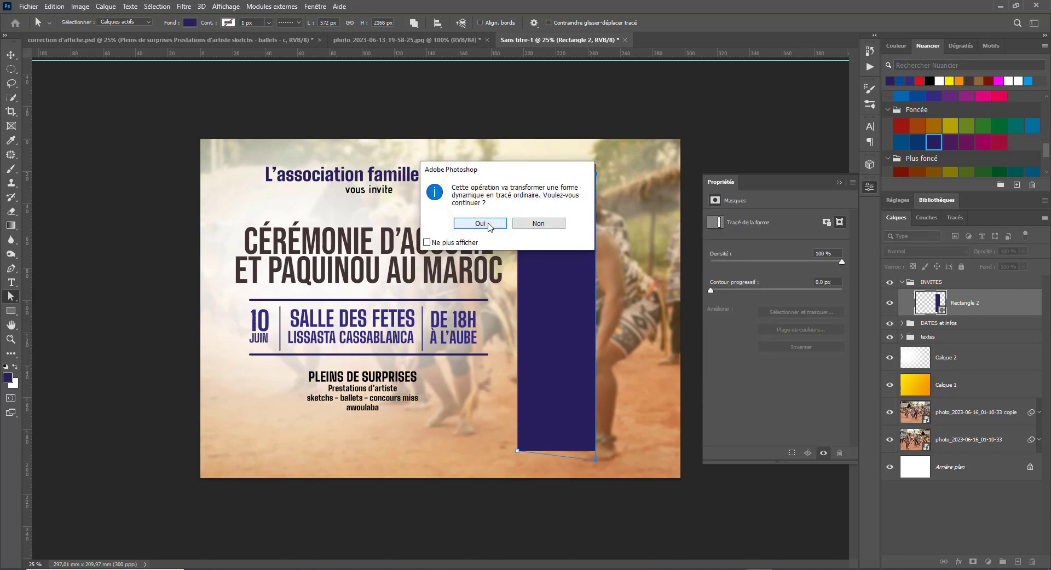
click(480, 223)
- Nudge the slanted panel up-left and shorten it from the top edge
click(11, 56)
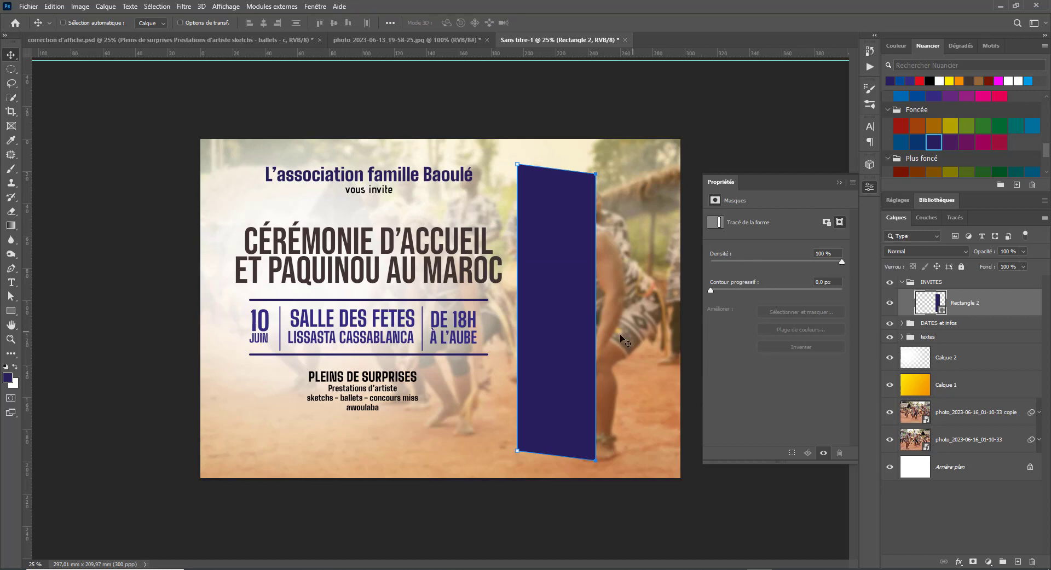
drag(561, 329, 552, 322)
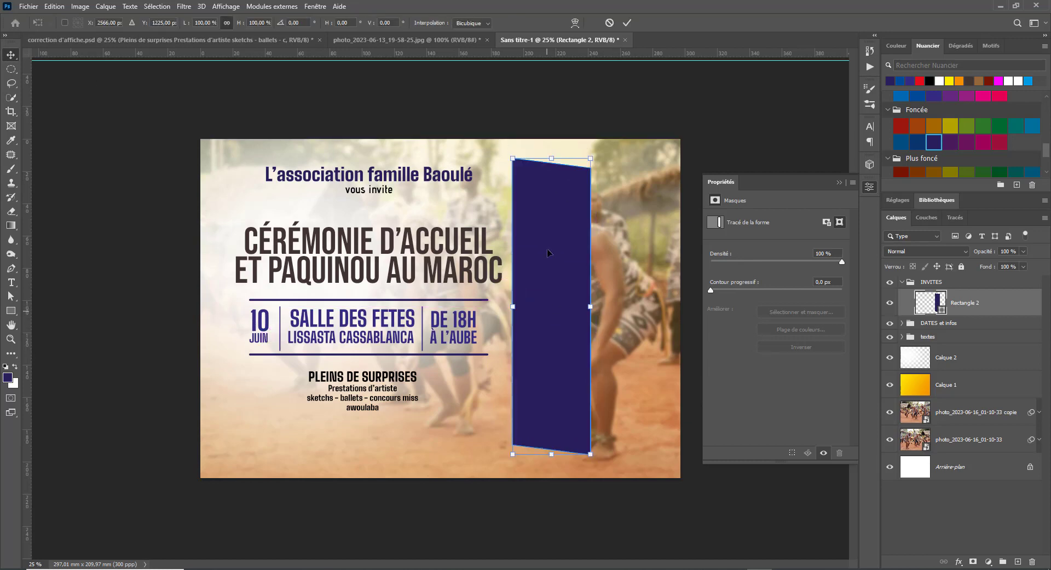
key(ctrl+t)
drag(550, 175, 556, 262)
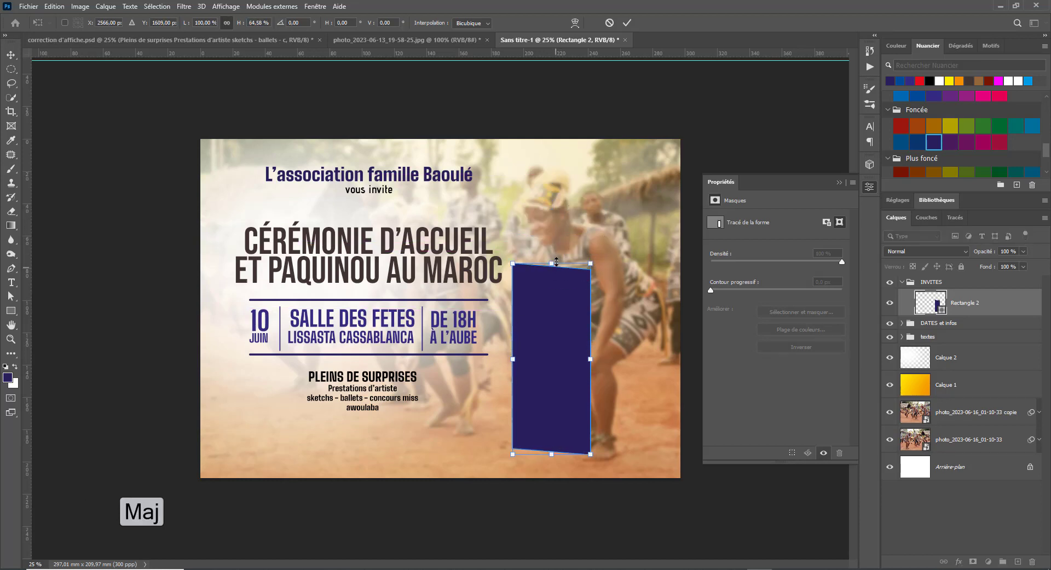
- Duplicate the panel to its right and make the copy taller
key(Return)
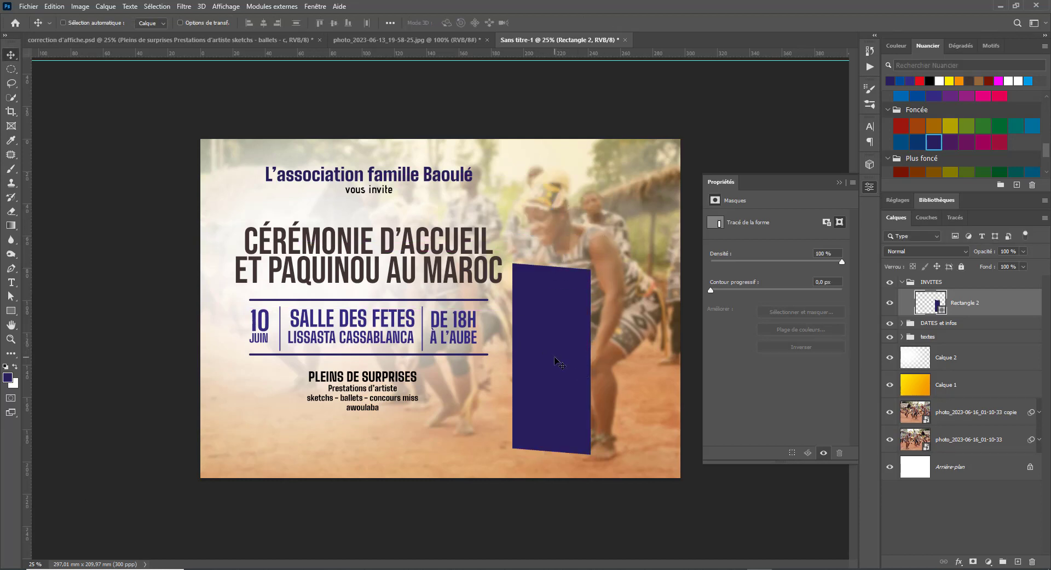
drag(553, 359, 642, 364)
key(ctrl+t)
mouse_move(636, 264)
mouse_down()
mouse_move(633, 174)
mouse_move(632, 269)
mouse_up()
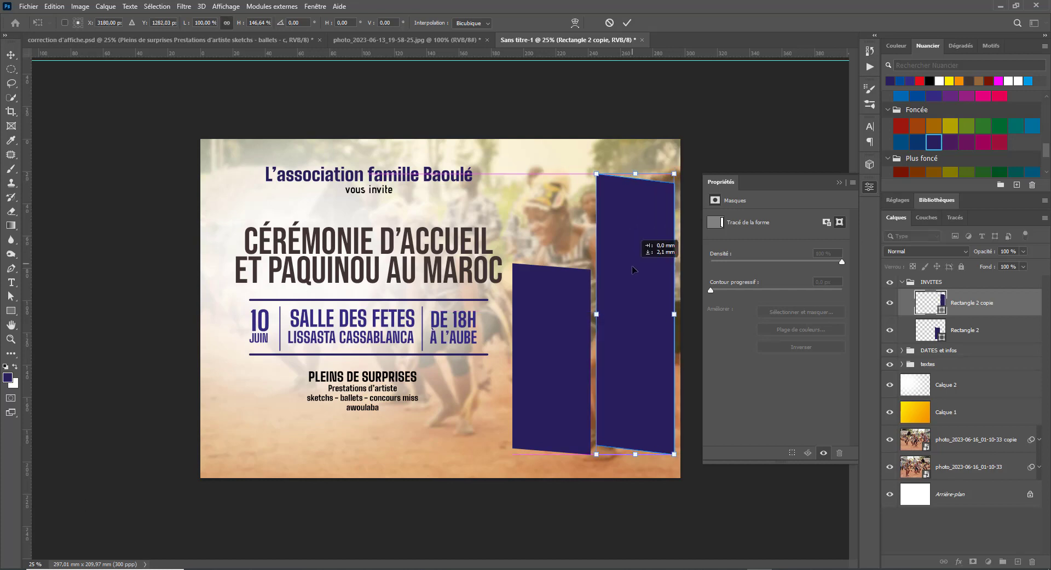
key(Return)
- Raise the bottom edge of both panels together and close the shape properties panel
shift+click(994, 335)
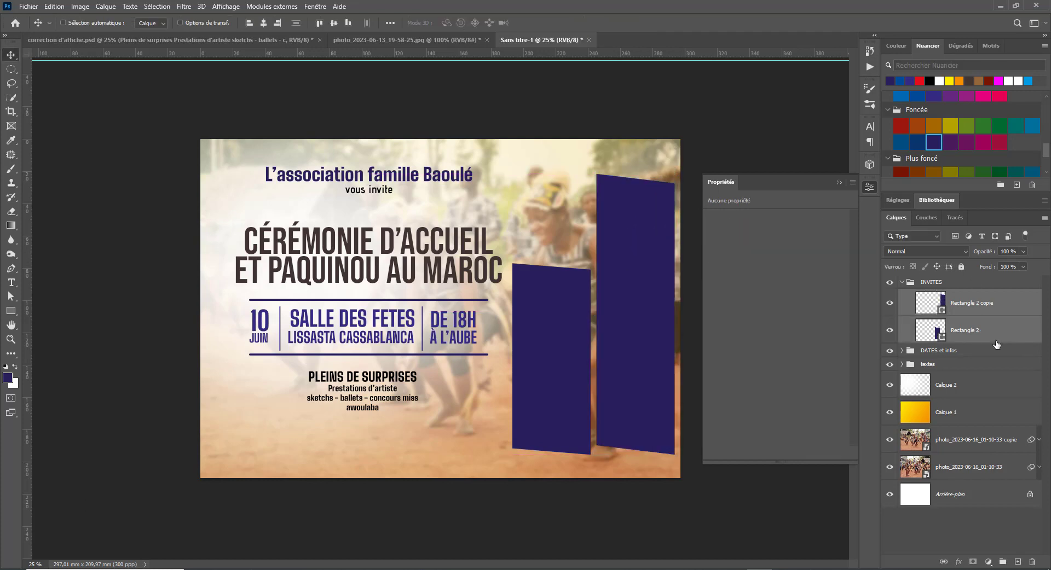
key(ctrl+t)
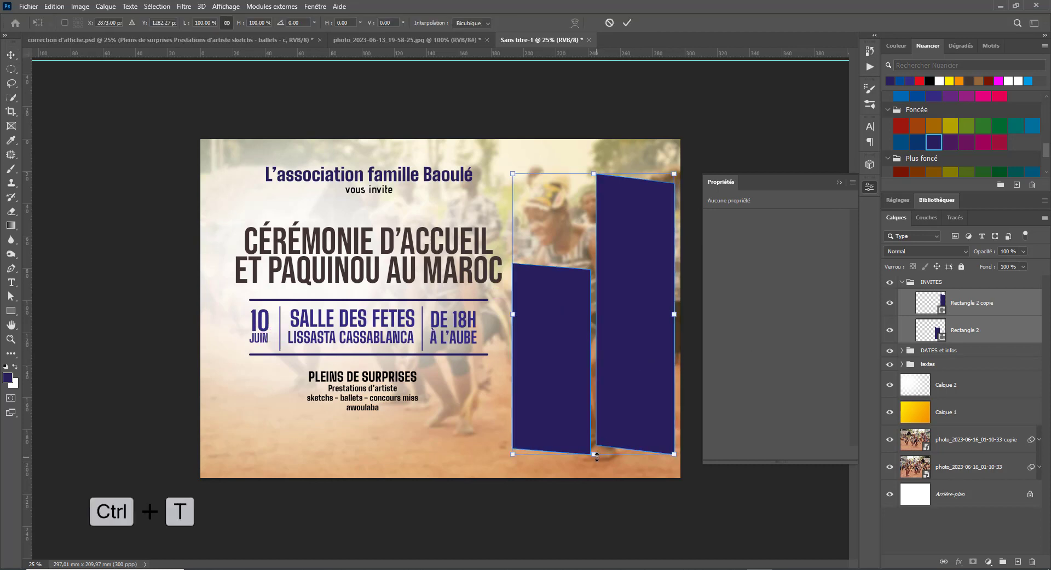
drag(599, 453, 591, 434)
key(Return)
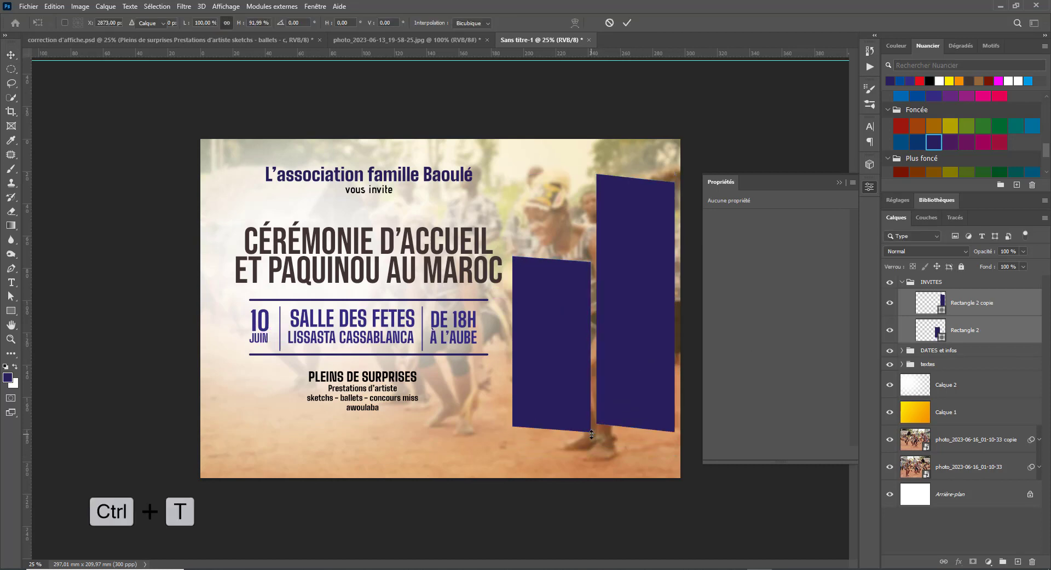
click(838, 183)
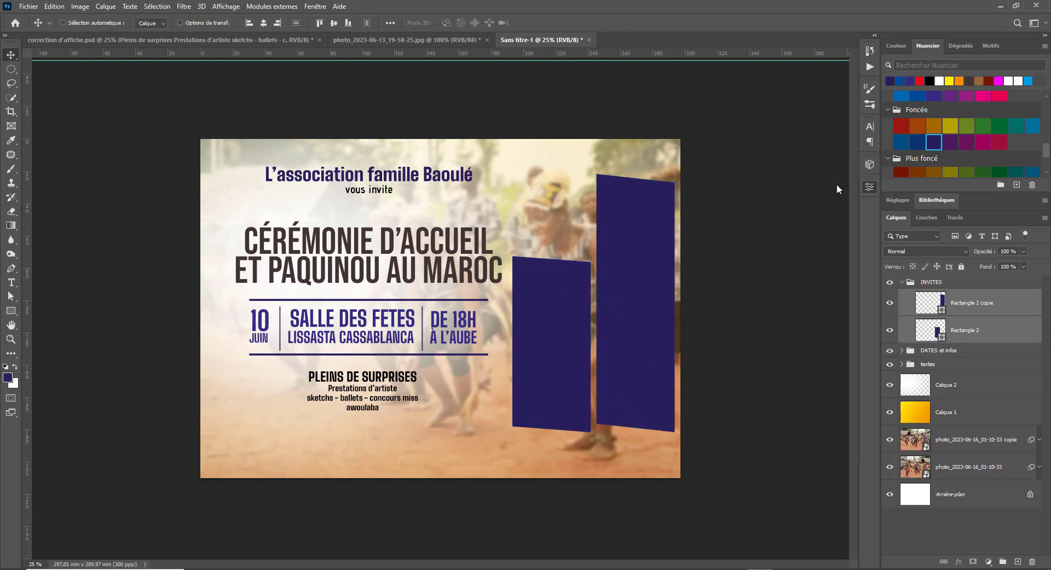
- Place the first guest's photo on the poster, shrinking it and moving it right and up
key(alt+Tab)
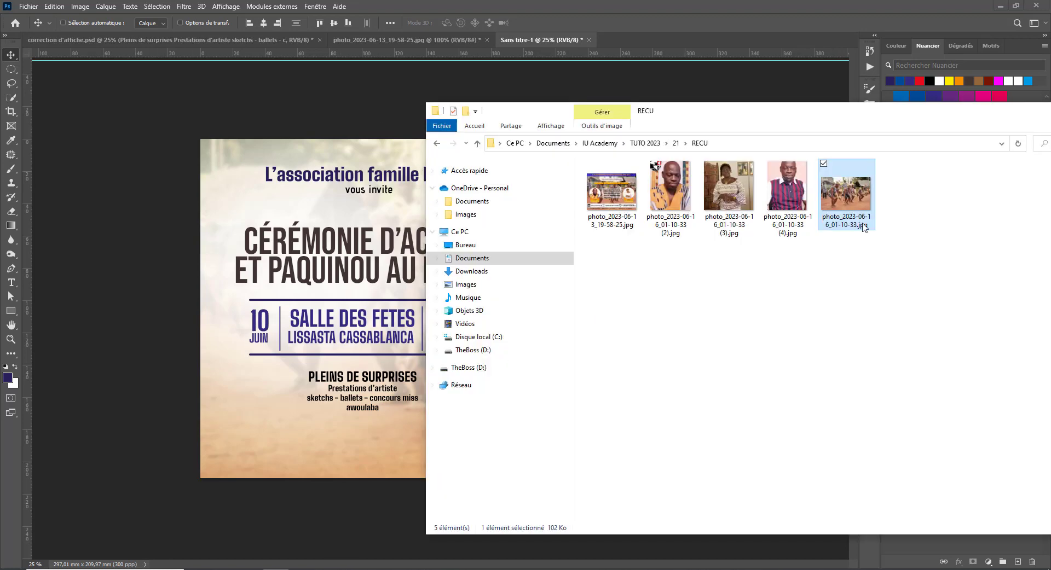
click(670, 188)
drag(671, 188, 323, 415)
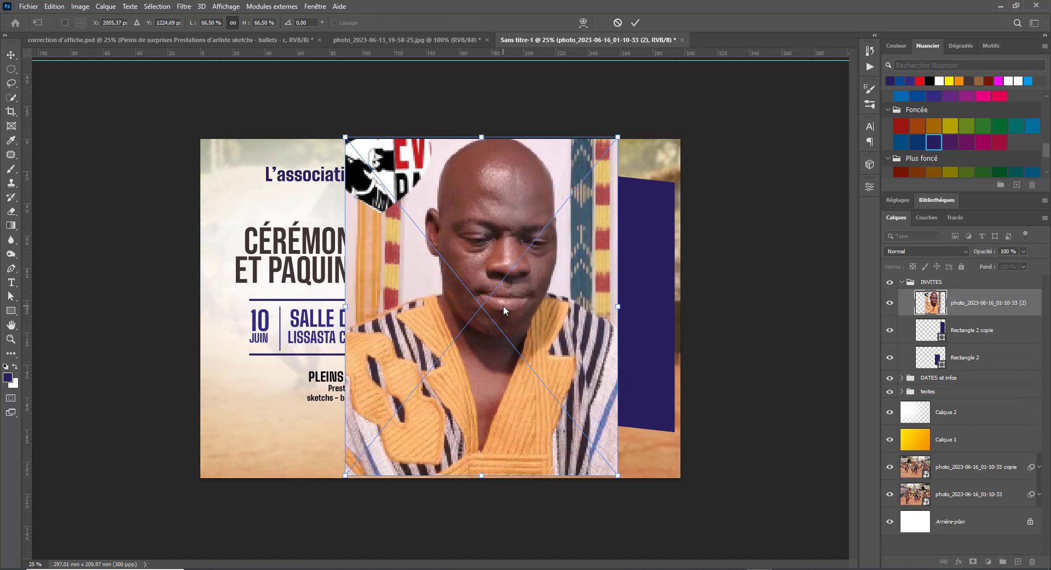
key(Return)
key(ctrl+t)
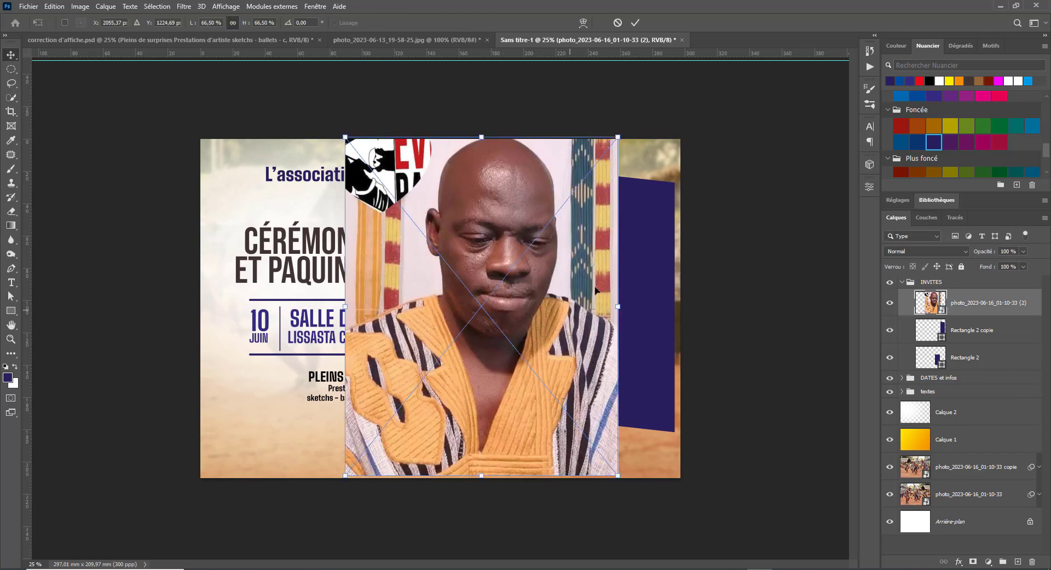
drag(618, 138, 546, 227)
drag(480, 315, 521, 291)
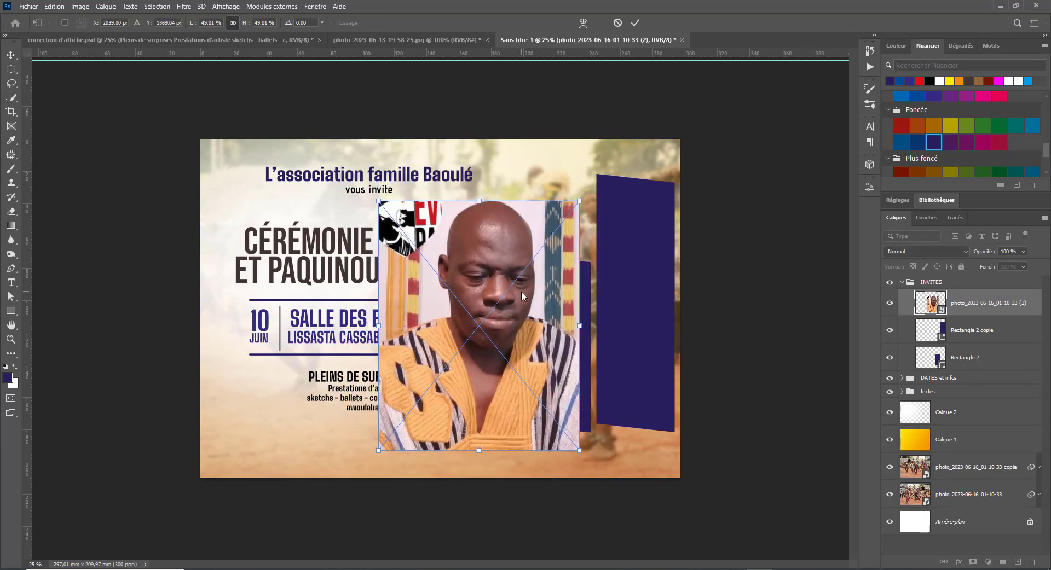
key(Return)
- Cut the man out onto his own layer, hide the original photo, and stack him between the panels
click(10, 100)
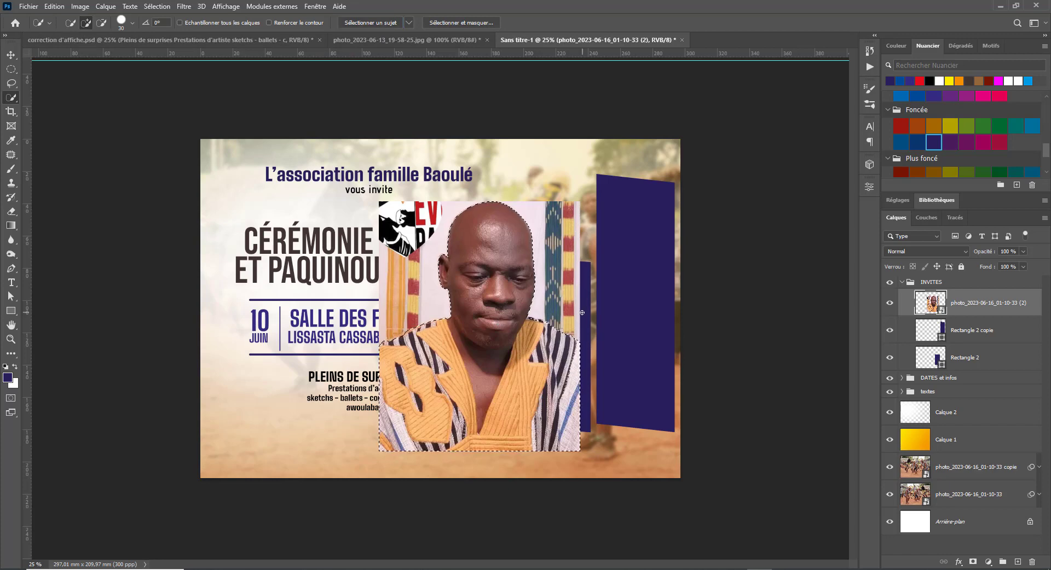
key(ctrl+j)
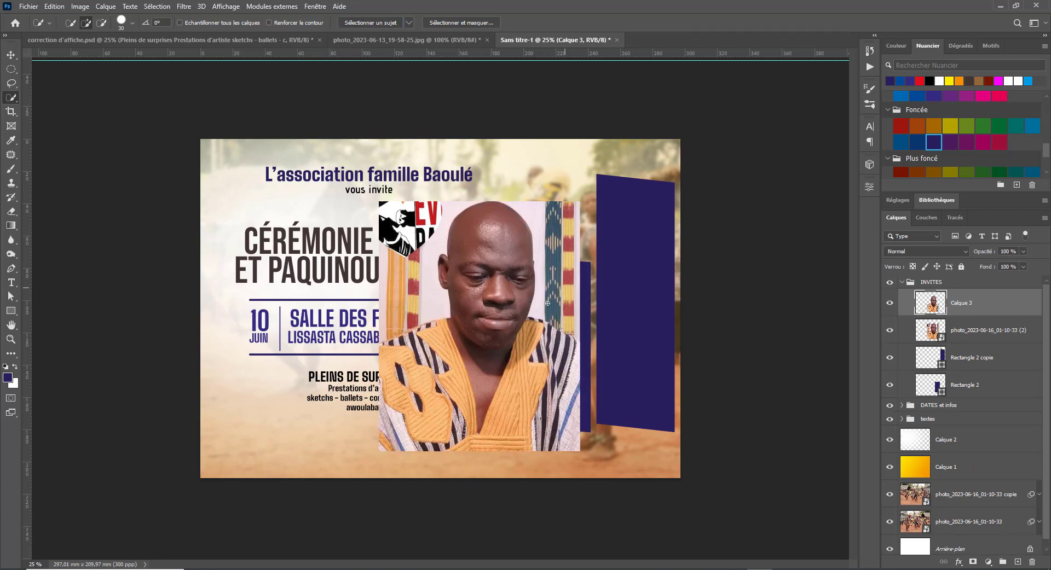
click(888, 330)
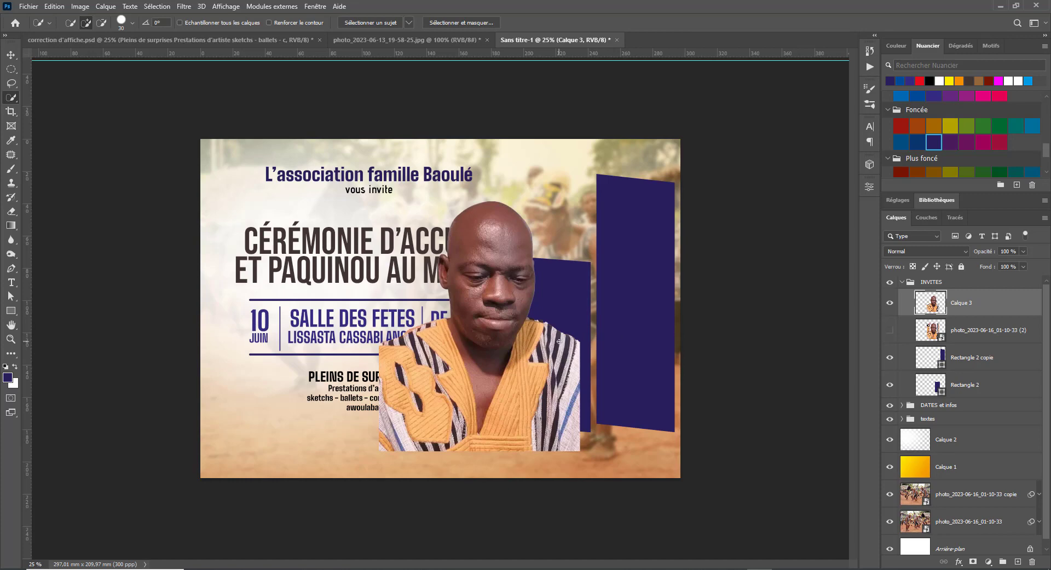
drag(977, 322, 979, 383)
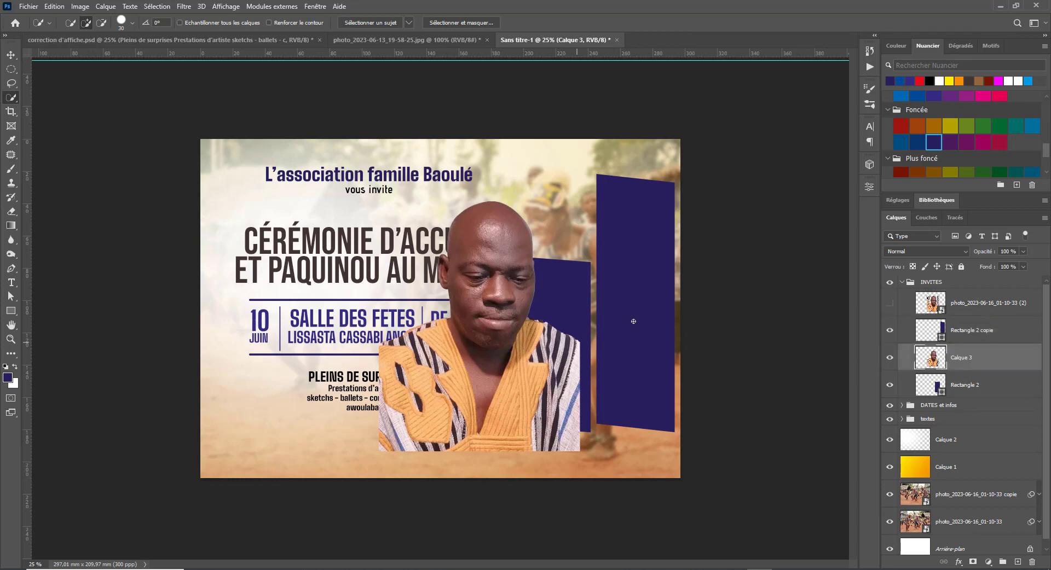
- Scale the cut-out man to about 64% and position him over the left blue panel
key(ctrl+t)
drag(380, 201, 451, 291)
drag(542, 374, 567, 363)
key(Return)
key(w)
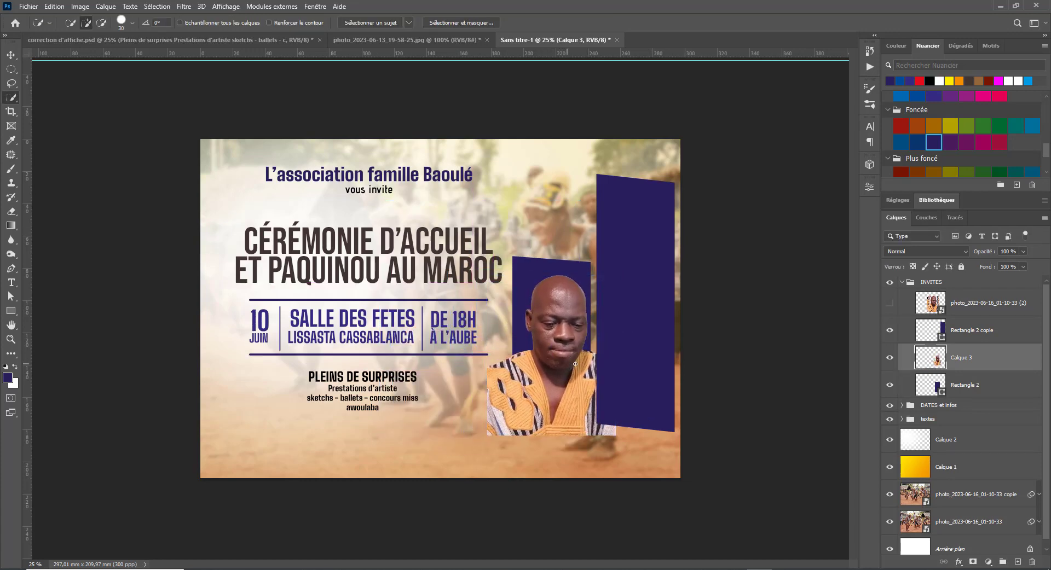
key(v)
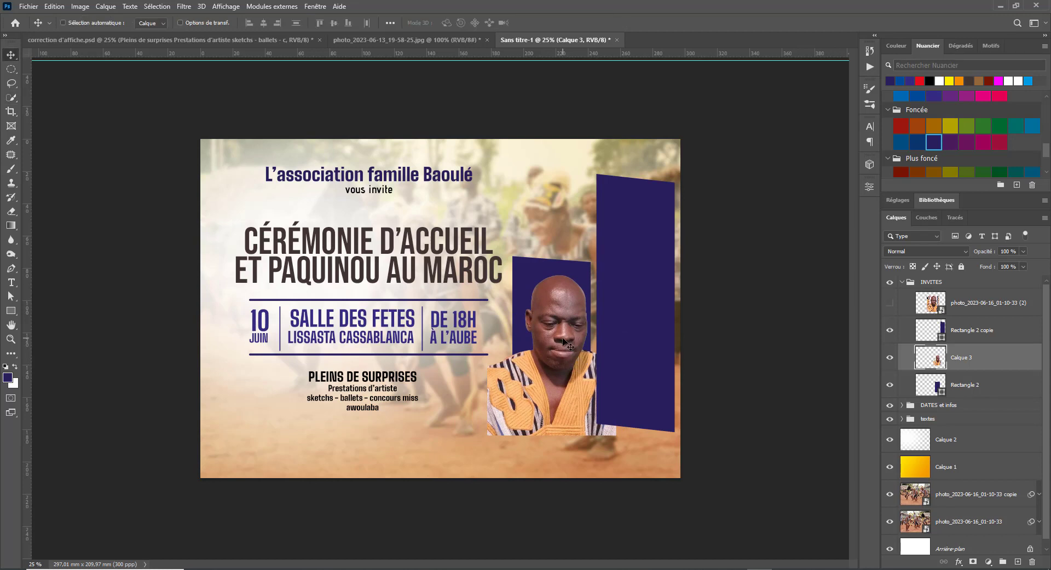
mouse_move(563, 338)
mouse_down()
mouse_move(530, 337)
mouse_move(543, 340)
mouse_up()
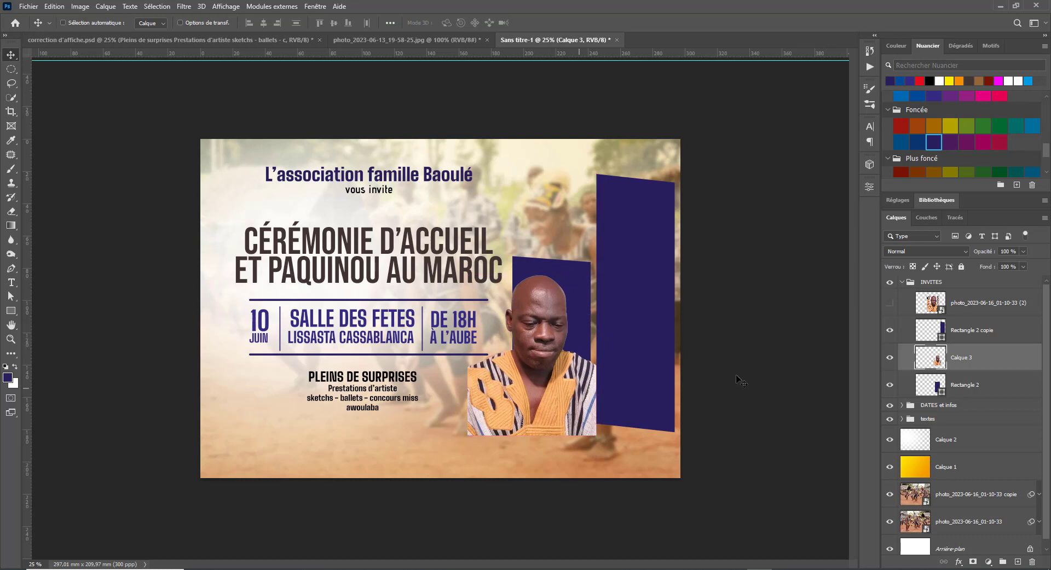
- Clip Calque 3 to Rectangle 2, duplicate it, and mask out the overflowing shirt on the copy
alt+click(995, 368)
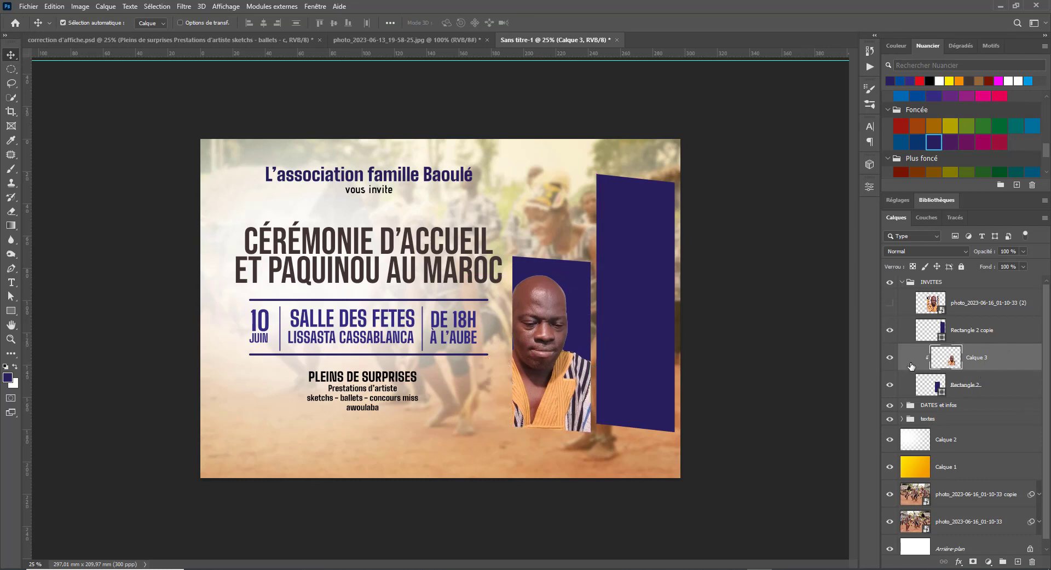
key(ctrl+j)
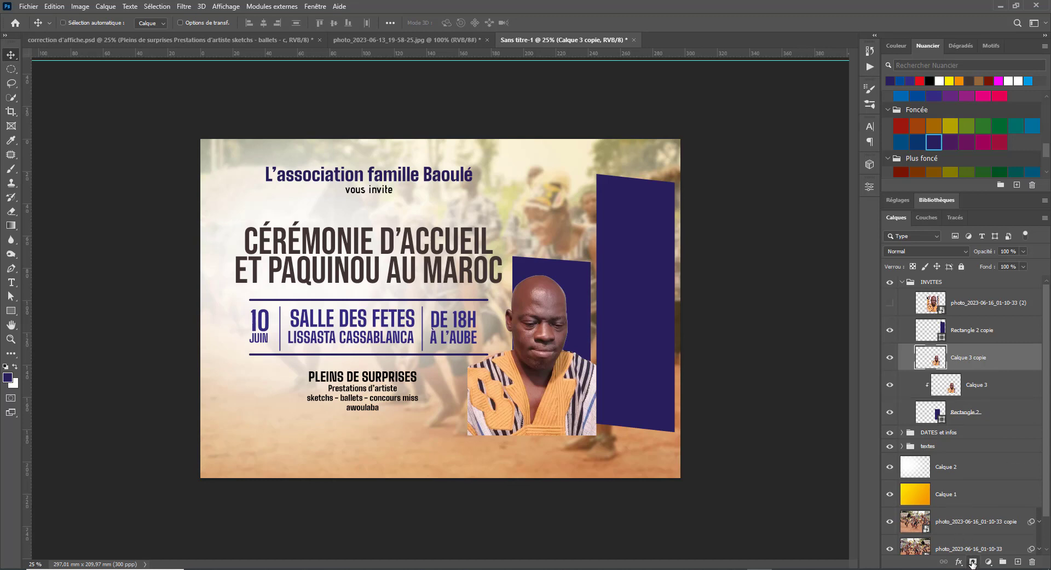
click(972, 562)
key(e)
mouse_move(498, 377)
mouse_down()
mouse_move(493, 411)
mouse_move(482, 378)
mouse_move(522, 396)
mouse_move(461, 431)
mouse_move(443, 416)
mouse_move(472, 438)
mouse_move(591, 443)
mouse_move(592, 406)
mouse_up()
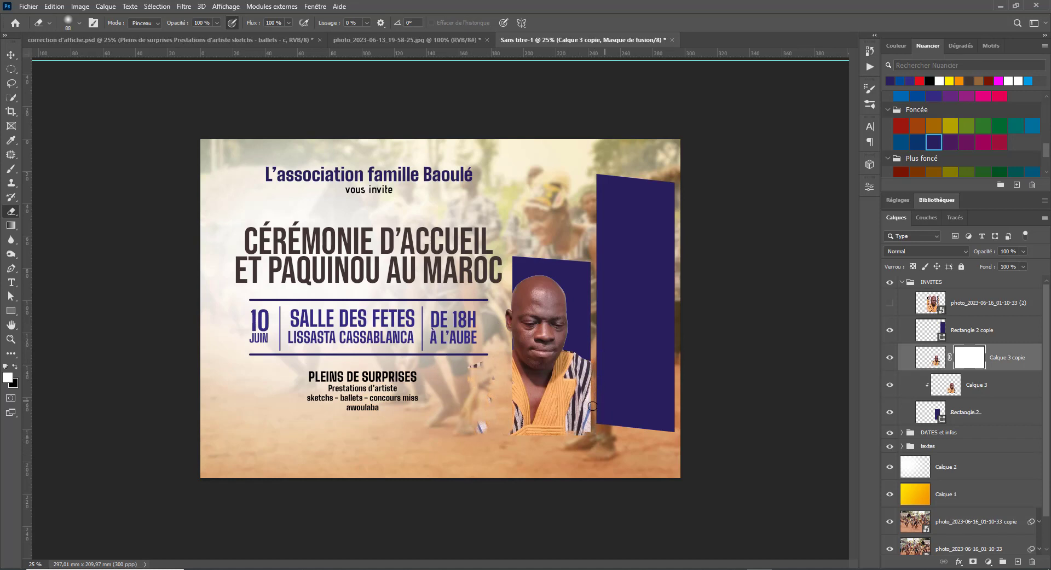
mouse_move(540, 440)
mouse_down()
mouse_move(558, 429)
mouse_move(491, 388)
mouse_up()
- Shift both portrait layers slightly right and erase a thin sliver past the right edge on the mask
click(10, 54)
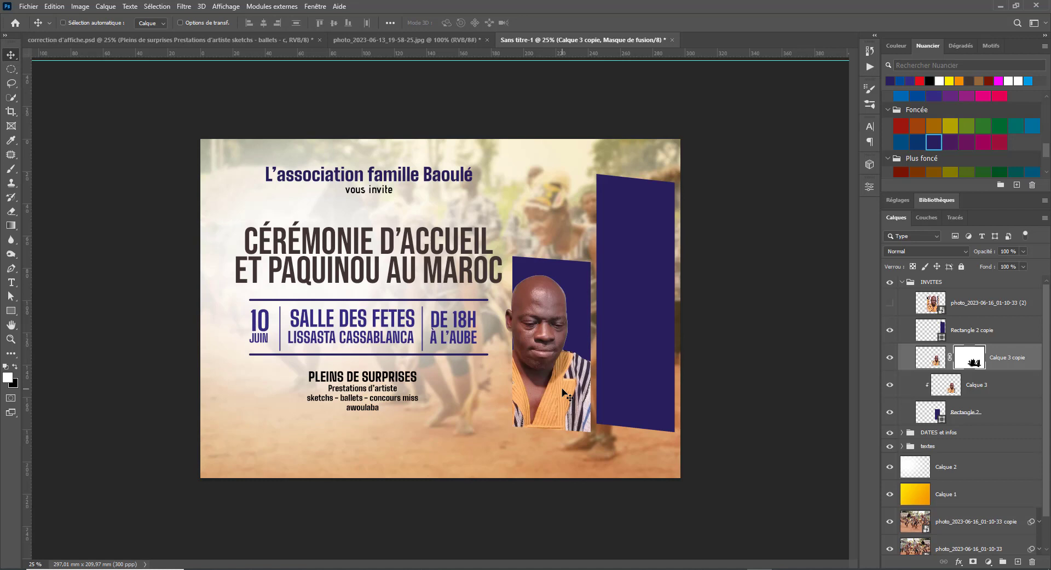
shift+click(998, 393)
drag(550, 365, 576, 375)
click(974, 365)
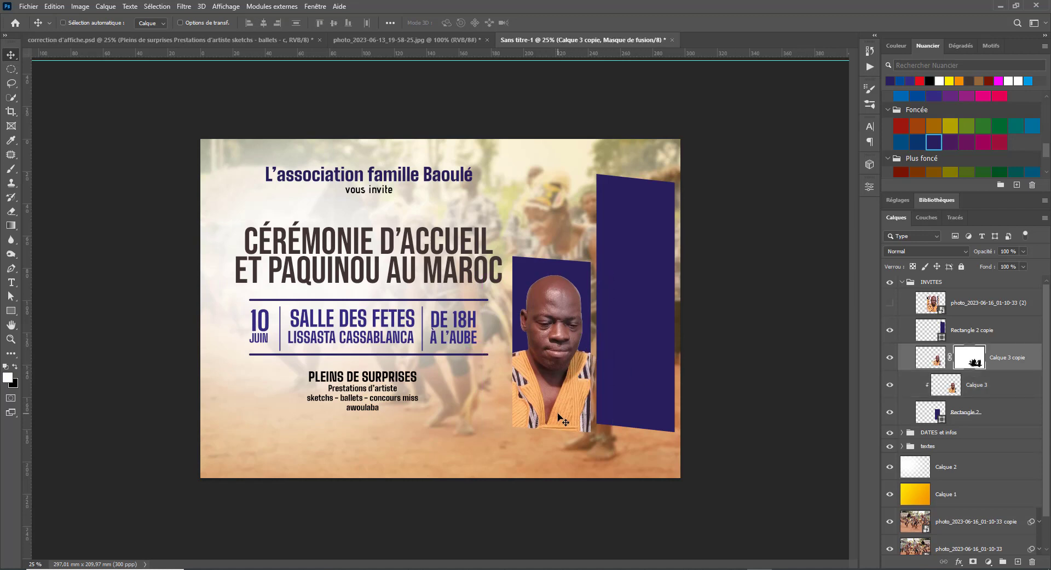
key(d)
key(e)
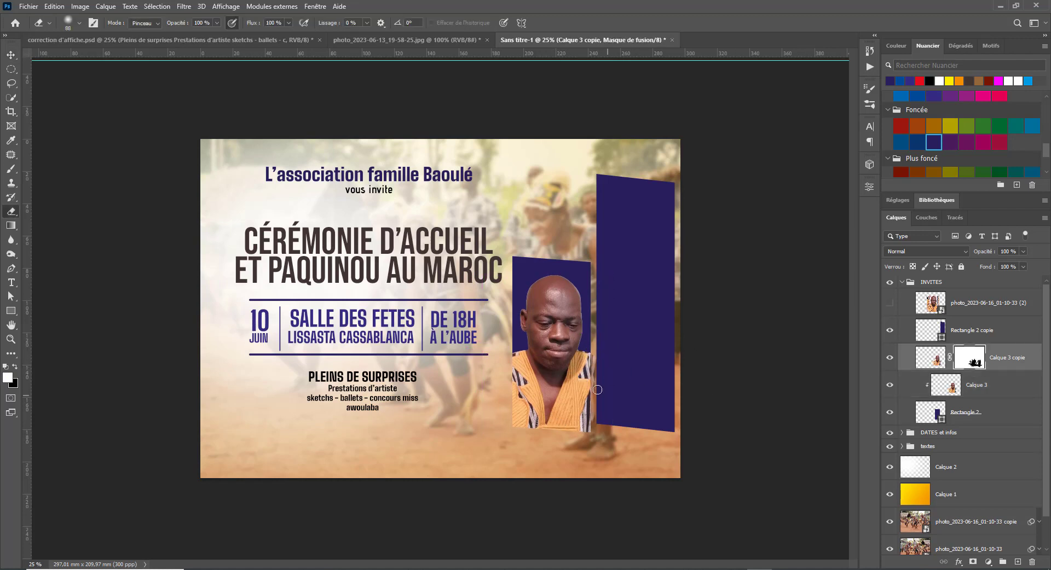
drag(582, 443, 582, 421)
key(v)
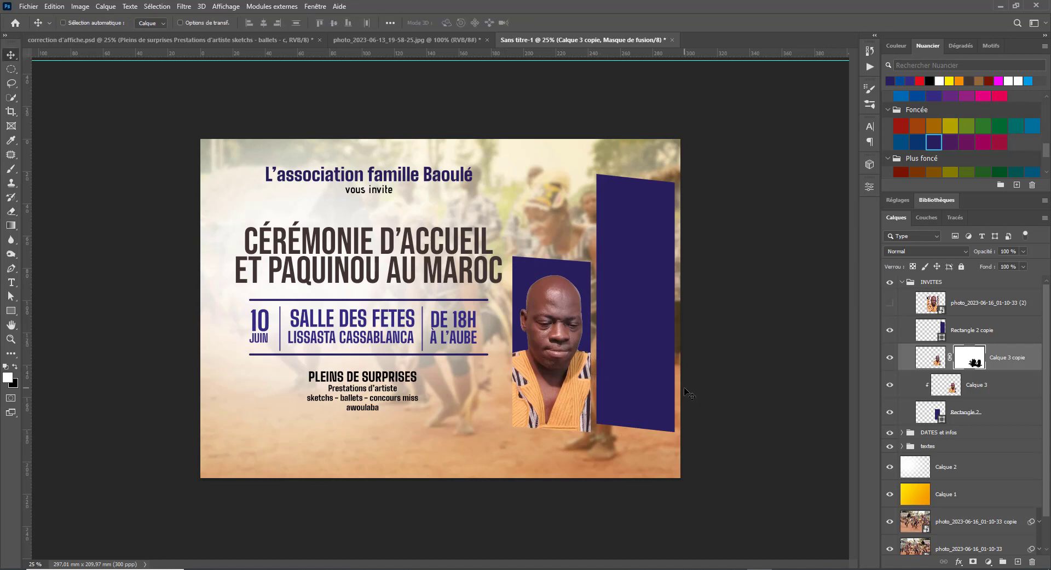
click(985, 418)
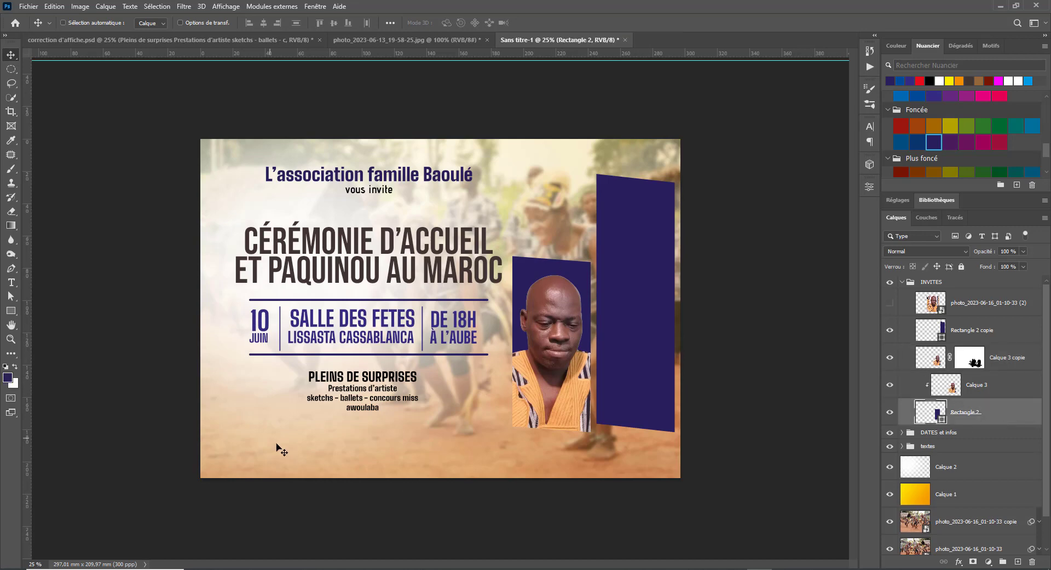
click(276, 569)
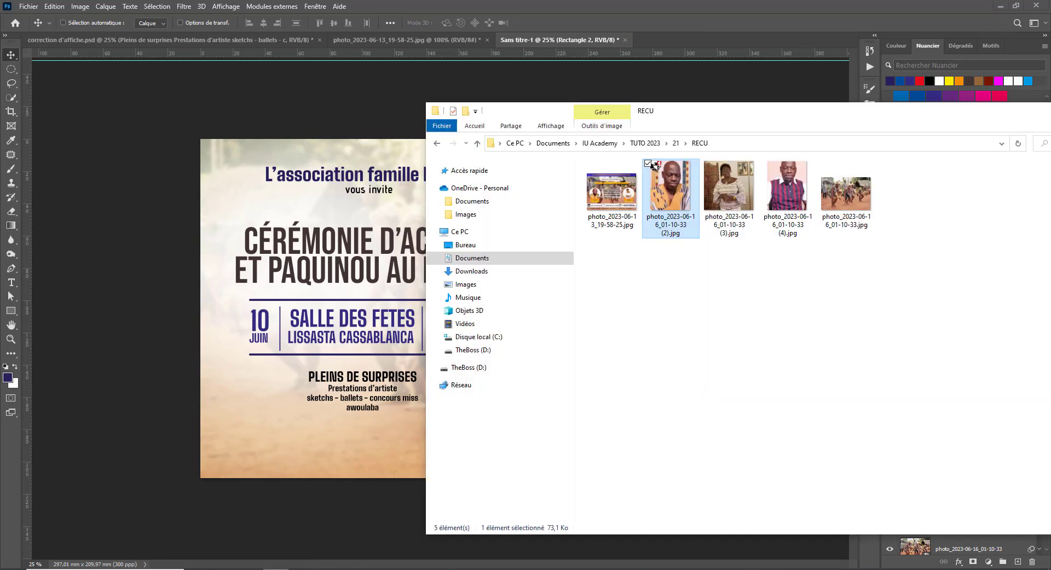
drag(845, 193, 378, 395)
drag(585, 294, 637, 304)
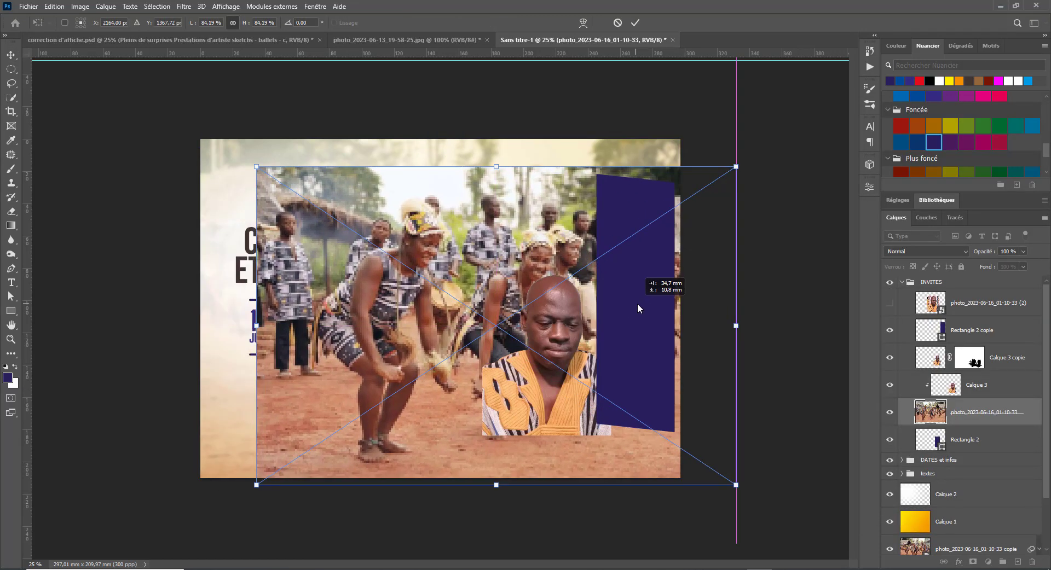
key(Return)
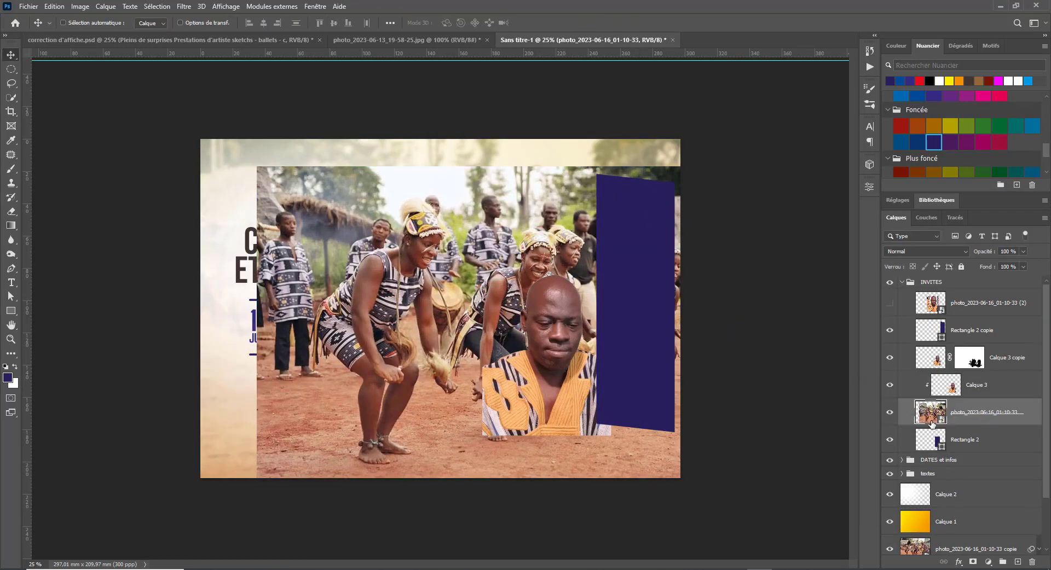
key(ctrl+z)
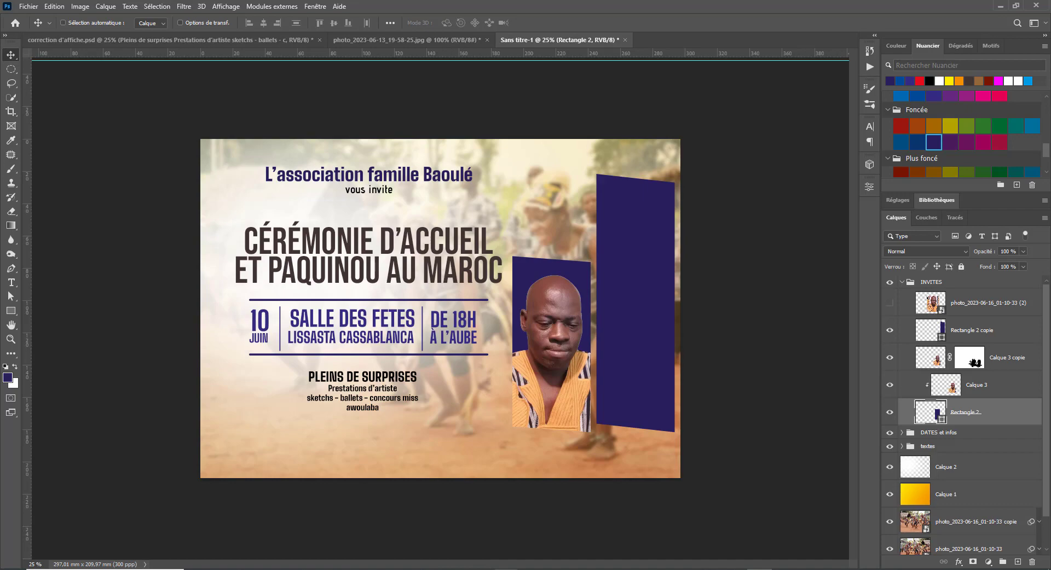
- Search Google Images for 'pagne fond' in a new Opera tab
mouse_move(520, 569)
click(570, 530)
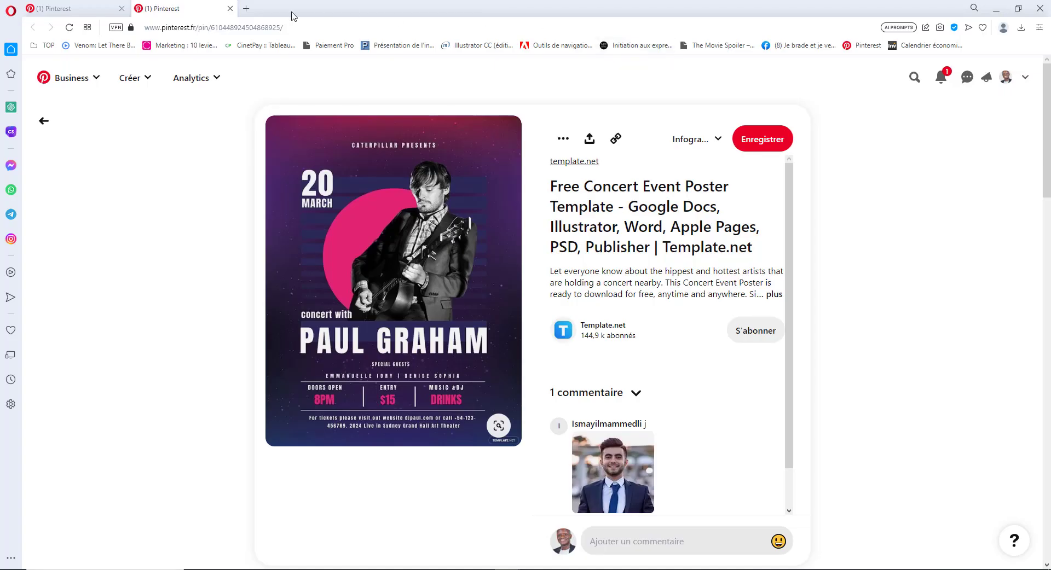
click(249, 5)
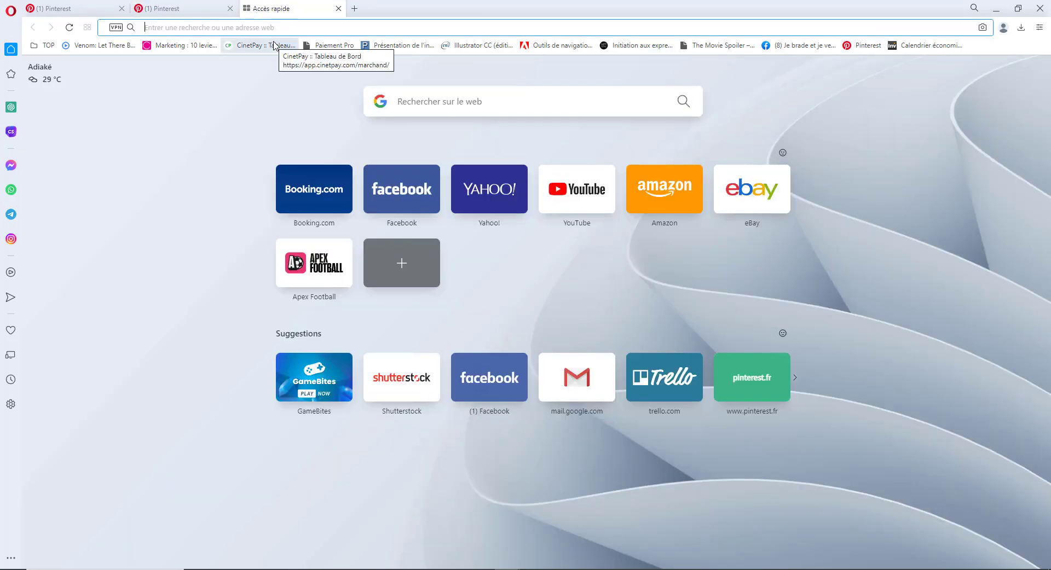
text(pagne )
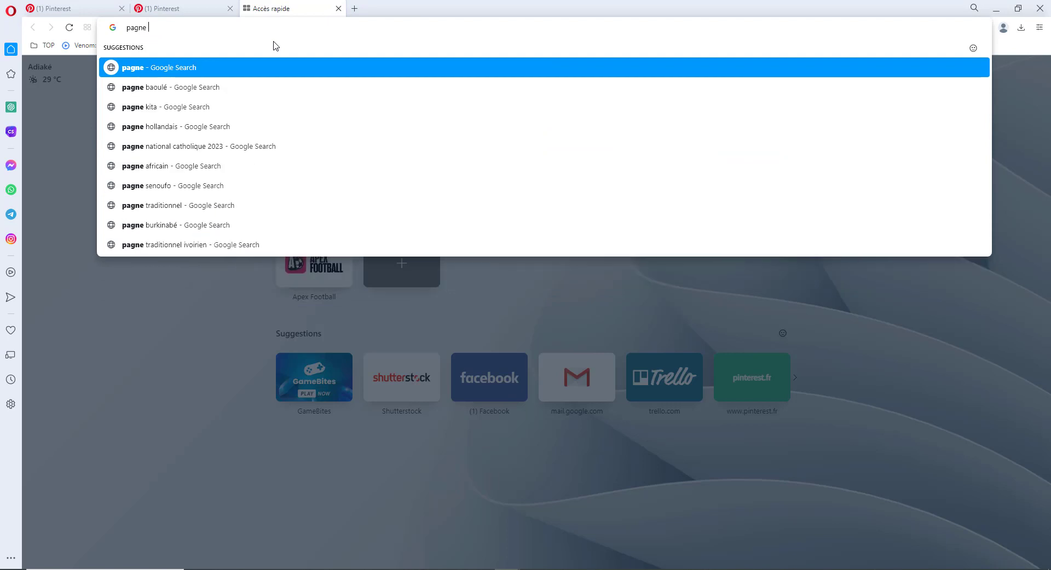
text(fond)
key(Return)
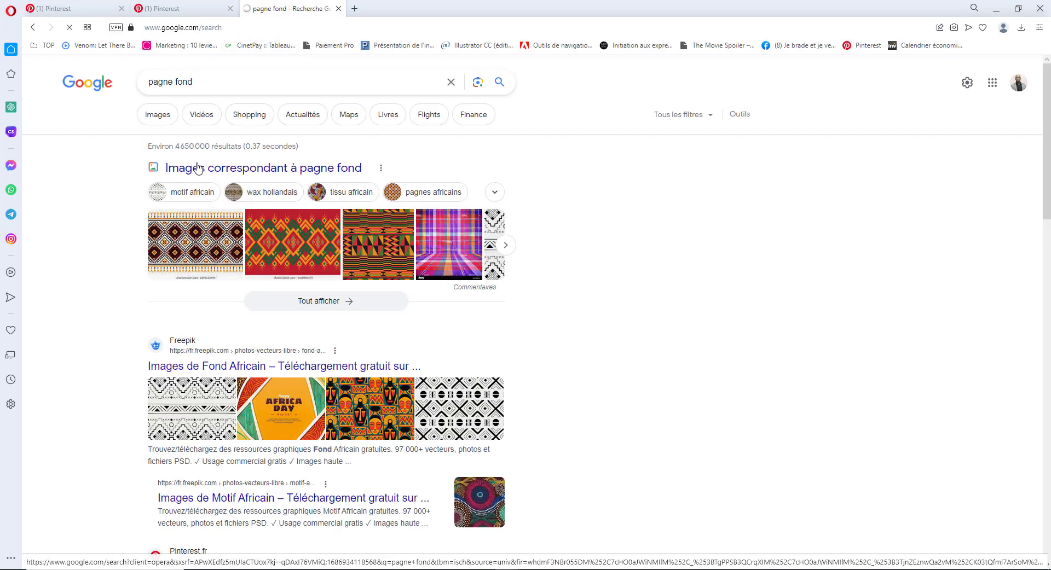
click(198, 169)
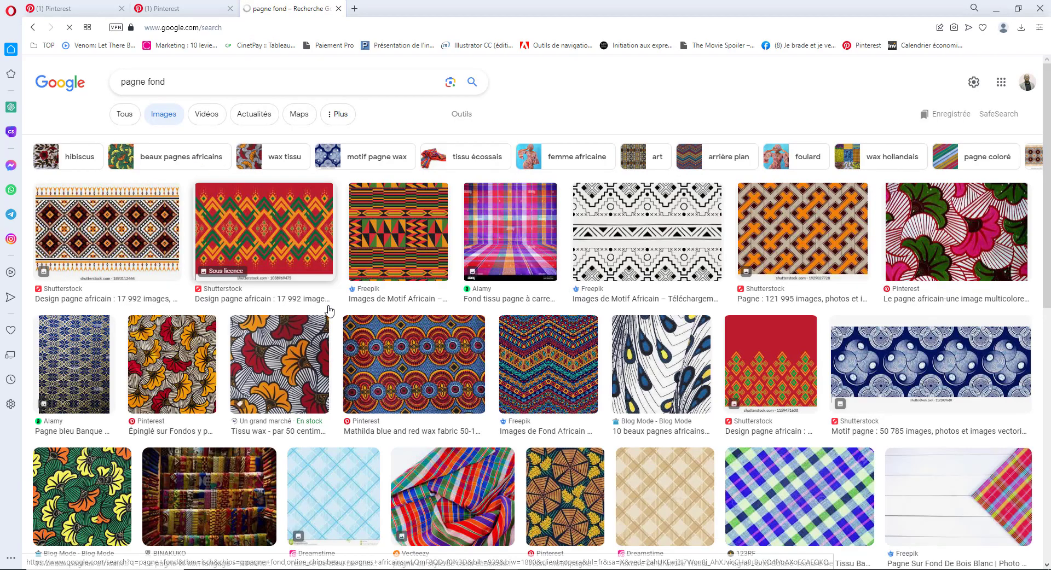
- Preview several wax-fabric results and copy the Freepik kente pattern image
click(278, 375)
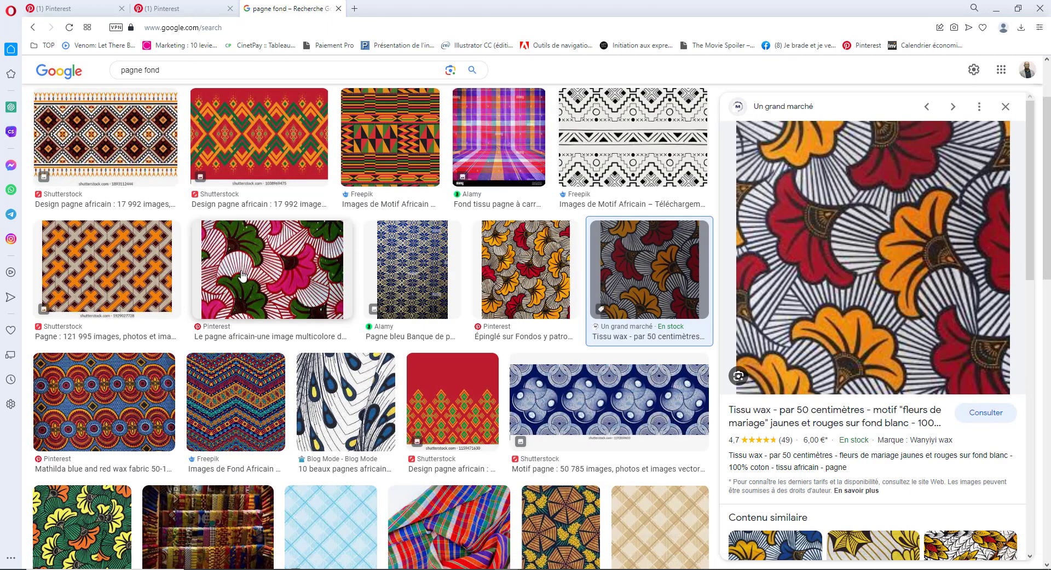
scroll(242, 276, up, 1)
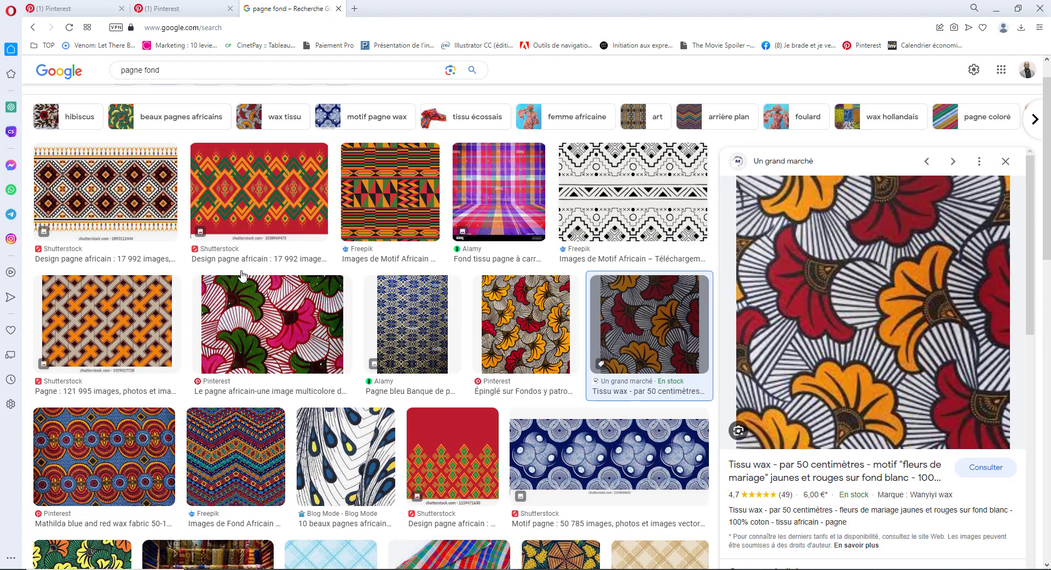
click(87, 219)
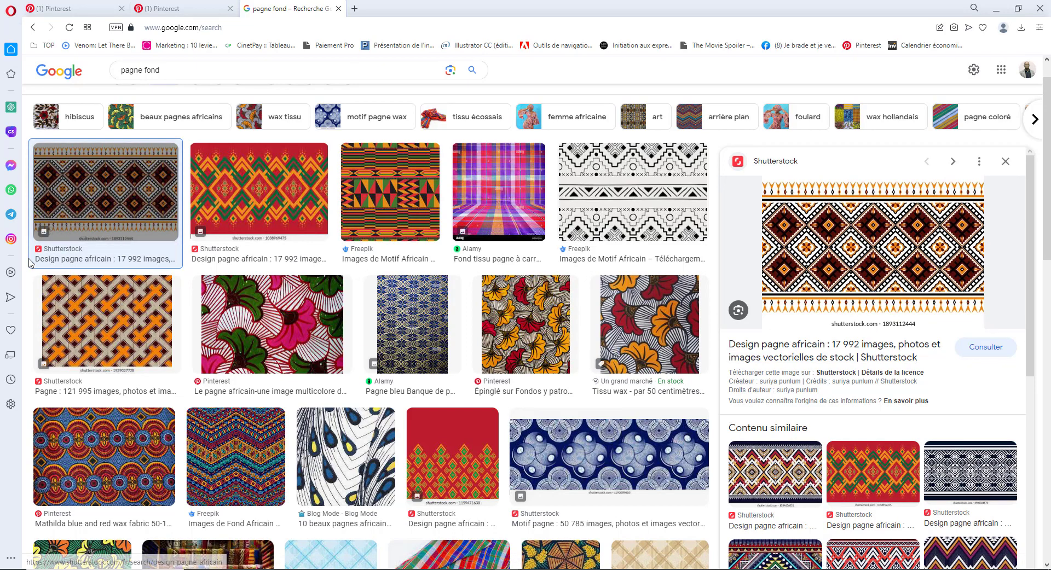
click(265, 195)
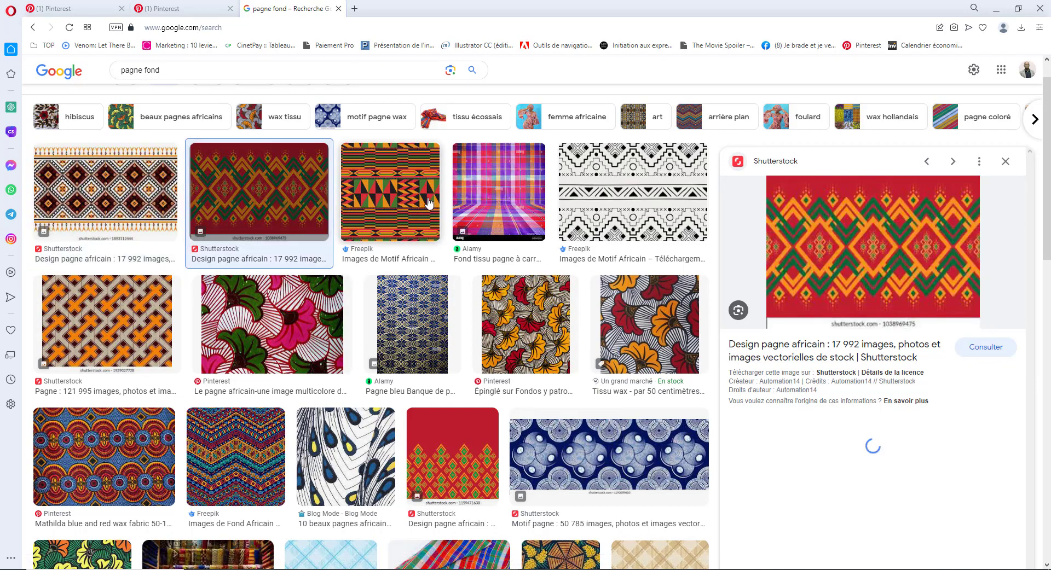
click(425, 241)
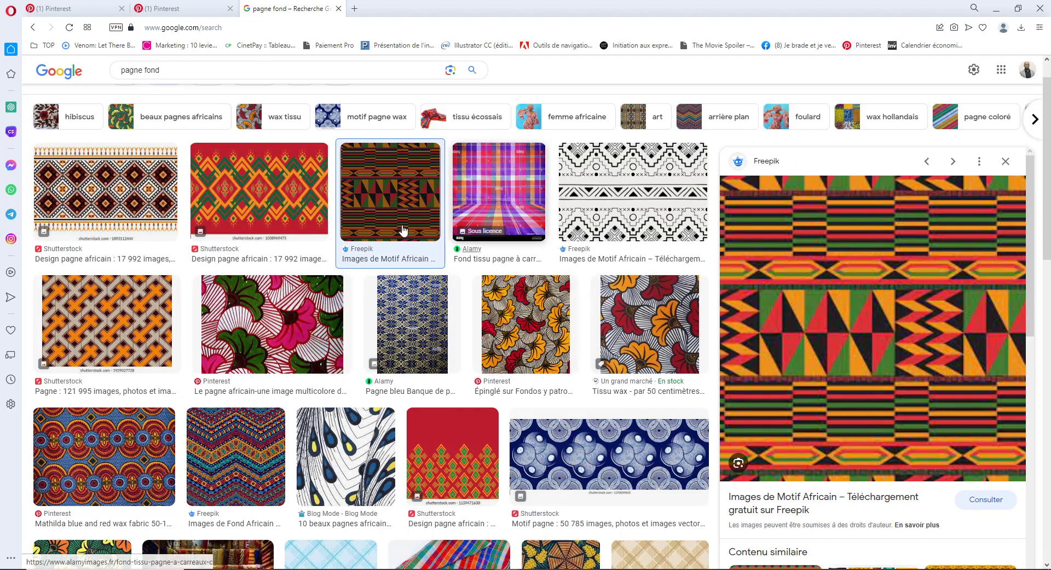
right_click(960, 361)
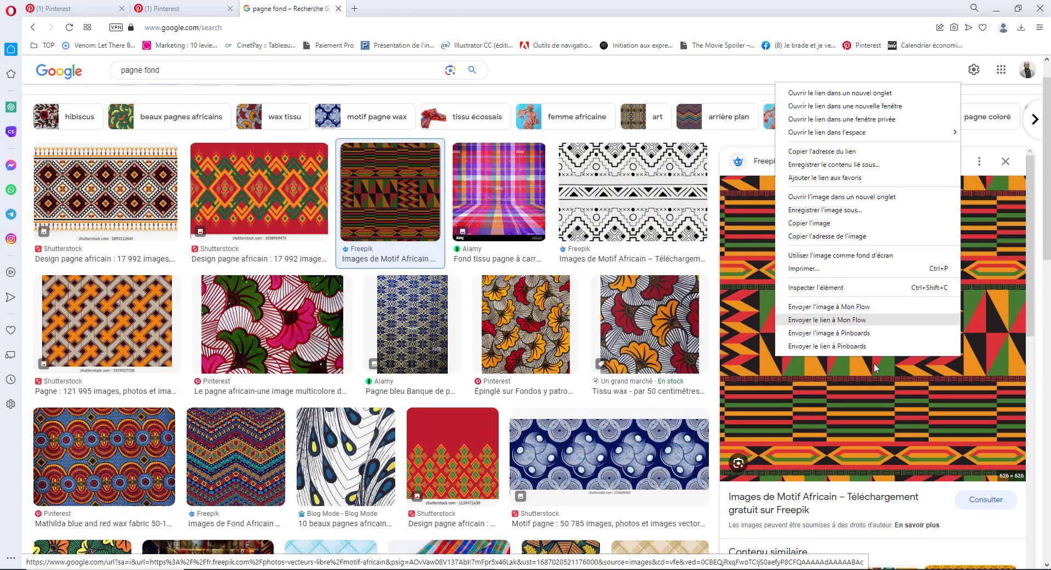
click(832, 223)
- Paste the kente pattern as a clipped layer and position it behind the man's face
key(alt+Tab)
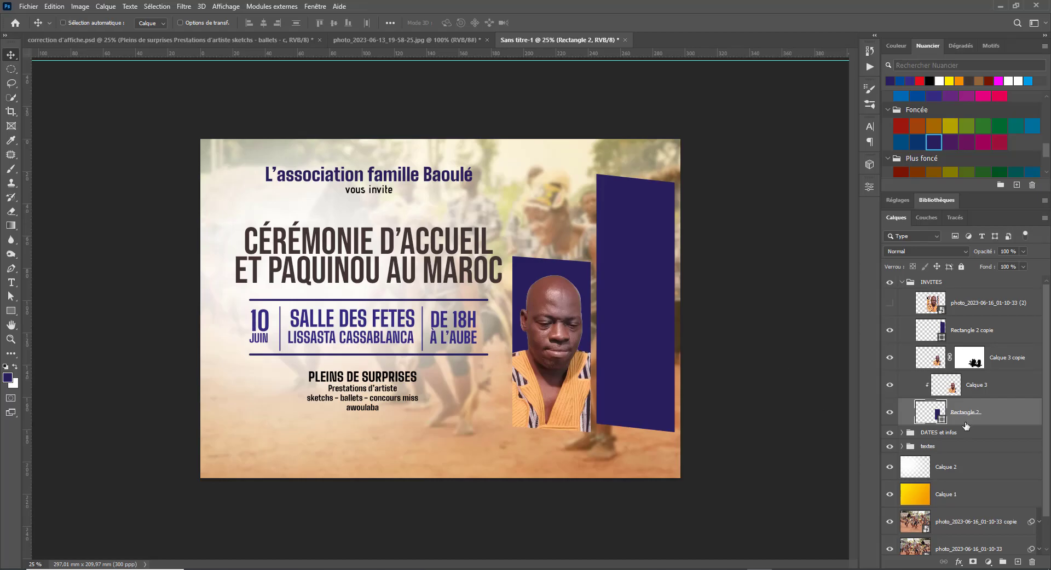
key(ctrl+v)
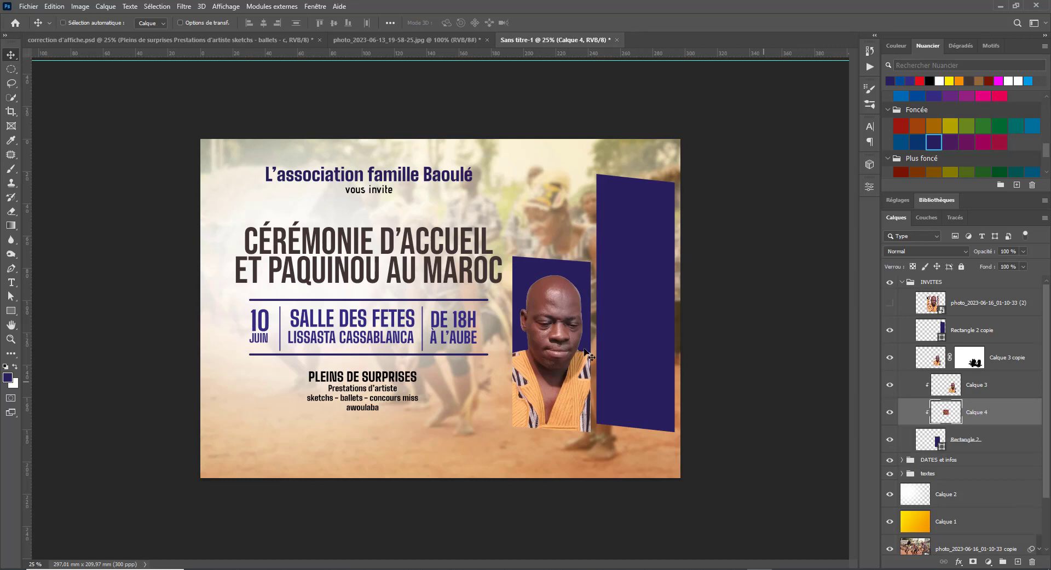
key(ctrl+t)
drag(436, 291, 460, 235)
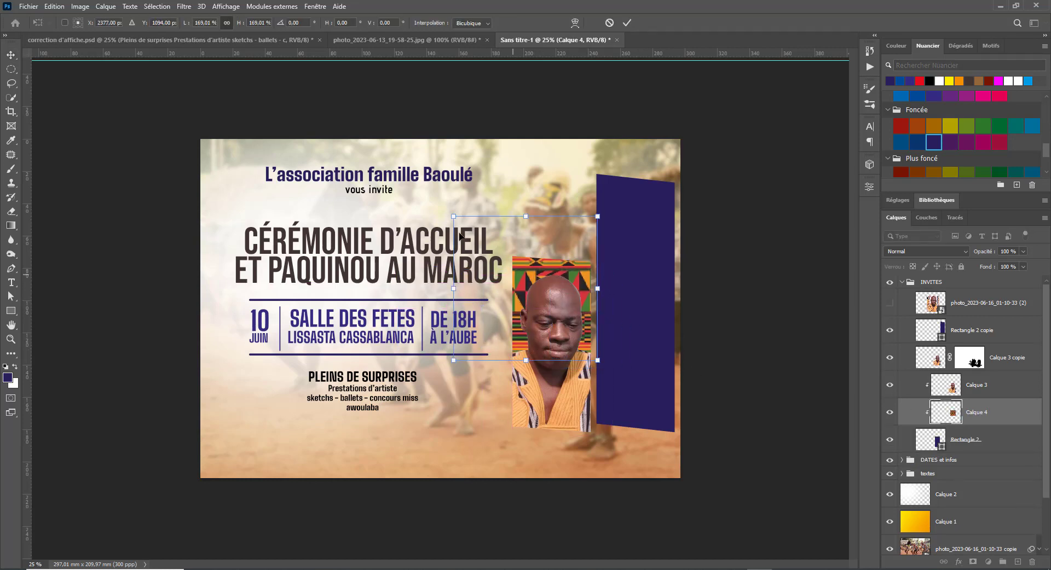
drag(577, 250, 587, 249)
key(Return)
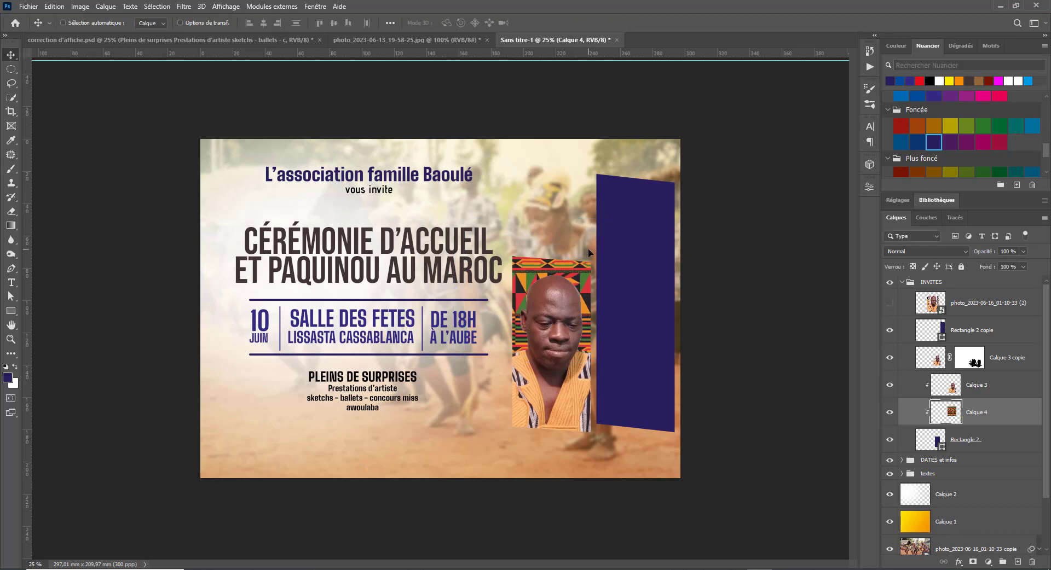
- Apply a Gaussian blur of radius 6,8 px to the kente pattern layer
click(183, 6)
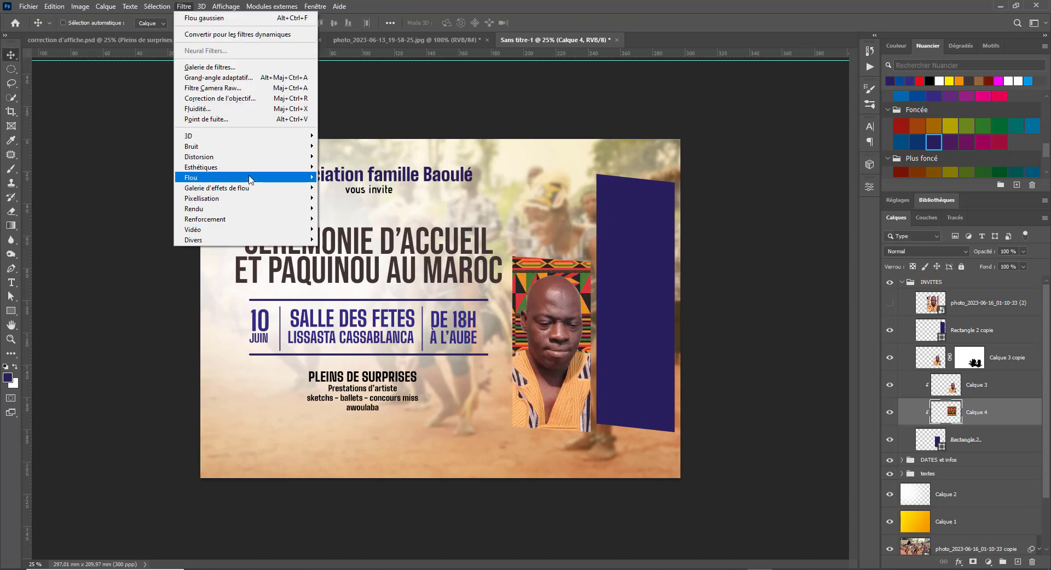
mouse_move(281, 181)
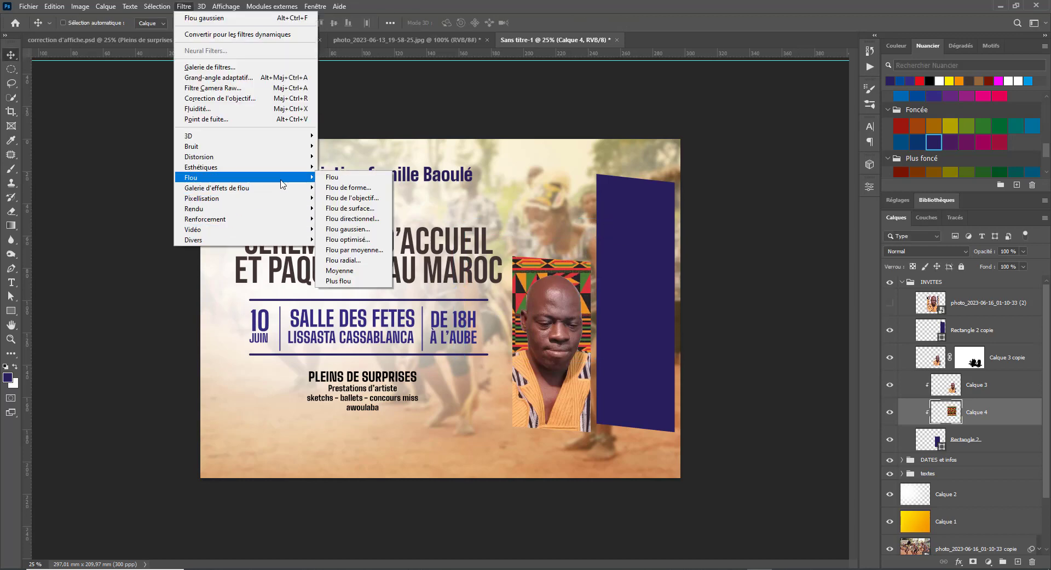
click(348, 229)
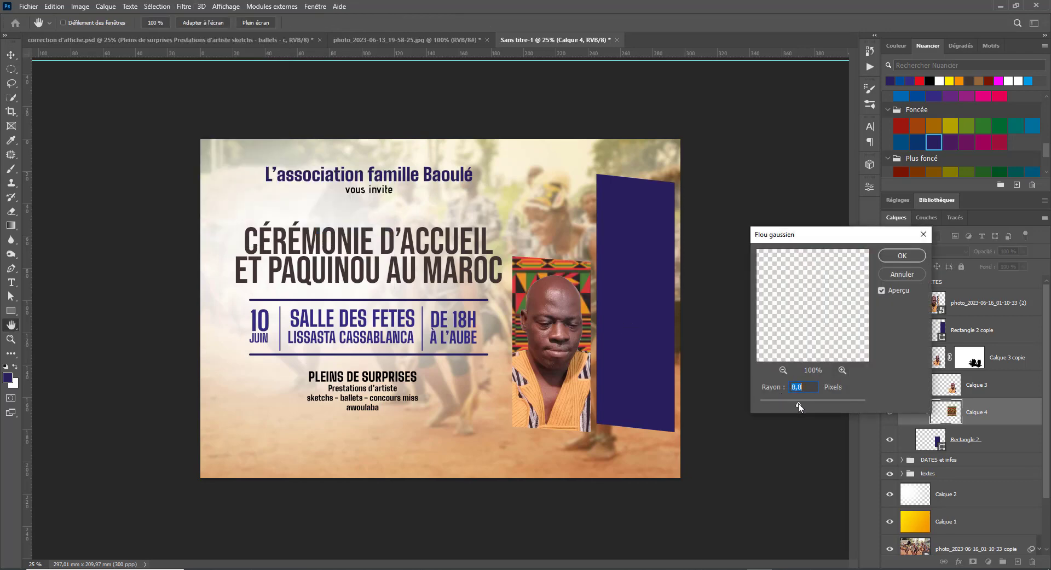
drag(799, 405, 800, 406)
click(899, 254)
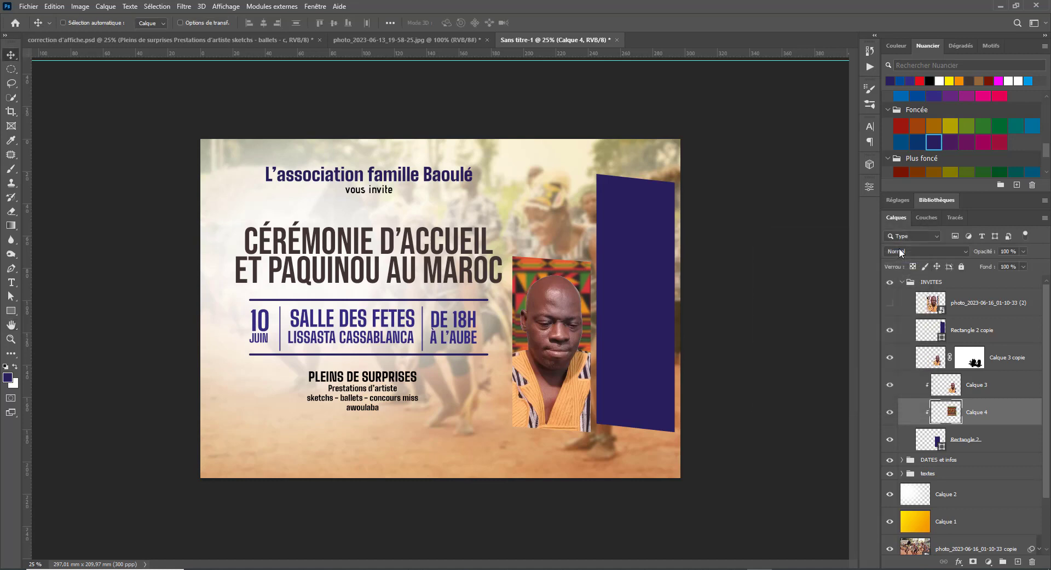
- Give Calque 3's portrait a 61% drop shadow with size and distance reduced to 18 px
click(1013, 387)
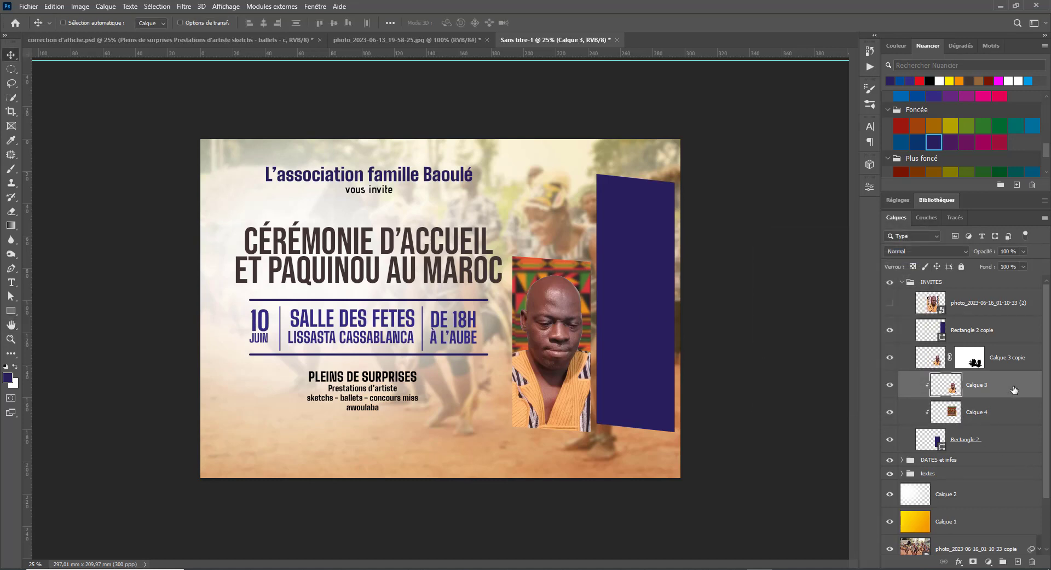
double_click(1014, 389)
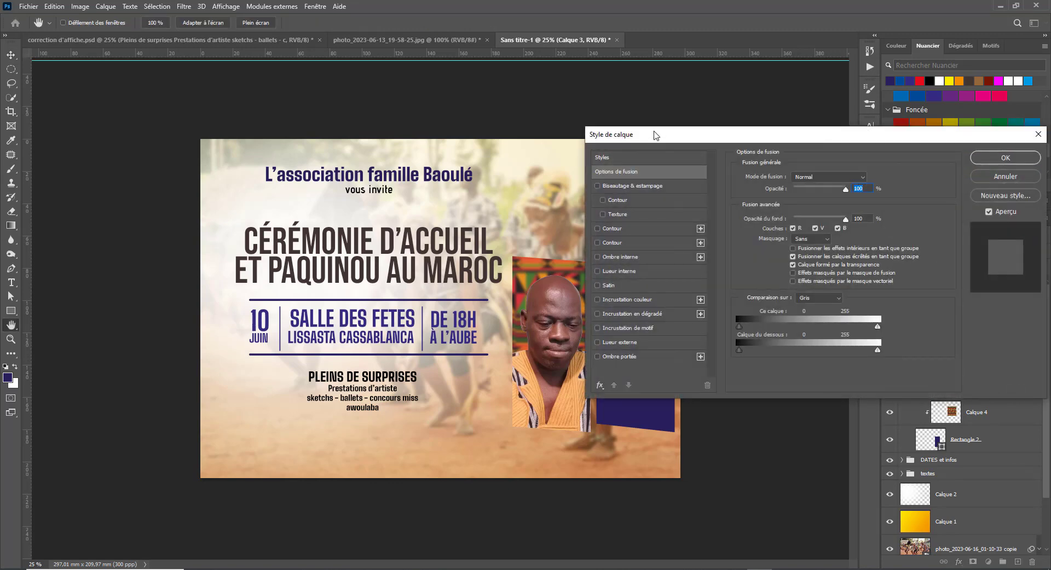
drag(656, 135, 762, 146)
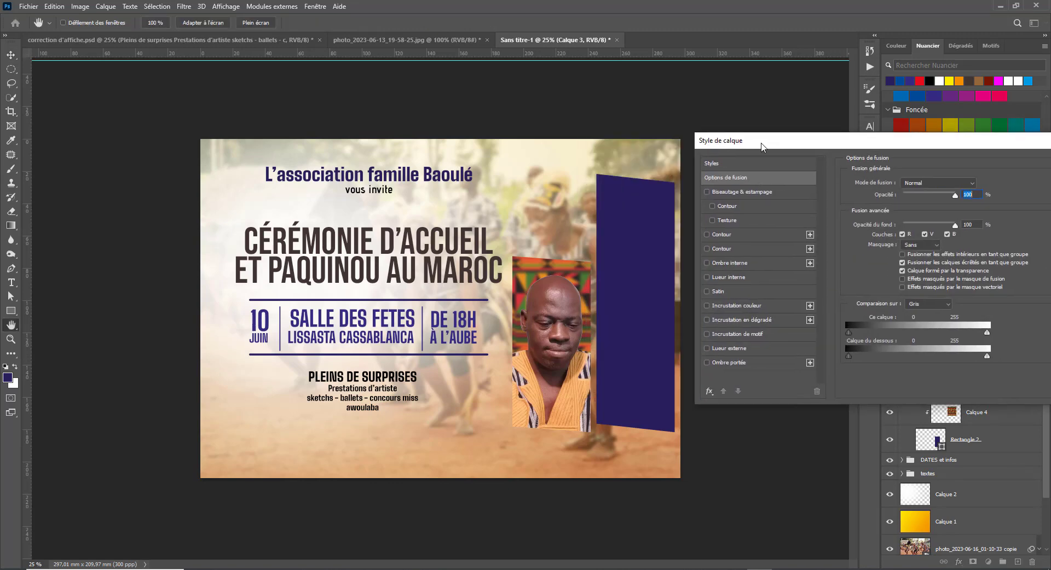
click(736, 364)
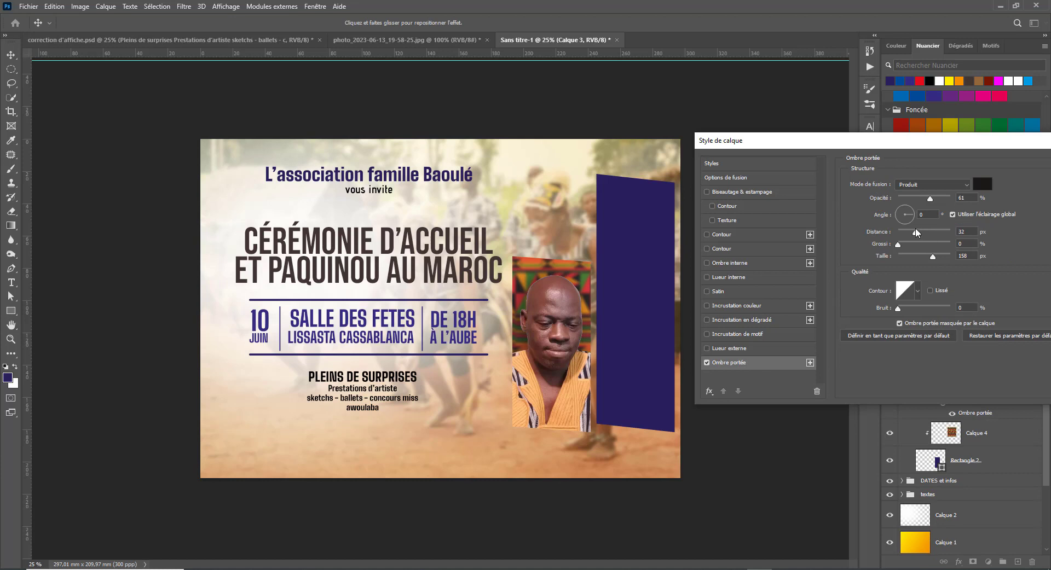
drag(933, 256, 905, 267)
mouse_move(919, 232)
mouse_down()
mouse_move(930, 234)
mouse_move(908, 235)
mouse_up()
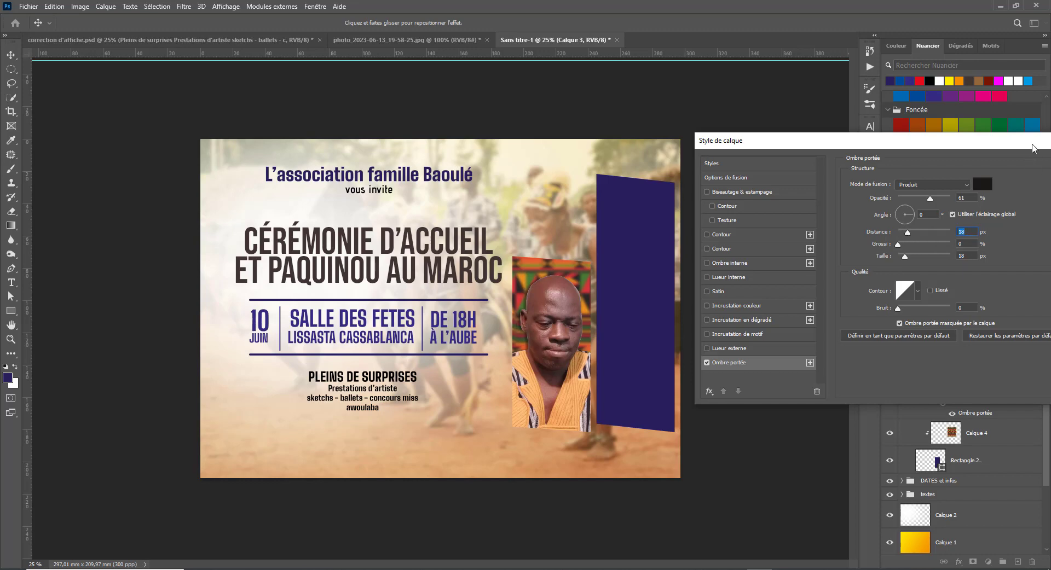
drag(1032, 148, 725, 149)
click(811, 173)
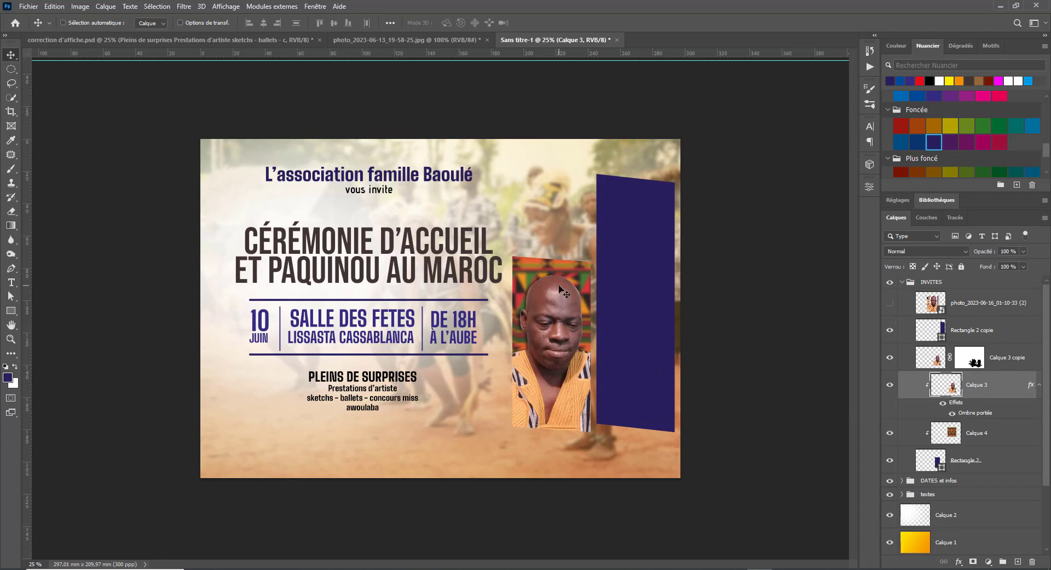
- Save the poster as 'correction d'affiche 2.psd' and accept the Photoshop format options
key(ctrl)
key(ctrl+s)
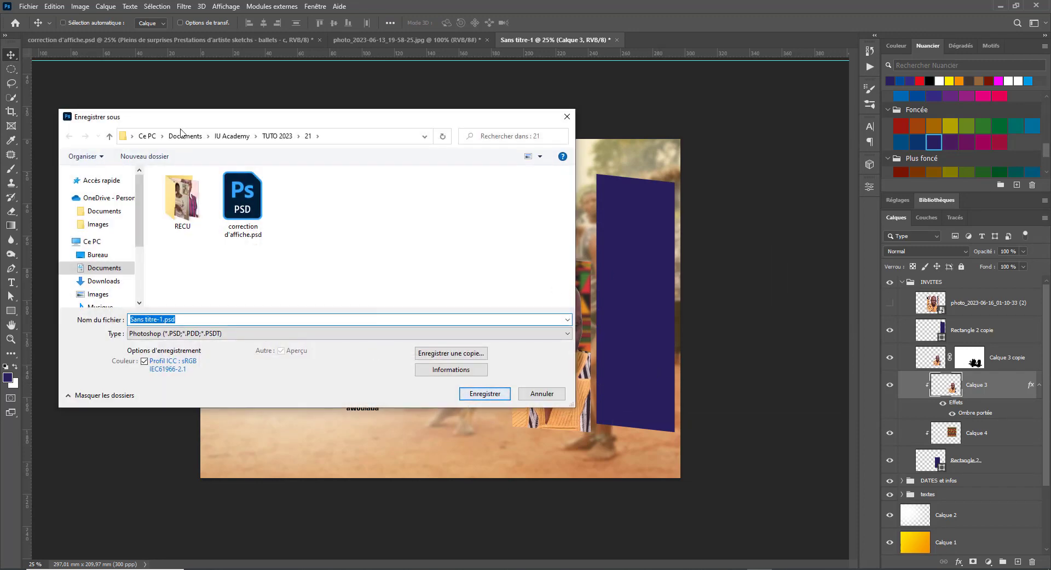
click(242, 204)
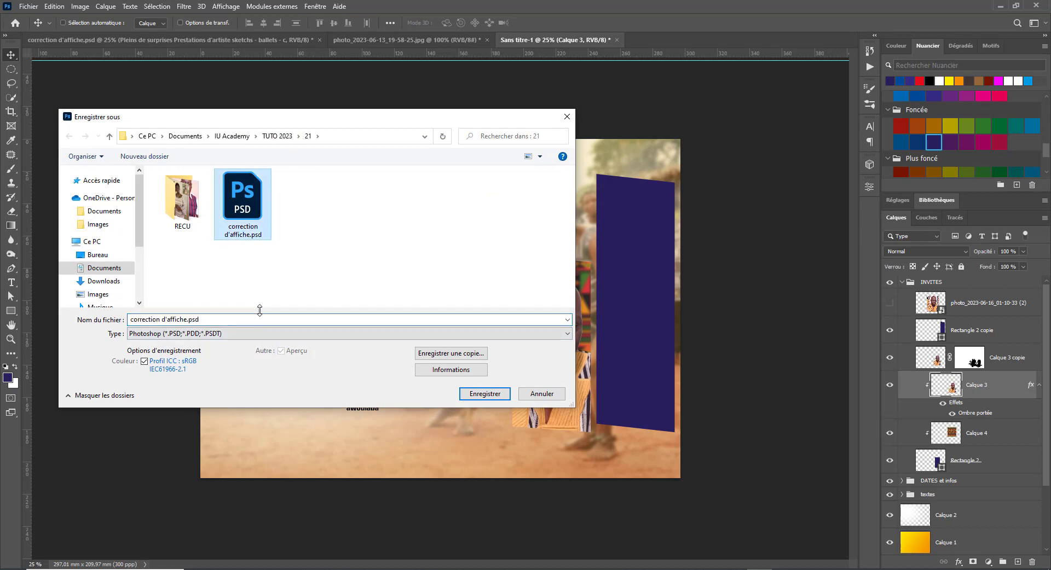
click(175, 320)
click(188, 320)
click(188, 320)
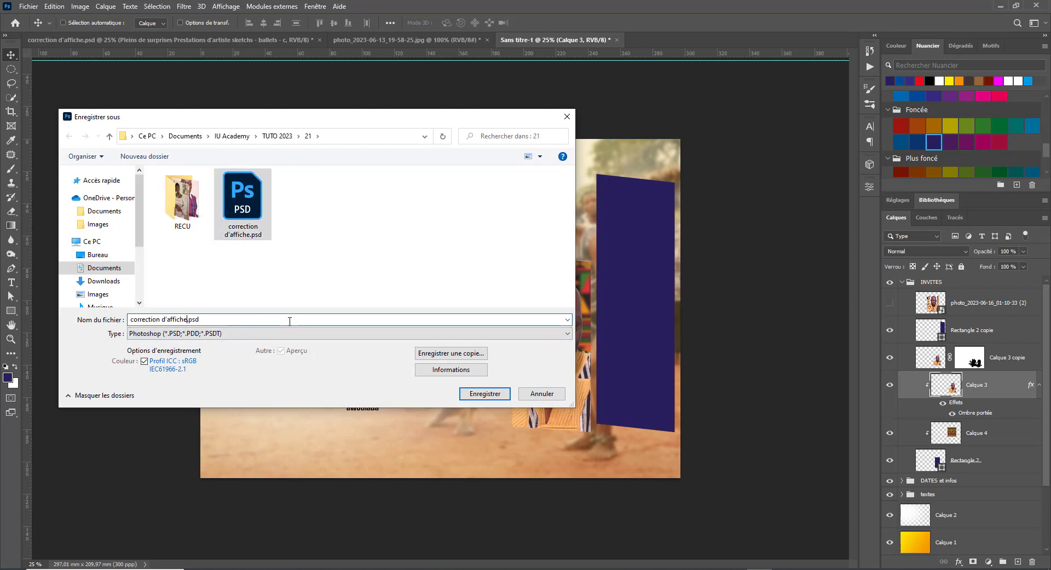
text(2)
key(Return)
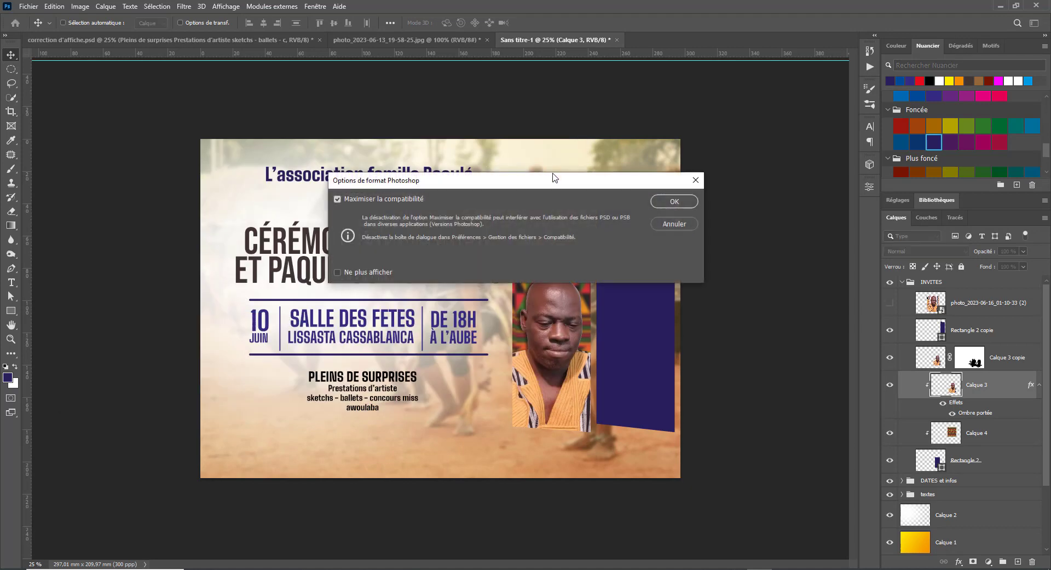
click(674, 202)
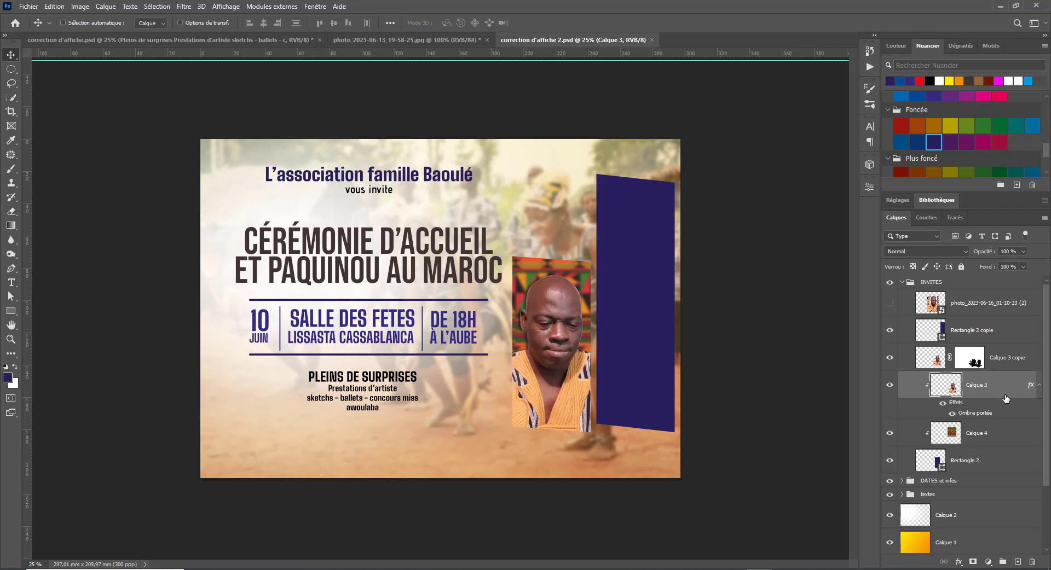
- Group Calque 3 copie through Rectangle 2 as 'Invité 1' and expand the group
click(1017, 362)
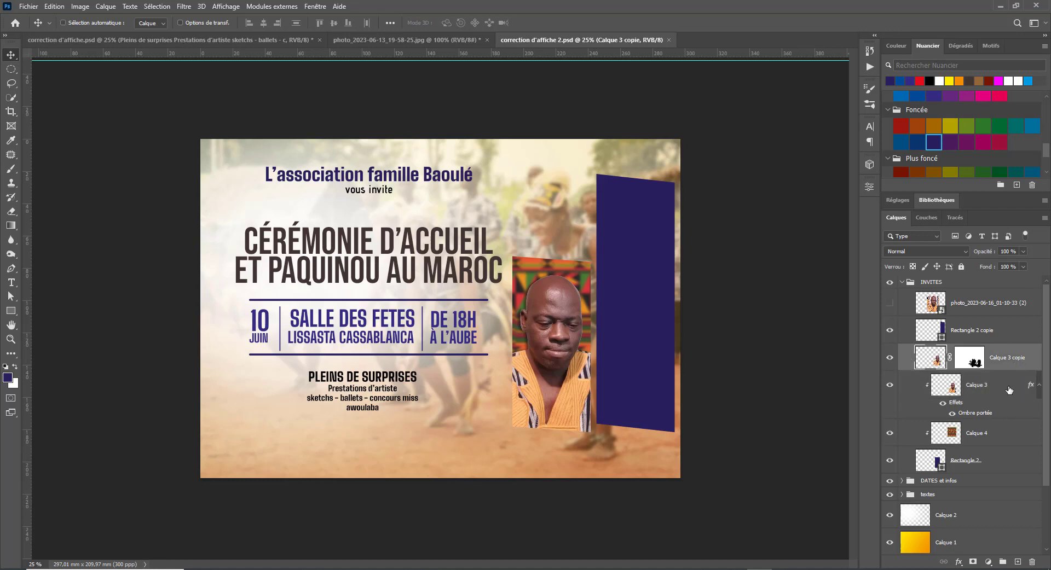
shift+click(993, 465)
click(1003, 562)
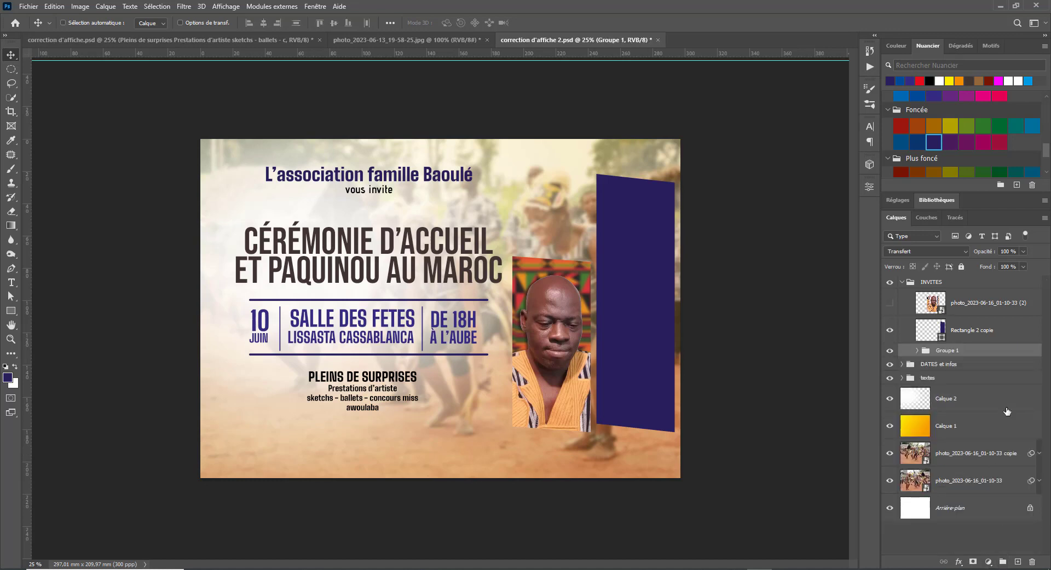
double_click(948, 351)
text(Invité 1)
key(Return)
click(917, 350)
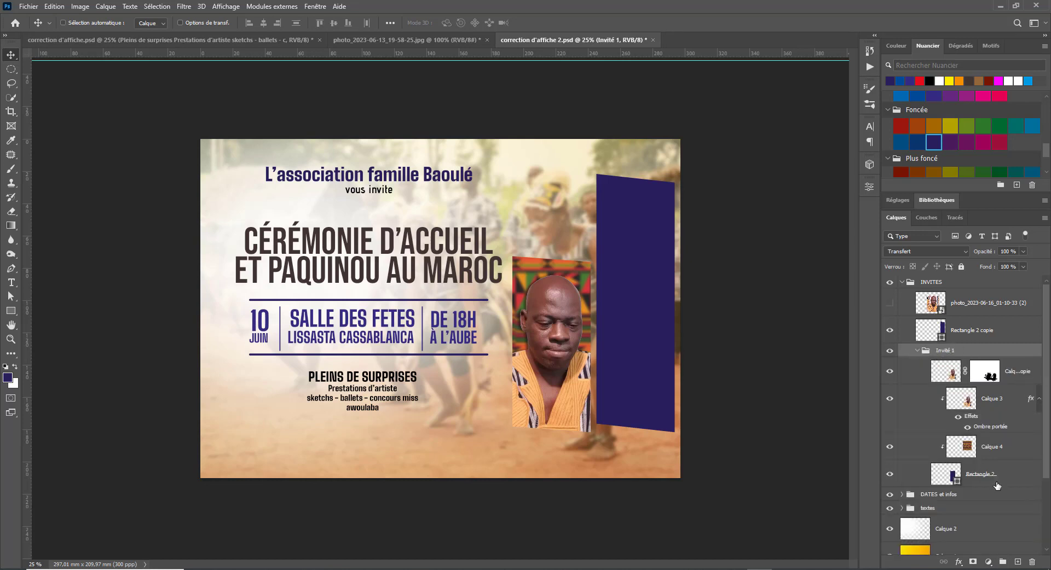
click(1022, 381)
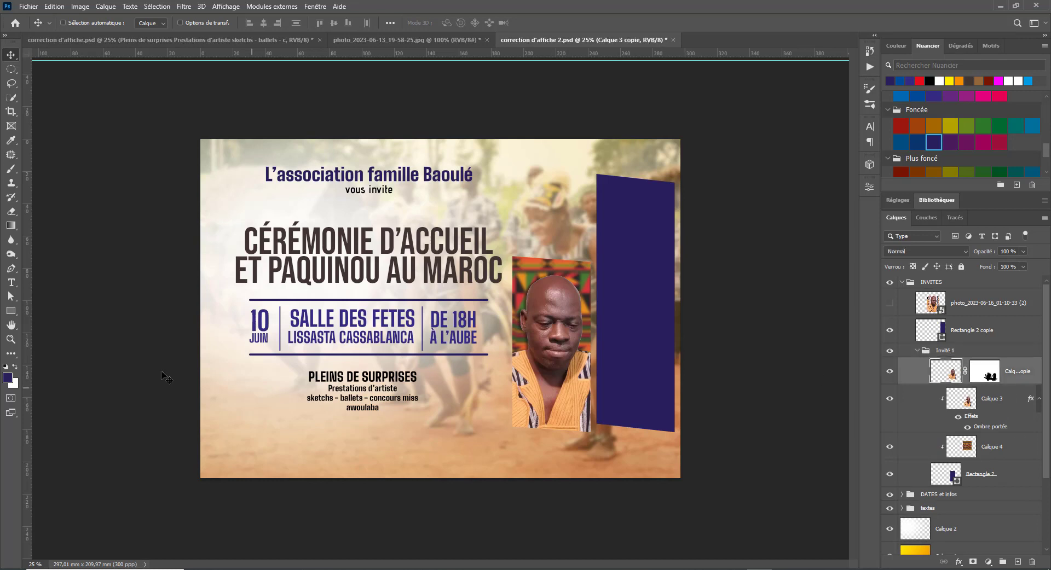
- Create the guest name caption below the left portrait in the FA BA reference poster
click(11, 282)
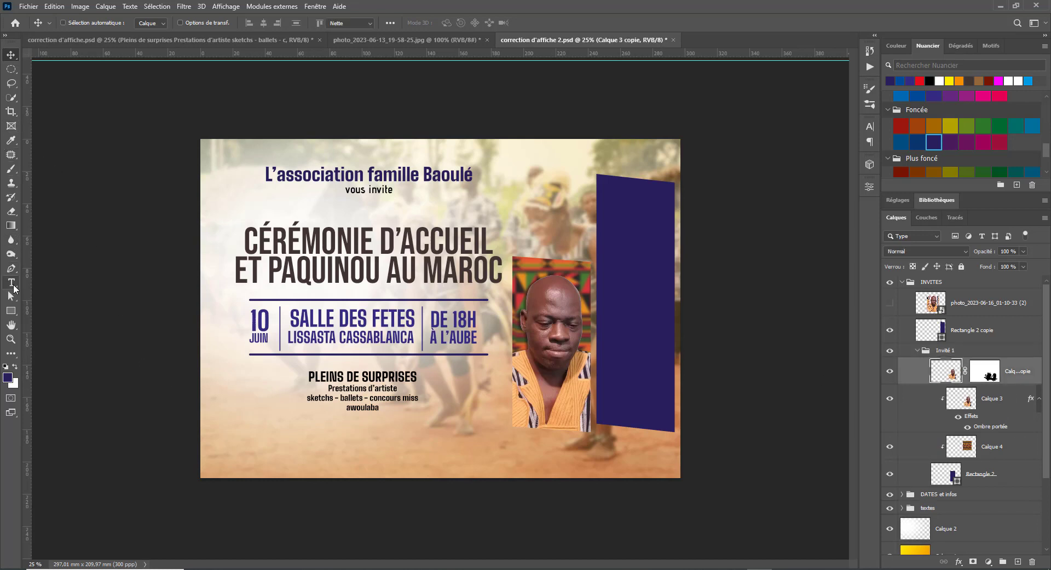
click(520, 447)
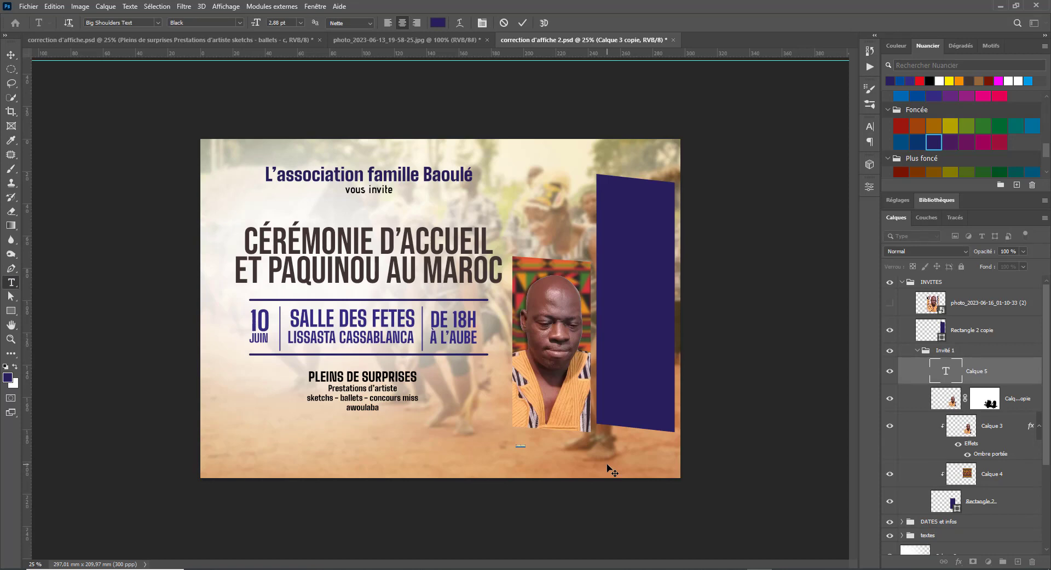
key(Escape)
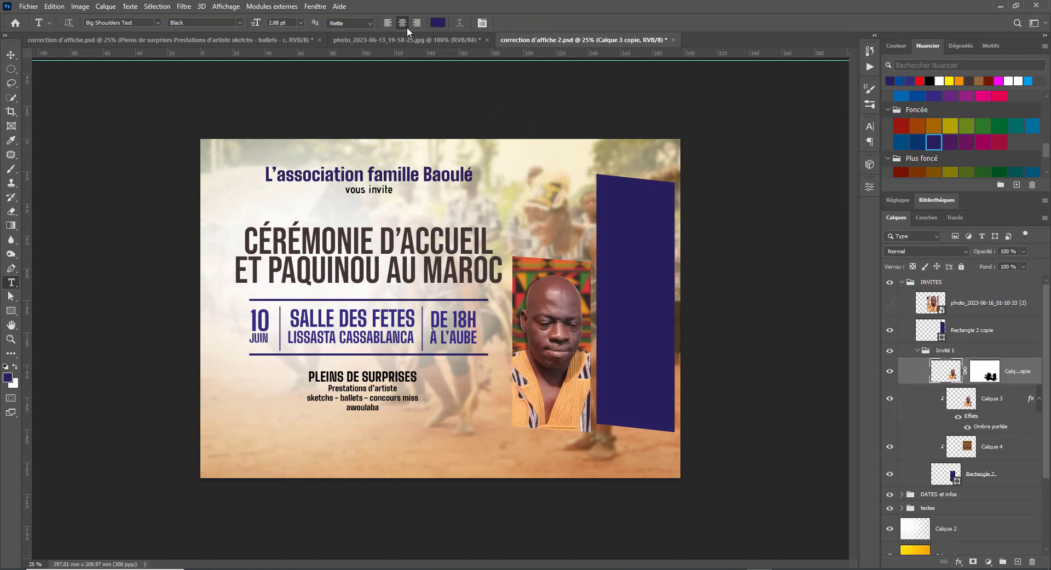
click(373, 43)
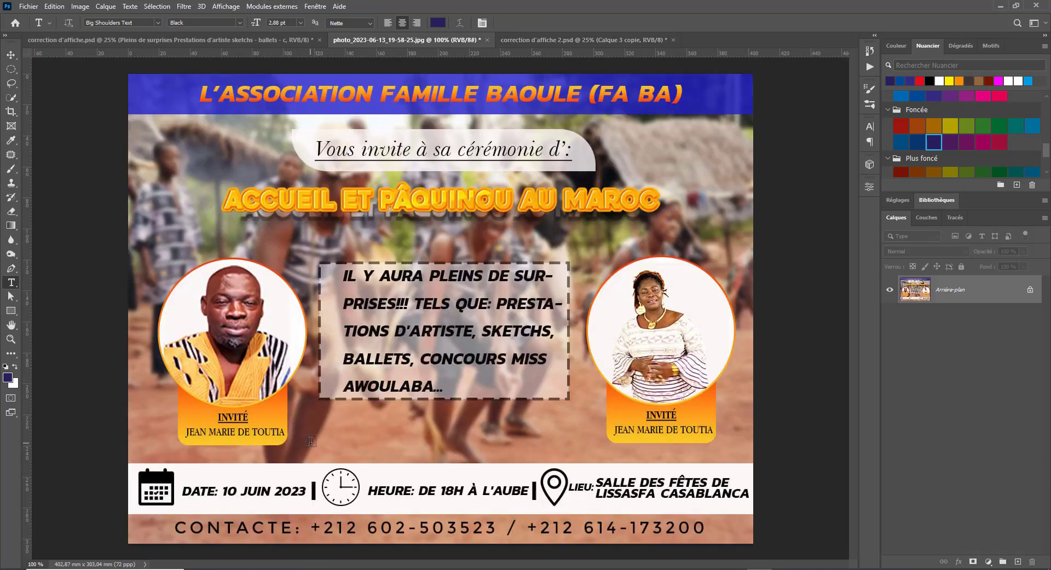
click(311, 441)
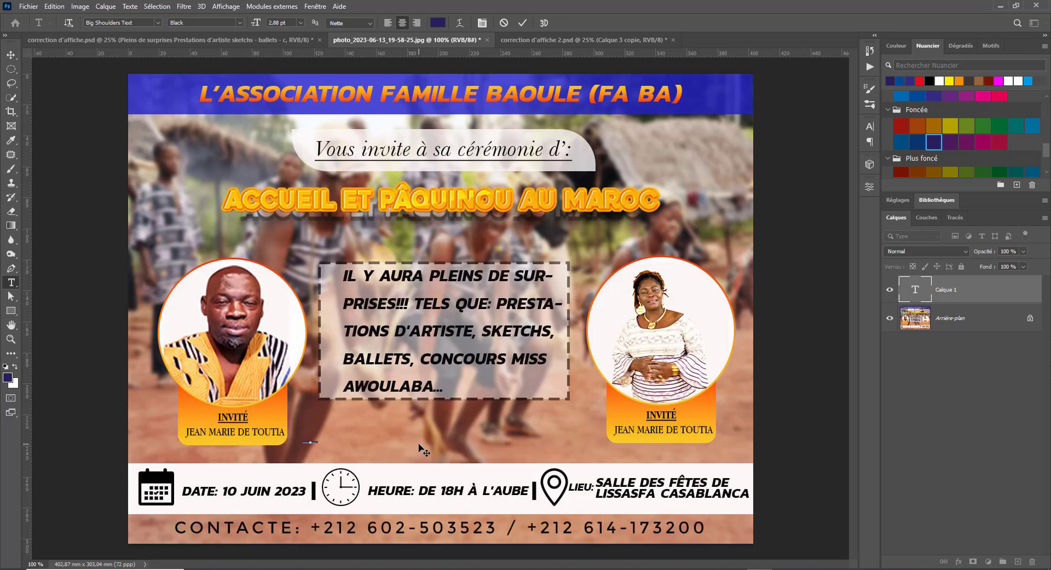
key(ctrl+Return)
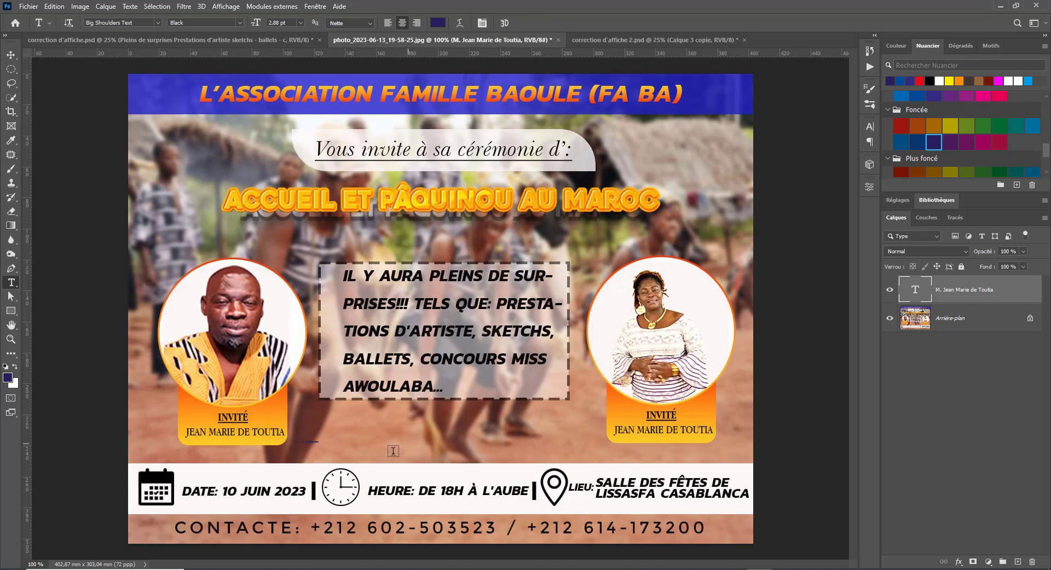
- Copy the name caption into the correction d'affiche 2 poster and enlarge it slightly
key(v)
click(676, 38)
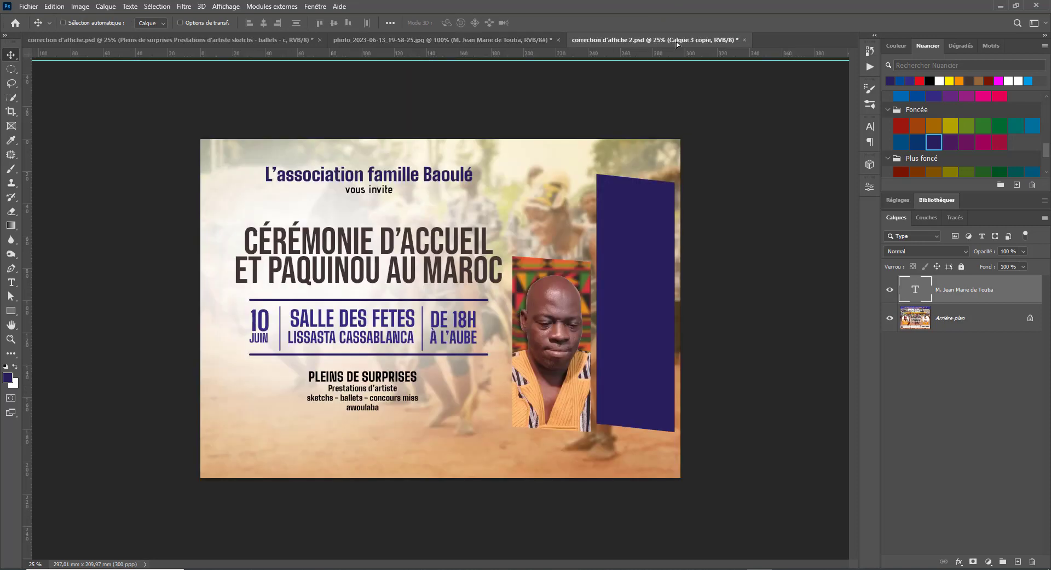
drag(562, 450, 598, 443)
key(ctrl+t)
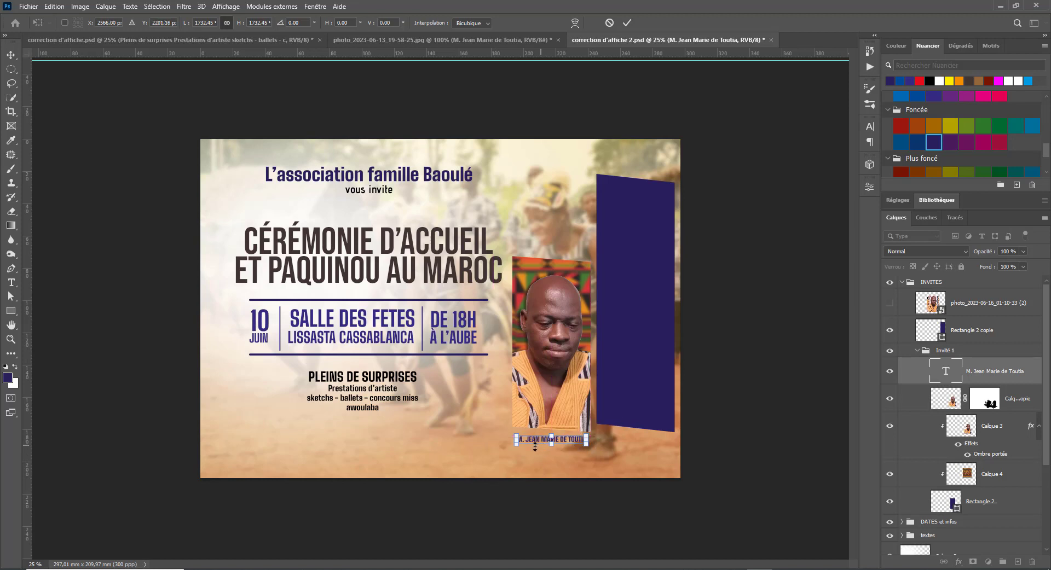
drag(514, 446, 515, 449)
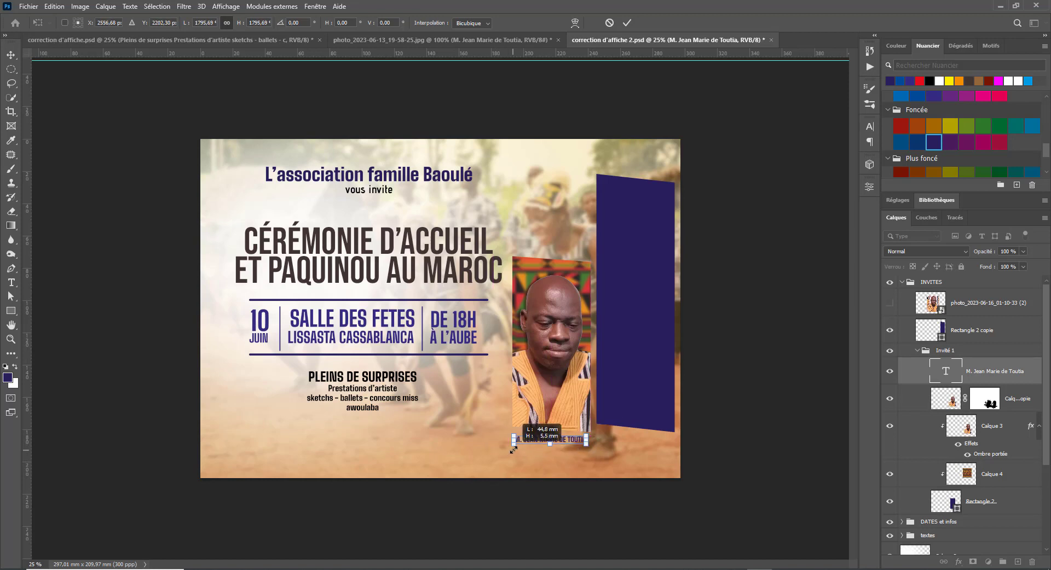
key(Return)
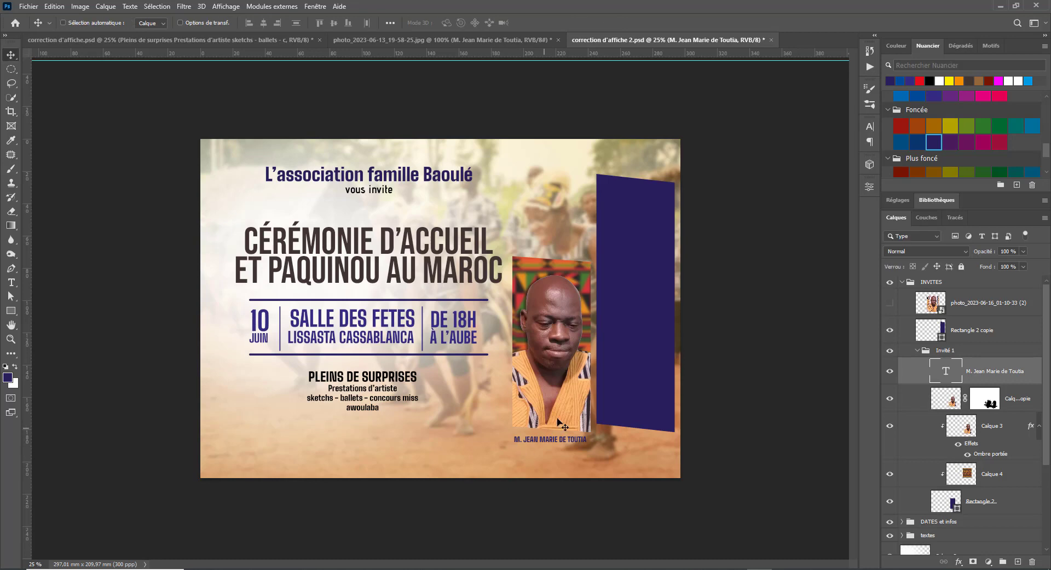
- Compare against the reference posters, nudge the caption left and make it white
click(436, 39)
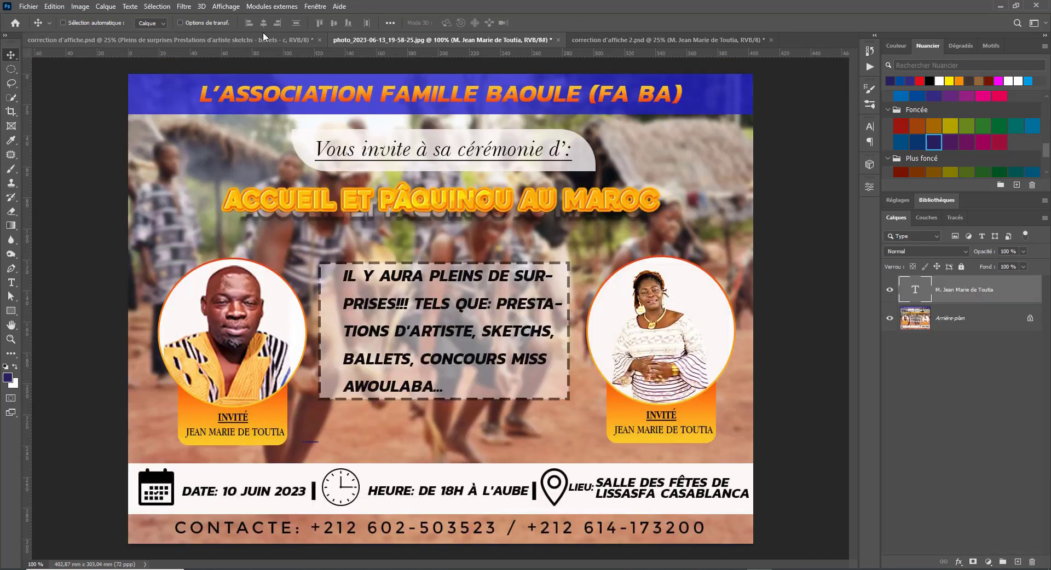
click(647, 36)
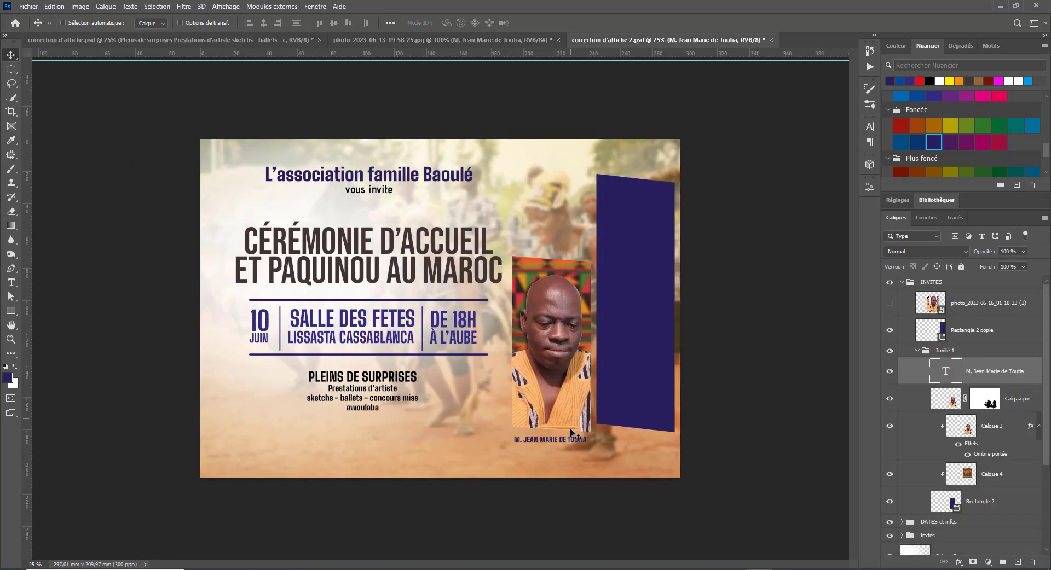
click(210, 43)
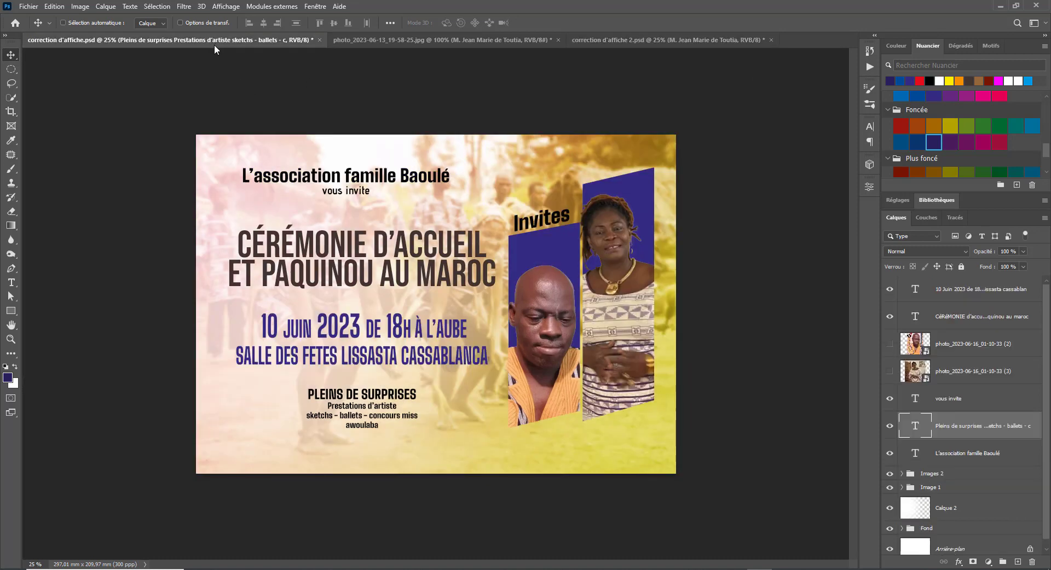
click(398, 43)
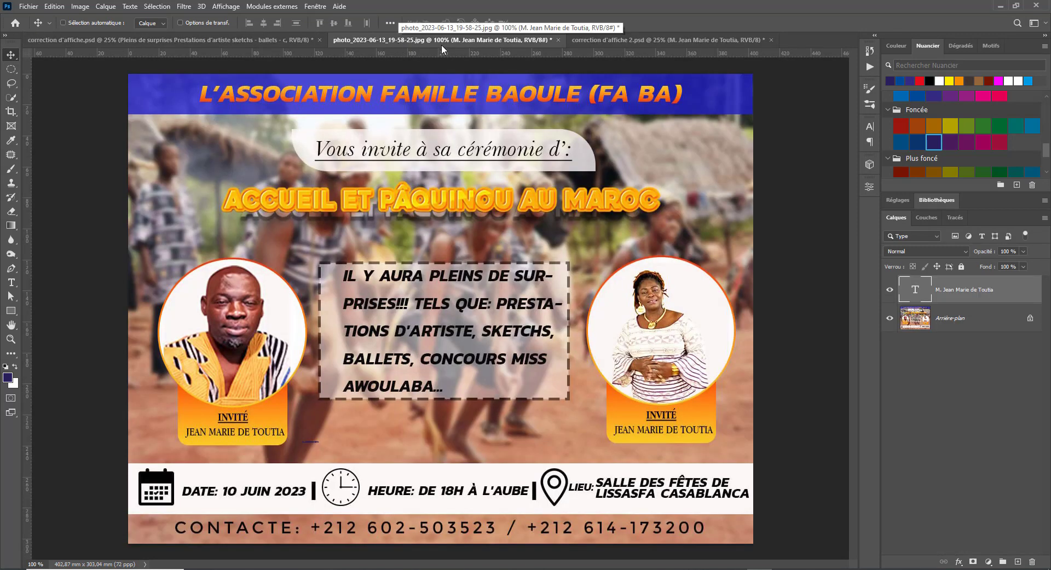
click(657, 40)
drag(578, 444, 575, 443)
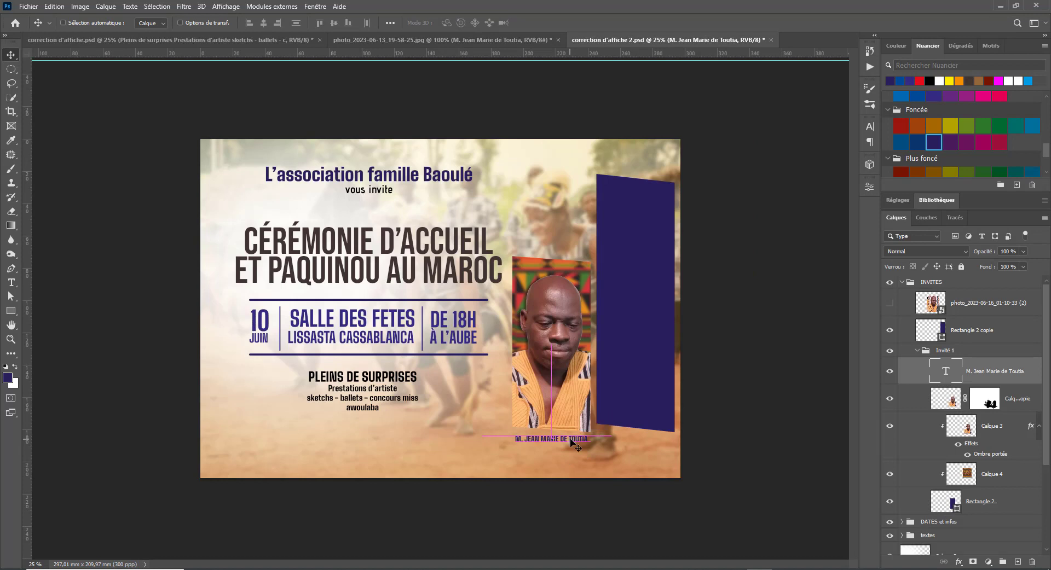
click(1014, 81)
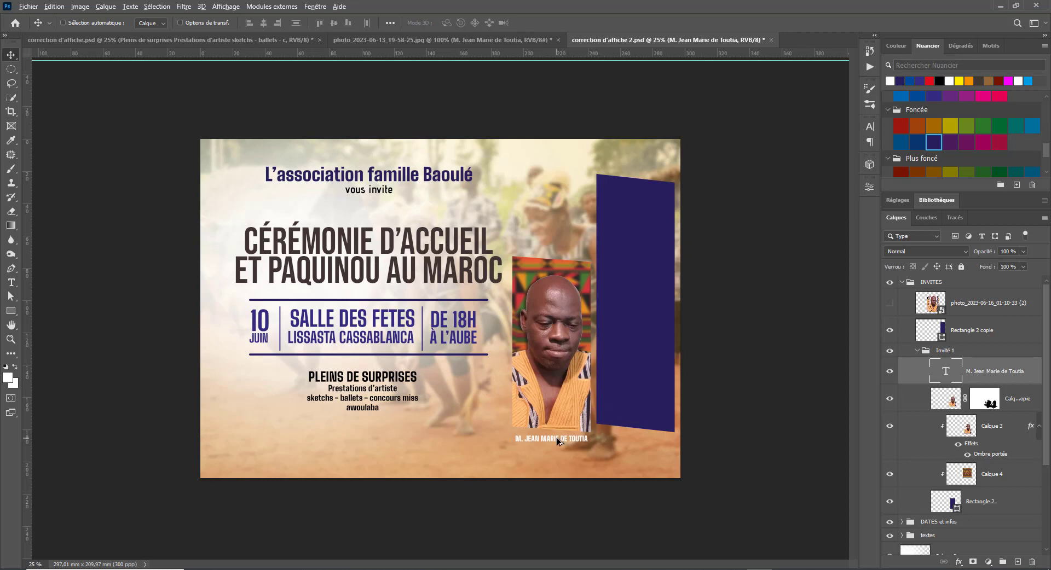
- Duplicate the caption above the photo and retype it as 'invités'
drag(556, 438, 558, 244)
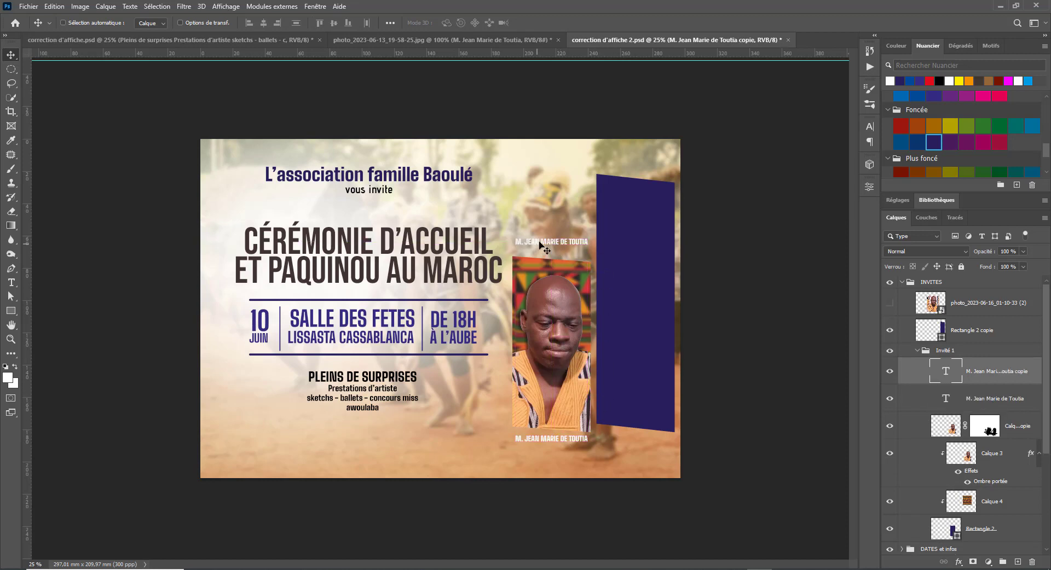
double_click(547, 242)
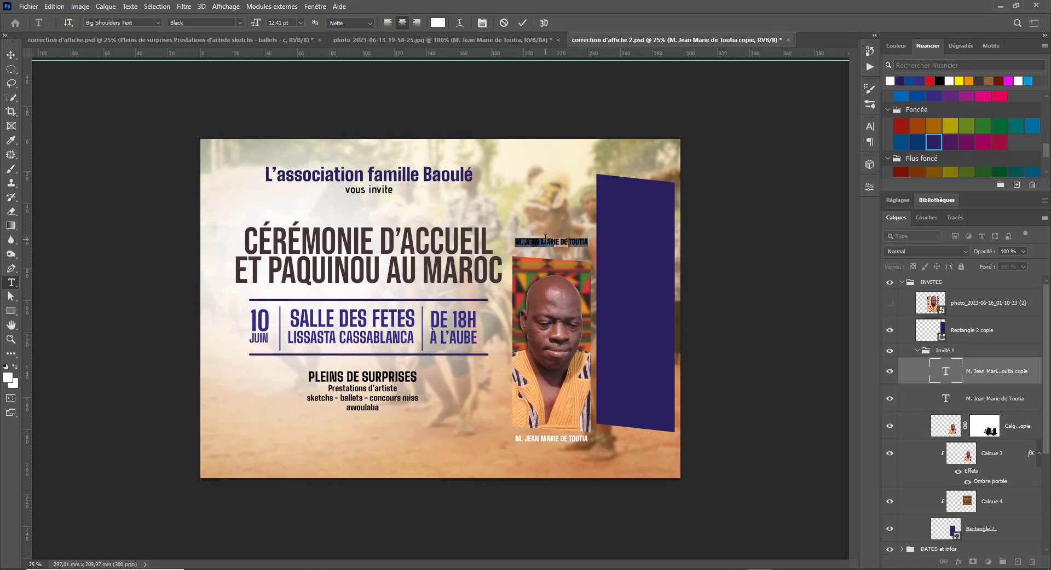
key(BackSpace)
text(invités)
key(ctrl+Return)
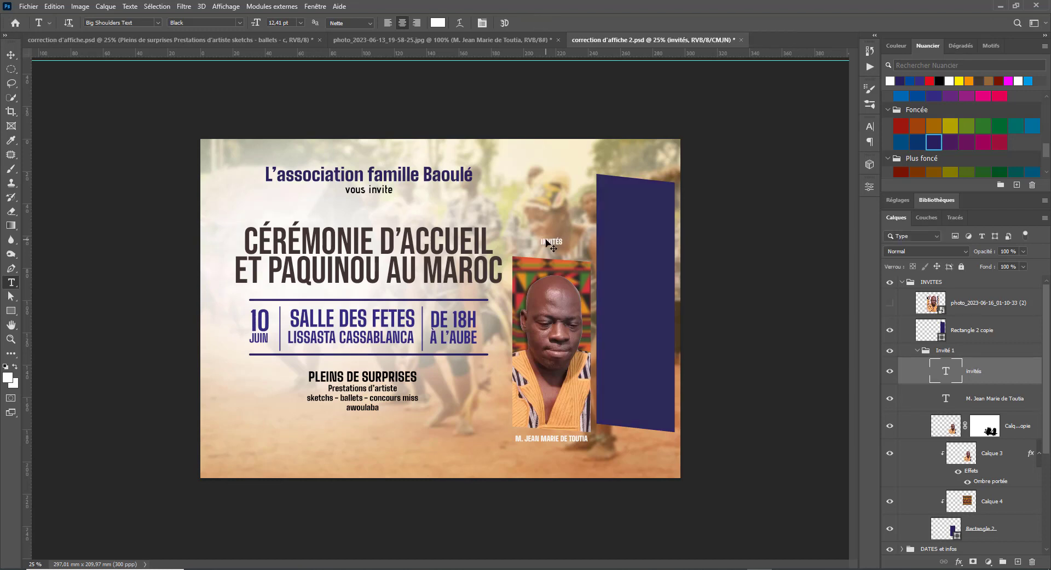
- Enlarge INVITÉS to about 42,36 pt above the photo and move its layer to the top of INVITES
key(ctrl+t)
drag(565, 235, 590, 226)
mouse_move(557, 244)
mouse_down()
mouse_move(589, 228)
mouse_move(571, 247)
mouse_up()
key(ctrl+z)
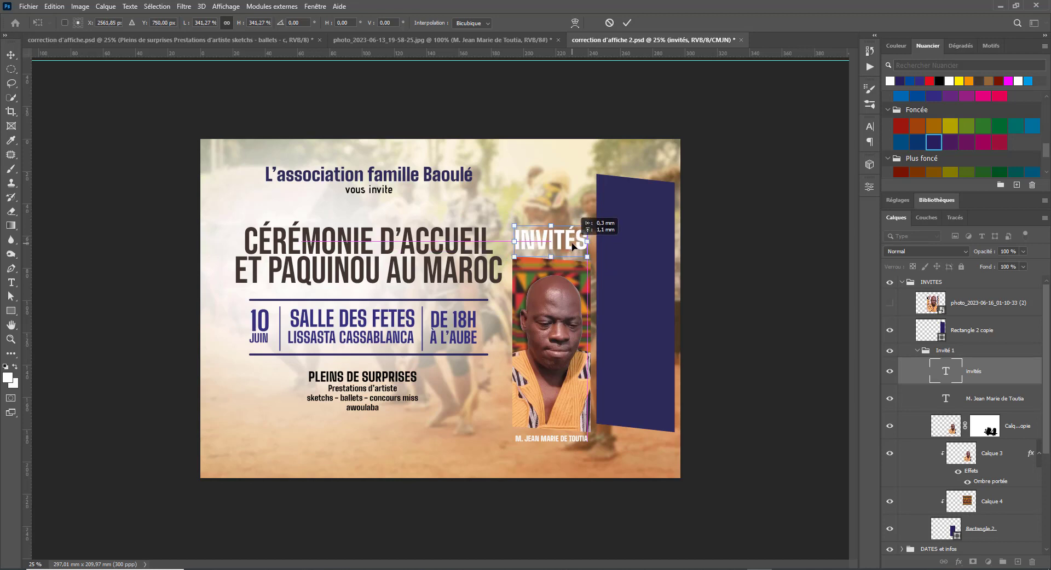
key(Return)
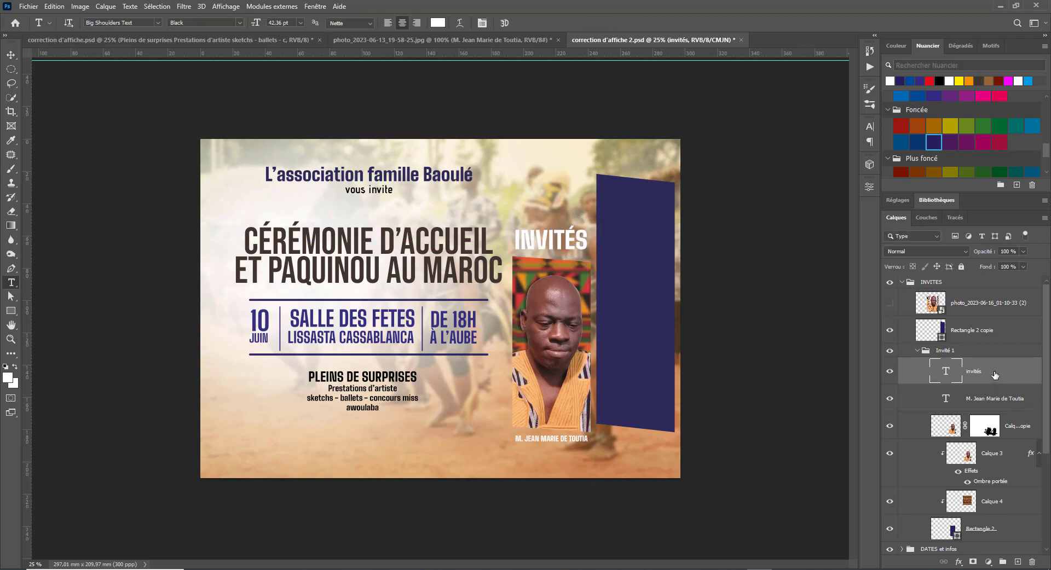
drag(995, 375, 993, 302)
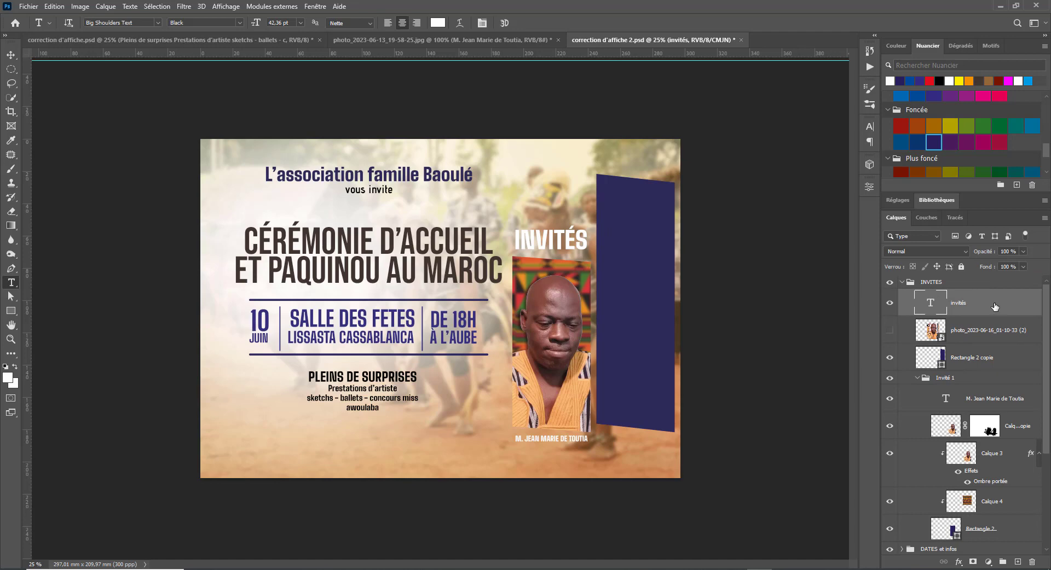
- Duplicate the invités layer and convert the copy into a smart object
key(ctrl+j)
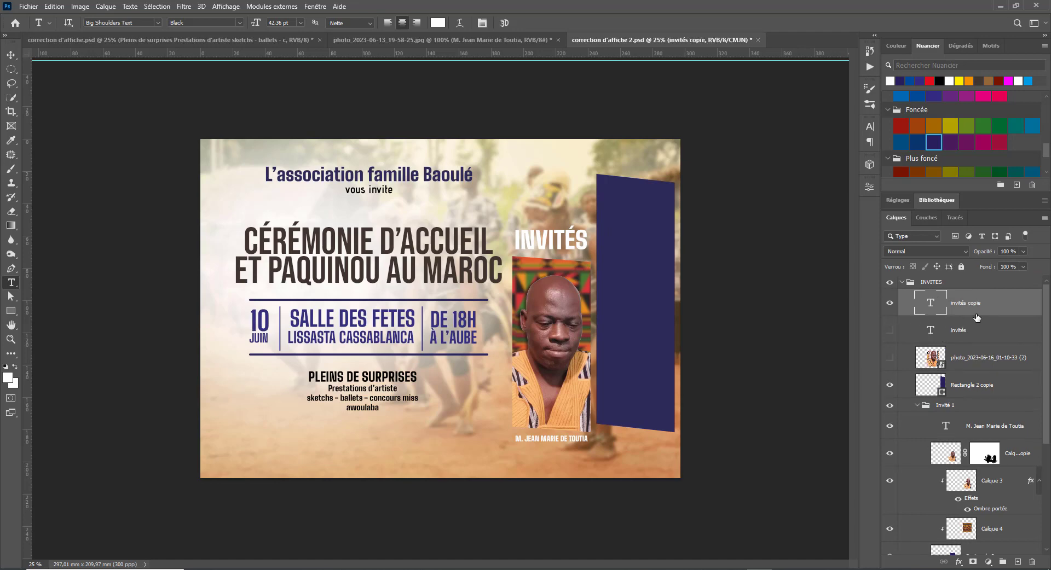
right_click(1001, 306)
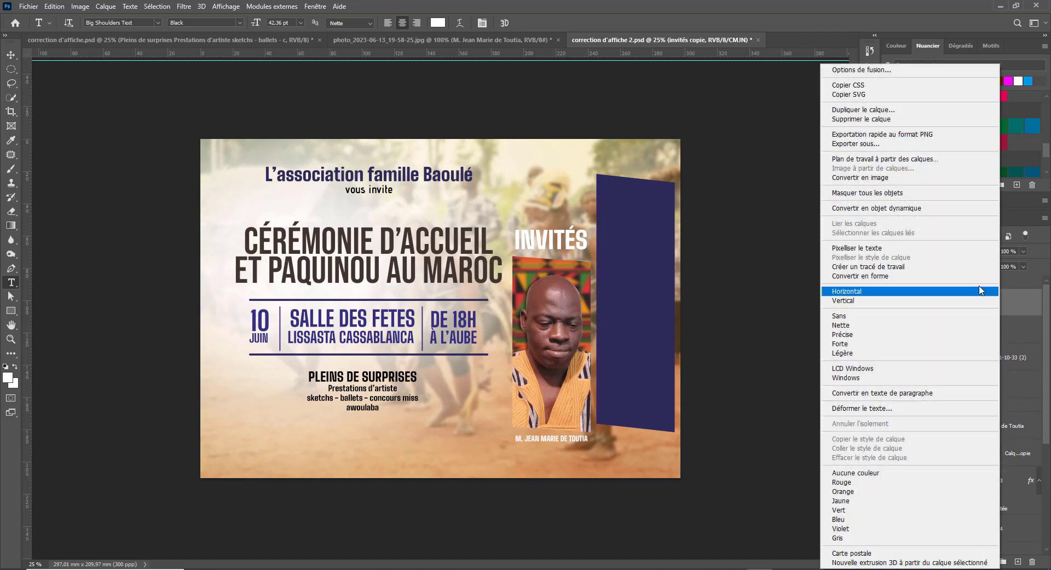
click(898, 213)
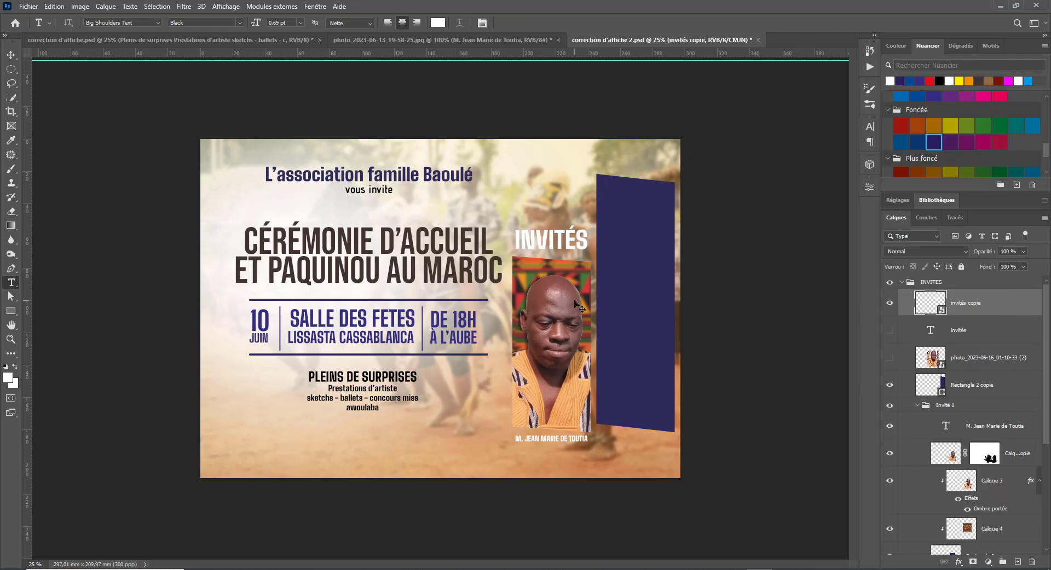
- Skew the INVITÉS copy so its slant matches the tilted portrait panels
key(ctrl+t)
right_click(572, 237)
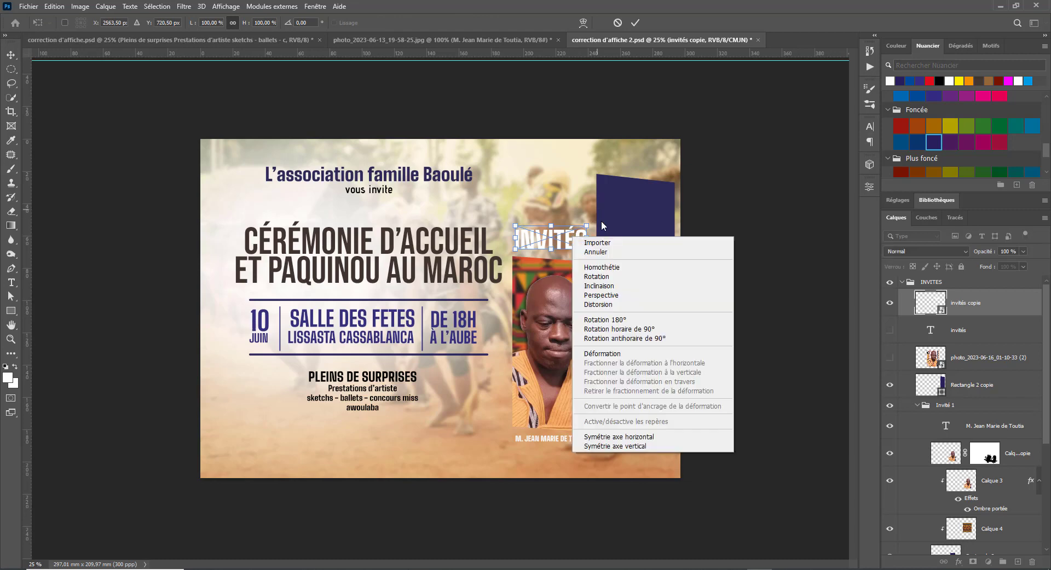
click(612, 287)
drag(588, 242, 588, 253)
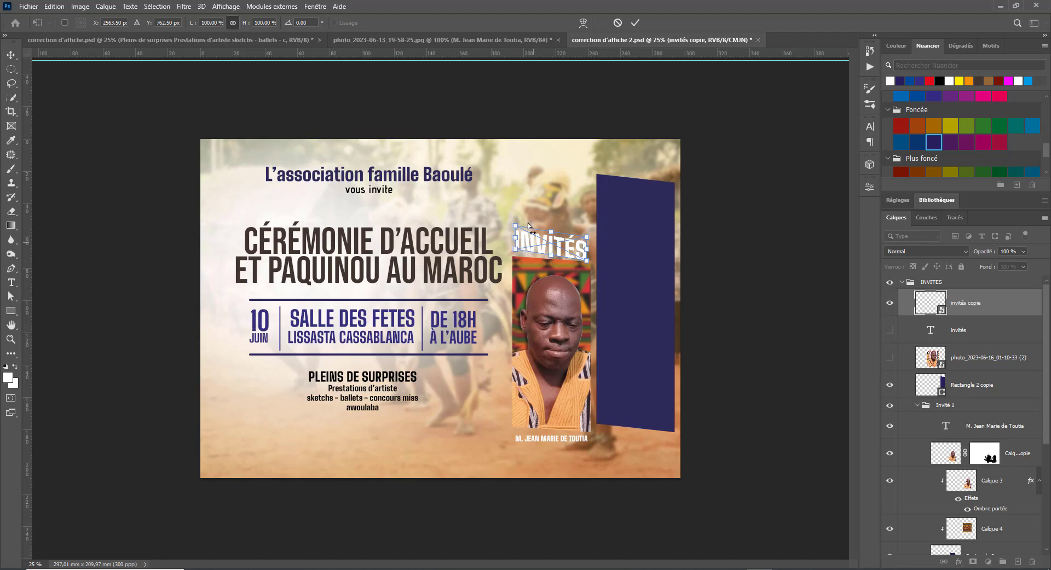
drag(511, 218, 638, 320)
drag(630, 318, 301, 24)
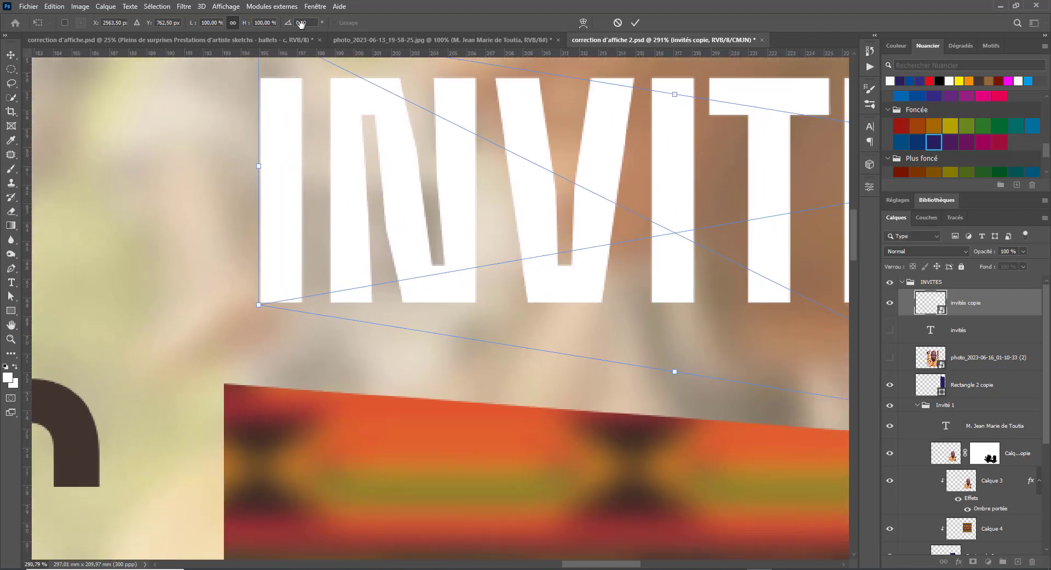
drag(327, 130, 166, 185)
key(ctrl+minus)
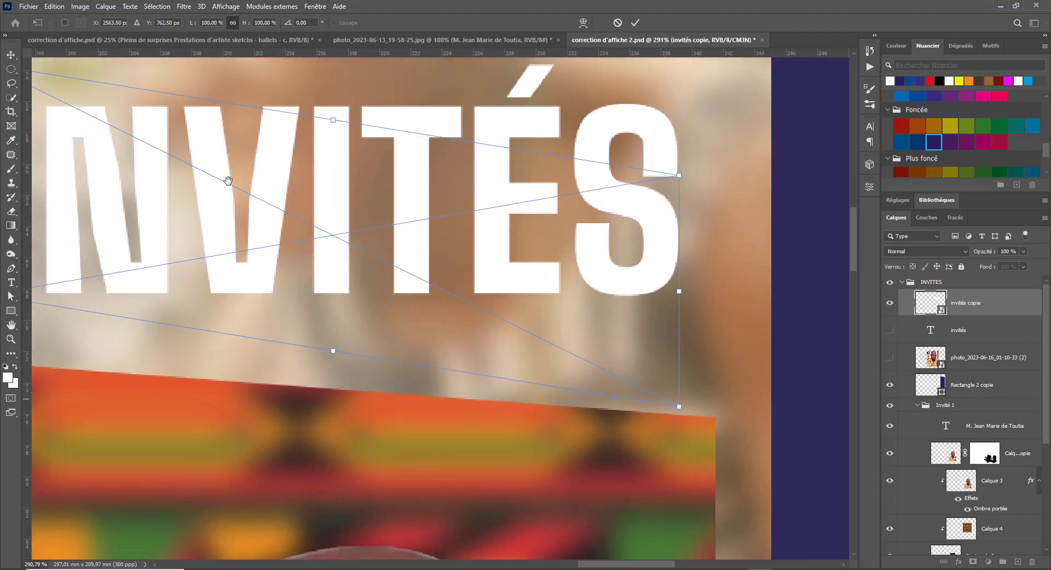
drag(343, 251, 474, 247)
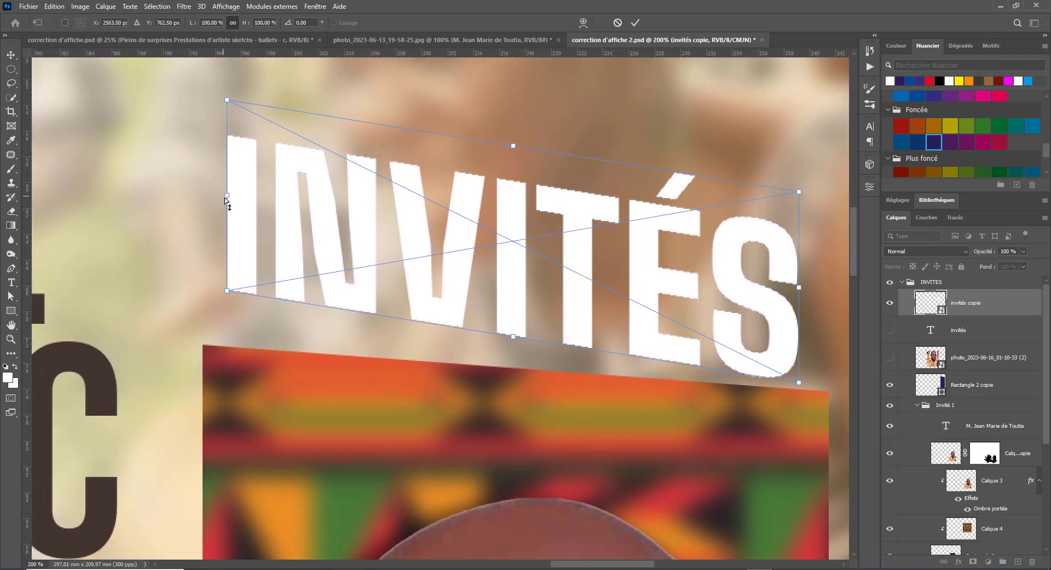
drag(226, 201, 226, 240)
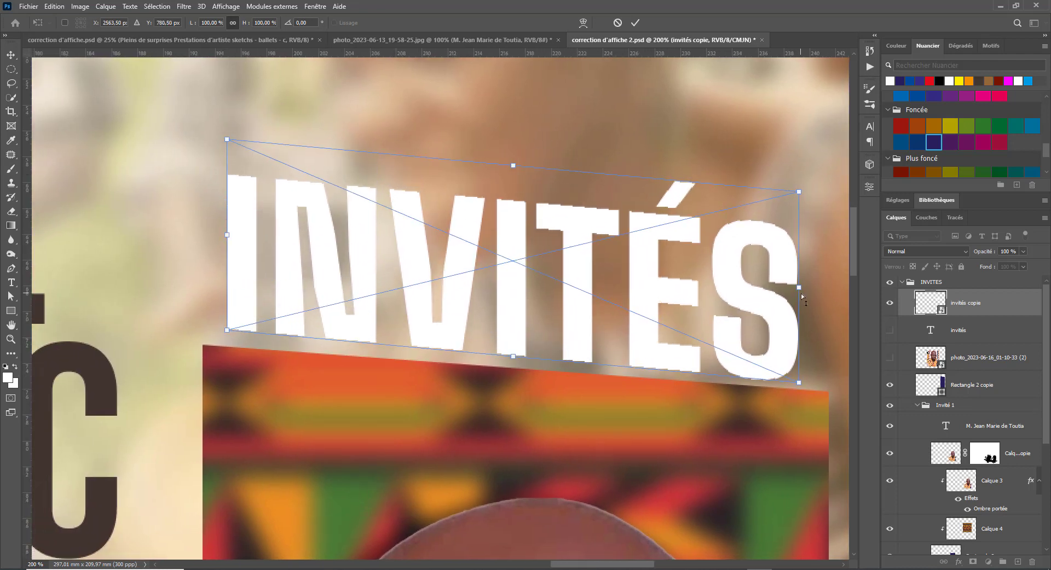
drag(801, 295, 801, 272)
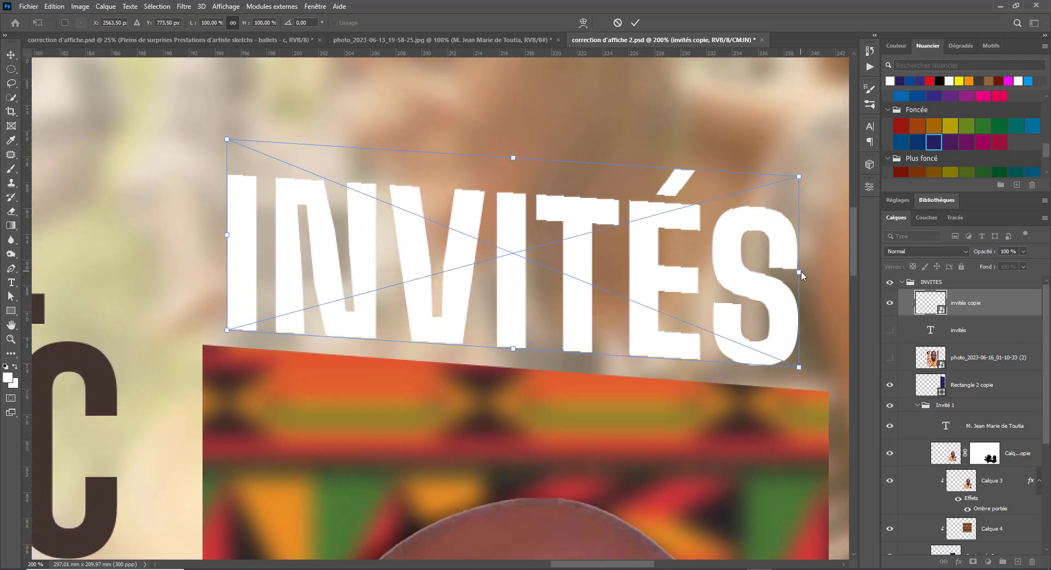
key(Return)
key(ctrl+0)
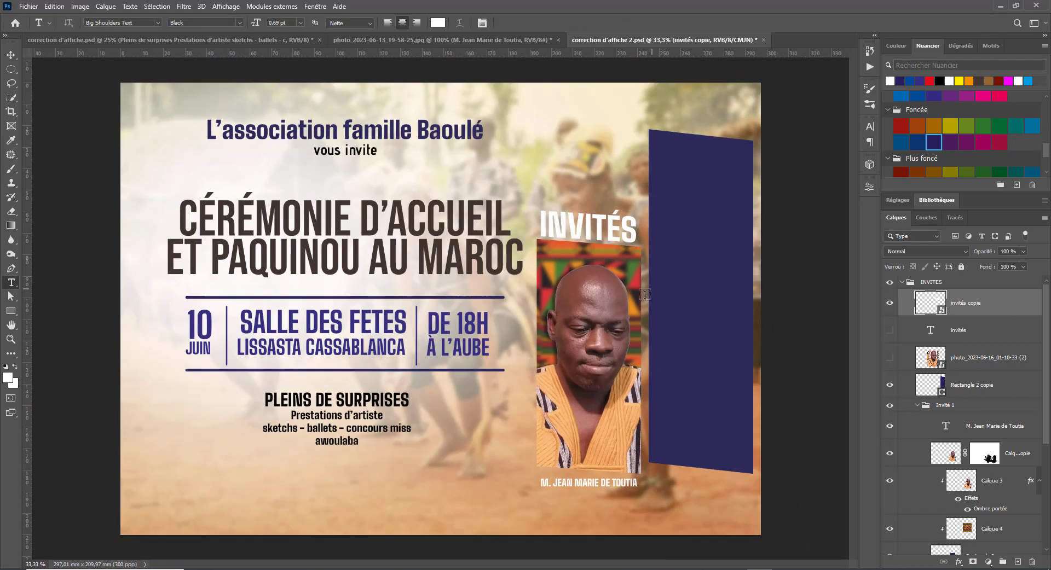
key(v)
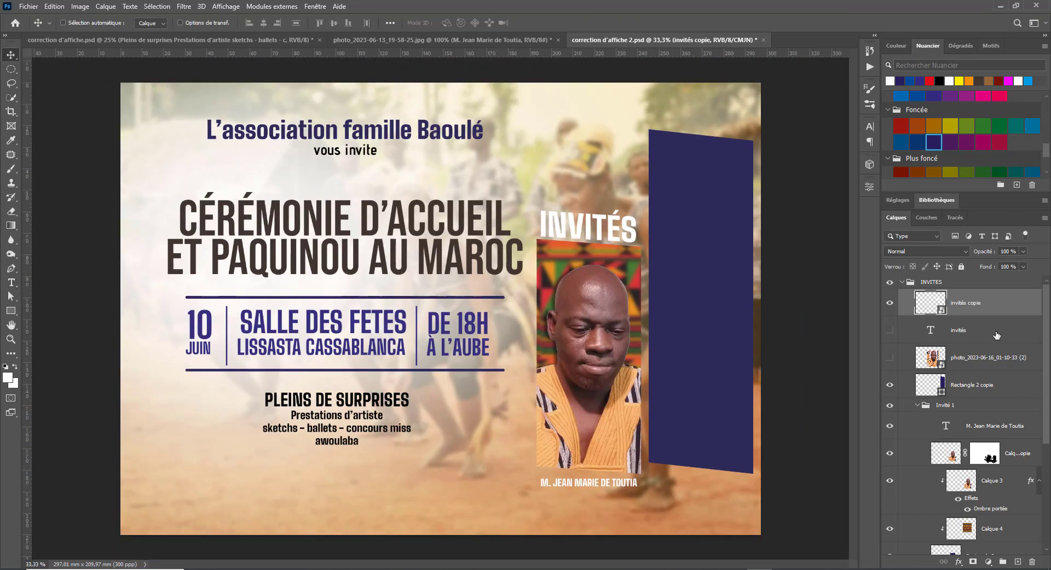
click(890, 330)
click(890, 303)
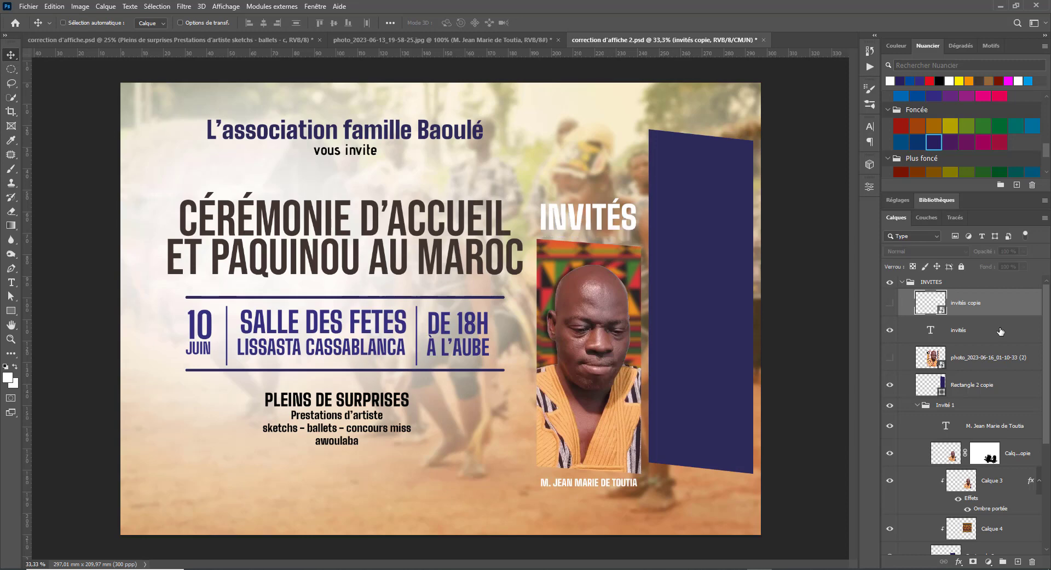
click(986, 332)
key(ctrl+t)
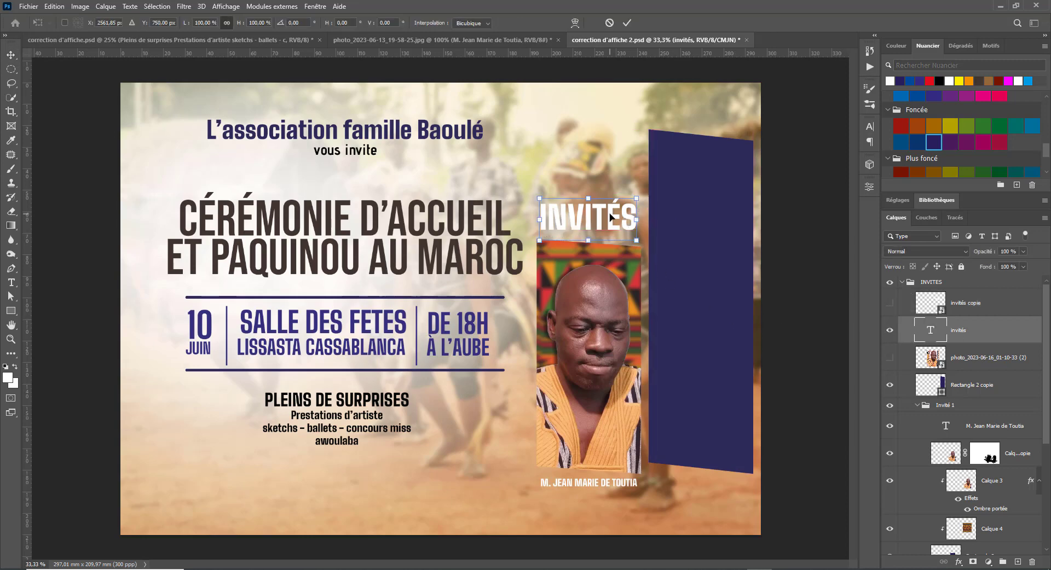
right_click(610, 217)
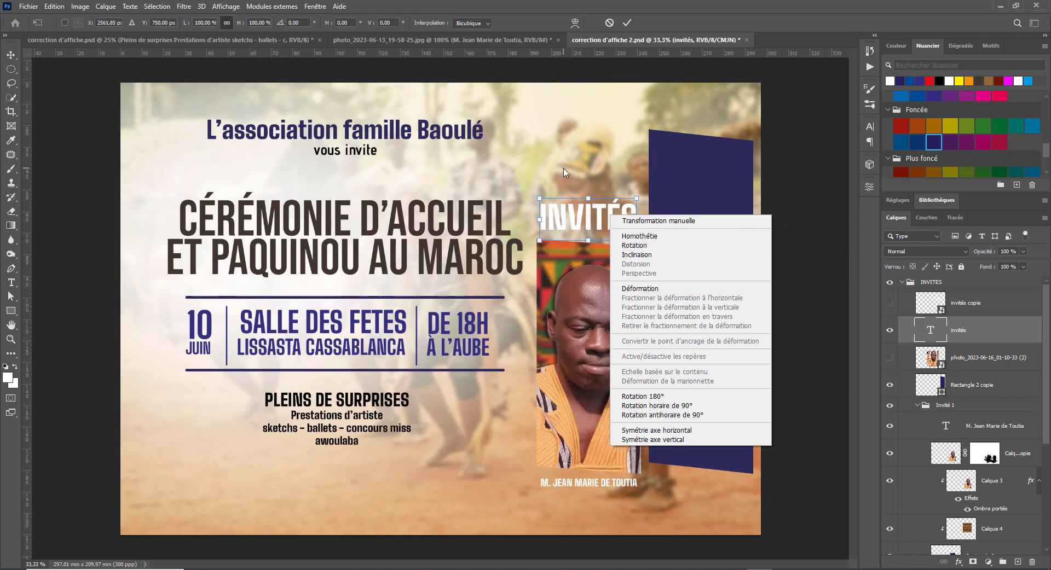
click(544, 179)
key(Return)
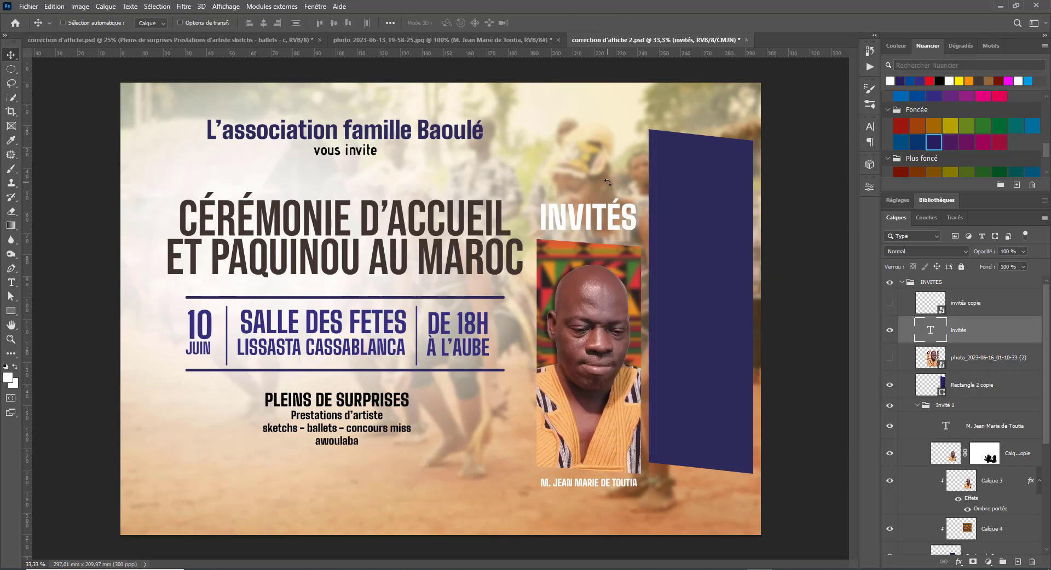
click(890, 330)
click(890, 303)
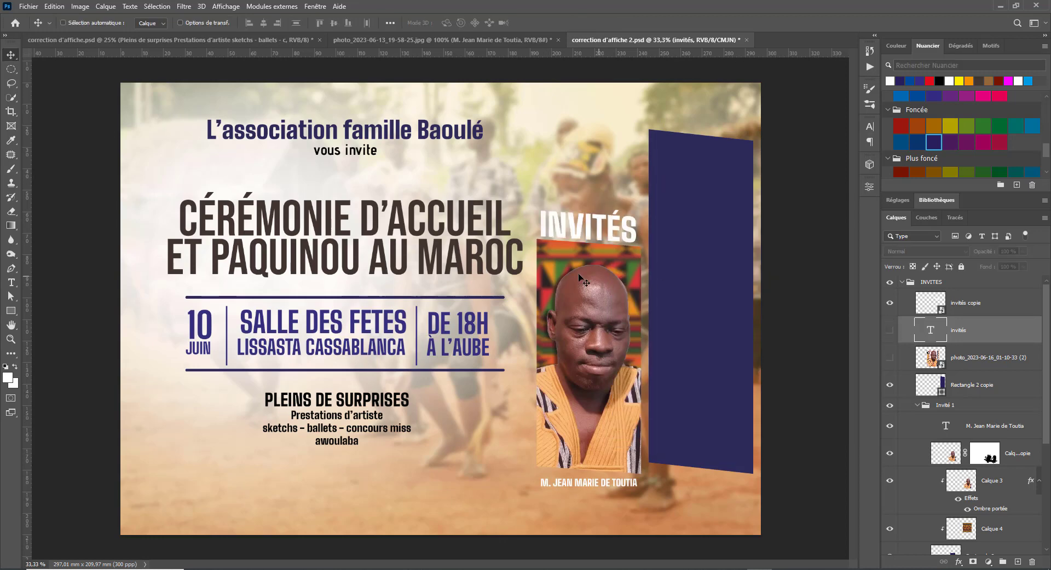
key(ctrl+minus)
key(ctrl+minus)
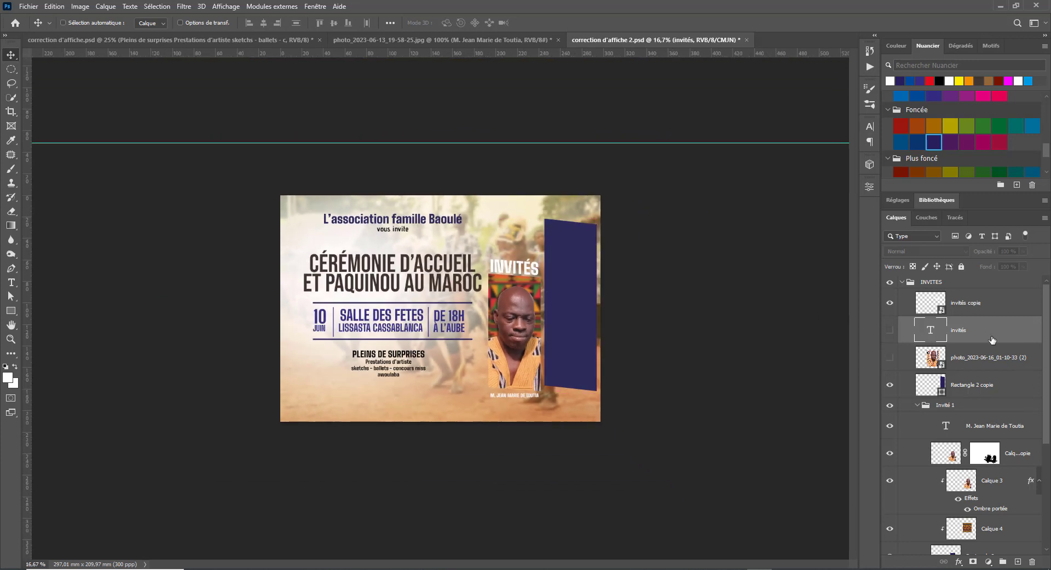
click(1021, 312)
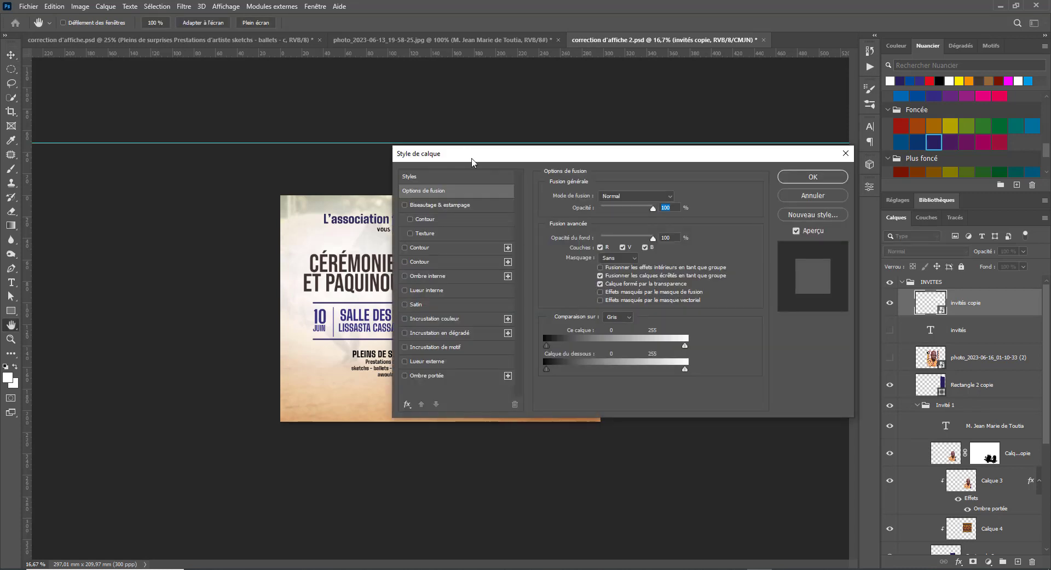
- Add a gradient overlay to the INVITÉS copy and preview an Oranges preset
drag(468, 159, 747, 186)
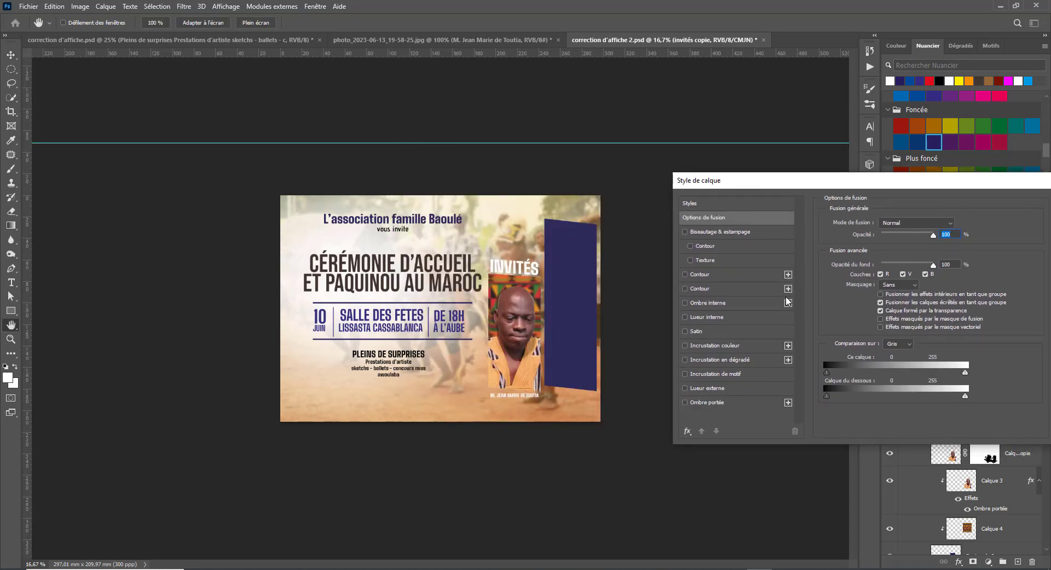
click(718, 360)
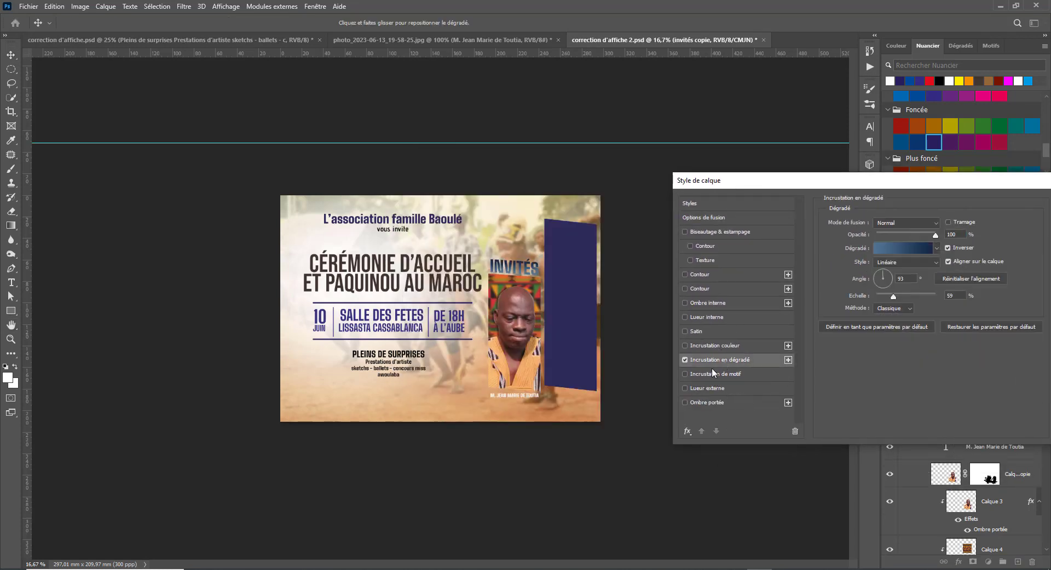
click(915, 246)
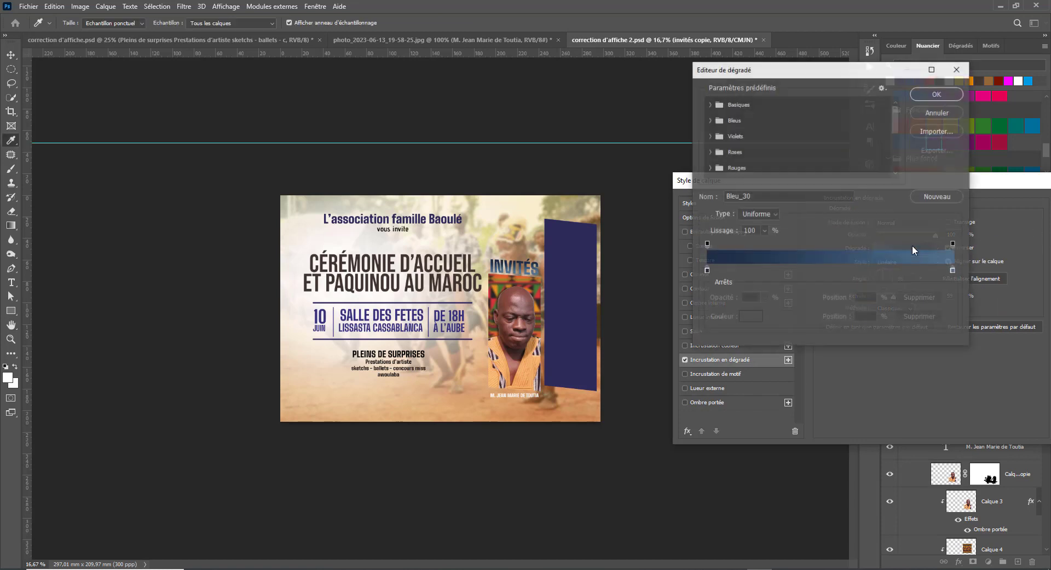
scroll(706, 156, down, 2)
click(710, 140)
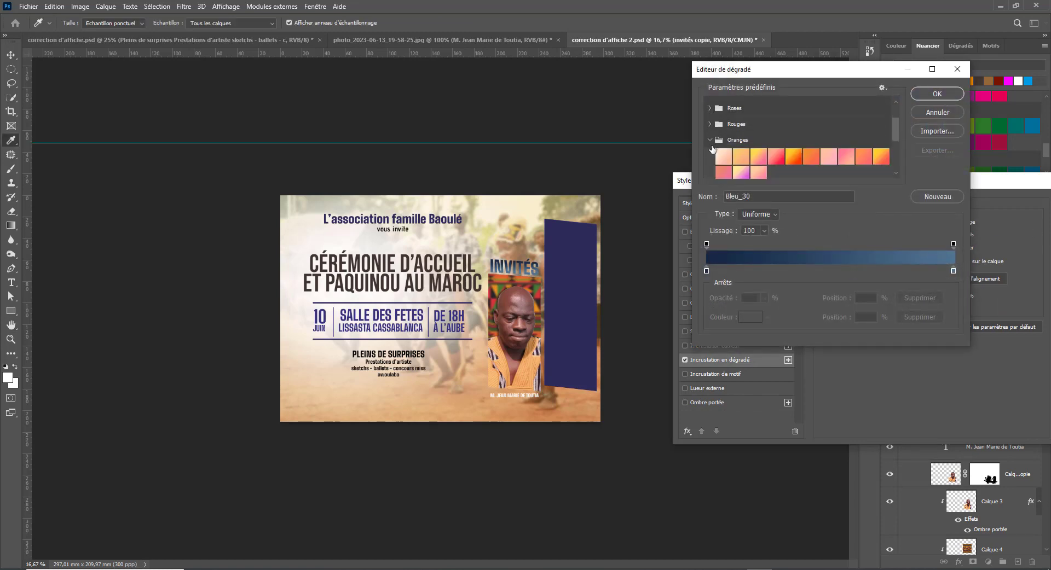
click(794, 156)
scroll(803, 166, down, 1)
scroll(803, 167, down, 3)
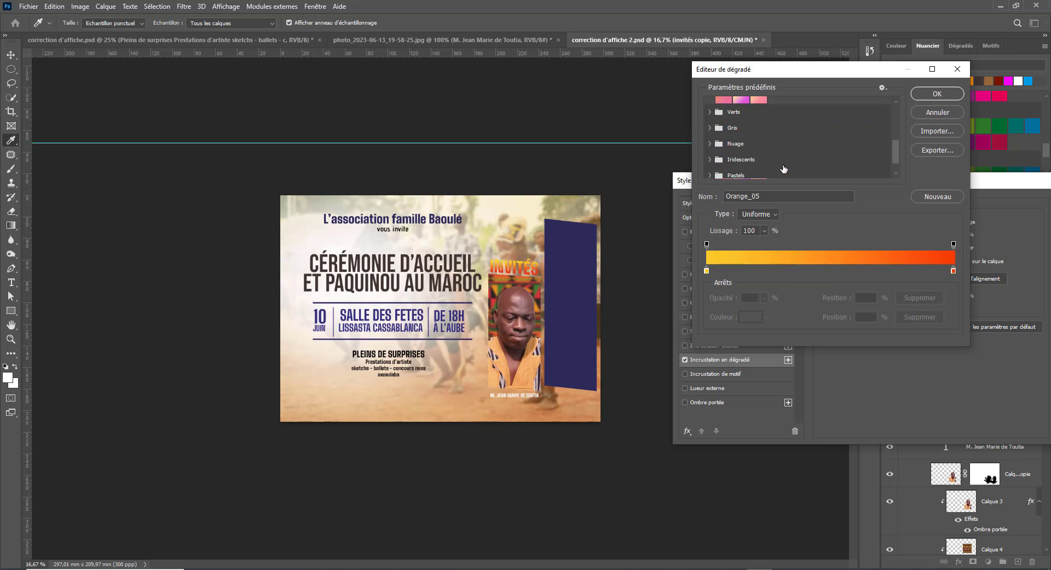
- Preview Nuage presets and the Violet_19 and Violet_21 gradients on the title
click(709, 124)
click(765, 139)
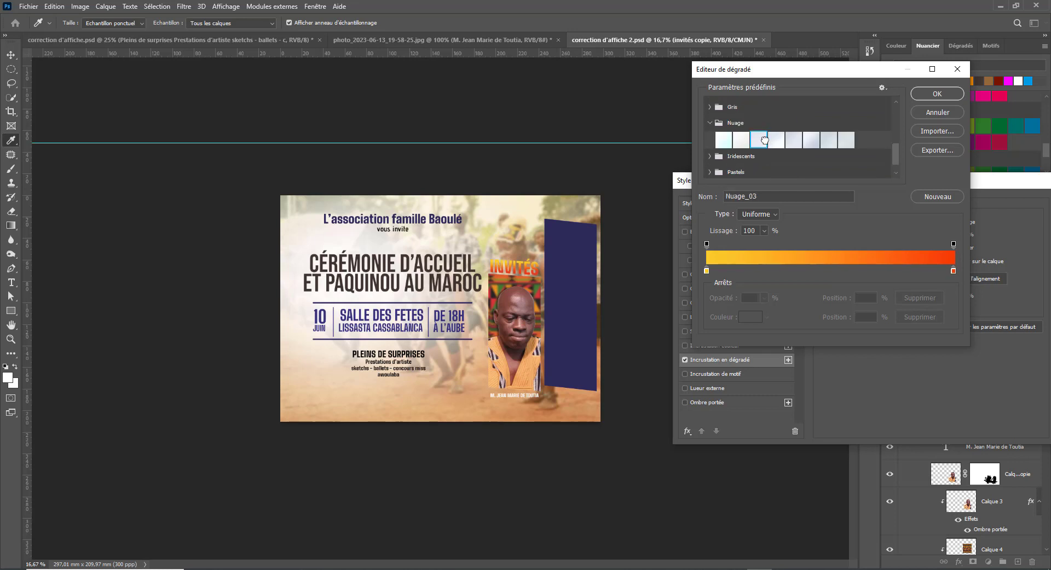
scroll(770, 140, down, 1)
click(811, 122)
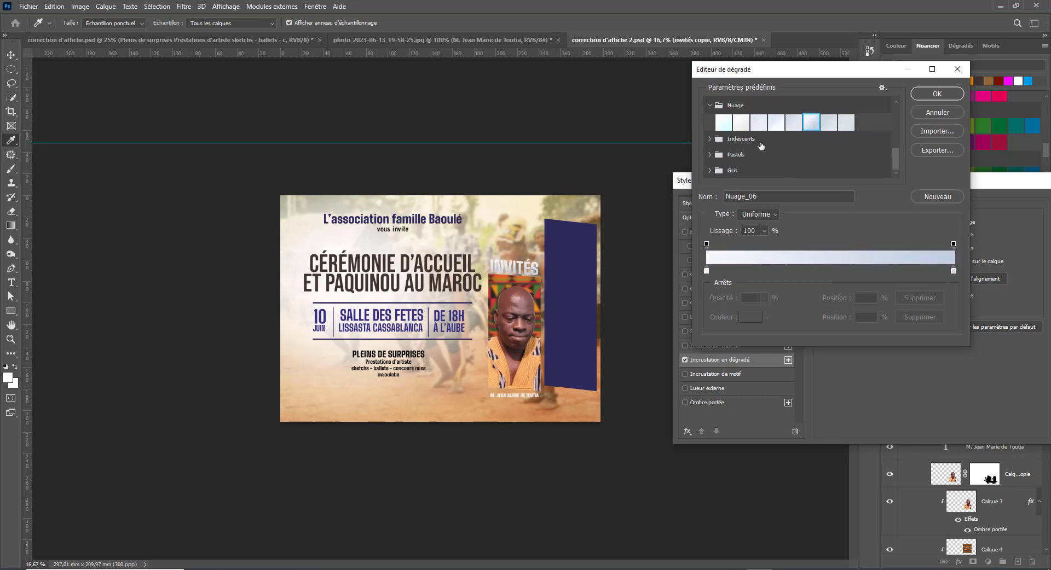
scroll(782, 159, up, 8)
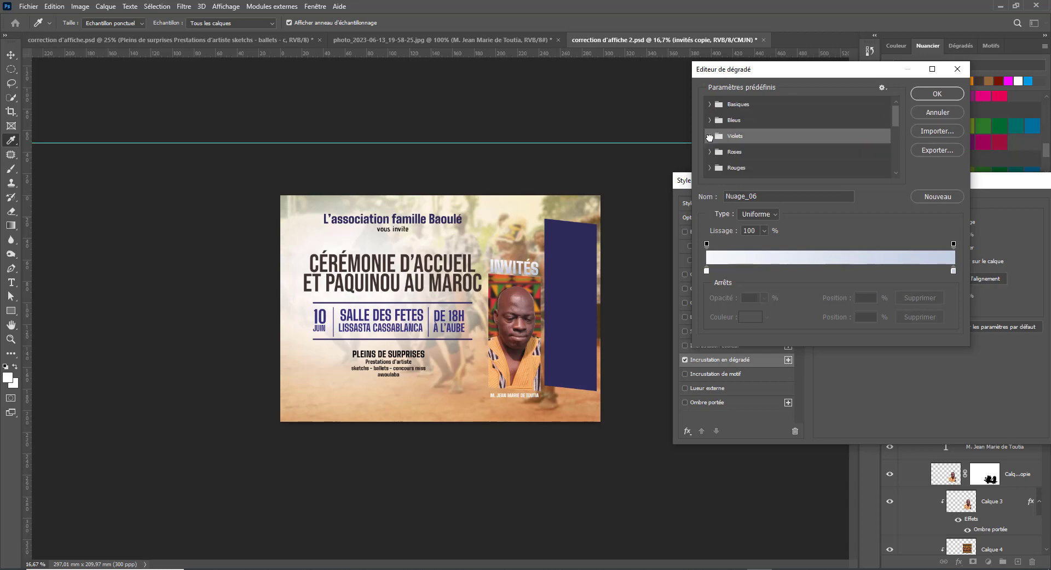
click(710, 136)
click(866, 169)
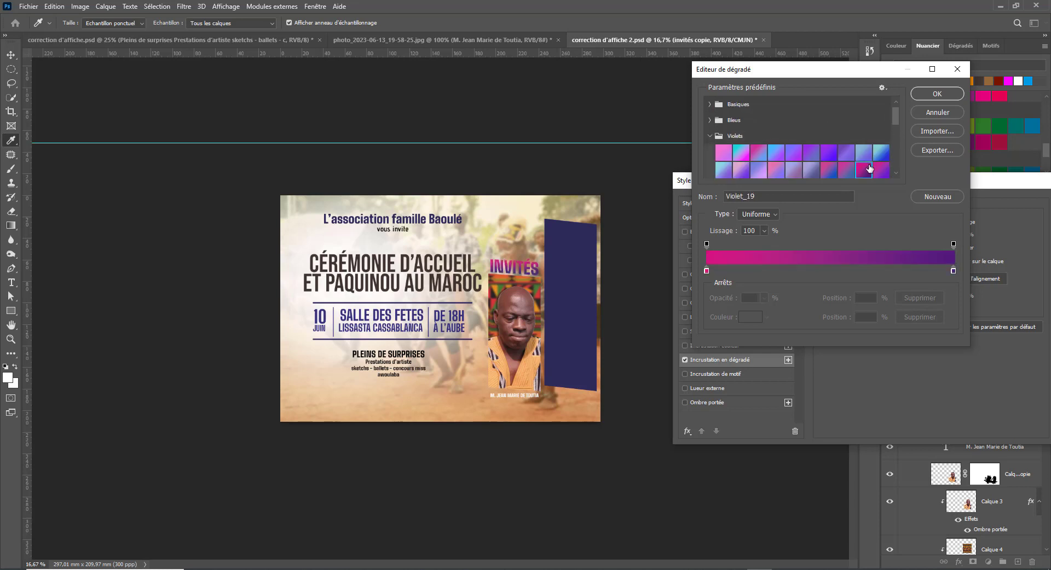
scroll(859, 166, down, 3)
click(724, 126)
scroll(760, 146, up, 3)
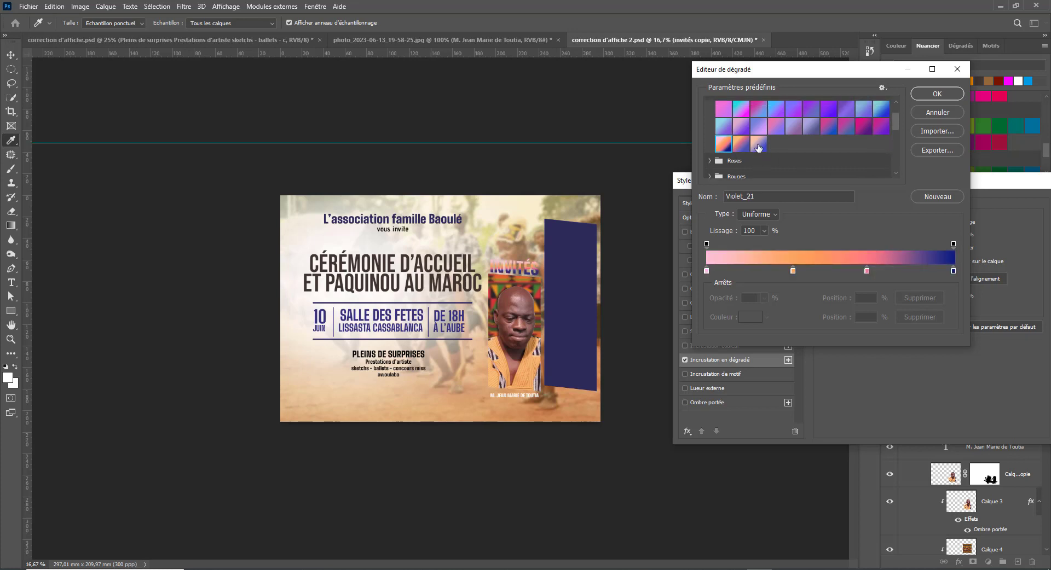
click(711, 135)
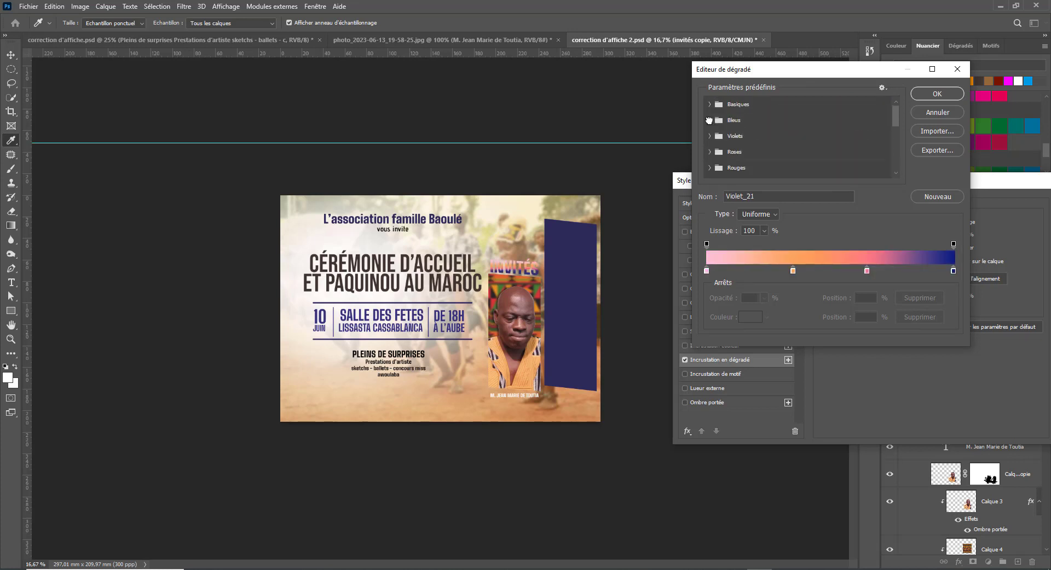
- Preview Bleus presets including Bleu_29 and Bleu_32, then cancel the gradient editor
click(710, 120)
scroll(773, 163, down, 1)
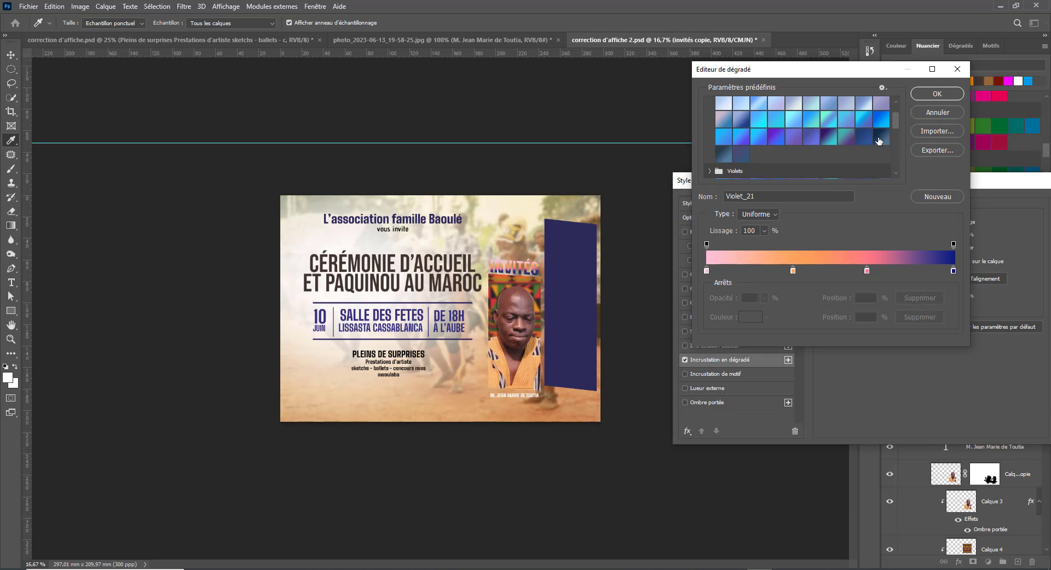
click(878, 141)
click(864, 137)
scroll(755, 148, down, 2)
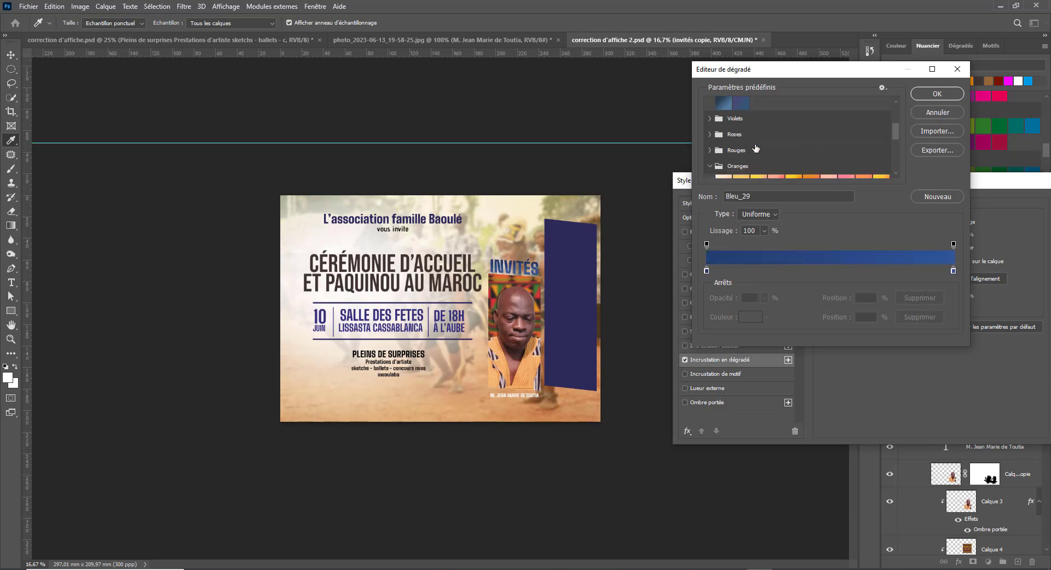
click(726, 106)
click(740, 105)
scroll(738, 115, down, 1)
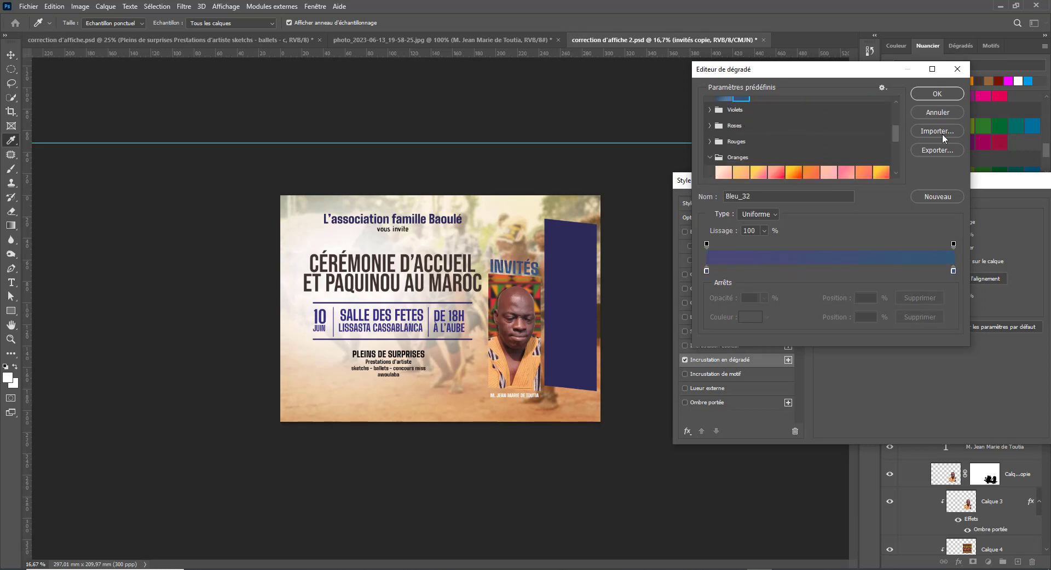
click(937, 113)
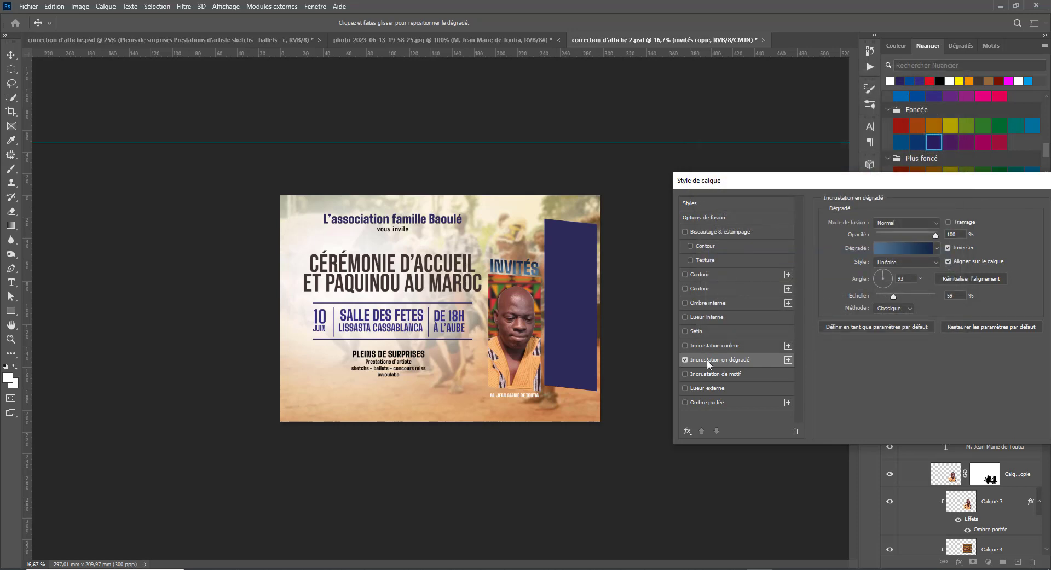
- Replace the gradient overlay with a colour overlay sampled from the poster's purple panel
click(685, 360)
click(685, 346)
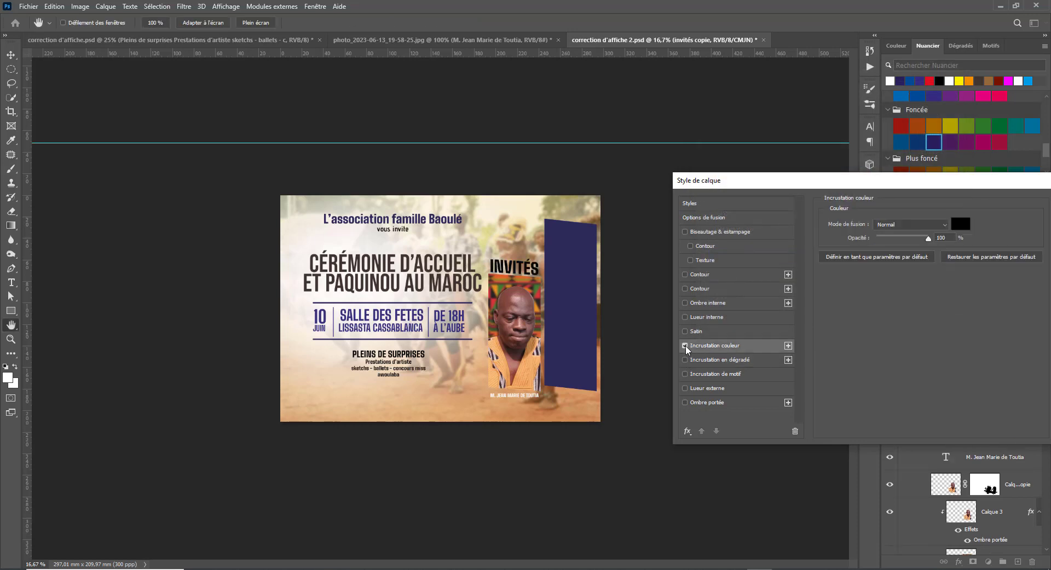
click(961, 225)
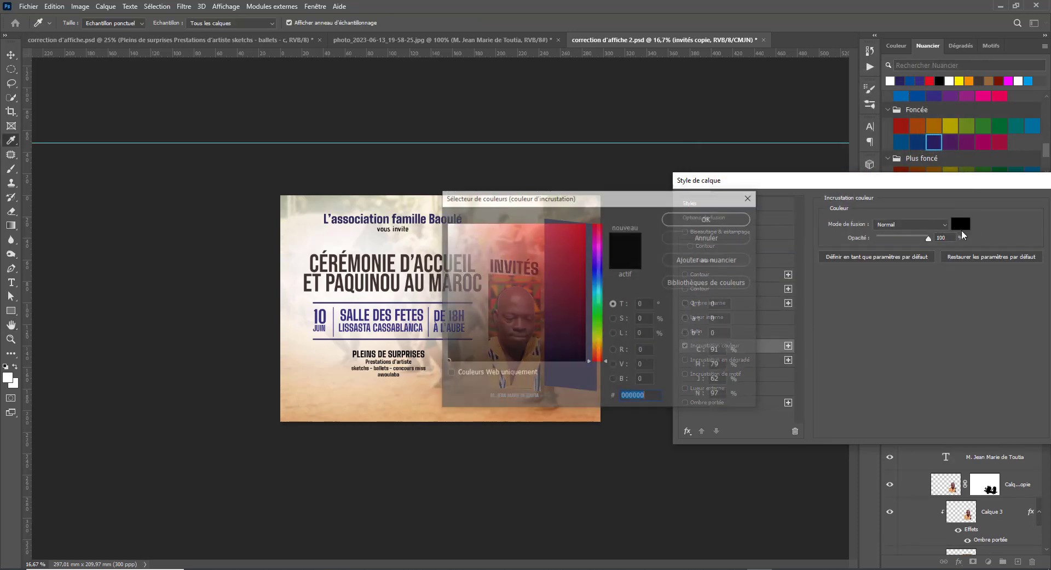
click(580, 246)
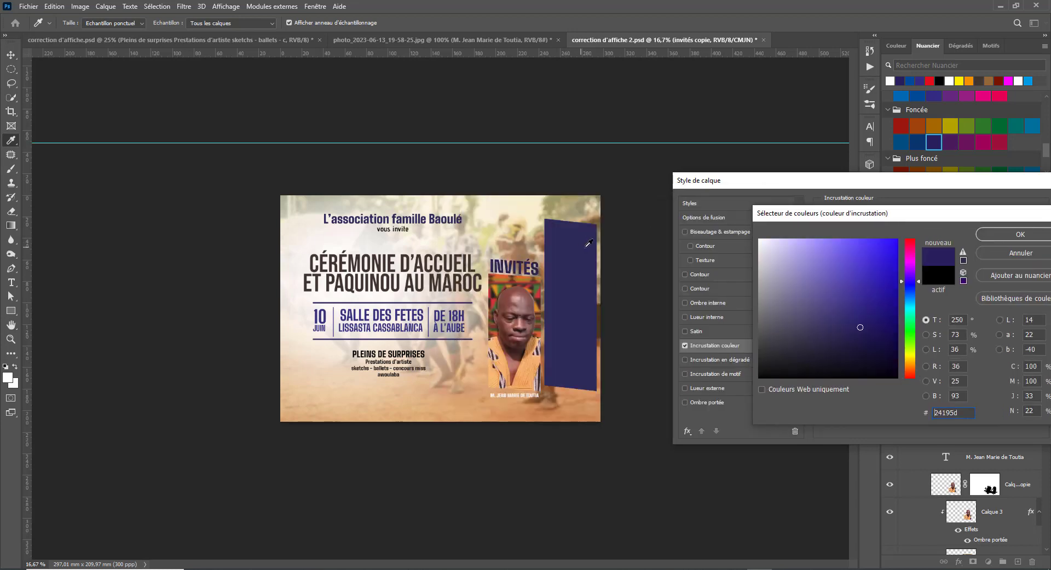
click(1007, 233)
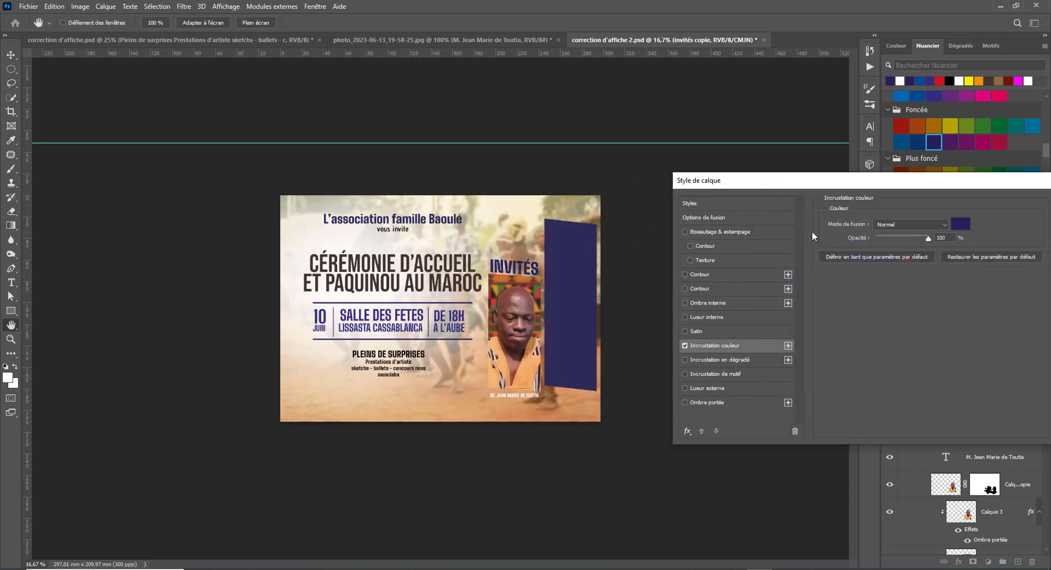
drag(933, 181, 913, 194)
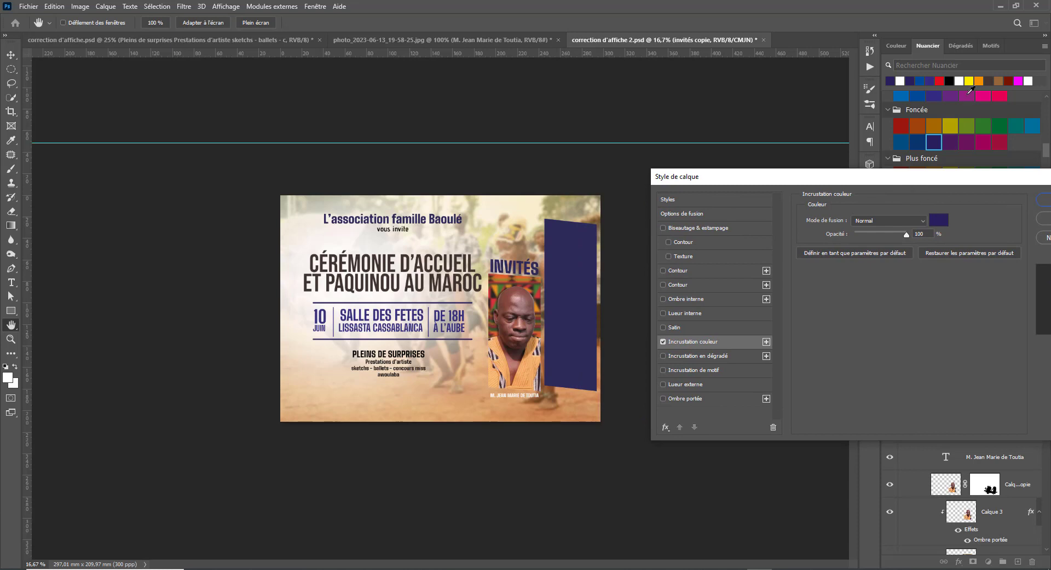
- Preview bright yellow, light orange and light yellow as the overlay colour
click(939, 221)
click(970, 82)
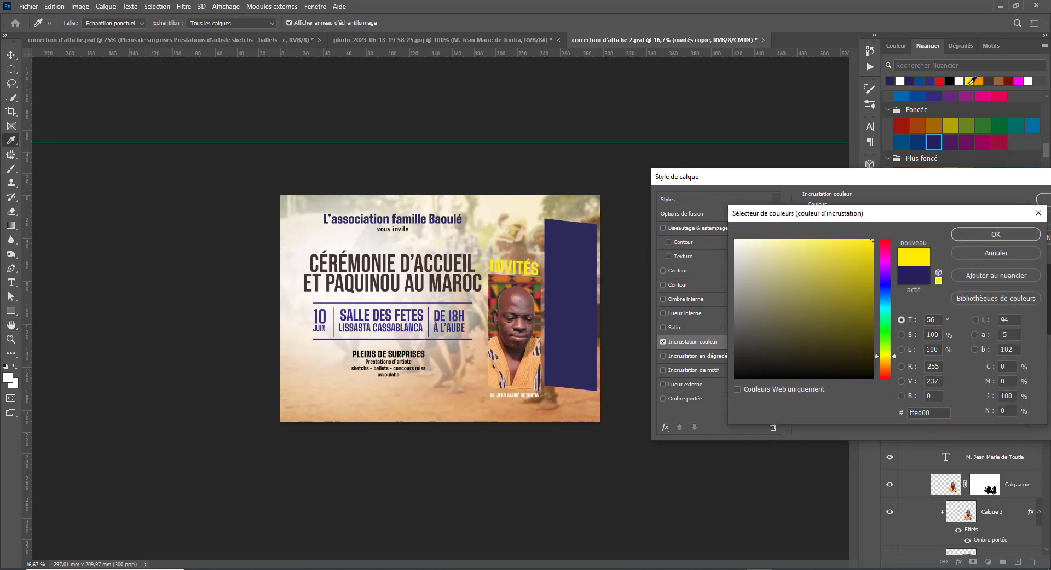
scroll(1027, 127, up, 3)
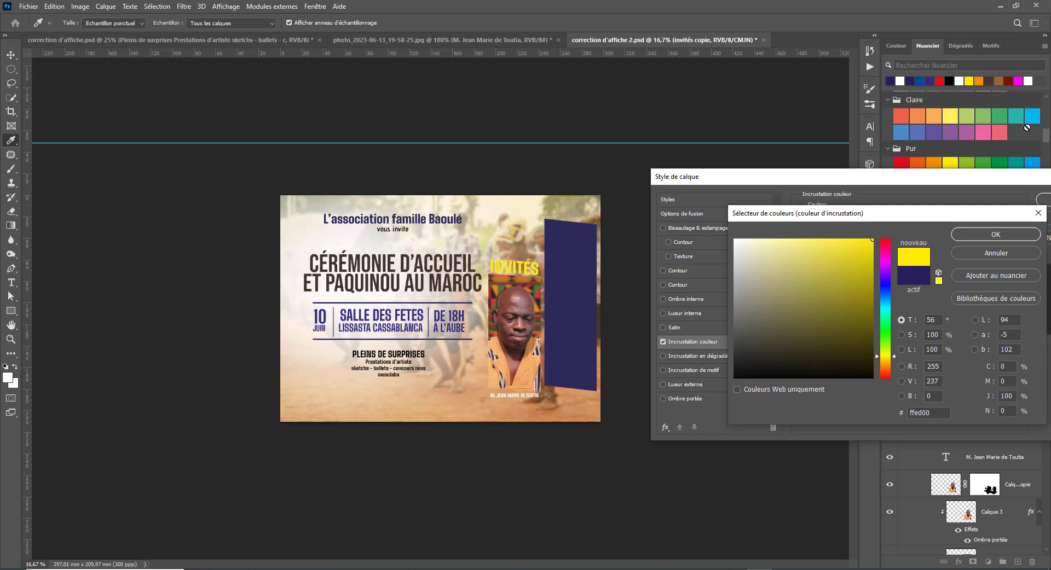
click(934, 117)
click(951, 116)
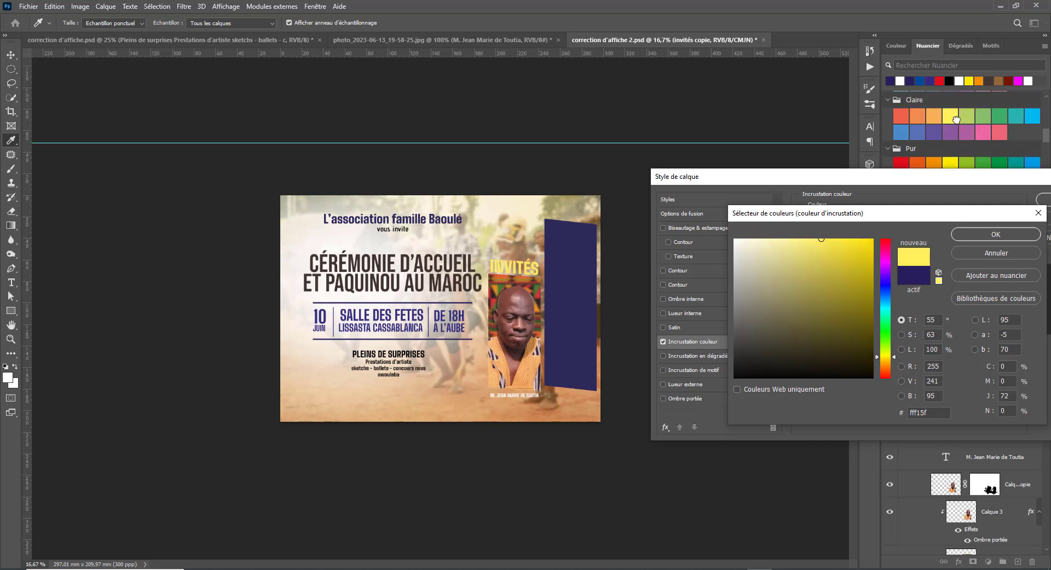
scroll(936, 132, down, 1)
scroll(935, 133, down, 2)
- Settle on dark purple #1d0e46 for the INVITÉS colour overlay and apply the style
click(907, 127)
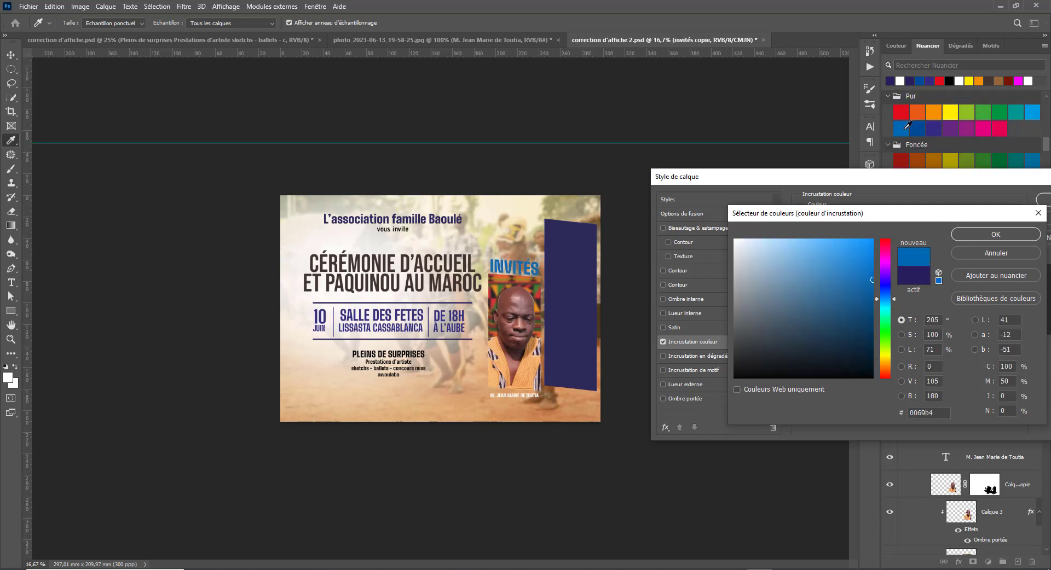
scroll(1004, 127, down, 2)
scroll(935, 145, down, 2)
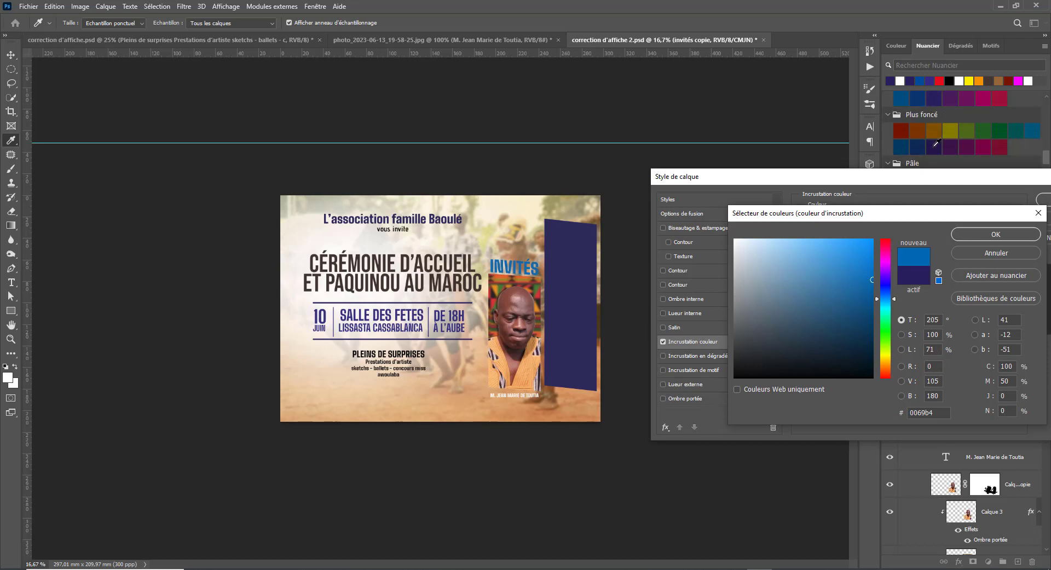
click(933, 146)
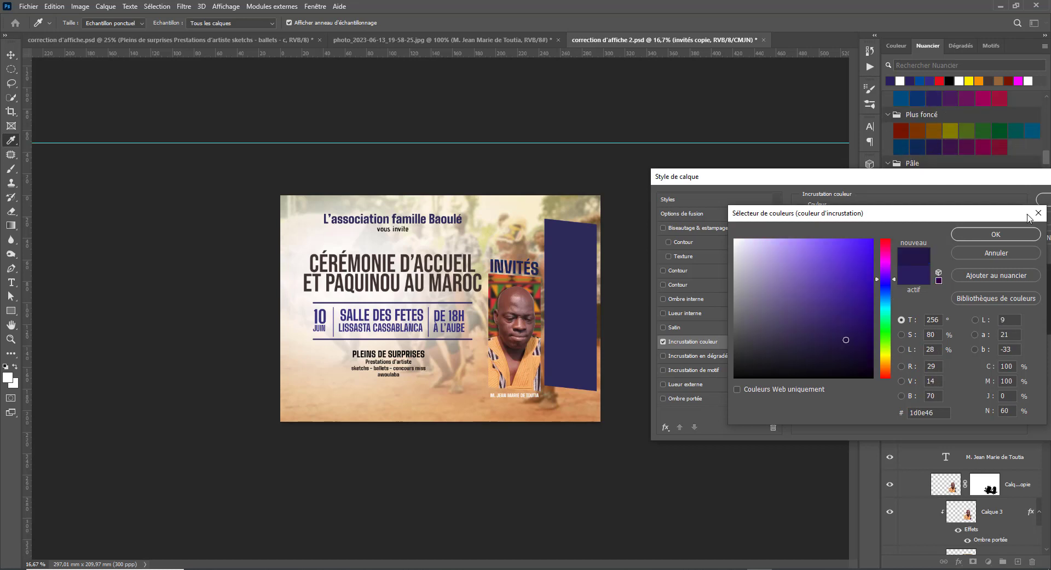
click(996, 235)
click(1045, 200)
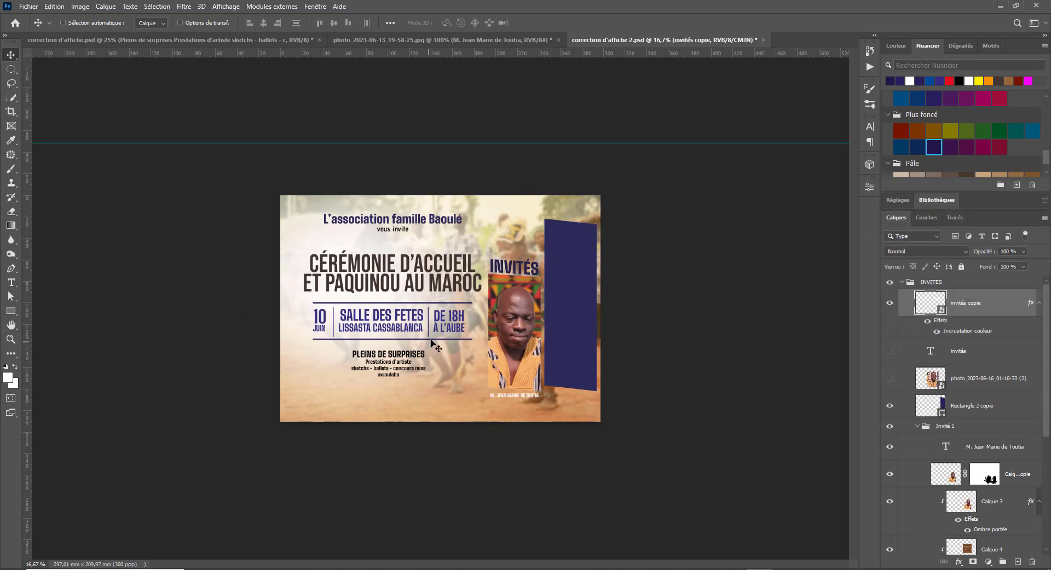
right_click(516, 328)
- Brighten the portrait Calque 3 copie with a Brightness/Contrast adjustment clipped to it
click(564, 353)
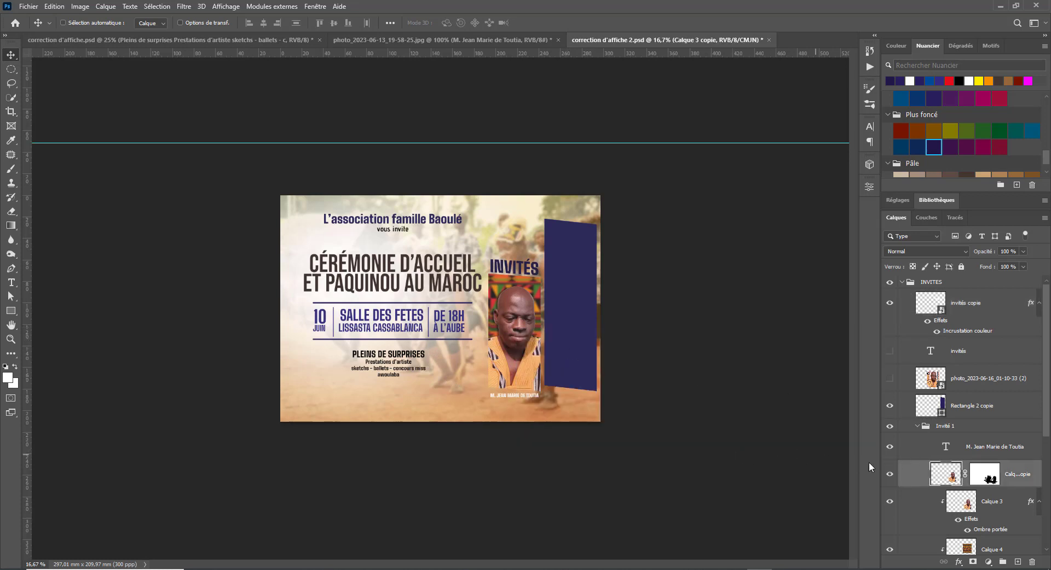
click(988, 562)
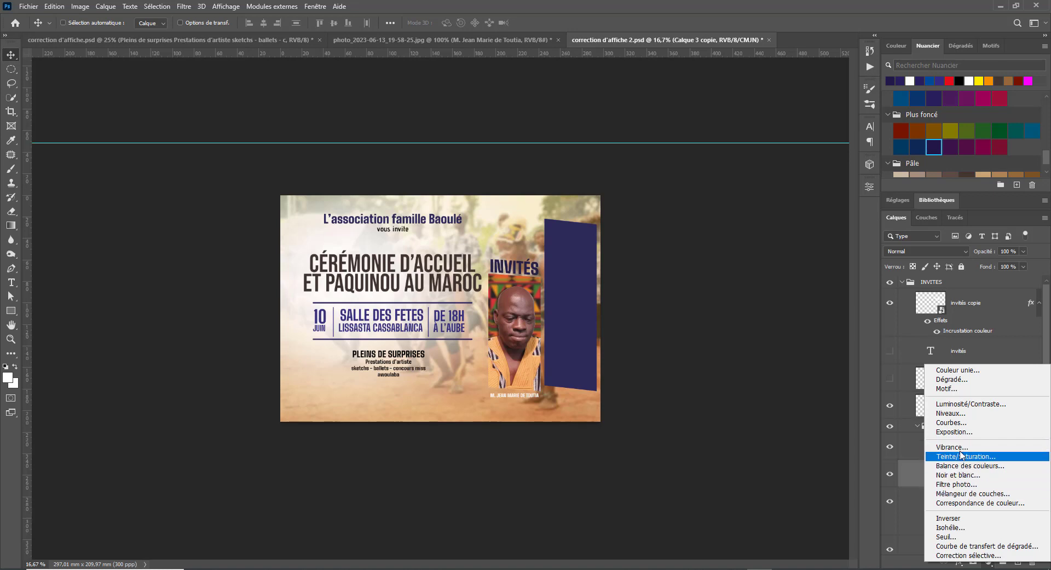
click(962, 405)
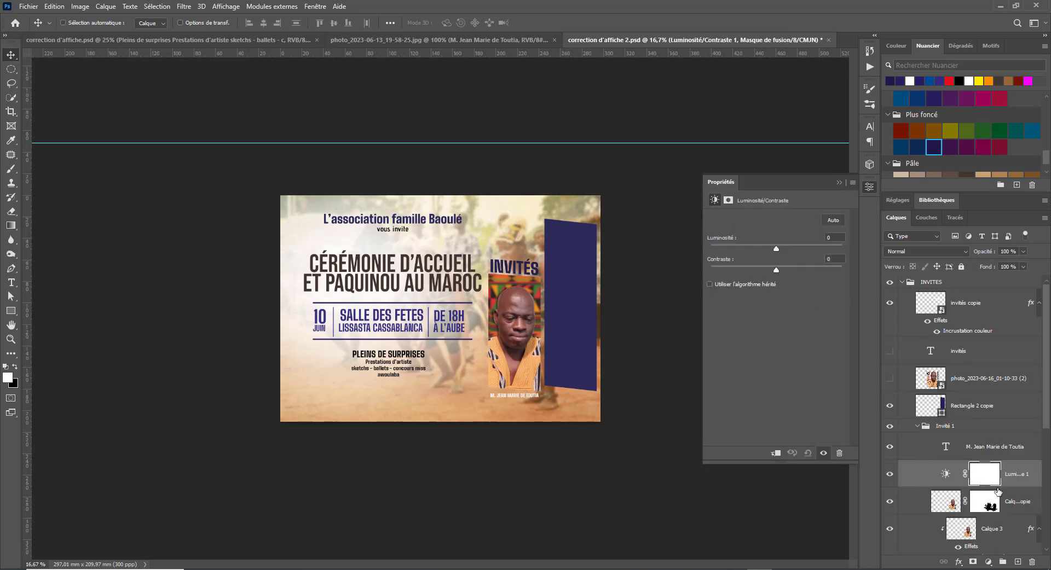
alt+click(958, 487)
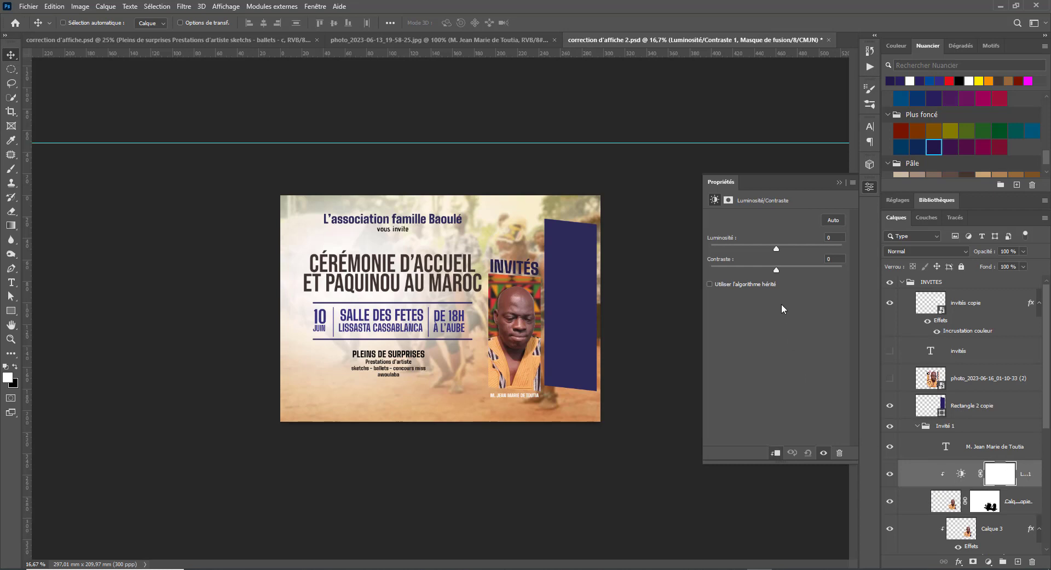
mouse_move(781, 248)
mouse_down()
mouse_move(796, 251)
mouse_move(814, 279)
mouse_move(809, 247)
mouse_move(799, 249)
mouse_up()
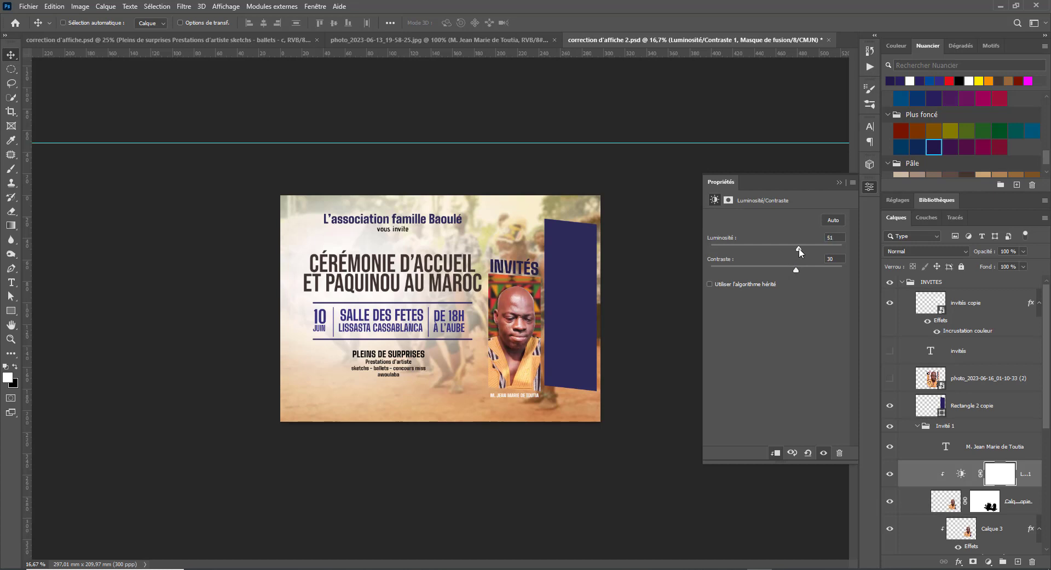
click(838, 183)
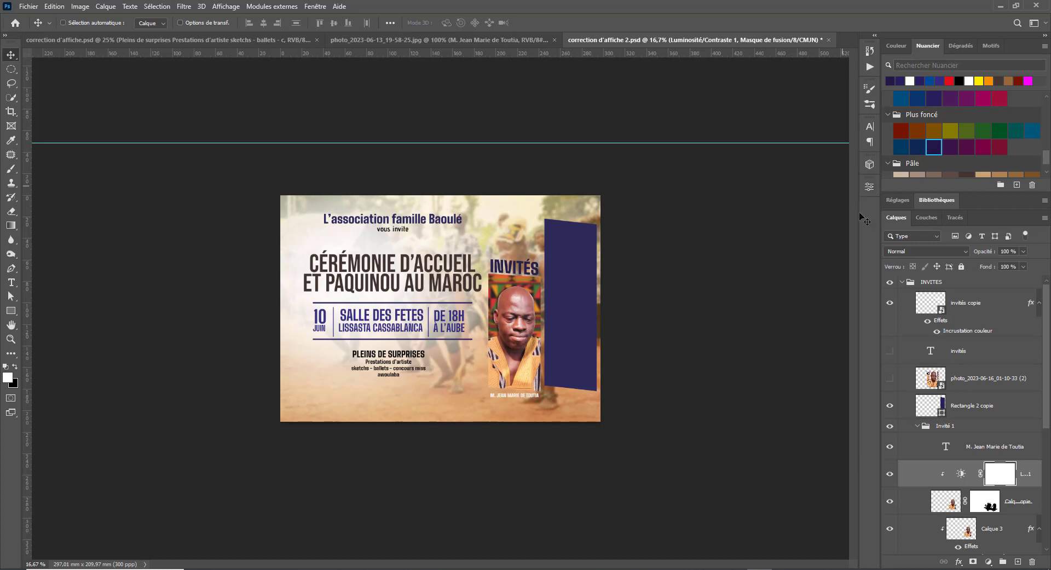
- Add a Hue/Saturation adjustment (saturation +12, lightness +3) to the portrait, then collapse the Invité 1 group
click(1016, 500)
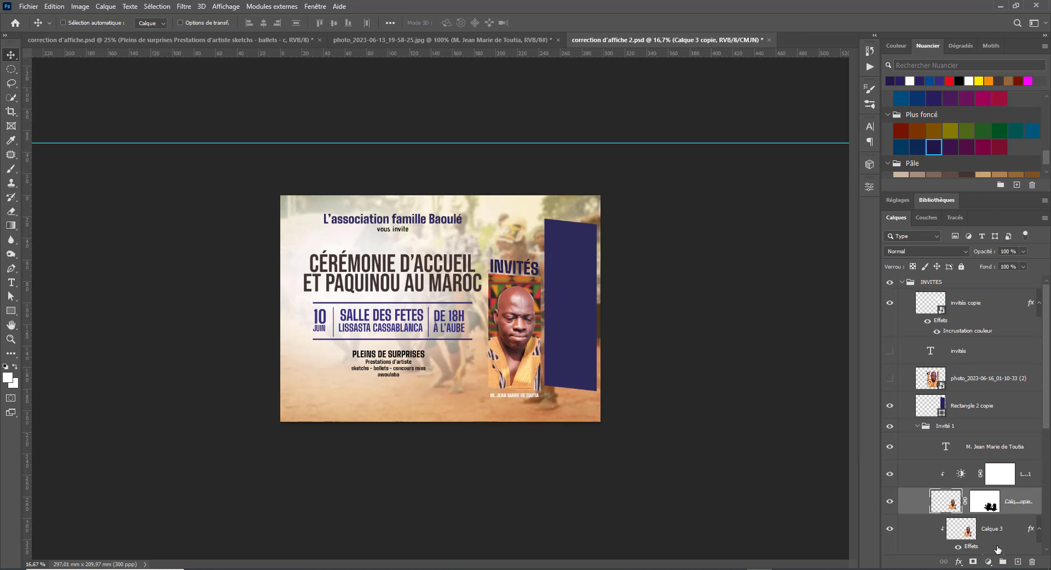
click(960, 562)
click(959, 562)
click(988, 563)
click(974, 454)
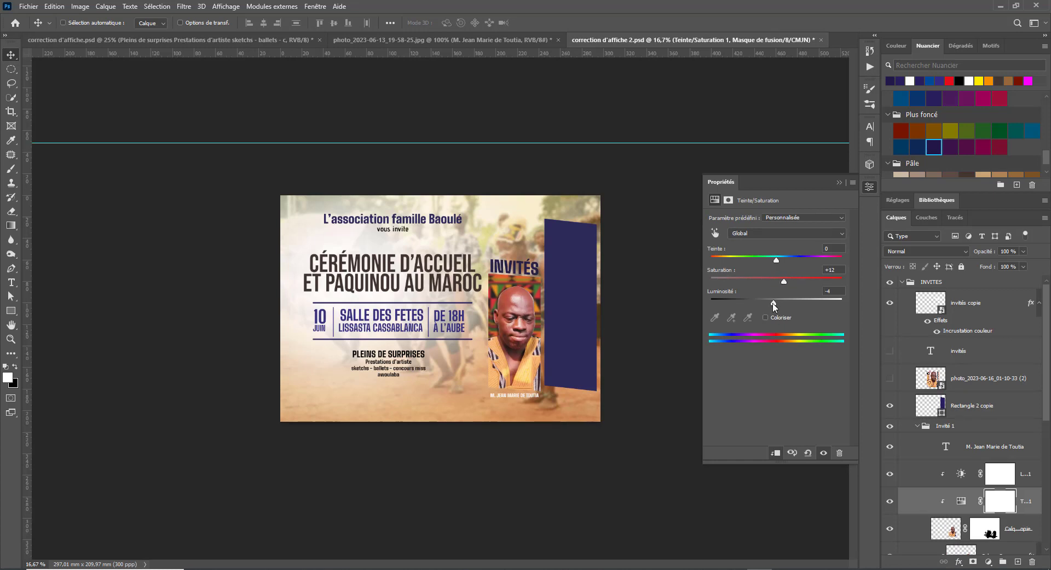
drag(773, 305, 779, 306)
click(839, 182)
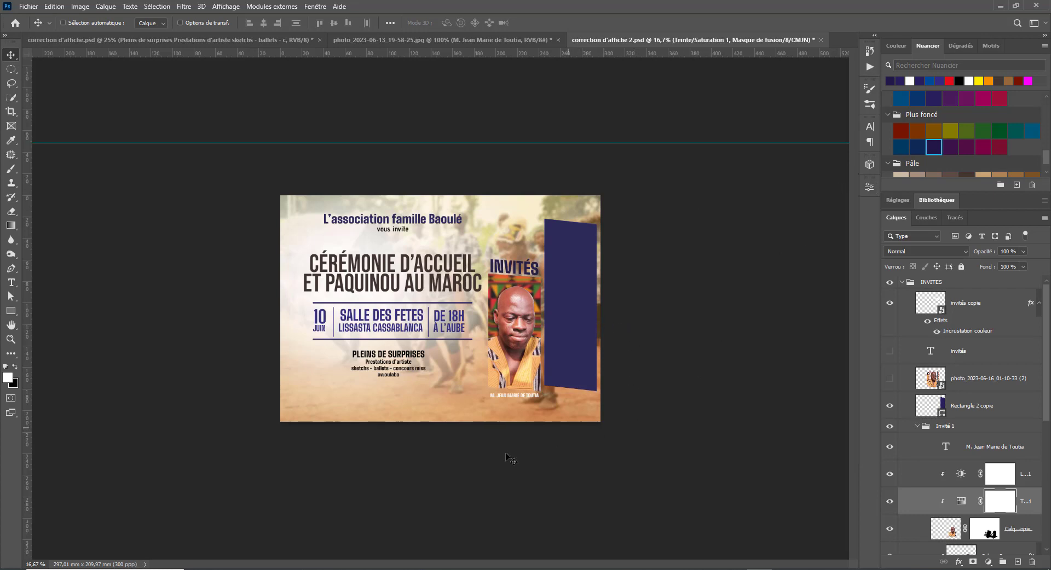
click(916, 427)
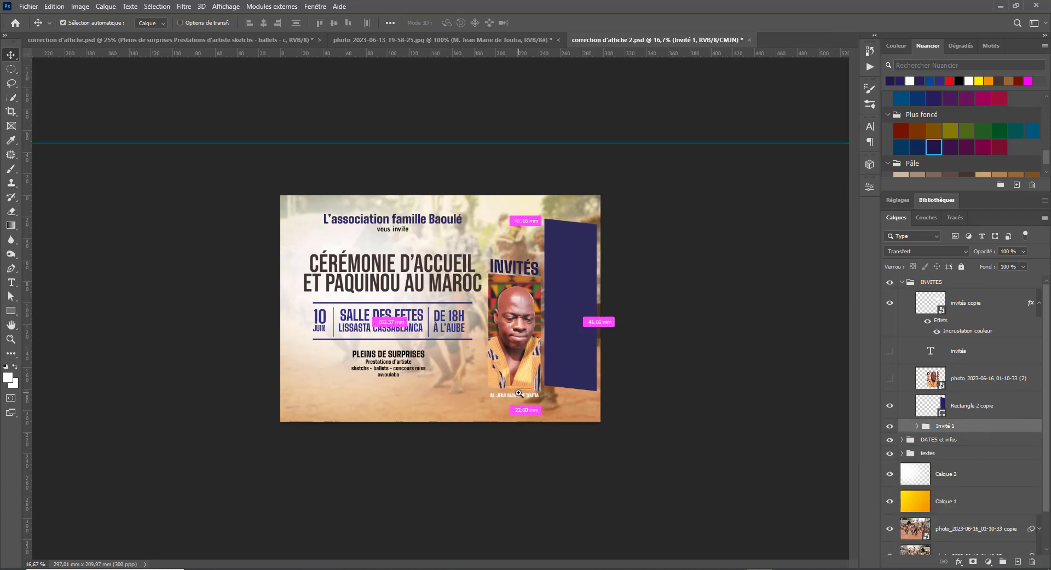
- Place the second guest's photo (3).jpg into the poster and position it
key(ctrl+plus)
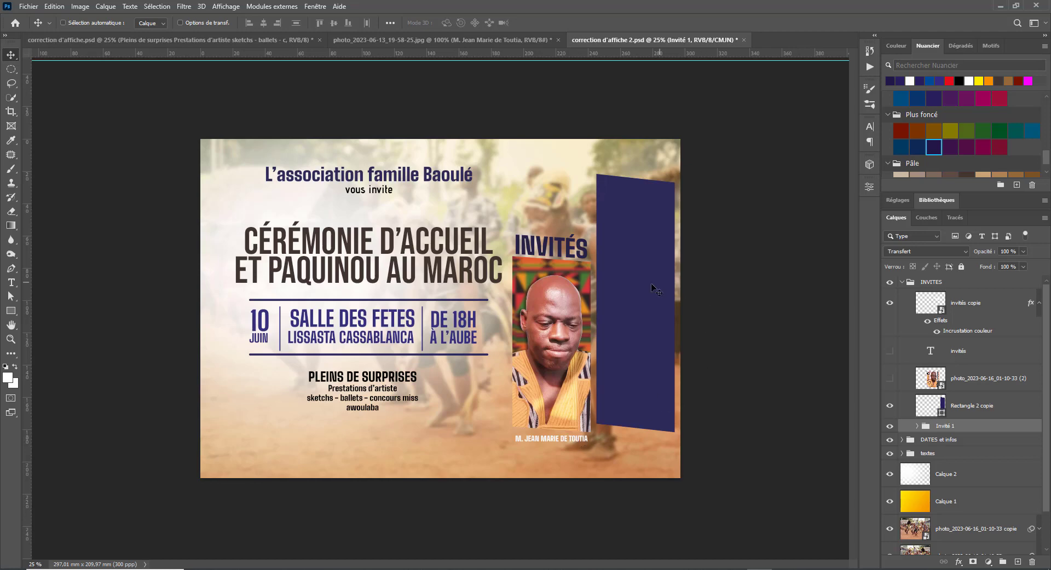
key(ctrl+minus)
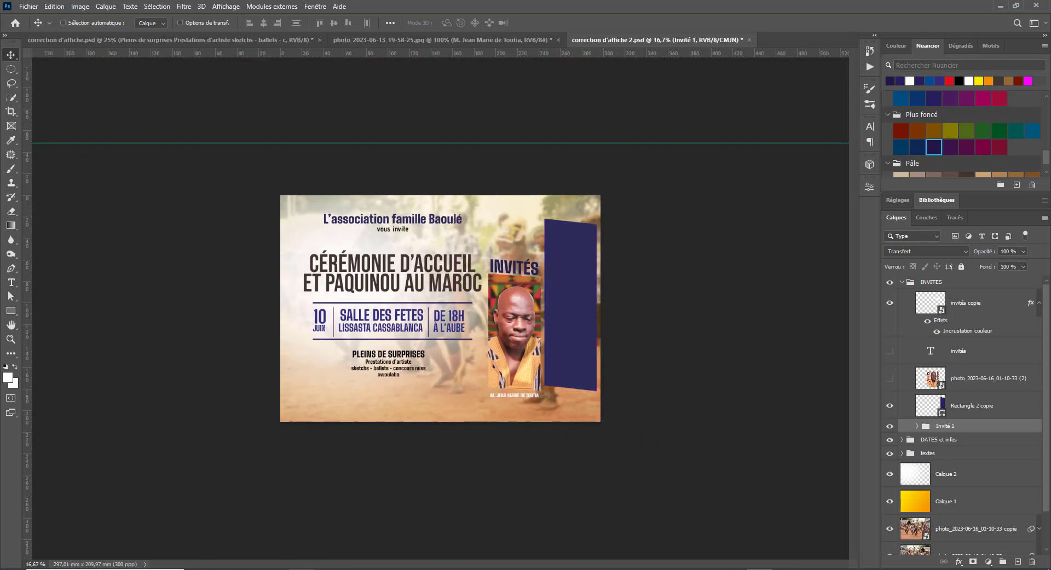
click(277, 569)
click(738, 192)
drag(734, 190, 345, 395)
drag(456, 310, 404, 304)
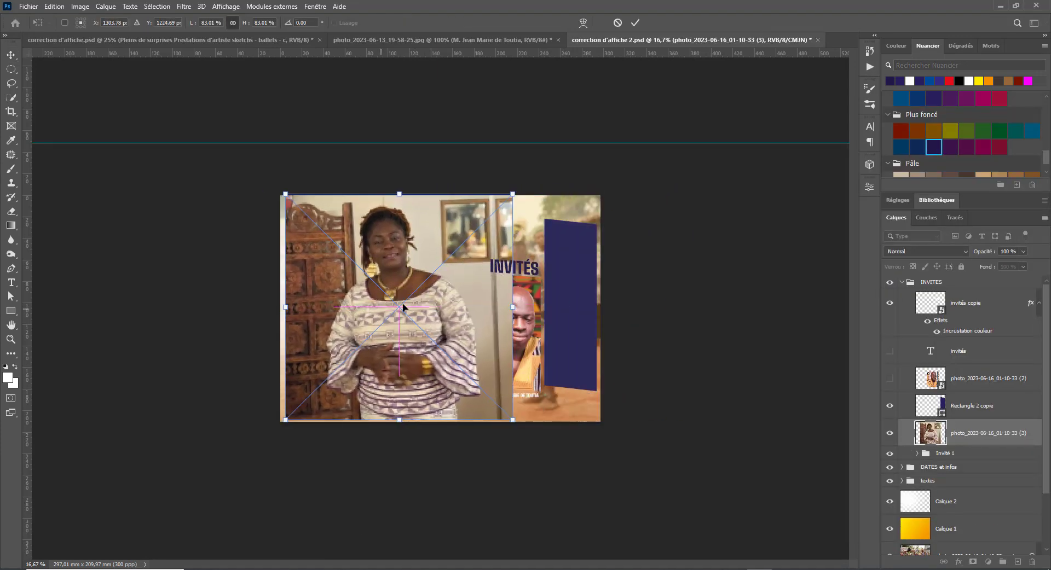
key(Return)
drag(436, 255, 441, 257)
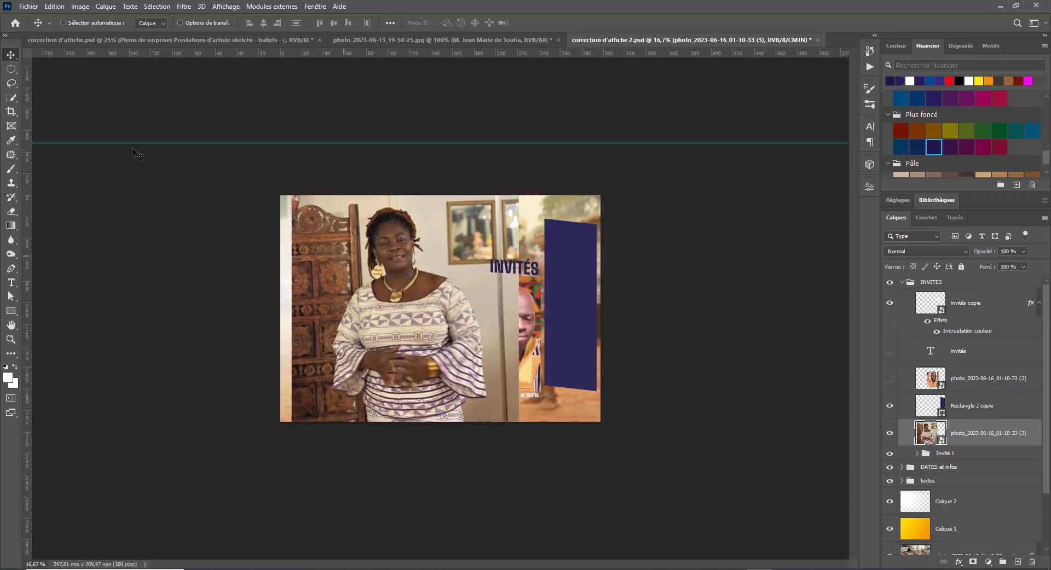
- Select the woman with Select Subject and copy her onto a new layer, Calque 5
click(11, 98)
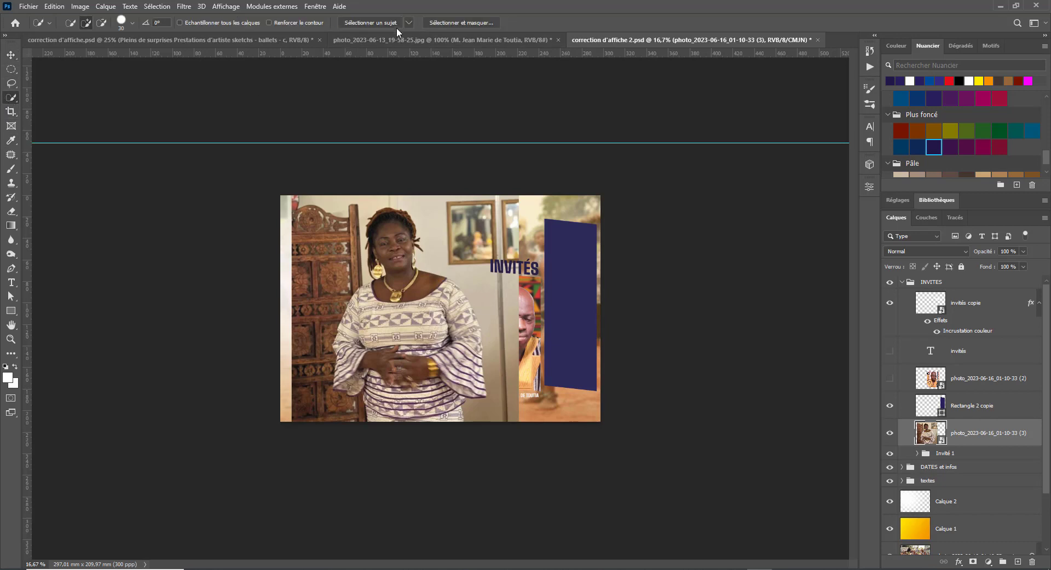
click(377, 24)
key(ctrl+j)
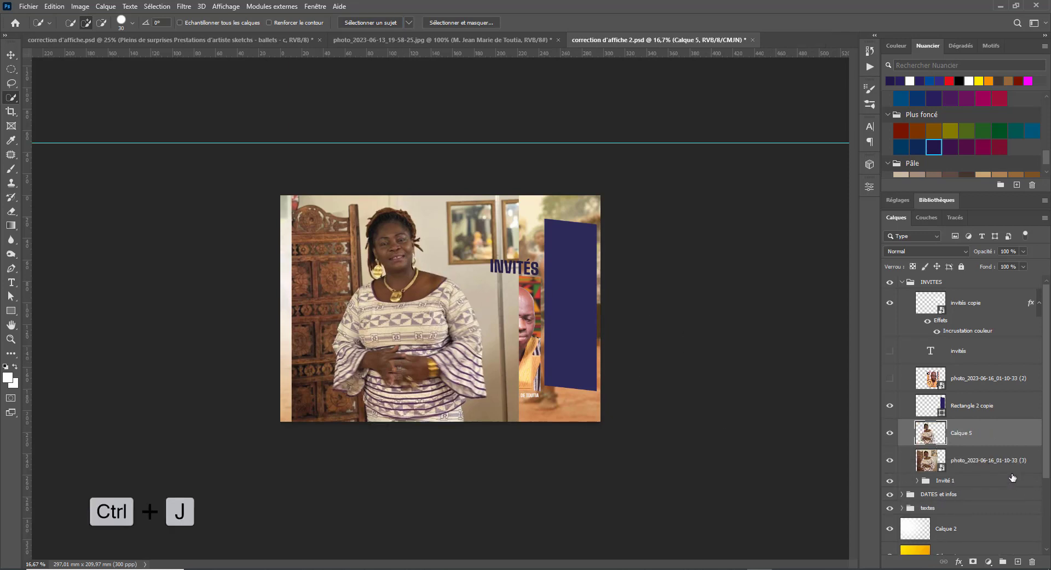
- Hide the second guest's original photo layer, keeping it in the document
click(1007, 473)
key(Delete)
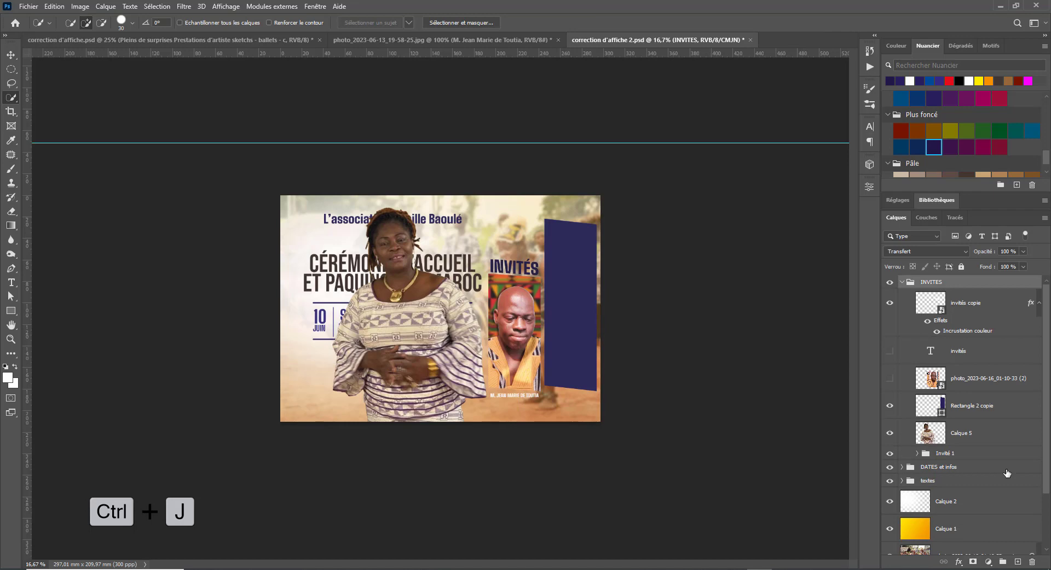
key(ctrl+z)
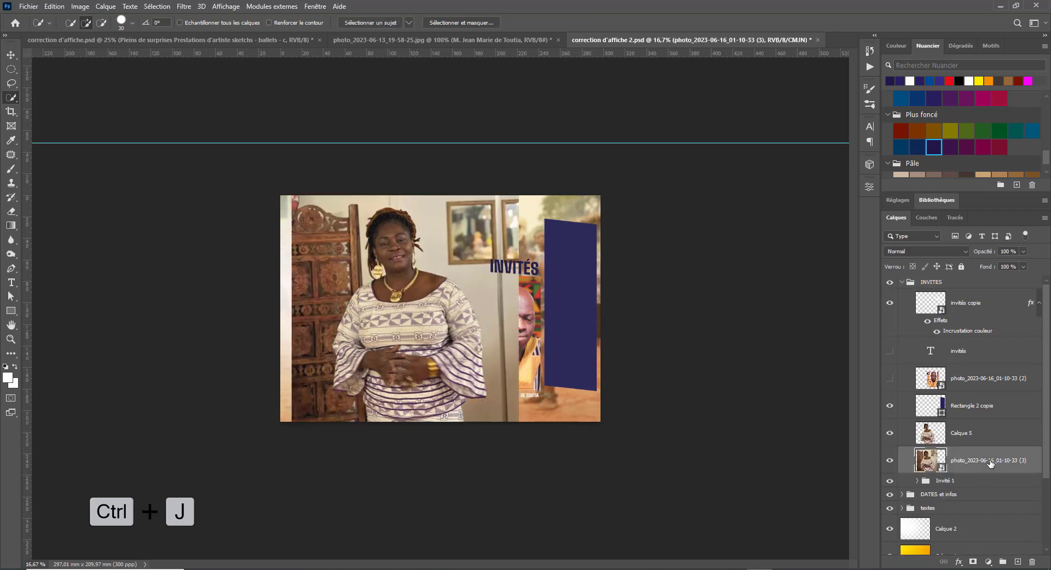
click(889, 461)
drag(373, 262, 361, 321)
key(v)
drag(387, 363, 618, 333)
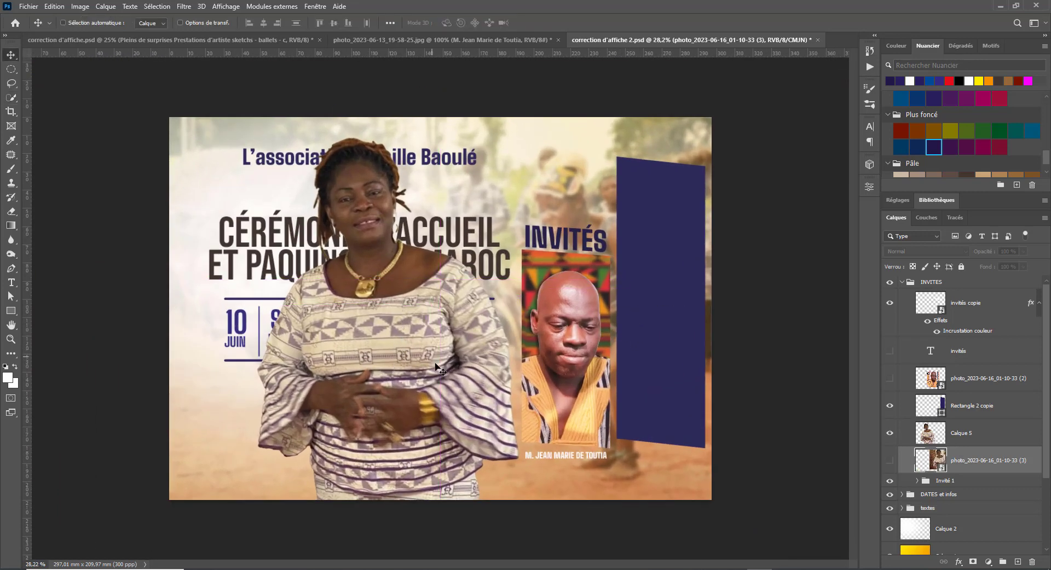
key(ctrl+z)
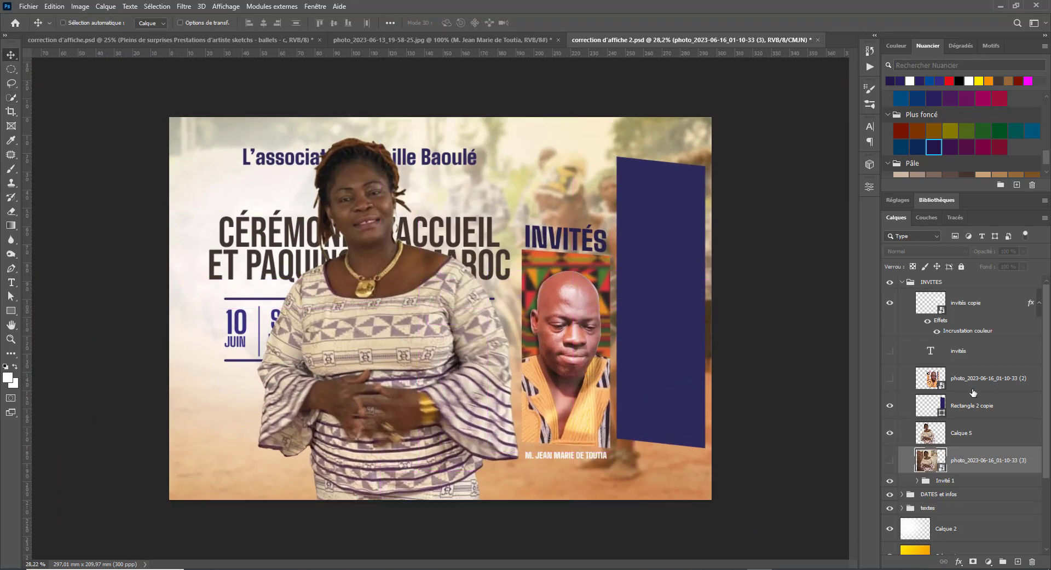
- Move the cut-out Calque 5 to the poster's right, stacked above Rectangle 2 copie
click(981, 430)
drag(407, 340, 675, 317)
drag(992, 420, 1008, 539)
- Group the two original photo layers and name the group img
shift+click(990, 460)
key(ctrl+g)
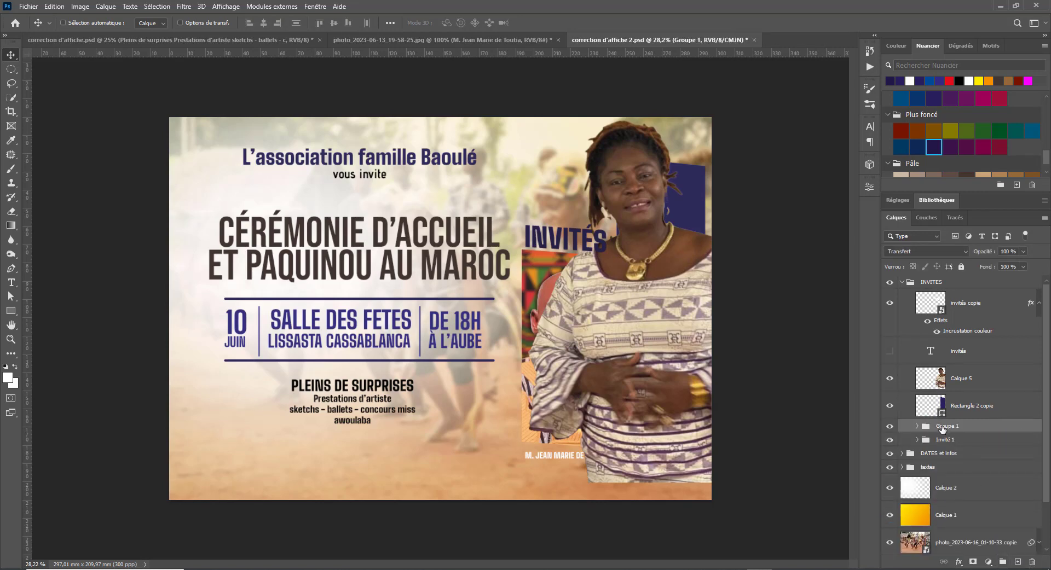
double_click(942, 427)
text(ing)
key(Return)
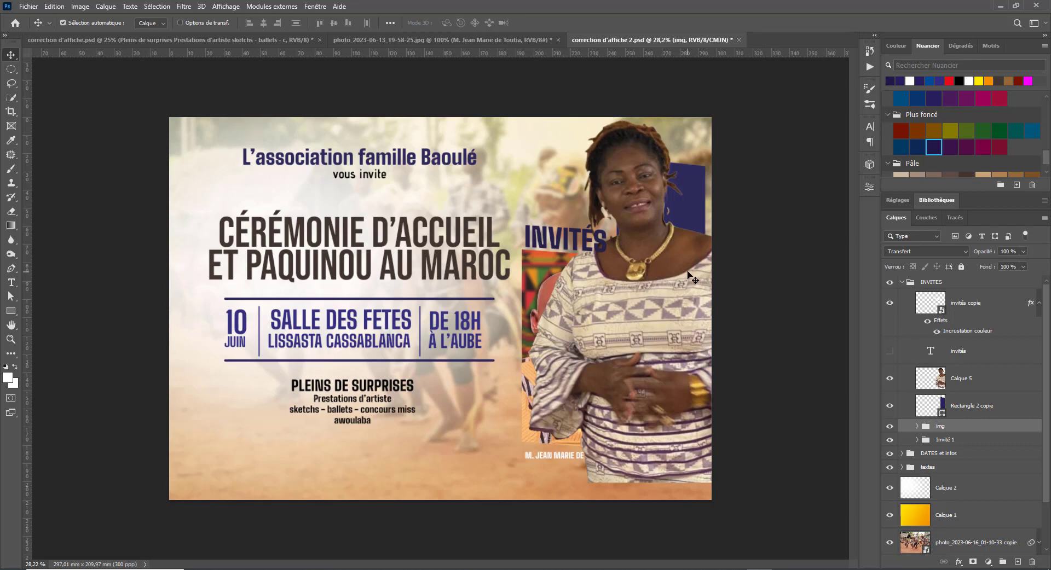
key(ctrl)
key(ctrl+t)
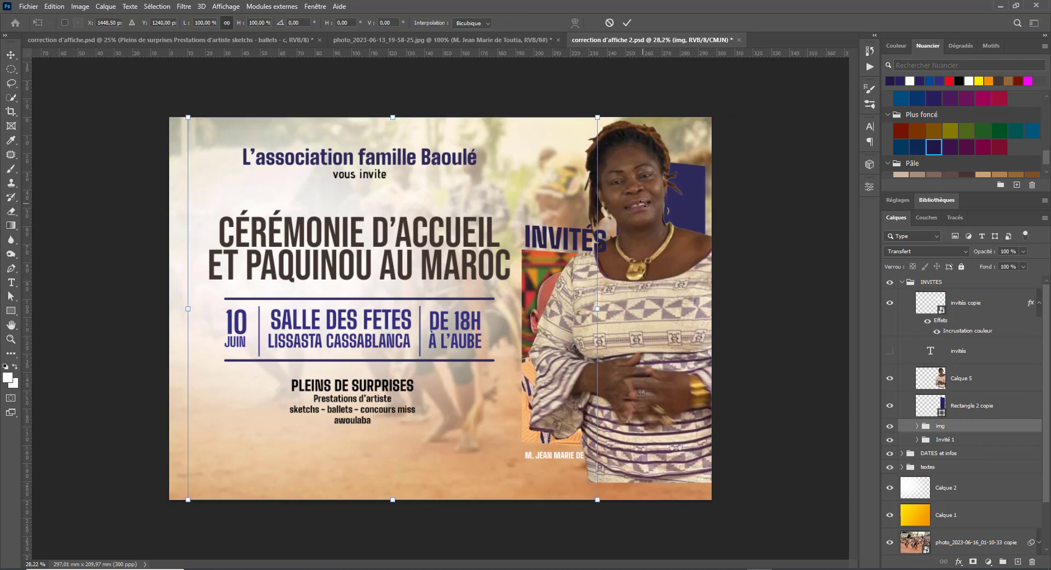
- Scale Calque 5 to about 75%, lower it, and clip it into the blue rectangle
key(Escape)
click(980, 383)
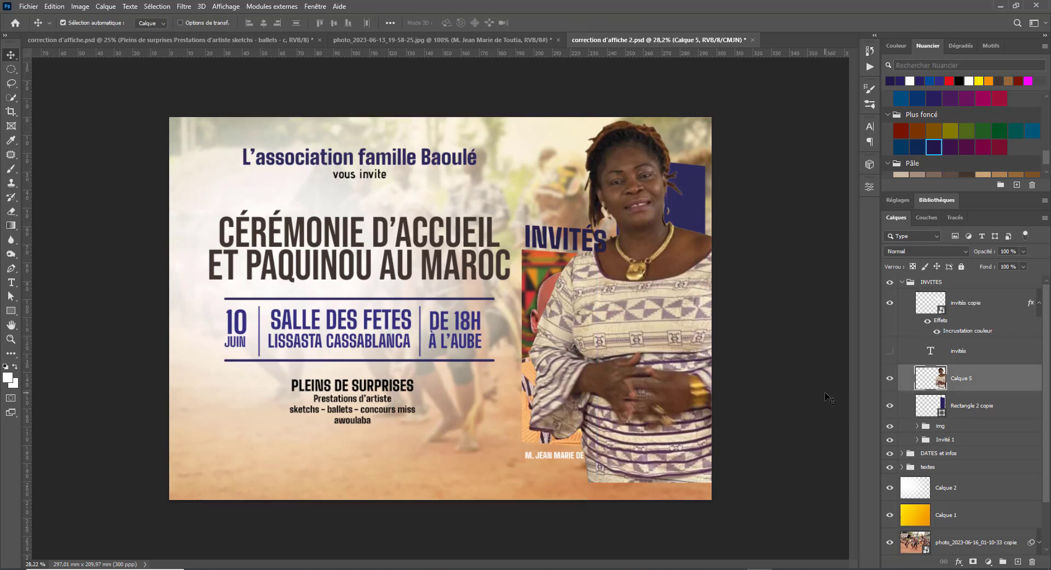
key(ctrl+t)
drag(527, 117, 624, 252)
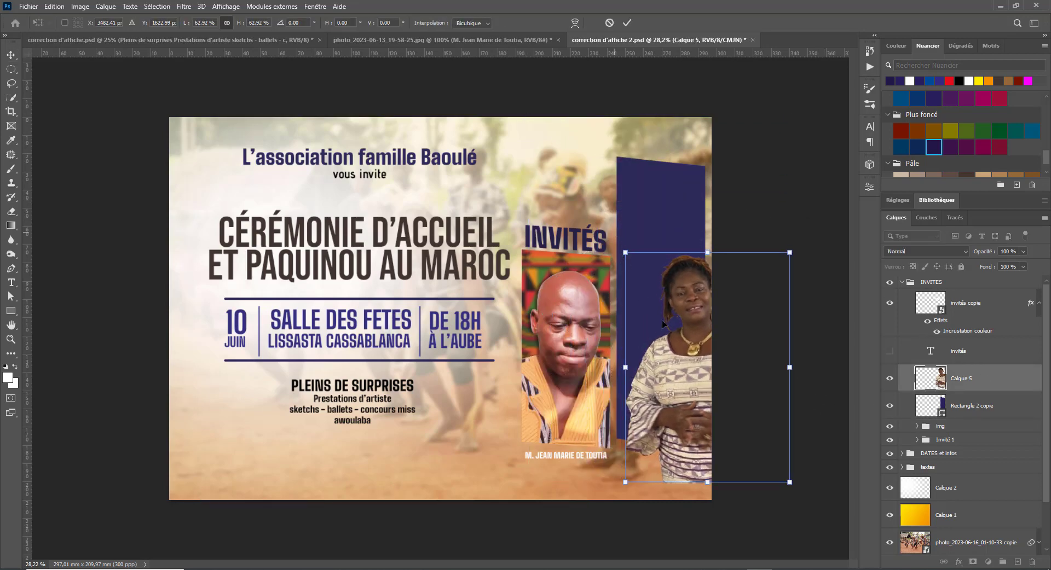
drag(676, 340, 648, 305)
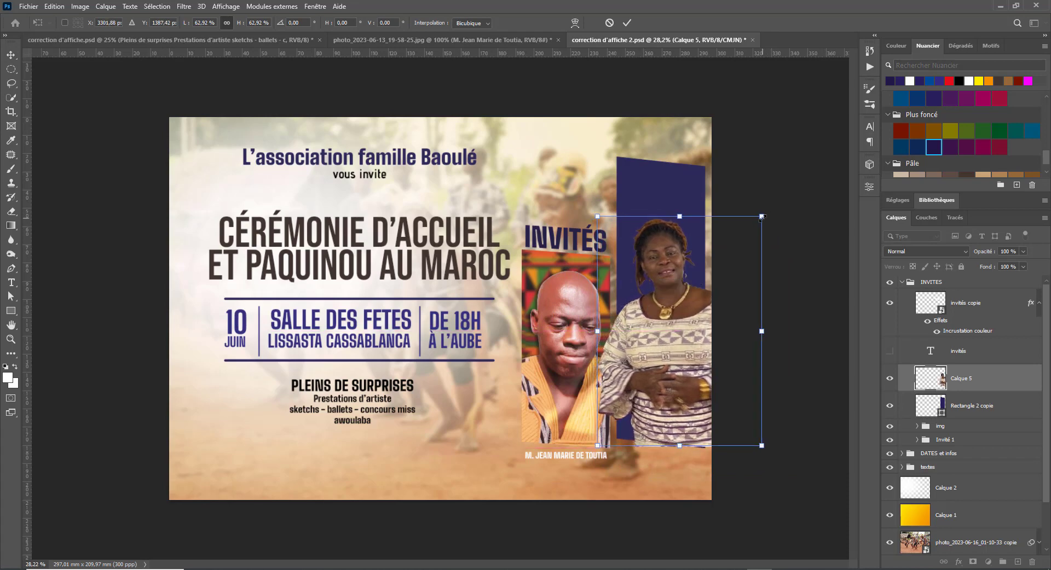
drag(759, 216, 802, 178)
drag(645, 284, 645, 284)
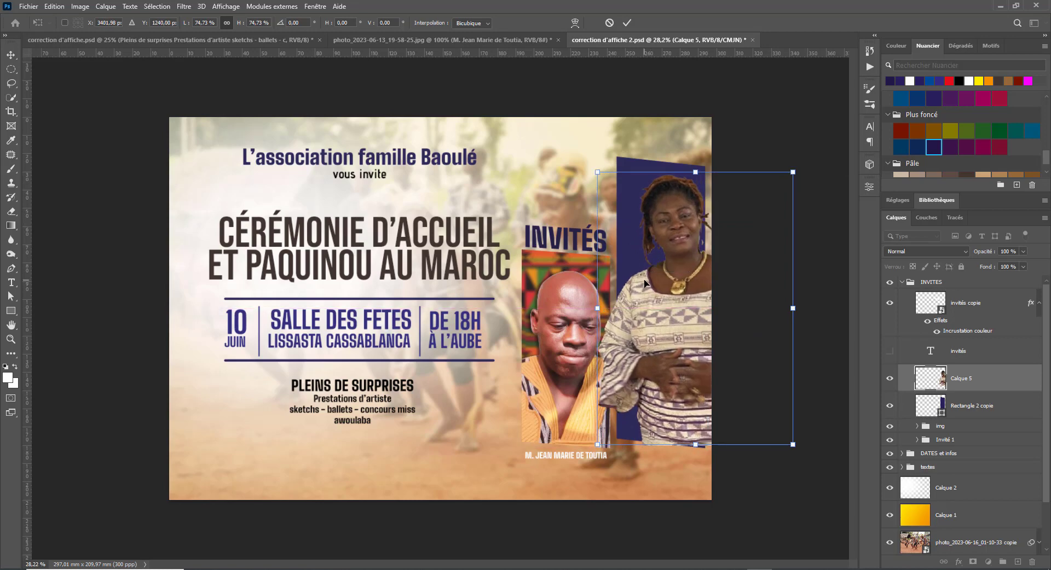
key(Return)
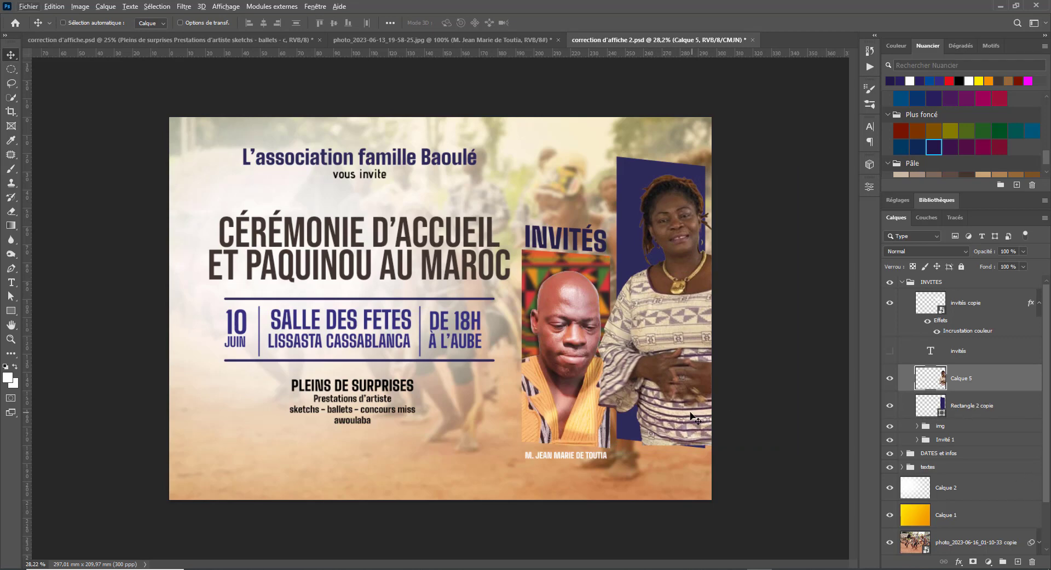
drag(690, 416, 687, 420)
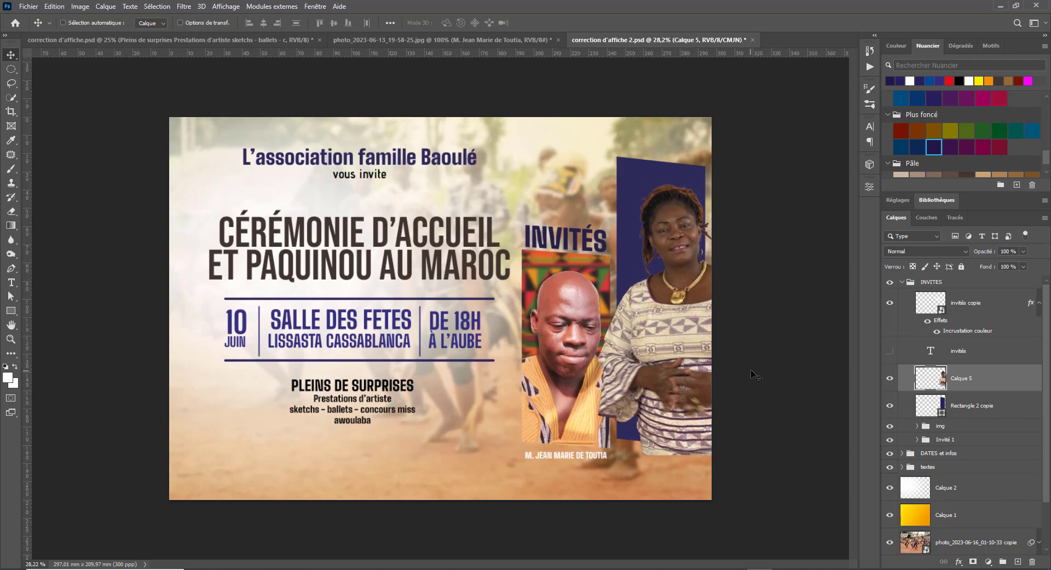
alt+click(971, 390)
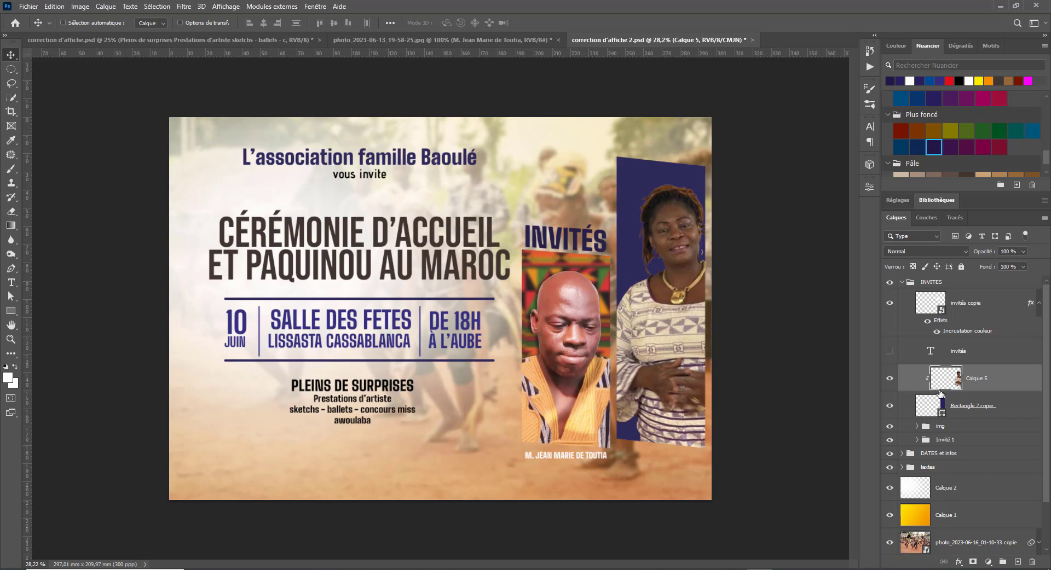
- Duplicate Calque 5, add a layer mask, and erase a strip along the copy's right edge
key(ctrl+j)
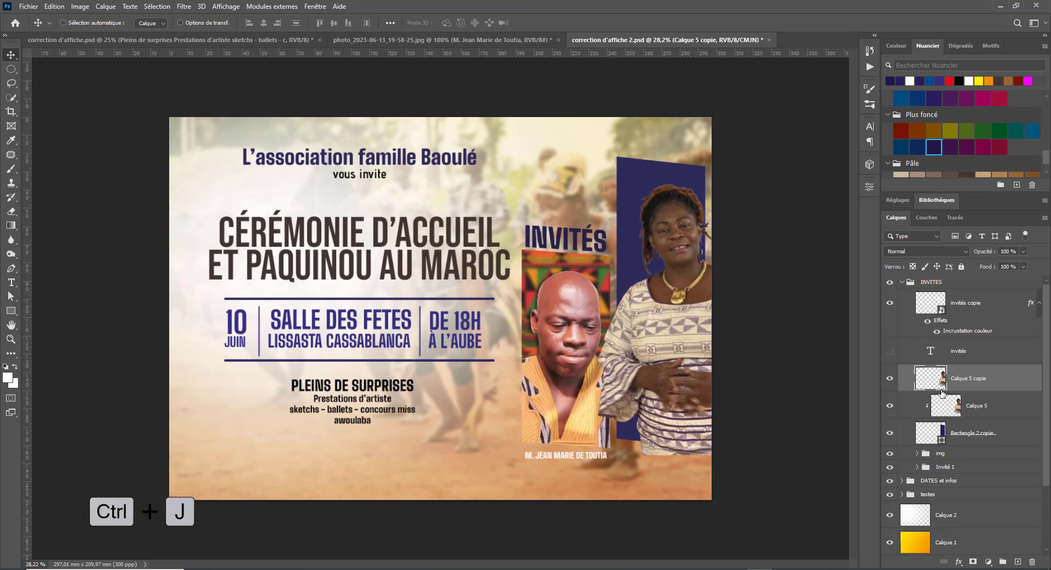
click(972, 562)
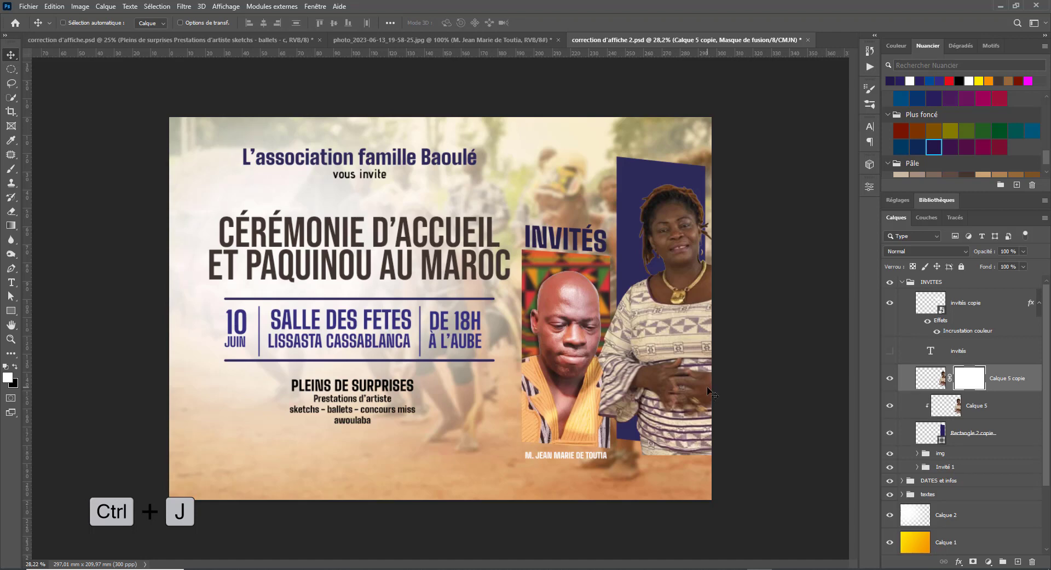
key(e)
mouse_move(707, 202)
mouse_down()
mouse_move(715, 369)
mouse_move(714, 308)
mouse_move(698, 482)
mouse_move(714, 250)
mouse_move(705, 312)
mouse_move(701, 259)
mouse_move(689, 471)
mouse_move(608, 443)
mouse_move(674, 446)
mouse_up()
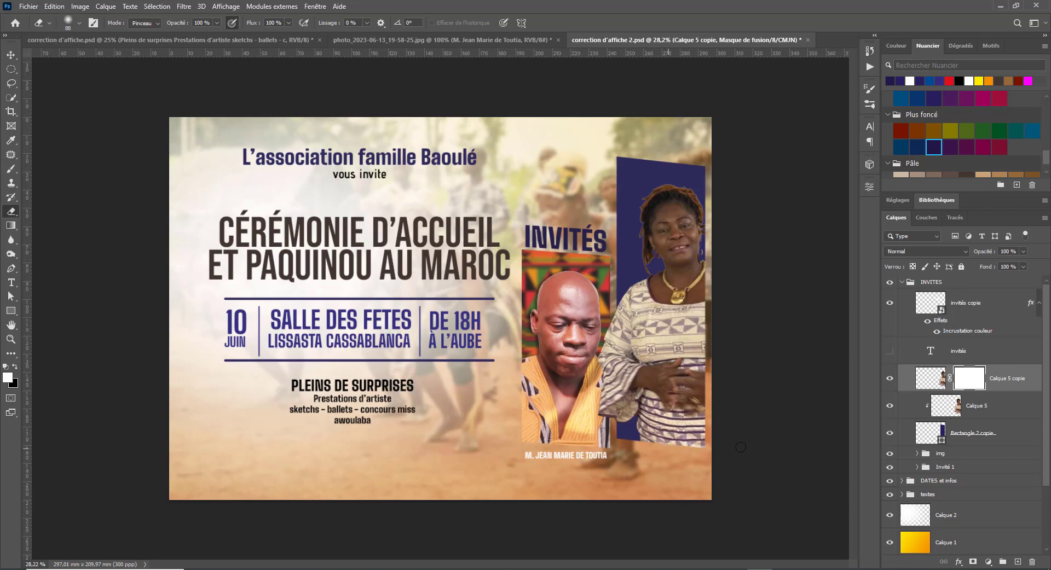
key(v)
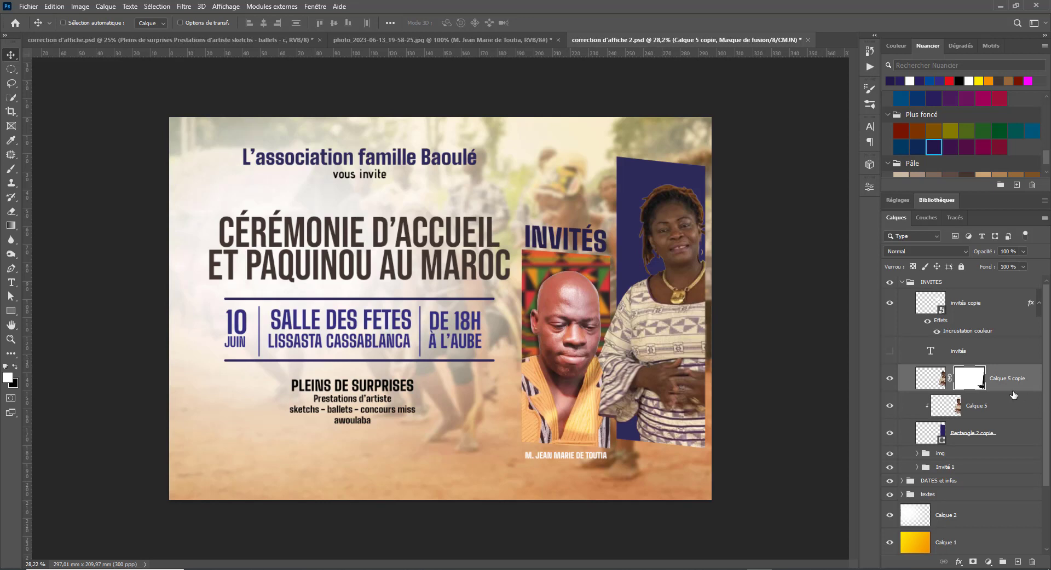
- In the pagne fond image results, preview the blue Shutterstock pagne pattern and copy it
mouse_move(508, 569)
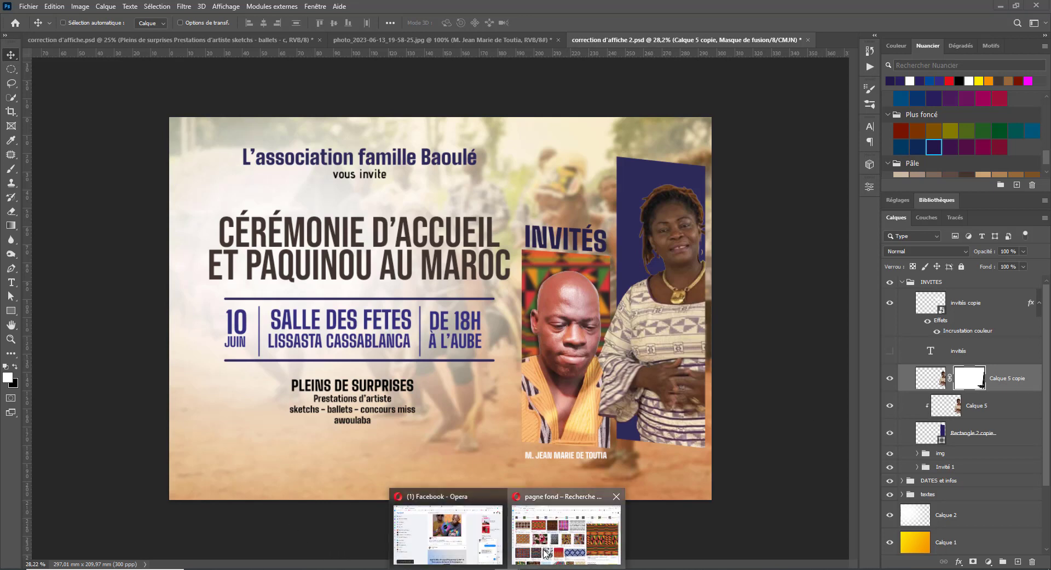
click(567, 533)
scroll(548, 355, down, 6)
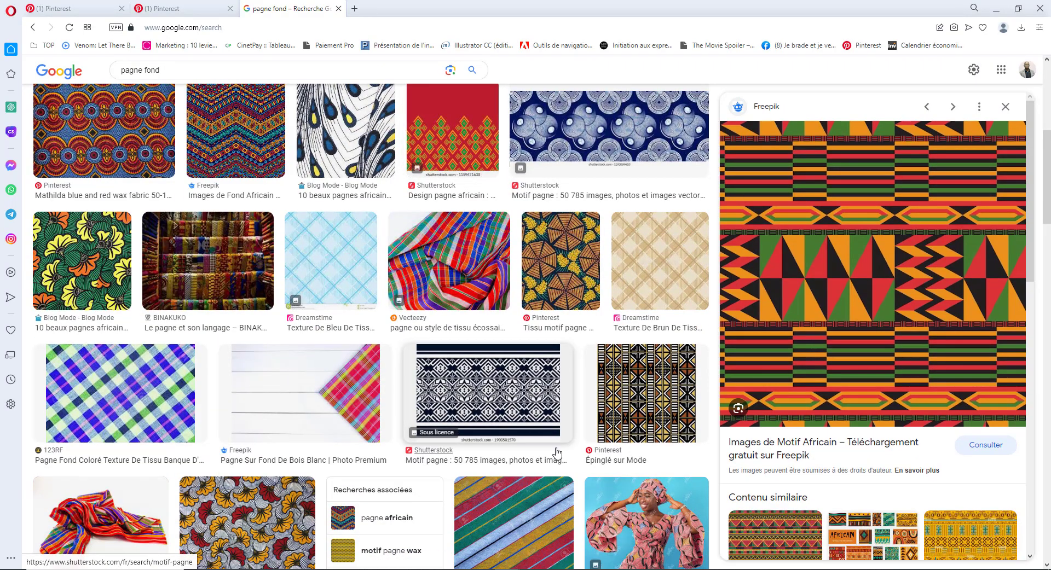
scroll(553, 452, down, 4)
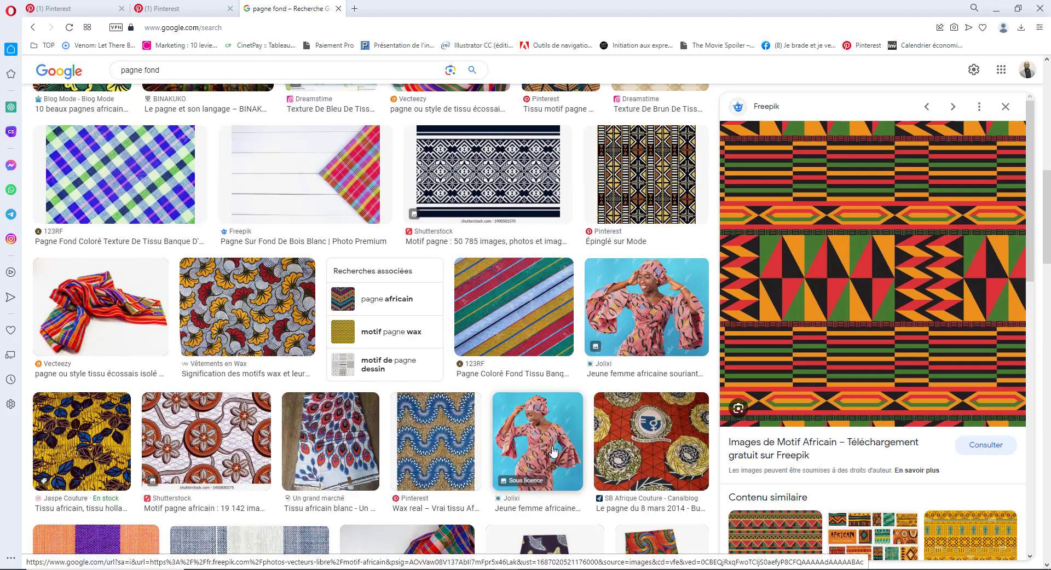
scroll(553, 452, down, 3)
scroll(586, 438, up, 12)
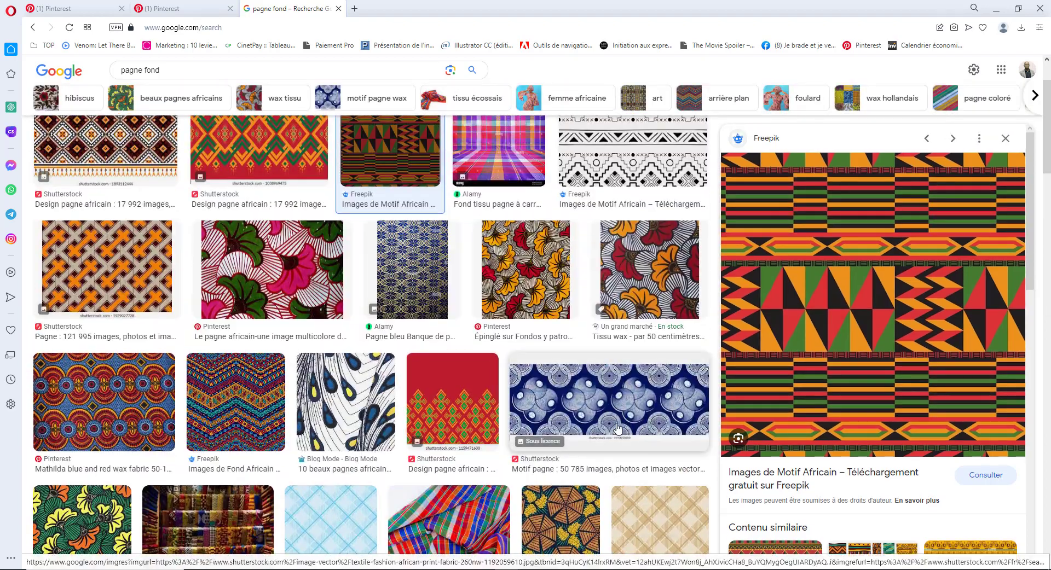
click(617, 429)
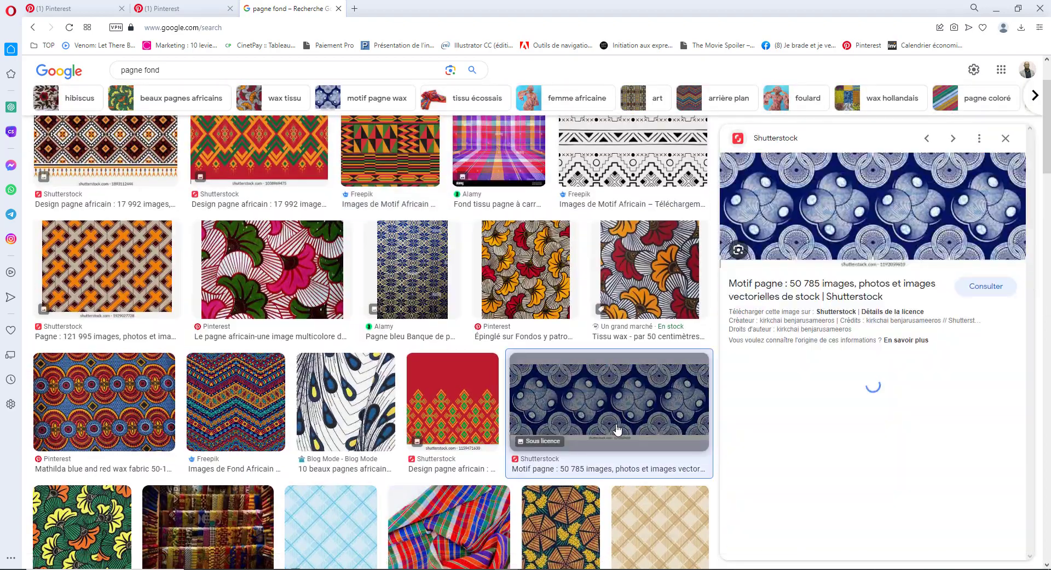
right_click(849, 234)
- Paste the fabric pattern above Rectangle 2 copie and move it behind the woman
click(887, 376)
key(alt+Tab)
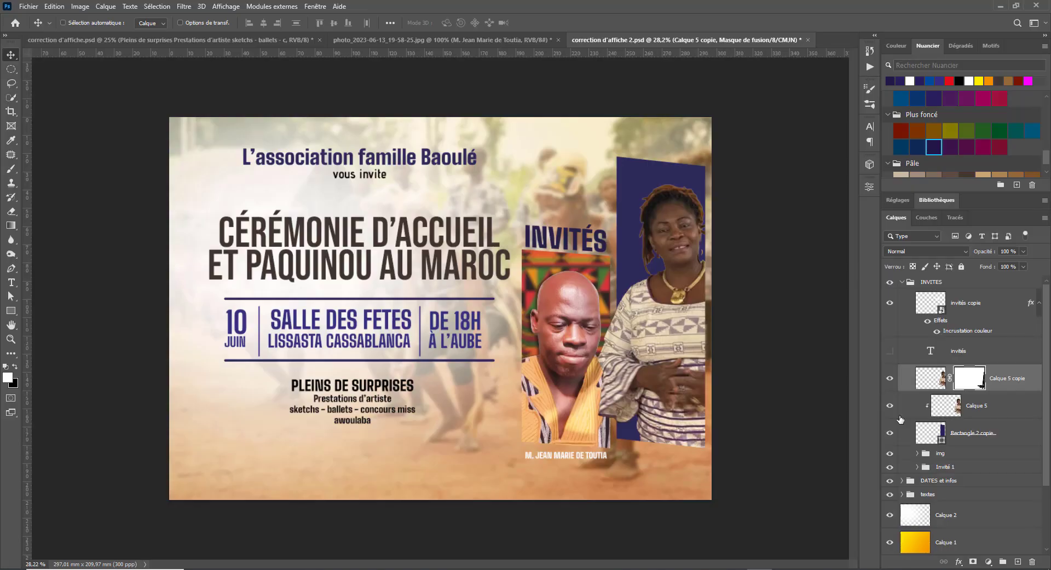
click(999, 407)
click(1003, 429)
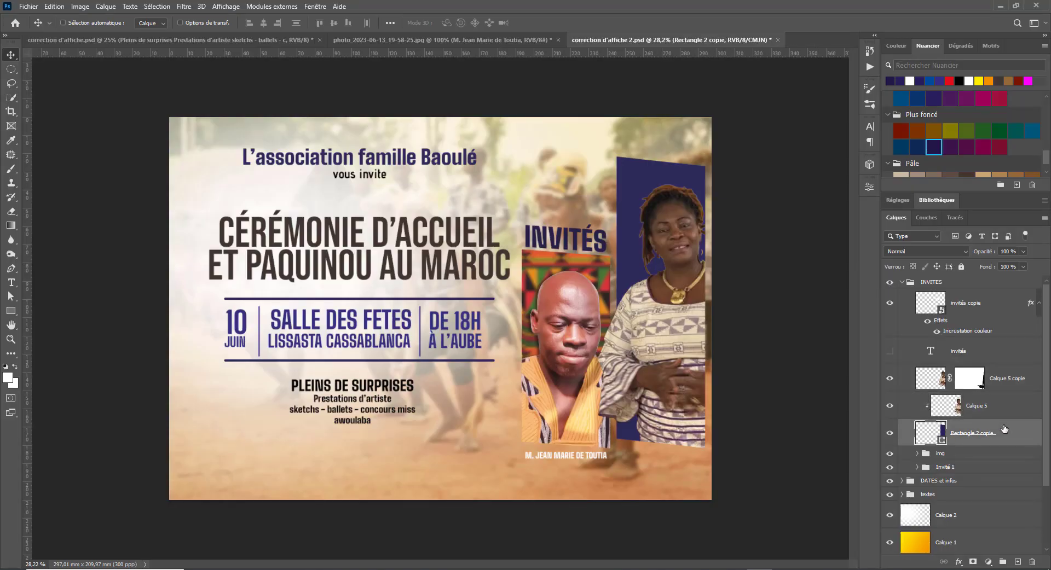
key(ctrl+v)
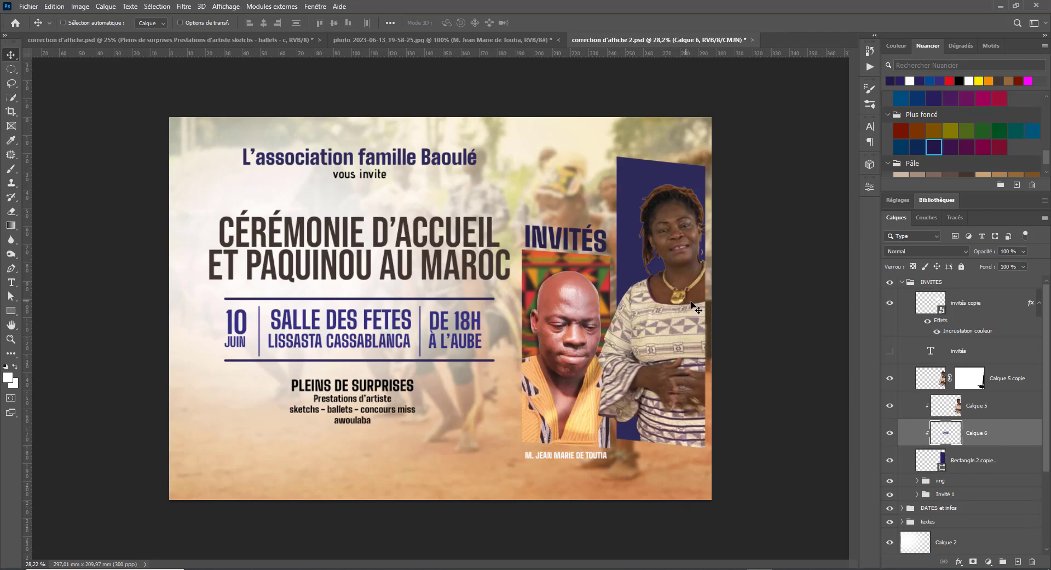
drag(555, 280, 750, 280)
- Rotate the pattern a quarter turn and enlarge it to cover the panel
key(ctrl+t)
drag(746, 336, 737, 136)
drag(672, 215, 777, 50)
drag(675, 207, 659, 298)
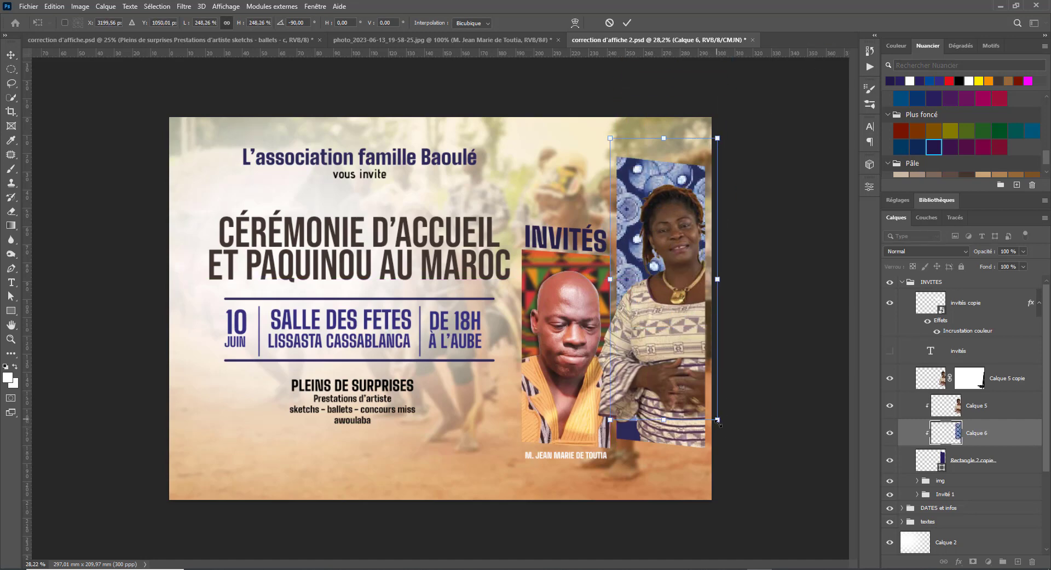
key(Return)
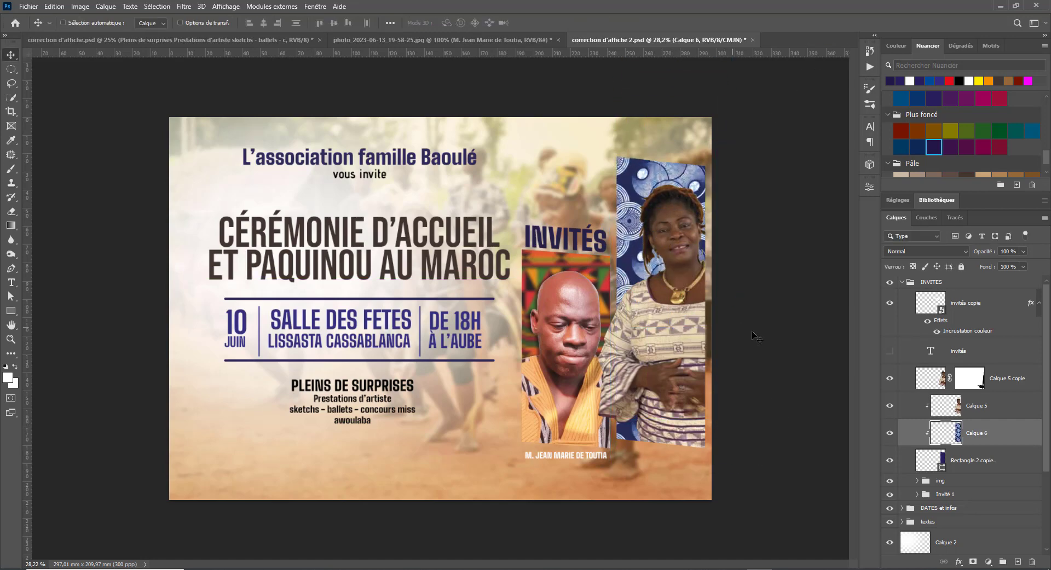
- Soften the pattern with a Gaussian blur of radius 24,9
click(184, 7)
mouse_move(234, 179)
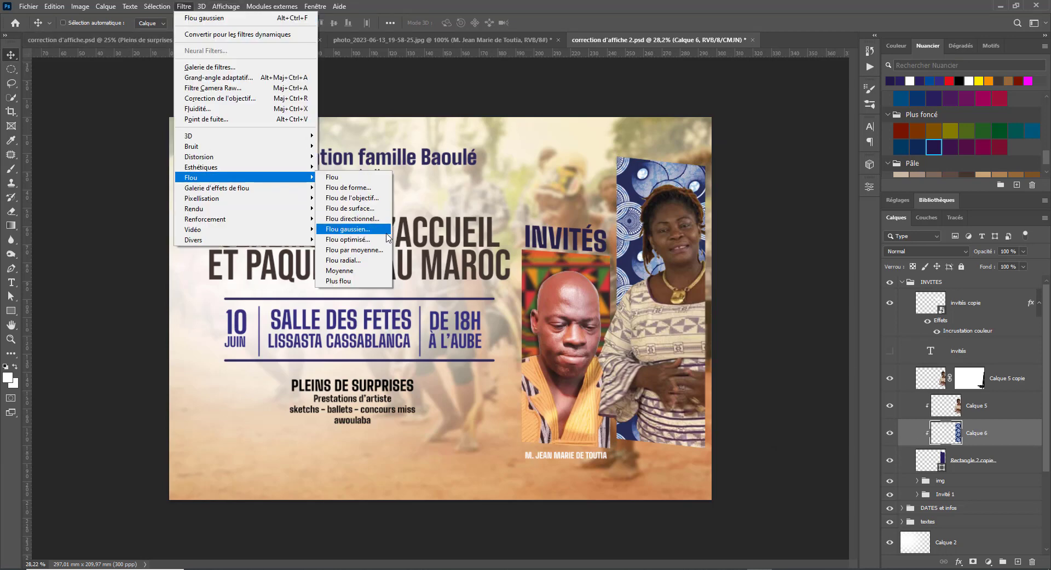
click(347, 228)
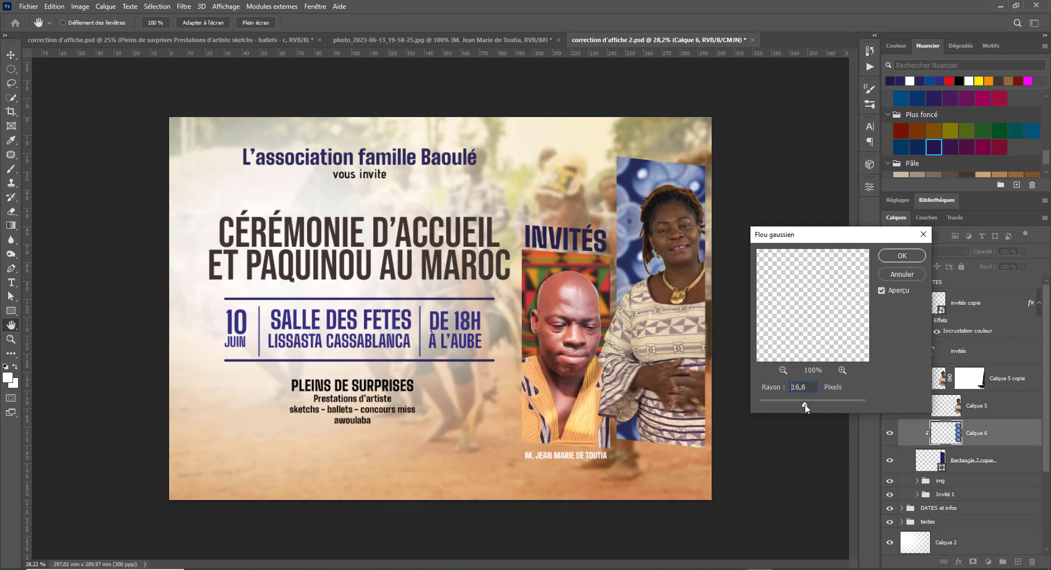
drag(804, 403, 800, 408)
click(886, 256)
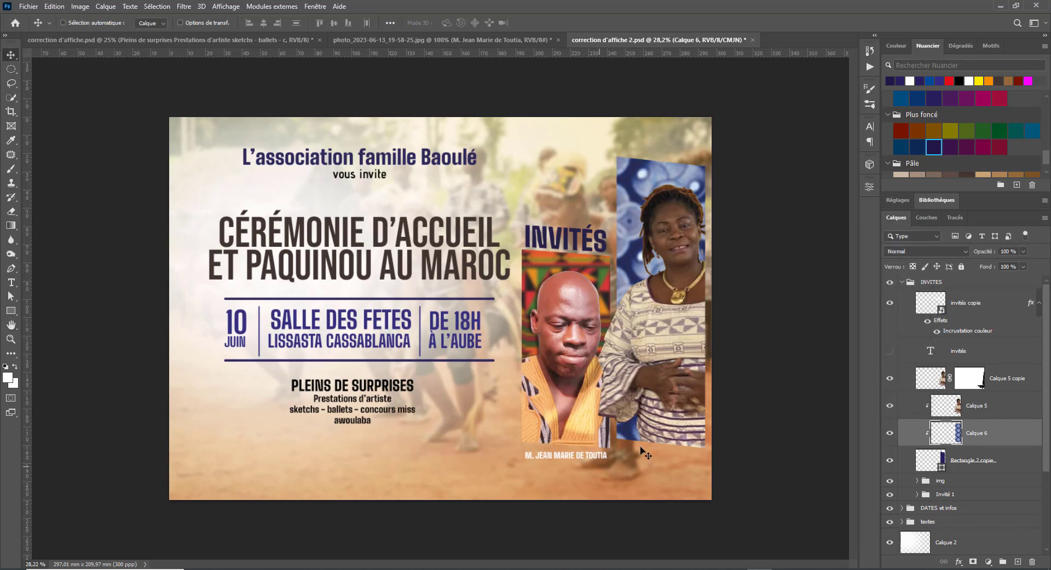
- Save the poster, then try black, yellow and pale beige on the man's name caption
key(ctrl+s)
right_click(565, 456)
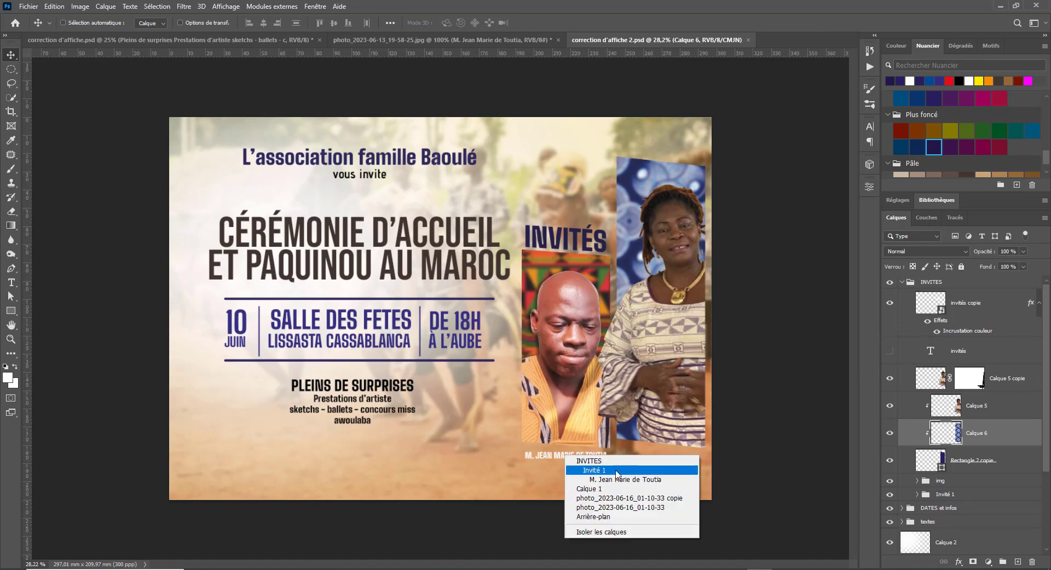
click(583, 469)
key(t)
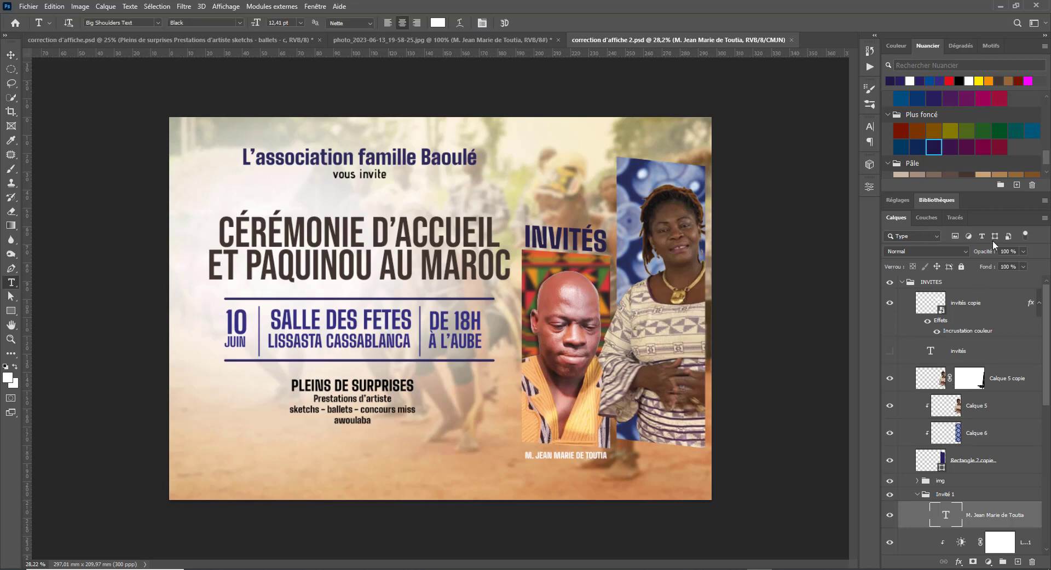
click(959, 80)
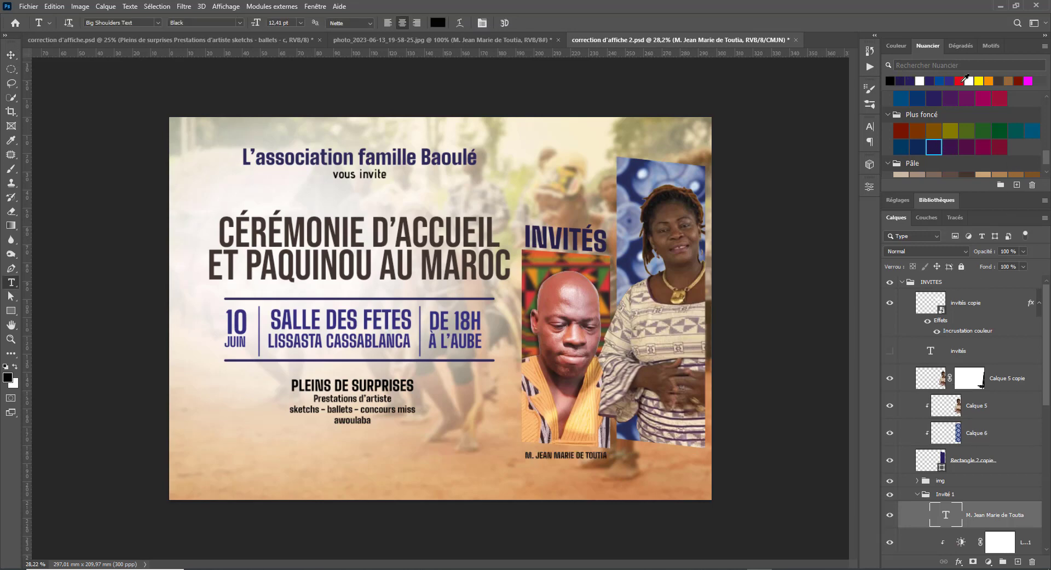
click(978, 80)
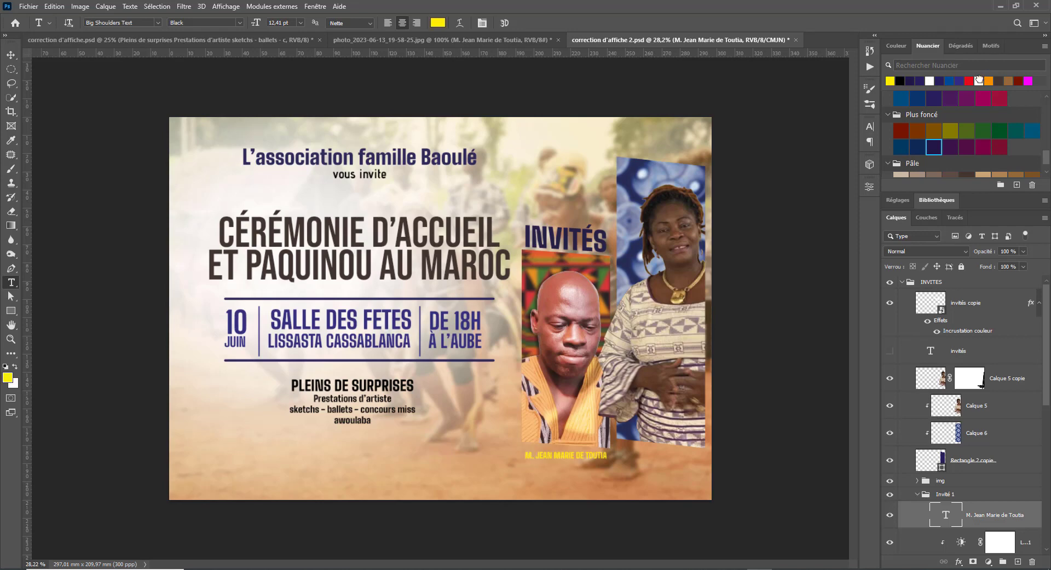
scroll(966, 133, down, 2)
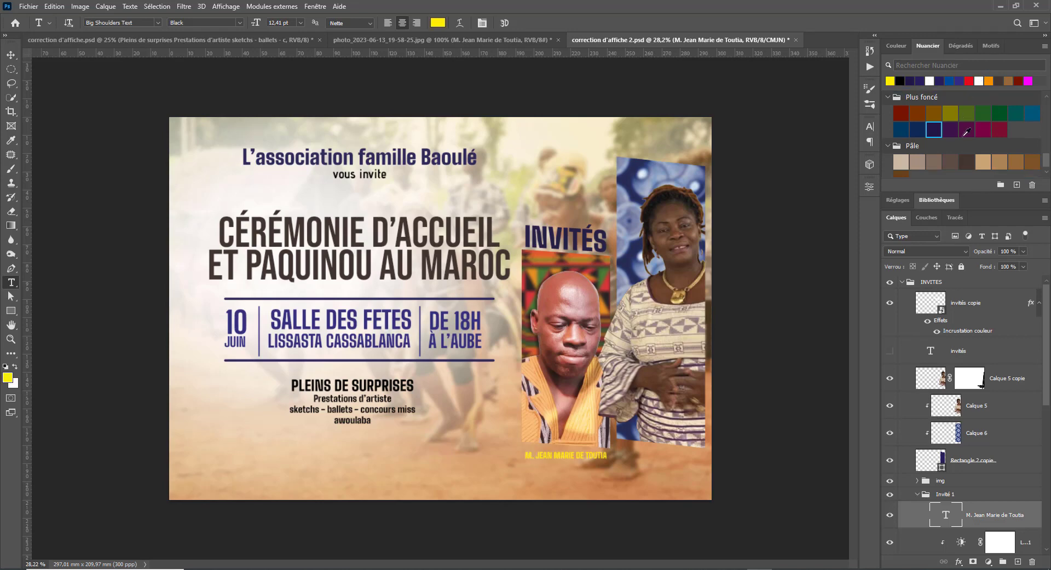
click(906, 152)
- Make the man's name caption white
scroll(926, 176, down, 3)
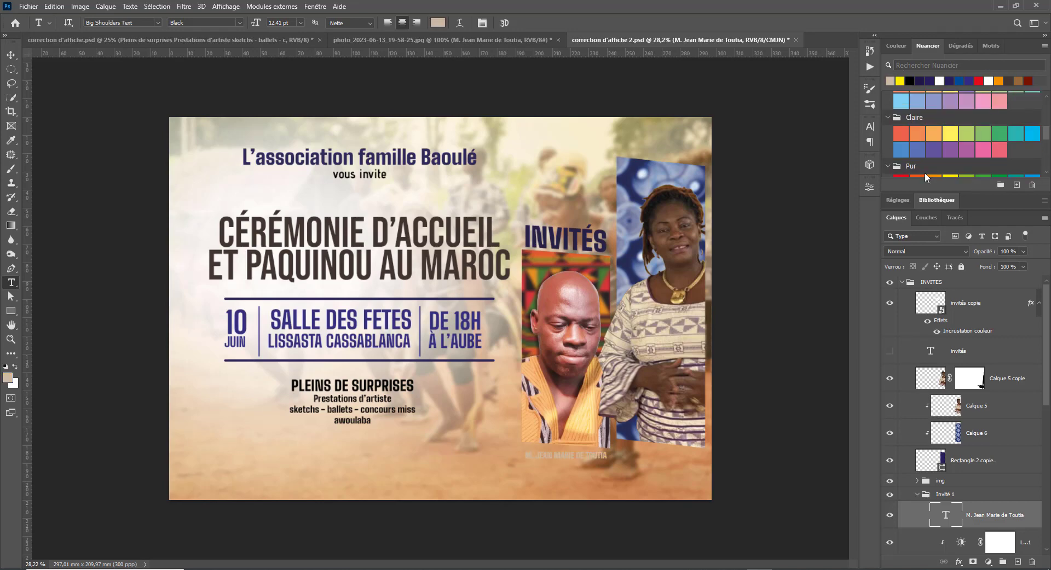
click(941, 80)
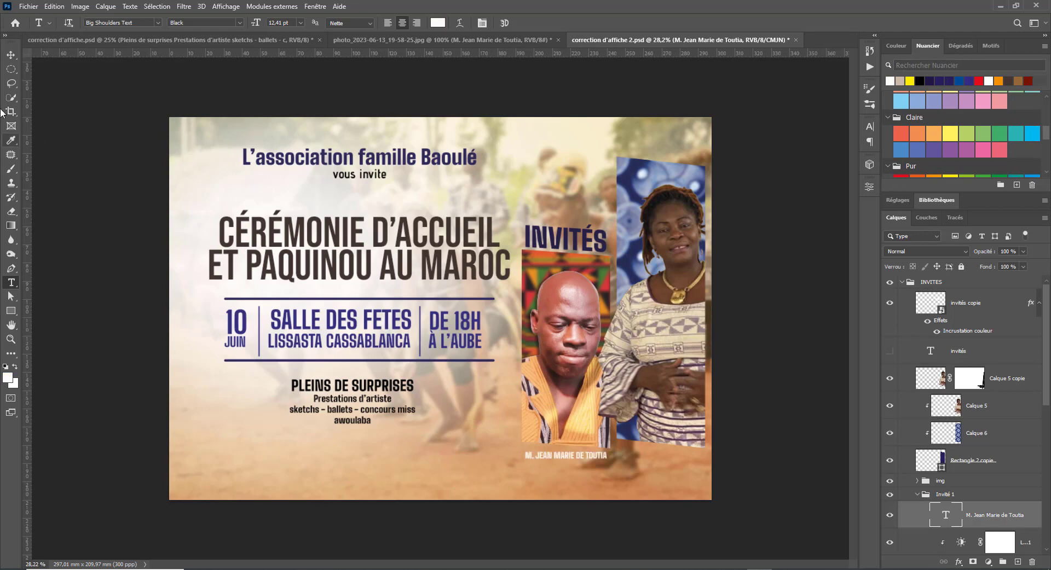
click(10, 57)
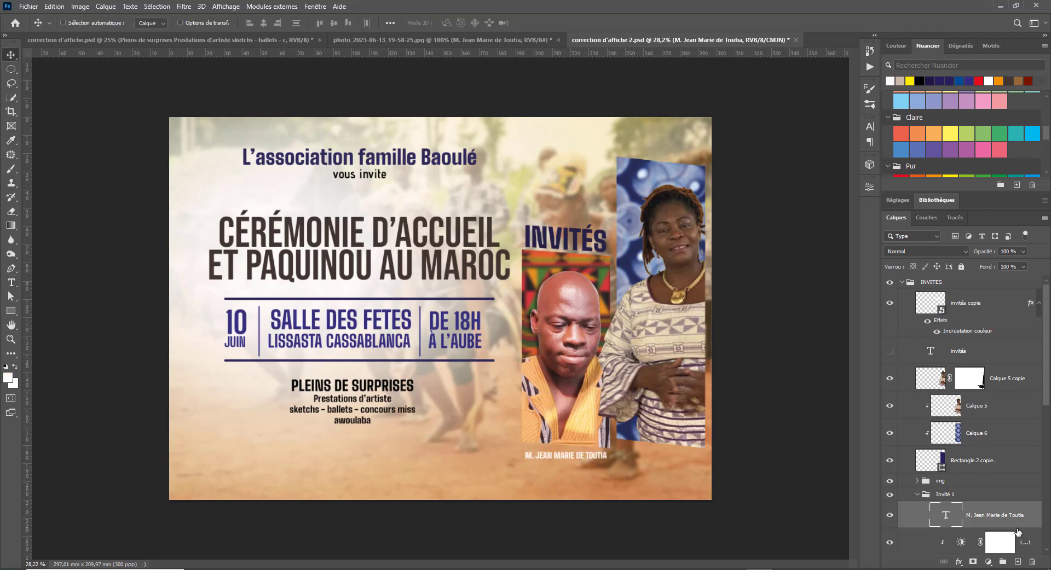
- Try a 1 px drop shadow on the caption, then discard the style changes
double_click(997, 506)
click(624, 400)
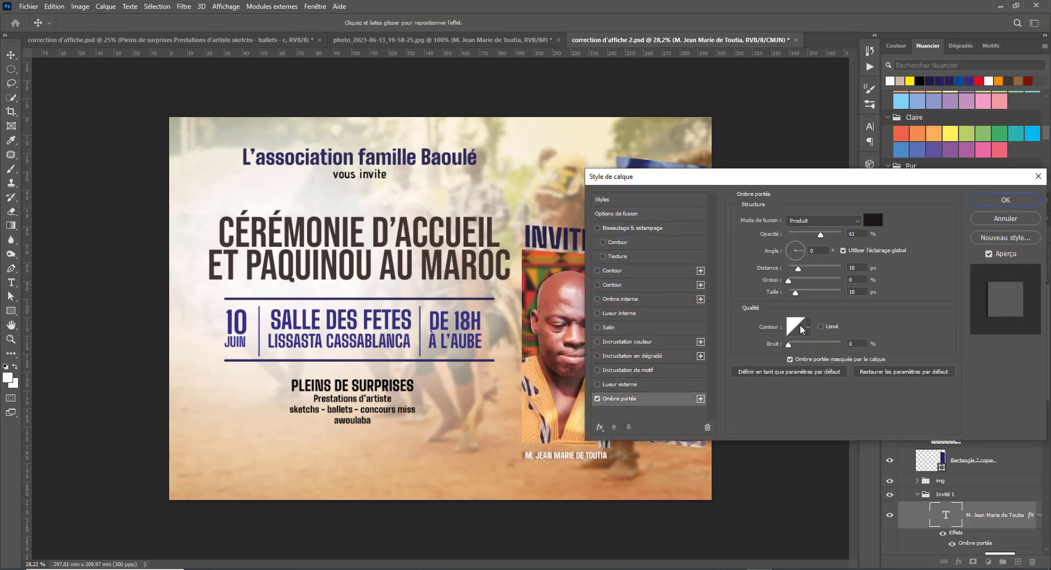
drag(797, 293, 789, 253)
click(799, 262)
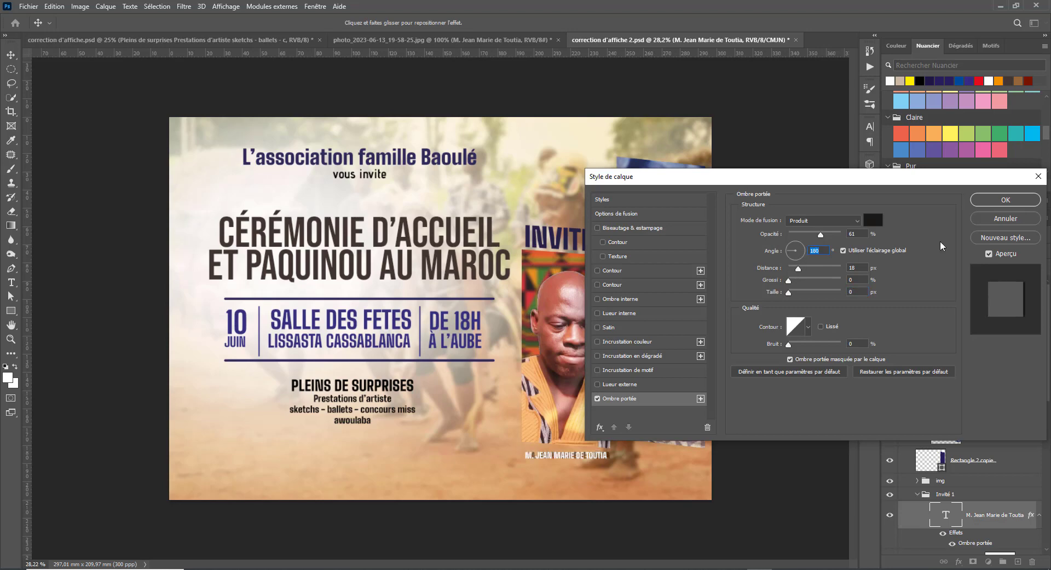
click(1006, 219)
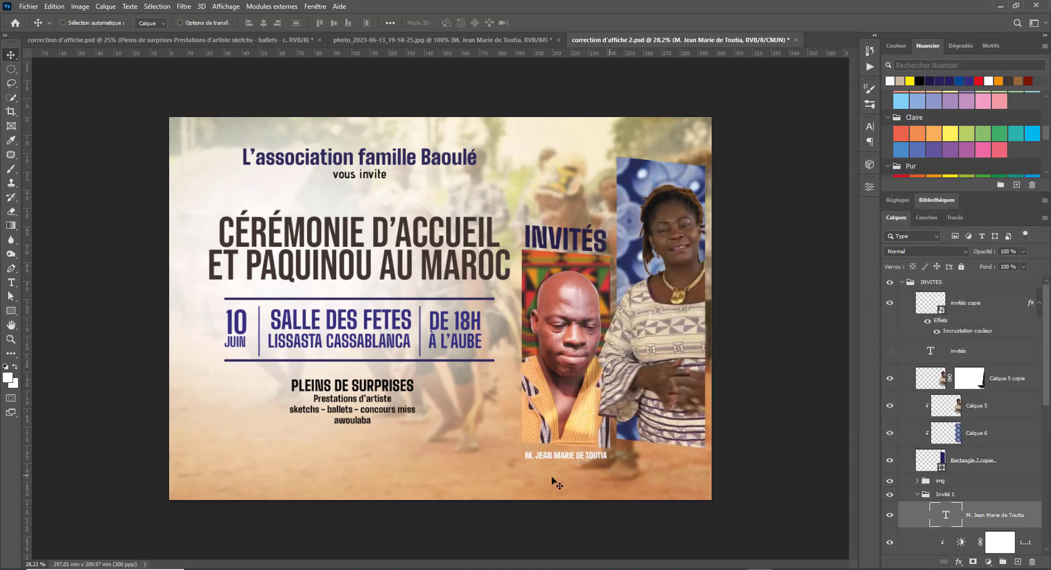
- Duplicate the caption beneath the woman's portrait and move the copy's layer into the INVITES group
drag(573, 461, 716, 458)
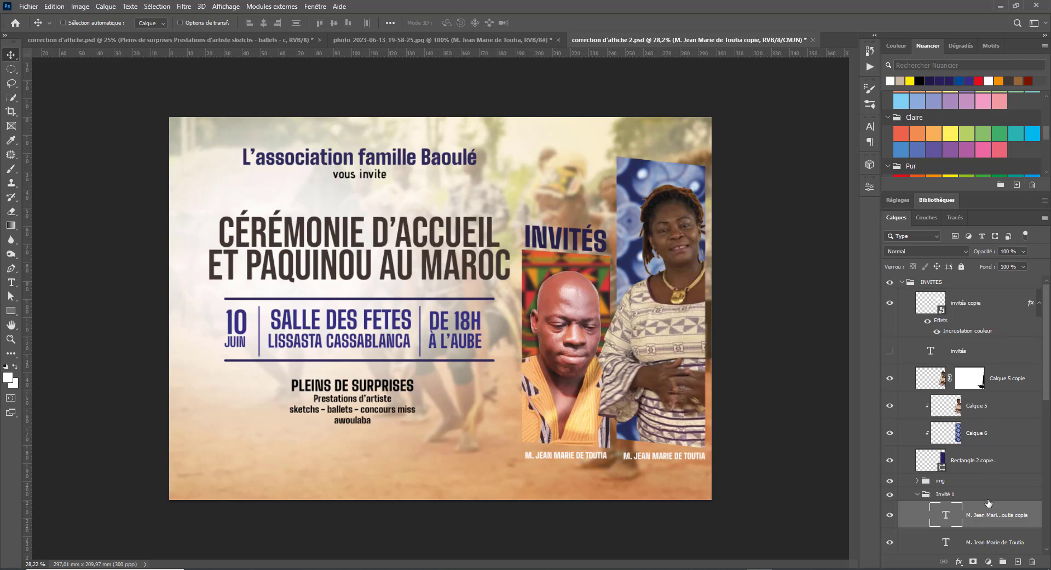
double_click(1036, 513)
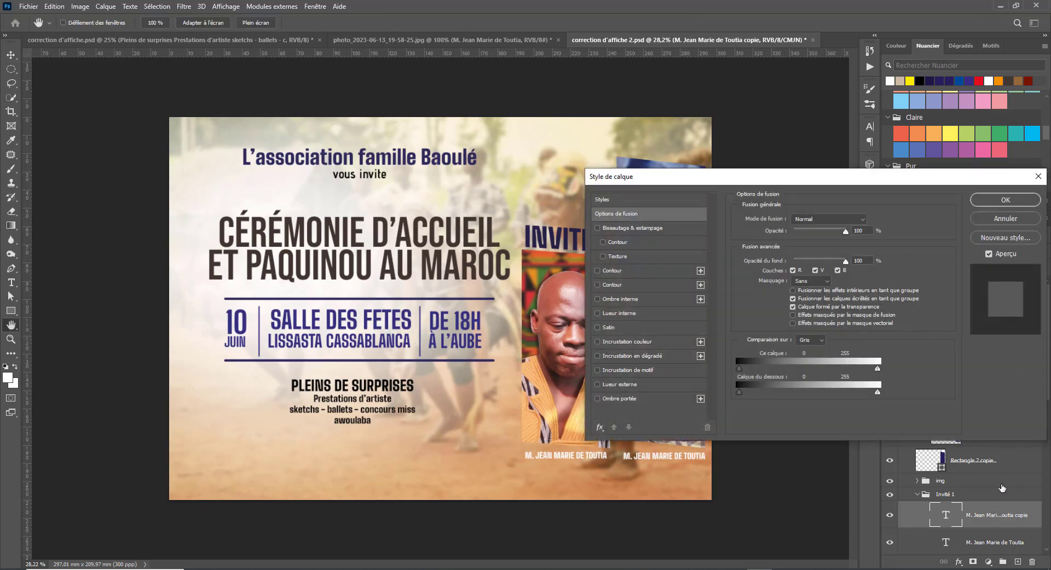
click(1005, 218)
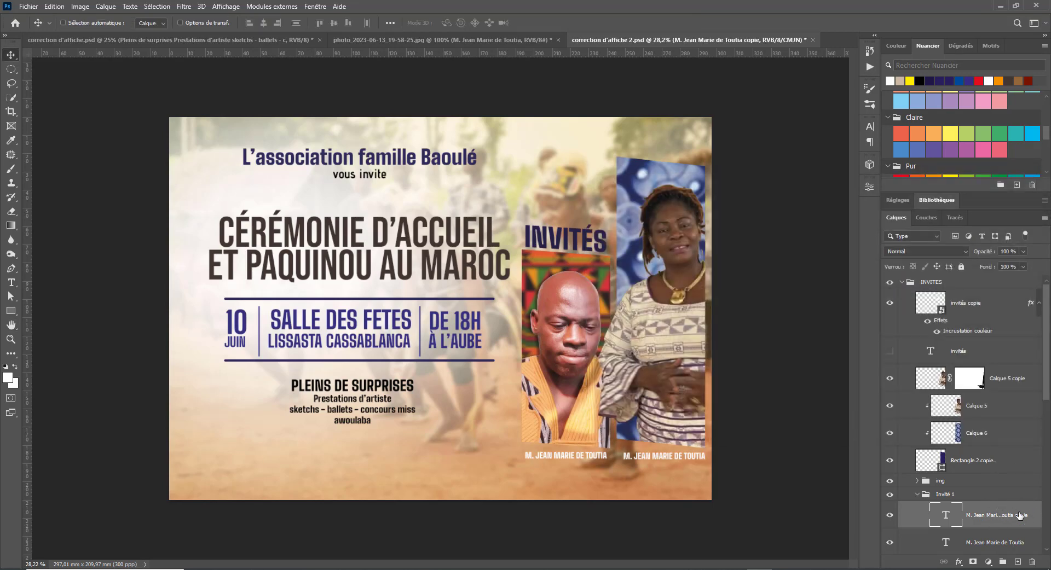
drag(1022, 515, 997, 335)
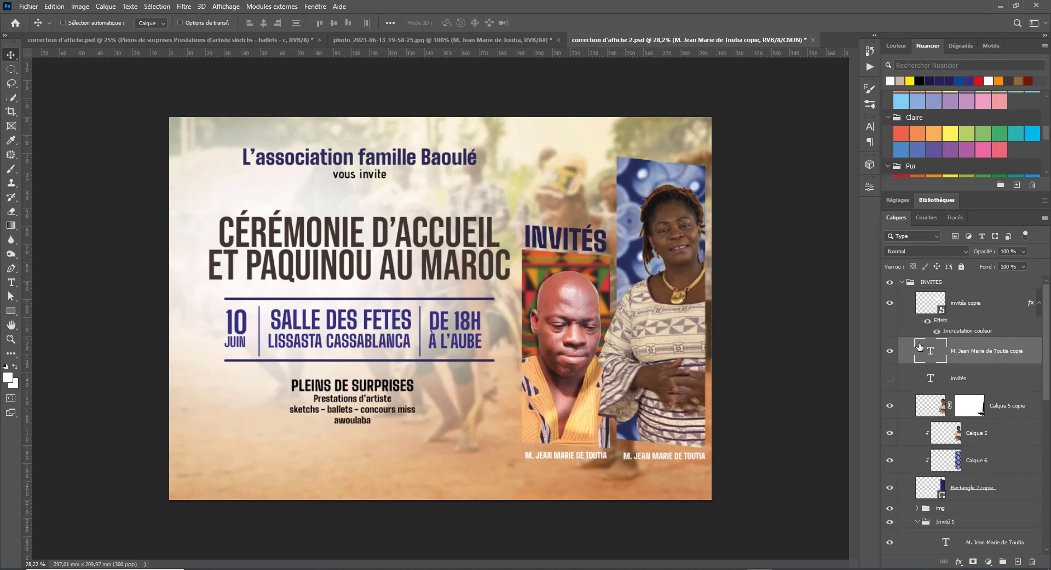
scroll(985, 354, down, 1)
scroll(985, 355, up, 1)
scroll(996, 390, down, 1)
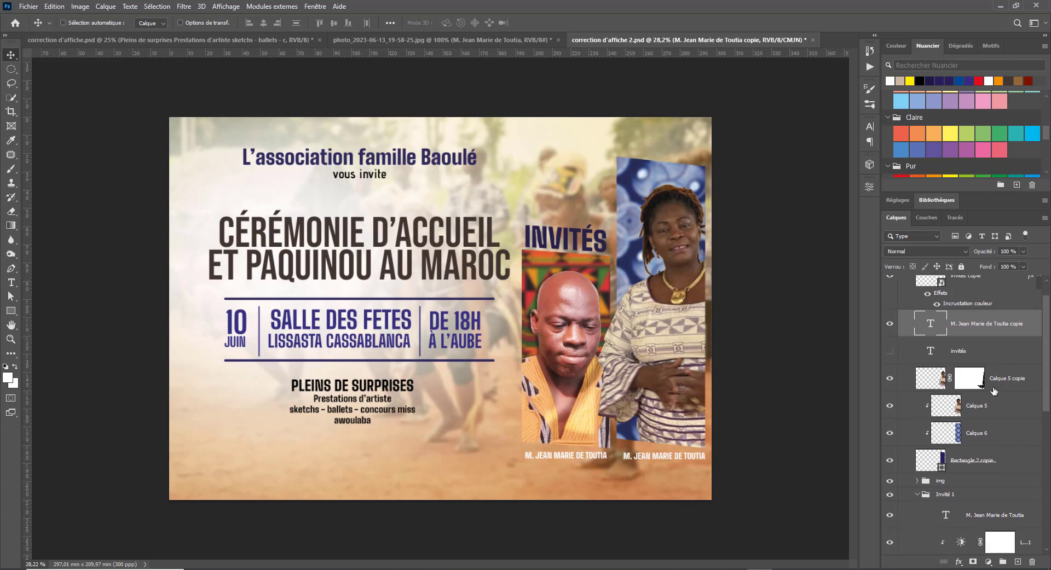
- Add a 7 px drop shadow to the woman's Calque 5 copie portrait layer
click(929, 386)
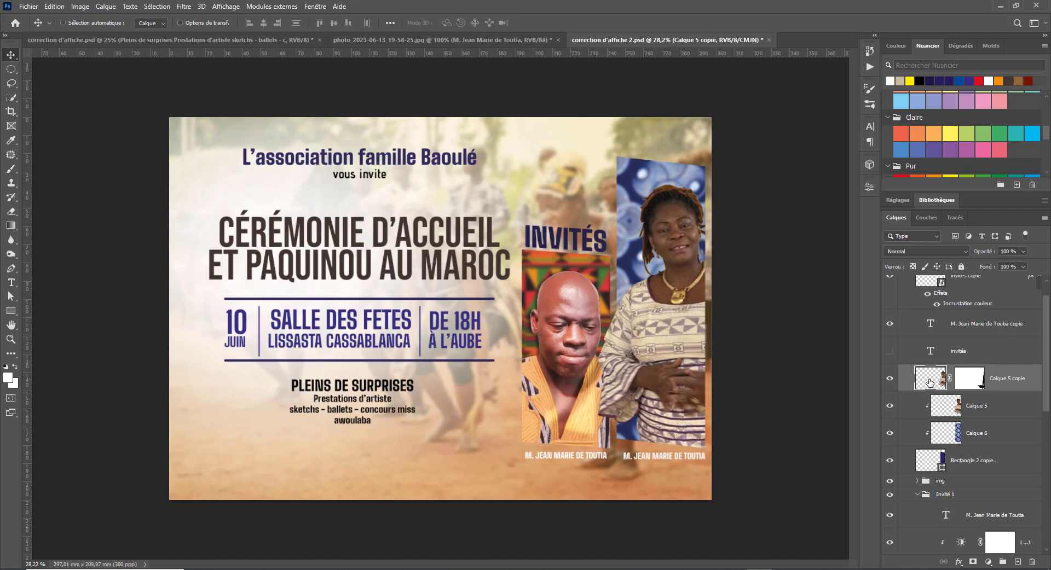
double_click(930, 382)
drag(669, 180, 805, 183)
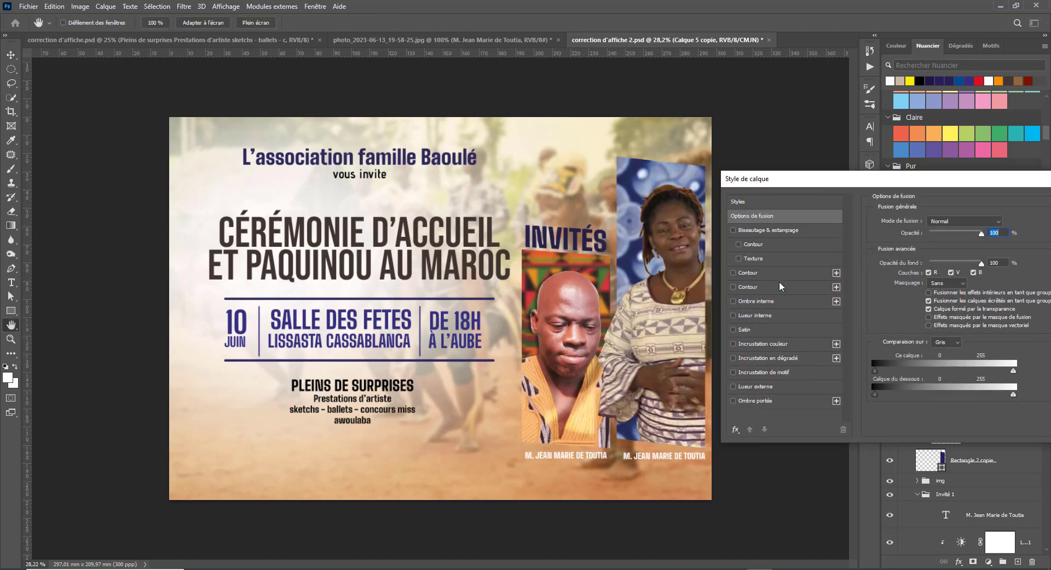
click(761, 401)
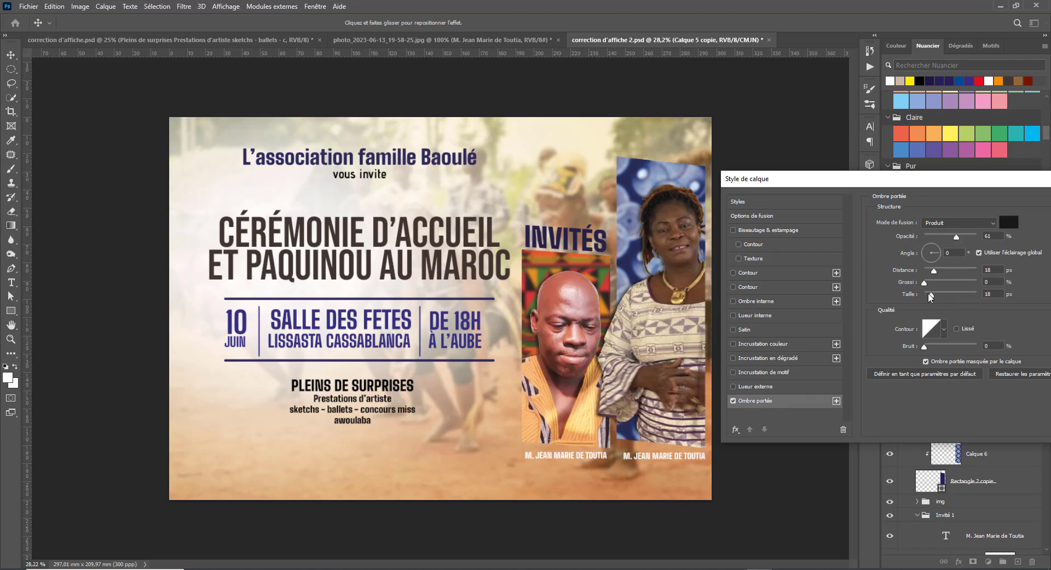
mouse_move(930, 296)
mouse_down()
mouse_move(946, 299)
mouse_move(931, 303)
mouse_up()
drag(1038, 180, 803, 186)
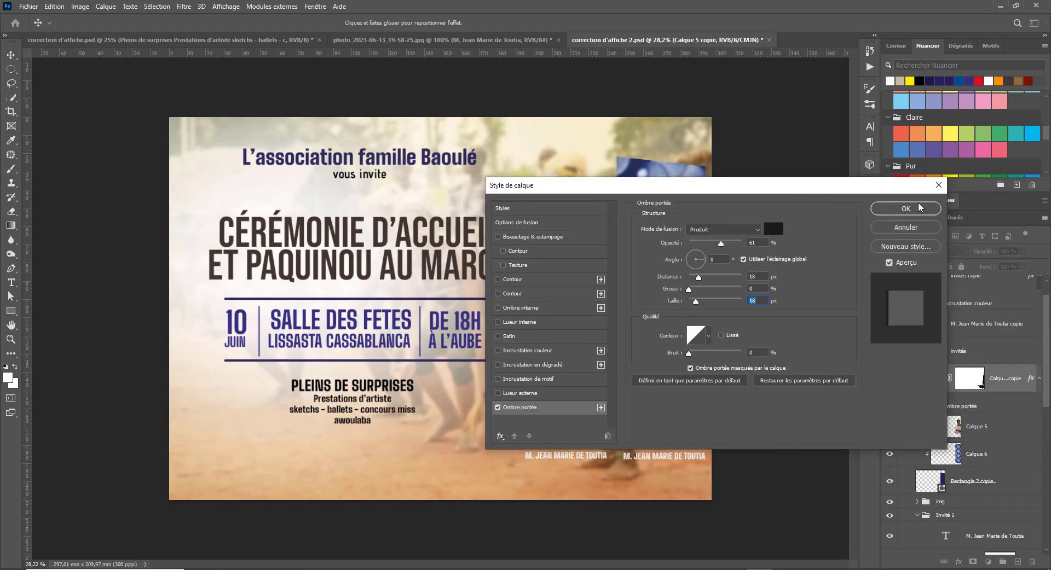
click(926, 208)
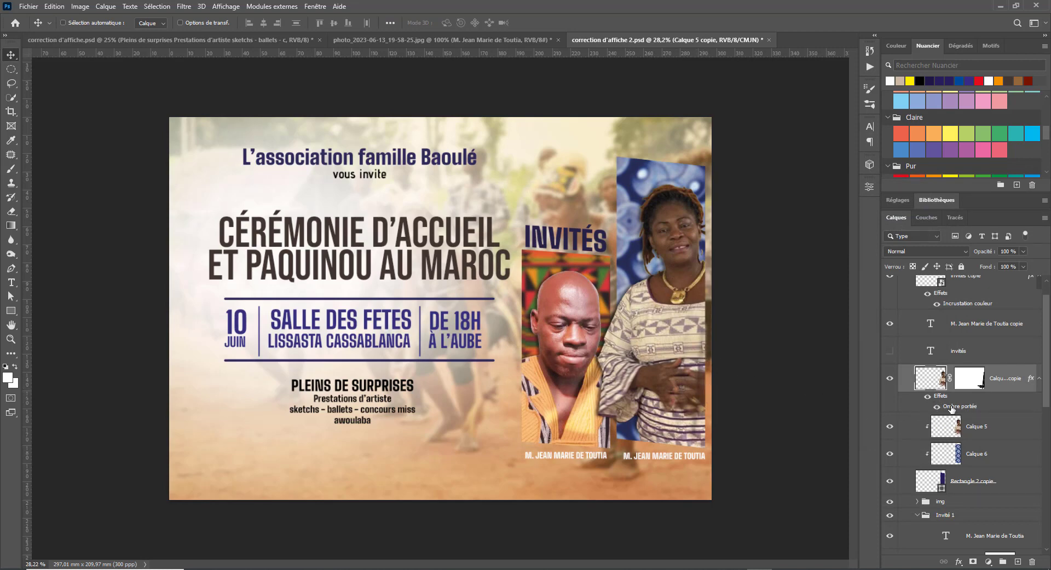
- Separate the portrait's drop shadow into its own layer with Créer un calque
right_click(970, 408)
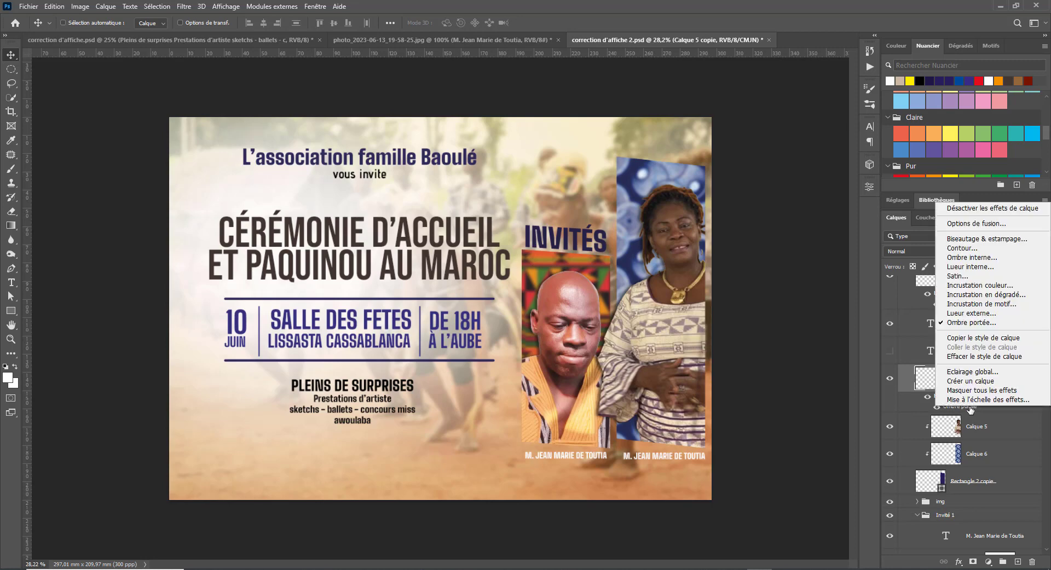
click(992, 340)
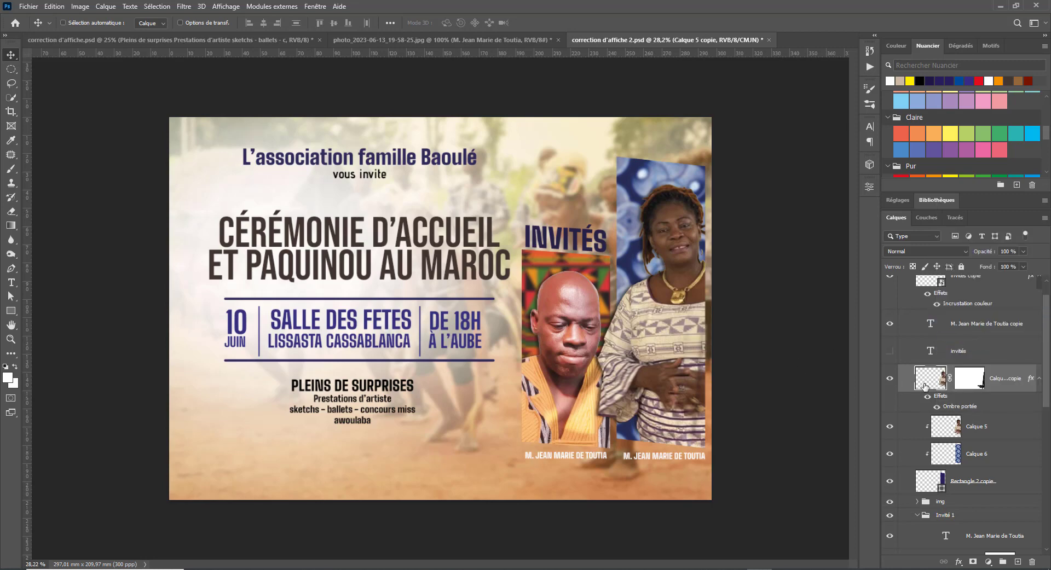
right_click(959, 405)
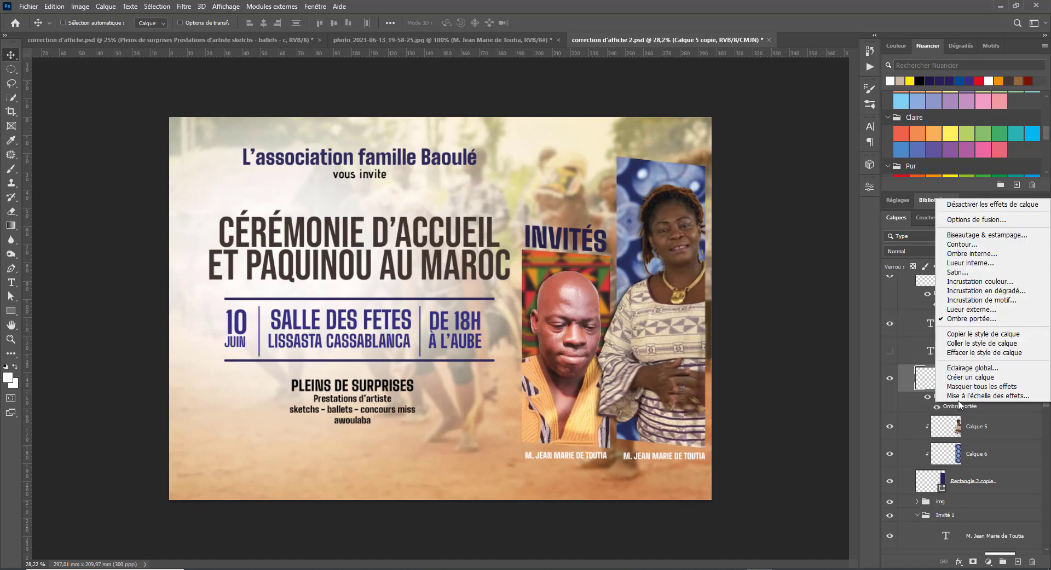
click(974, 377)
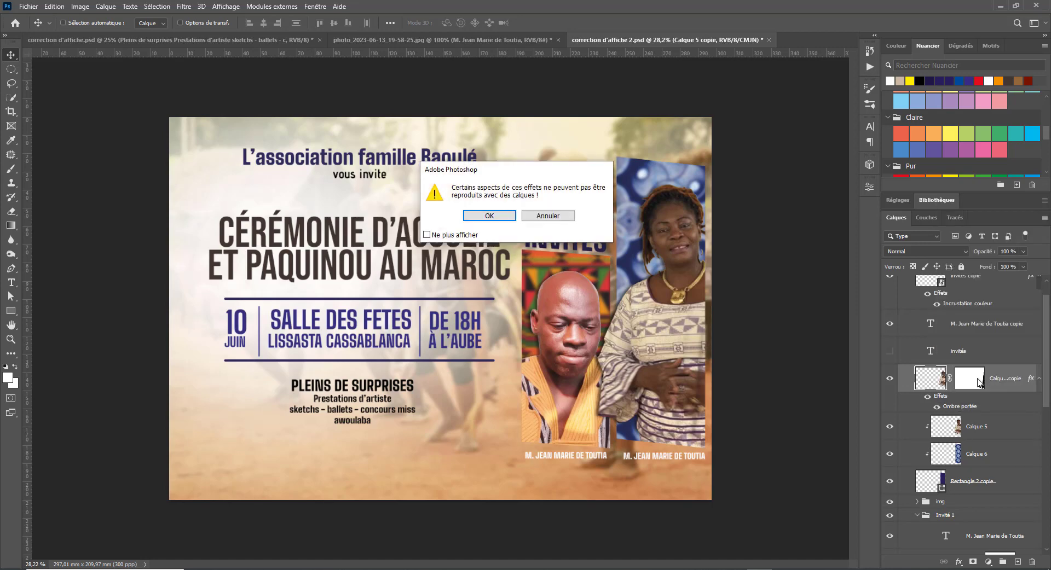
click(484, 213)
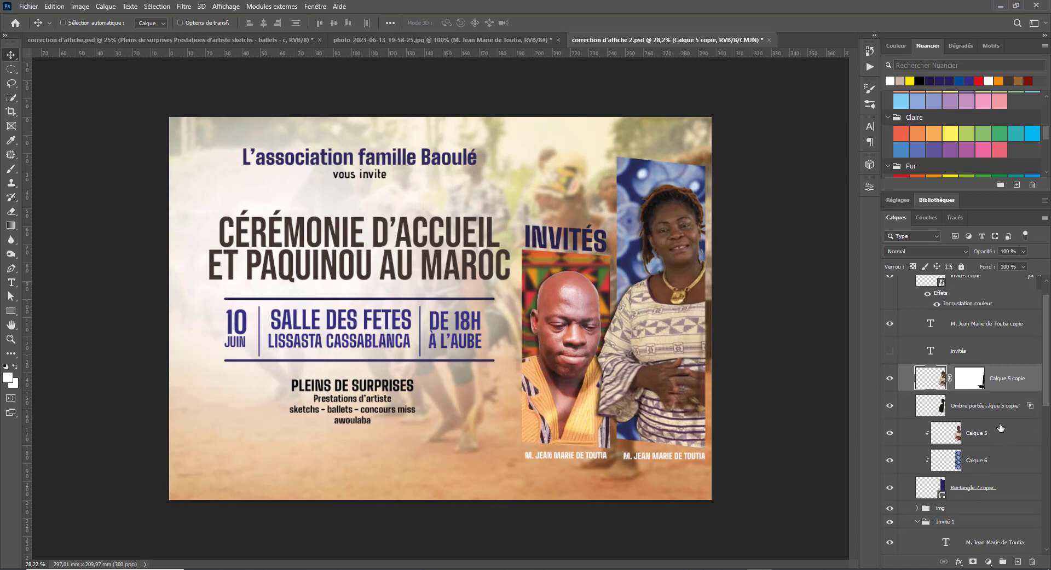
- Add a layer mask to the new shadow layer and lower its fill to 43%
click(982, 417)
click(973, 561)
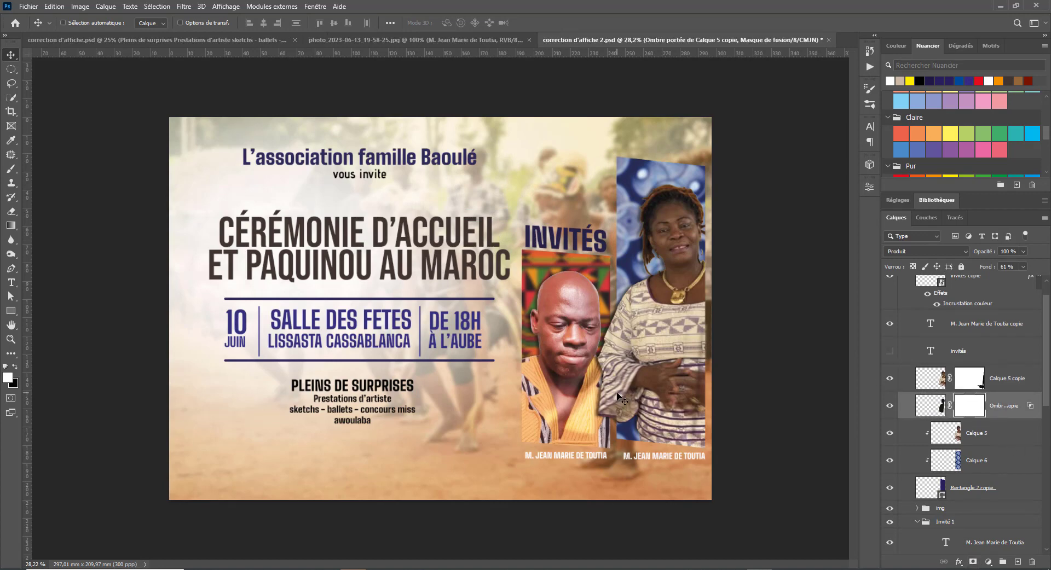
key(e)
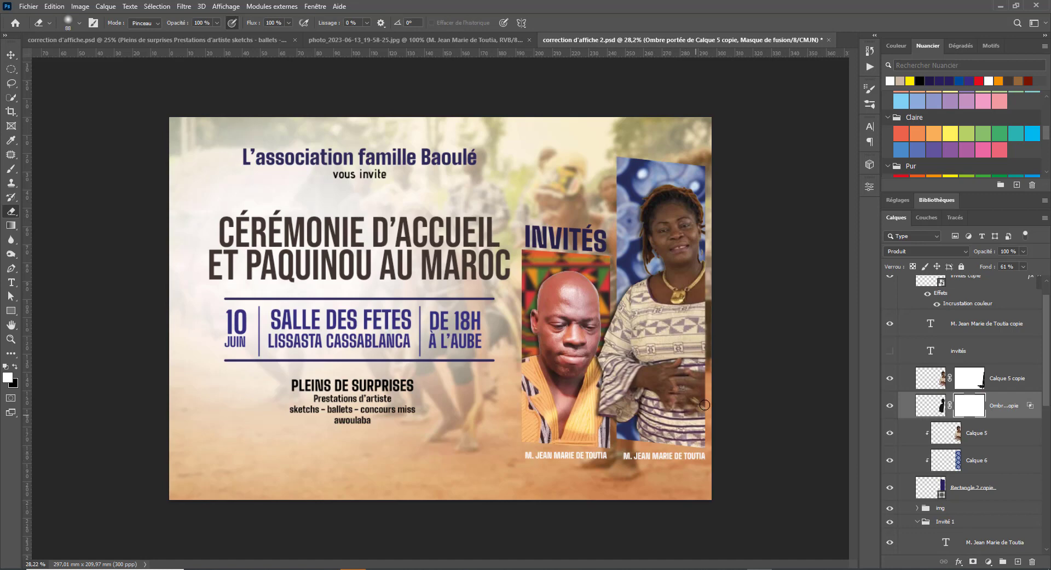
key(v)
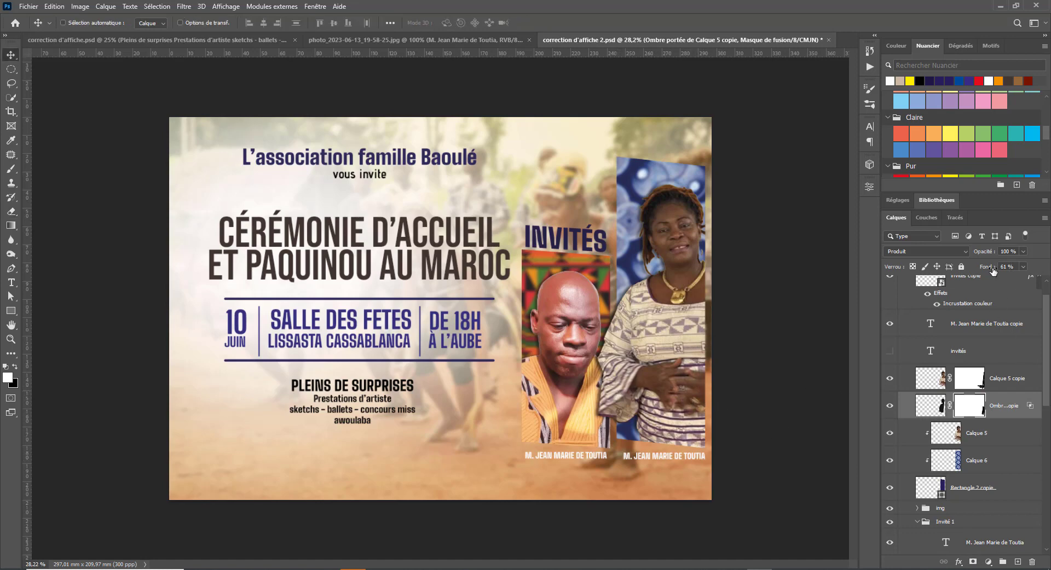
drag(984, 270, 973, 272)
key(ctrl+minus)
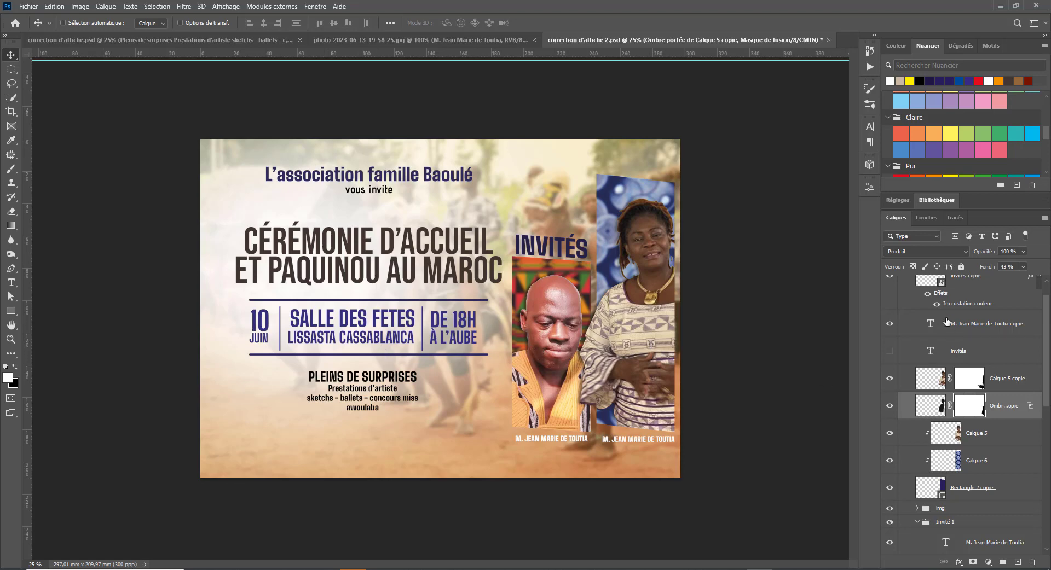
- Collapse INVITES and shift the textes and DATES et infos groups slightly left
scroll(947, 322, up, 1)
click(901, 284)
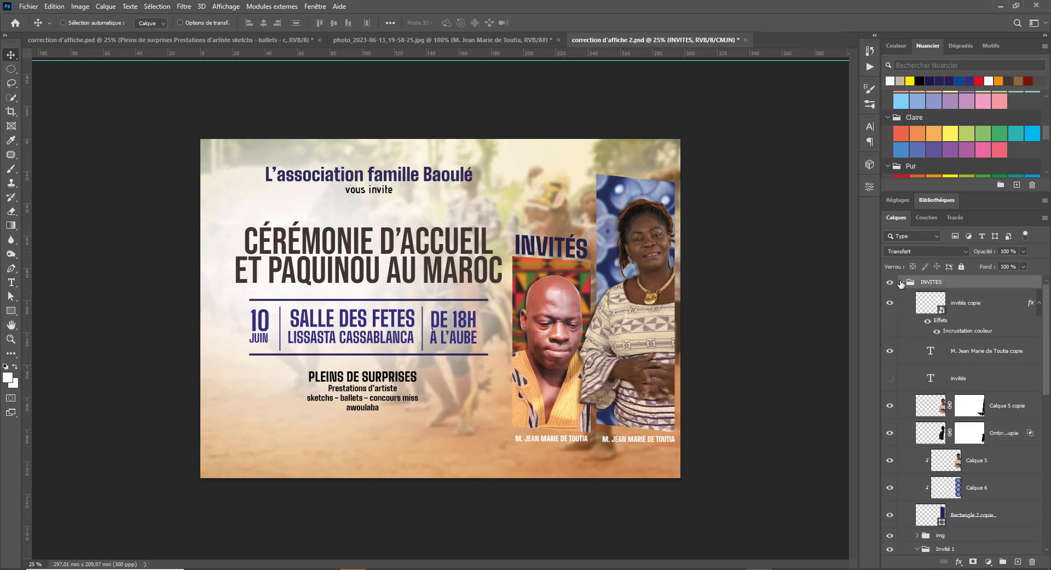
click(902, 284)
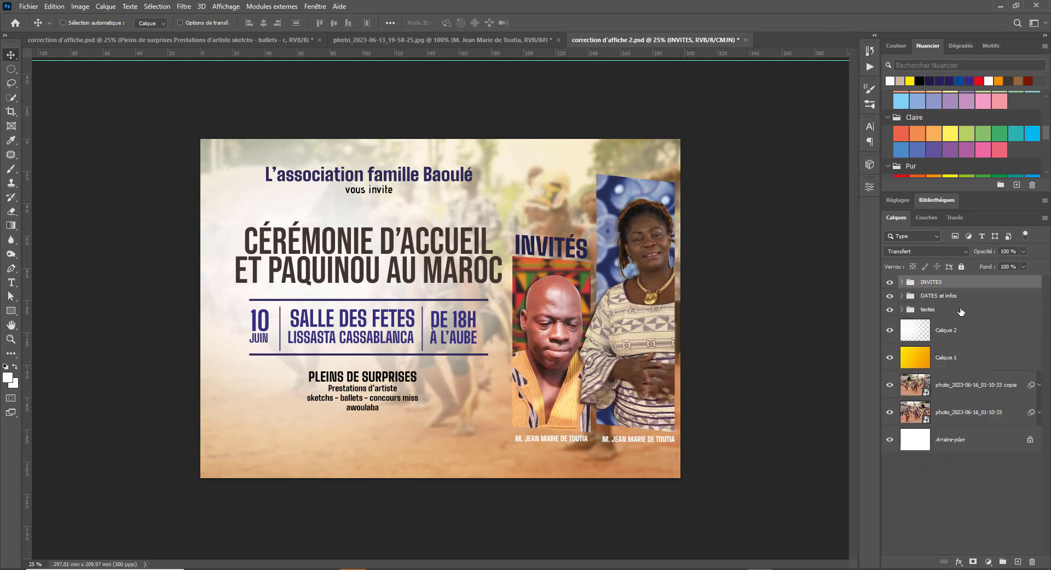
click(961, 311)
shift+click(961, 299)
drag(439, 340, 427, 341)
- Scale the text block up to about 106% and nudge it slightly down
key(ctrl+t)
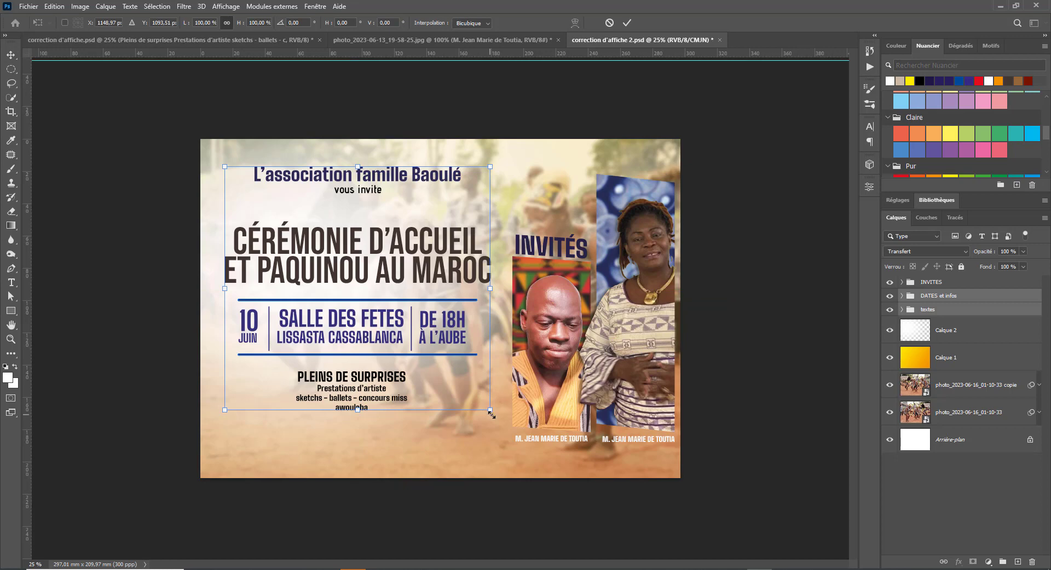
drag(491, 415, 503, 426)
drag(222, 422, 221, 425)
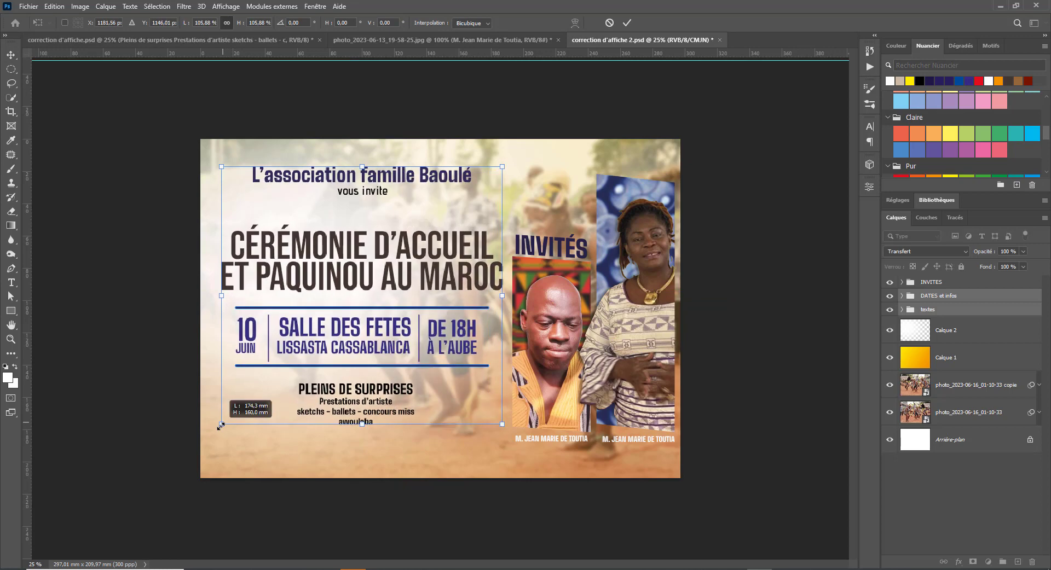
drag(386, 353, 382, 359)
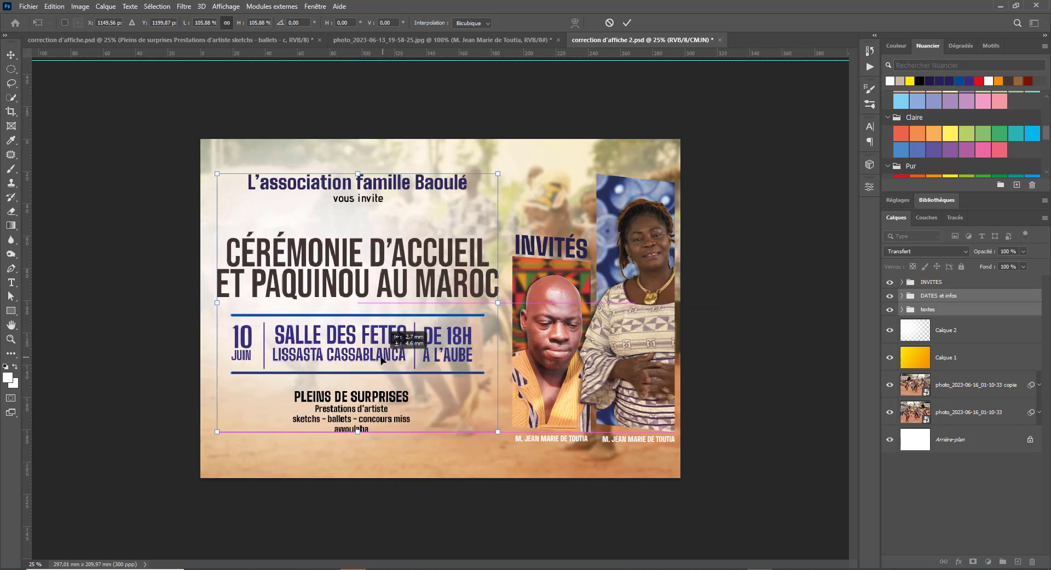
key(Return)
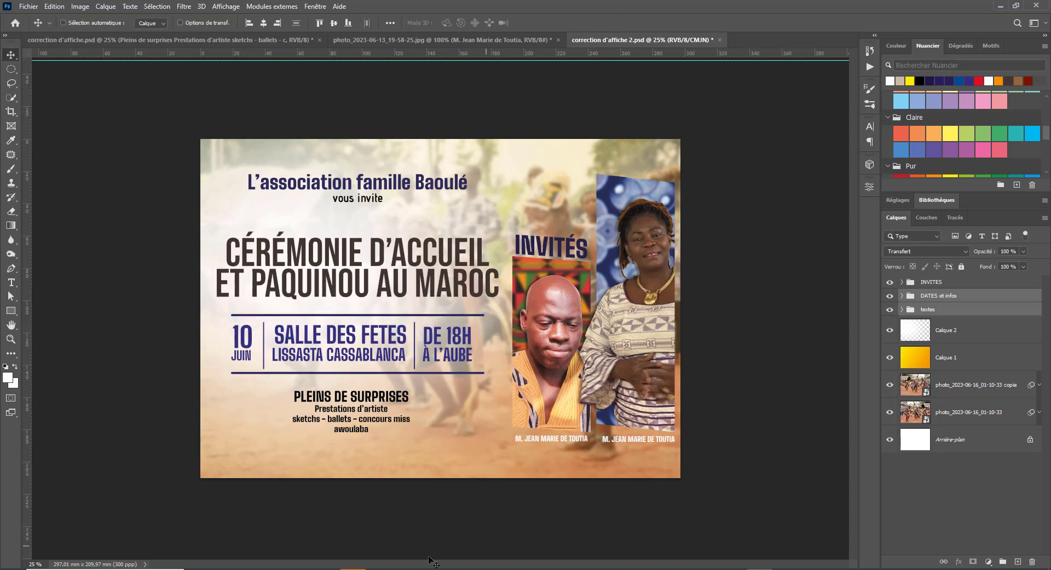
- Close the pagne fond image search and return to the affiche event pin results
mouse_move(490, 561)
click(566, 534)
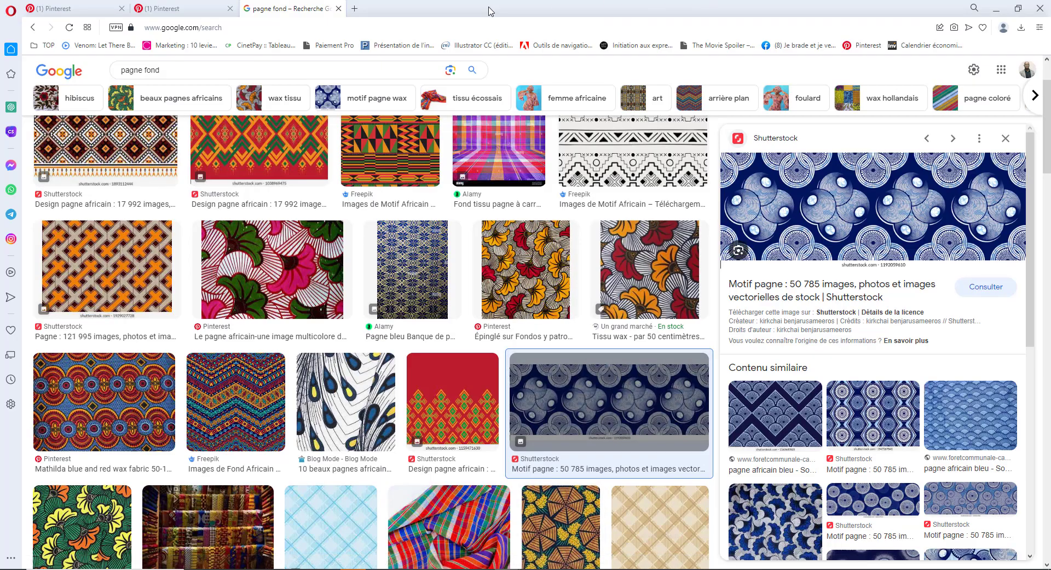
click(338, 8)
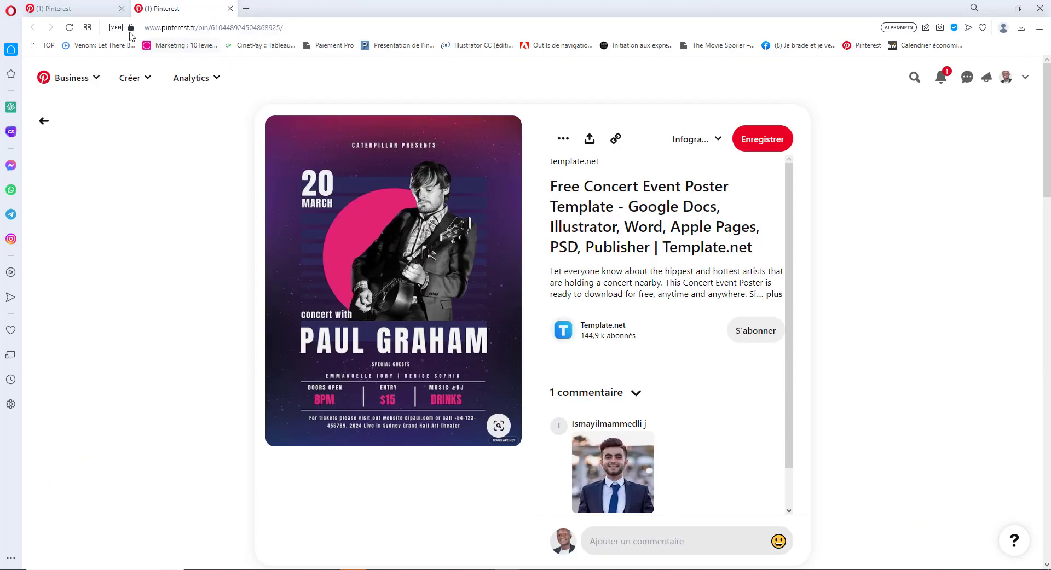
click(96, 10)
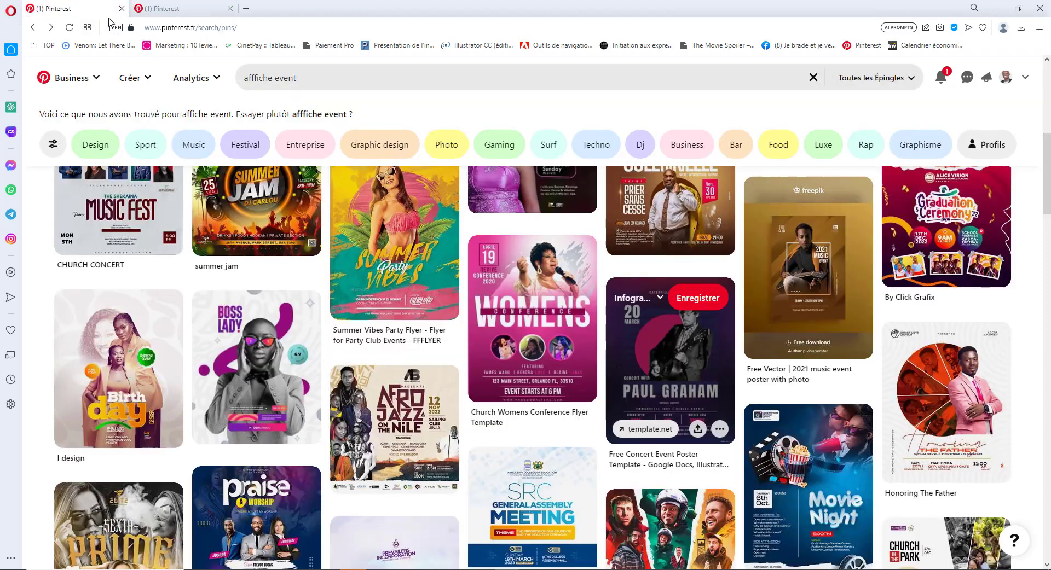
- Open the GHCC Movie Night pin, compare it with the poster, then start a new tab
scroll(567, 238, down, 2)
scroll(567, 238, down, 3)
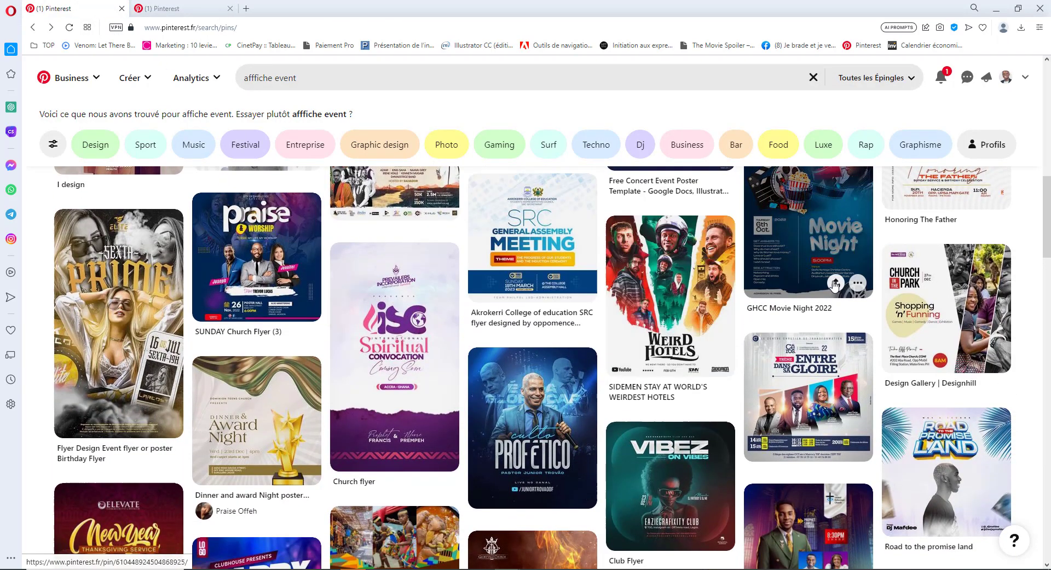
click(818, 285)
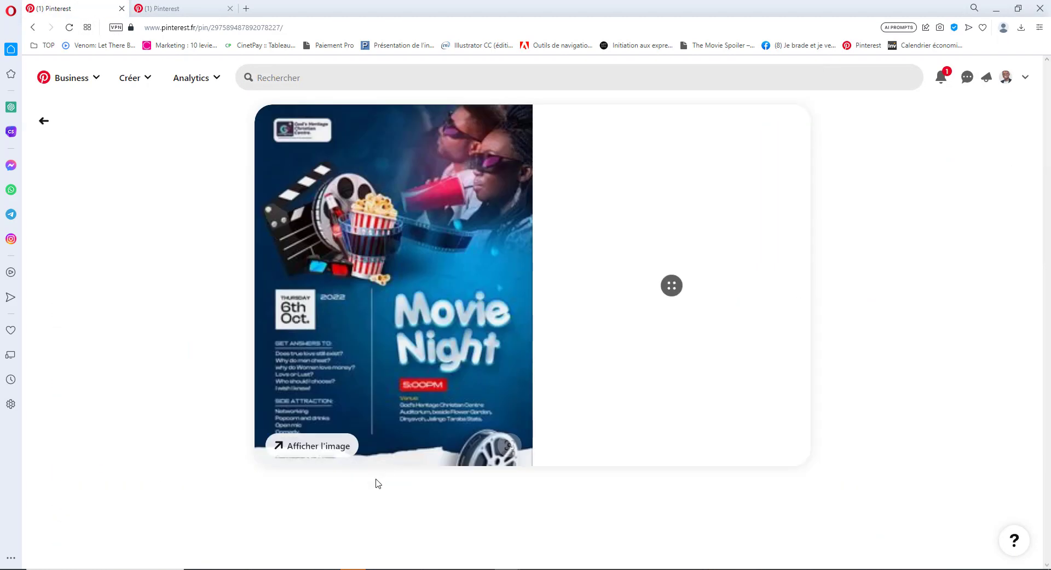
key(alt+Tab)
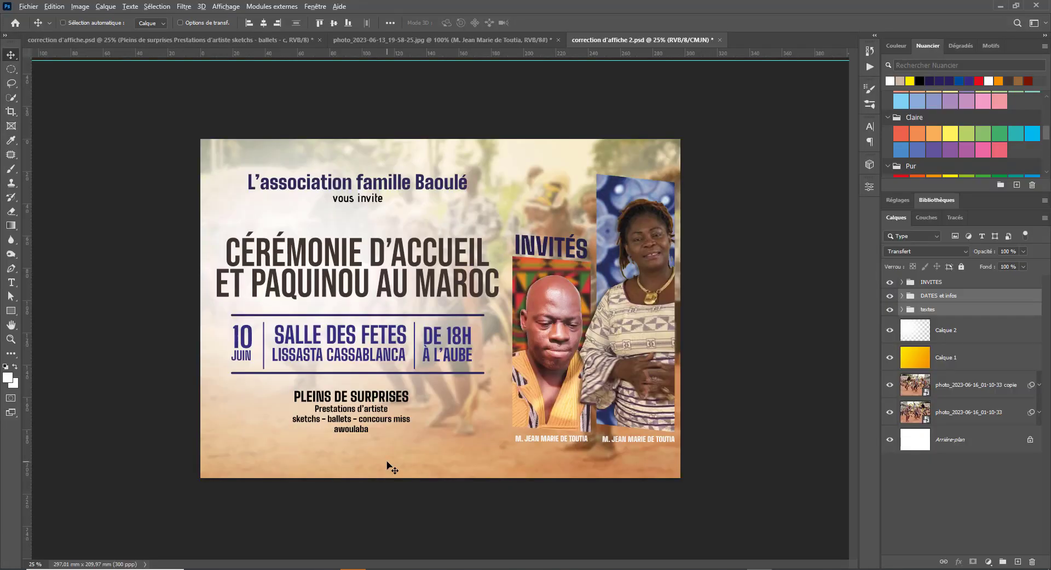
key(alt+Tab)
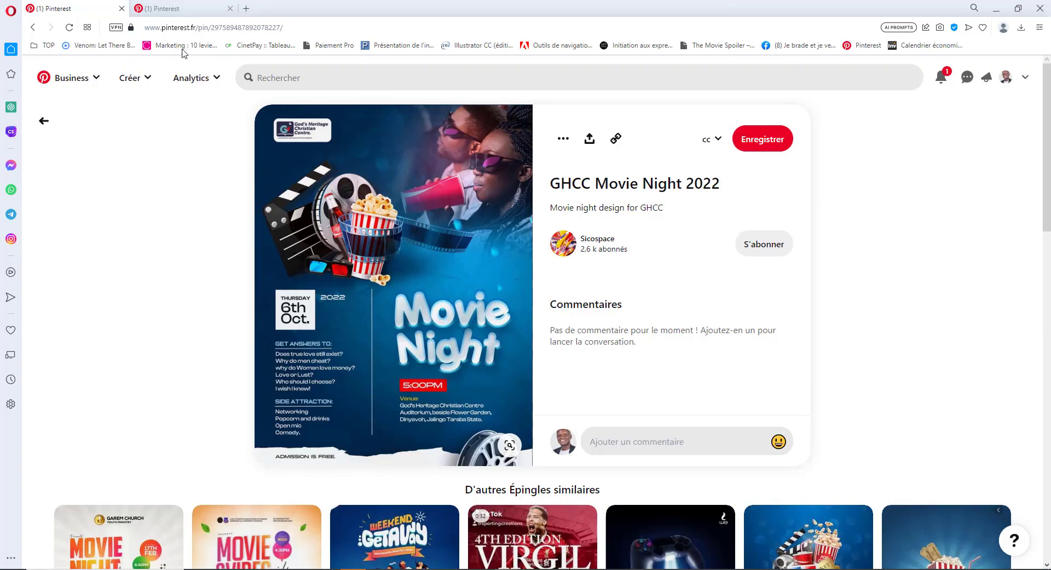
key(ctrl+t)
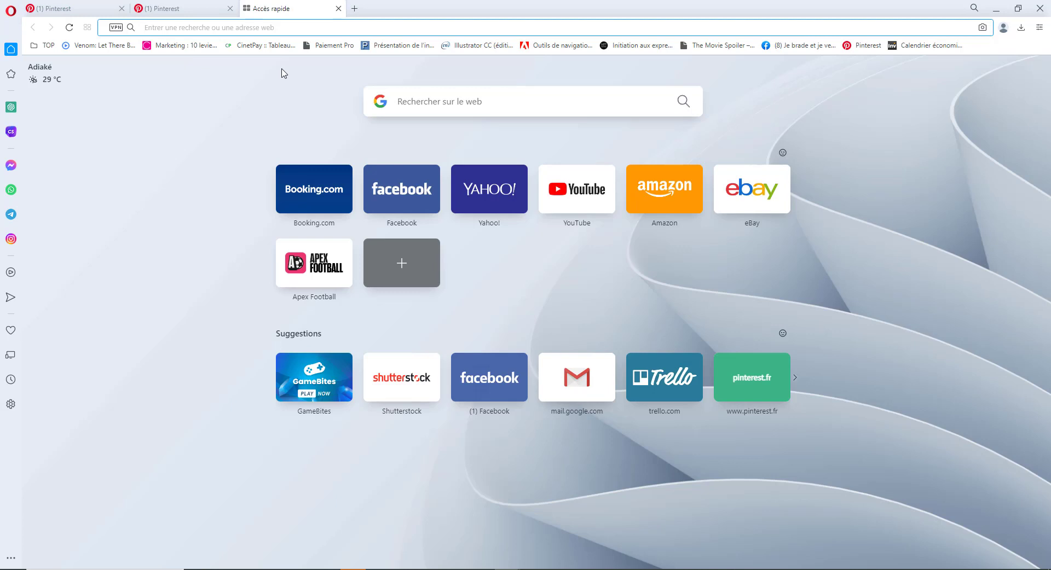
- Search Google for 'texture papier dechiré' and open the Freepik torn-paper images page
text(tex)
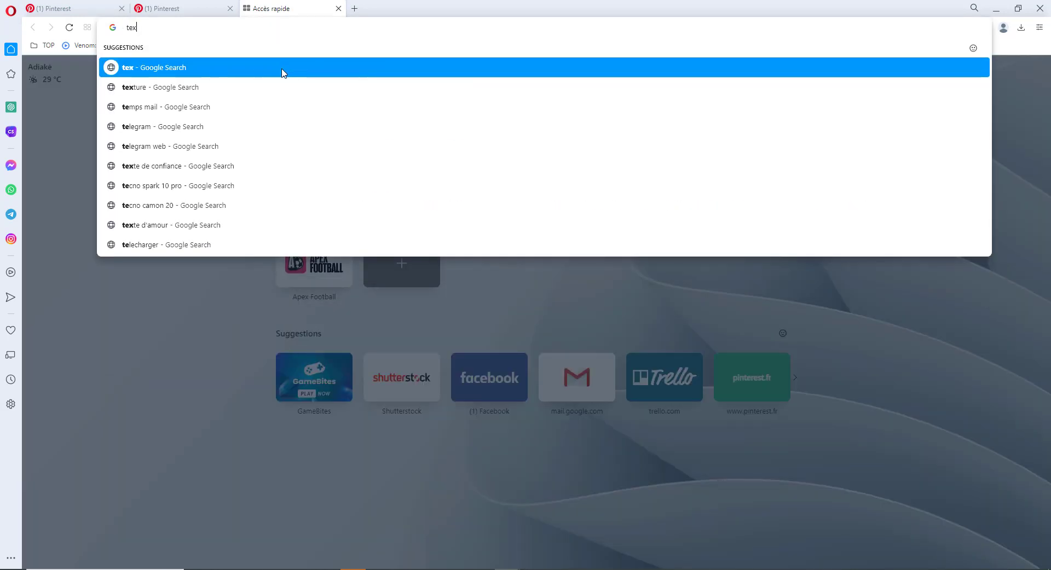
text(ture pap)
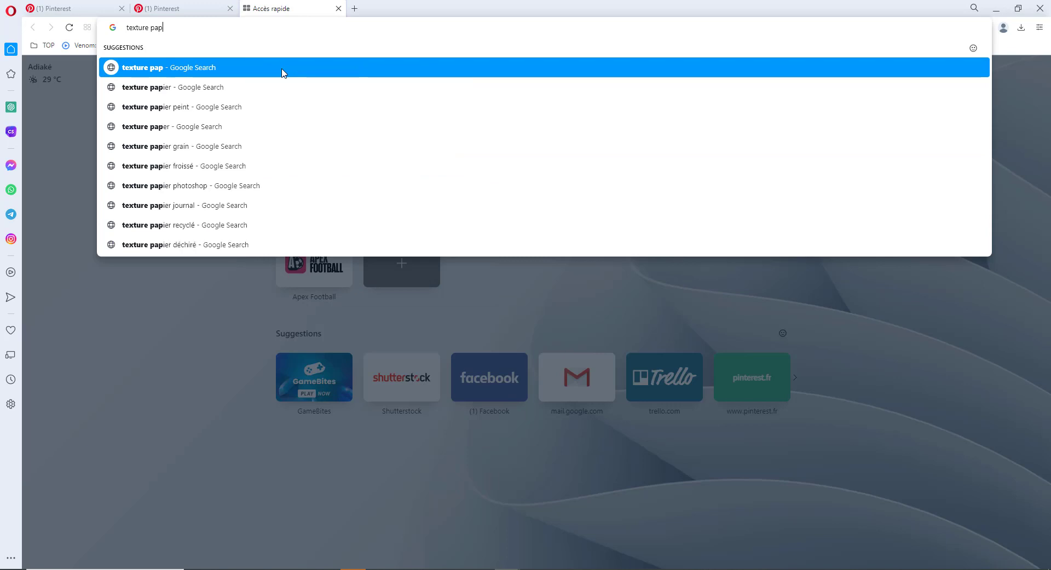
text(ier dechiré)
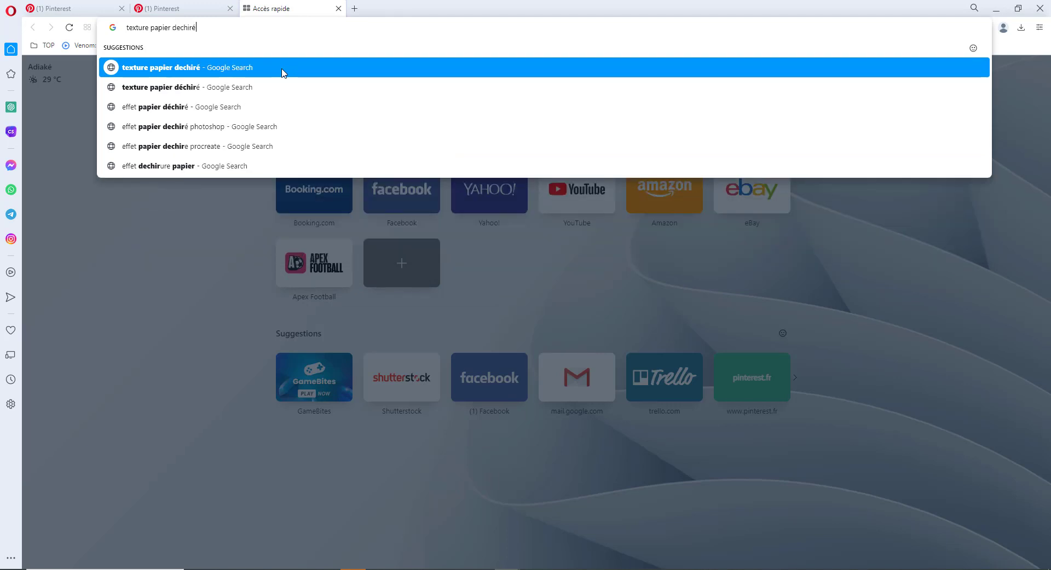
click(283, 67)
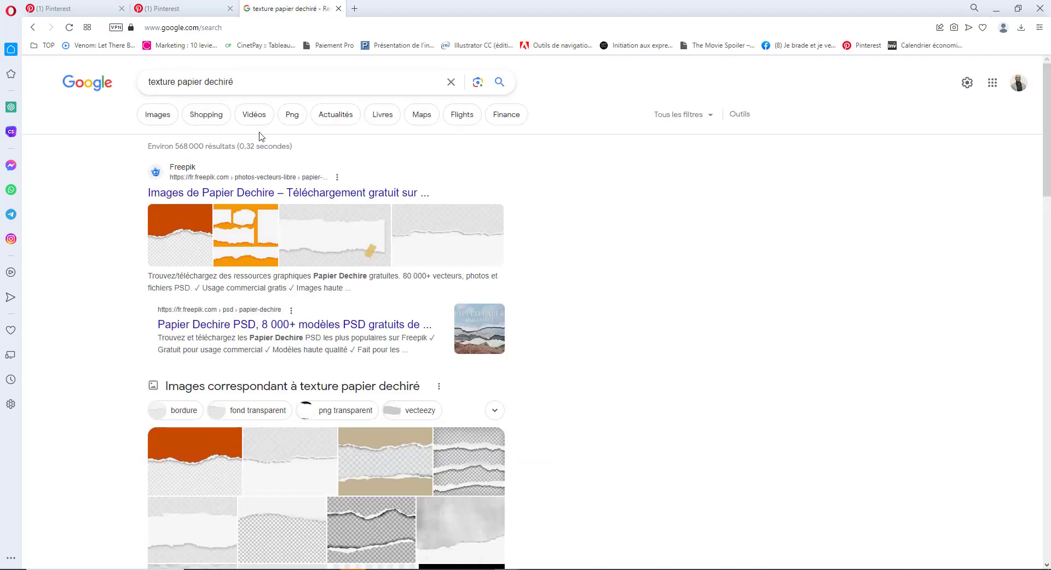
click(218, 193)
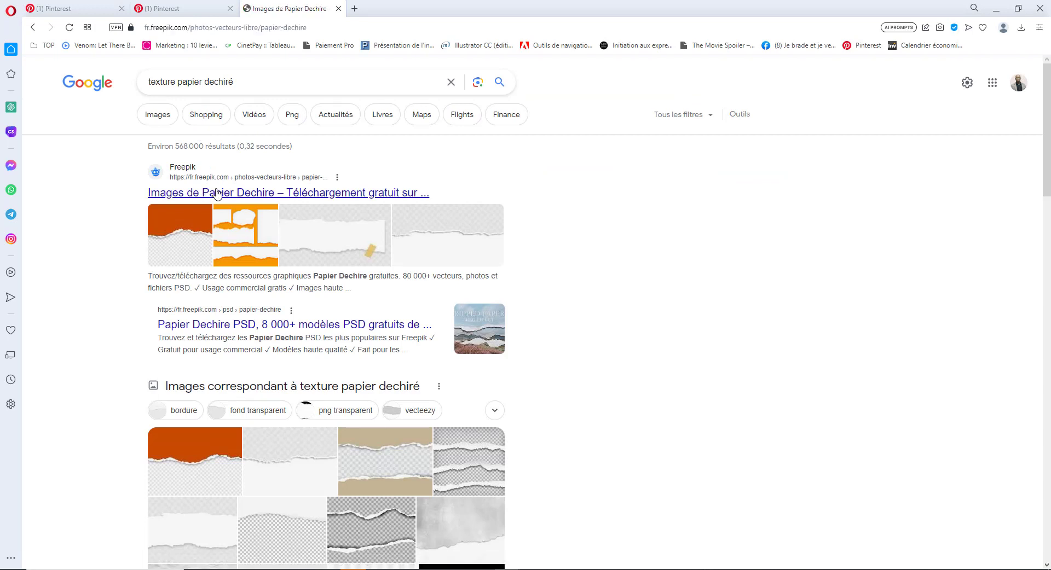
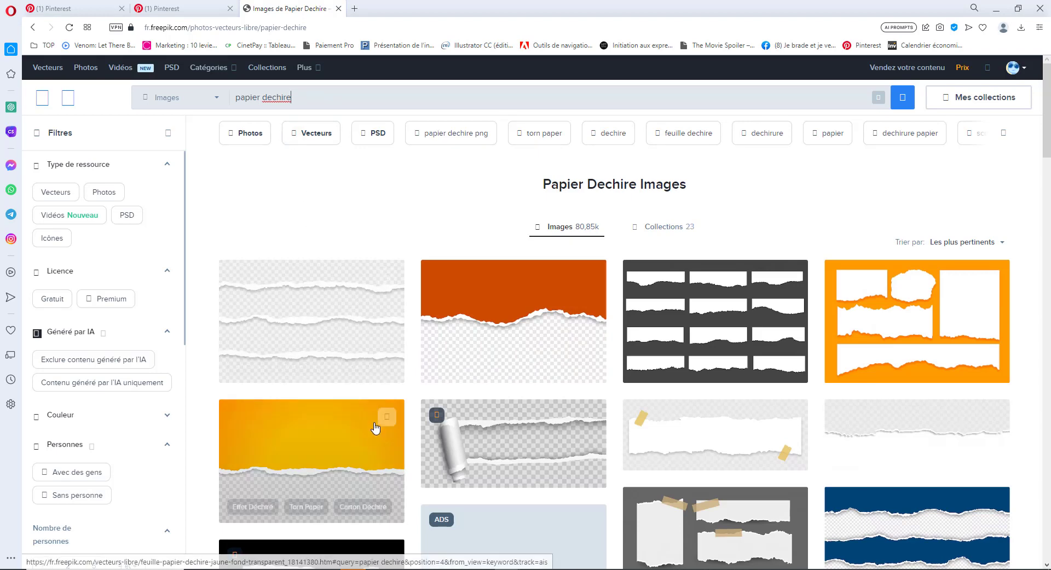
- Download Freepik's free yellow torn-paper transparent-background vector as a zip and show it in Downloads
scroll(361, 465, down, 2)
scroll(741, 414, down, 3)
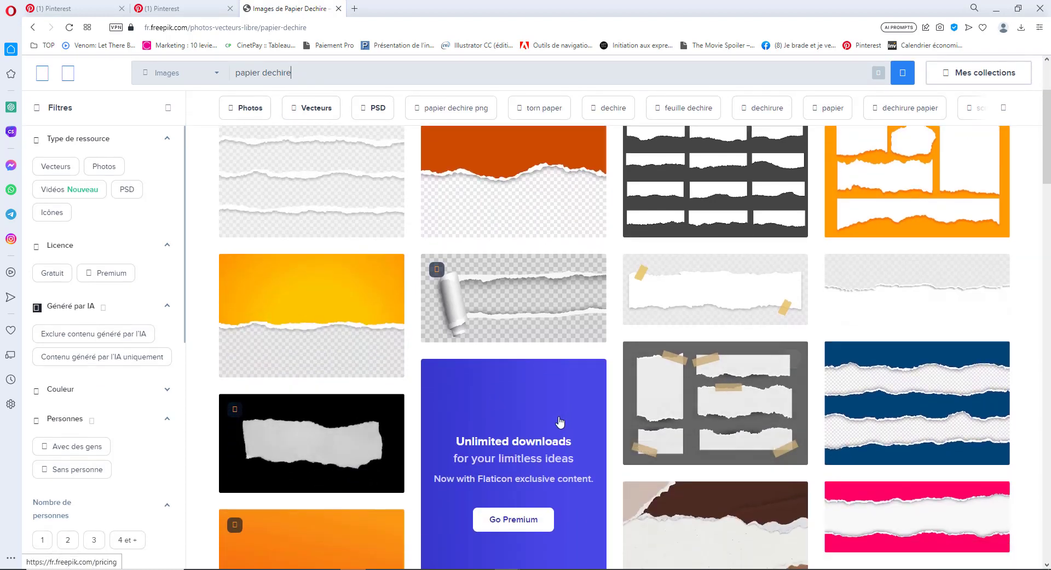
key(alt+Tab)
key(alt+Tab)
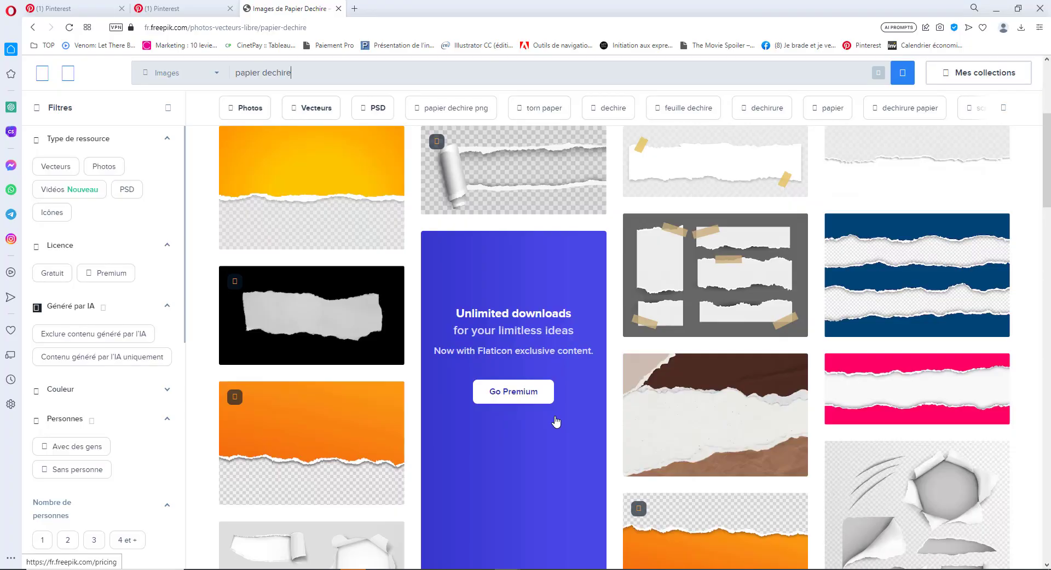
key(alt+Tab)
key(alt+Tab)
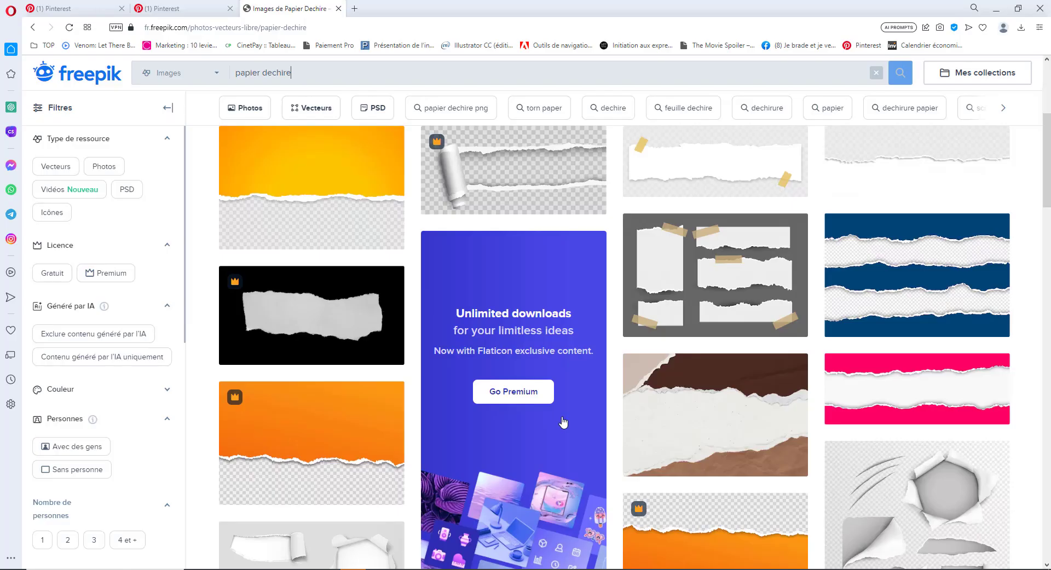
click(317, 177)
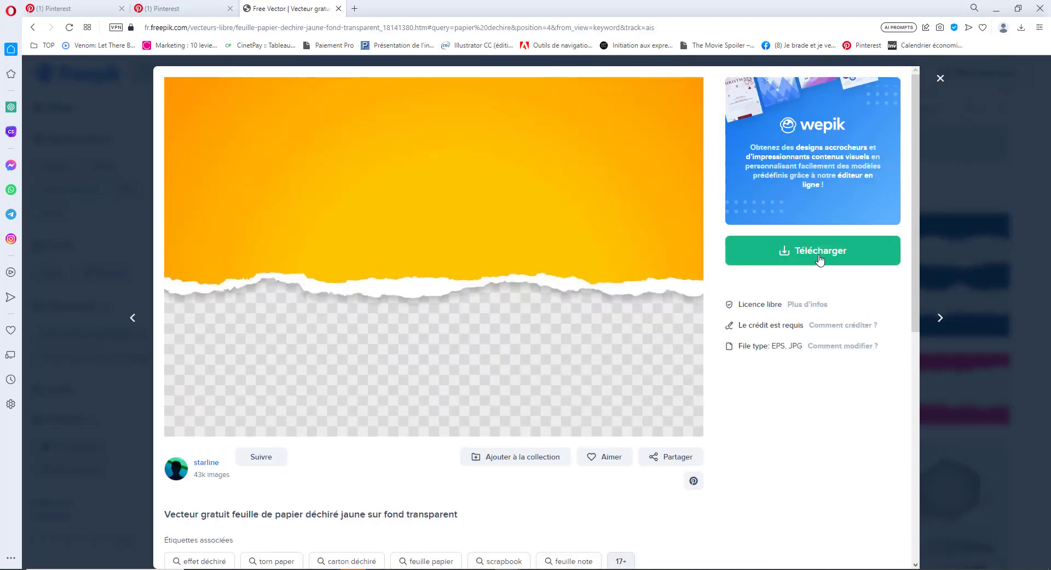
click(820, 260)
click(773, 407)
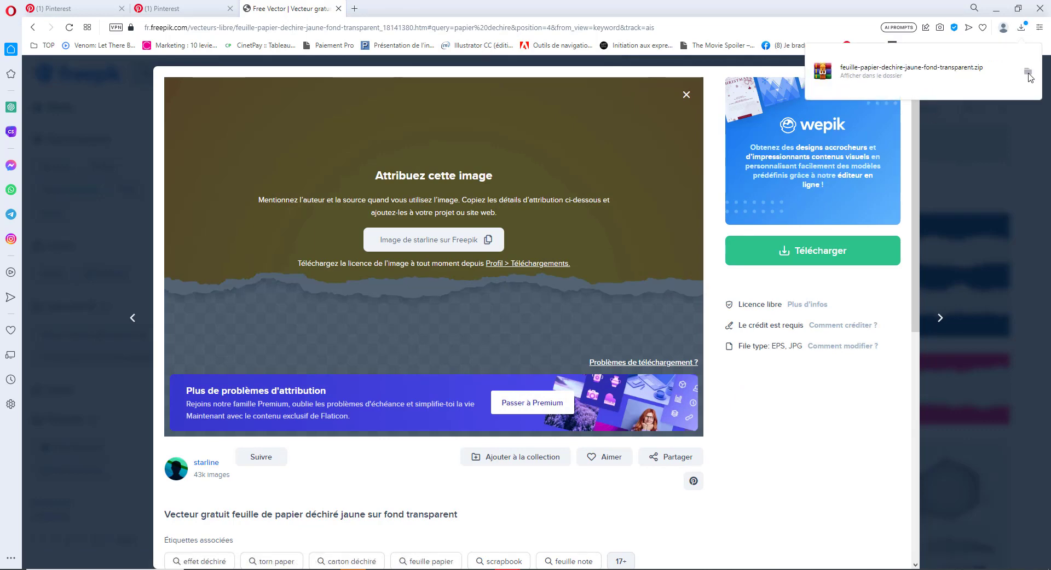
click(1029, 74)
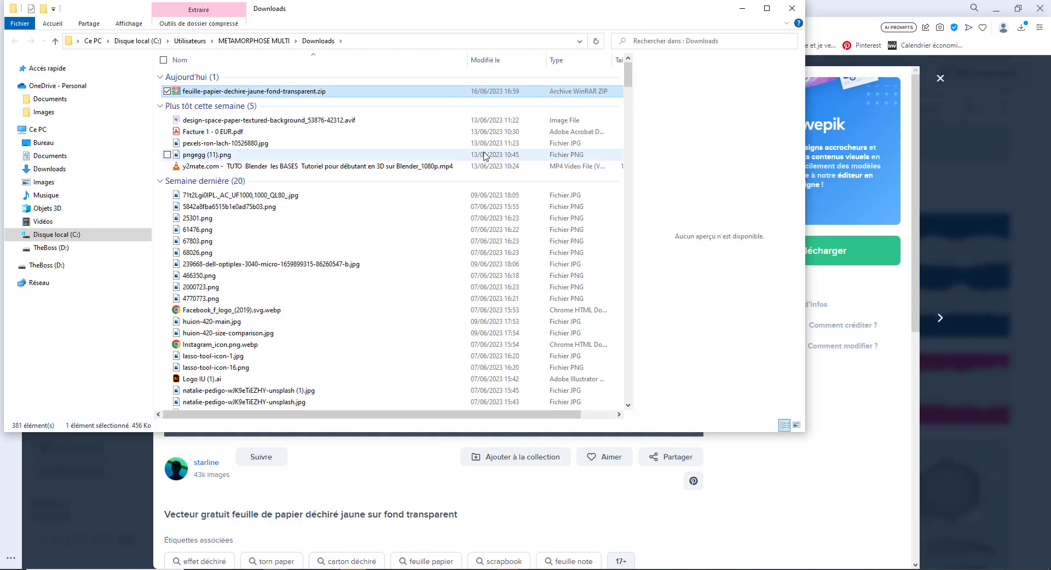
- Create a new folder named TEMPLATE inside folder 21
click(792, 8)
click(276, 569)
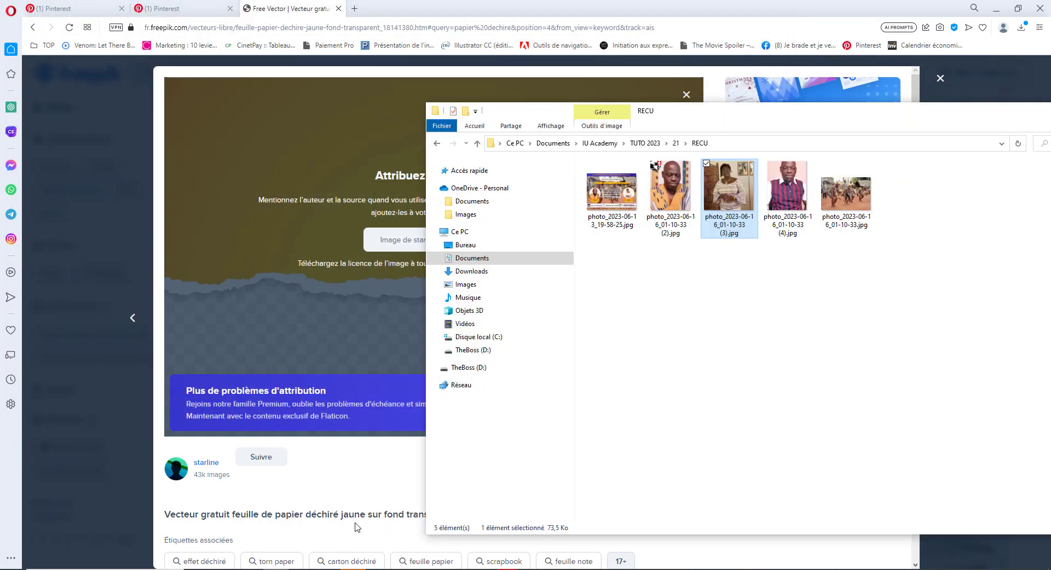
click(675, 143)
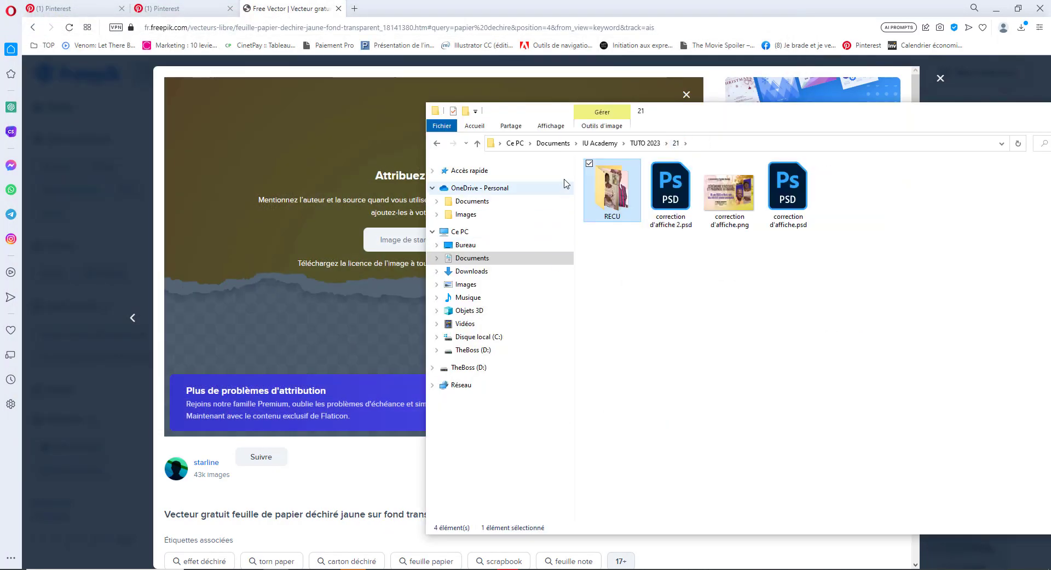
right_click(680, 357)
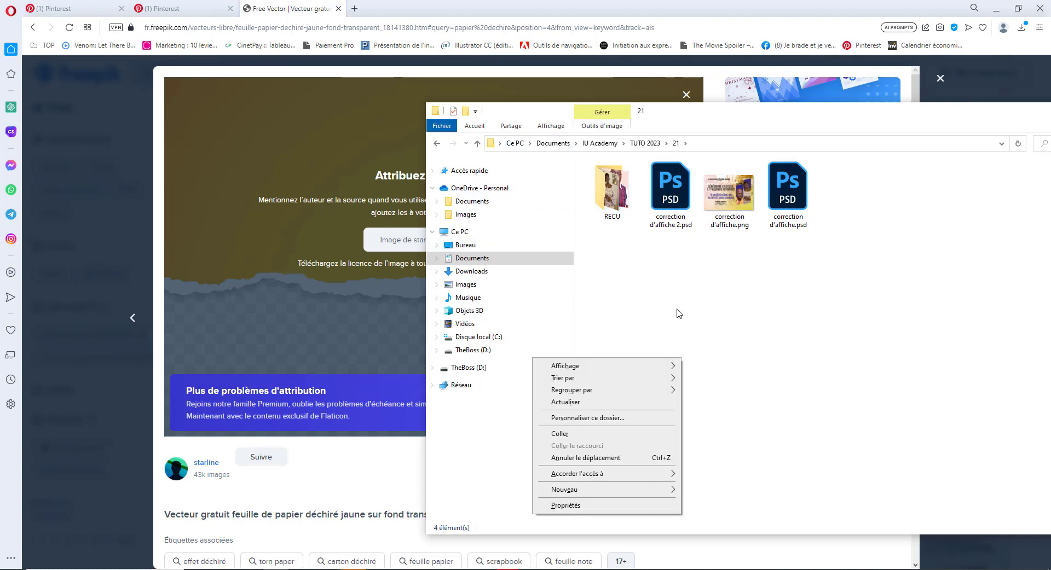
mouse_move(611, 493)
click(751, 339)
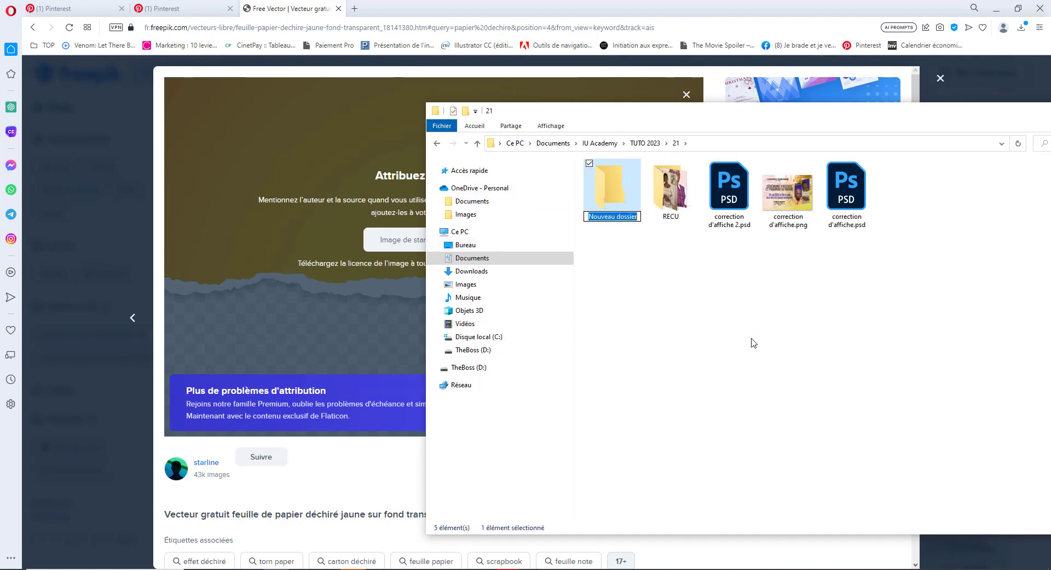
text(TEMPLA)
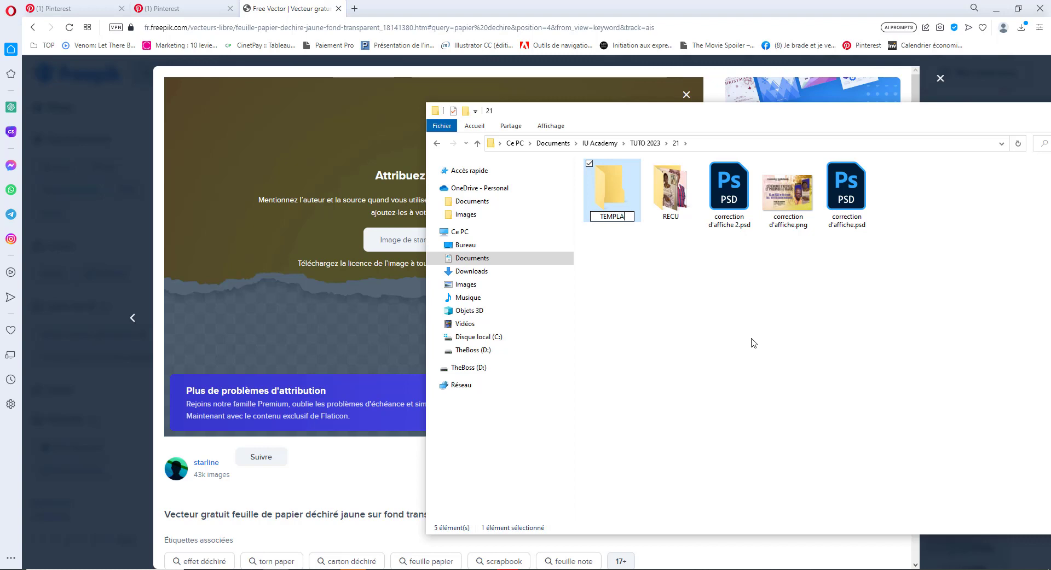
text(TE)
key(Return)
key(Return)
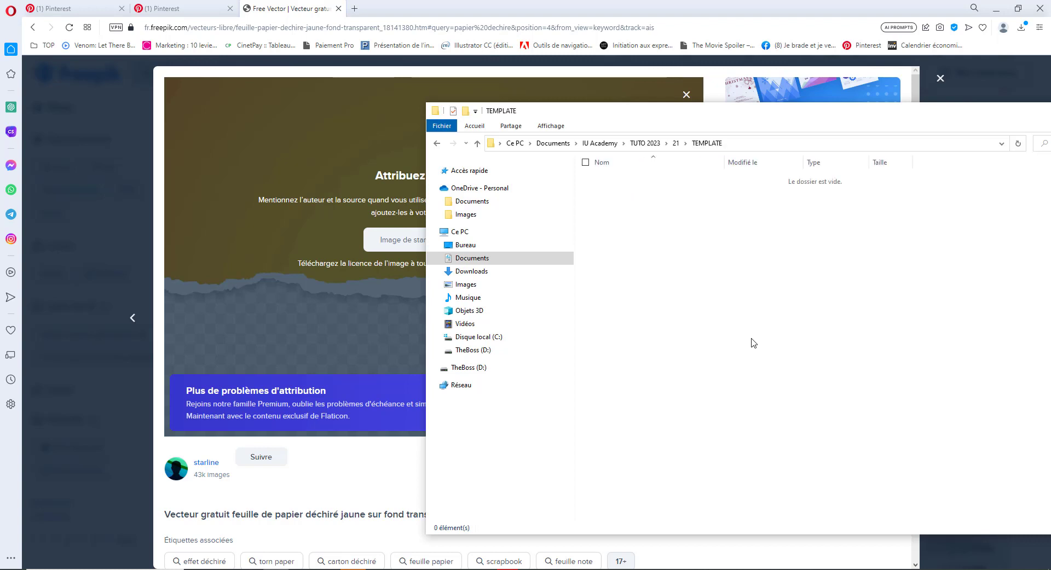
key(ctrl+v)
right_click(627, 186)
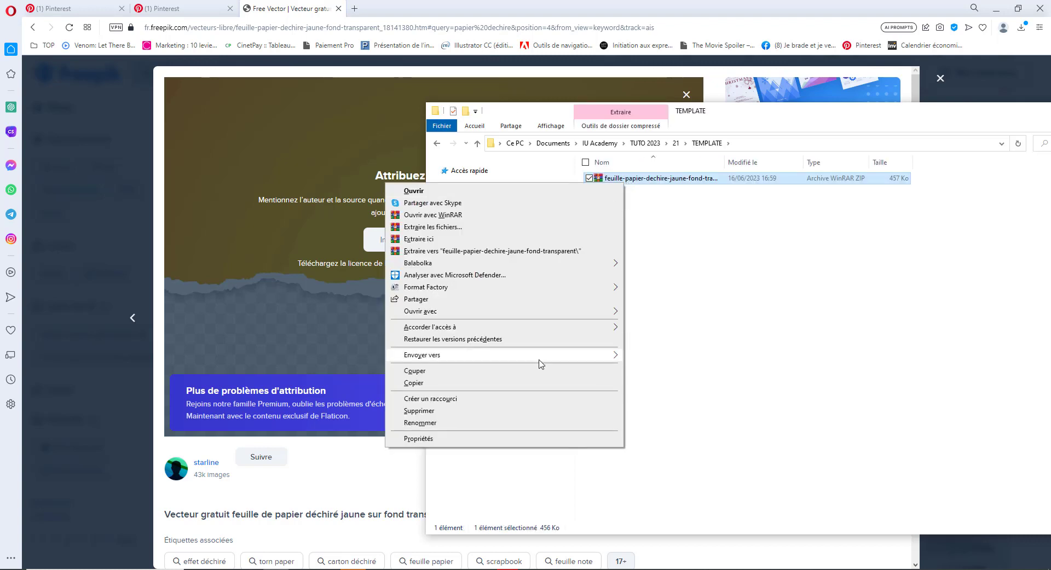
click(514, 251)
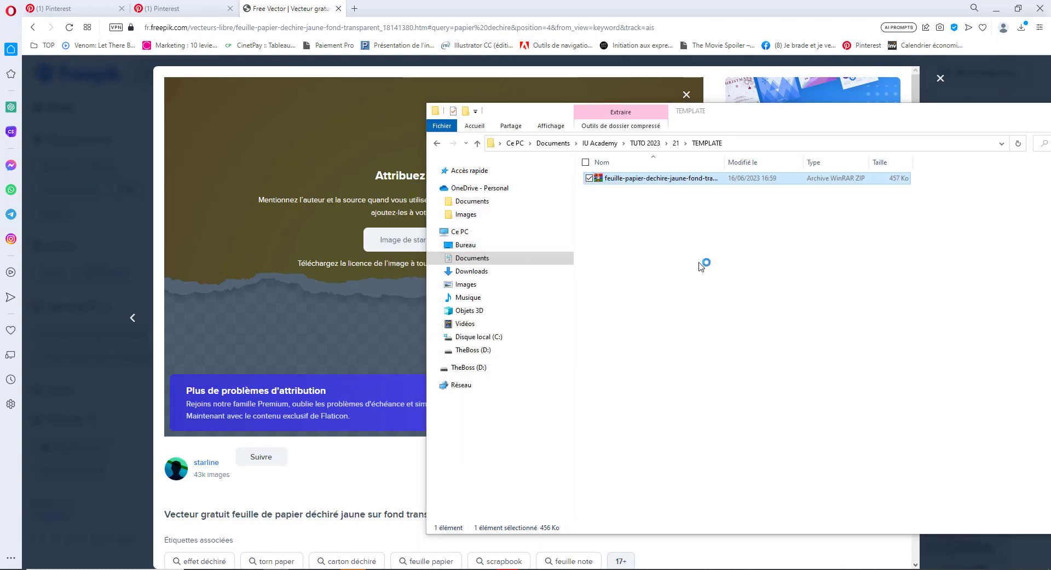
double_click(631, 180)
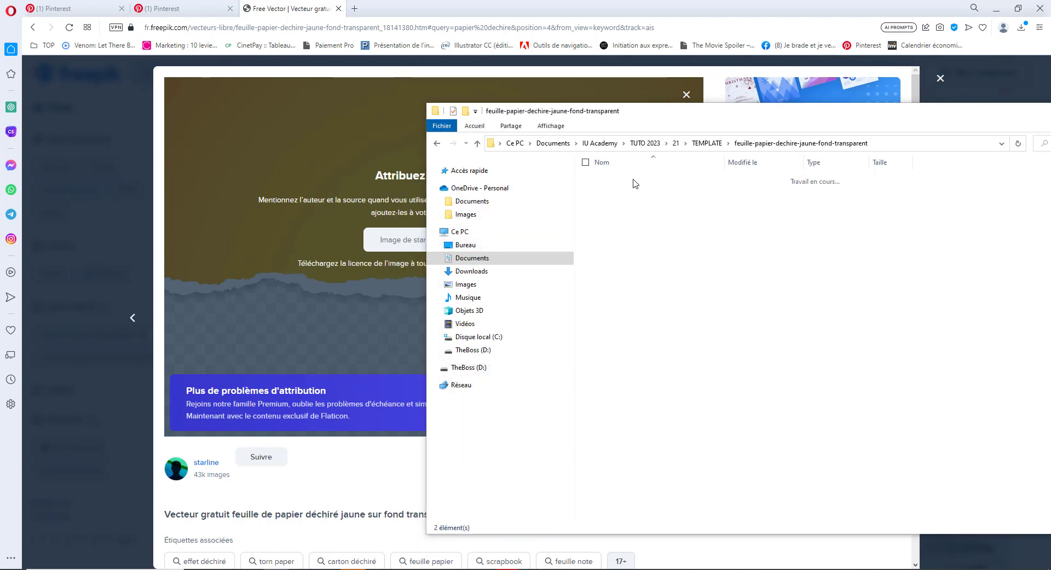
click(661, 202)
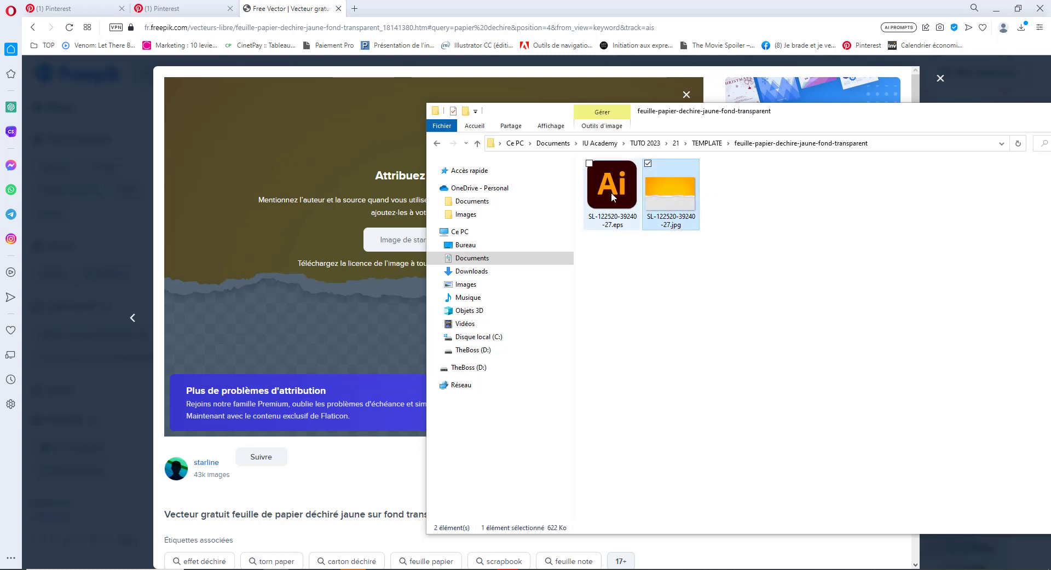
click(613, 197)
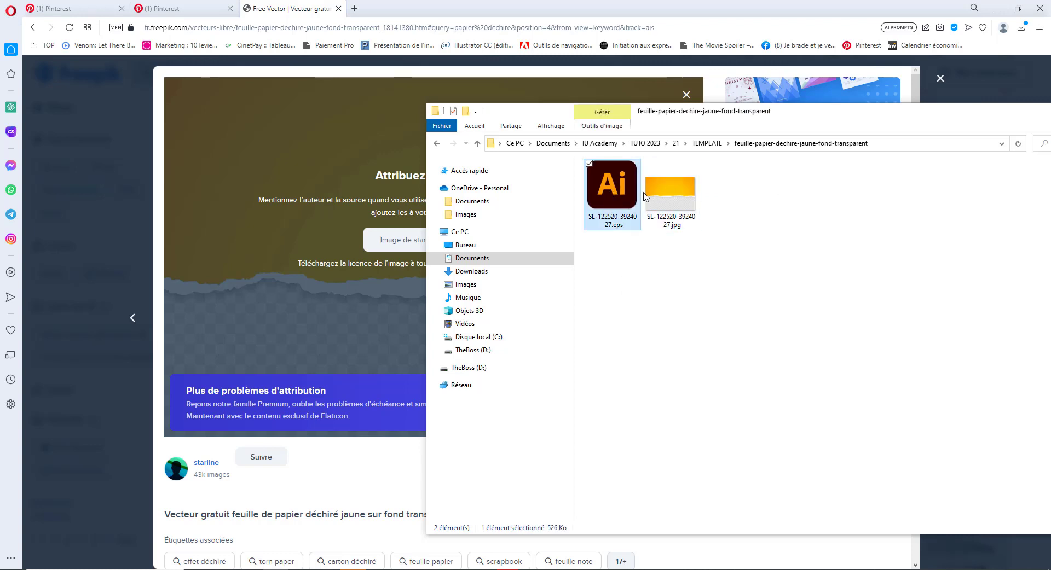
double_click(613, 193)
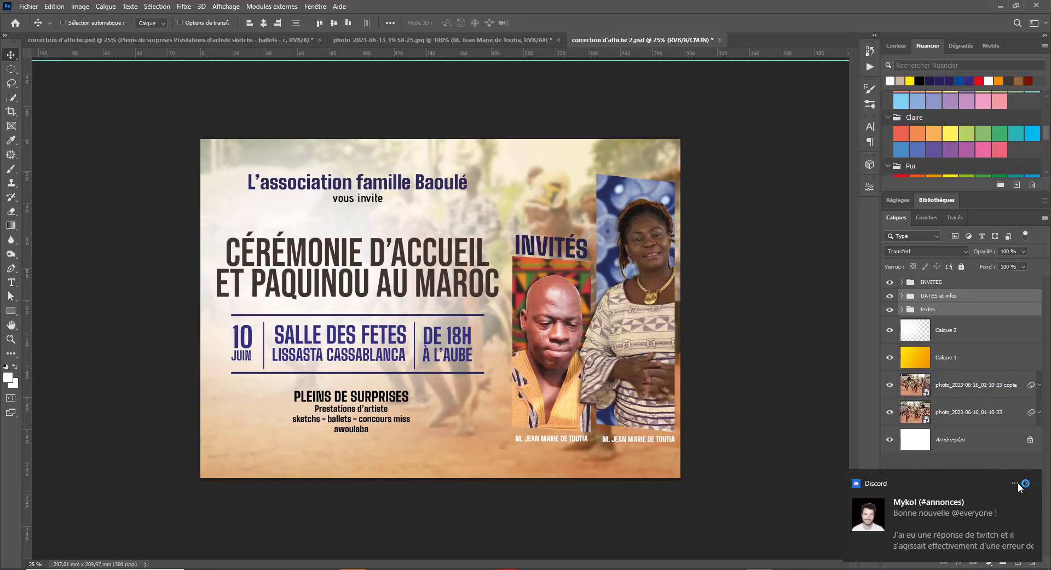
- Nudge the CÉRÉMONIE title text layer upward
click(1027, 485)
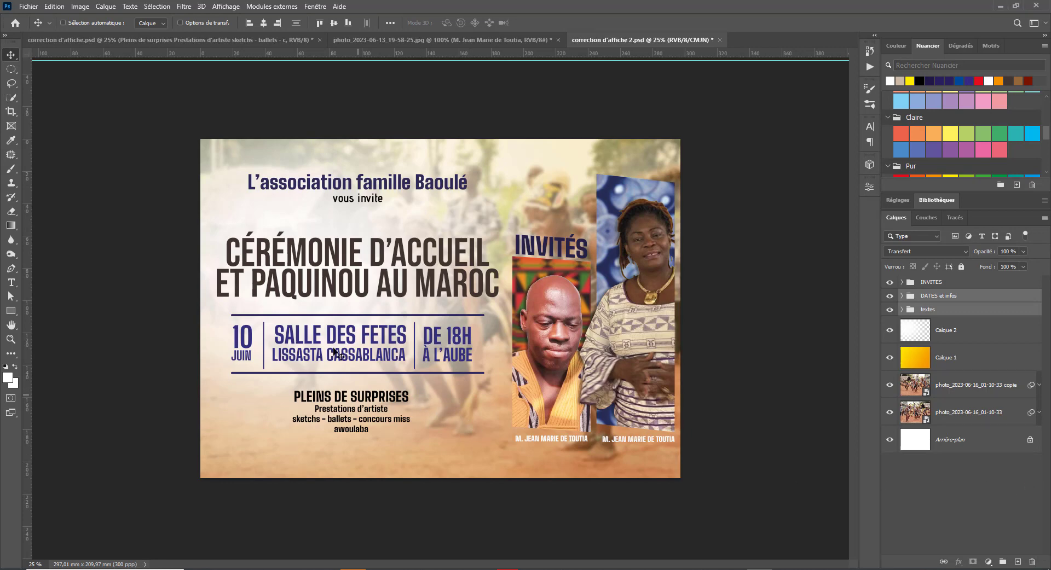
right_click(314, 258)
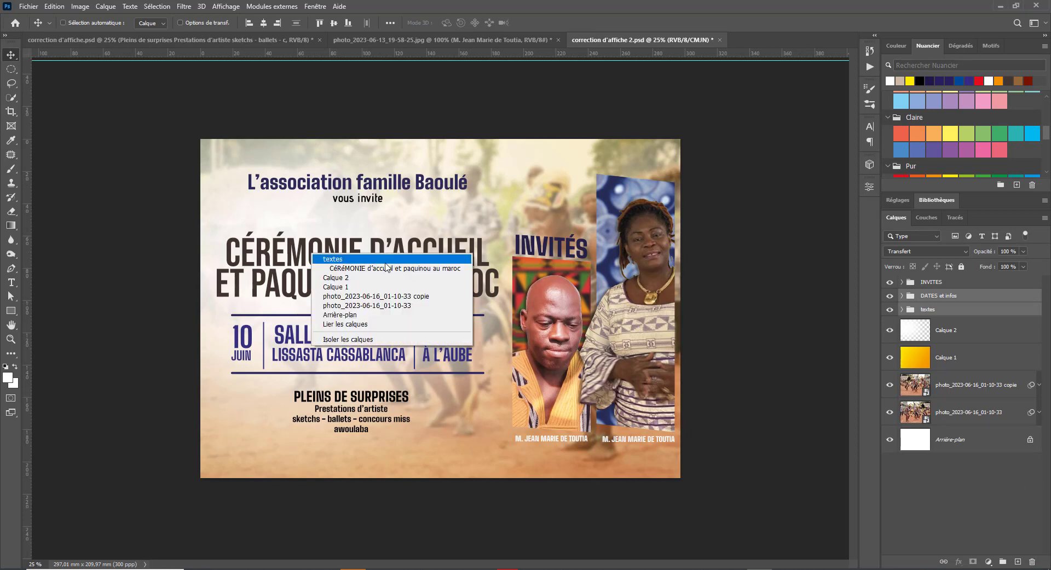
click(381, 267)
key(shift+Up)
key(shift+Up)
key(shift+Up)
key(shift+Up)
key(shift+Up)
key(shift+Up)
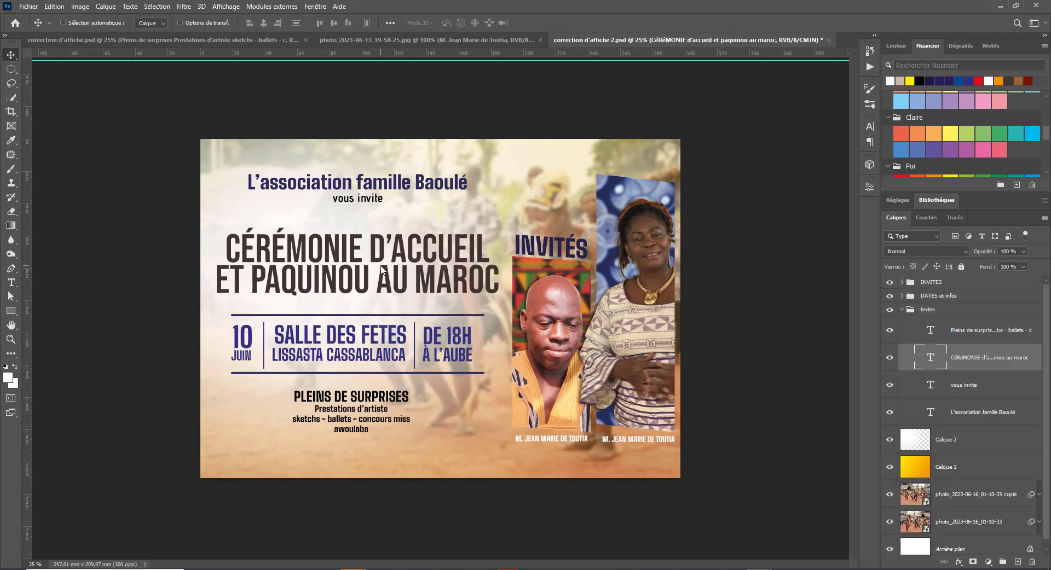
key(shift+Up)
key(shift+Up)
key(shift+Up)
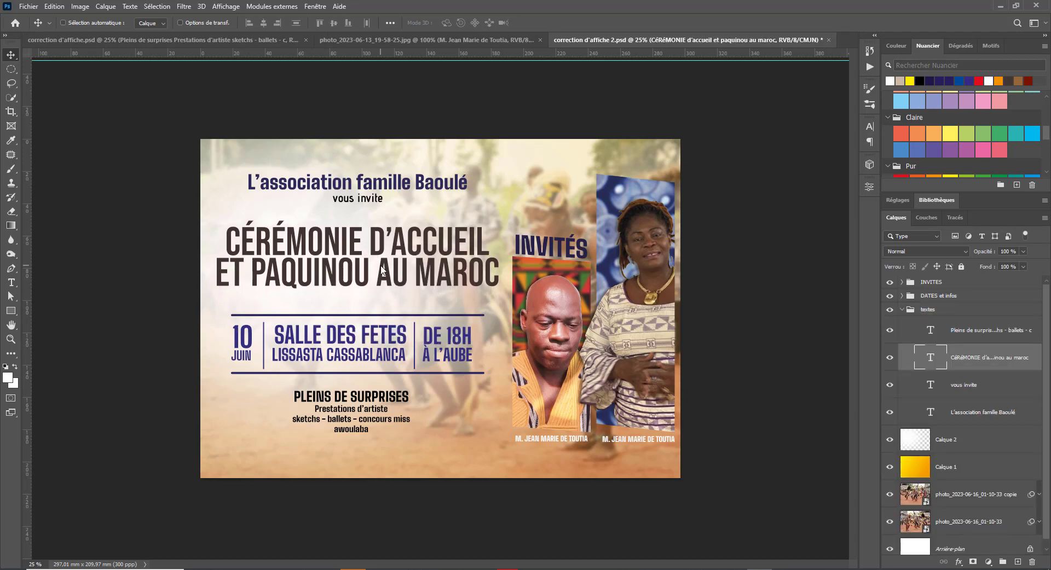
- Move the DATES et infos group and the Pleins de surprises block up about 7 mm
right_click(342, 336)
click(377, 331)
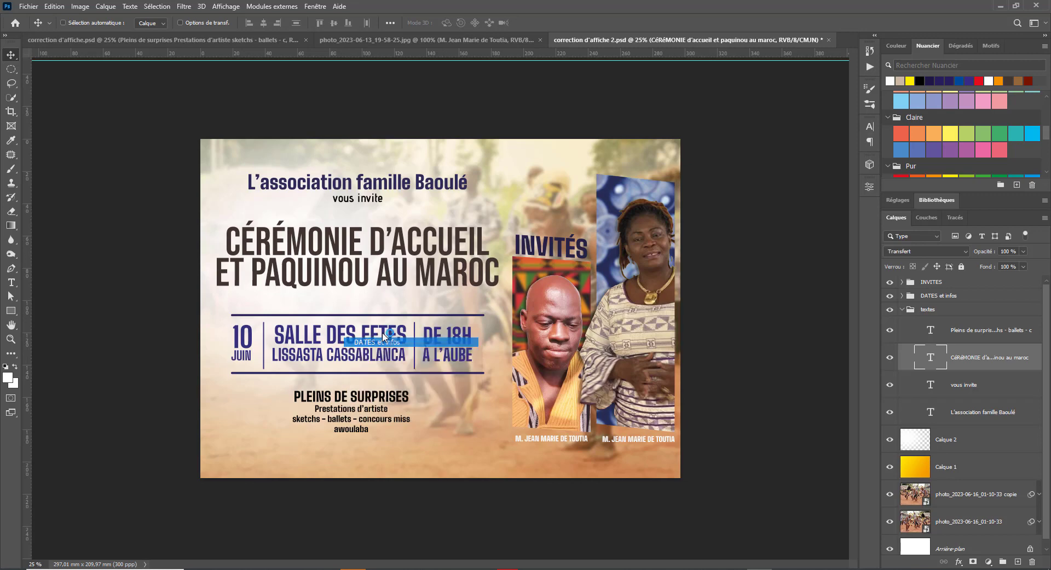
drag(378, 328, 378, 318)
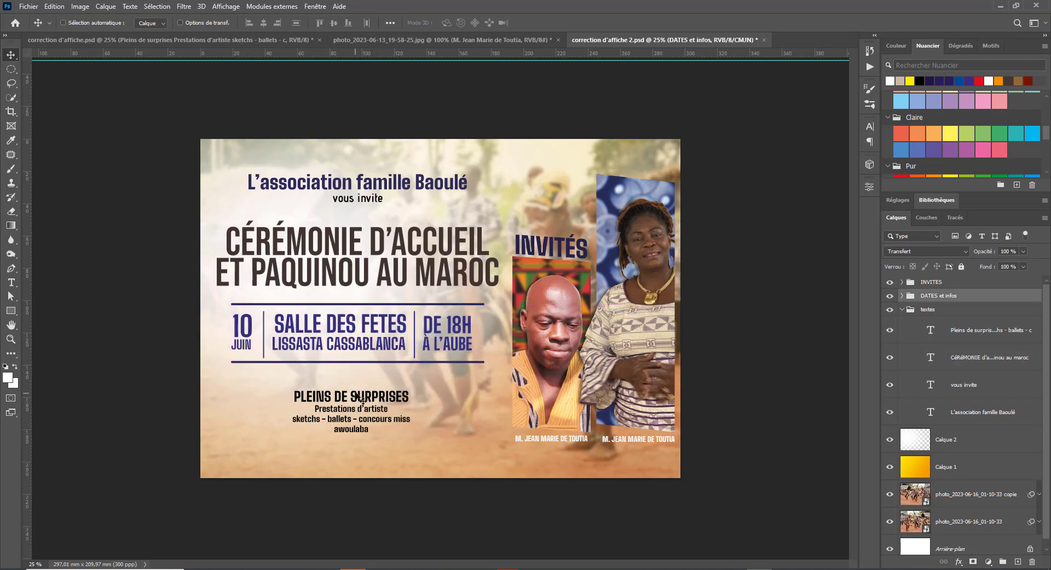
right_click(359, 391)
click(378, 400)
drag(361, 401, 359, 392)
- Join the surprises text onto one line: 'Prestations d'artiste - sketchs - ballets - concours miss - awoulaba'
key(t)
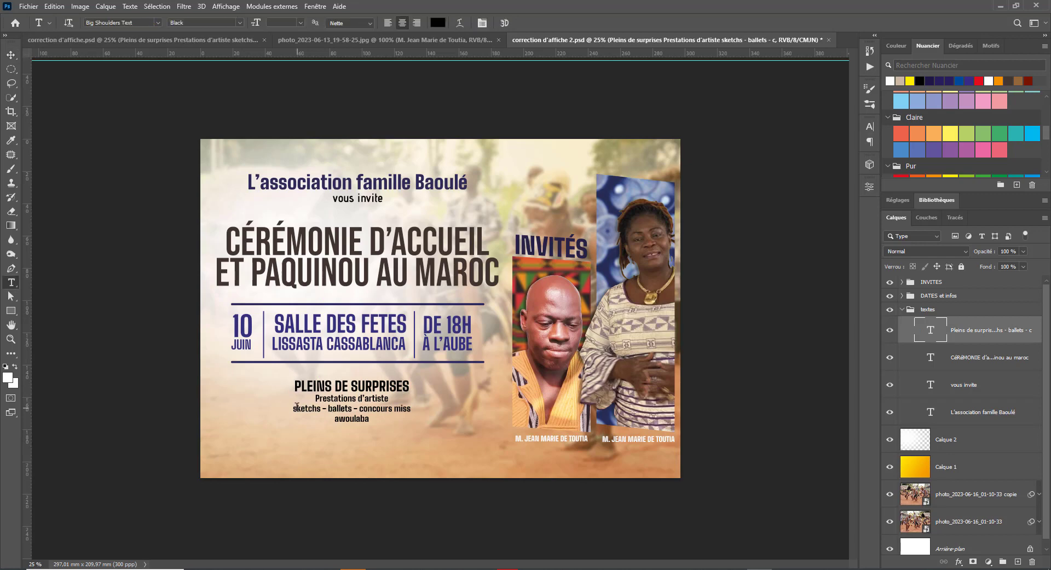
click(294, 409)
key(BackSpace)
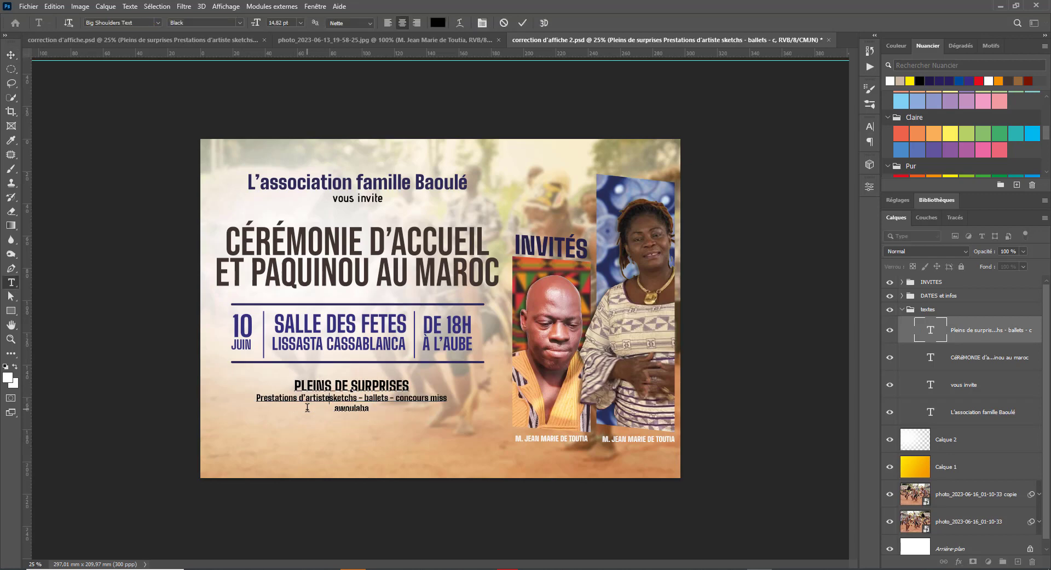
text(-)
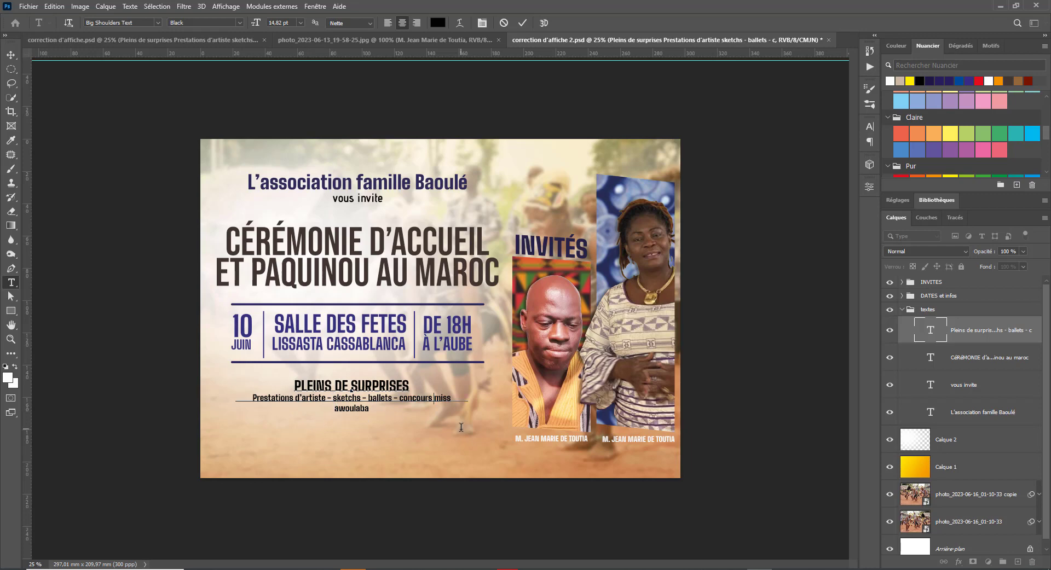
key(BackSpace)
text(- awoulaba)
key(ctrl+Return)
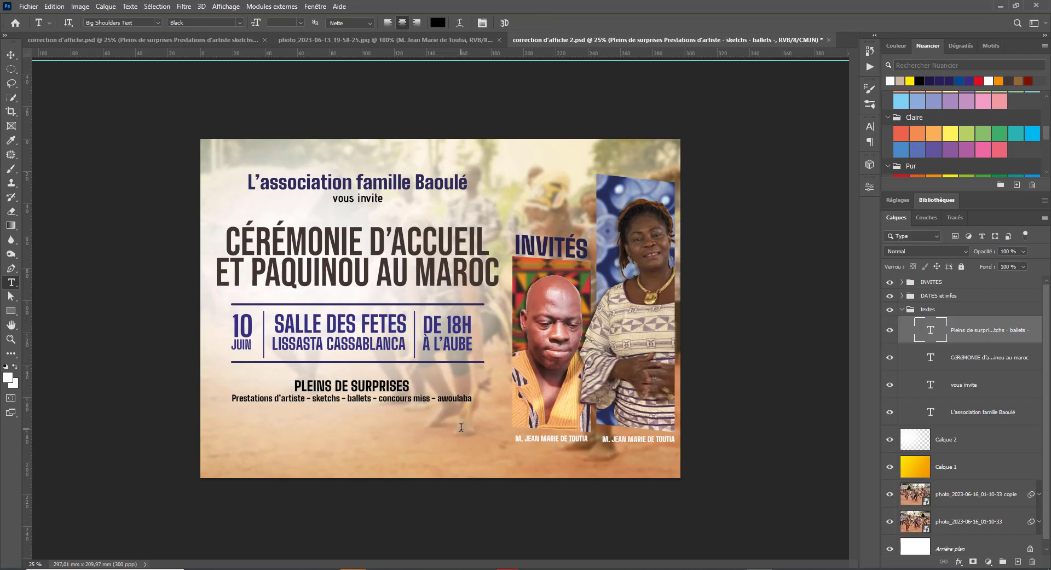
click(6, 55)
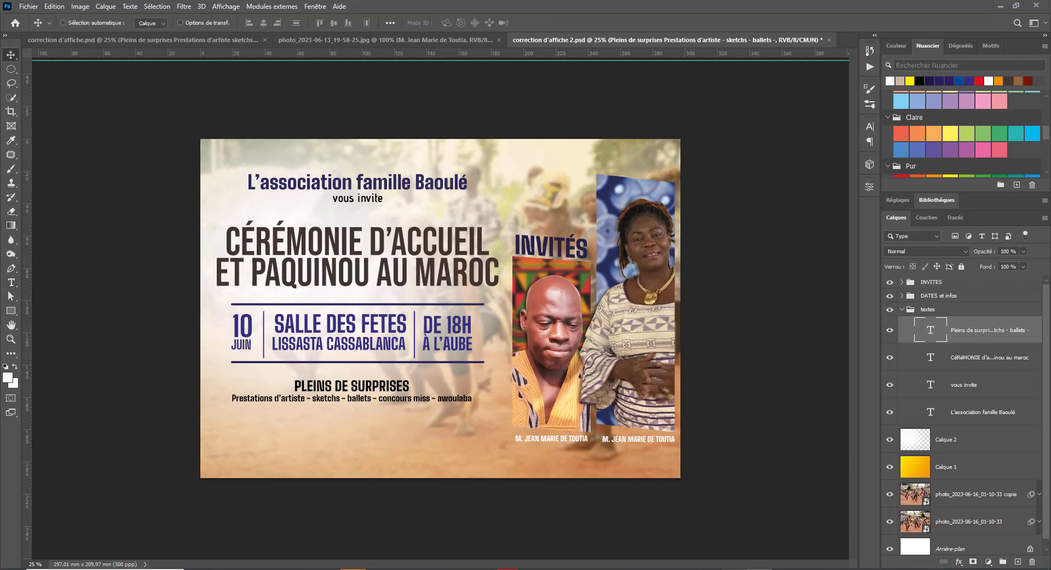
key(alt+Tab)
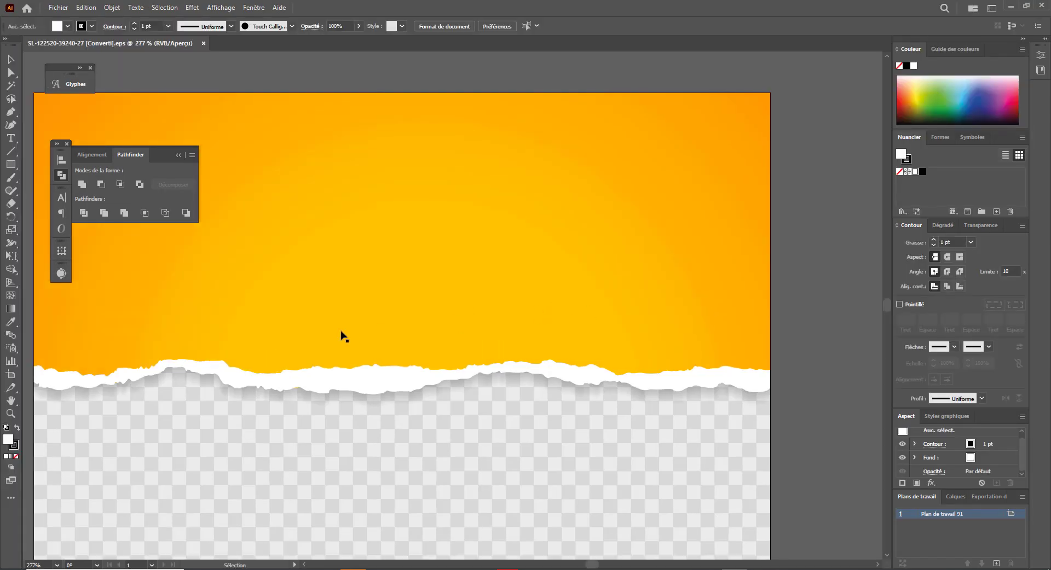
- Zoom out on the torn-paper artwork, try deleting all its paths, then undo
click(341, 332)
key(ctrl+minus)
key(ctrl+minus)
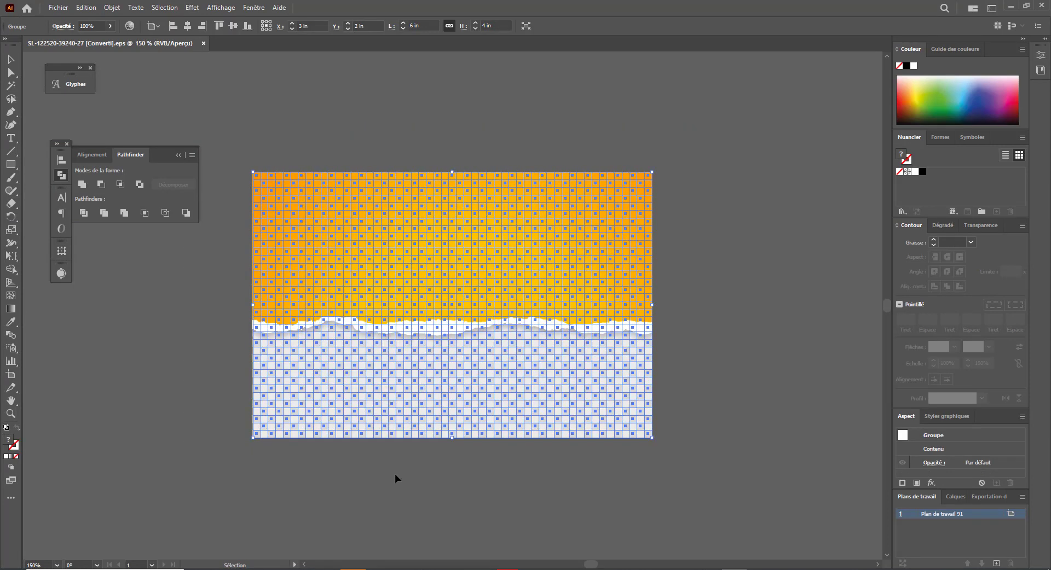
click(396, 479)
key(a)
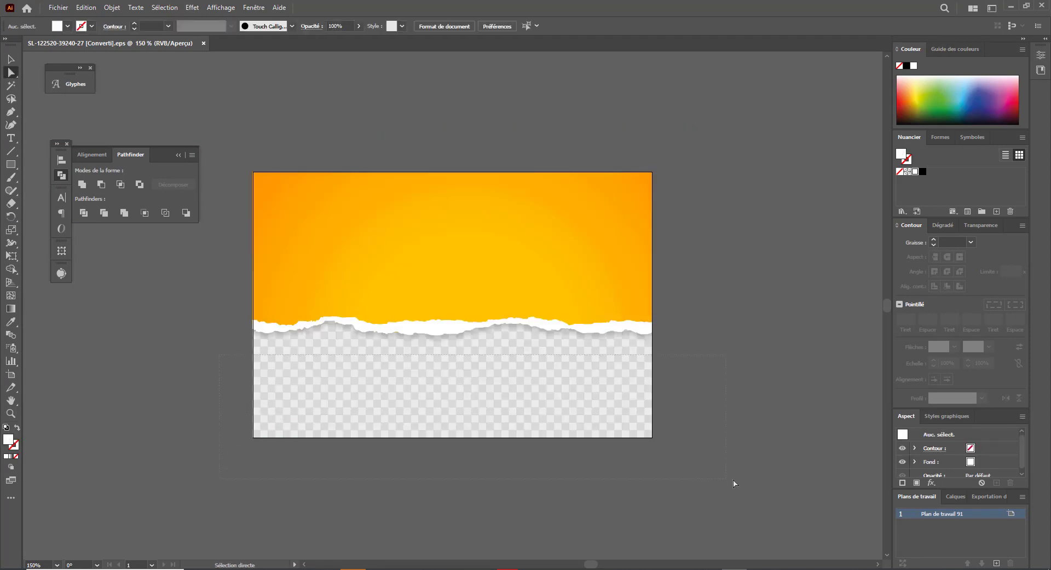
key(ctrl+a)
key(Delete)
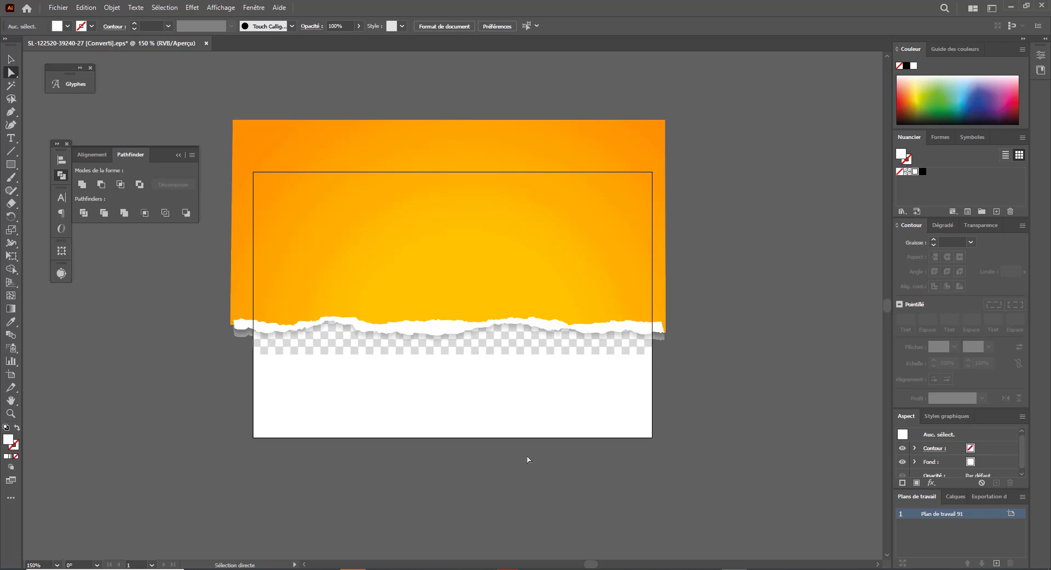
key(ctrl+z)
key(ctrl+z)
- Ungroup the torn-paper artwork and release its clipping mask
click(761, 466)
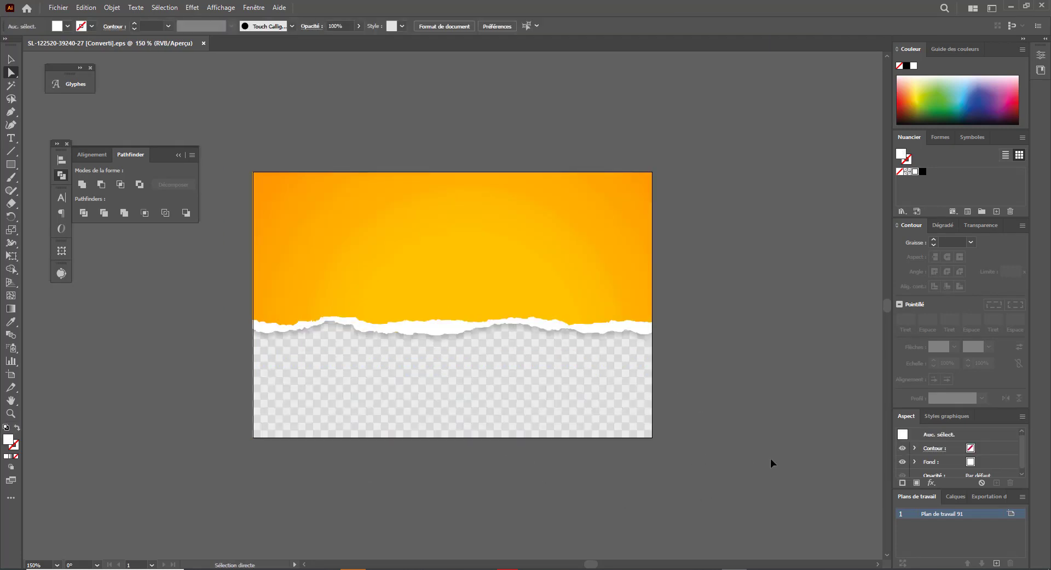
key(v)
click(529, 270)
right_click(529, 271)
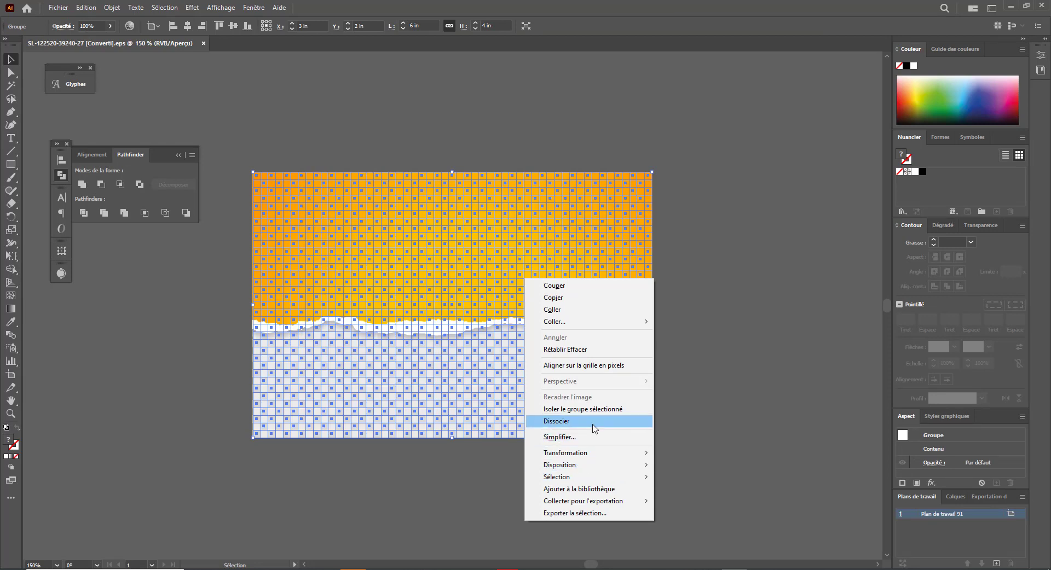
click(592, 426)
click(758, 407)
click(518, 268)
right_click(489, 301)
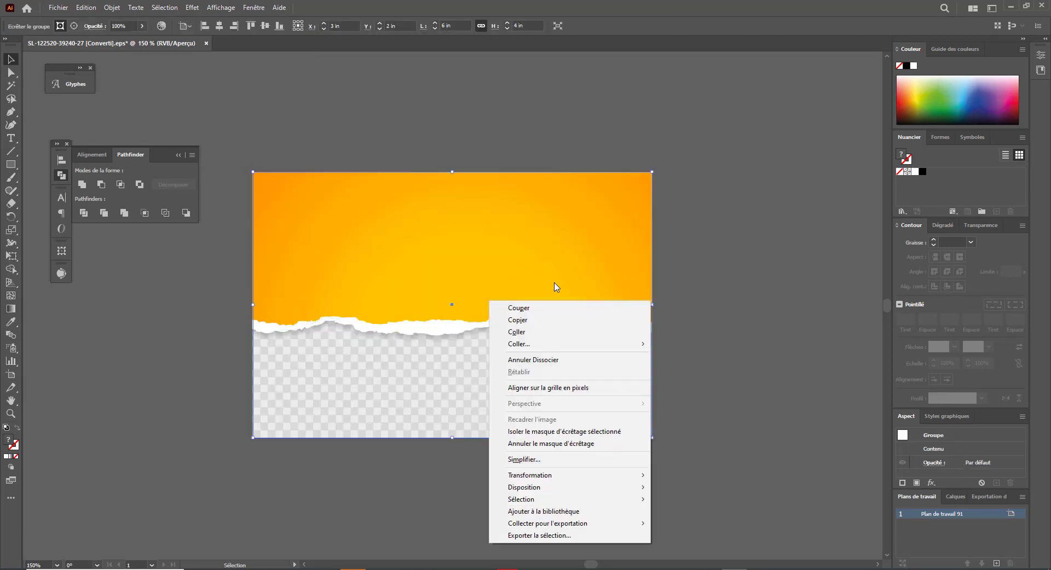
click(577, 432)
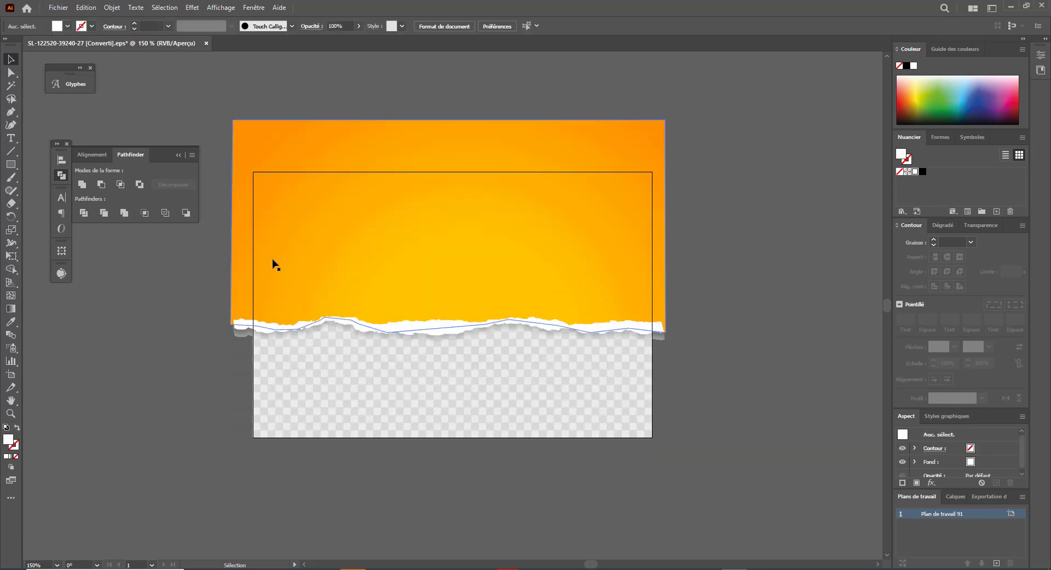
- Select and copy the torn-edge strip group
drag(246, 367, 246, 364)
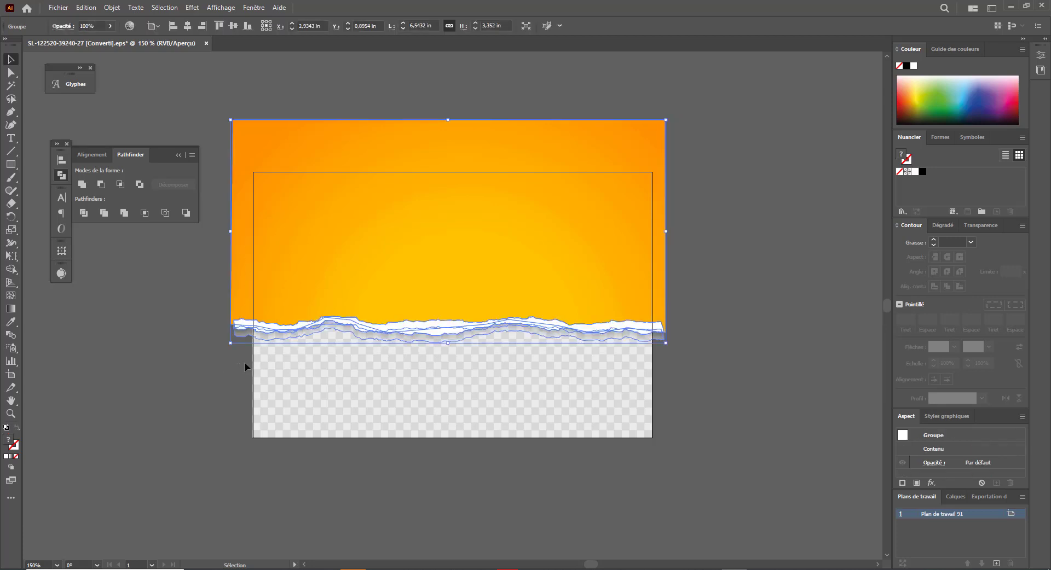
key(v)
key(alt+Tab)
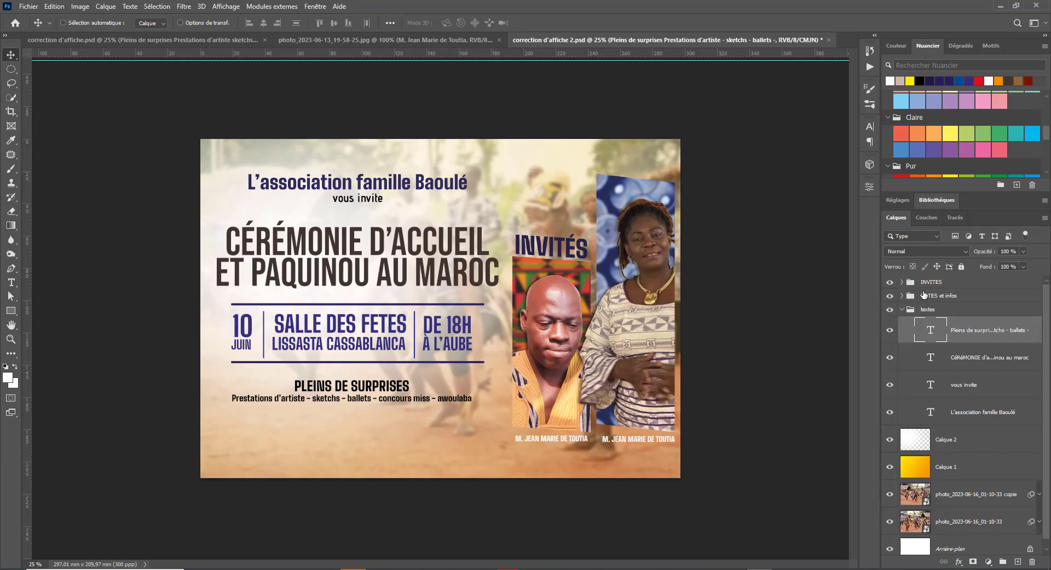
- Paste the copied torn-paper strip into the poster as a smart object
click(902, 310)
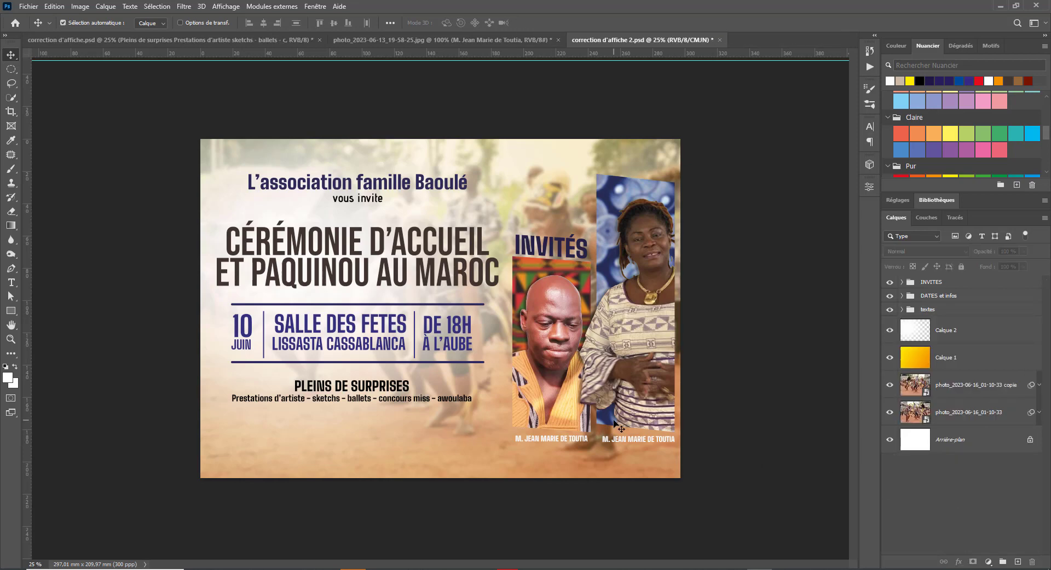
key(ctrl+v)
click(412, 273)
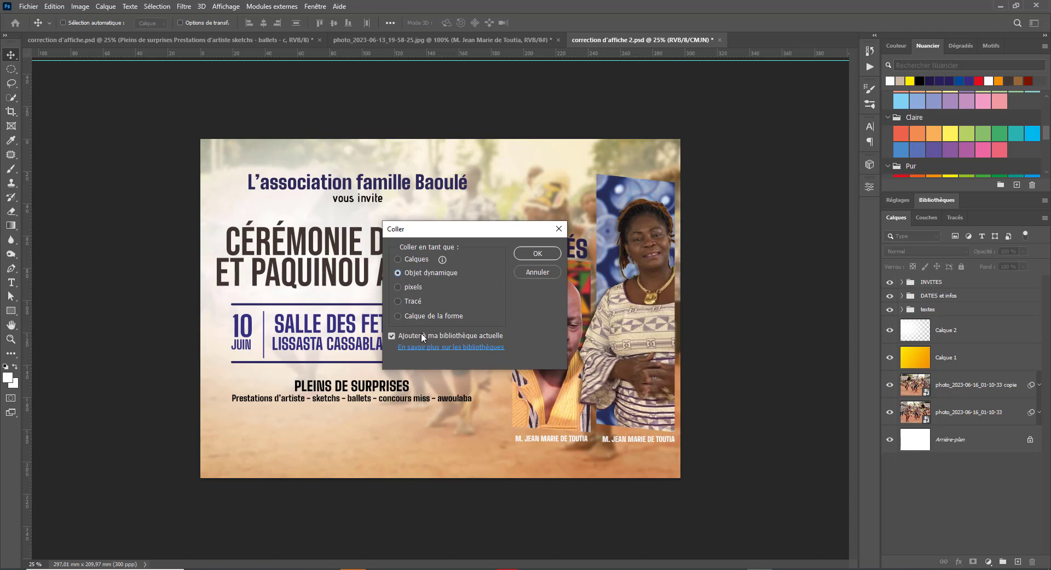
click(541, 254)
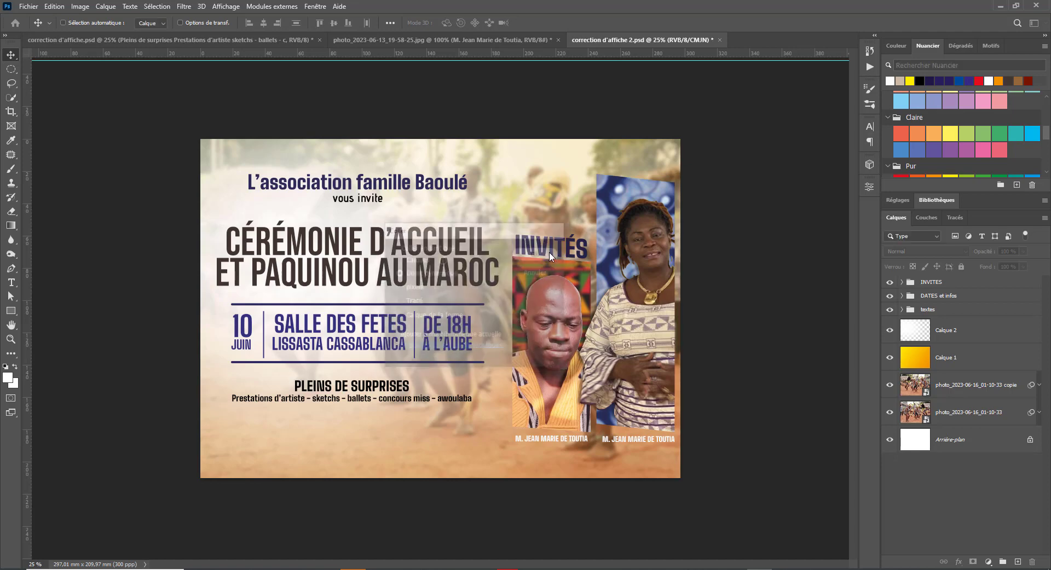
- Flip the strip upside down, enlarge it about double, and place it between Calque 2 and Calque 1
drag(586, 222, 259, 390)
drag(440, 311, 297, 491)
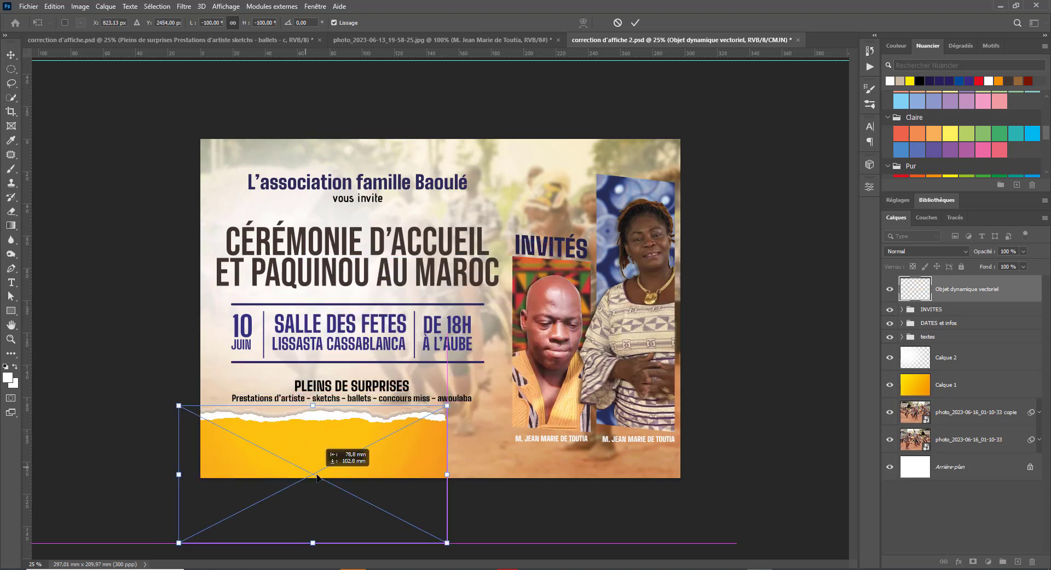
drag(448, 402, 726, 259)
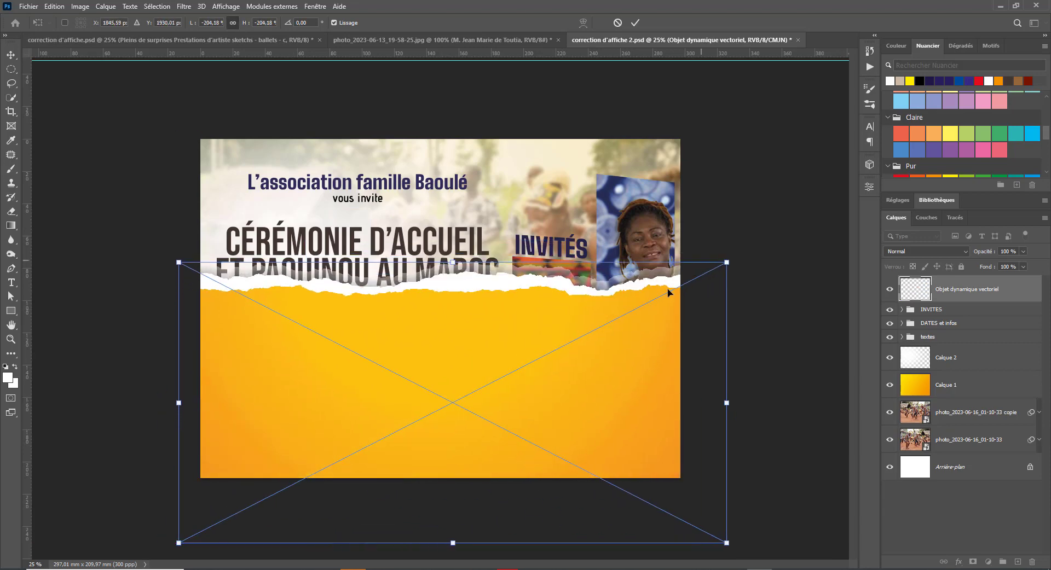
drag(619, 298, 607, 446)
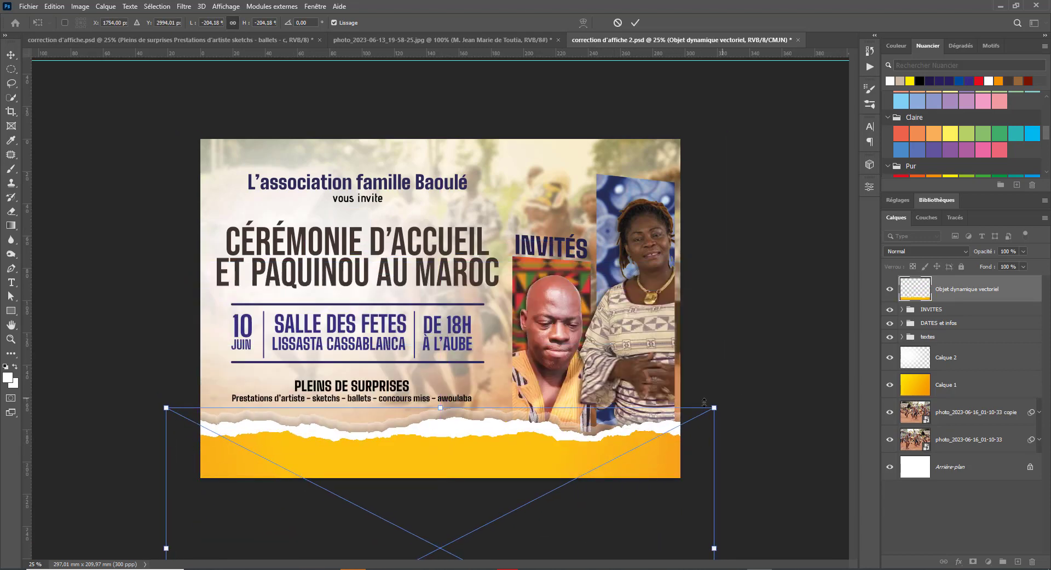
drag(717, 409, 676, 428)
drag(595, 451, 624, 428)
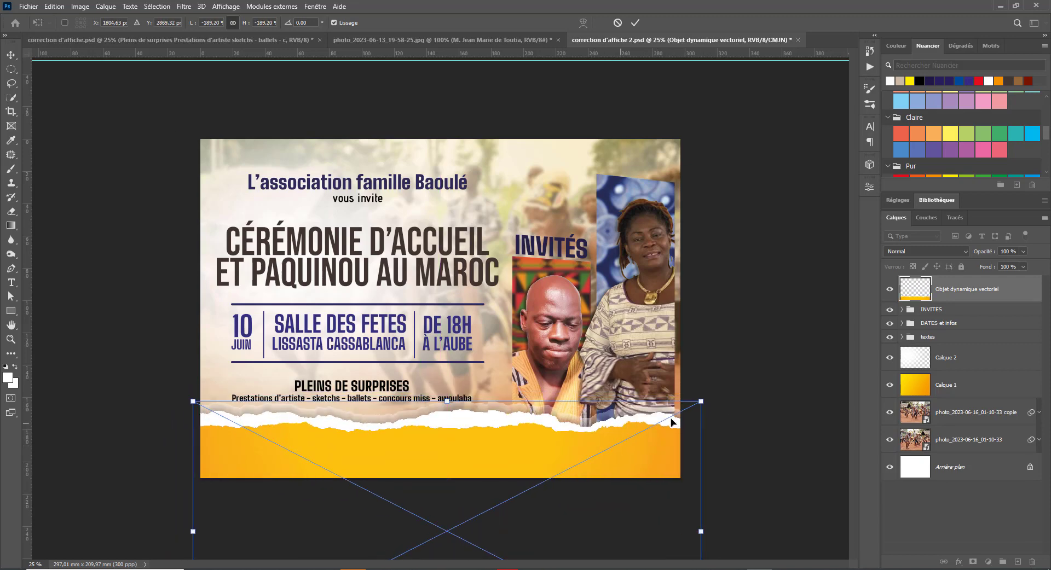
key(Return)
drag(974, 375, 972, 373)
- Re-transform the strip, tilting, shifting and shrinking it to about 126%
mouse_move(466, 464)
mouse_down()
mouse_move(468, 421)
mouse_move(464, 492)
mouse_move(465, 469)
mouse_up()
key(ctrl+t)
mouse_move(731, 430)
mouse_down()
mouse_move(736, 445)
mouse_move(748, 428)
mouse_up()
drag(639, 467, 529, 467)
drag(623, 437, 625, 453)
drag(542, 472, 403, 537)
drag(327, 532, 421, 455)
drag(539, 469, 537, 461)
drag(460, 466, 564, 443)
- Straighten and enlarge the strip across the lower poster, then move its layer above Calque 2
drag(514, 466, 517, 480)
drag(598, 445, 605, 462)
mouse_move(479, 476)
mouse_down()
mouse_move(471, 468)
mouse_move(476, 478)
mouse_up()
drag(602, 480, 626, 409)
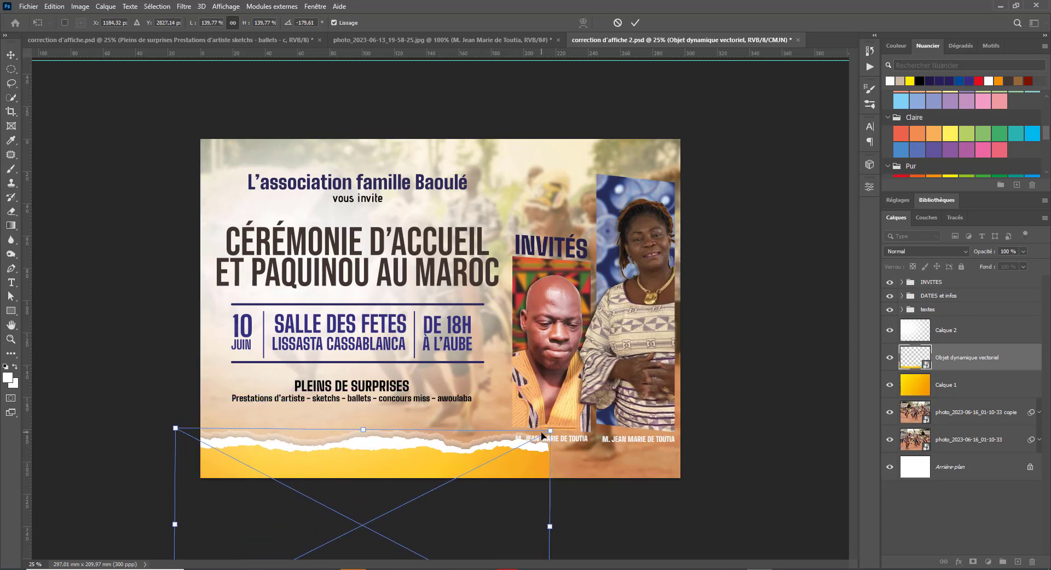
drag(561, 427, 723, 327)
mouse_move(690, 372)
mouse_down()
mouse_move(691, 455)
mouse_move(695, 387)
mouse_up()
key(Return)
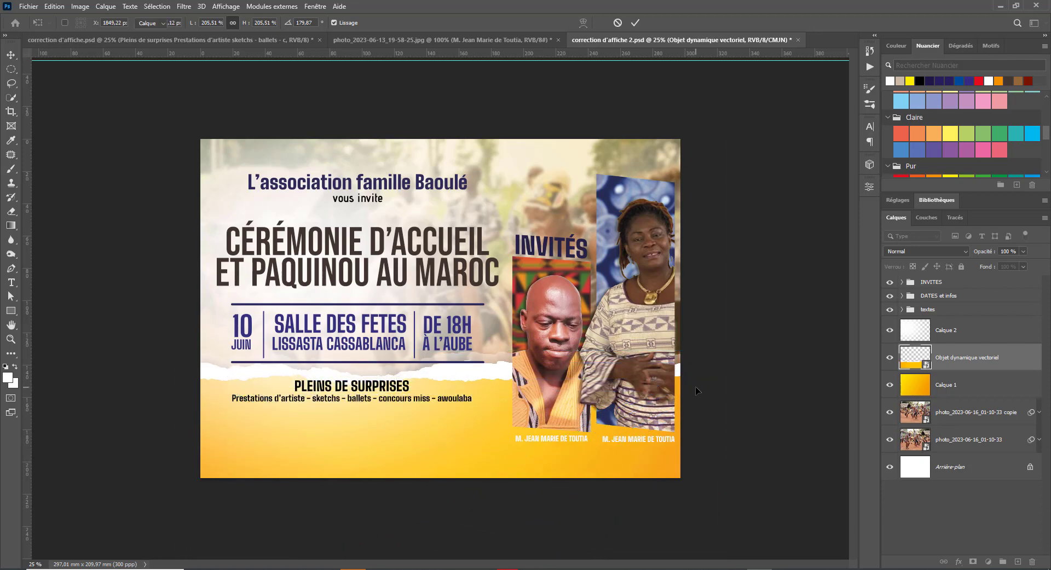
drag(983, 368, 977, 320)
drag(433, 437, 462, 470)
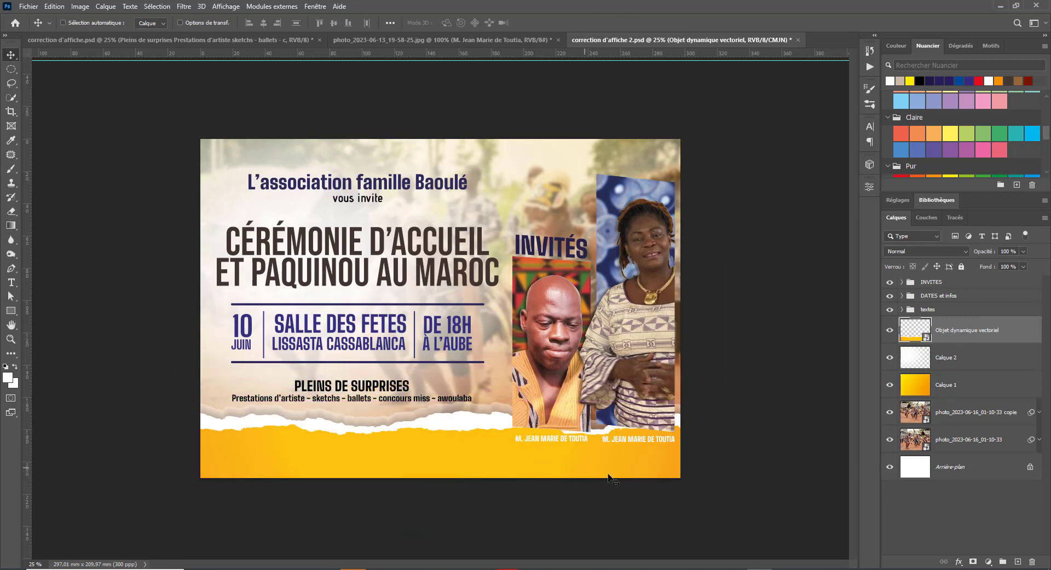
- Bring the torn yellow band down to the poster's bottom edge
drag(530, 465, 545, 249)
drag(510, 216, 507, 438)
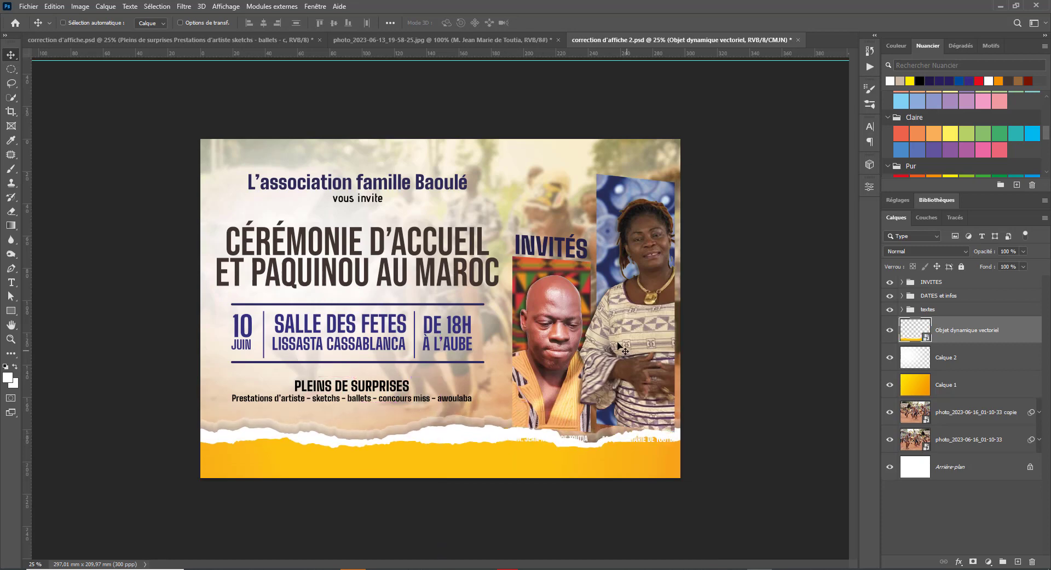
right_click(545, 332)
drag(569, 351, 583, 316)
key(ctrl+z)
- Scale the INVITES guest group to about 92% and reposition it
click(960, 283)
key(ctrl+t)
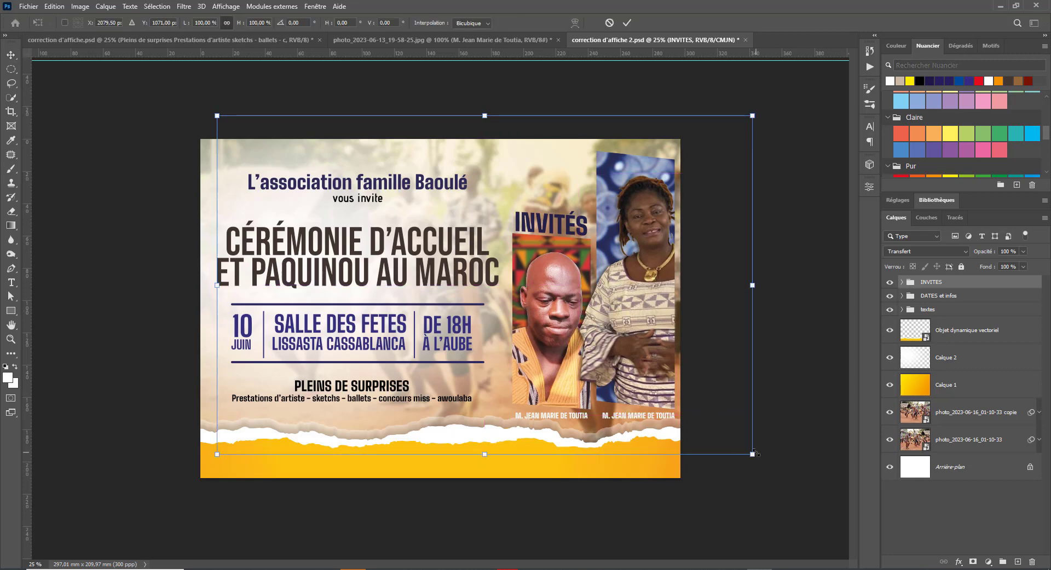
drag(754, 453, 714, 420)
drag(603, 343, 627, 350)
key(Return)
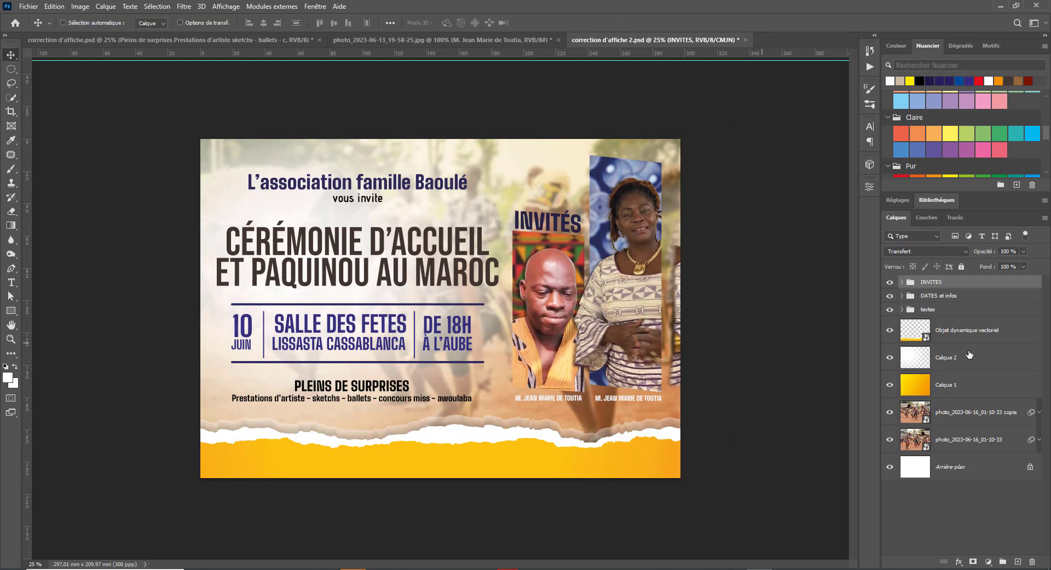
- Mask out the leftover strip and dark shadow beside the woman's photo on Calque 5 copie
right_click(679, 338)
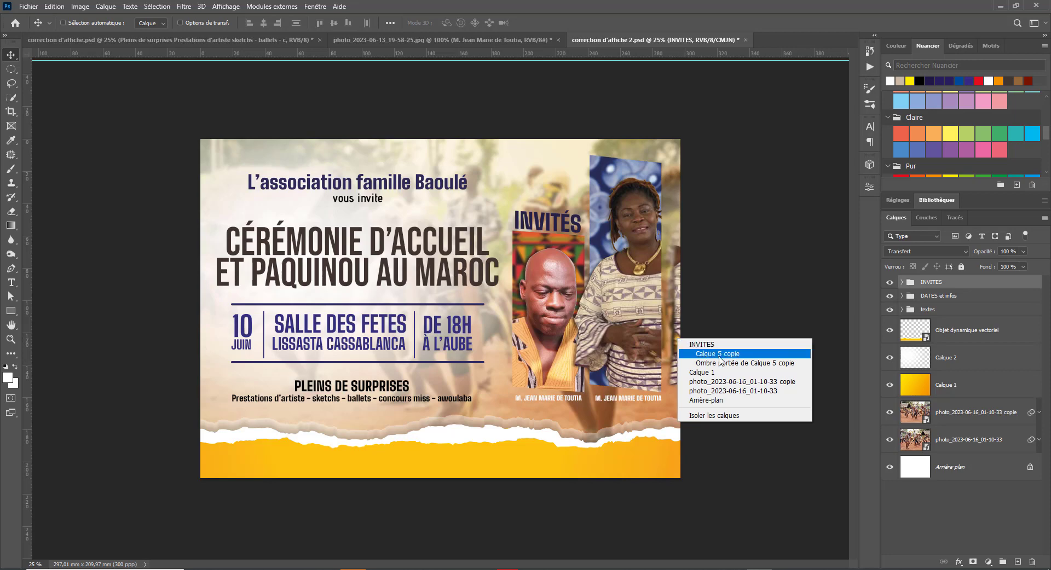
click(692, 352)
click(974, 412)
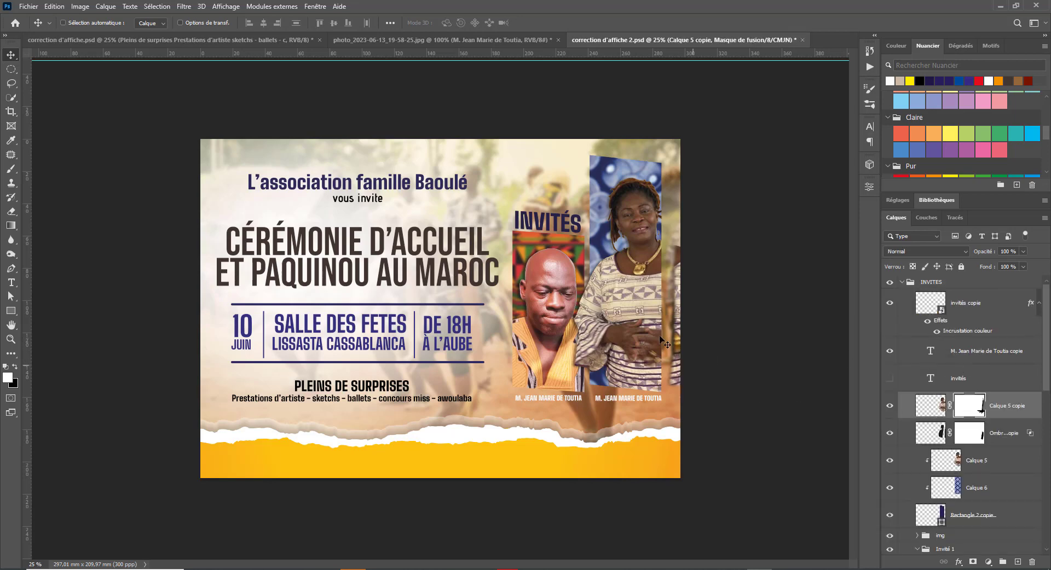
click(11, 211)
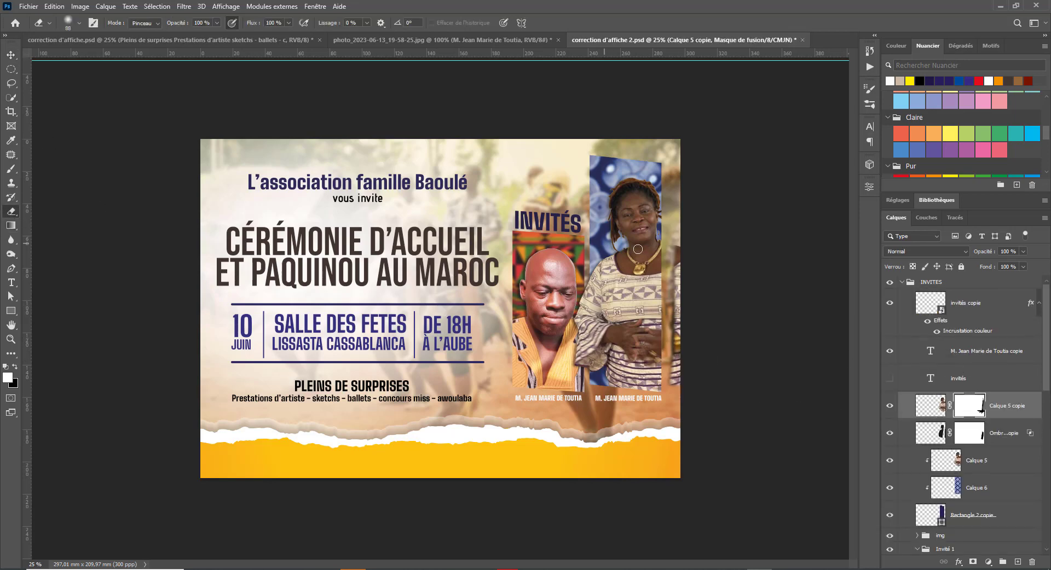
mouse_move(681, 332)
mouse_down()
mouse_move(688, 234)
mouse_move(685, 378)
mouse_move(675, 385)
mouse_move(676, 234)
mouse_up()
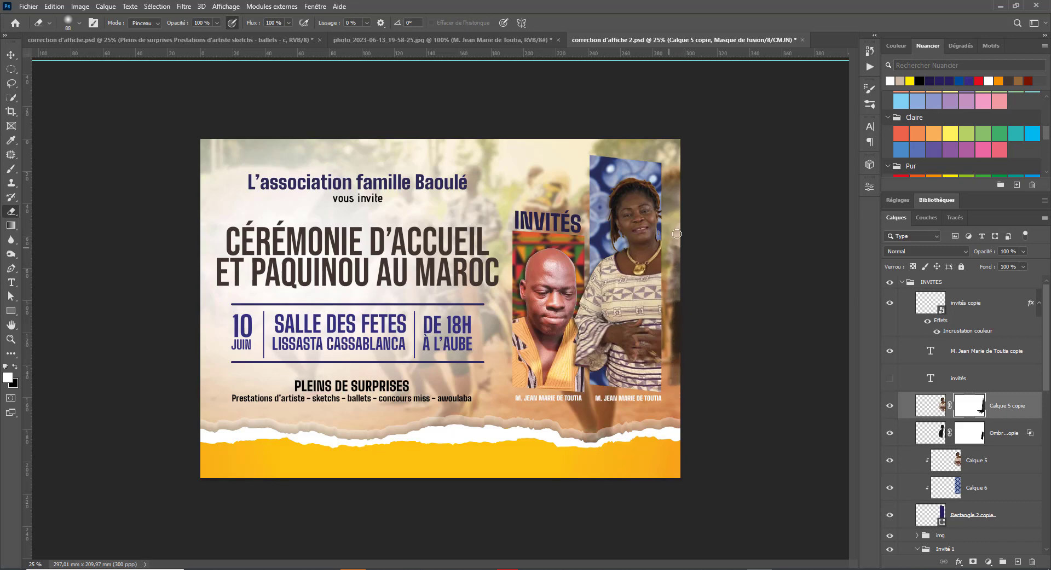
click(969, 433)
mouse_move(662, 250)
mouse_down()
mouse_move(687, 337)
mouse_move(691, 237)
mouse_move(677, 351)
mouse_move(666, 257)
mouse_move(676, 257)
mouse_move(673, 380)
mouse_move(676, 232)
mouse_up()
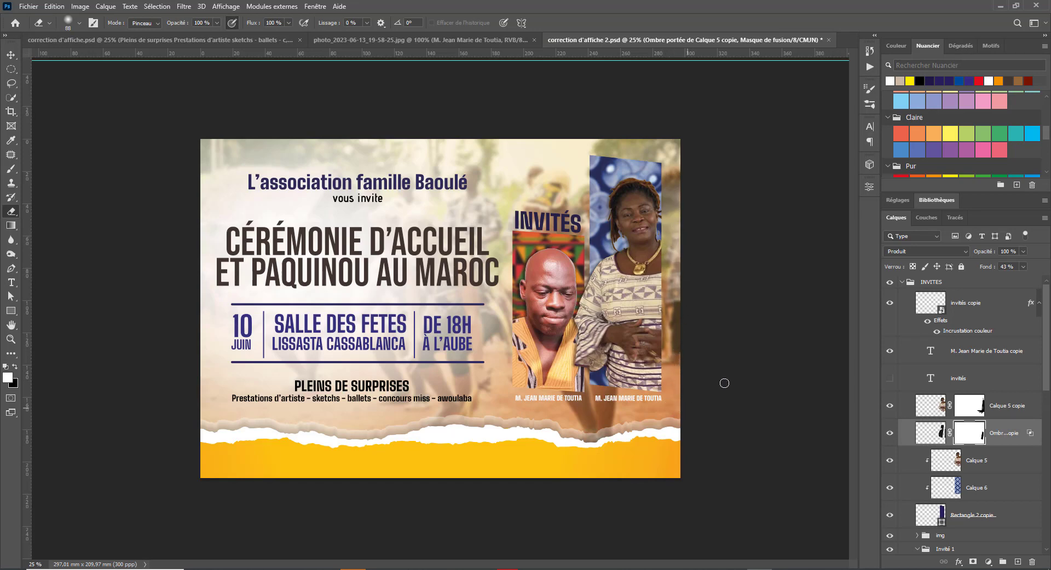
key(v)
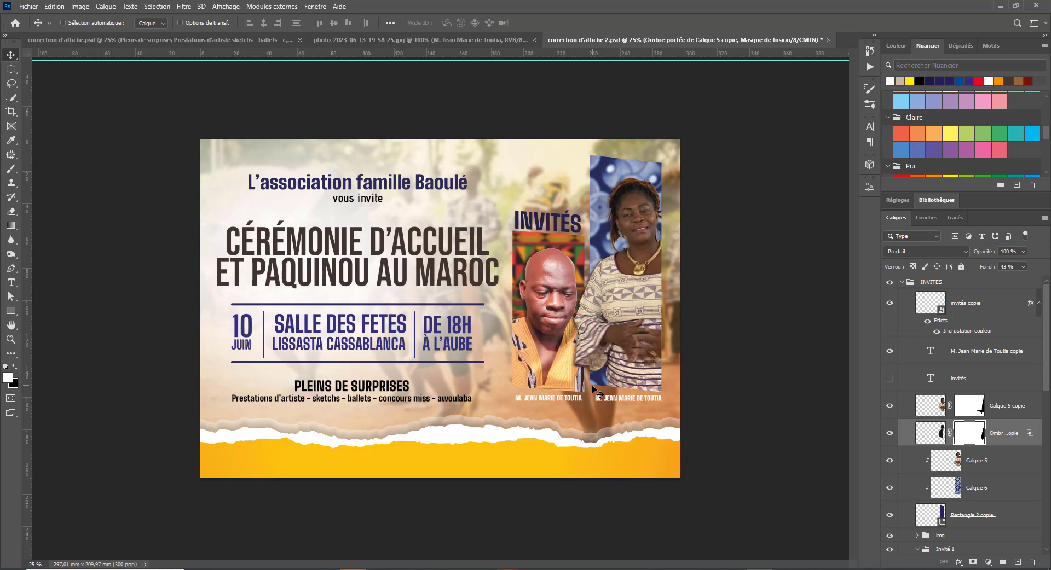
- Select both guest name captions, undo a stray caption move, and collapse the INVITES group
right_click(557, 400)
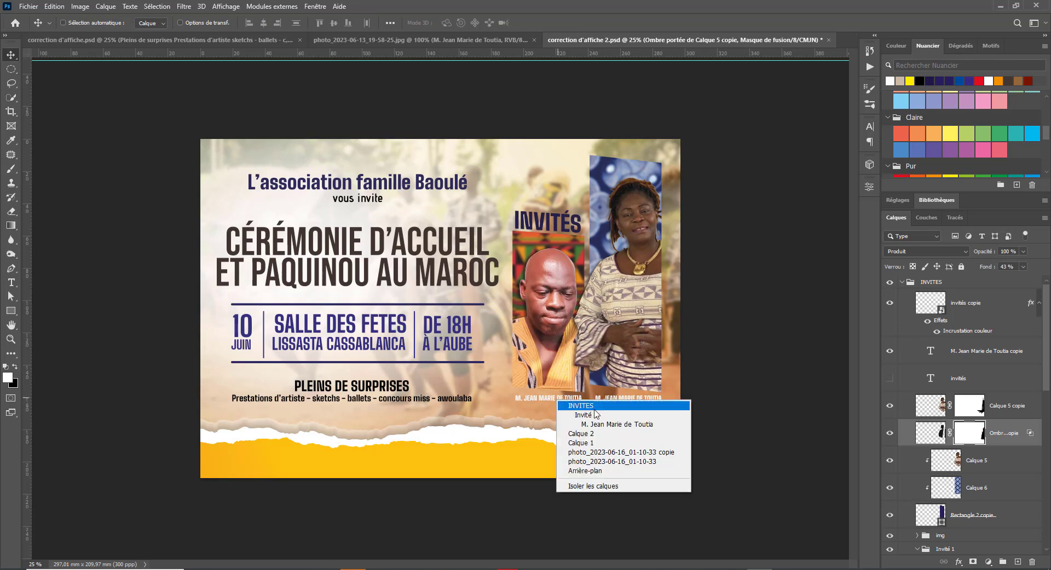
click(605, 426)
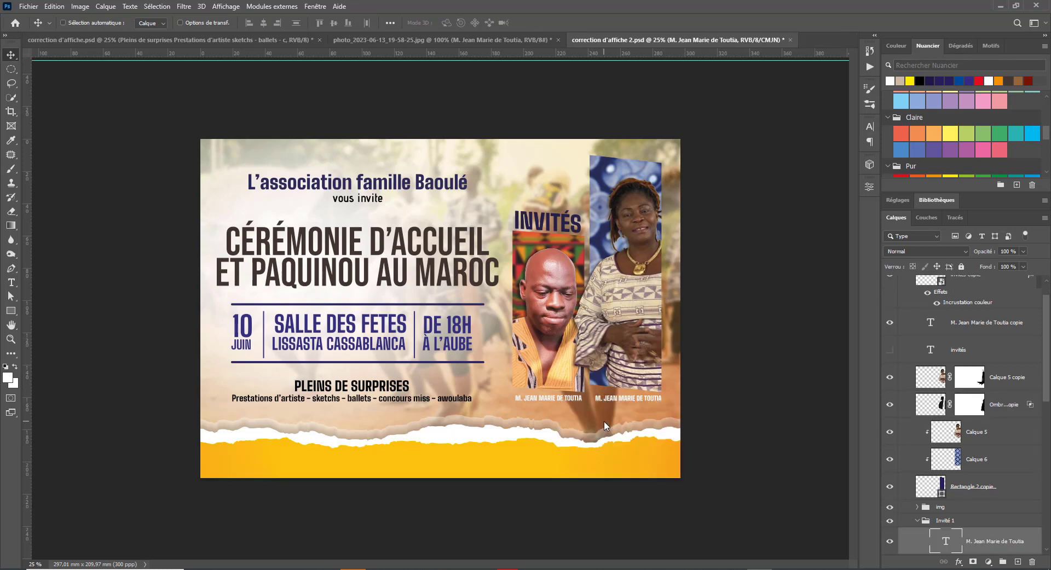
right_click(628, 402)
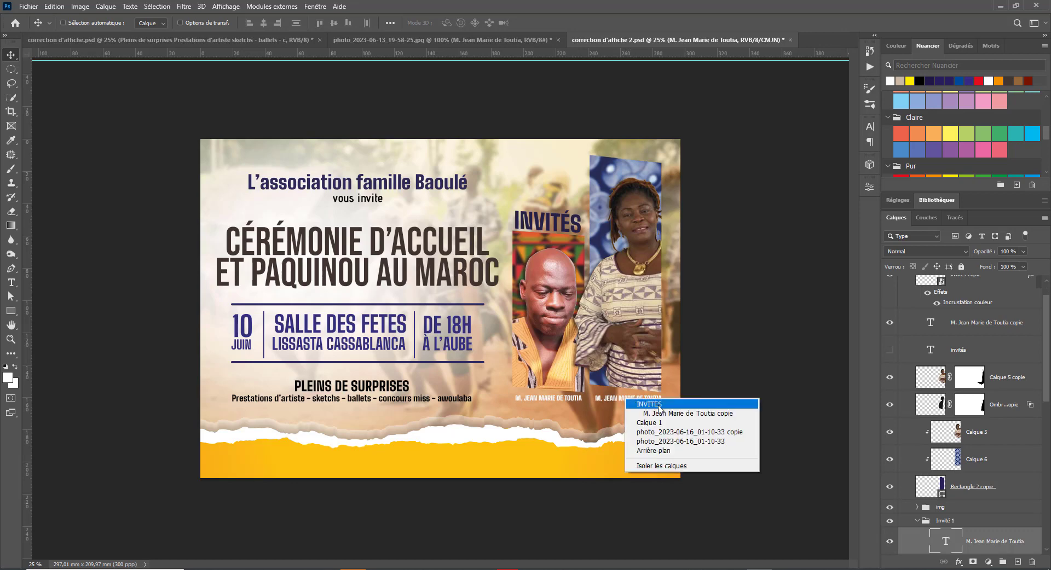
click(646, 405)
drag(630, 403, 629, 382)
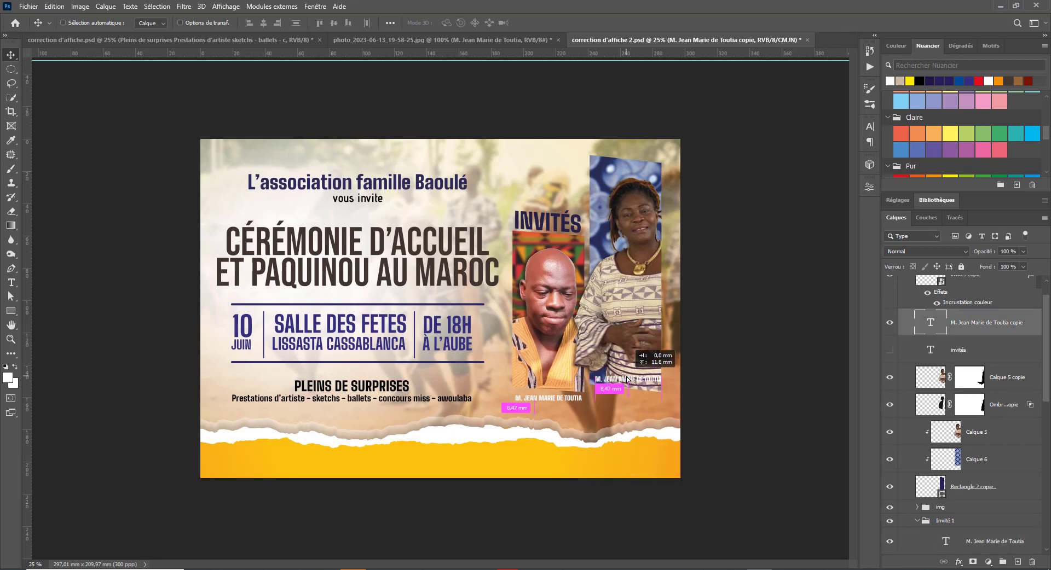
key(ctrl)
key(ctrl+z)
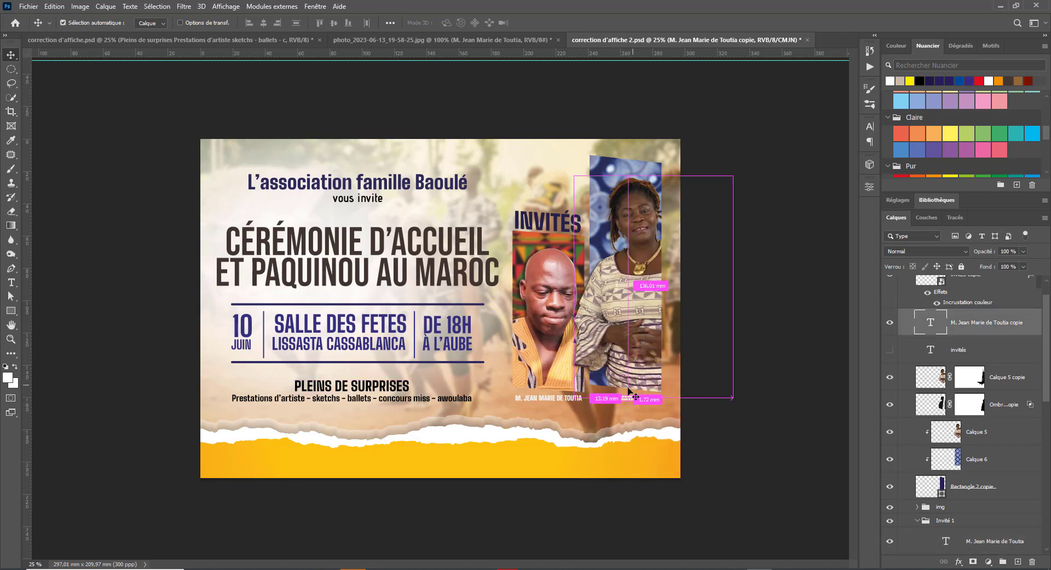
scroll(975, 315, up, 1)
click(908, 282)
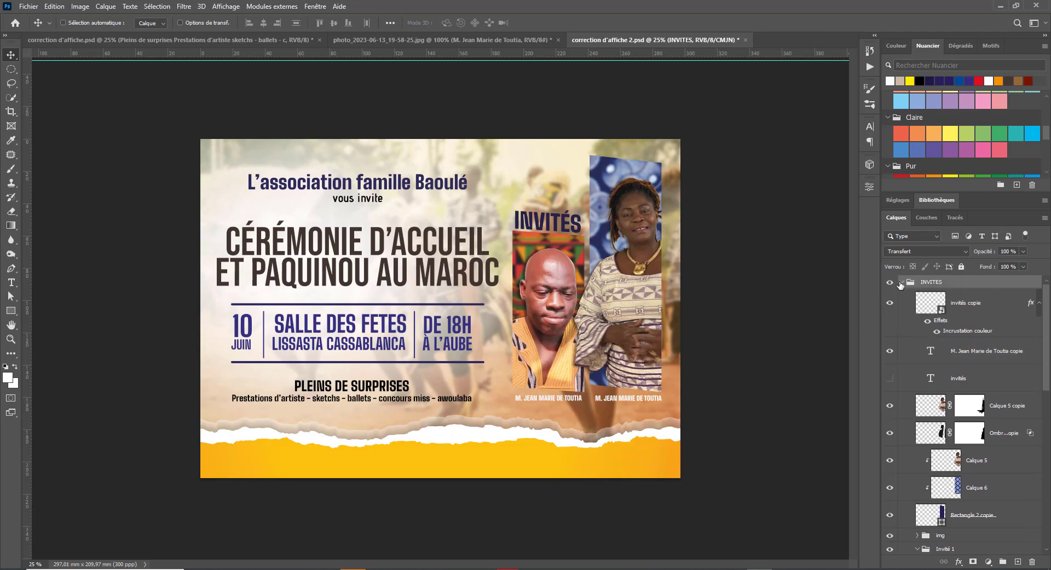
click(903, 282)
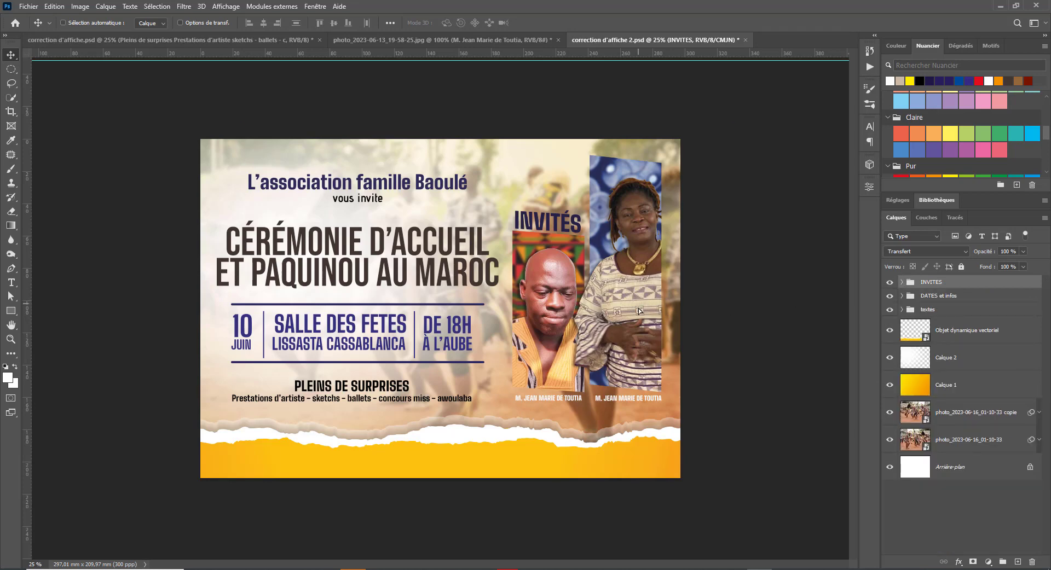
- Nudge the guests' portraits slightly lower and compare with the white overlay Calque 2 hidden
drag(638, 305, 638, 312)
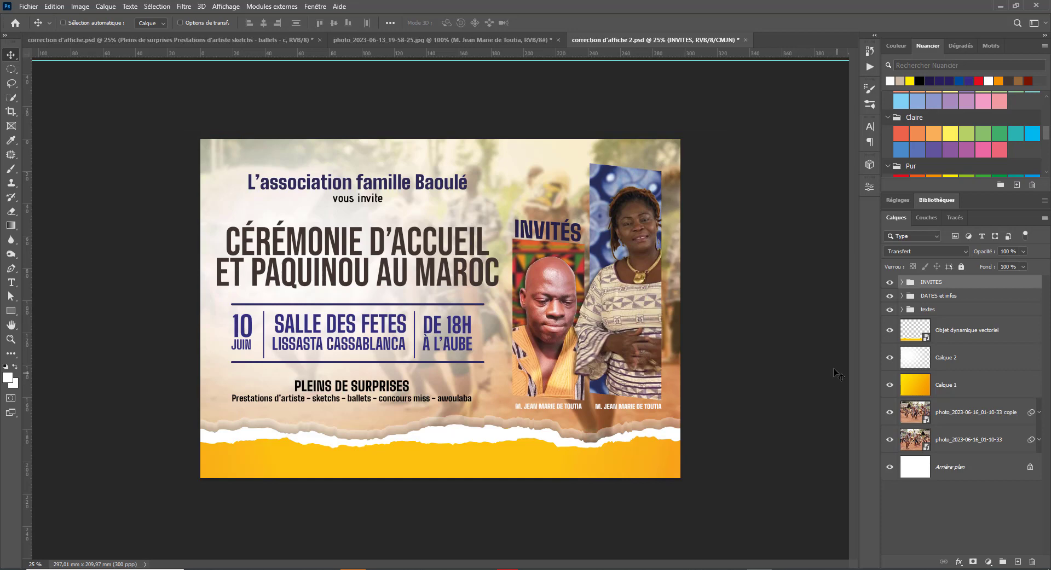
click(903, 363)
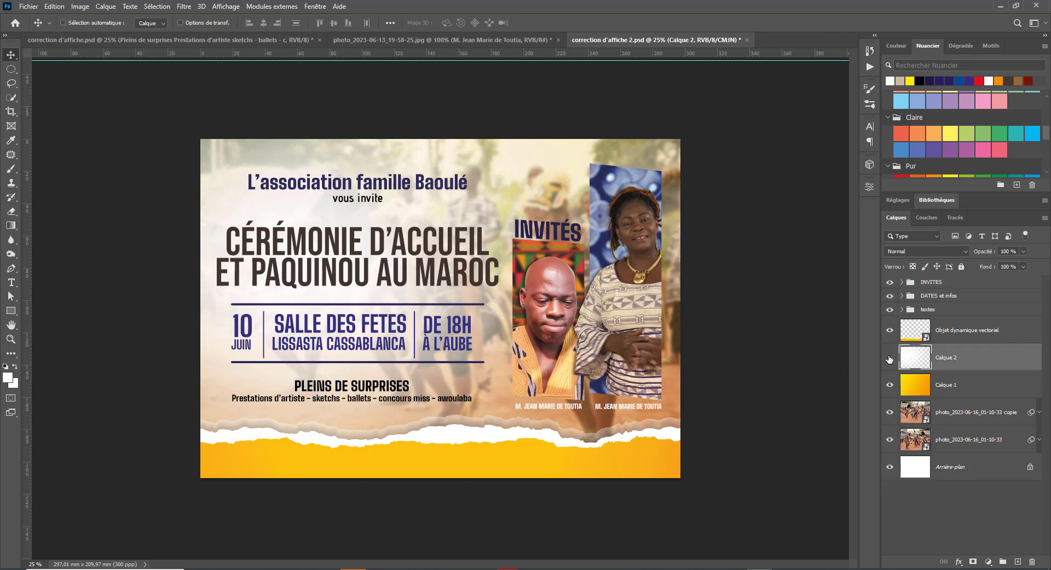
click(890, 359)
click(890, 359)
- On a new layer, fill an elliptical selection over the guests' photos with black
click(1017, 563)
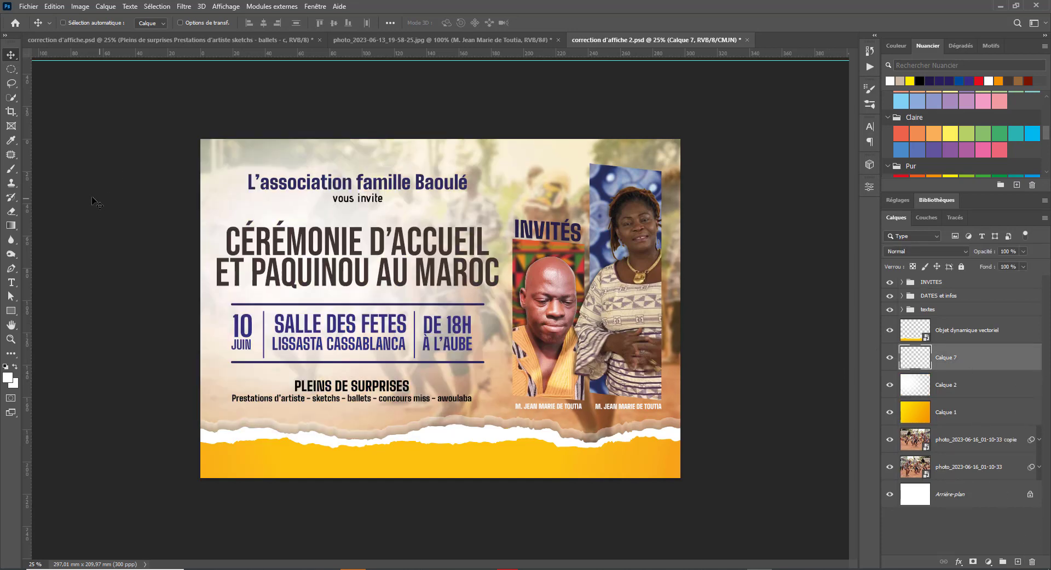
click(11, 69)
mouse_move(512, 336)
mouse_down()
mouse_move(677, 427)
mouse_move(651, 426)
mouse_up()
mouse_move(587, 387)
mouse_down()
mouse_move(551, 359)
mouse_move(571, 344)
mouse_up()
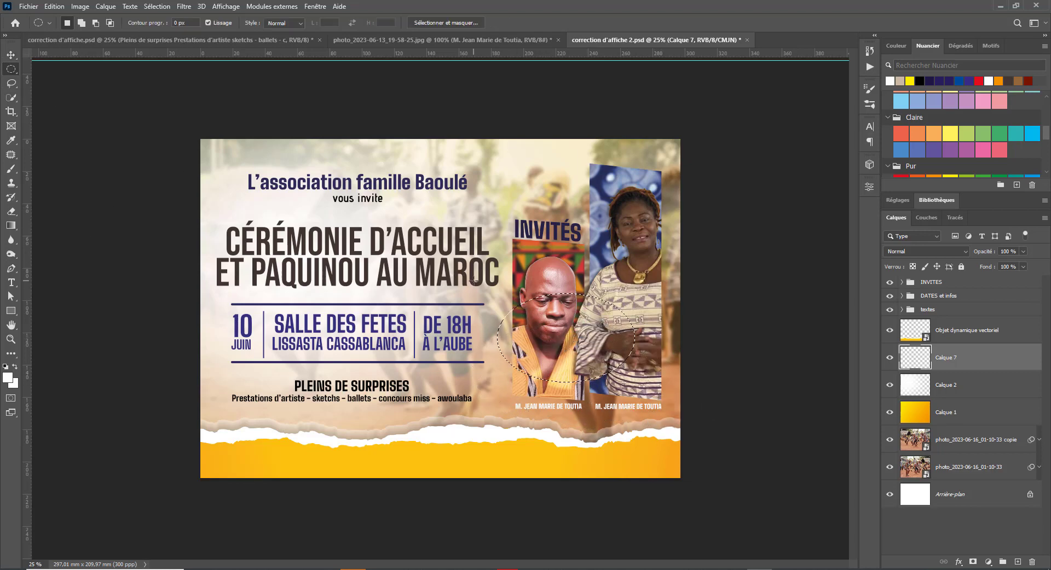
key(d)
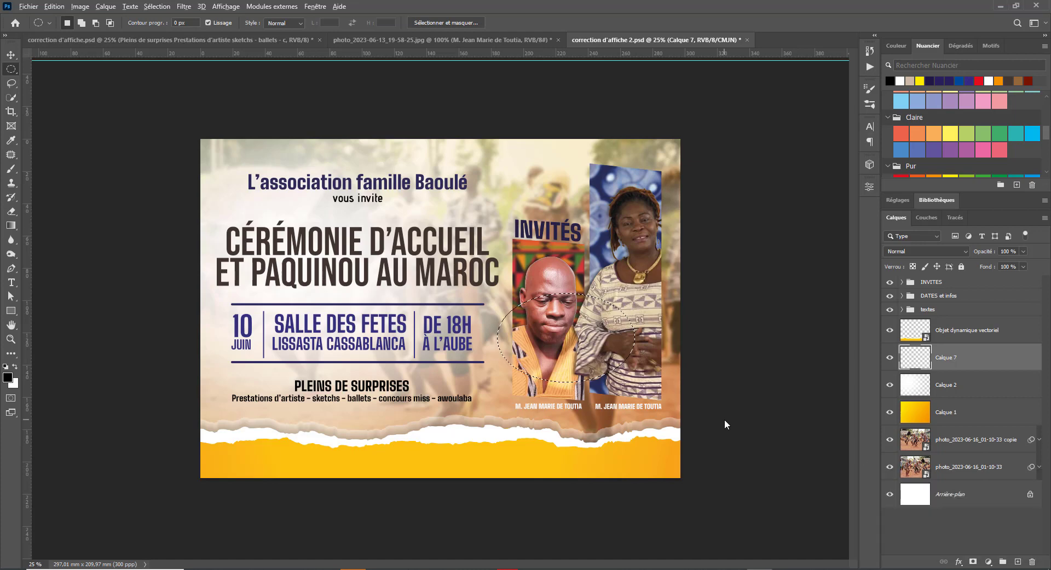
key(alt+BackSpace)
key(ctrl+d)
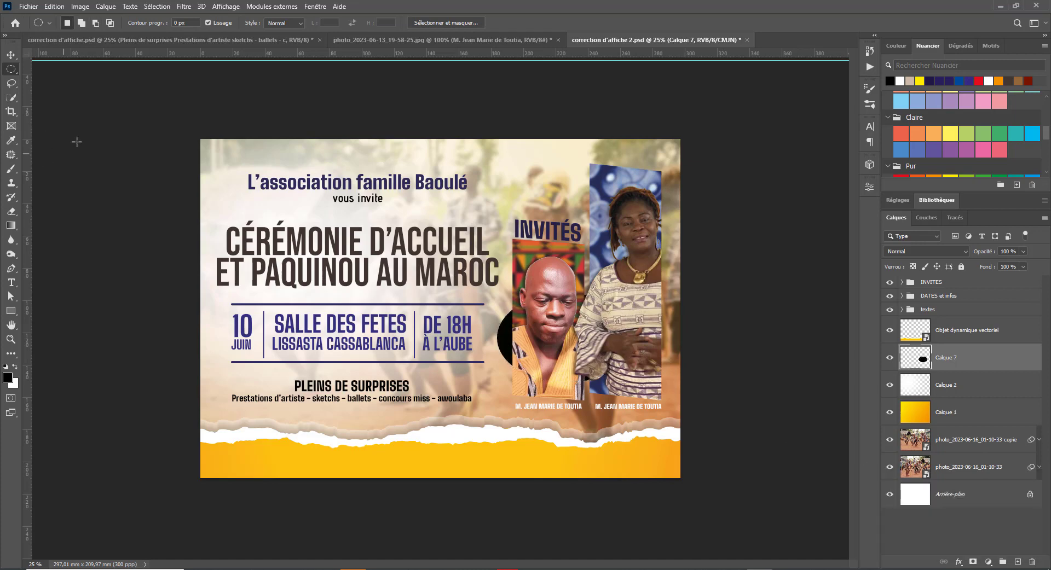
- Apply a Gaussian Blur of 164.7 pixels to the black ellipse
click(189, 6)
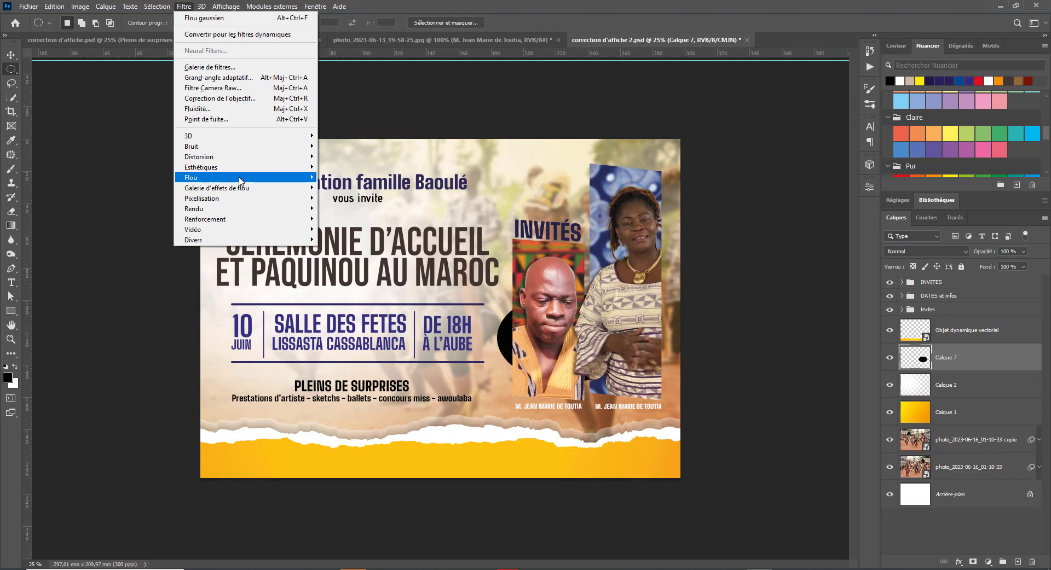
mouse_move(287, 178)
click(348, 229)
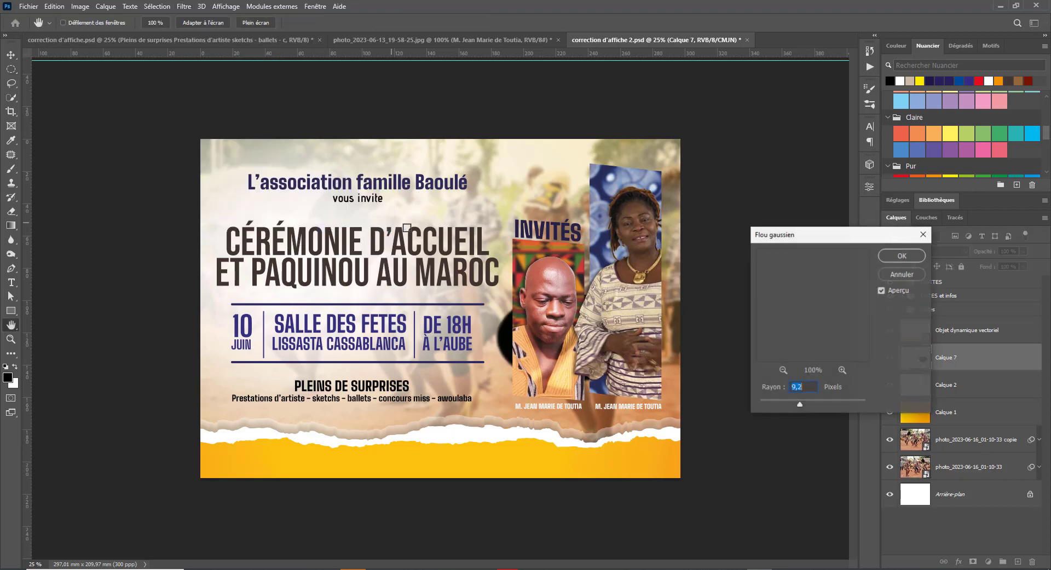
drag(800, 405, 840, 407)
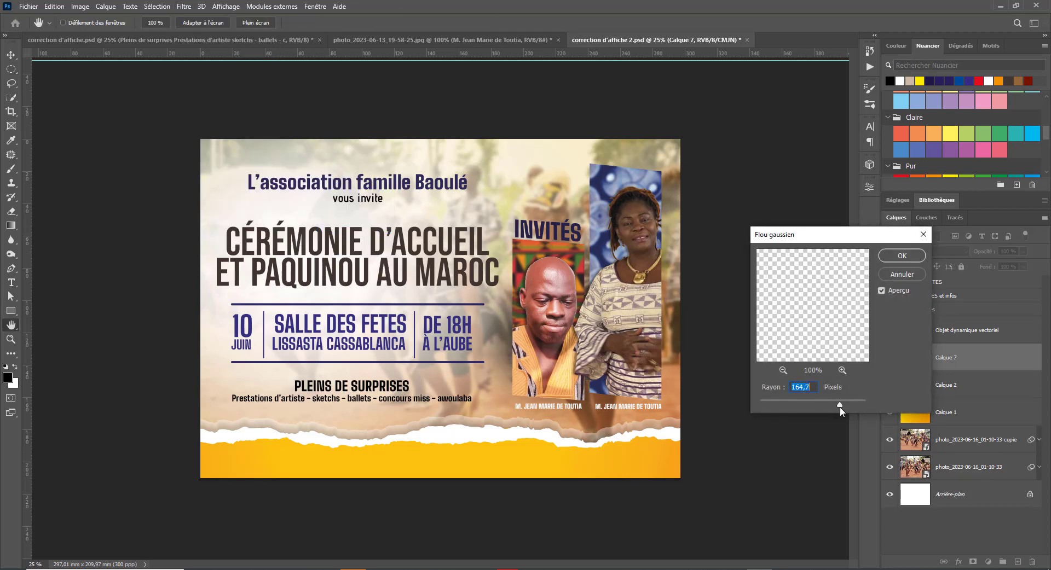
click(901, 256)
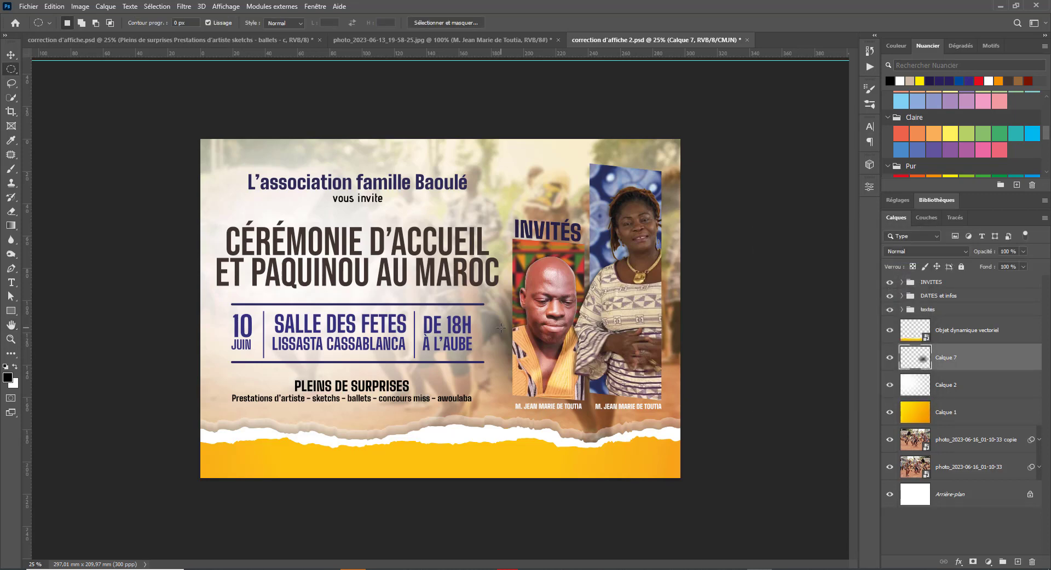
- Enlarge the blurred shadow and position it beneath the portraits
drag(502, 326, 619, 431)
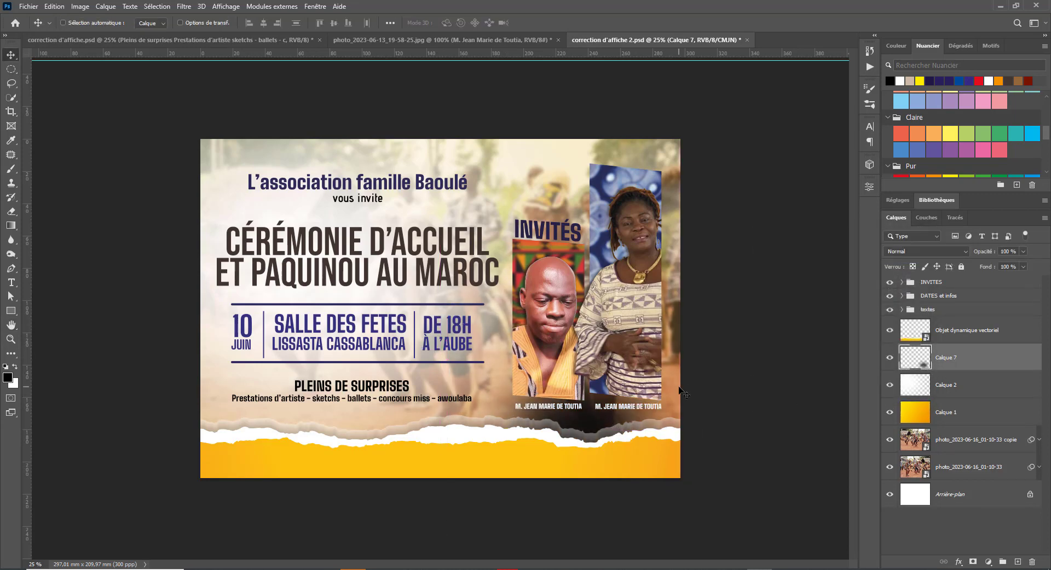
key(ctrl+t)
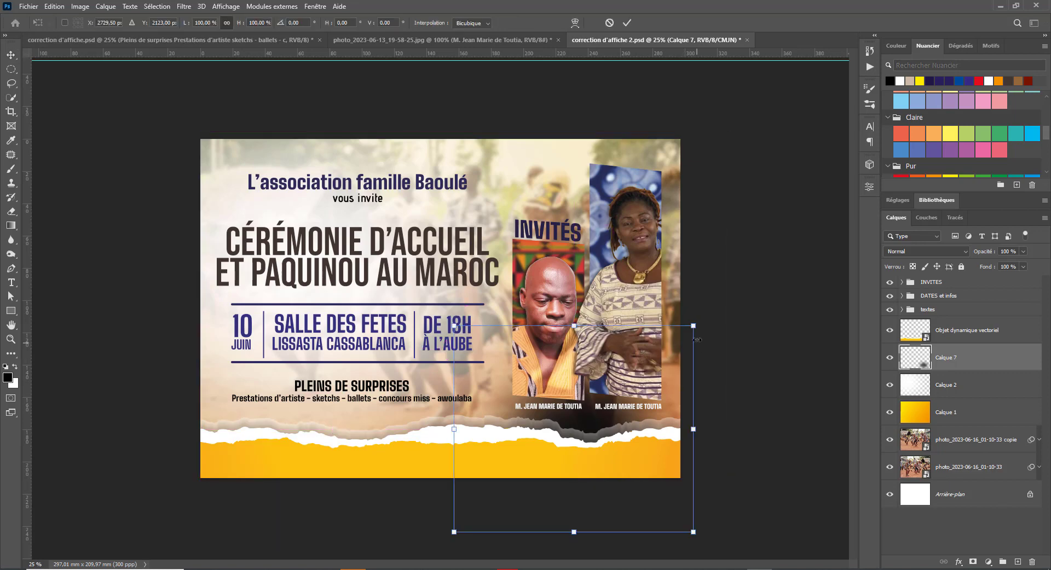
drag(693, 325, 893, 193)
drag(730, 323, 681, 389)
key(Return)
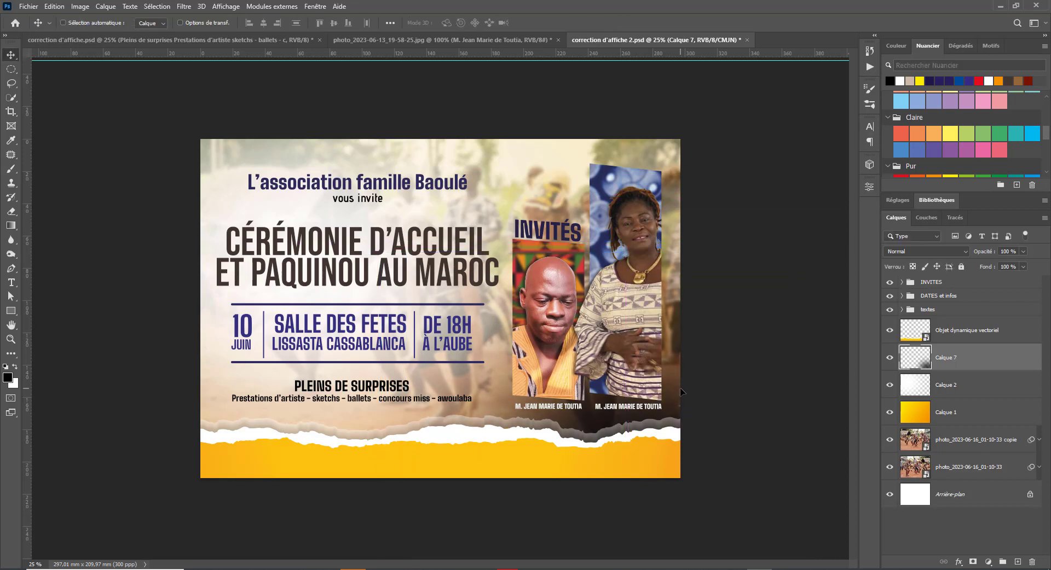
- Set the shadow layer's opacity to 75%
drag(990, 253, 969, 254)
text(75)
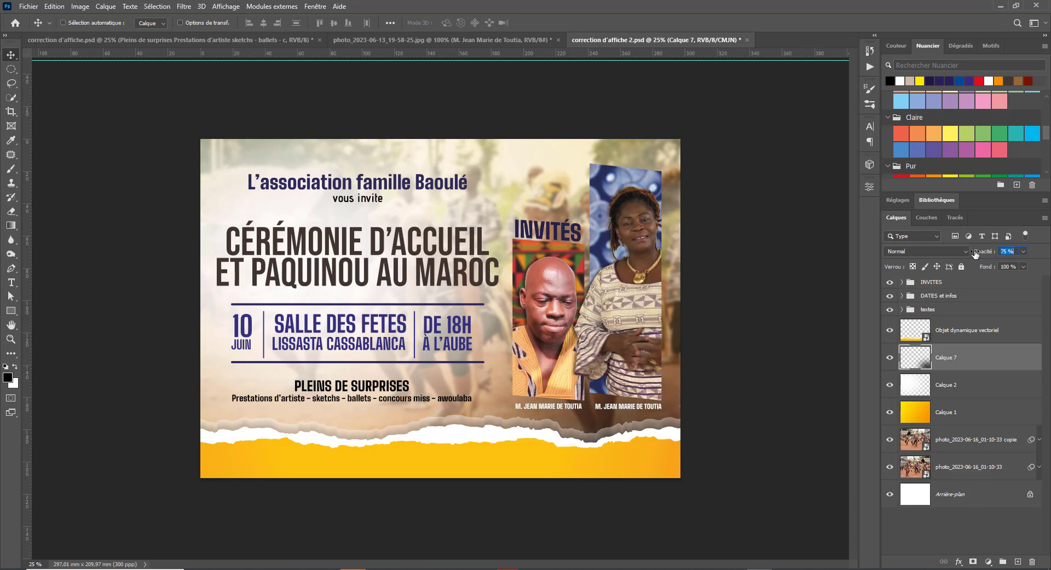
key(Return)
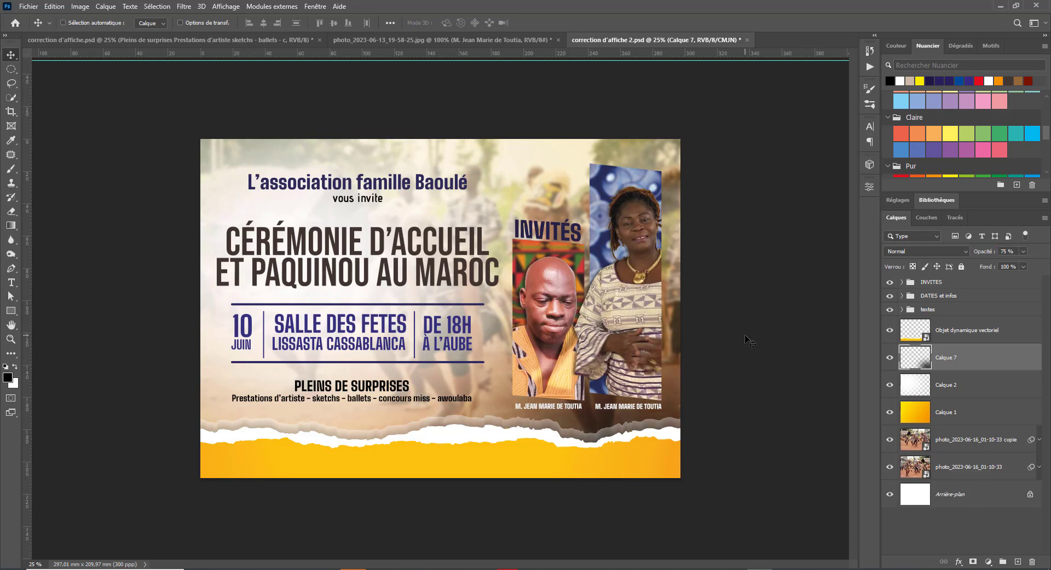
- Save correction d'affiche 2.psd and compare it with the original photo poster
key(ctrl+s)
click(386, 38)
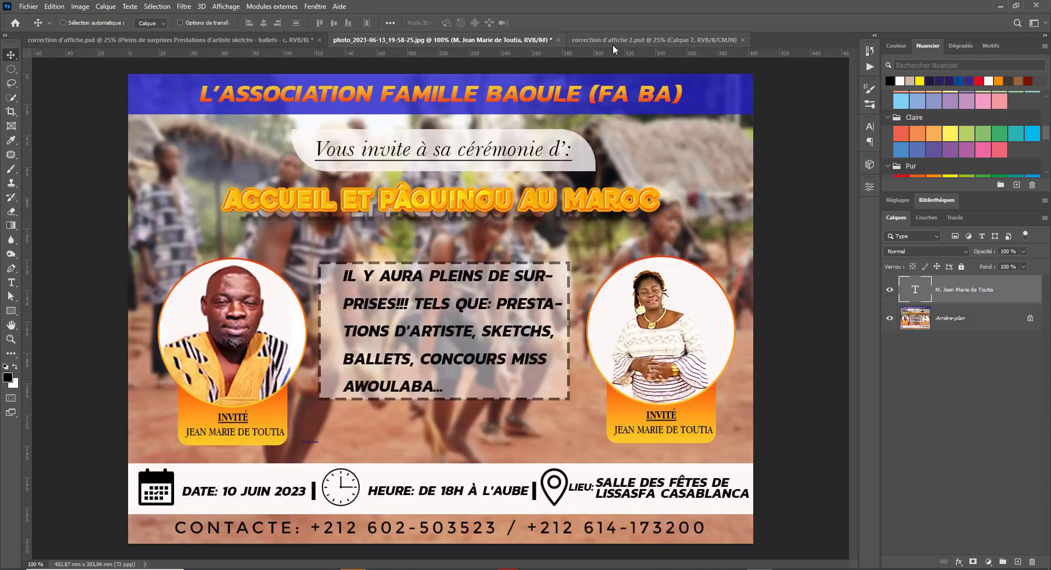
click(626, 40)
click(449, 42)
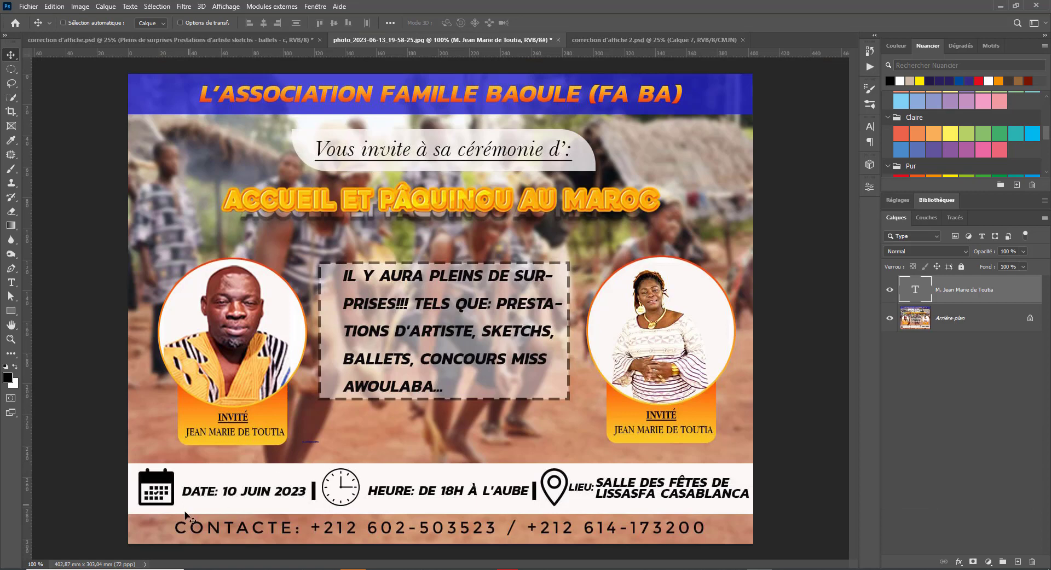
click(692, 42)
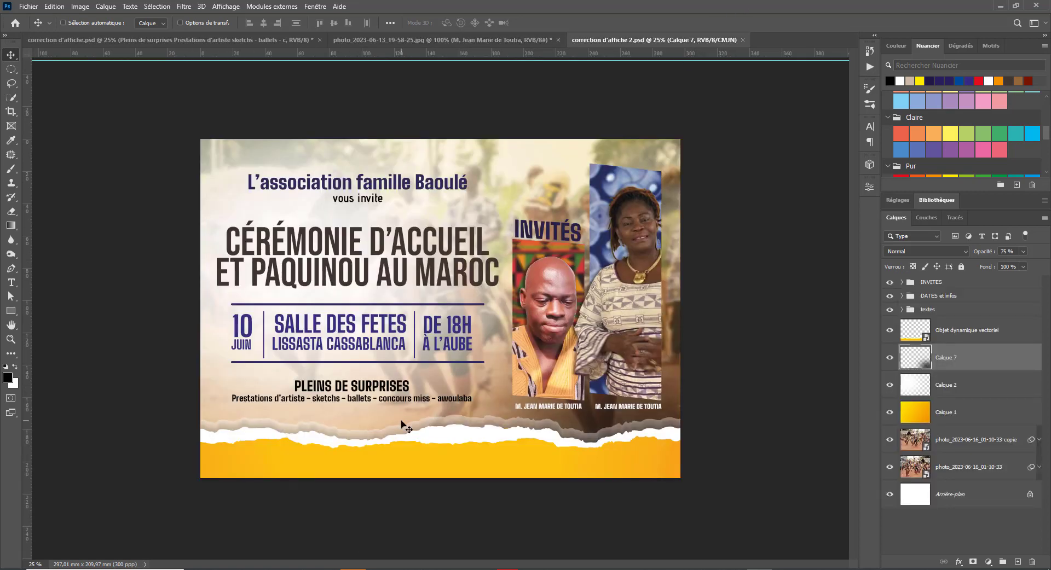
- Duplicate the Pleins de surprises text onto the yellow strip and replace it with 'INFOline'
right_click(336, 391)
click(355, 399)
drag(354, 402, 356, 464)
key(t)
triple_click(355, 463)
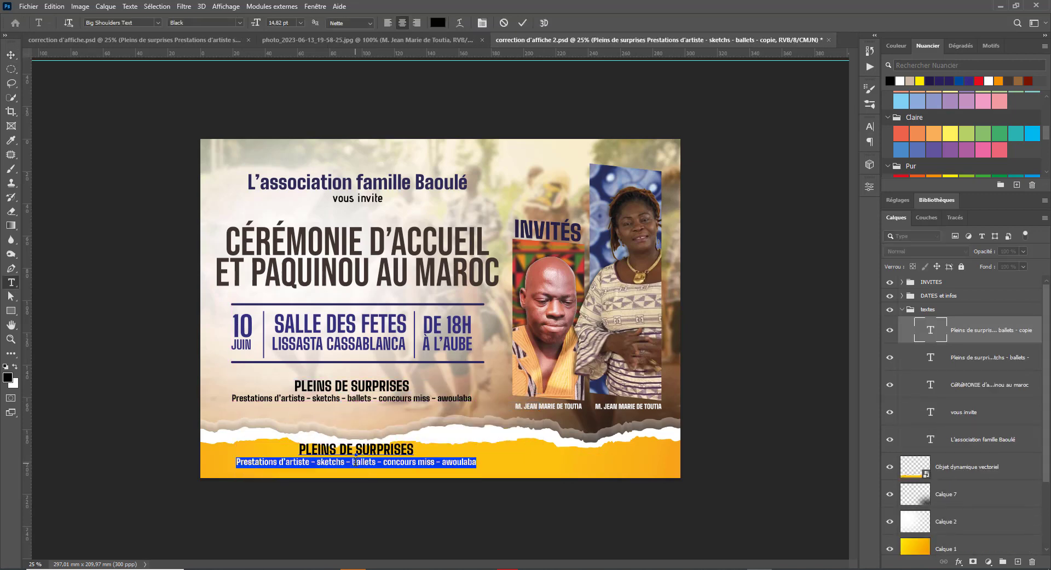
key(ctrl+a)
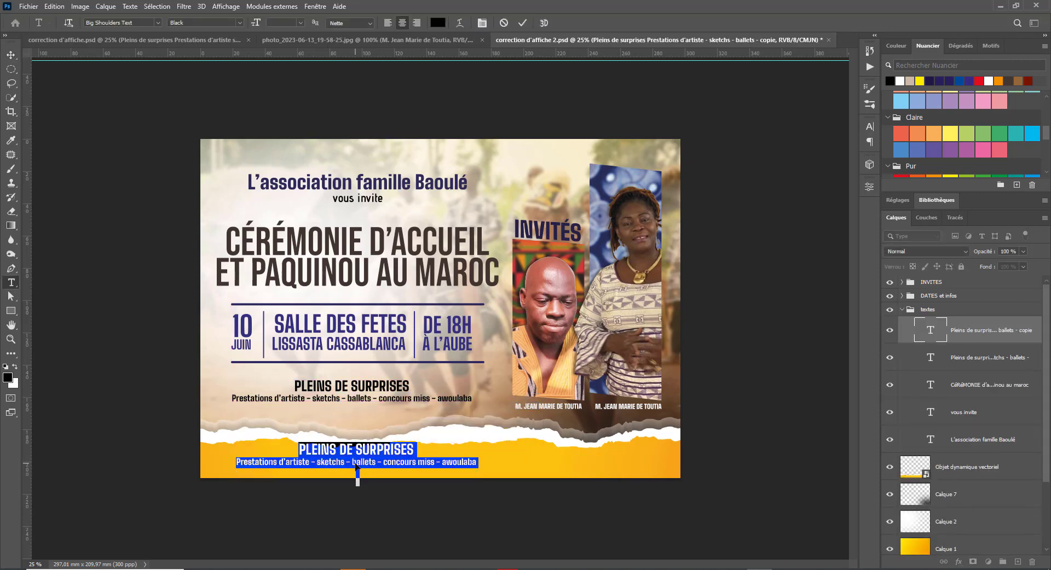
text(INFO)
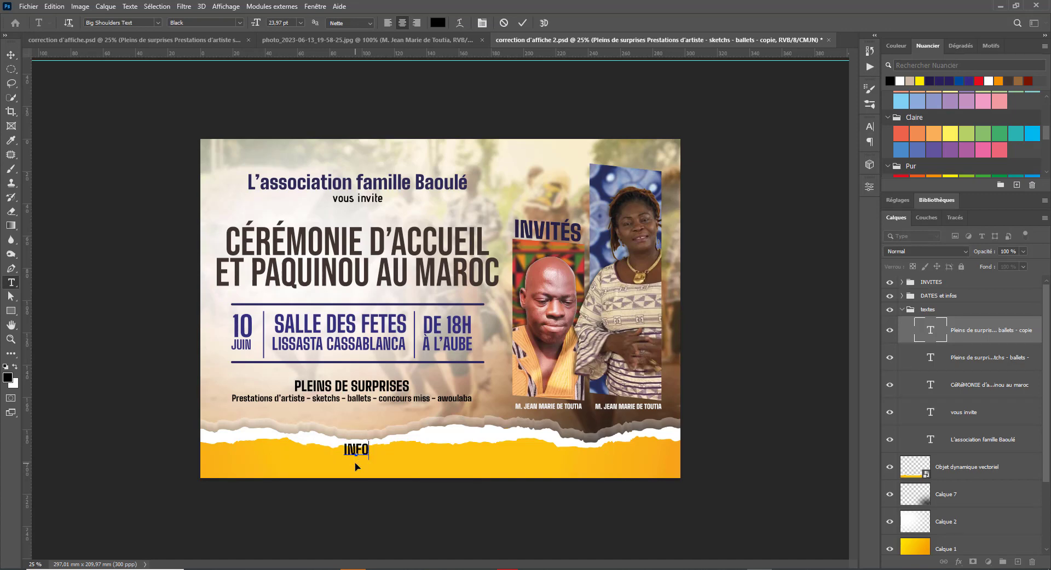
text(line)
key(ctrl+Return)
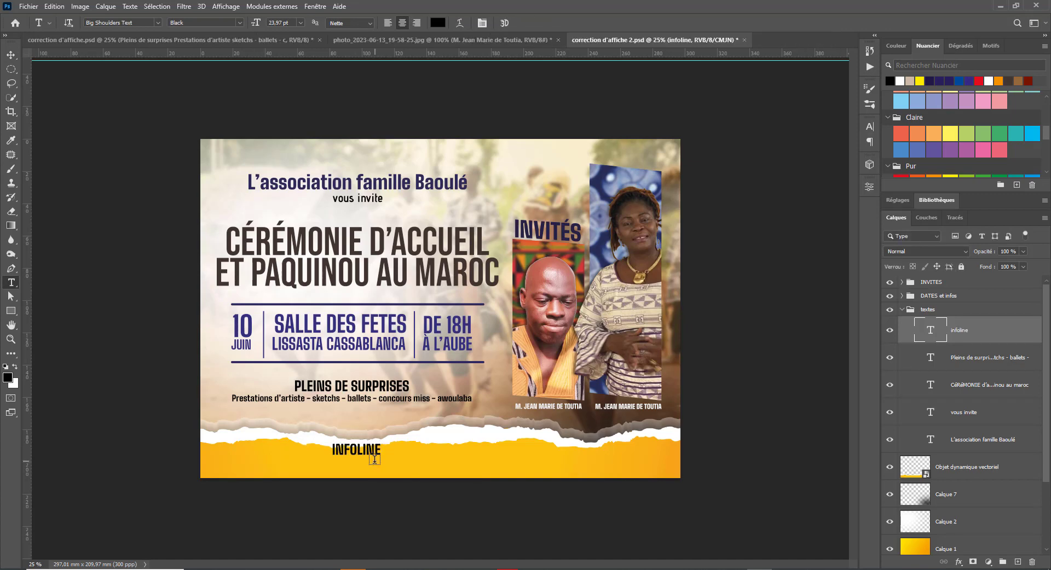
- Turn off All Caps, capitalise the I in 'Infoline', and move it lower-left
double_click(357, 449)
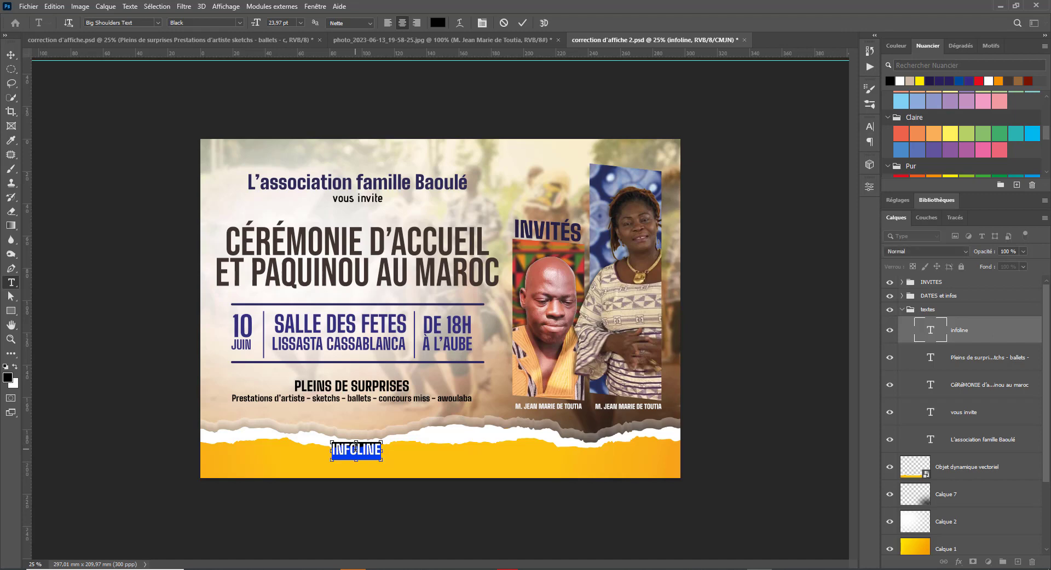
key(ctrl+t)
click(779, 203)
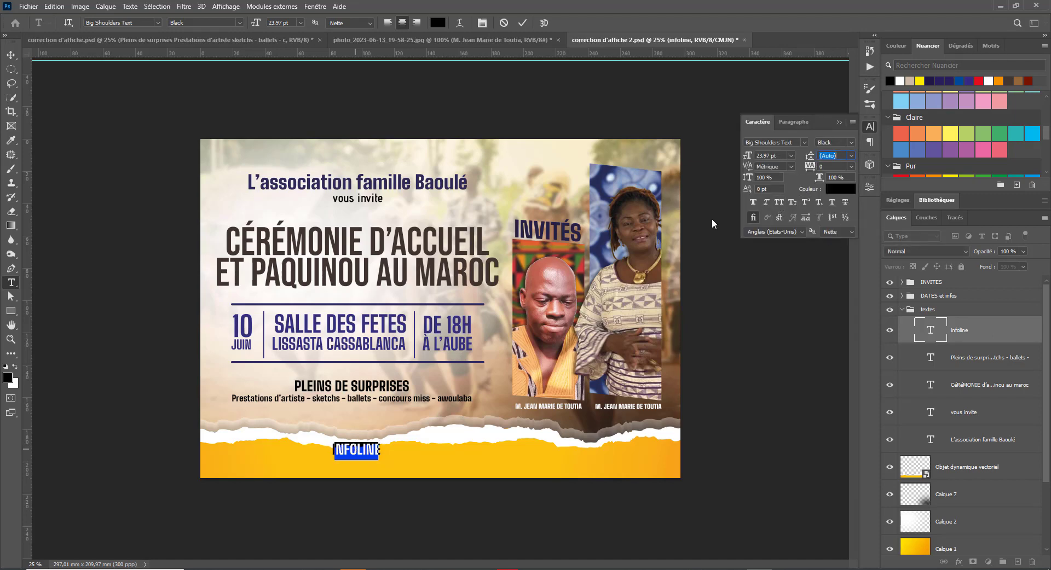
click(338, 449)
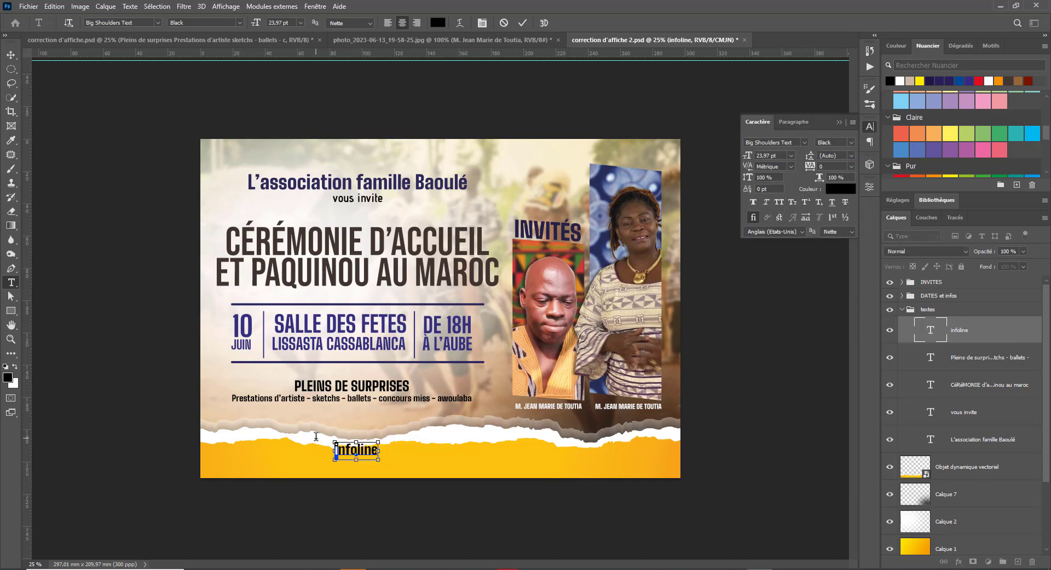
text(i)
key(ctrl+Return)
key(v)
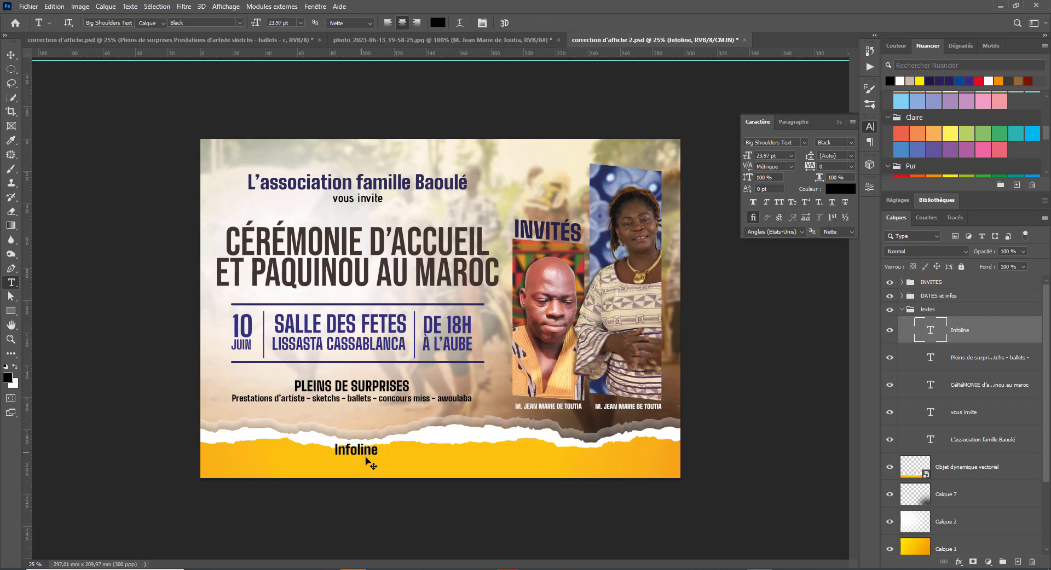
drag(365, 458, 288, 473)
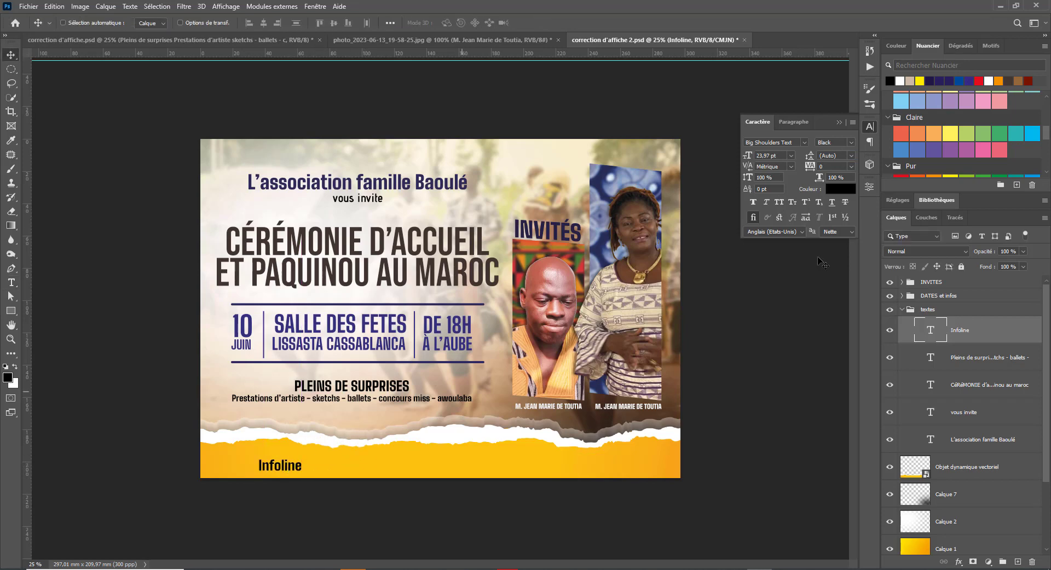
- Try white on the Infoline text, revert to black, and shift it up and left
scroll(937, 120, up, 3)
scroll(924, 95, up, 2)
click(911, 94)
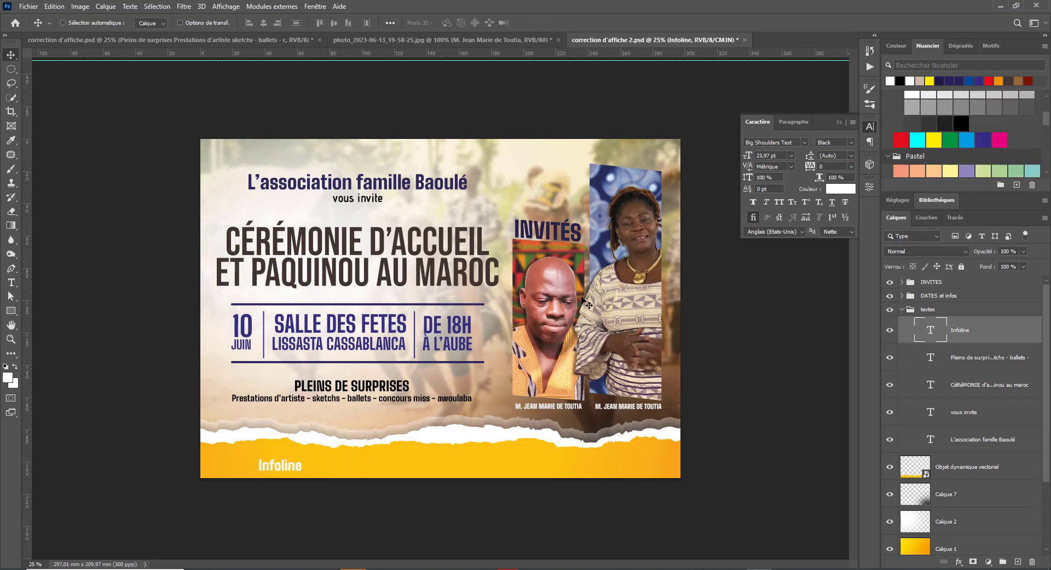
drag(276, 469, 276, 464)
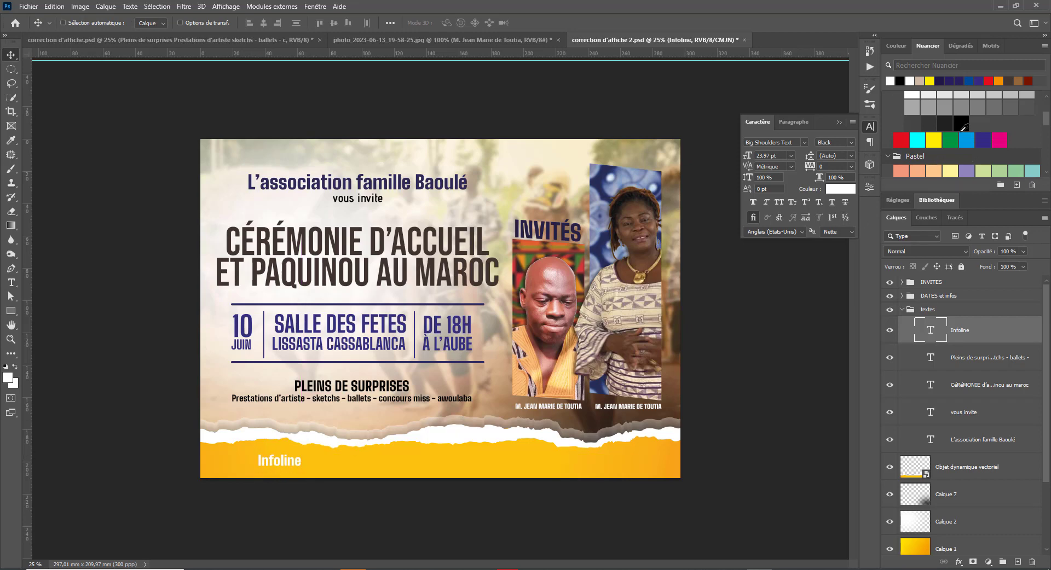
click(901, 80)
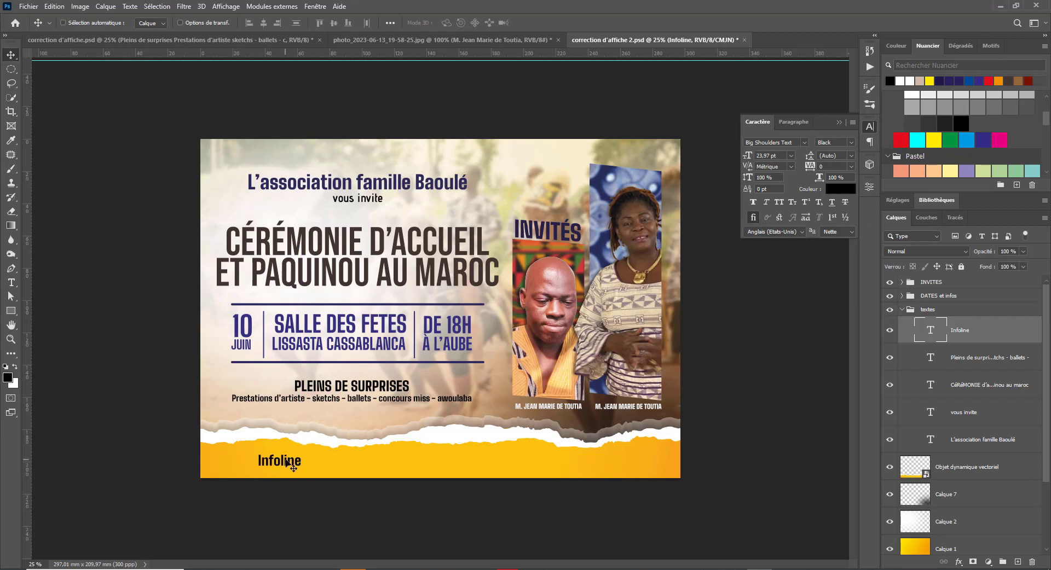
mouse_move(287, 466)
mouse_down()
mouse_move(285, 450)
mouse_move(275, 453)
mouse_move(285, 448)
mouse_up()
- Scale Infoline down to 18.34 pt and place the text cursor back in it
key(ctrl+t)
key(Return)
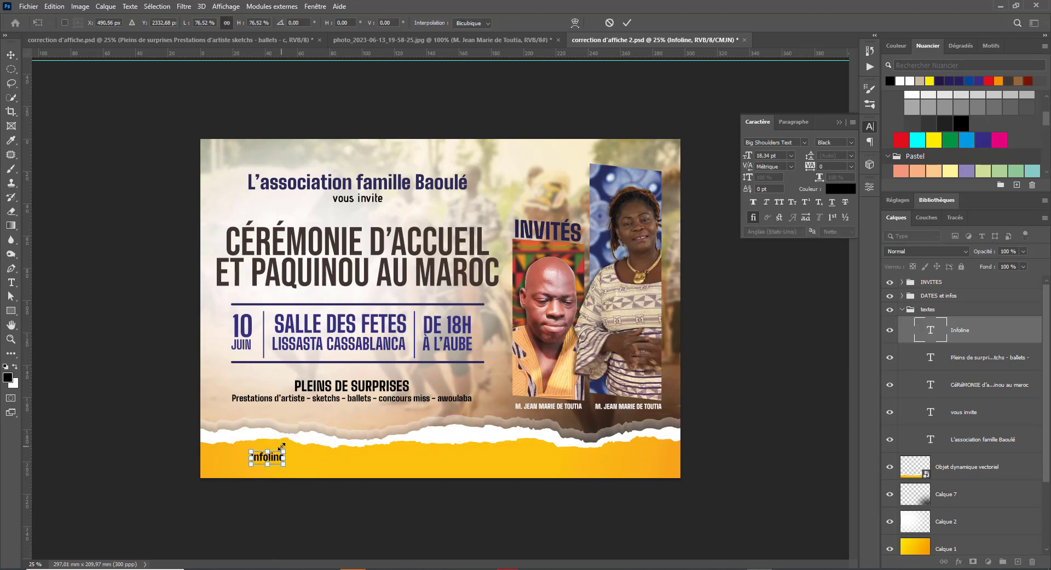
key(t)
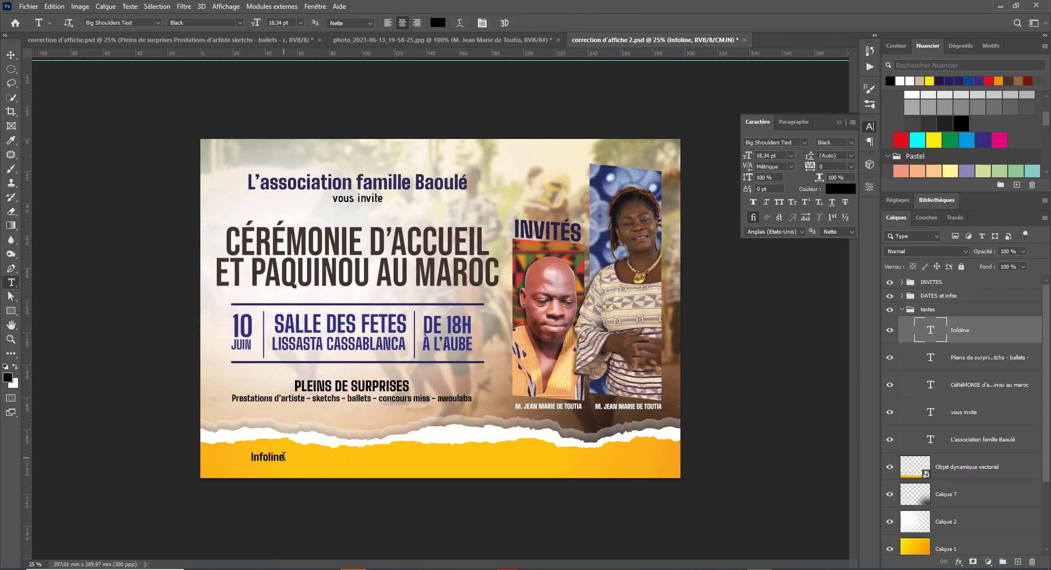
click(284, 456)
- Append a colon, the contact phone number and '- Email' to Infoline
text(:)
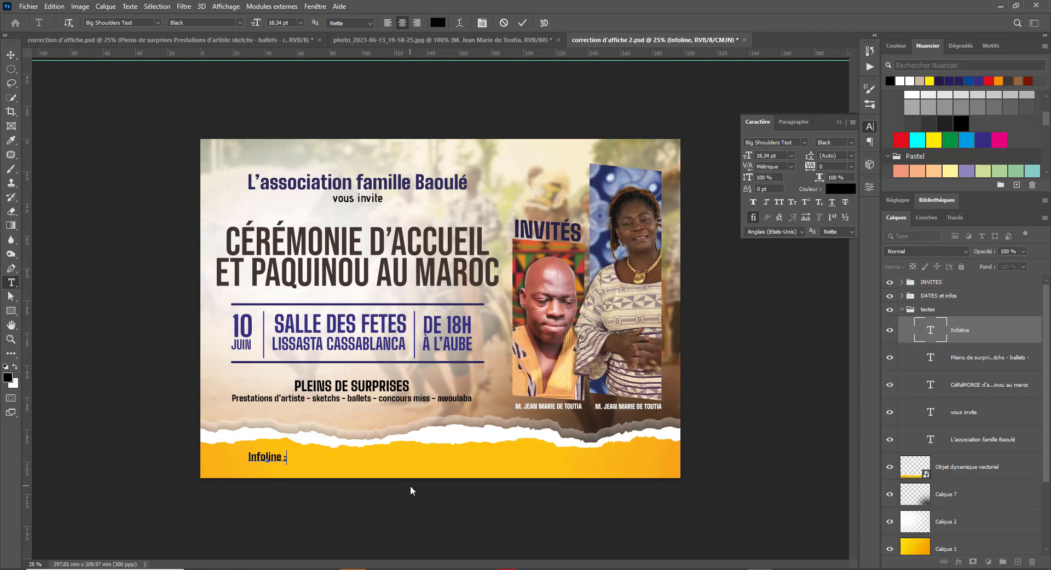
click(429, 40)
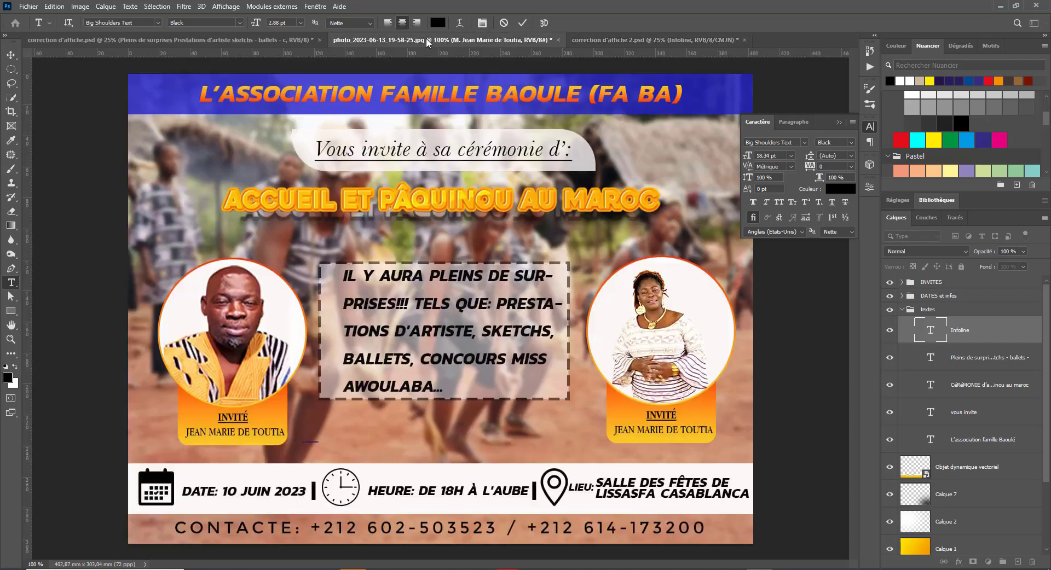
click(652, 40)
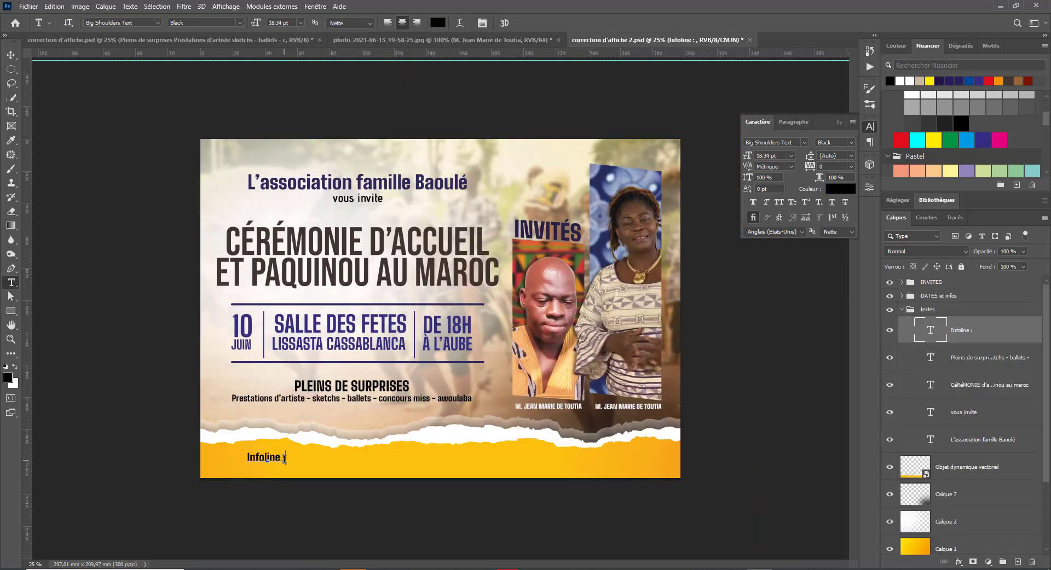
click(284, 457)
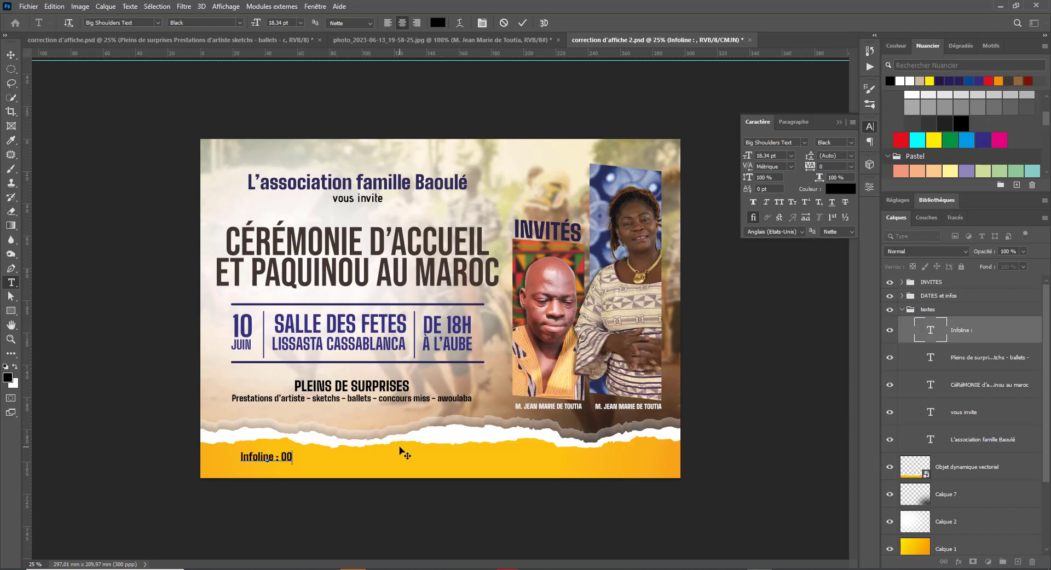
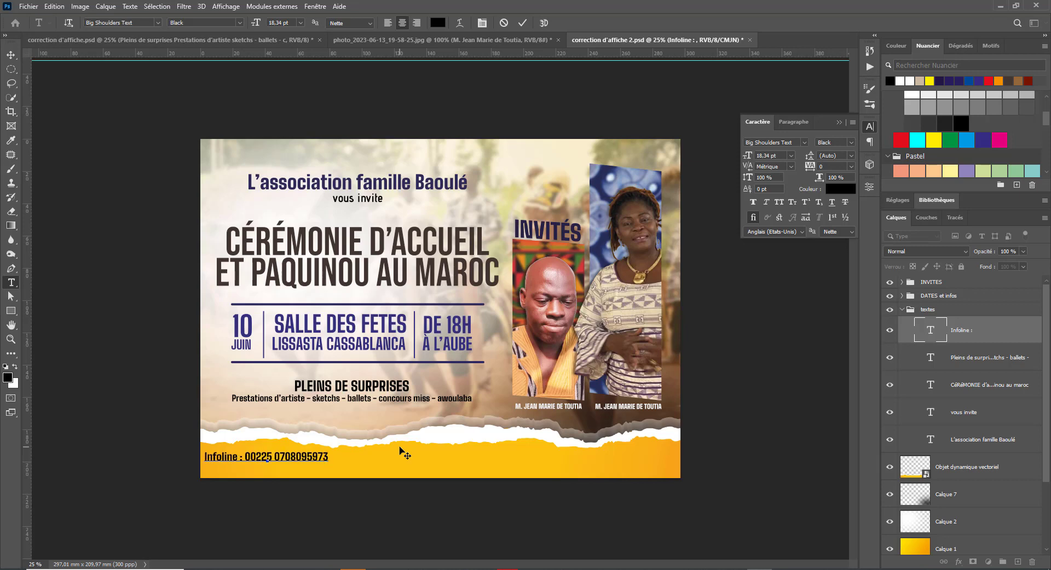
text( -)
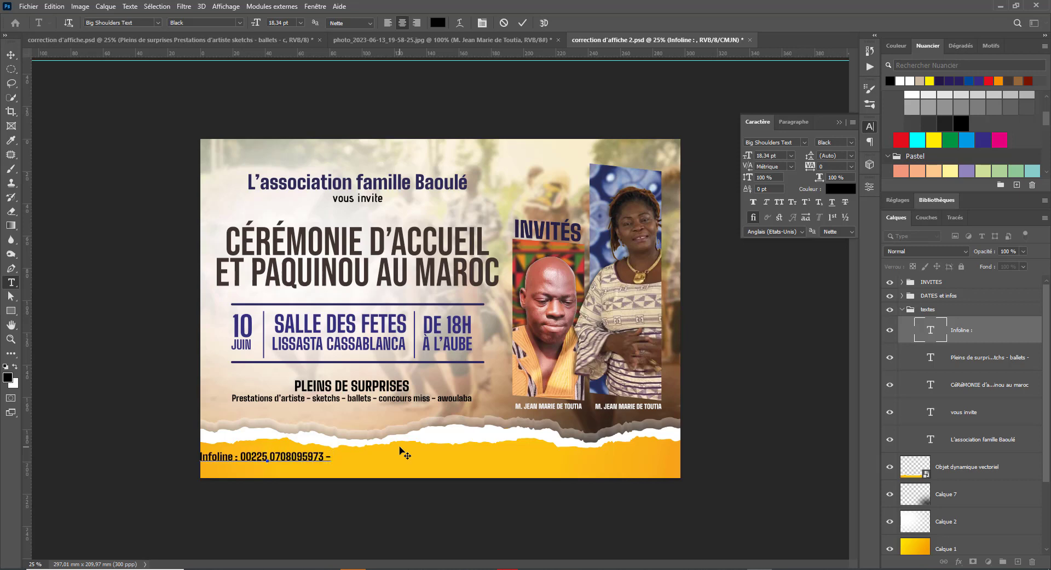
text( Emailm)
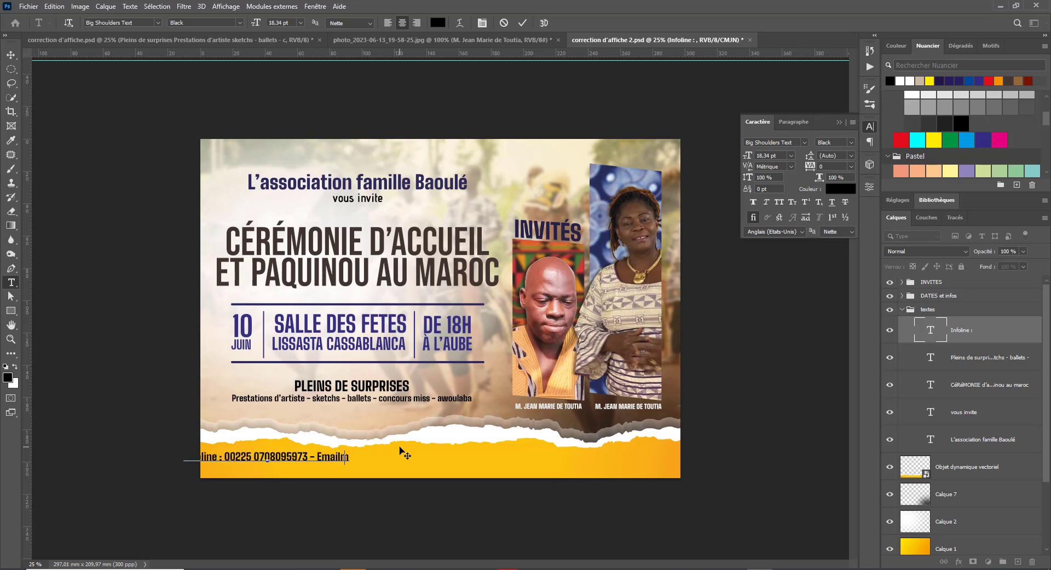
key(BackSpace)
key(ctrl+Return)
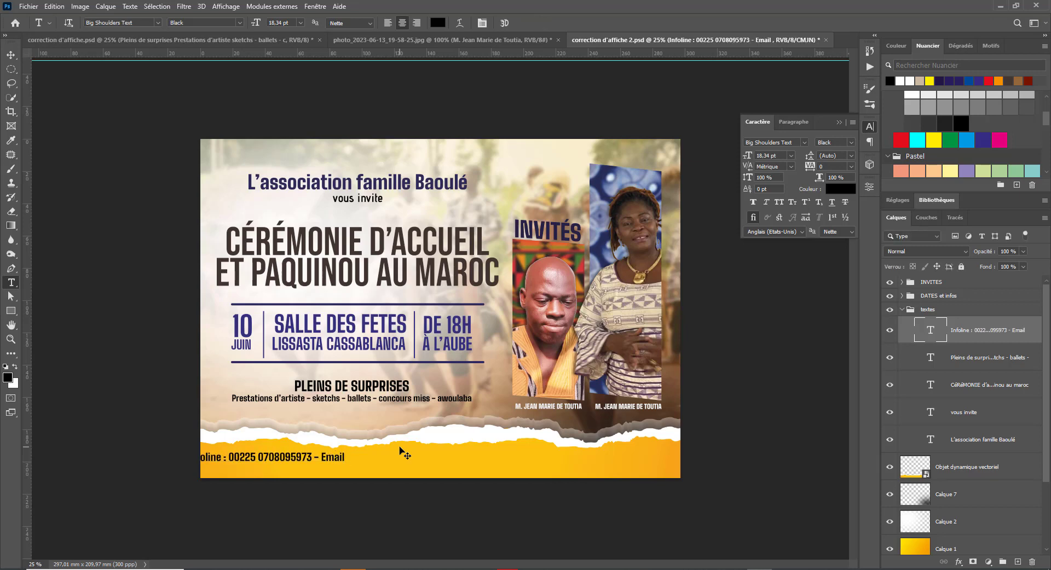
- Centre the footer line in the yellow strip and add spaces after the colon
key(v)
drag(275, 469, 337, 471)
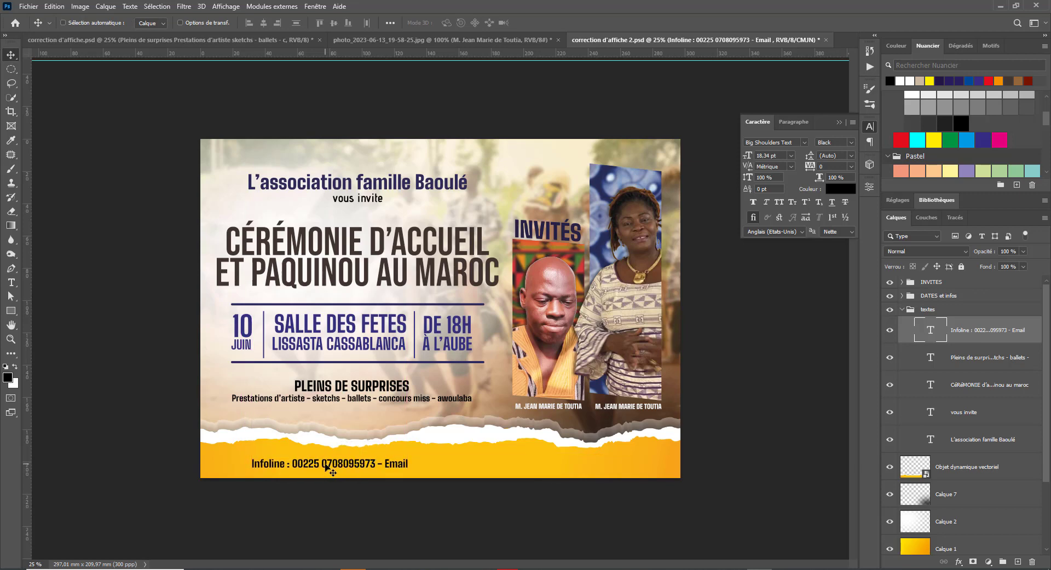
key(t)
click(295, 462)
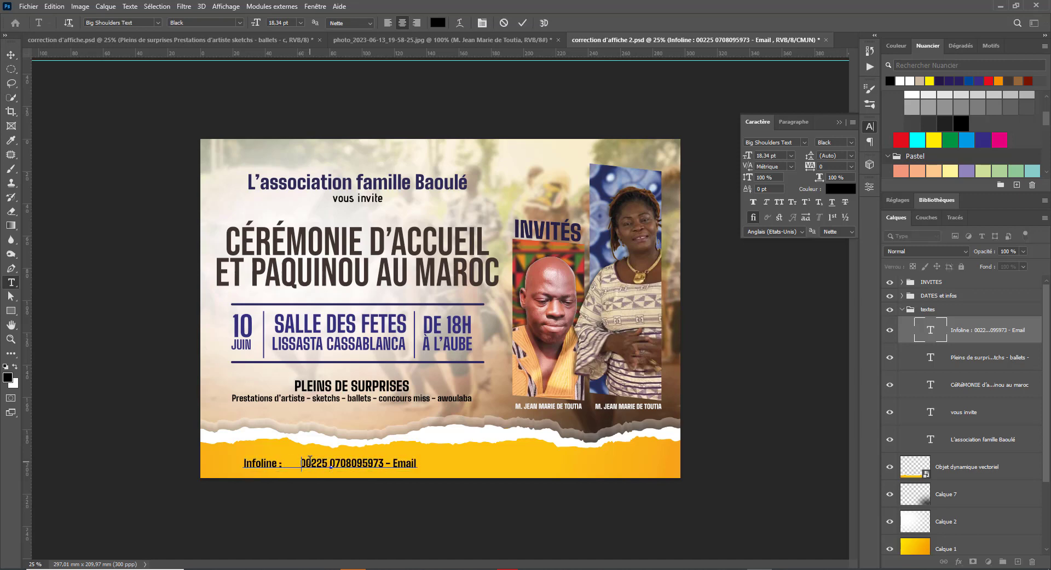
key(ctrl+Return)
- Search Google Images for 'emoticone telephne' and preview the black telephone receiver image
mouse_move(495, 568)
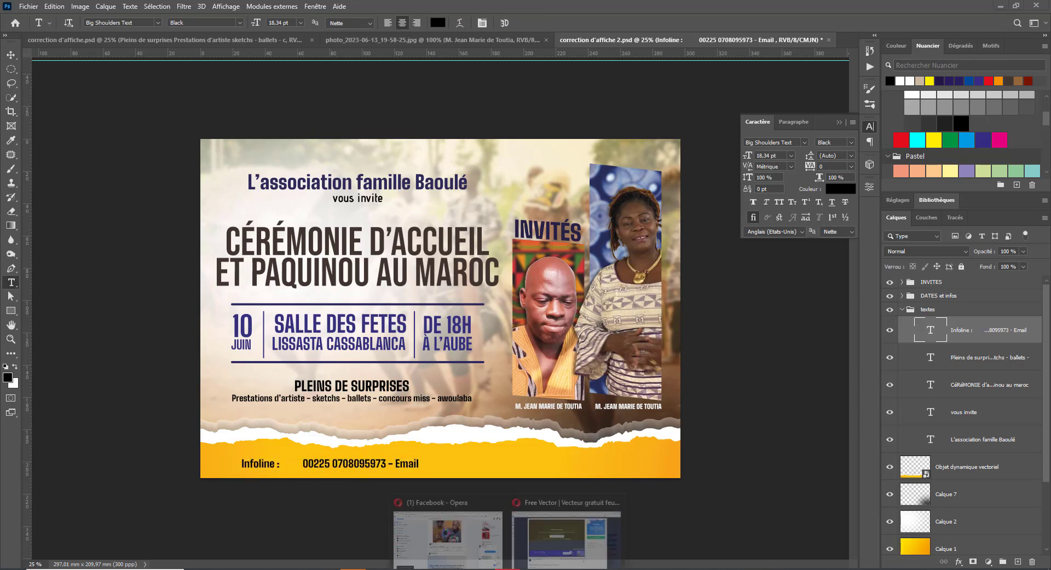
click(561, 539)
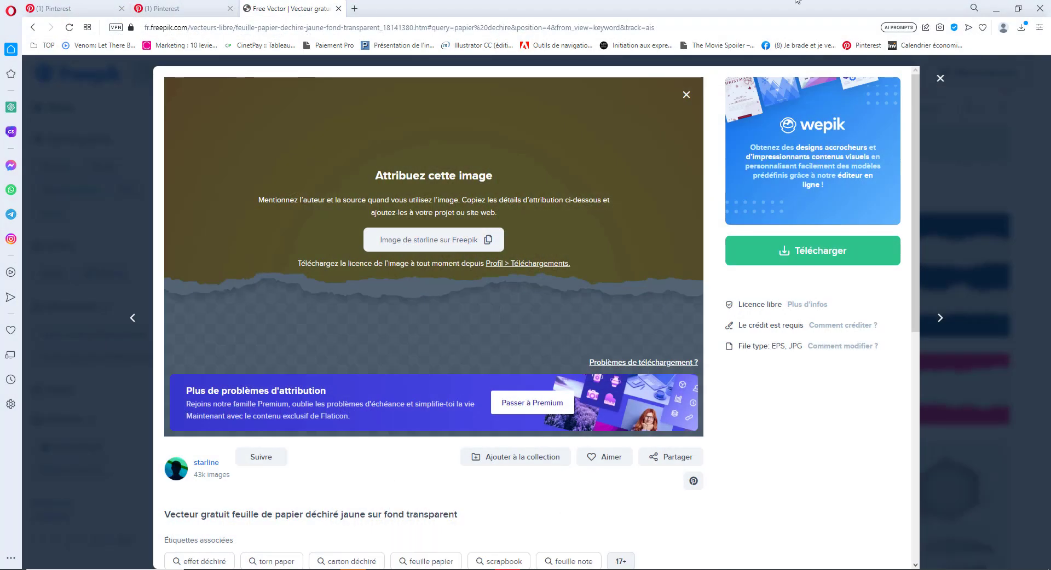
click(355, 8)
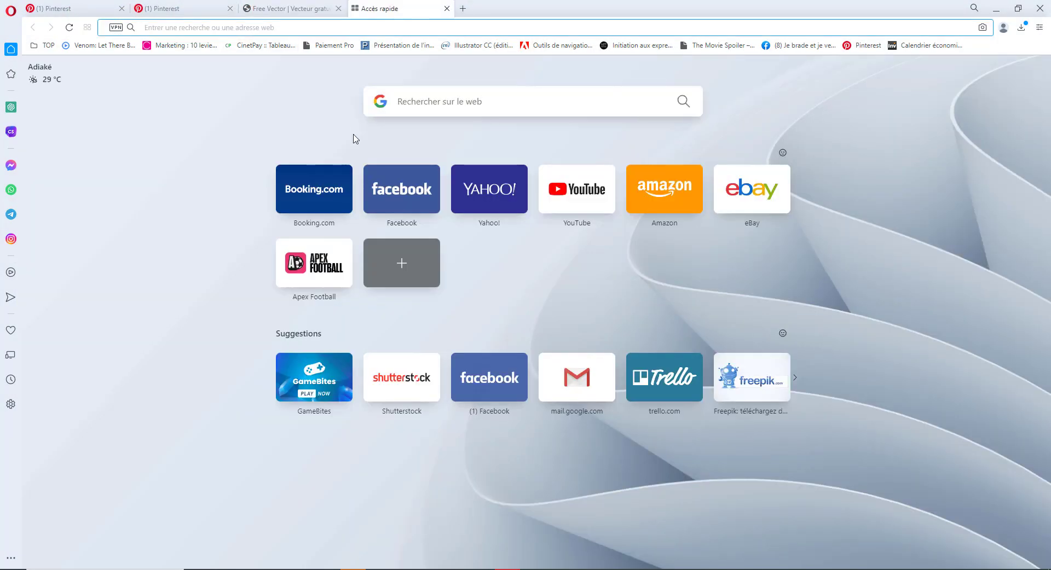
text(emotico)
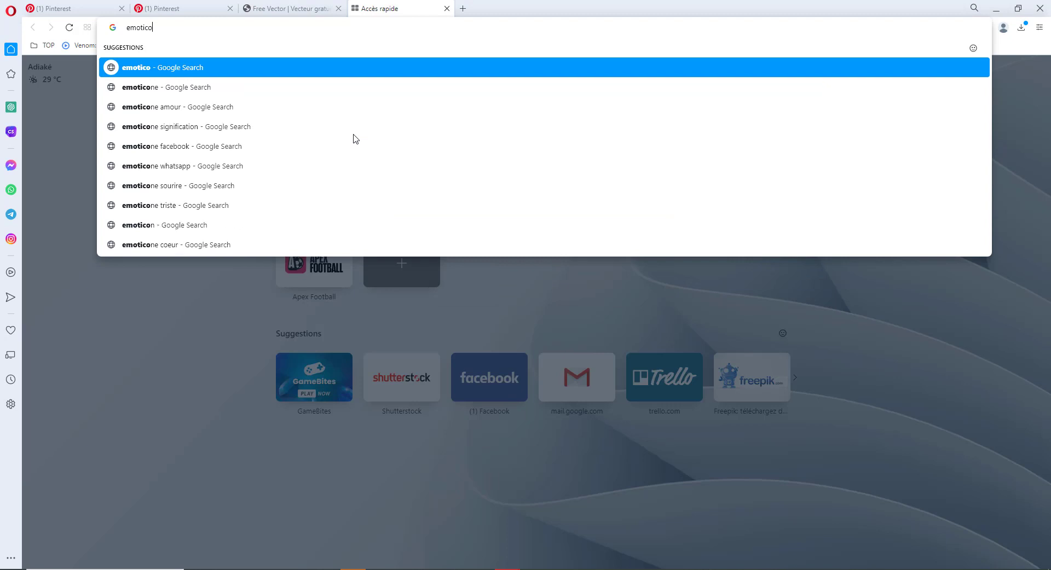
text(ne )
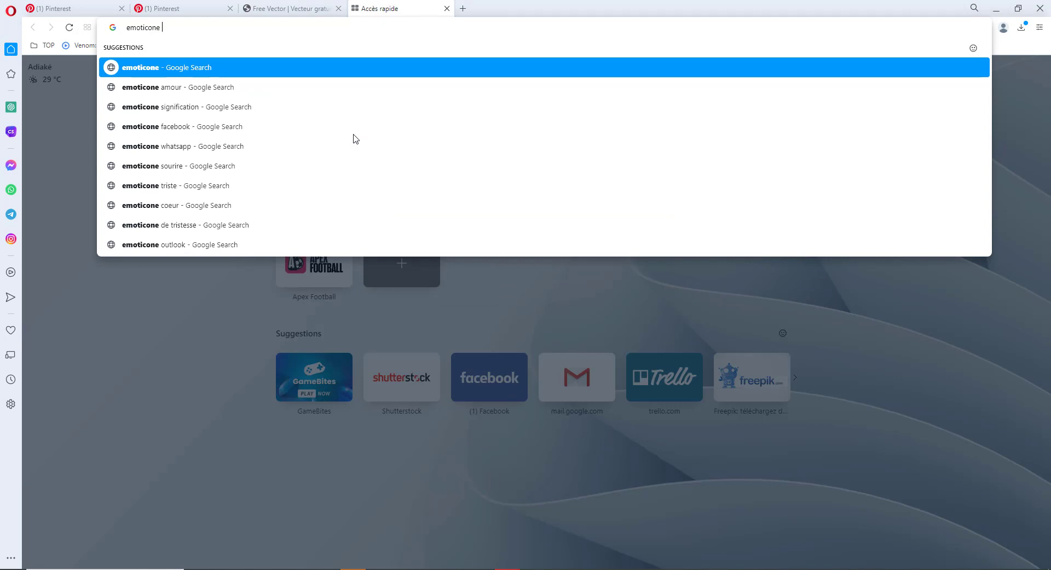
text(teleph)
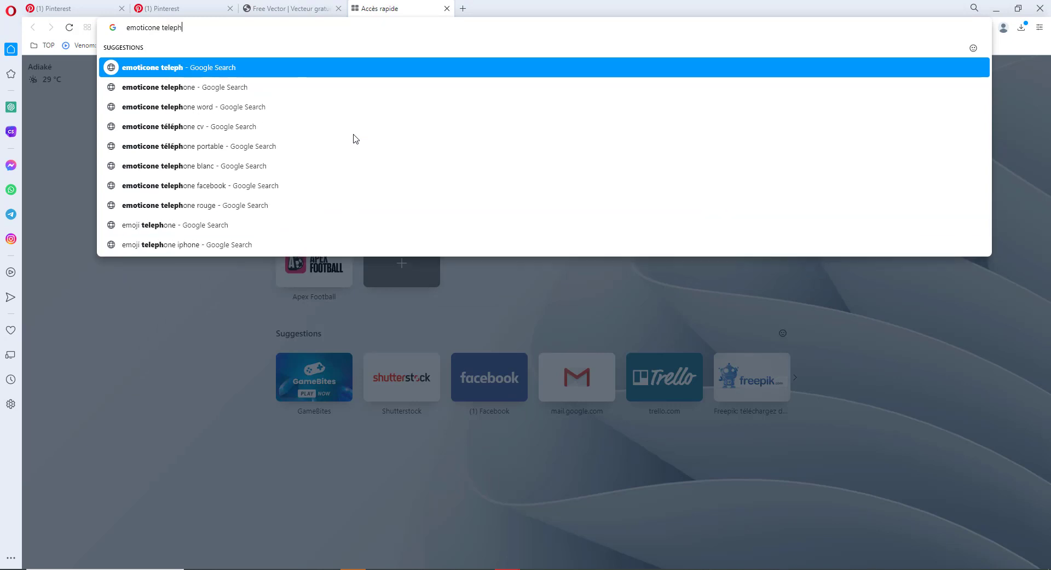
text(ne)
key(Return)
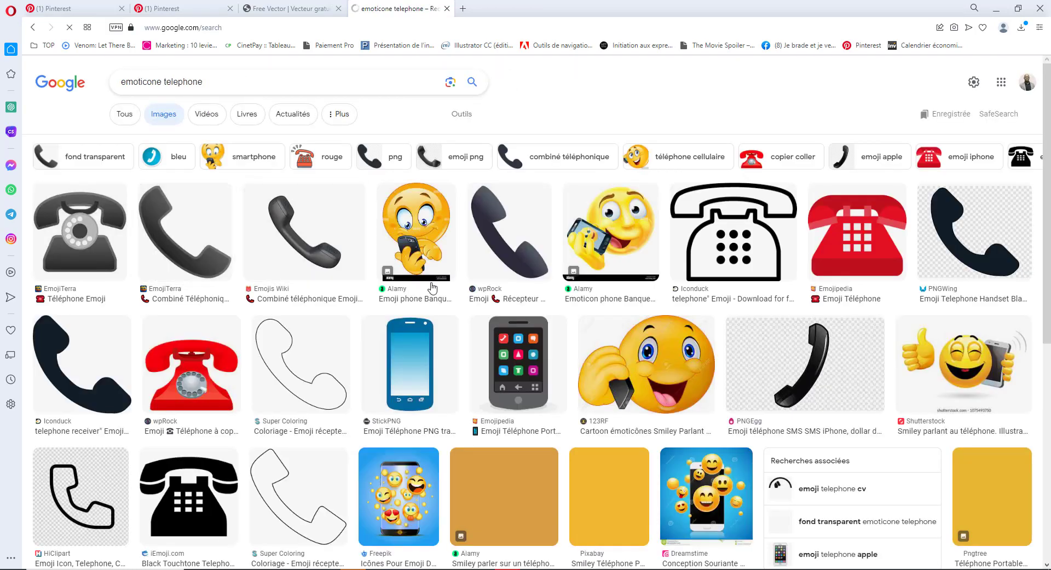
scroll(772, 395, down, 3)
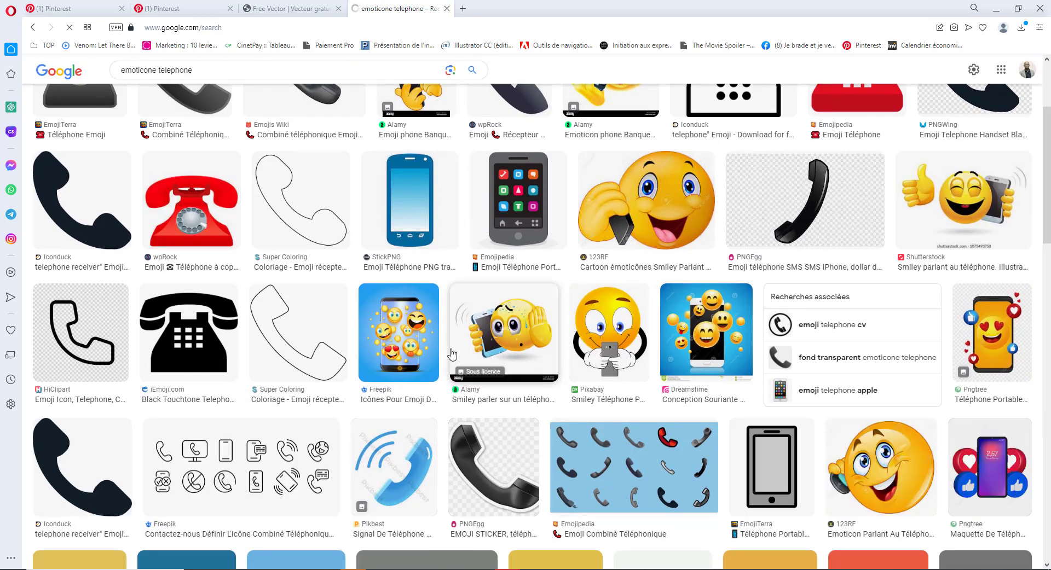
click(111, 221)
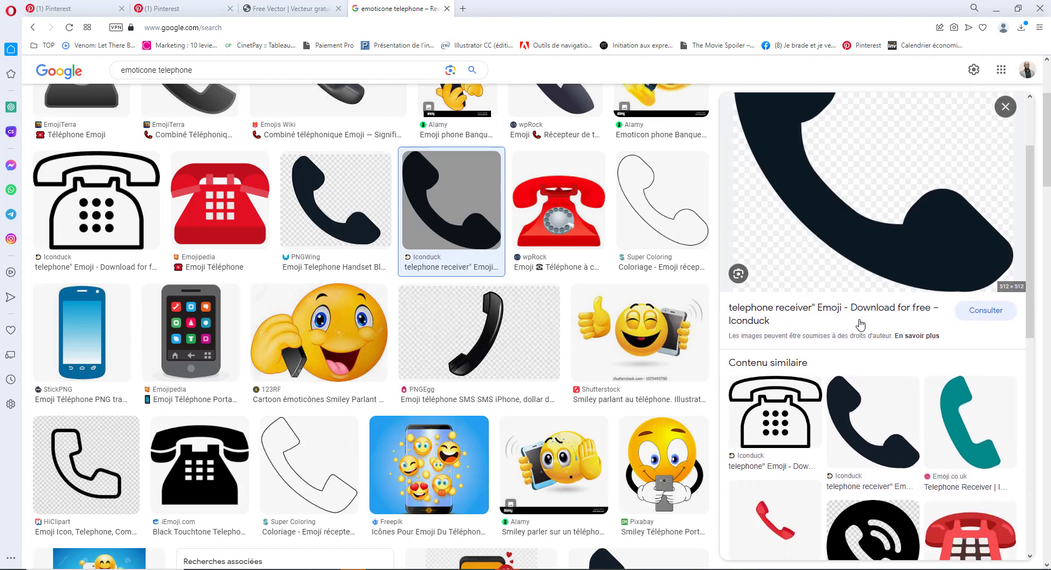
- Save the receiver image into a new 'icones' folder inside the 21 folder
right_click(852, 251)
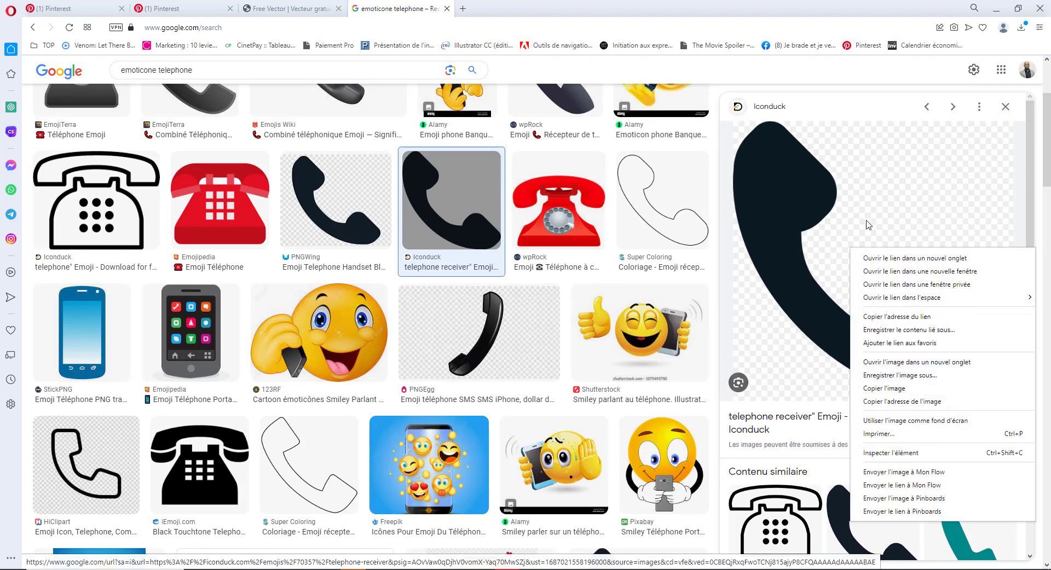
click(911, 375)
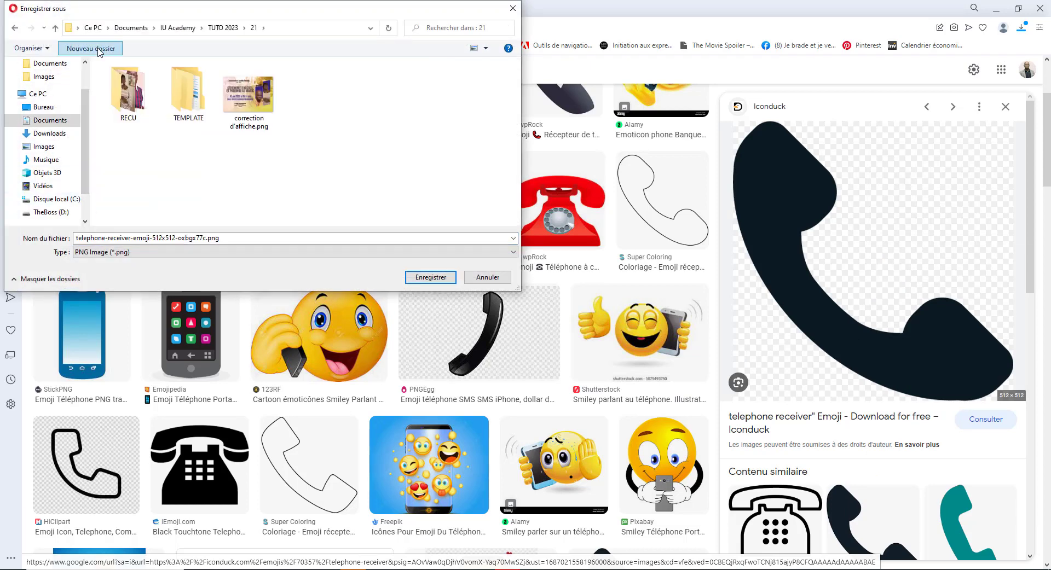
click(90, 47)
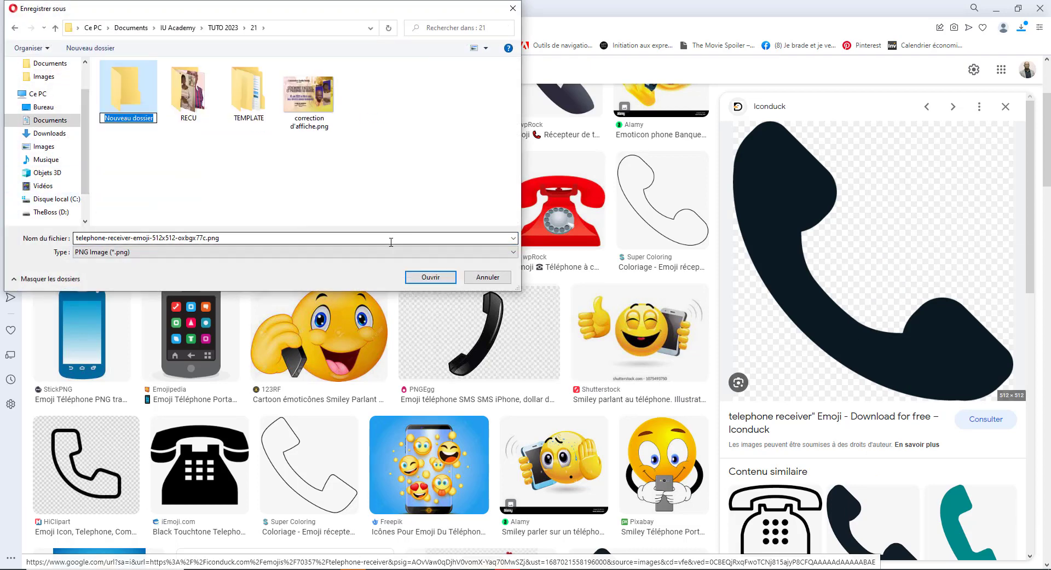
text(in)
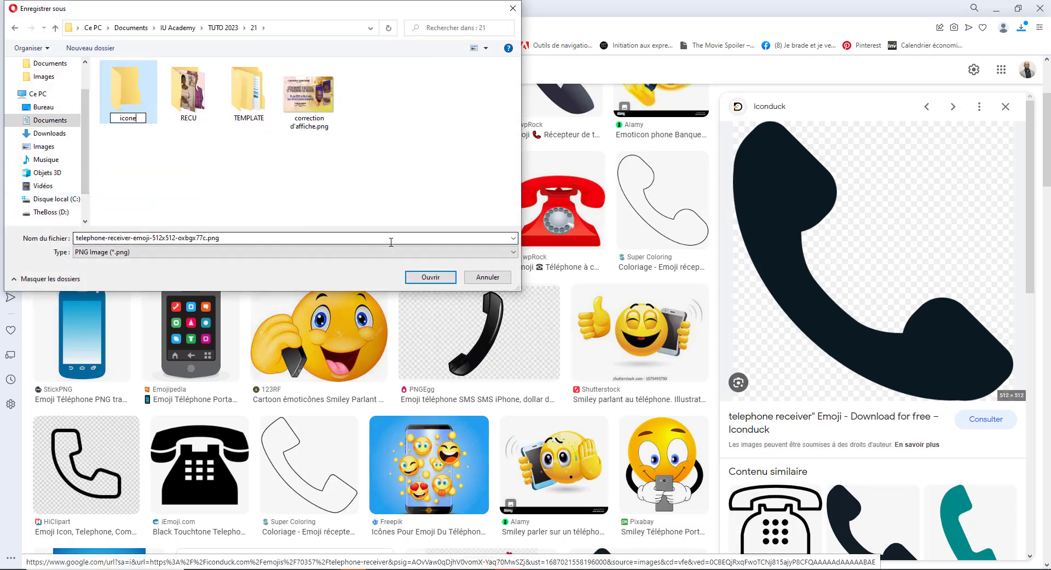
text(ones)
key(Return)
click(430, 277)
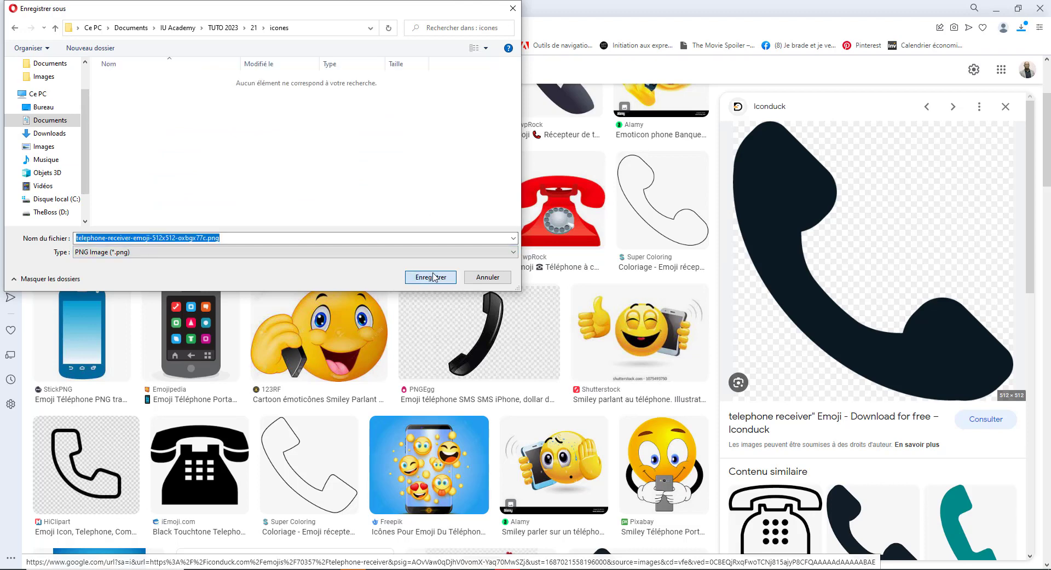
click(431, 278)
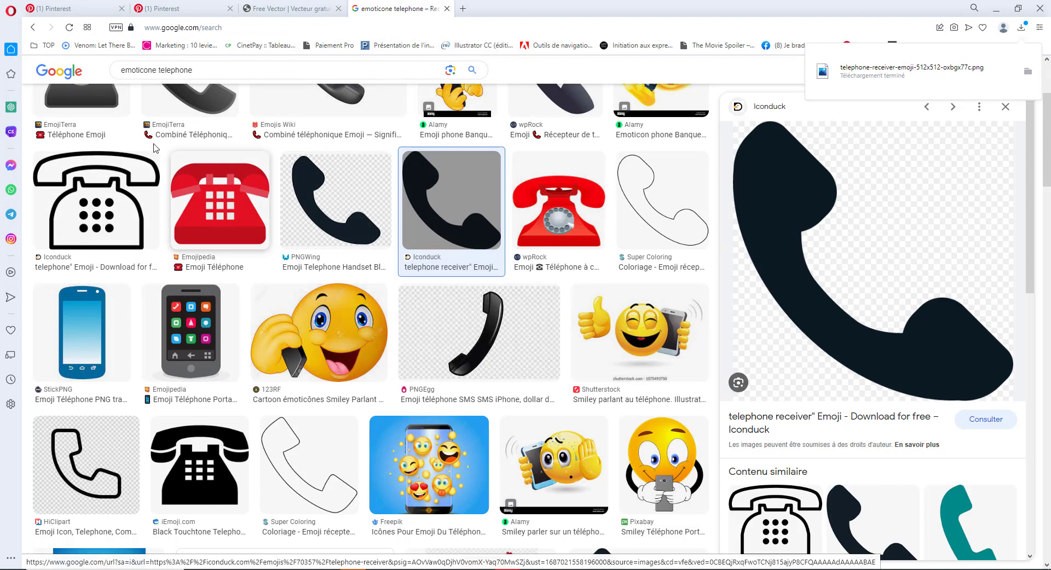
- Change the image search query to 'emoticone web'
double_click(180, 70)
key(BackSpace)
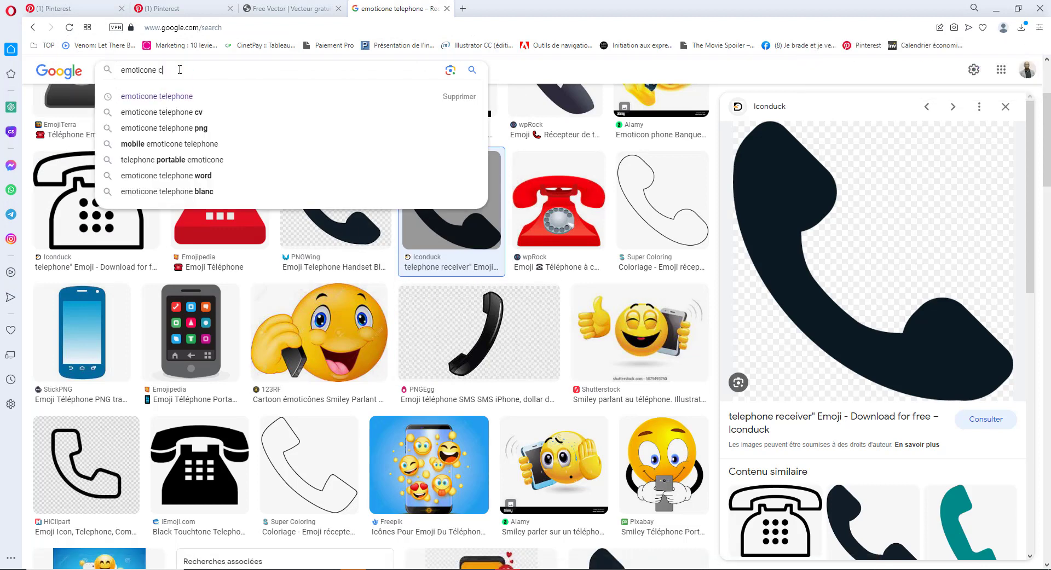
text(we)
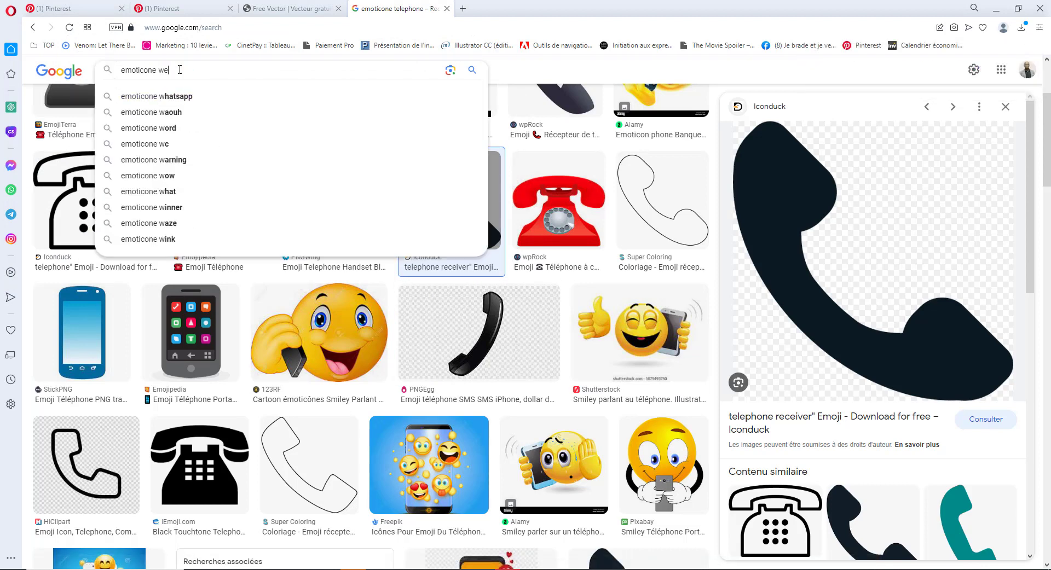
text(b)
key(Return)
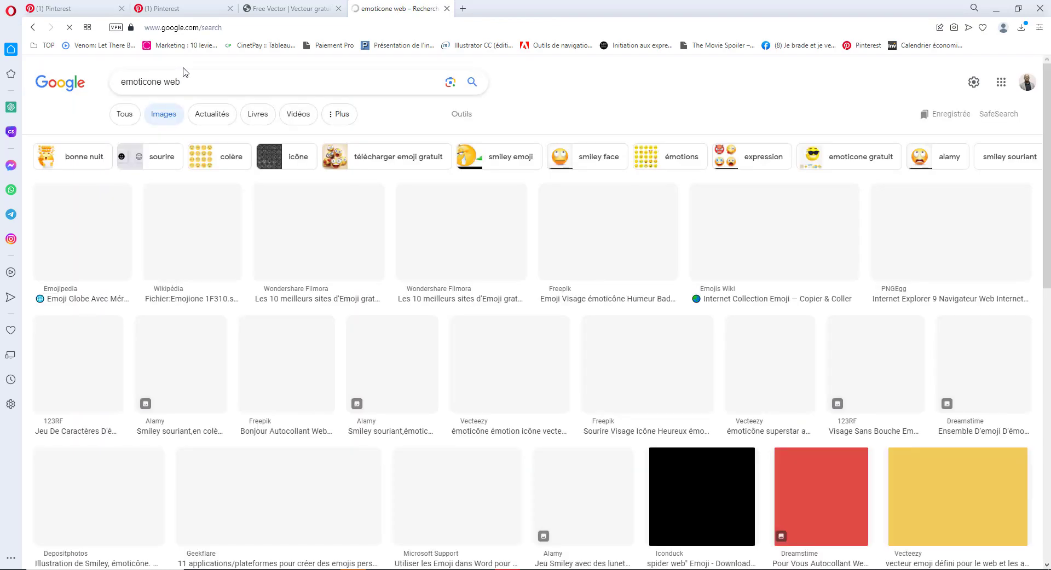
scroll(587, 318, down, 8)
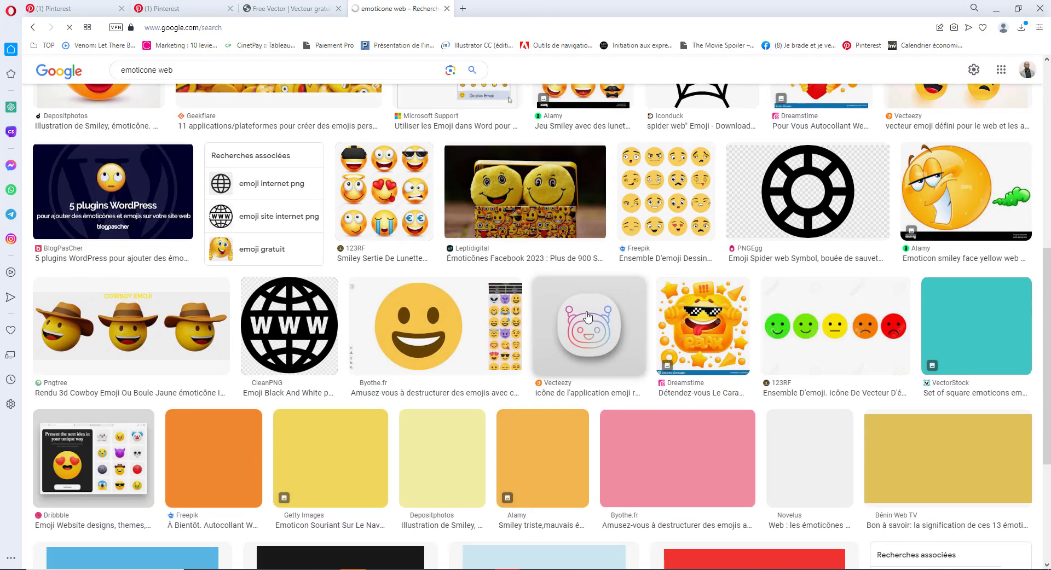
scroll(491, 316, up, 3)
scroll(384, 317, down, 3)
- Preview the black WWW and PNGWing globe images in the results
click(270, 321)
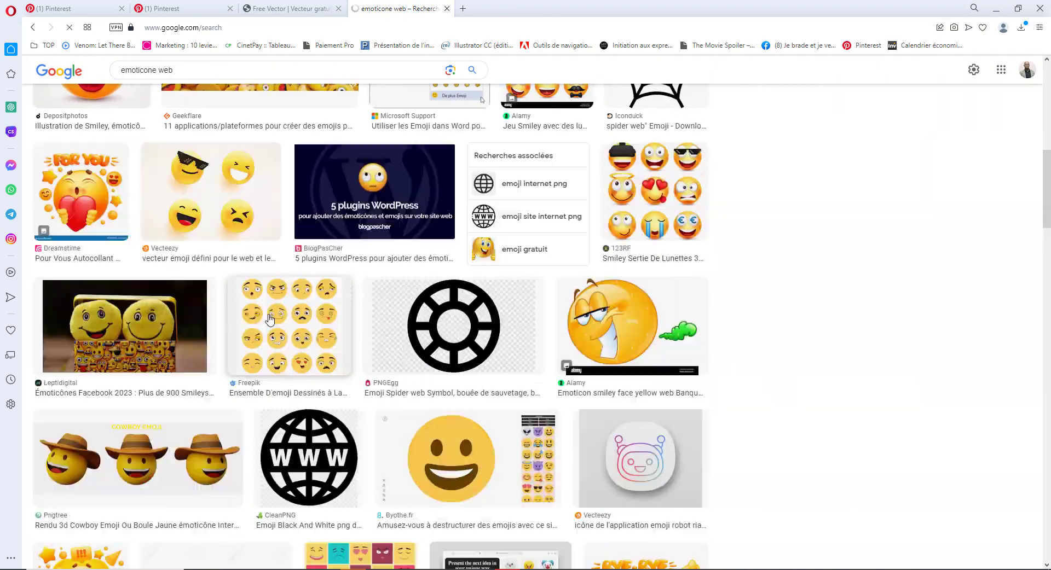
scroll(791, 274, down, 5)
click(790, 274)
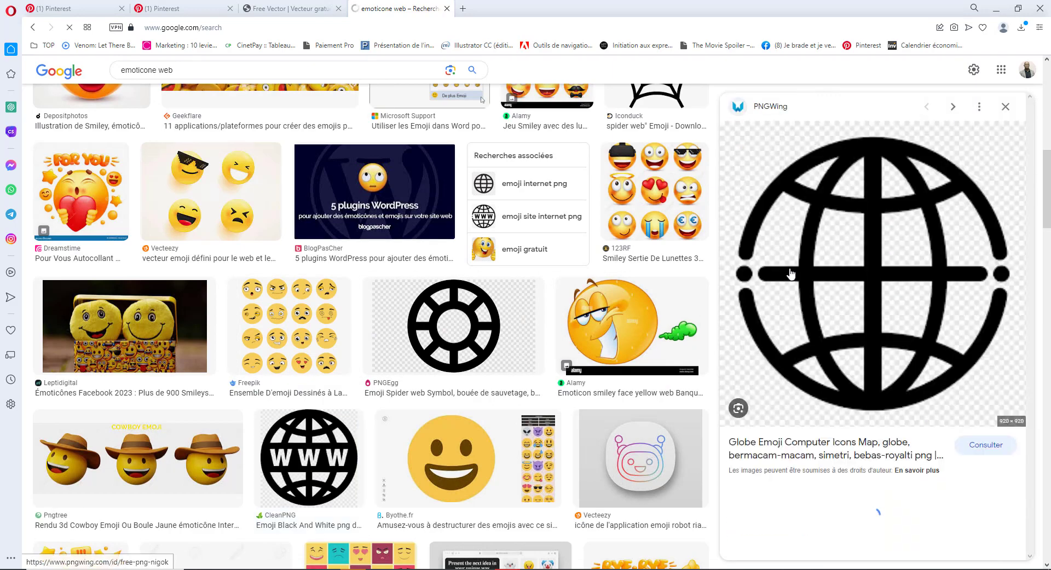
scroll(791, 274, down, 10)
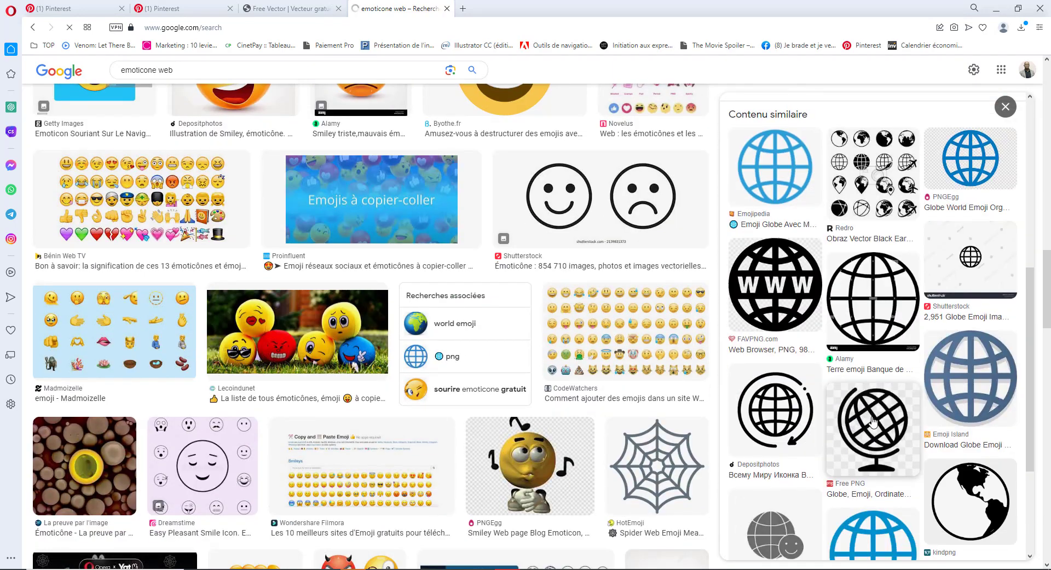
click(788, 307)
scroll(930, 383, down, 5)
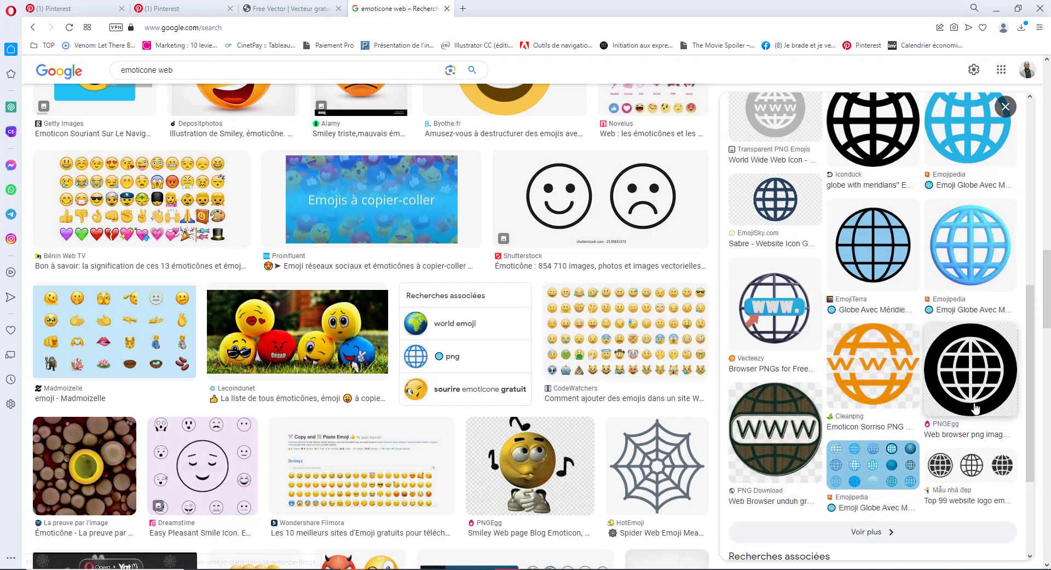
scroll(875, 383, down, 3)
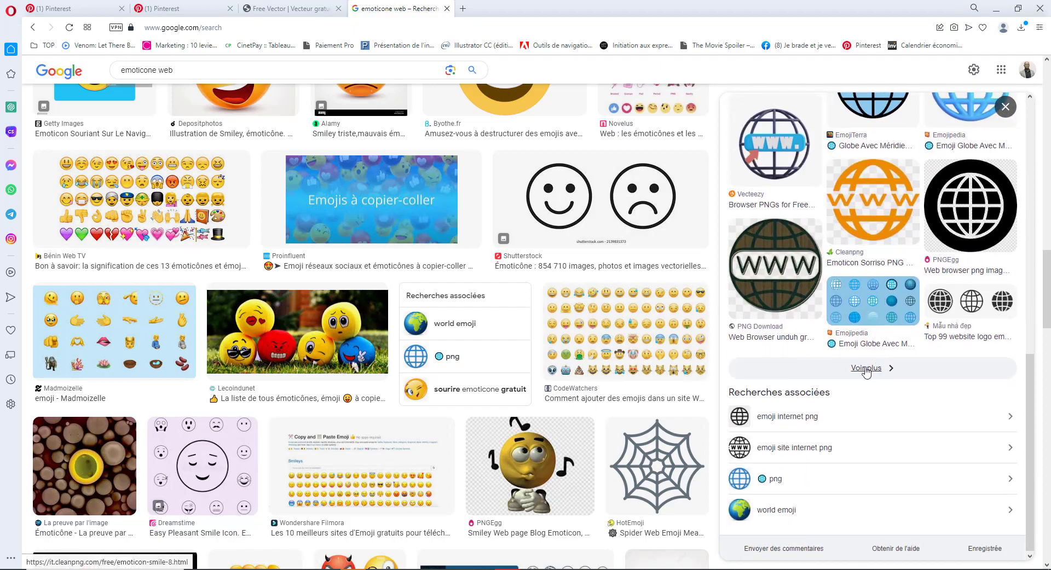
scroll(411, 370, down, 13)
scroll(394, 369, up, 20)
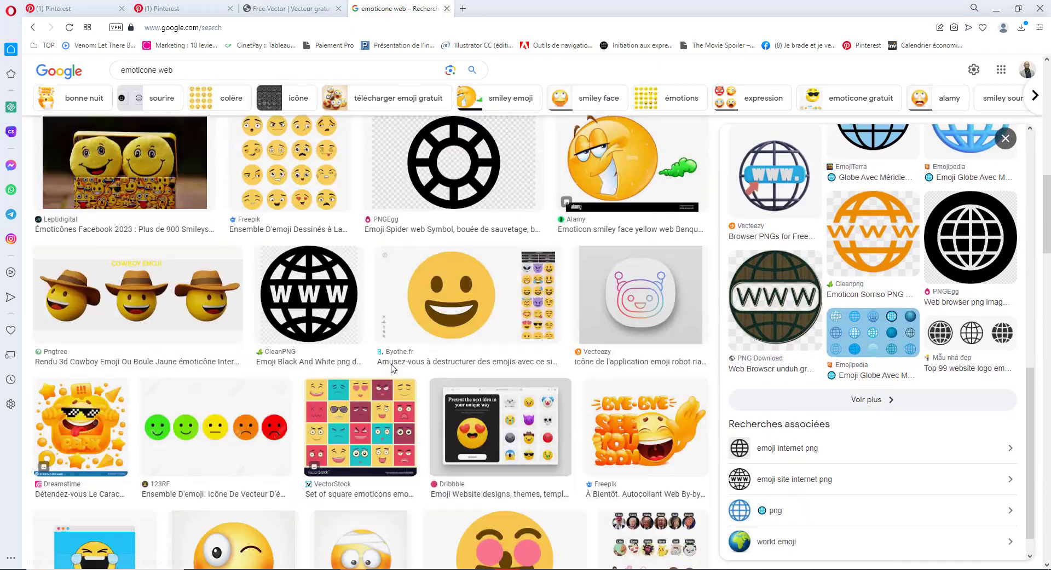
scroll(392, 369, up, 6)
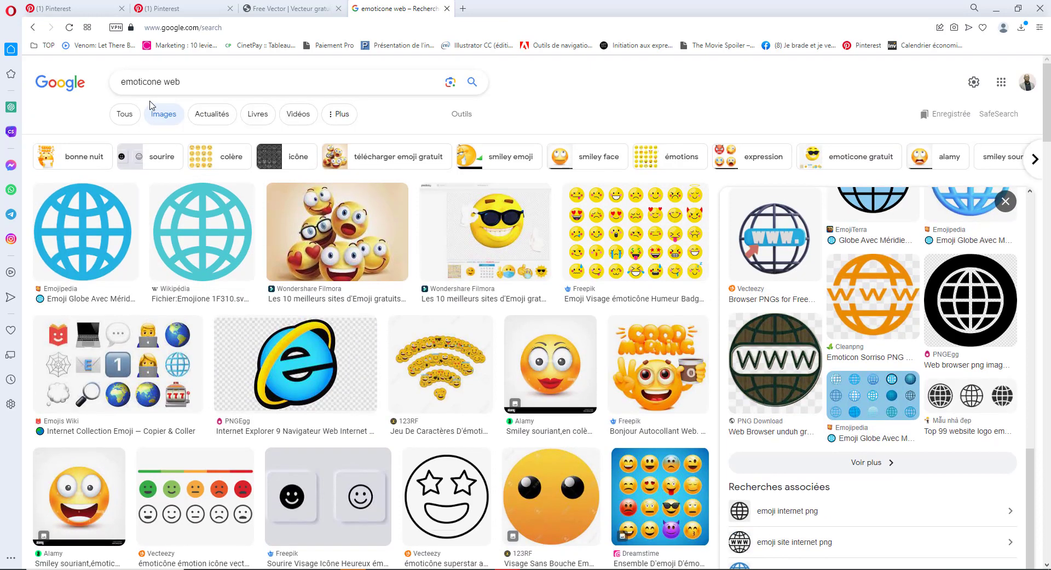
- Search 'icone web' and save the Flaticon globe icon as 1006771.png
double_click(149, 81)
text(icone)
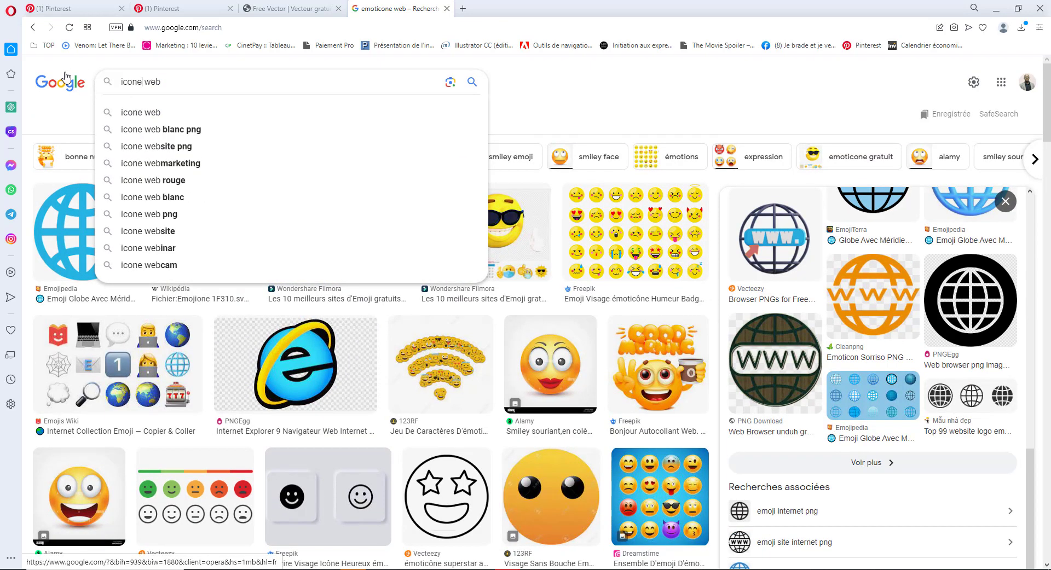
key(Return)
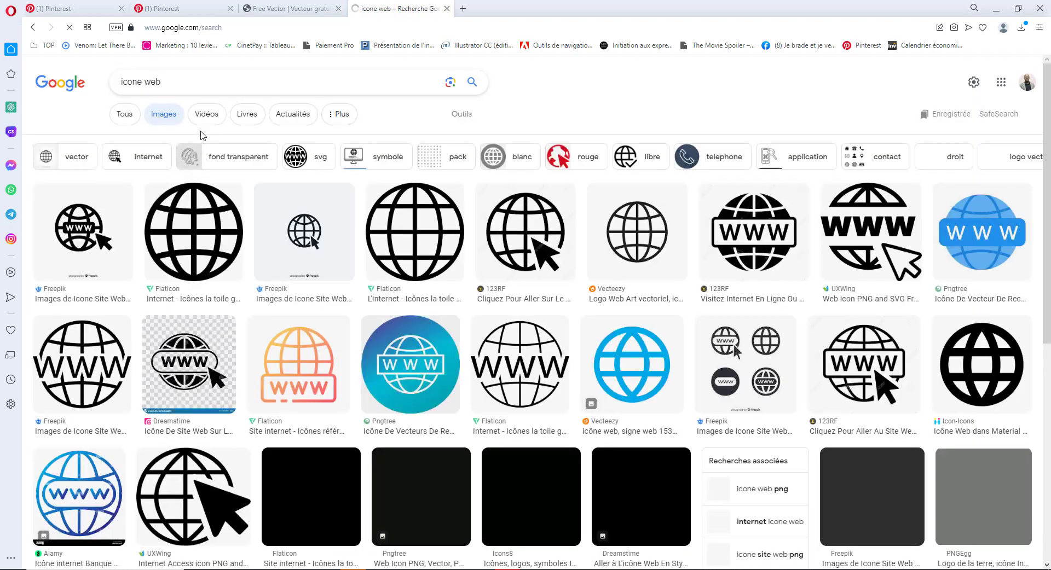
click(193, 233)
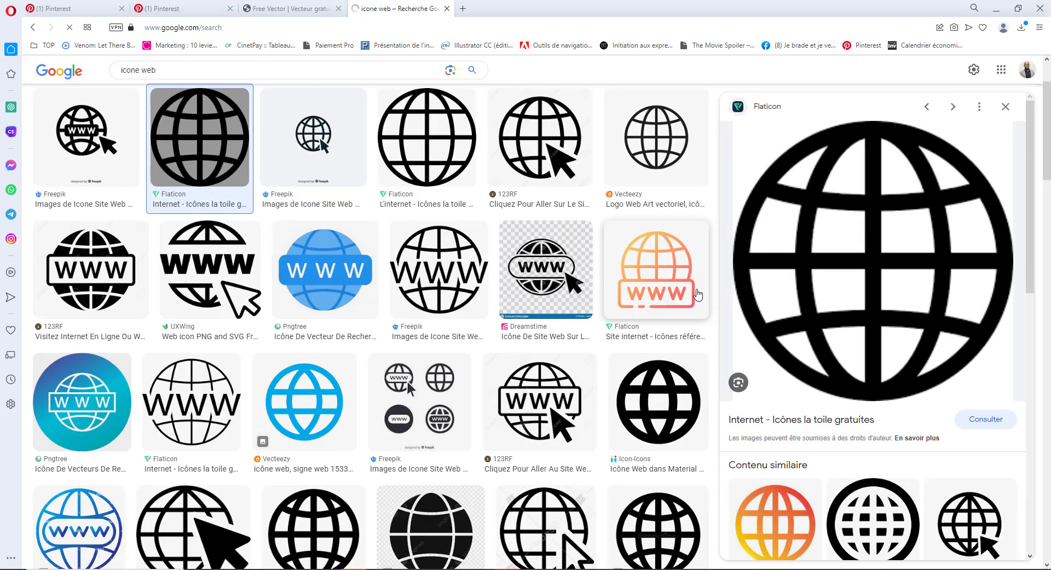
right_click(842, 313)
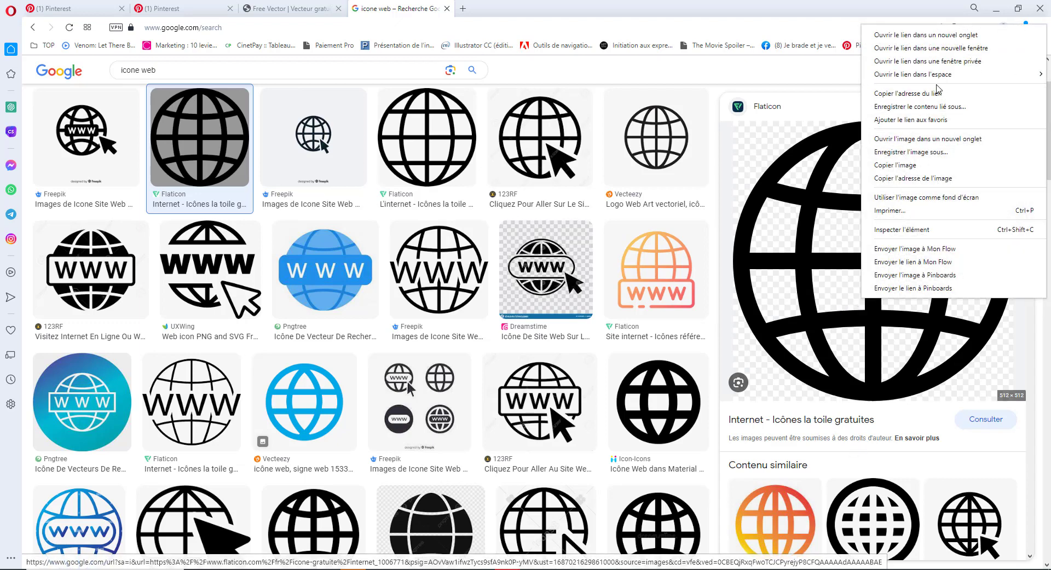
click(939, 154)
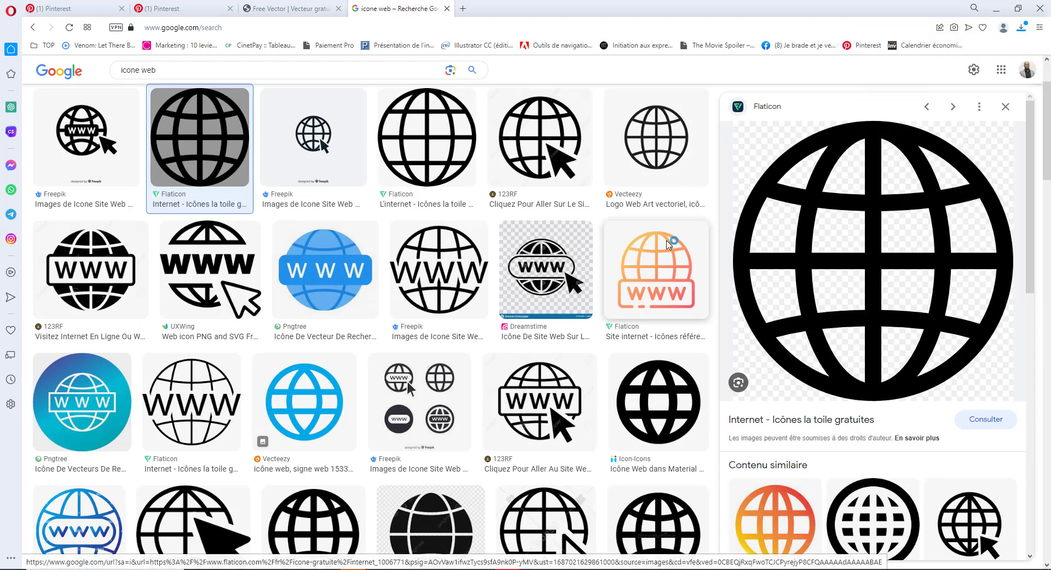
click(431, 279)
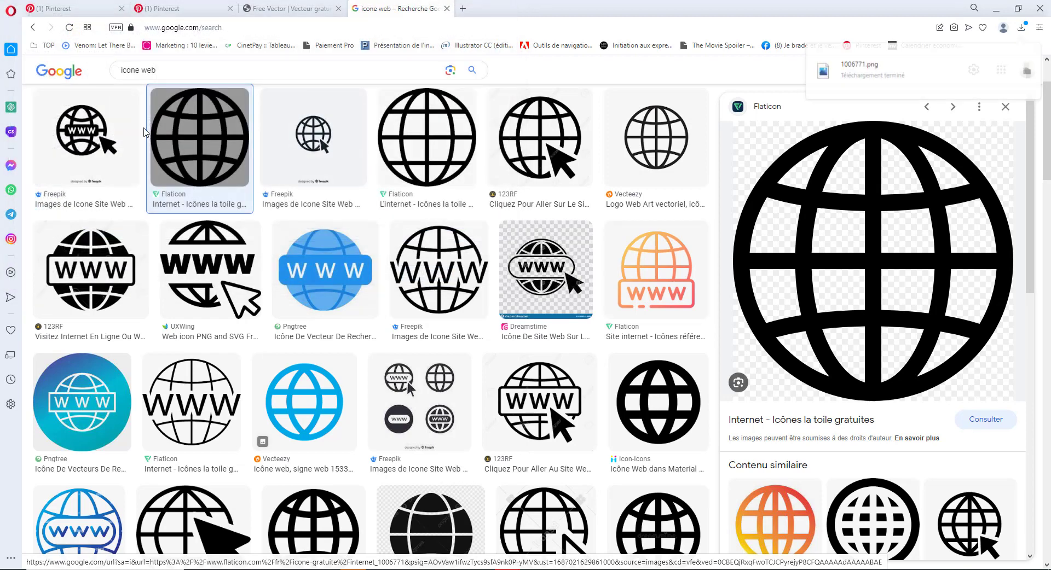
- Search 'icone email', save the Flaticon envelope icon as 542638.png, and return to Photoshop
double_click(154, 70)
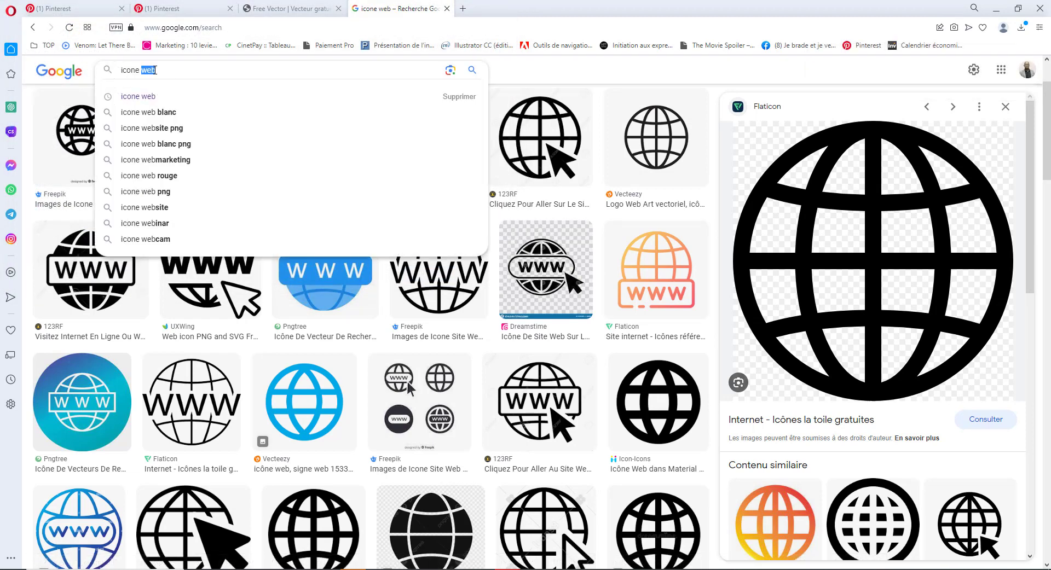
text(email)
key(Return)
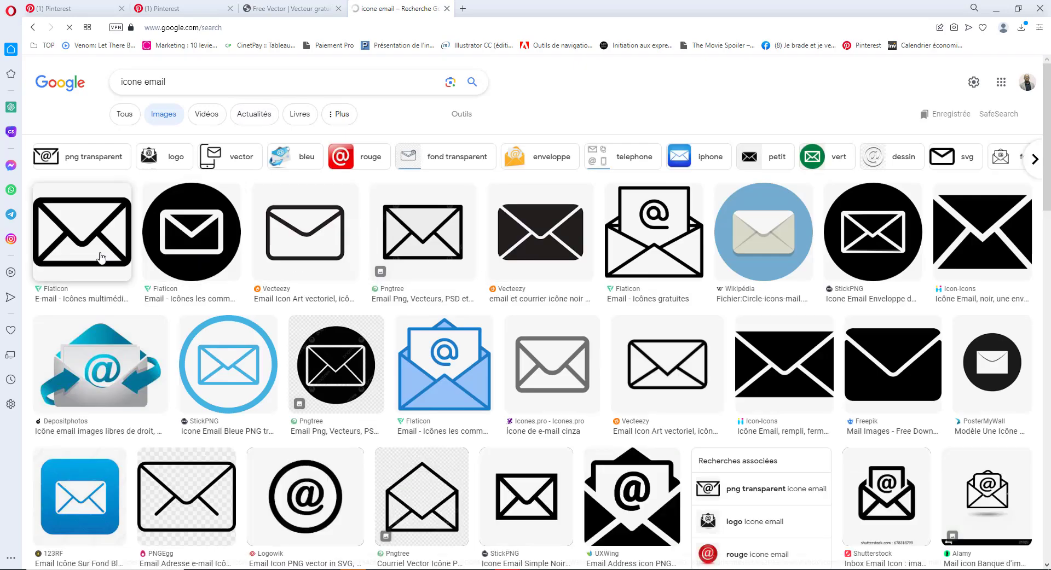
click(101, 258)
right_click(870, 275)
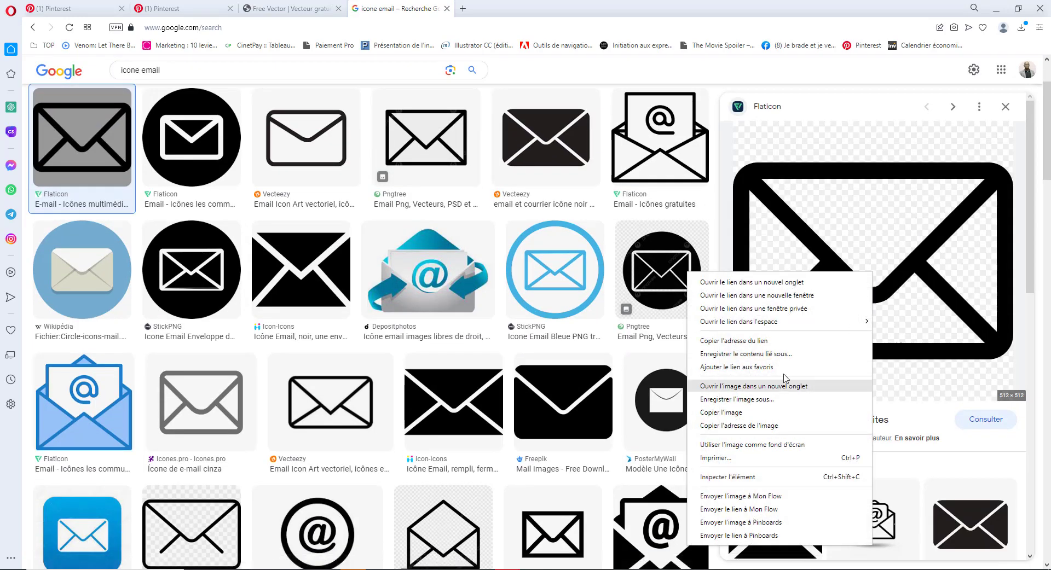
click(783, 402)
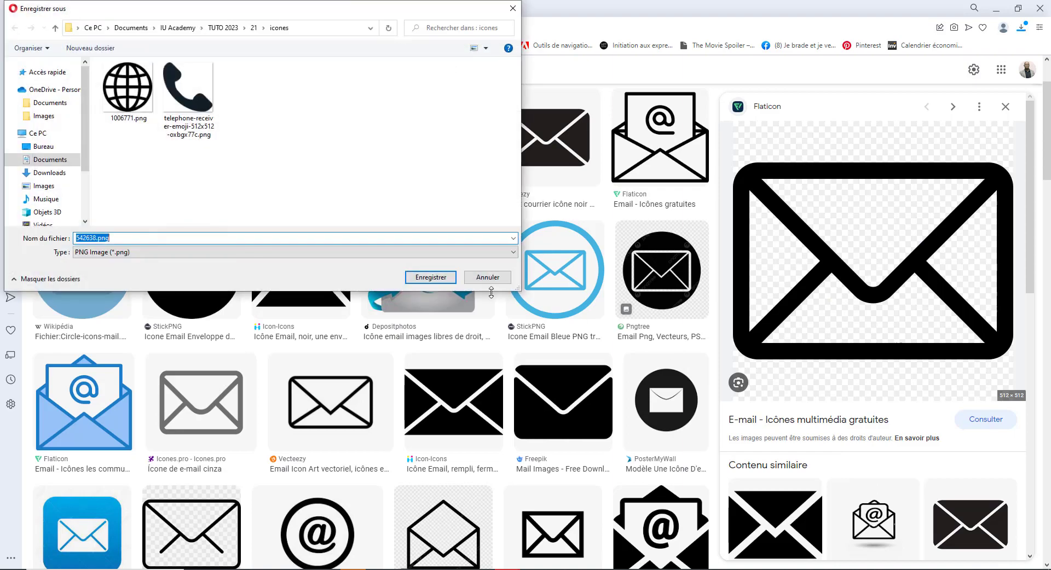
click(431, 283)
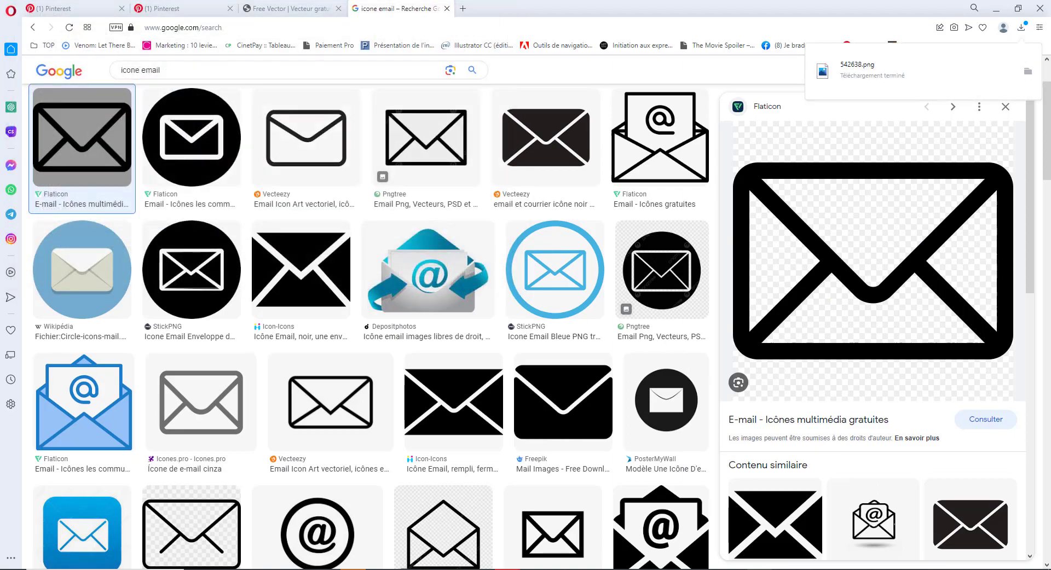
click(757, 569)
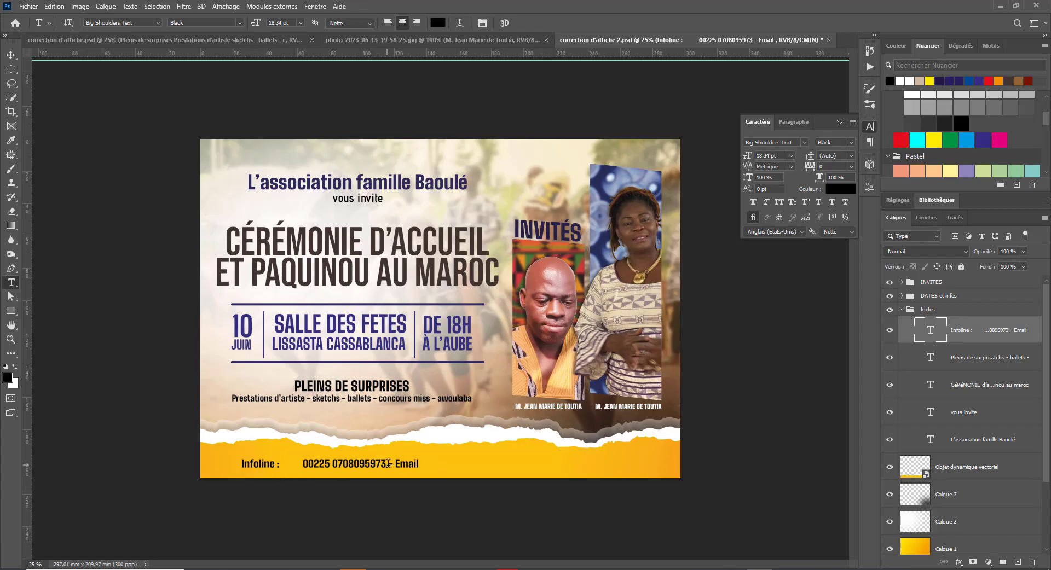
drag(385, 463, 385, 463)
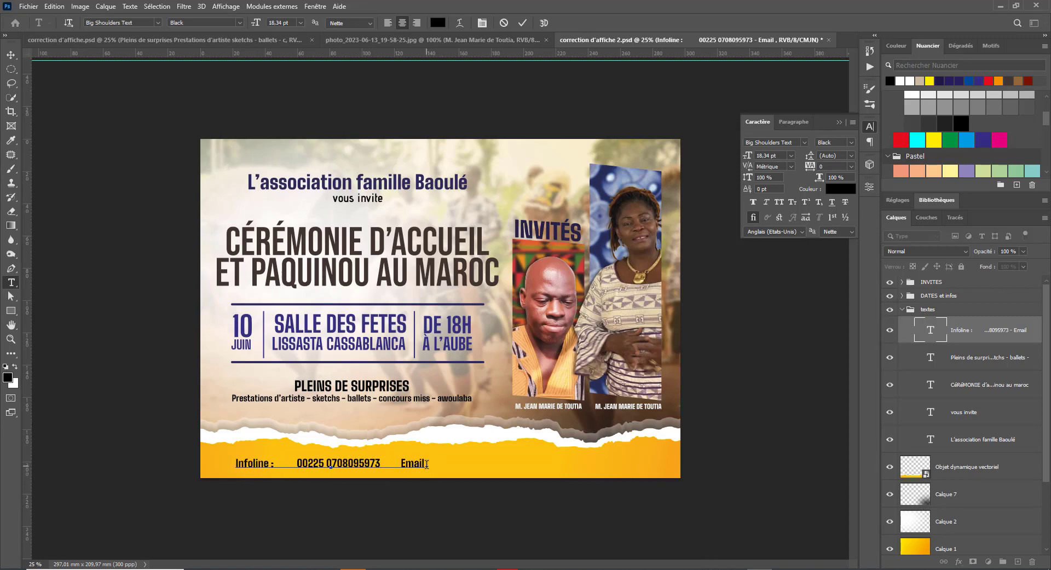
drag(427, 464, 392, 462)
key(BackSpace)
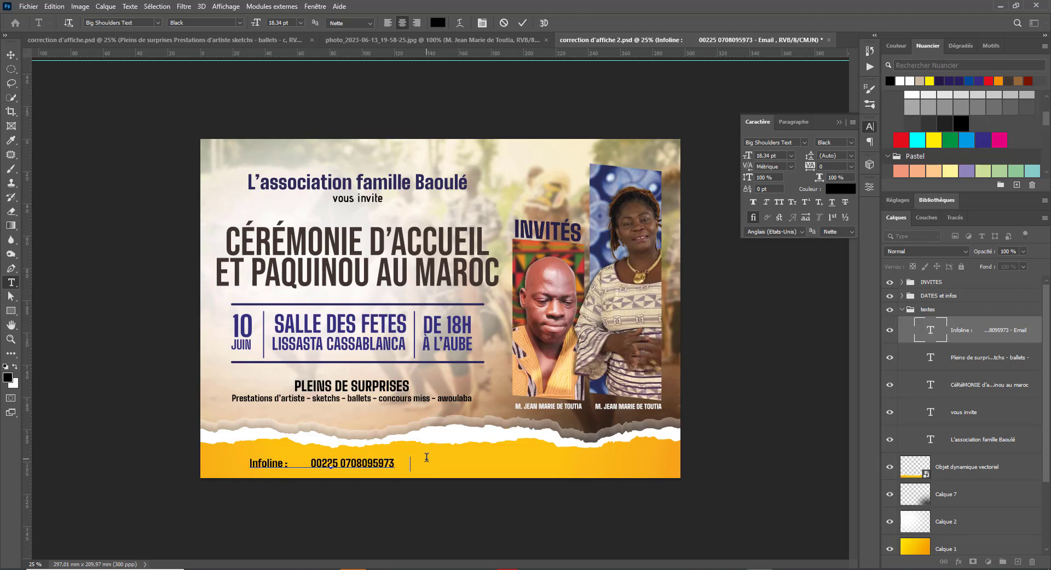
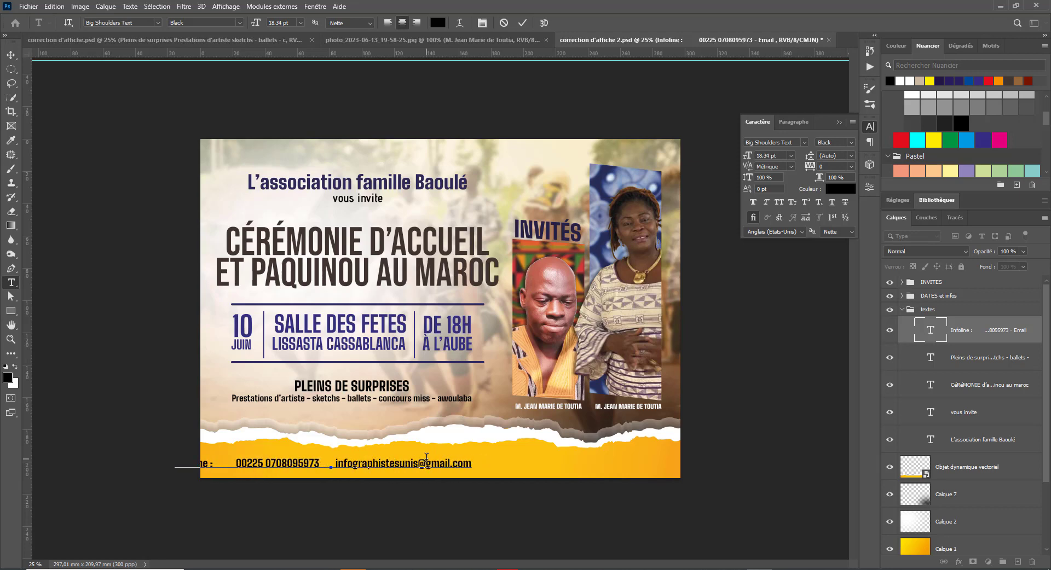
text( www.)
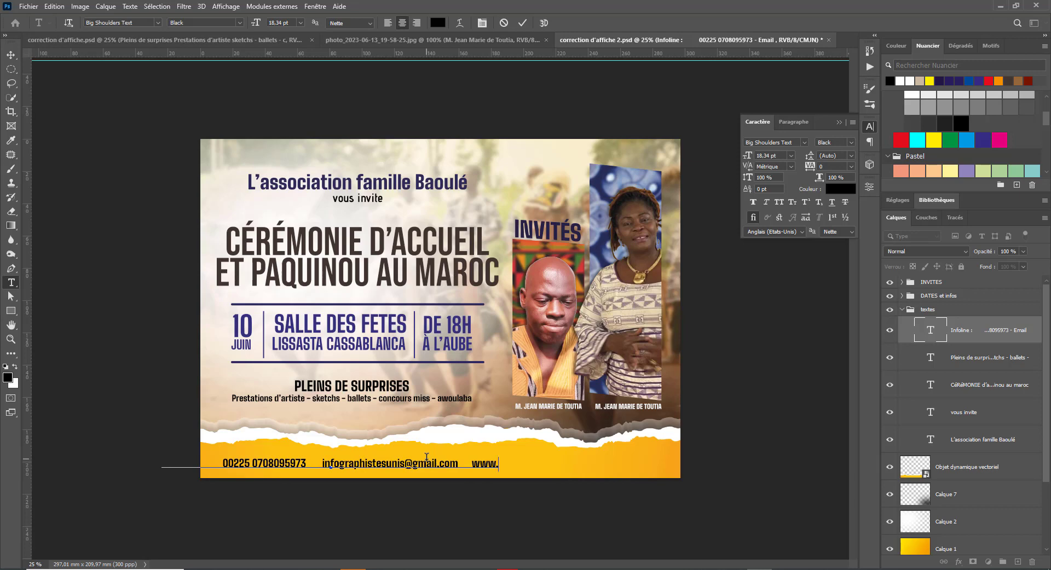
text(a)
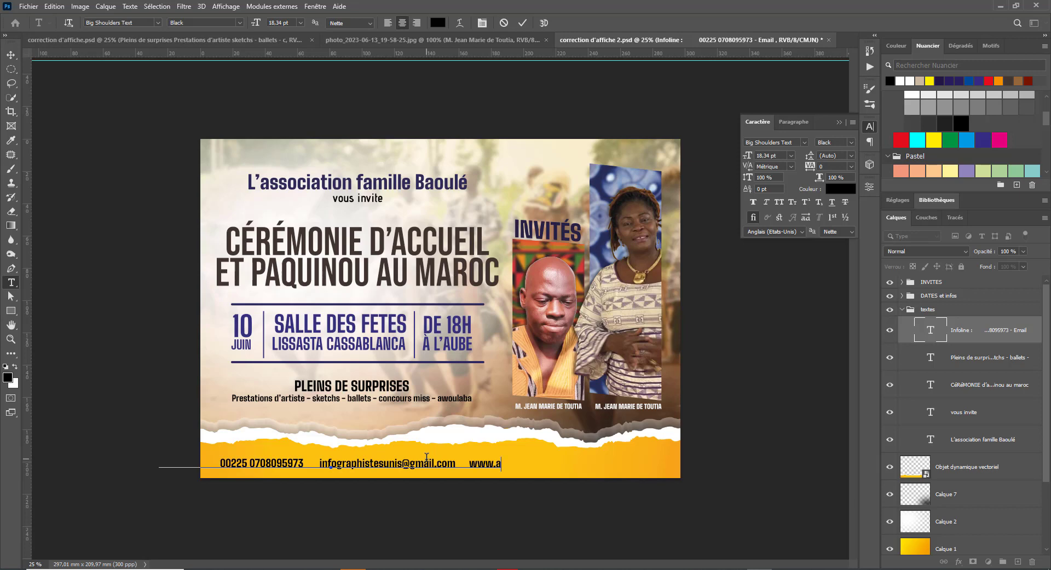
text(fb)
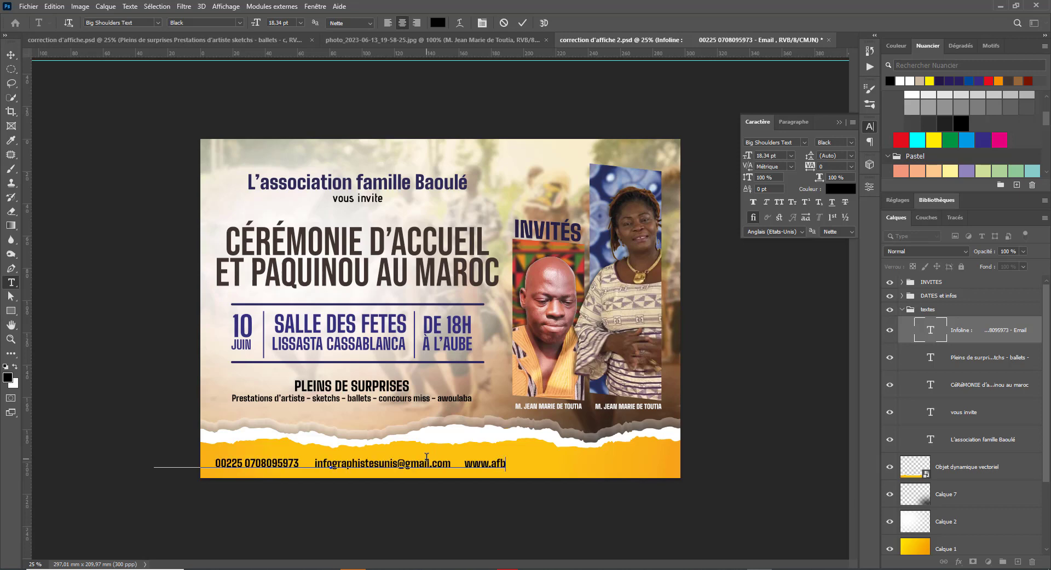
text(.com)
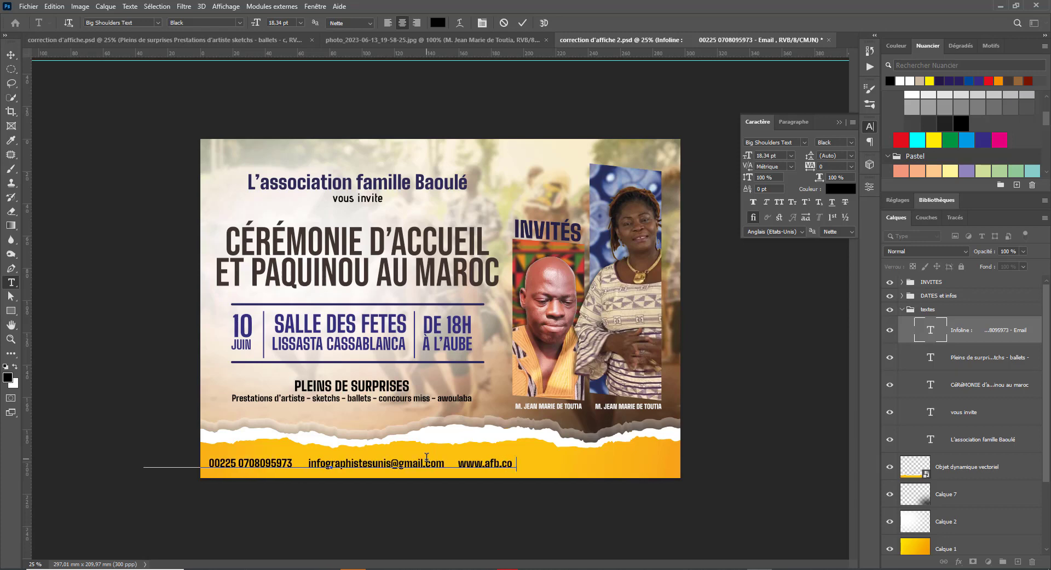
key(ctrl+Return)
click(448, 461)
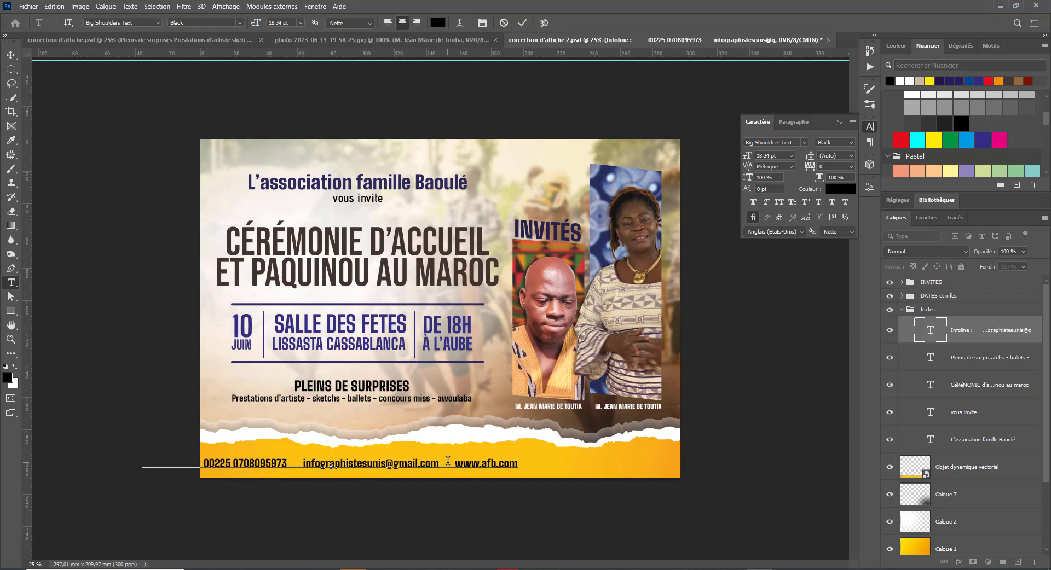
key(ctrl+Return)
key(v)
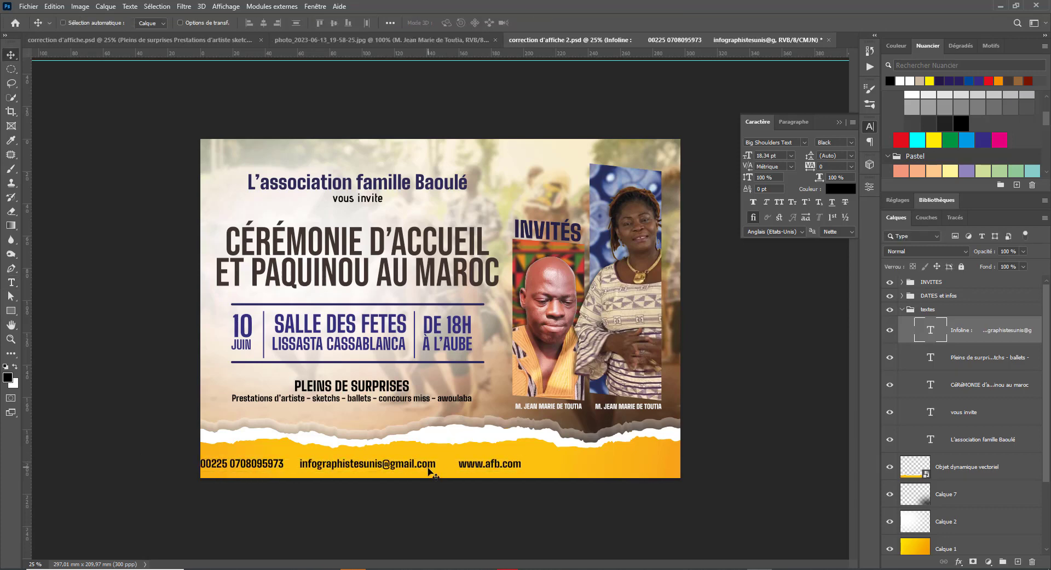
drag(433, 474, 535, 474)
key(shift+Up)
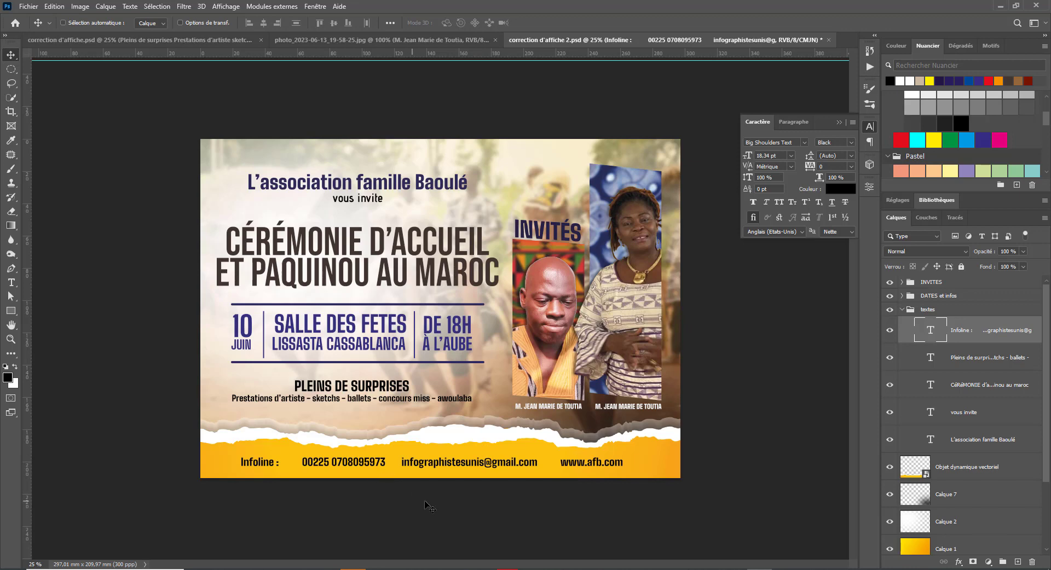
- Place the telephone icon from the icones folder onto the poster
click(298, 568)
click(707, 143)
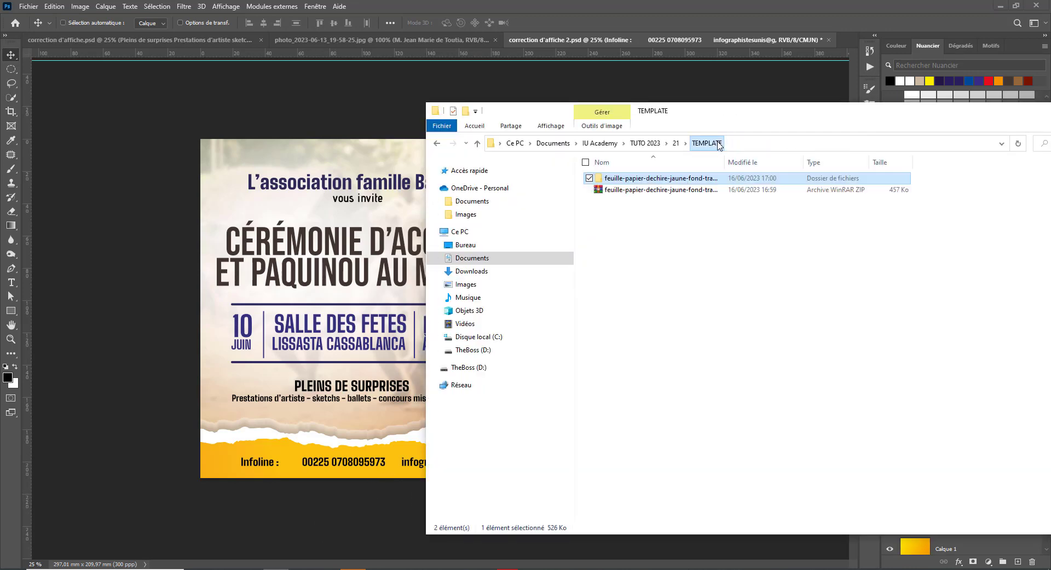
click(673, 143)
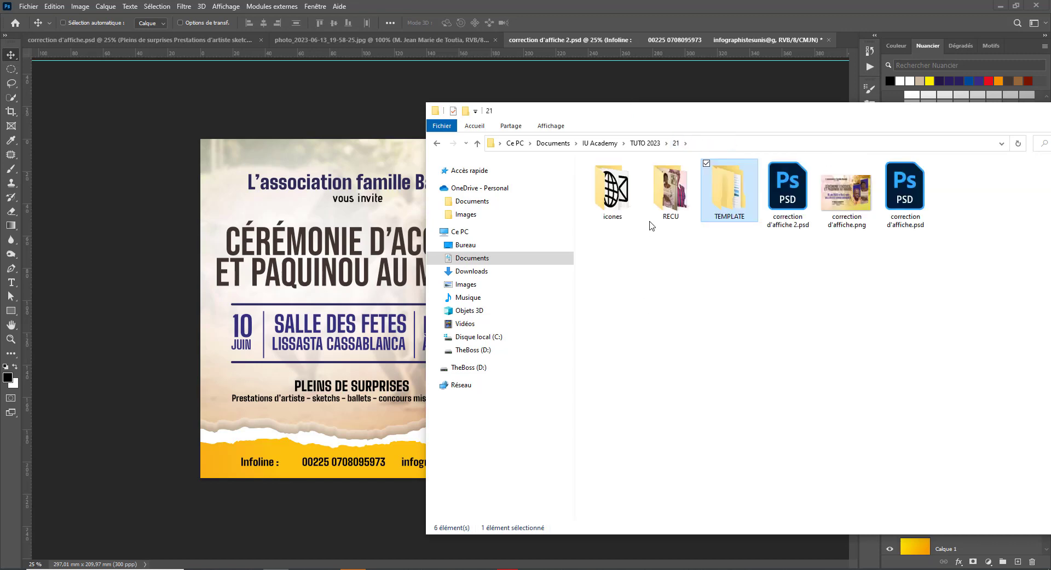
double_click(609, 192)
click(717, 205)
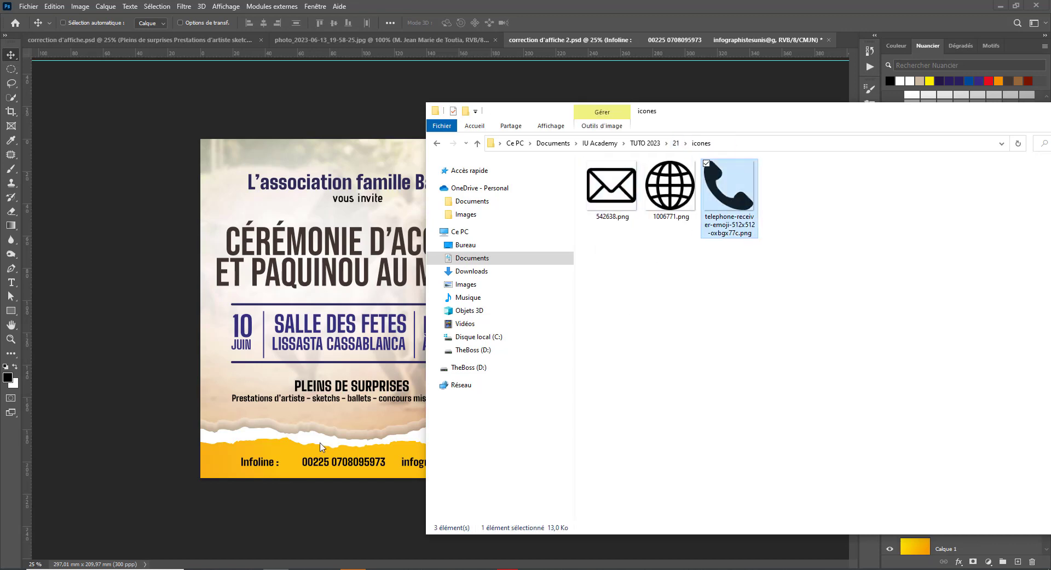
drag(321, 447, 287, 457)
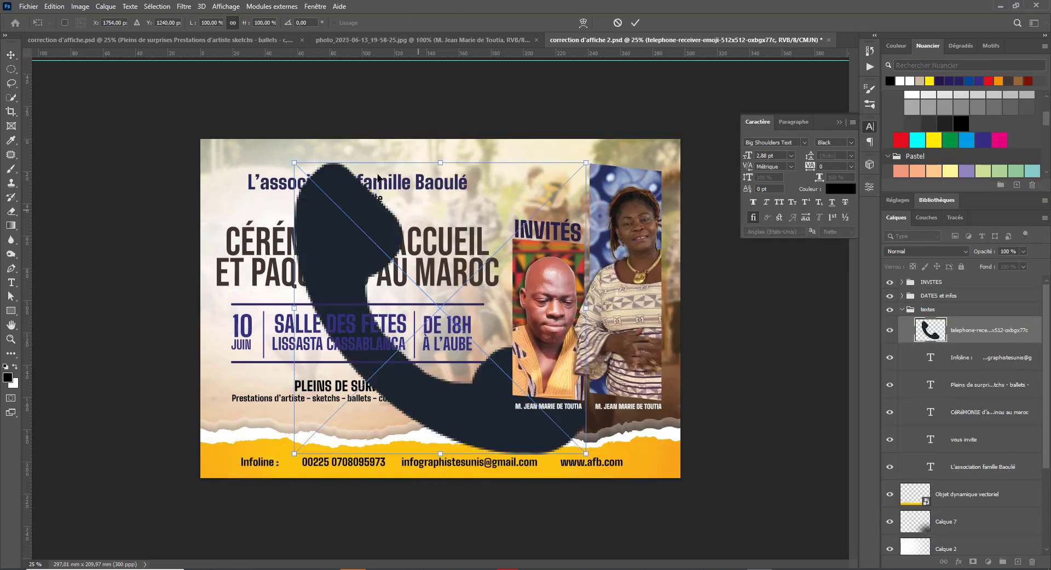
- Shrink the telephone icon and position it just before the phone number
drag(291, 163, 605, 400)
key(Return)
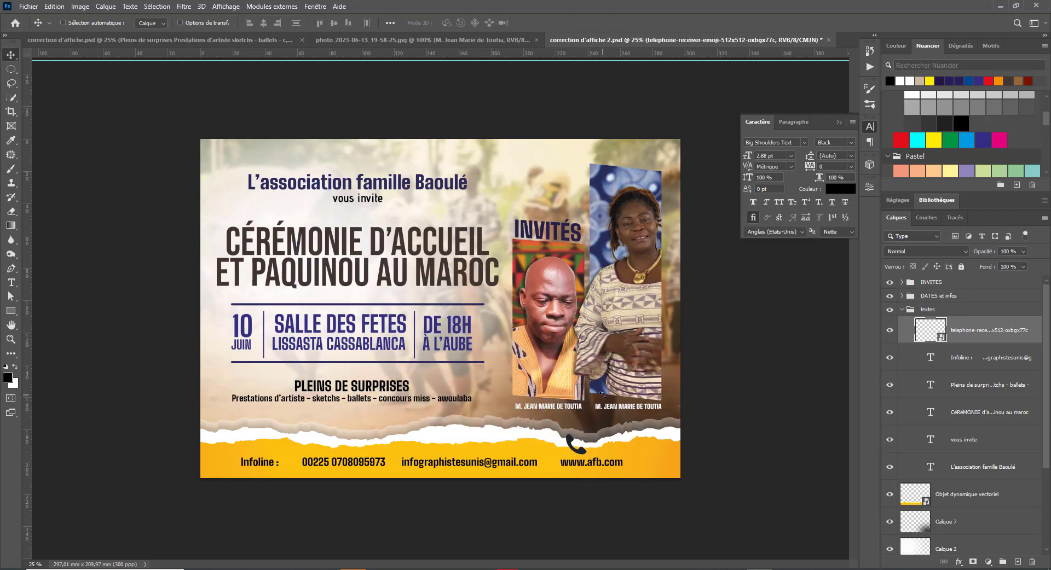
drag(573, 453, 290, 460)
key(ctrl+t)
key(Return)
- Group the telephone icon with the Infoline text layer as Infolines
shift+click(993, 361)
click(887, 331)
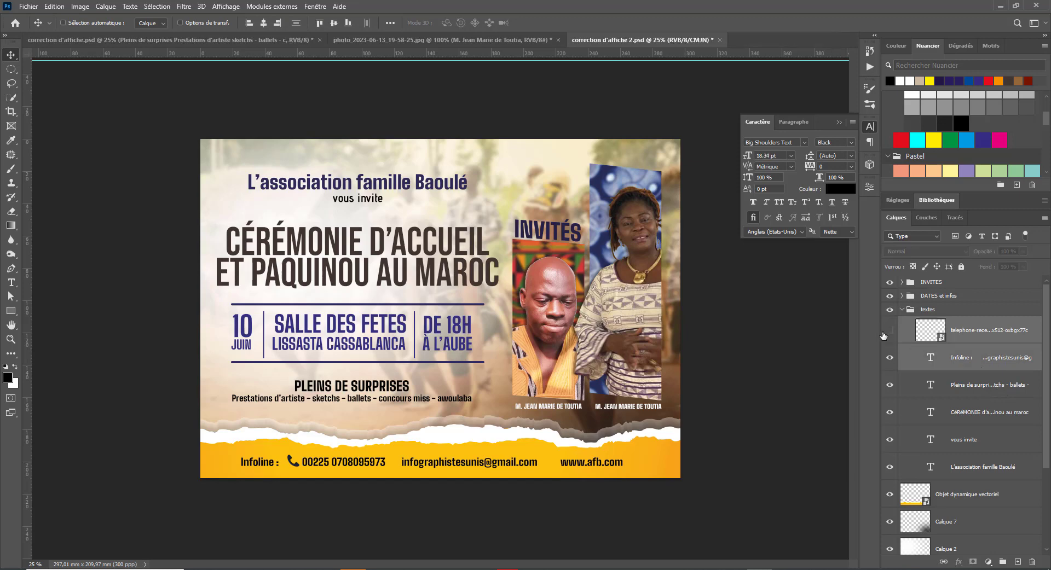
click(889, 359)
click(889, 359)
click(890, 331)
click(1004, 563)
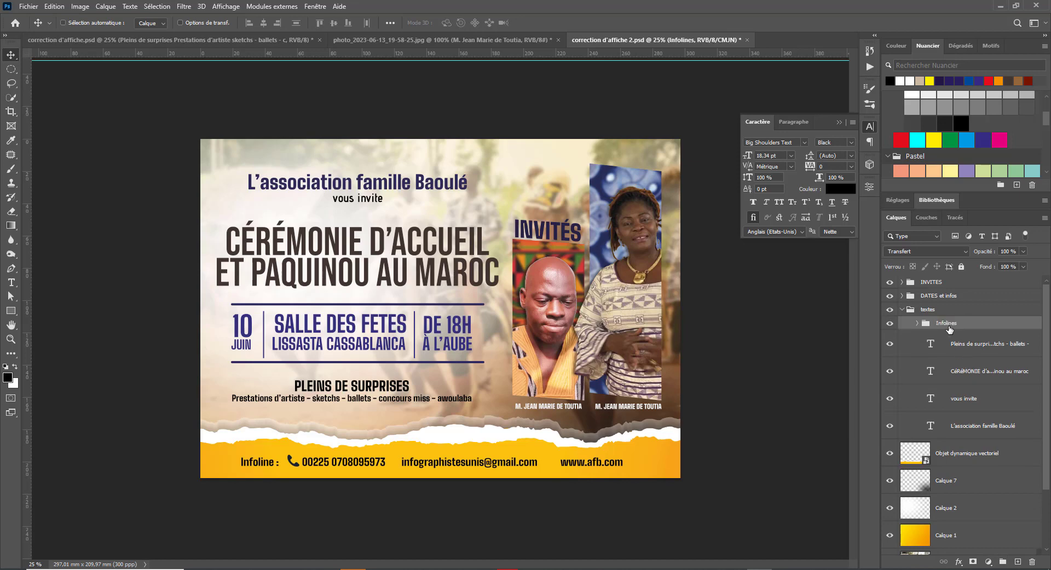
- Expand the Infolines group and shrink the telephone icon slightly
click(917, 323)
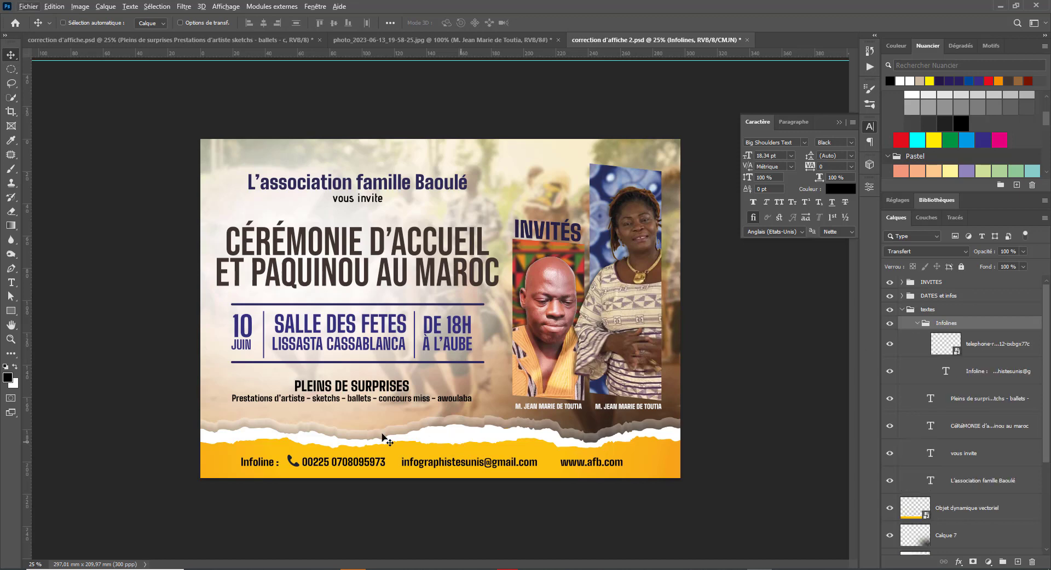
click(943, 352)
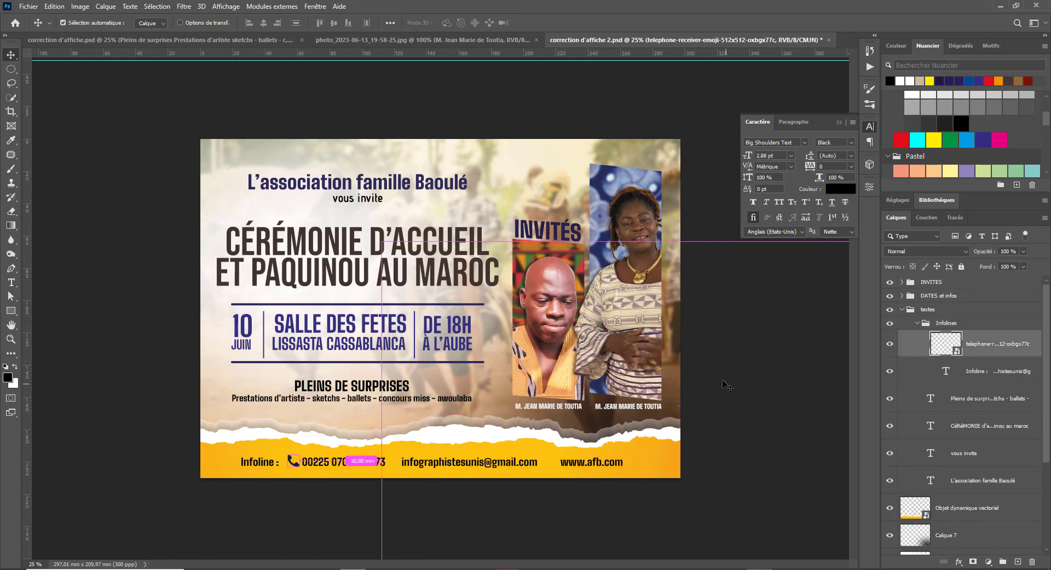
key(ctrl+t)
drag(285, 454, 289, 456)
key(Return)
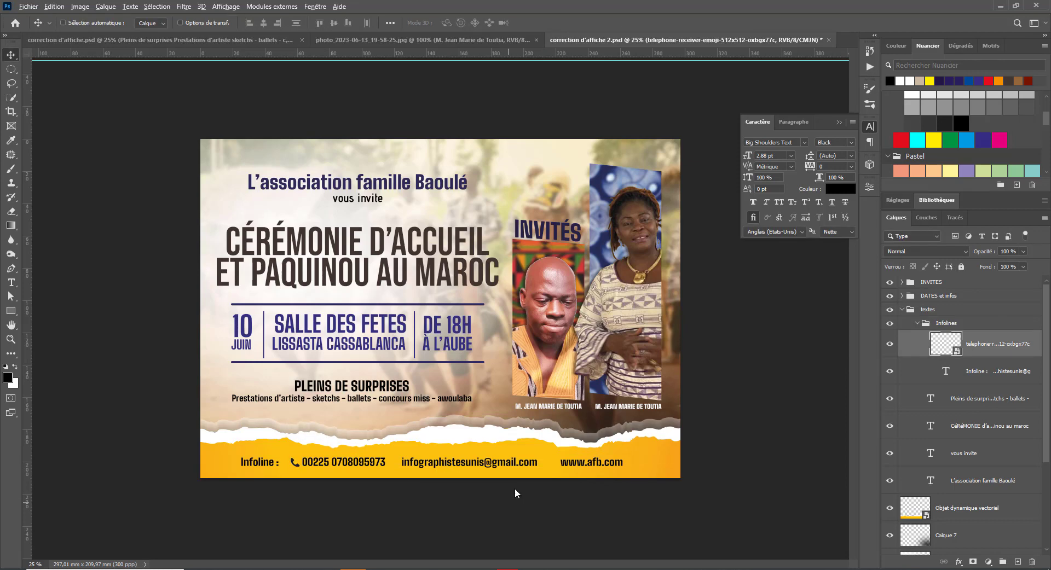
- Place the globe icon from the icones folder onto the poster and shrink it tiny
key(alt+Tab)
drag(674, 189, 303, 438)
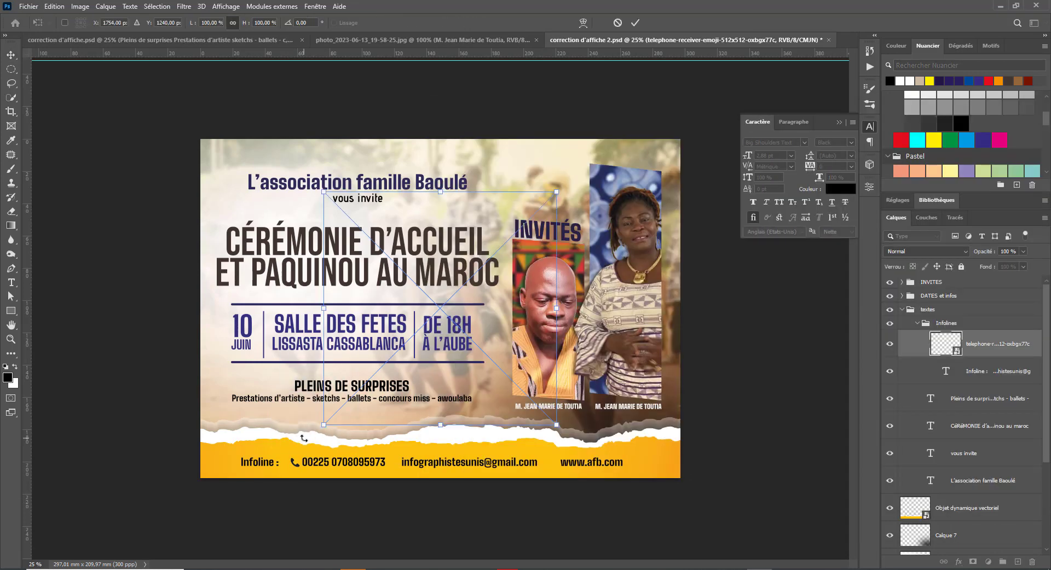
drag(326, 191, 560, 466)
key(Return)
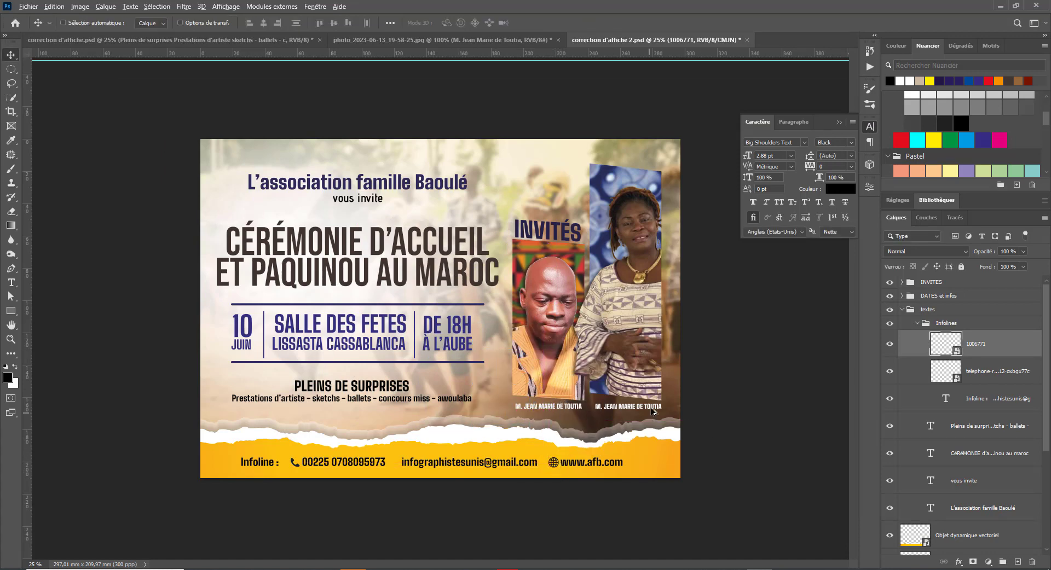
- Place the envelope icon, shrink it to about 14%, then smaller beside the email
key(alt+Tab)
click(612, 189)
double_click(612, 189)
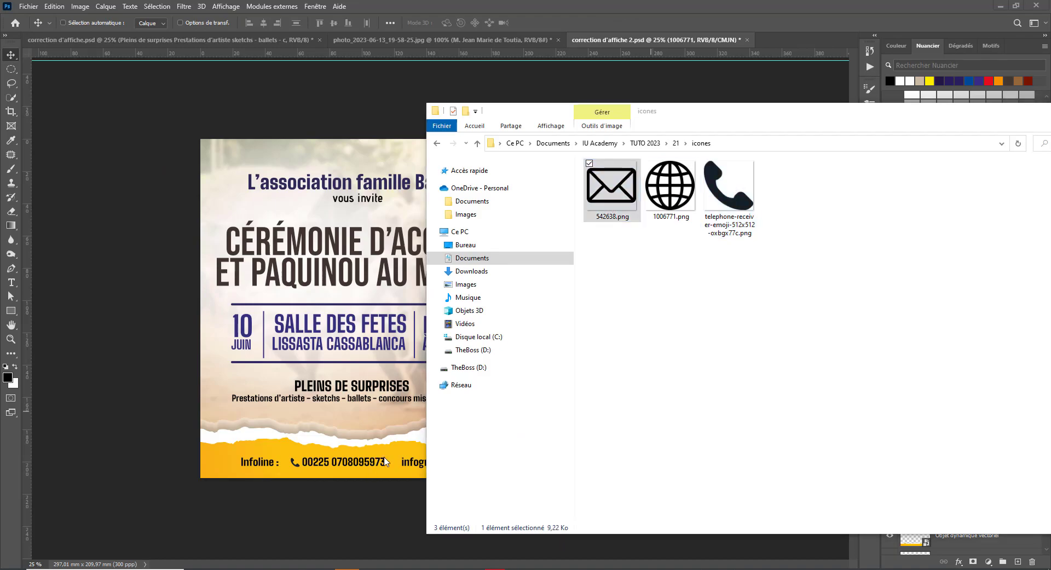
click(1038, 9)
drag(670, 186, 377, 416)
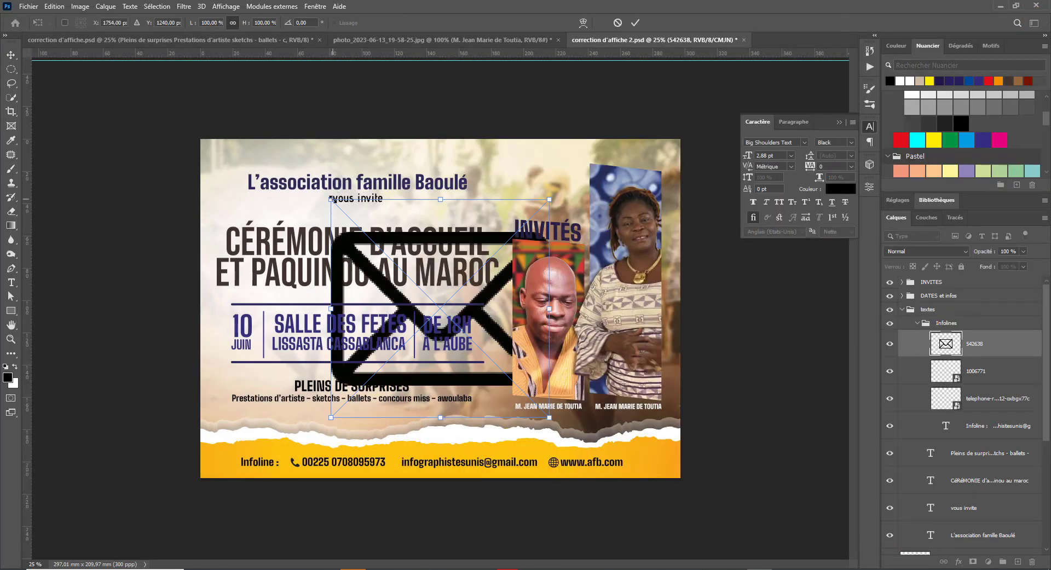
drag(331, 200, 399, 464)
key(Return)
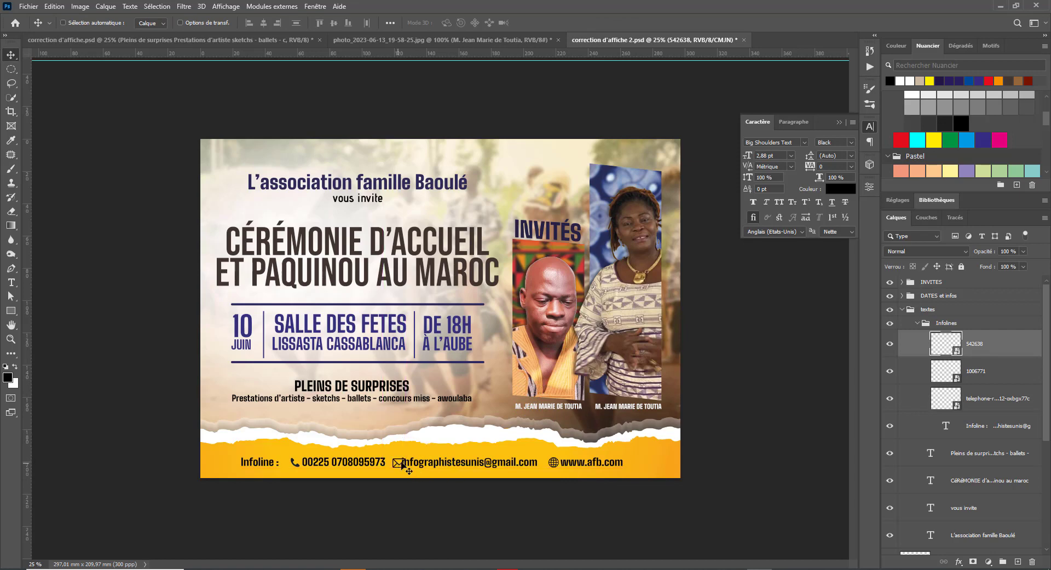
key(ctrl+t)
drag(404, 470, 403, 468)
key(Return)
- Edit the Infoline footer text to widen its gaps
key(t)
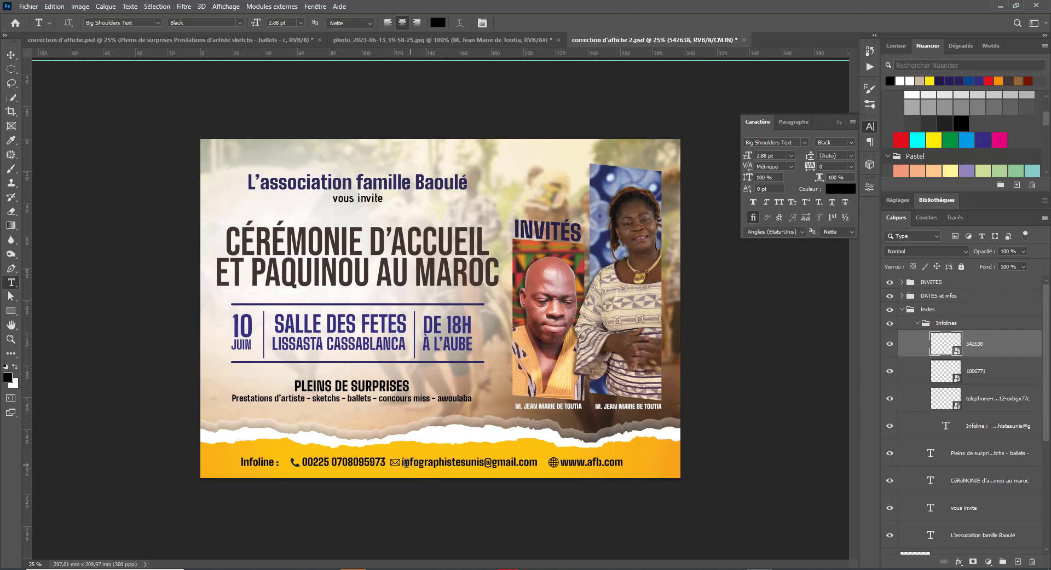
click(402, 461)
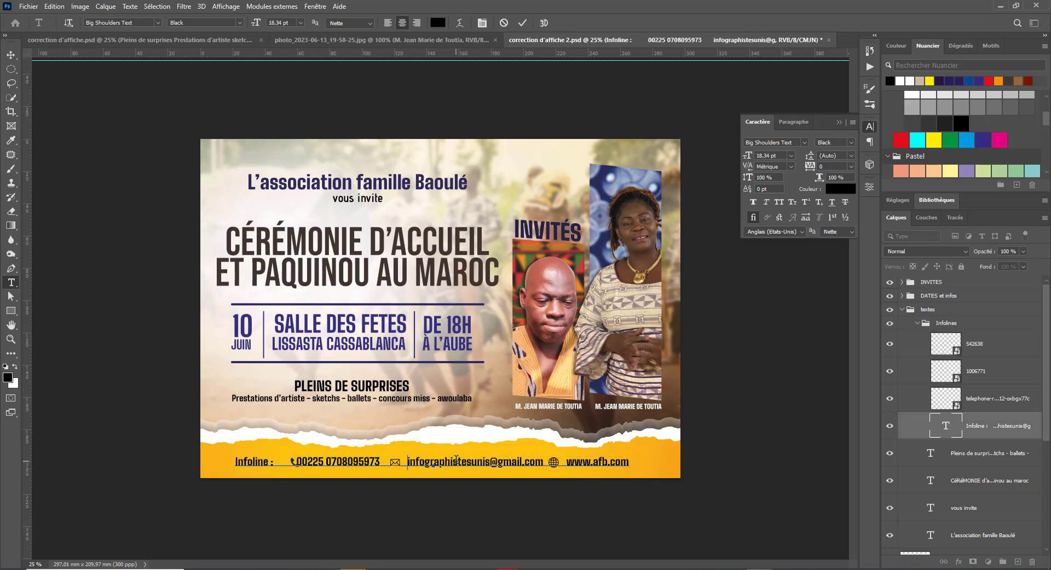
key(ctrl+Return)
- Zoom in on the footer and move the Objet dynamique vectoriel shape left
key(v)
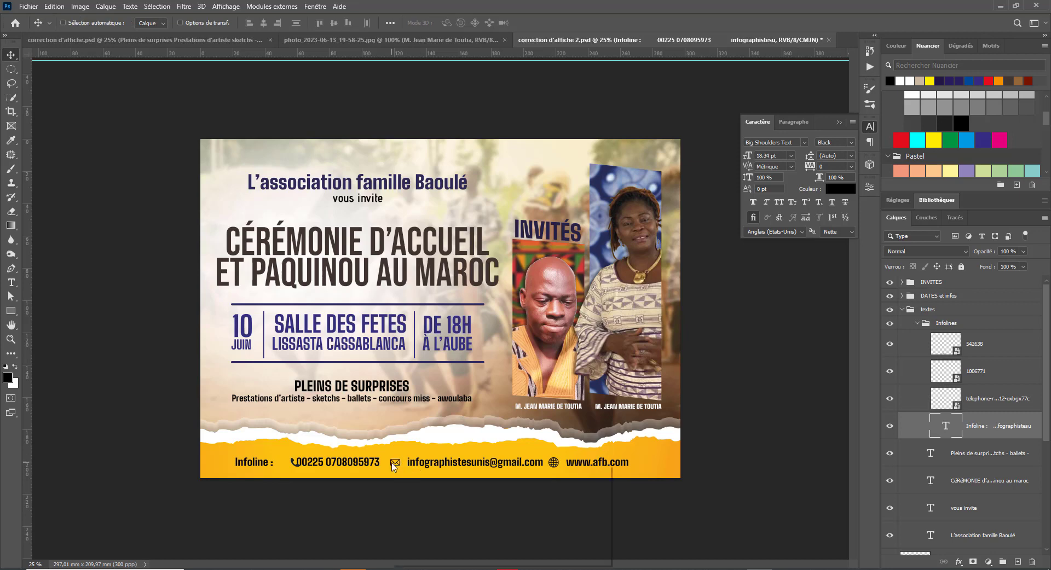
right_click(394, 465)
key(Escape)
right_click(395, 463)
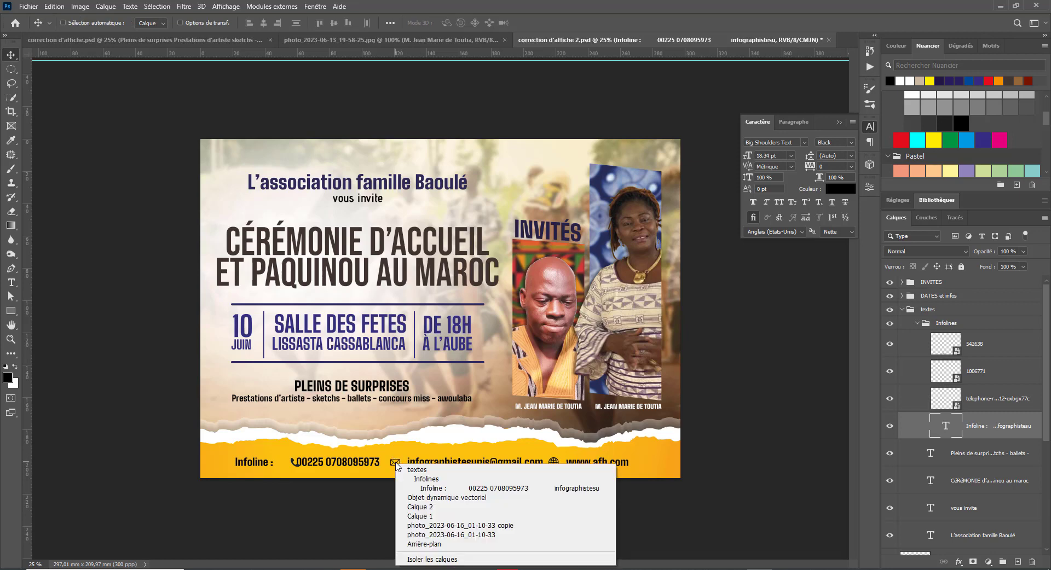
click(394, 459)
drag(397, 445, 474, 482)
drag(403, 421, 370, 300)
right_click(371, 439)
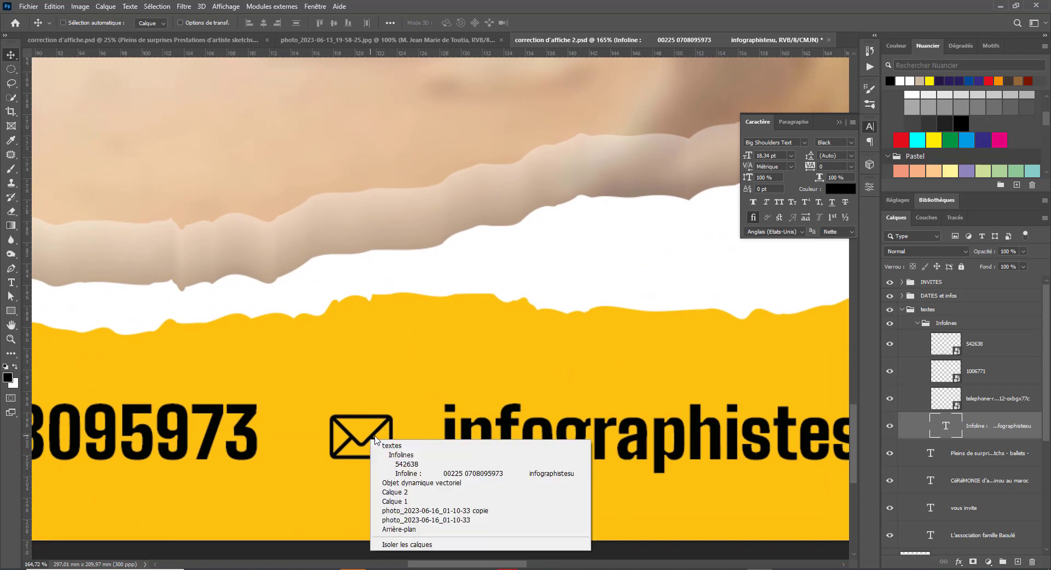
click(403, 456)
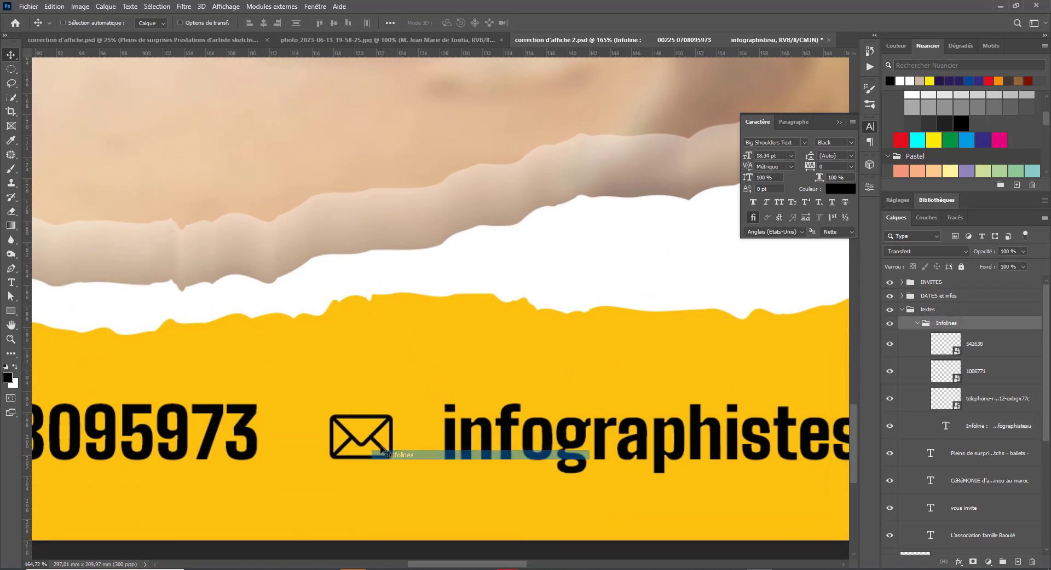
right_click(371, 436)
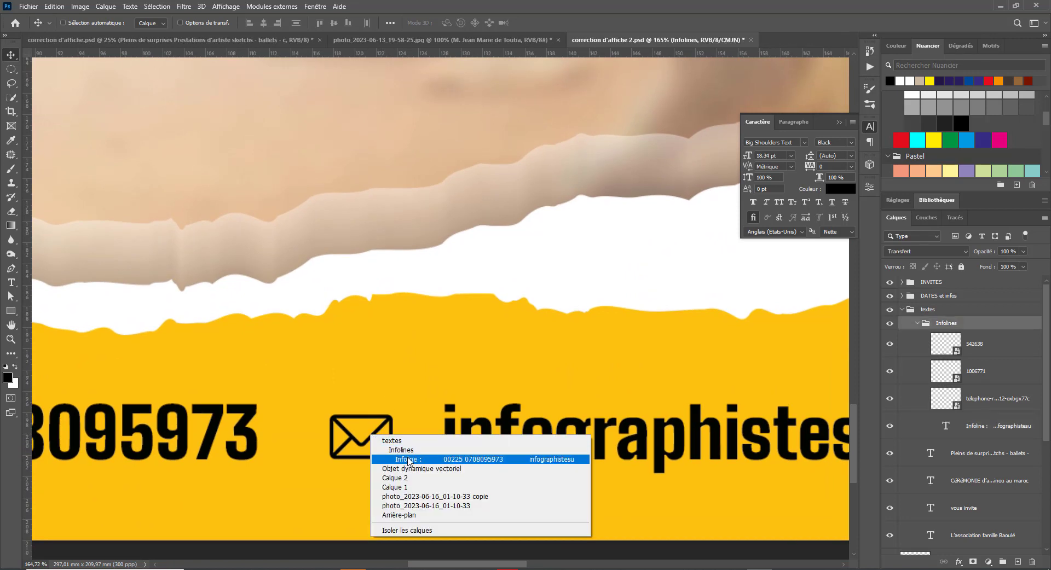
click(403, 468)
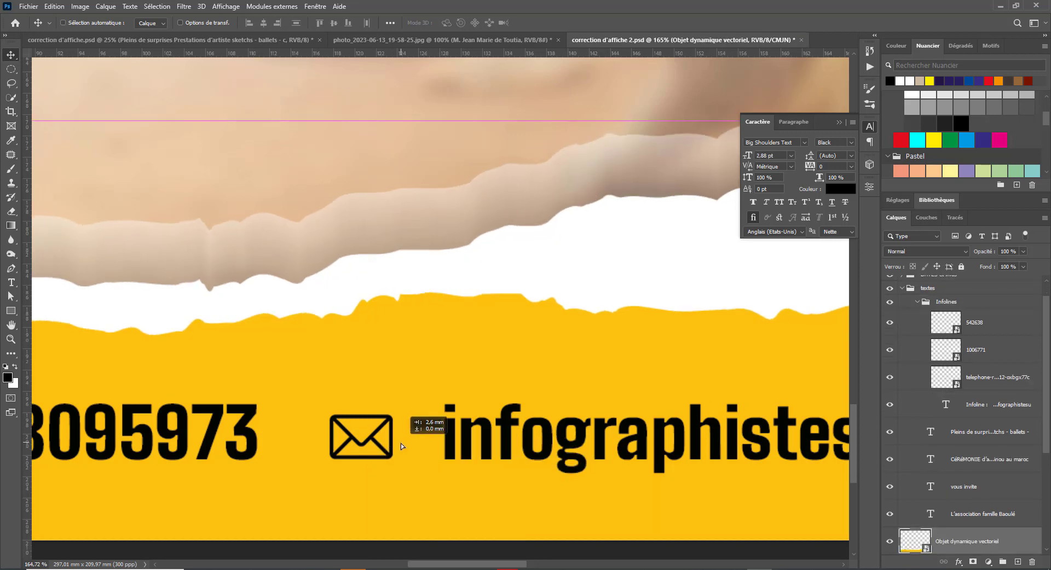
drag(405, 455, 378, 446)
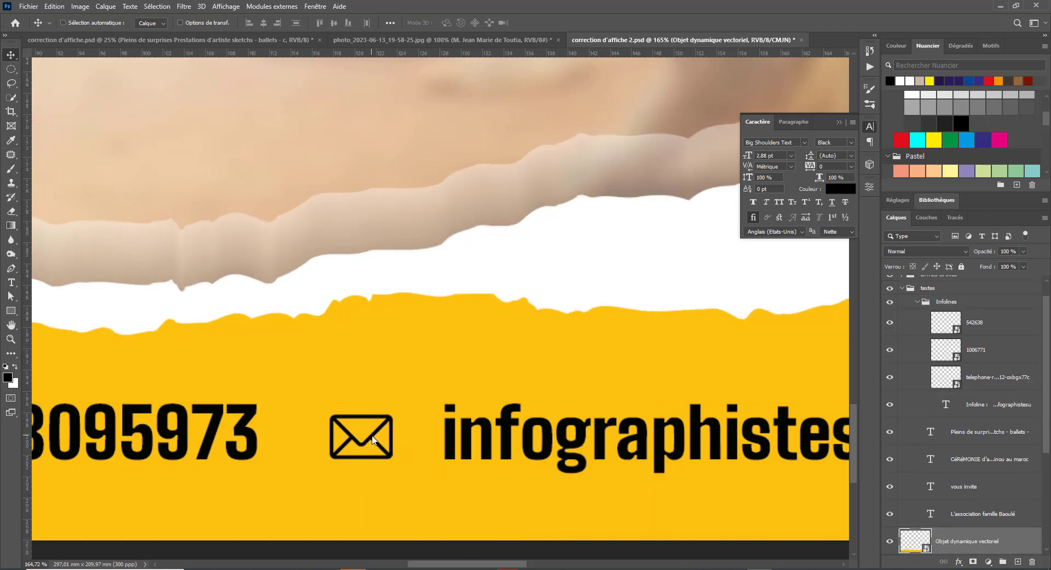
- Move envelope layer 542638 toward the email and enlarge it to about 6.12%
right_click(373, 440)
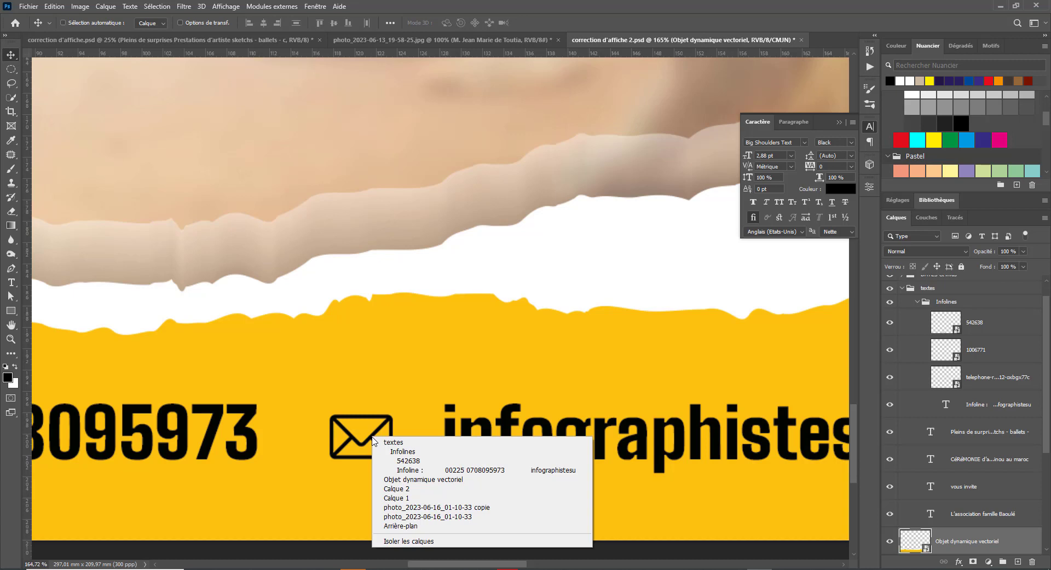
click(408, 461)
drag(389, 442, 405, 445)
key(ctrl+t)
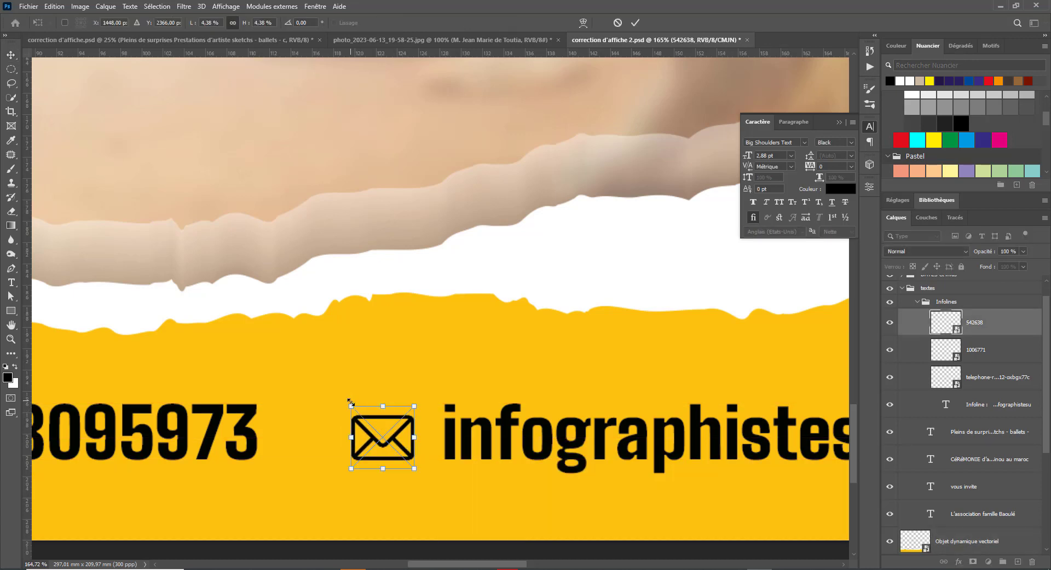
drag(351, 405, 317, 376)
drag(382, 433, 390, 440)
key(Return)
key(ctrl+minus)
key(ctrl+minus)
key(ctrl+minus)
key(ctrl+minus)
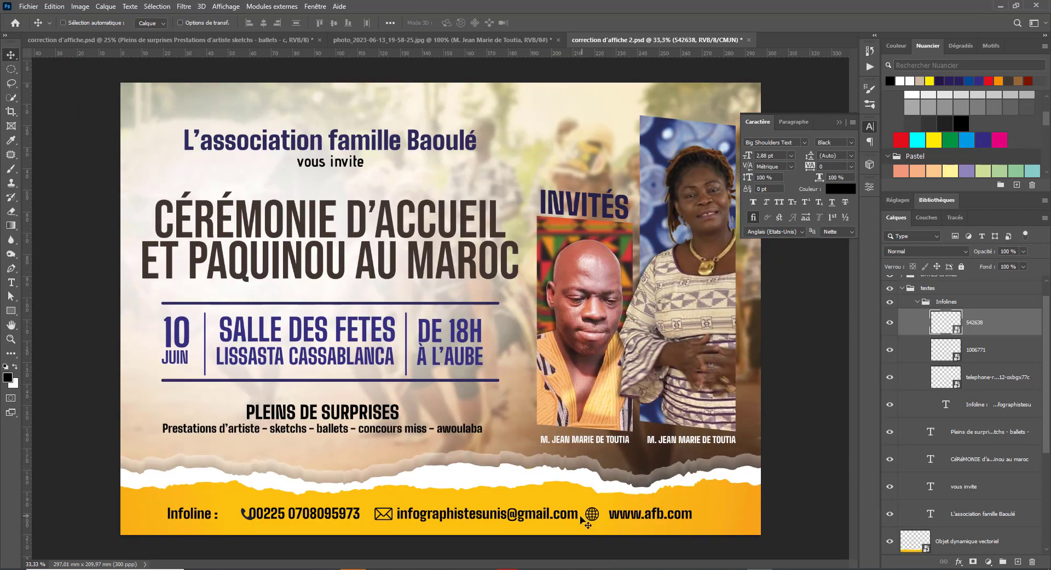
- Select the telephone icon layer and nudge it slightly left beside the number
right_click(245, 520)
click(329, 427)
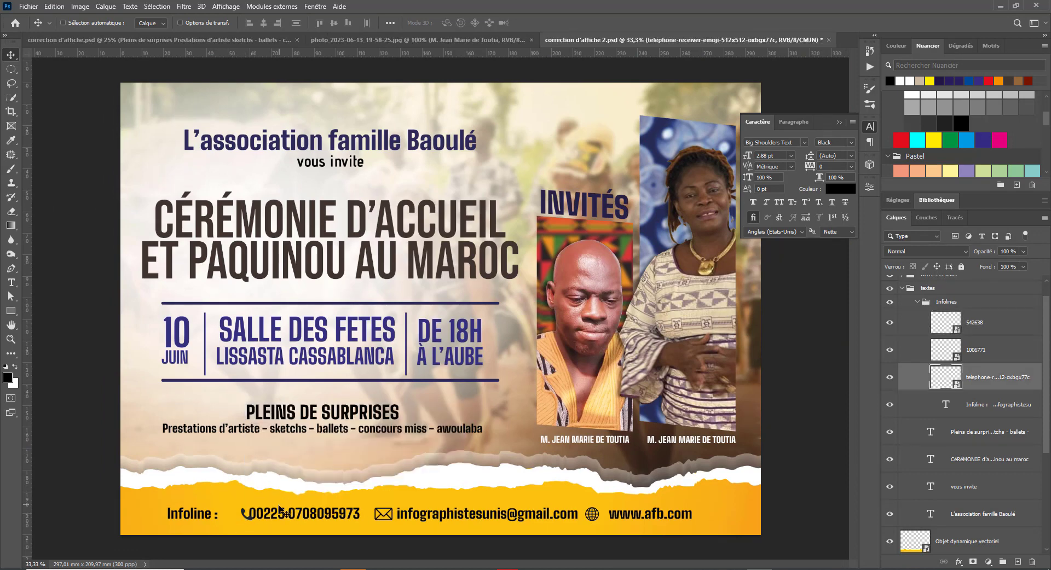
key(Left)
key(Left)
key(Left)
key(Left)
key(Left)
key(Left)
key(Left)
key(Left)
key(ctrl+minus)
key(ctrl+minus)
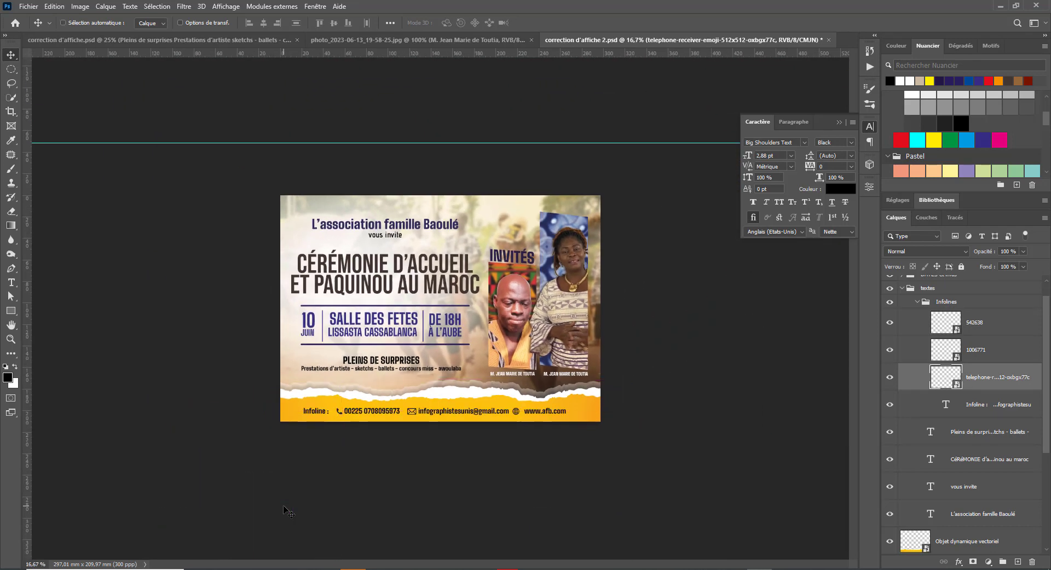
key(ctrl+plus)
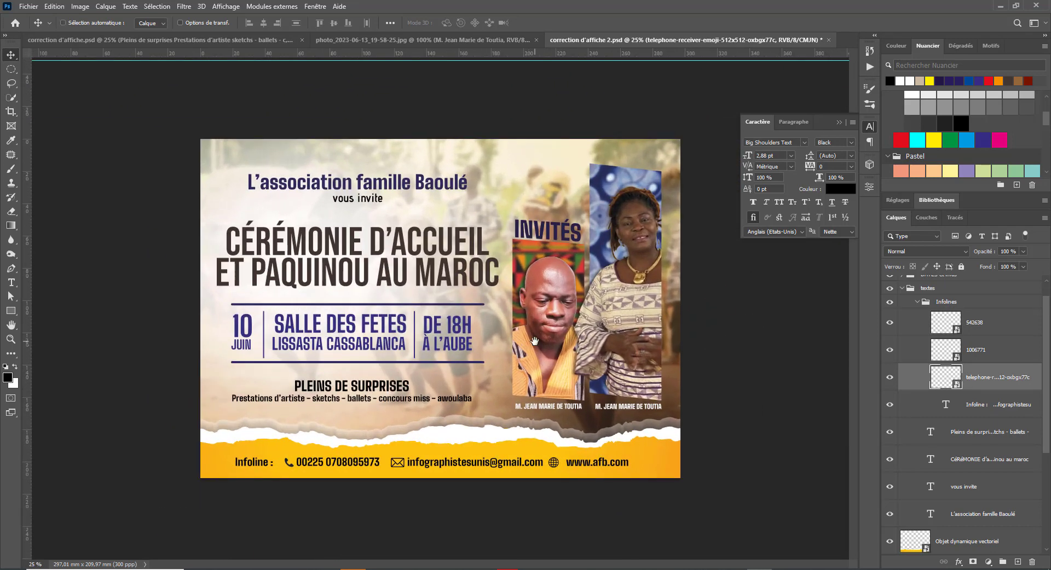
key(ctrl)
- Save correction d'affiche 2.psd and glance at the other poster tabs
key(ctrl+s)
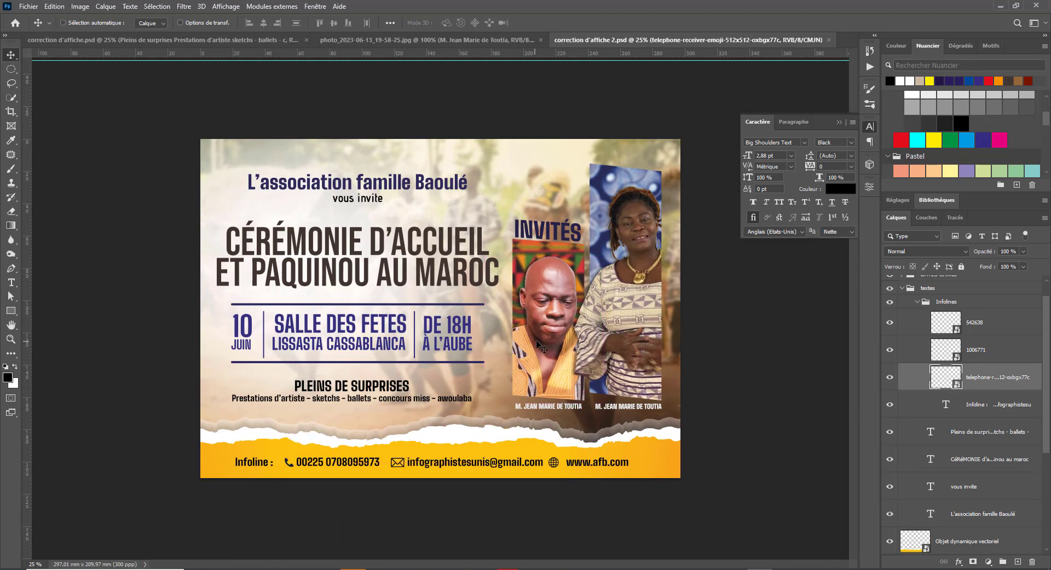
click(243, 40)
click(424, 38)
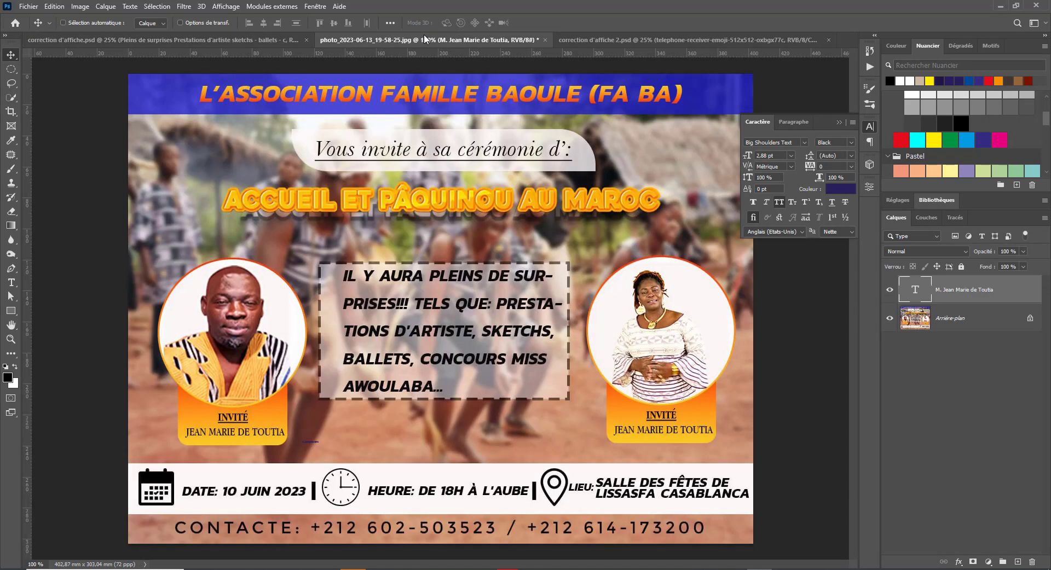
click(658, 41)
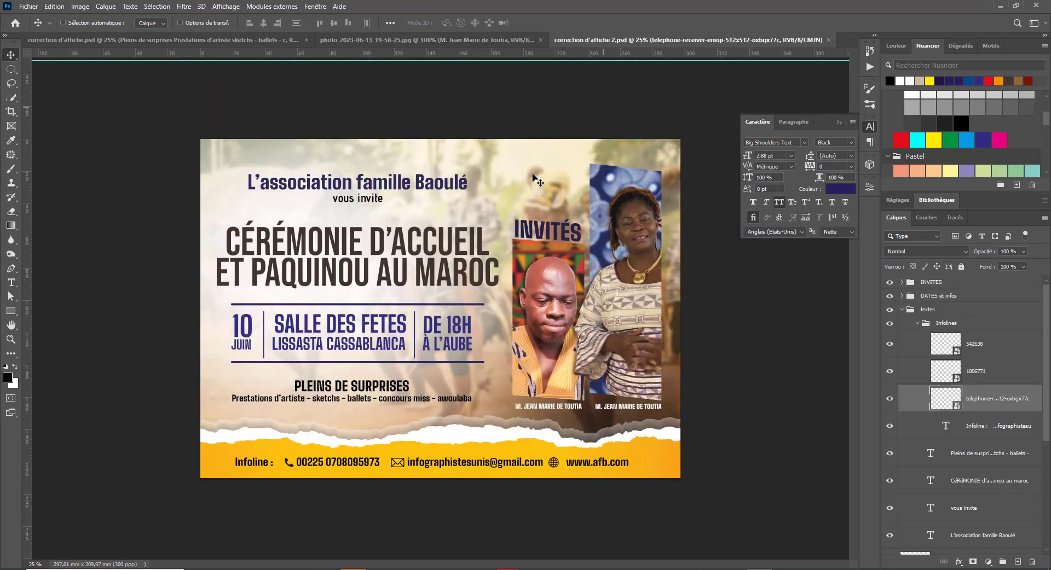
- Append '(FA BA)' to the association title and scale it to about 87%
key(t)
click(465, 185)
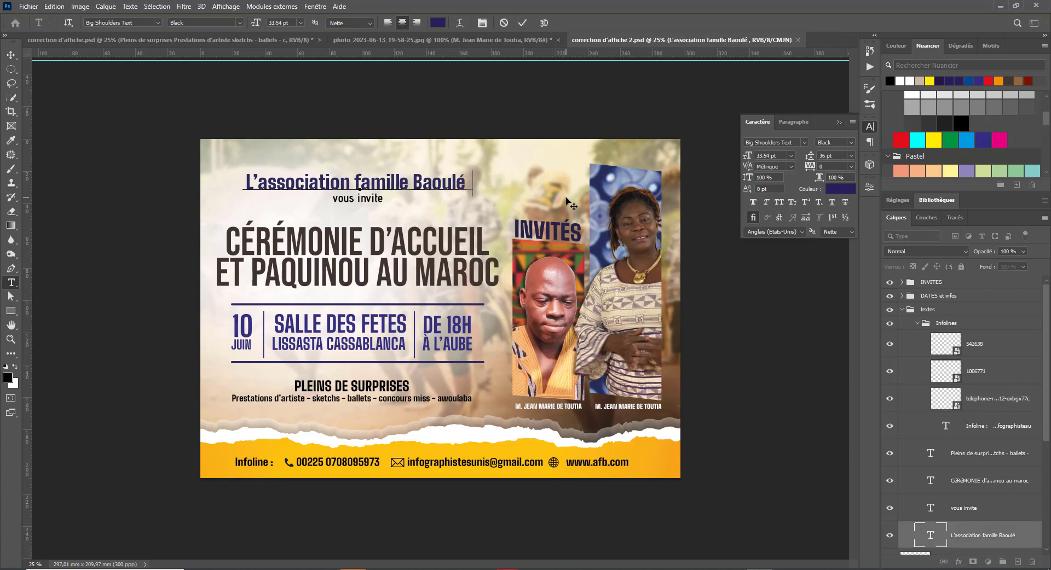
text((FA)
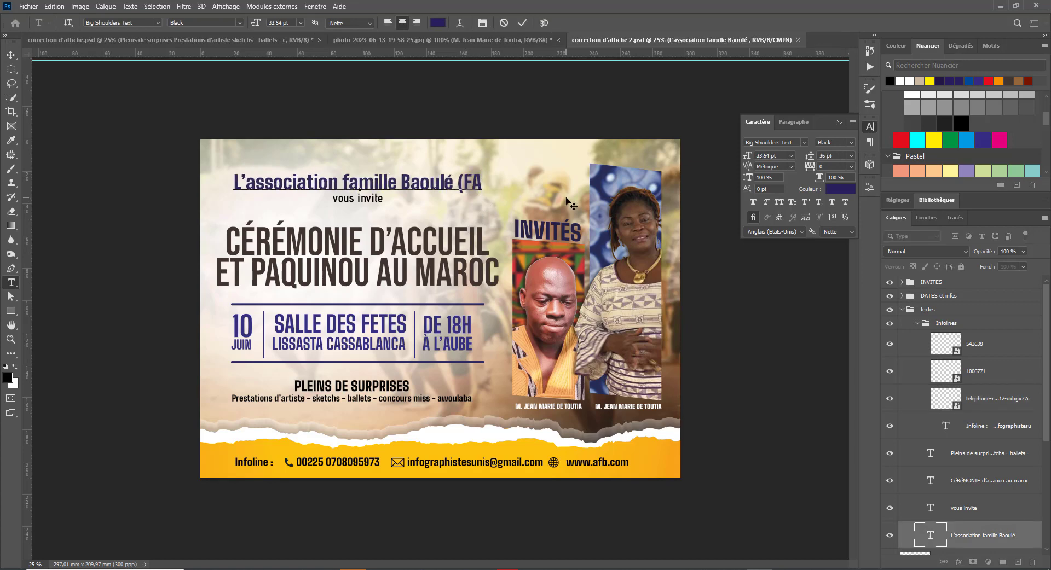
text( BA)
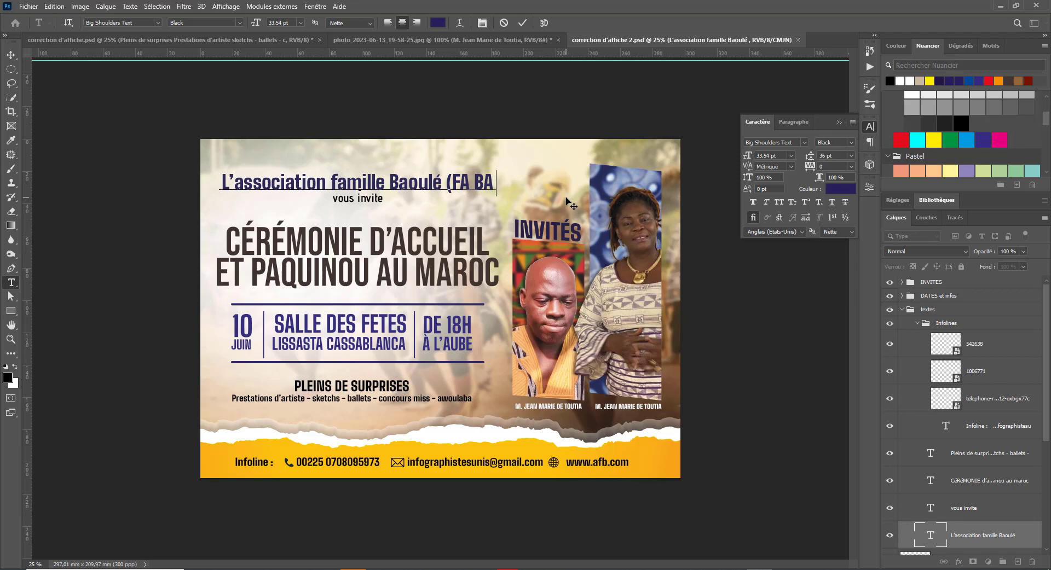
text())
key(ctrl+Return)
key(ctrl+t)
drag(500, 172, 463, 175)
drag(427, 186, 441, 185)
key(Return)
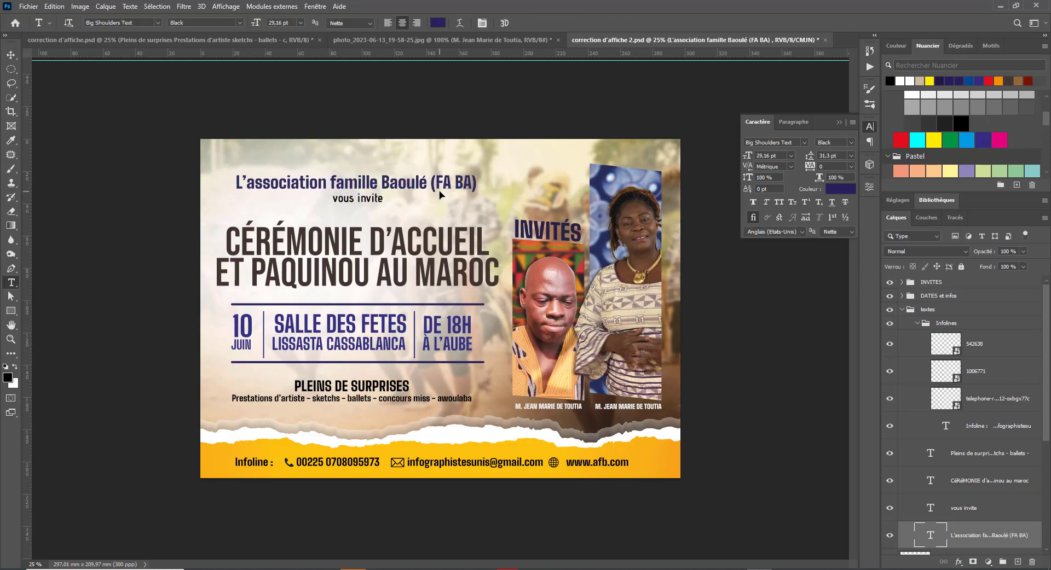
- Select the 10 Juin text layer and nudge it two steps right
key(v)
right_click(246, 336)
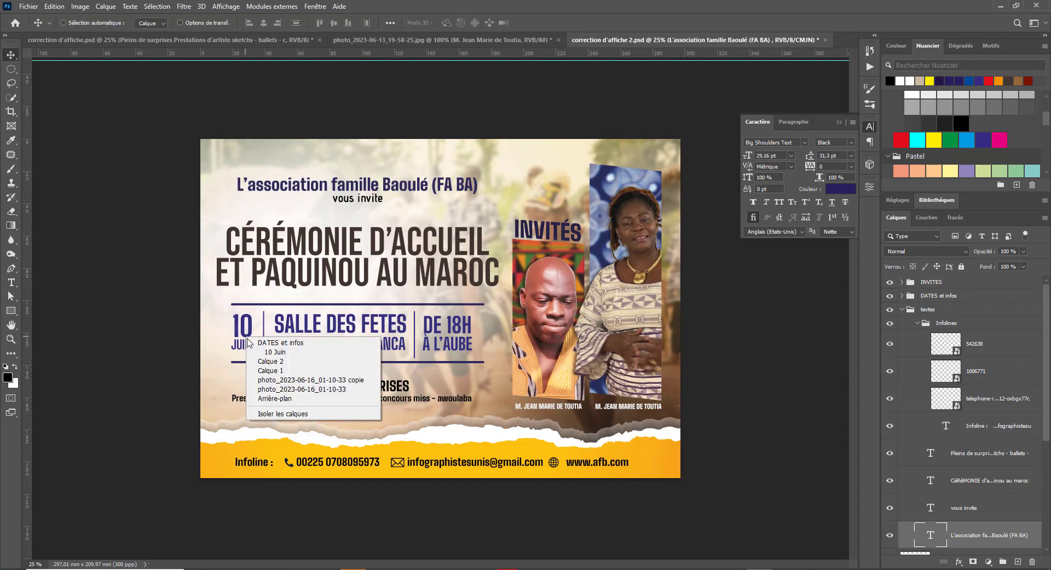
click(282, 350)
key(Right)
key(Right)
key(Right)
key(Right)
key(Right)
key(Right)
key(Right)
key(Right)
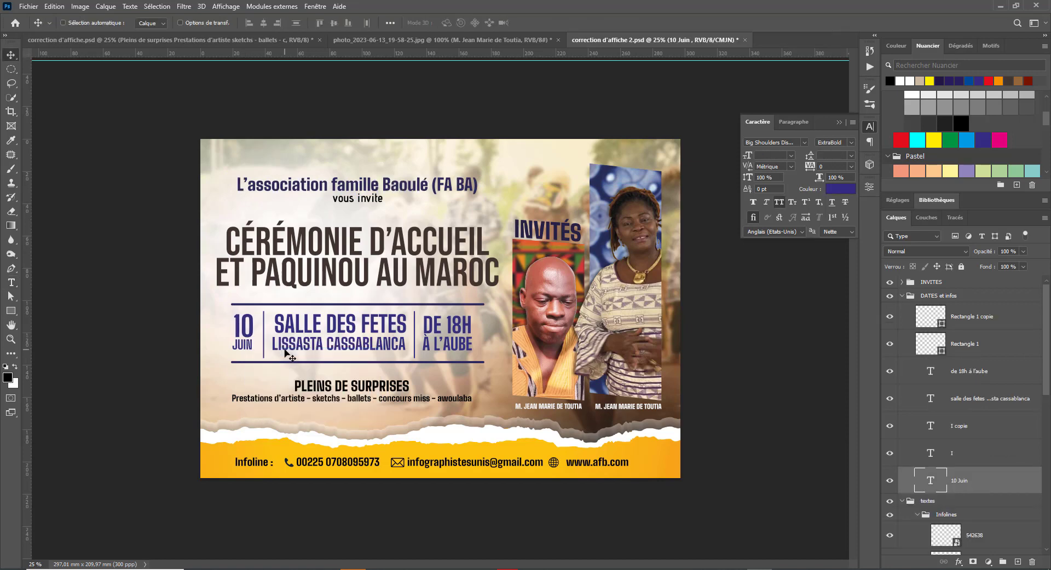
key(Right)
key(Right)
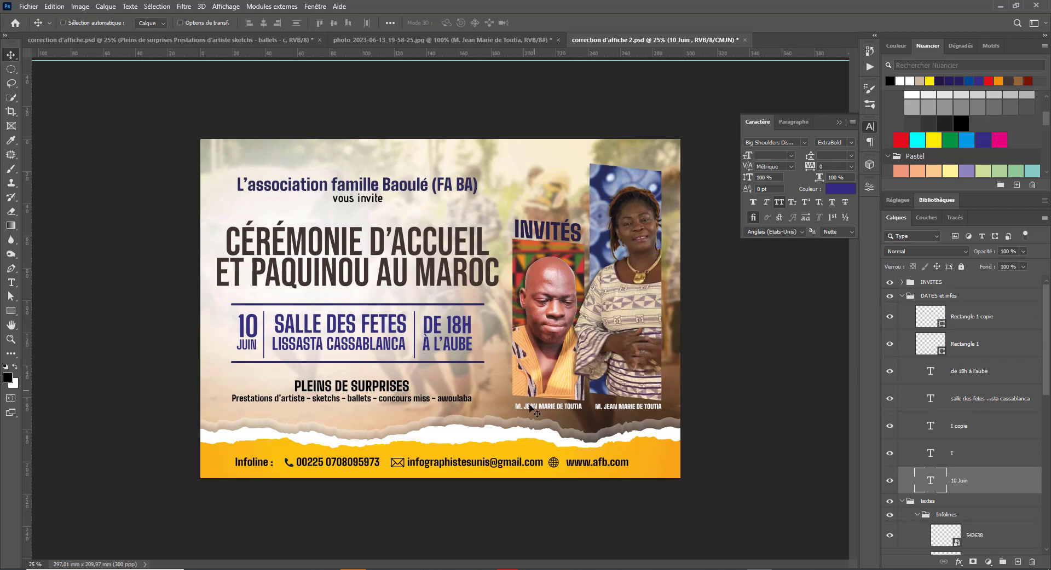
- Raise the yellow footer band and resize it from its top edge
right_click(440, 446)
click(501, 452)
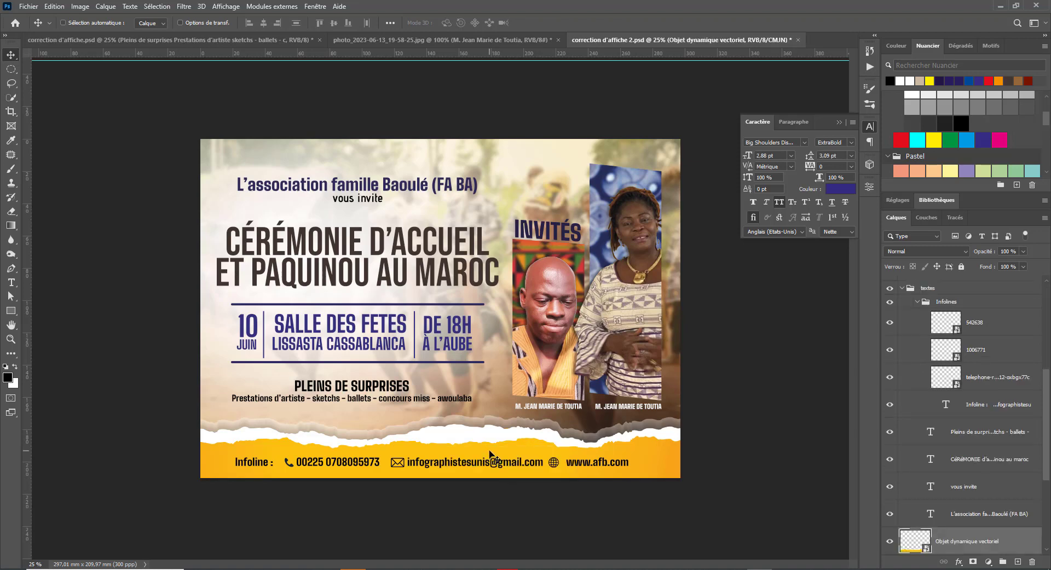
key(shift+Up)
key(shift+Up)
key(shift+Up)
key(shift+Up)
key(shift+Up)
key(shift+Up)
key(shift+Up)
key(shift+Up)
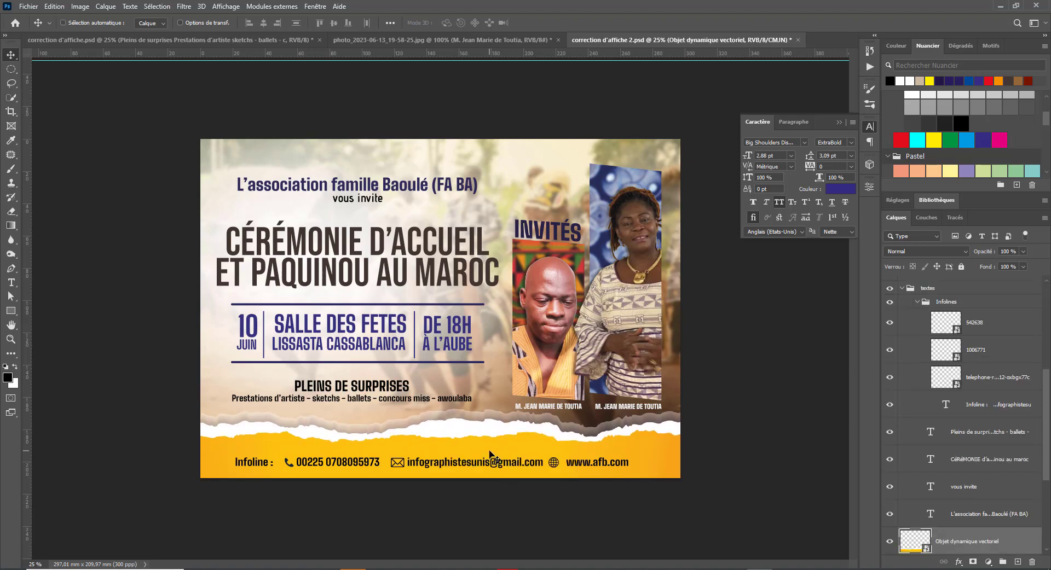
key(shift+Up)
key(shift+Up)
key(shift+Up)
key(shift+Up)
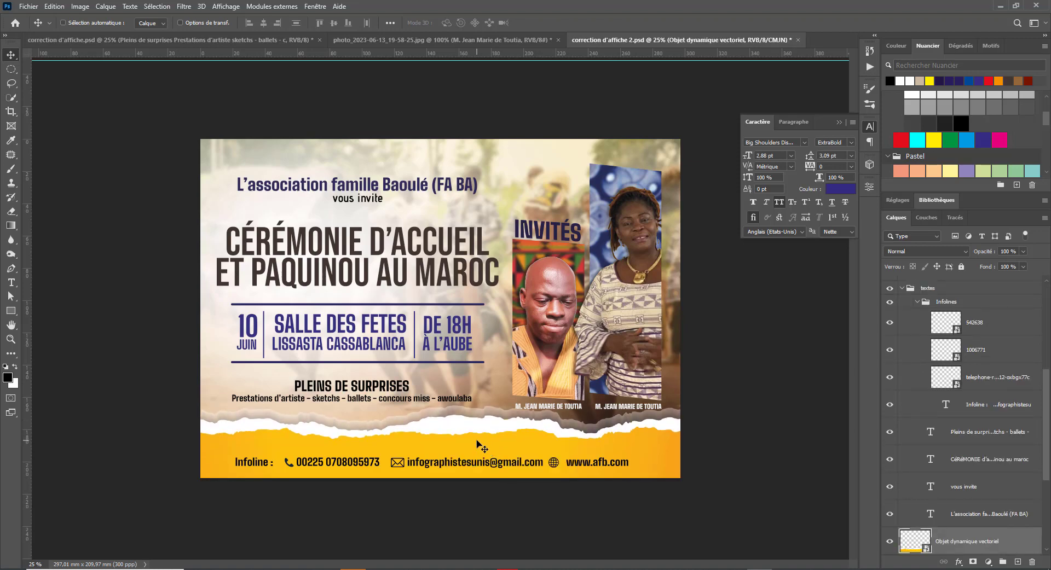
key(ctrl+t)
mouse_move(441, 404)
mouse_down()
mouse_move(443, 427)
mouse_move(453, 417)
mouse_up()
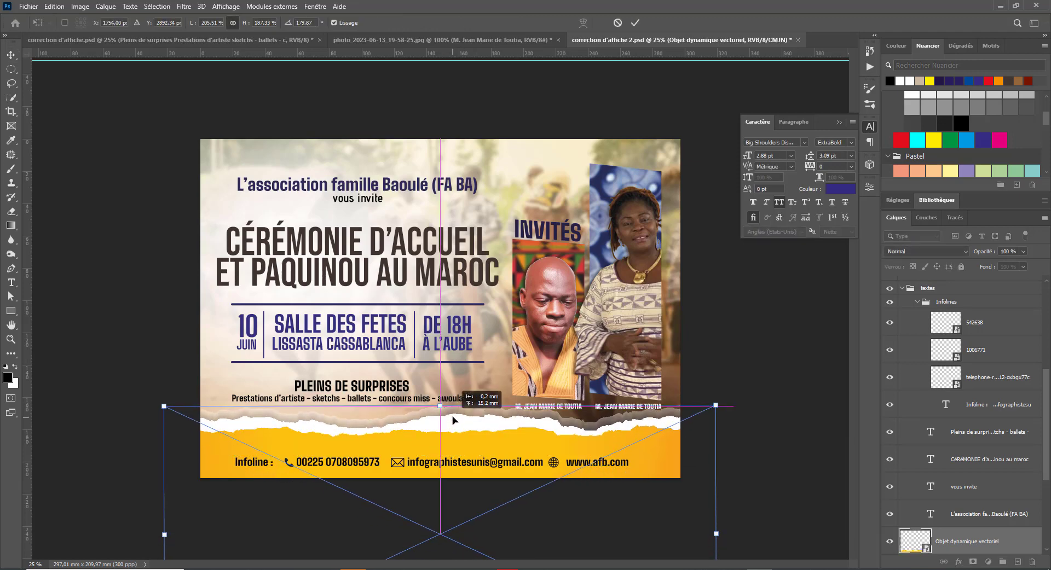
key(Return)
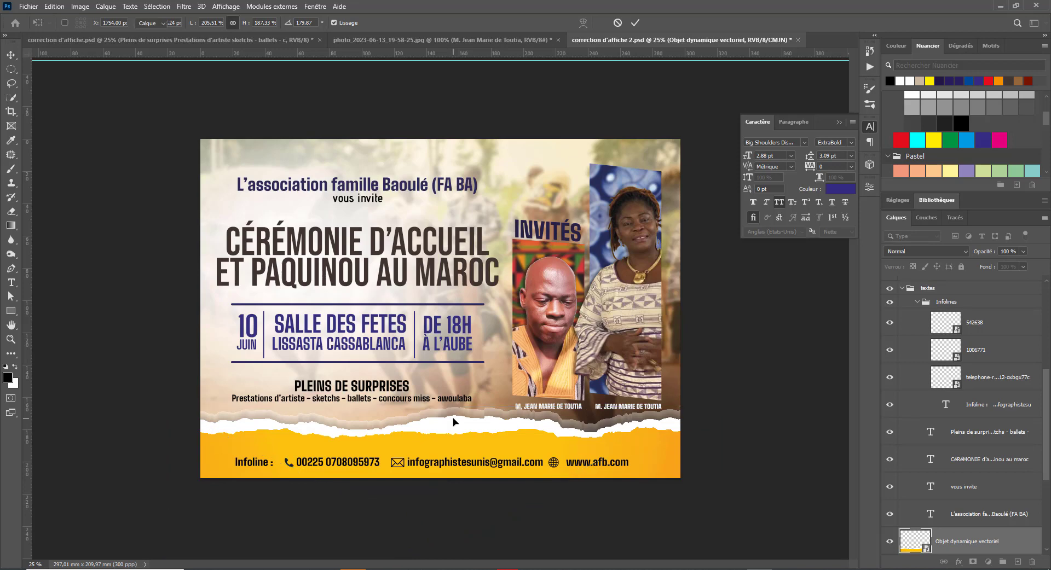
- Select the Infolines group and nudge the contact row upward
right_click(251, 463)
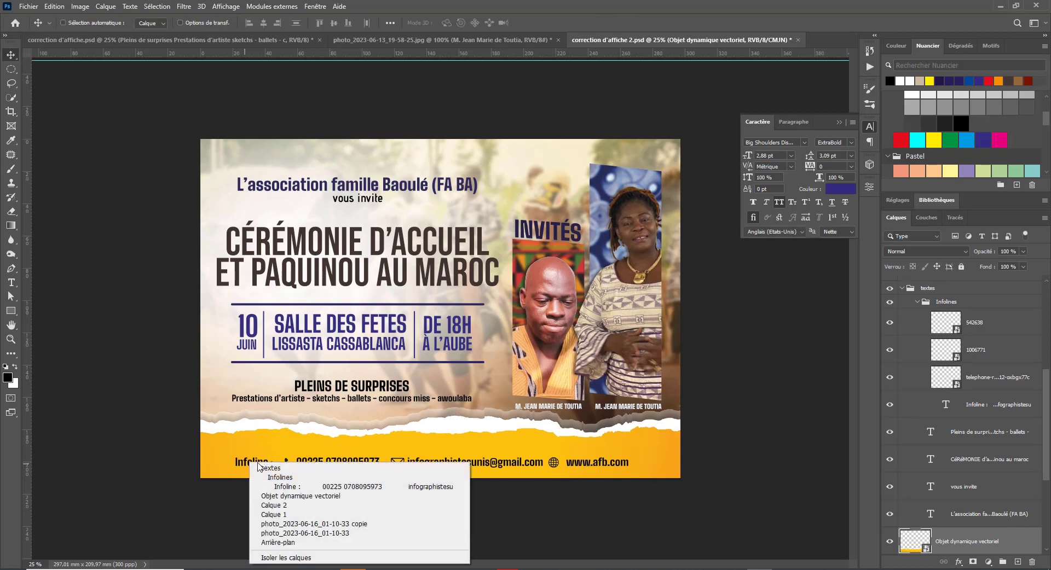
click(294, 472)
right_click(273, 470)
click(279, 476)
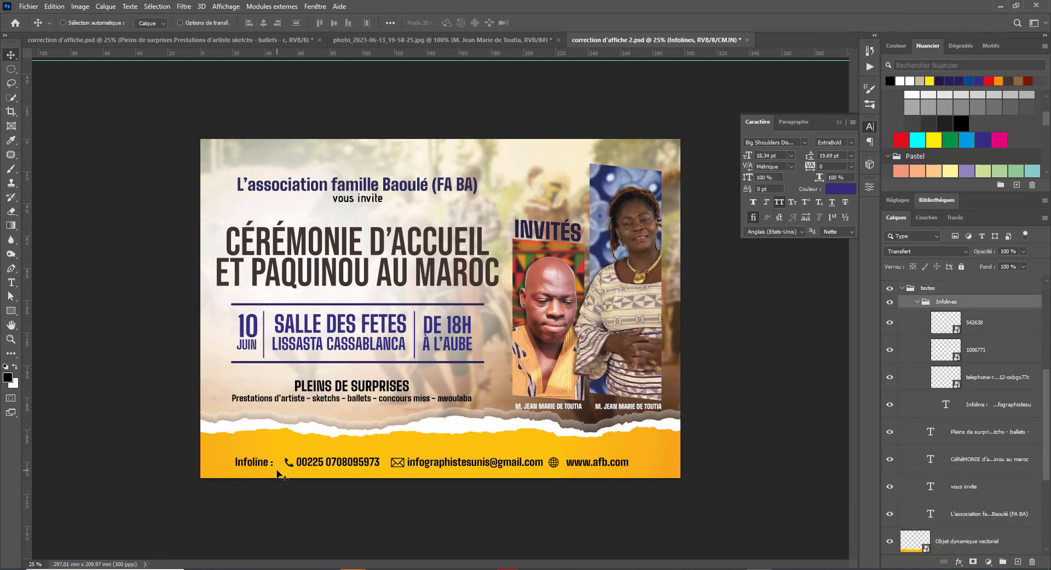
key(shift+Up)
key(shift+Up)
key(shift+Up)
key(shift+Up)
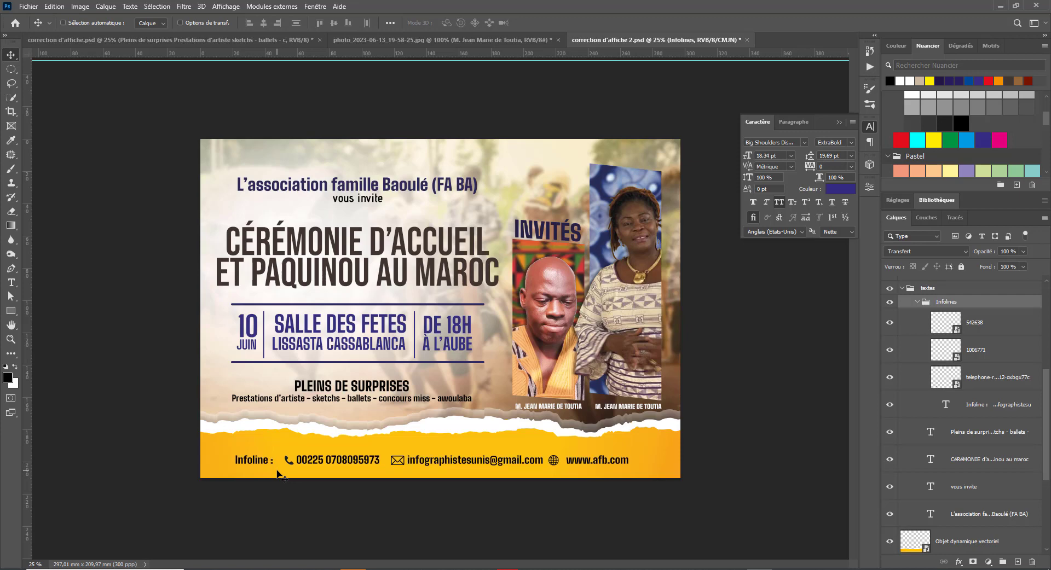
key(shift+Up)
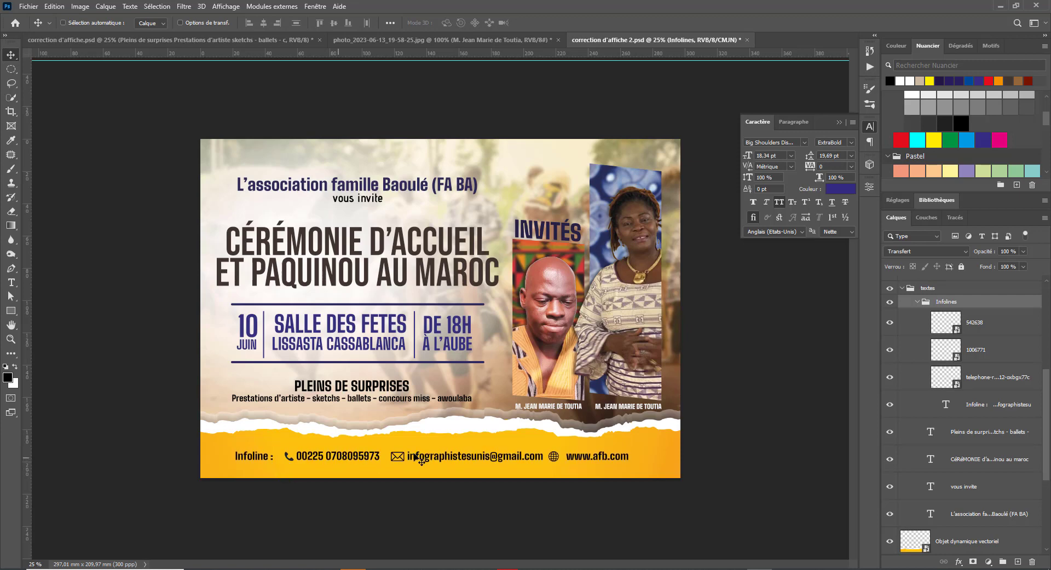
- Centre the Infoline row horizontally relative to the canvas
click(390, 23)
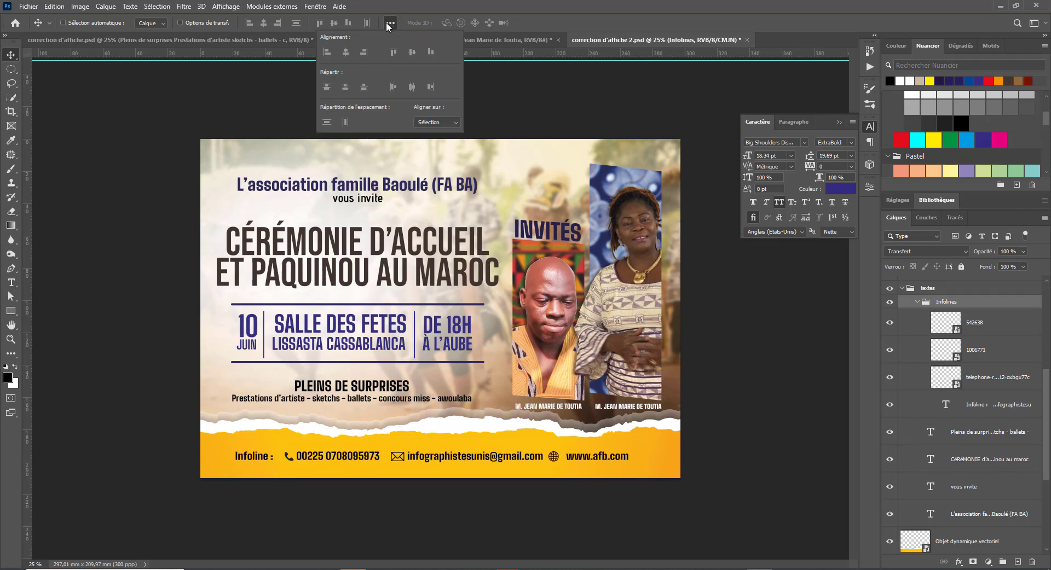
click(432, 122)
click(428, 141)
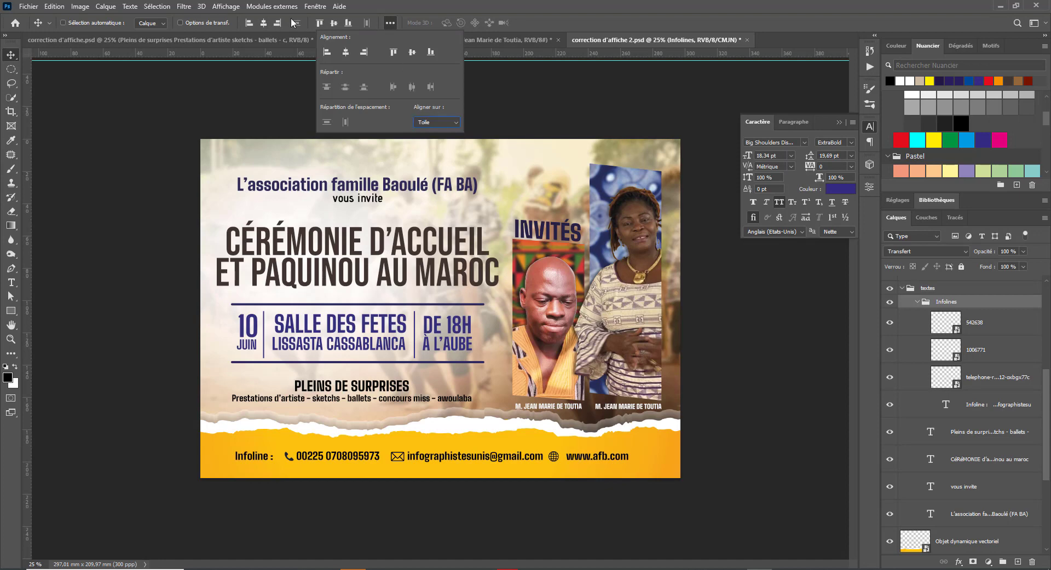
click(264, 25)
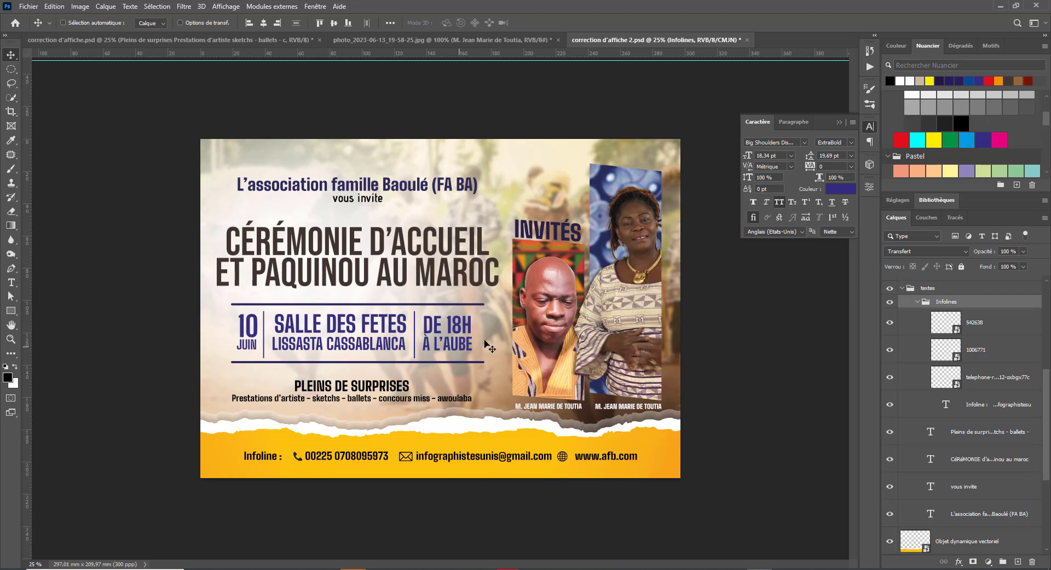
click(841, 122)
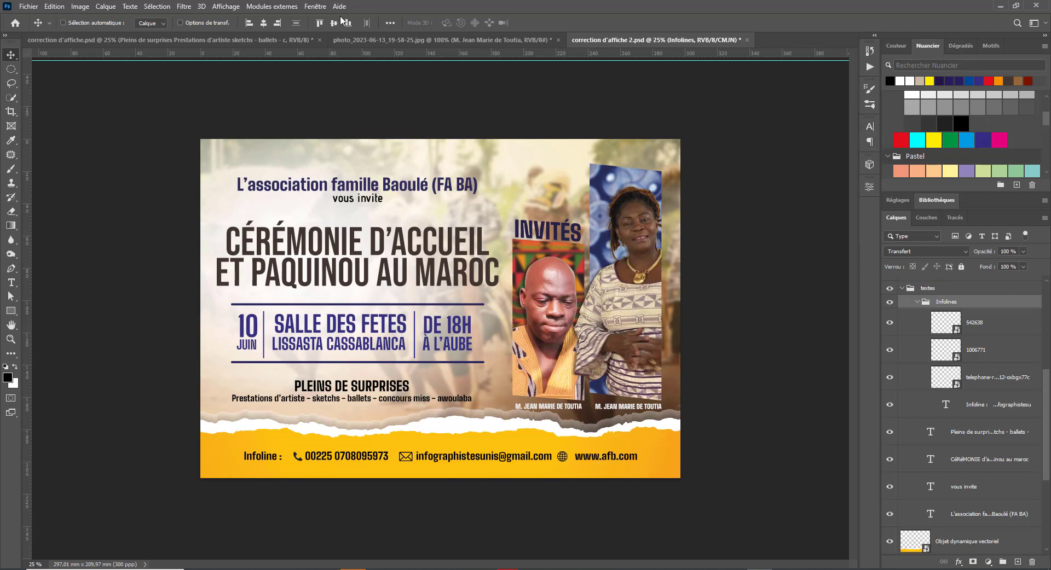
click(362, 39)
click(628, 42)
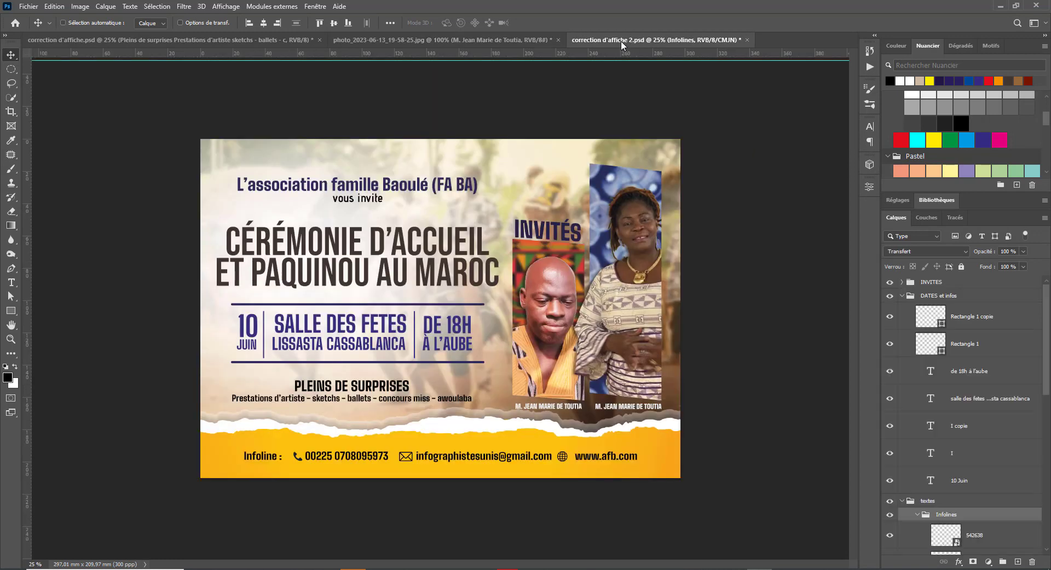
- Compare the Baoulé poster against the reference poster by switching between their tabs
click(474, 42)
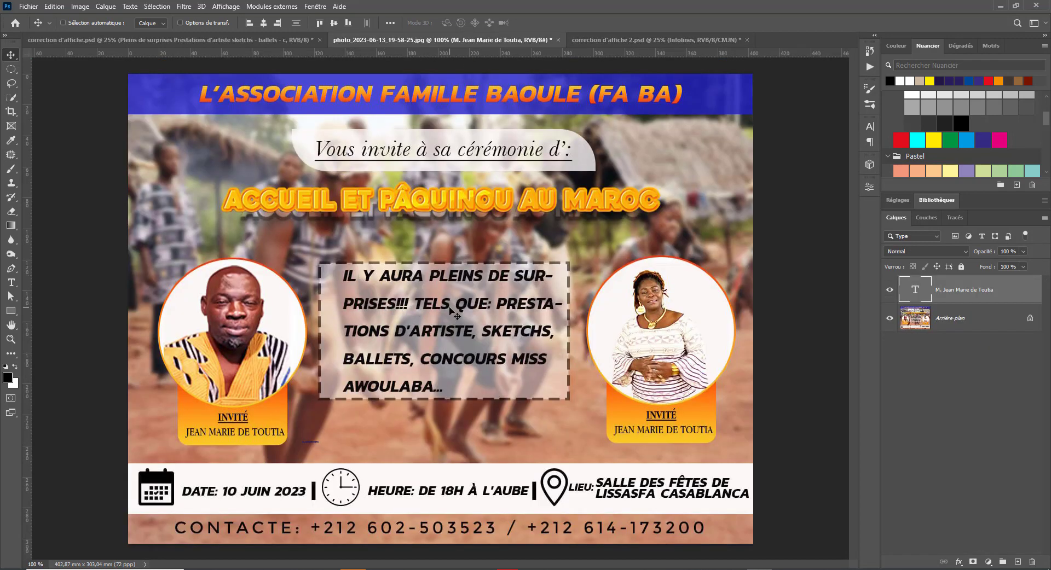
click(608, 41)
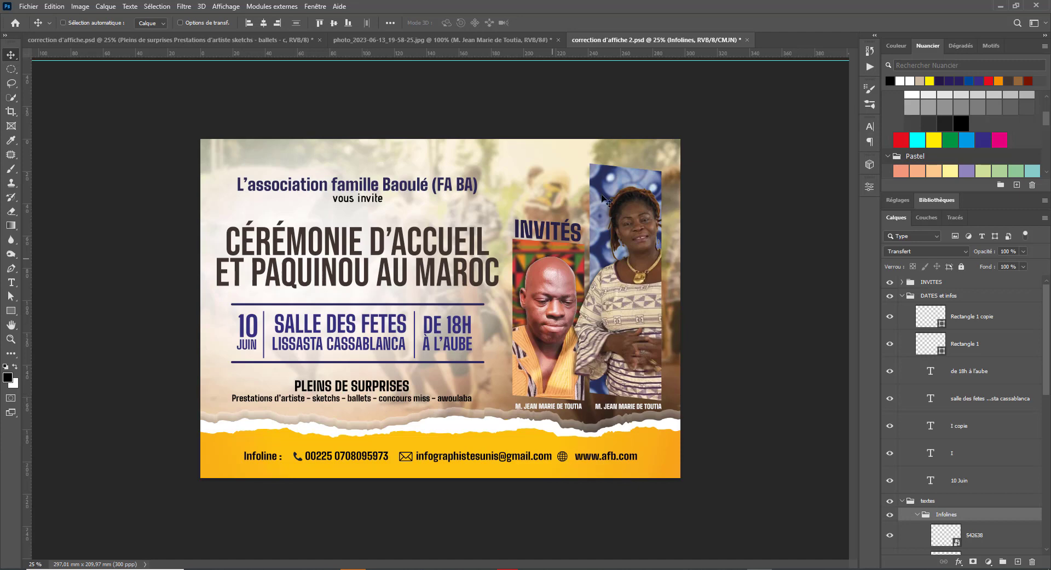
click(512, 43)
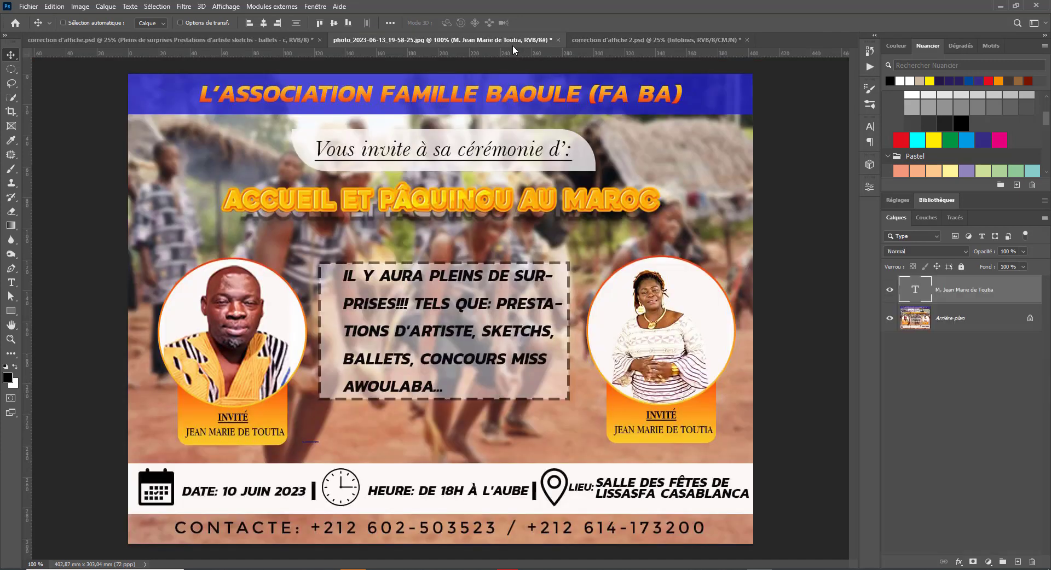
click(643, 39)
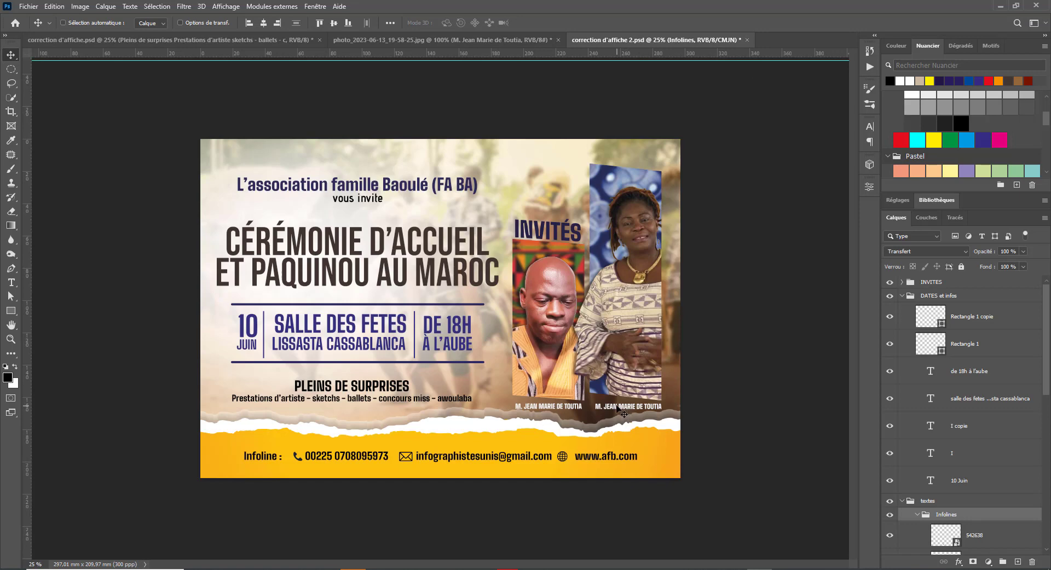
click(435, 42)
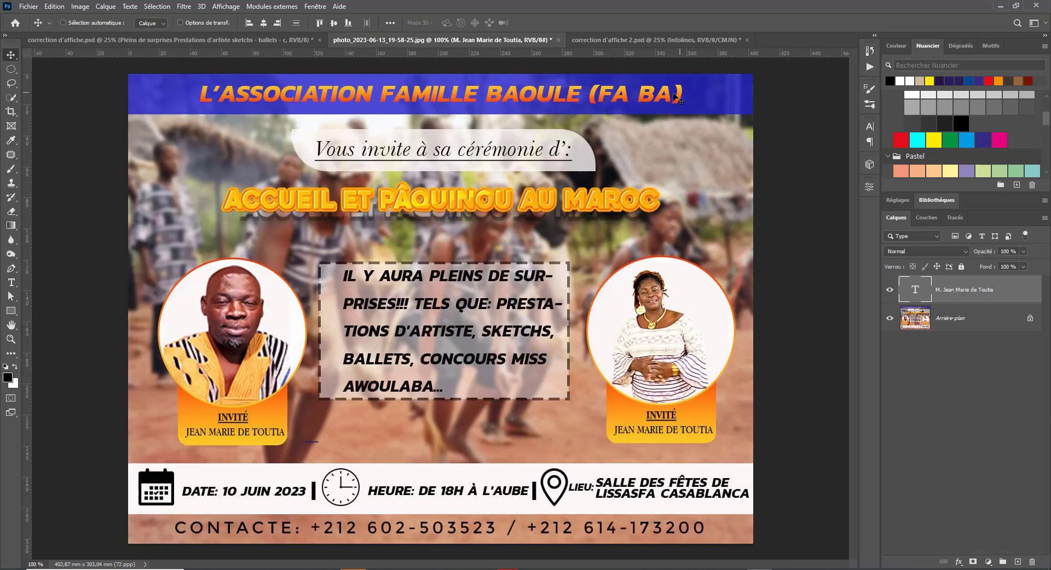
click(678, 42)
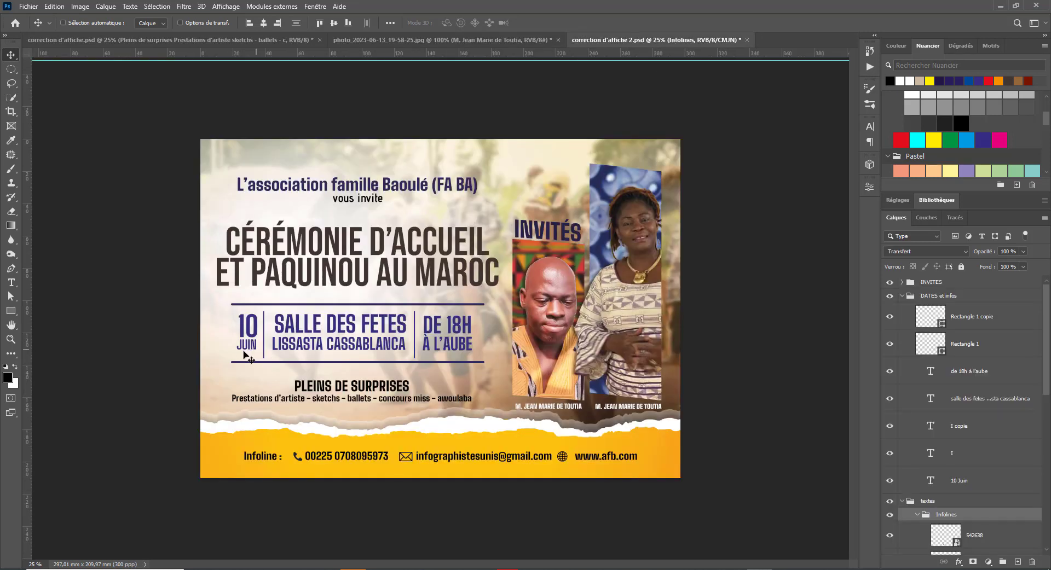
click(461, 41)
click(632, 46)
click(504, 41)
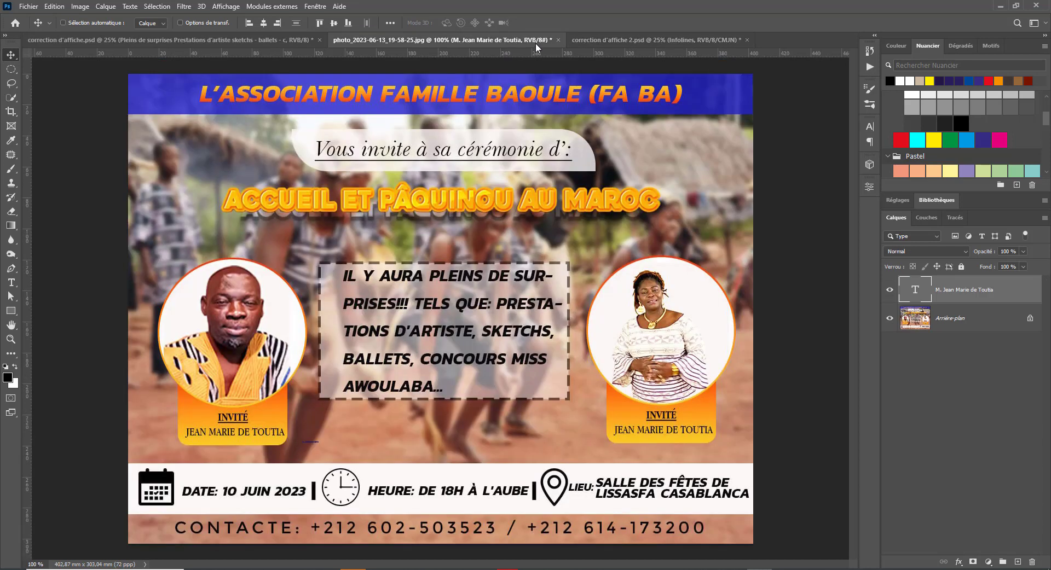
click(599, 40)
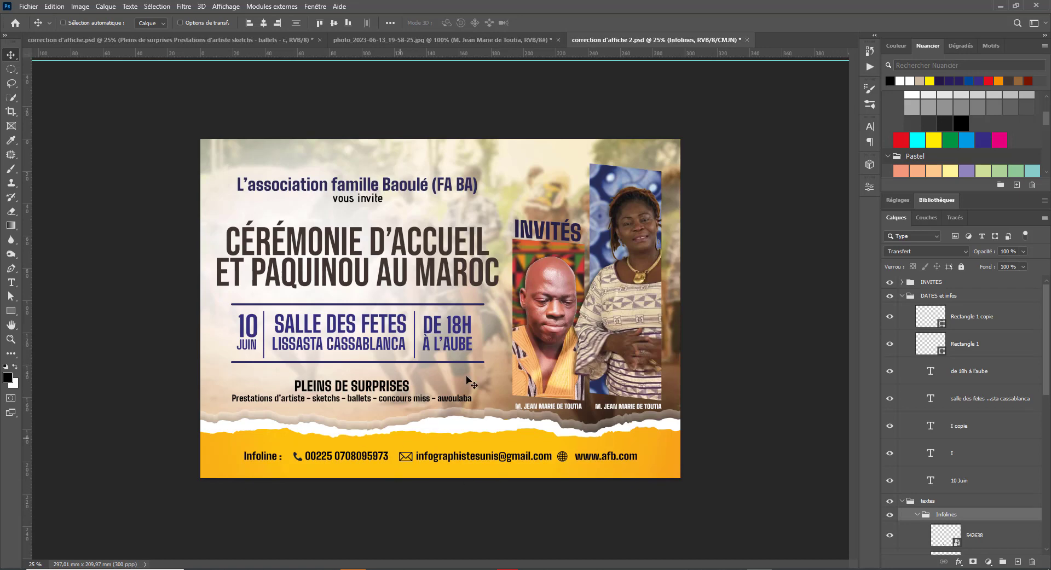
- Nudge the Pleins de surprises text up slightly, then save the poster
right_click(361, 390)
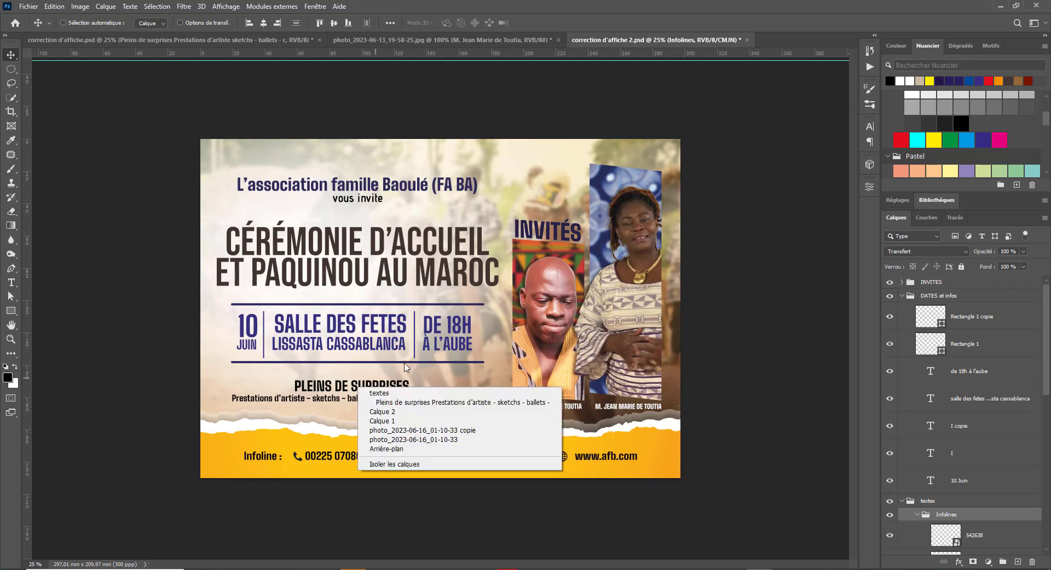
click(434, 403)
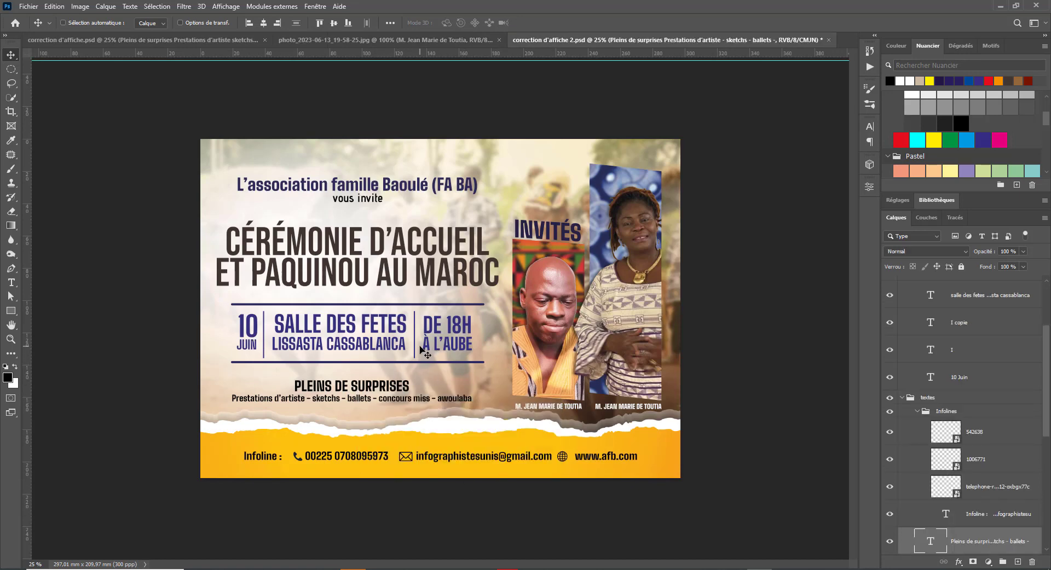
key(shift+Up)
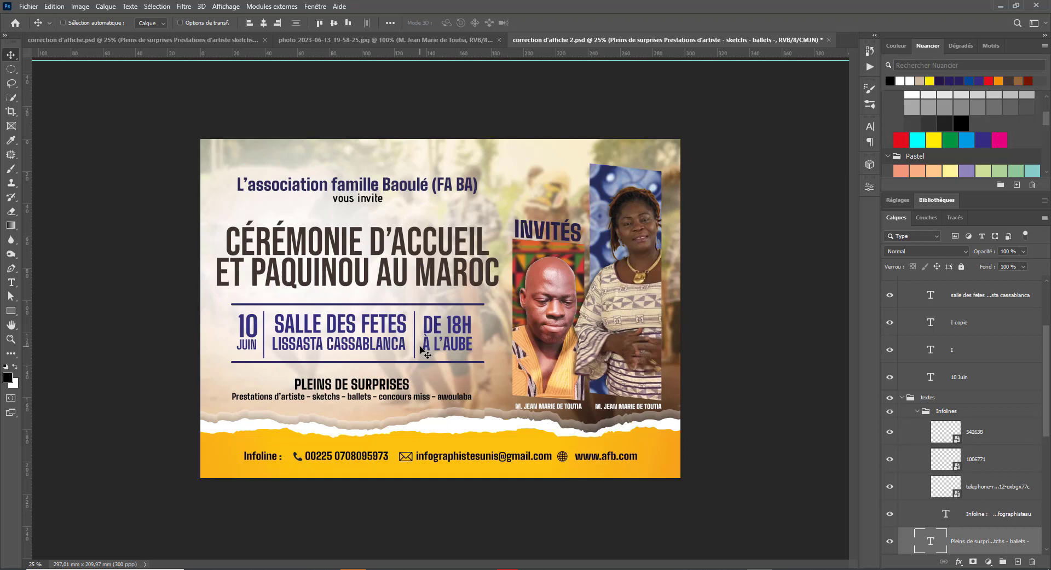
right_click(561, 459)
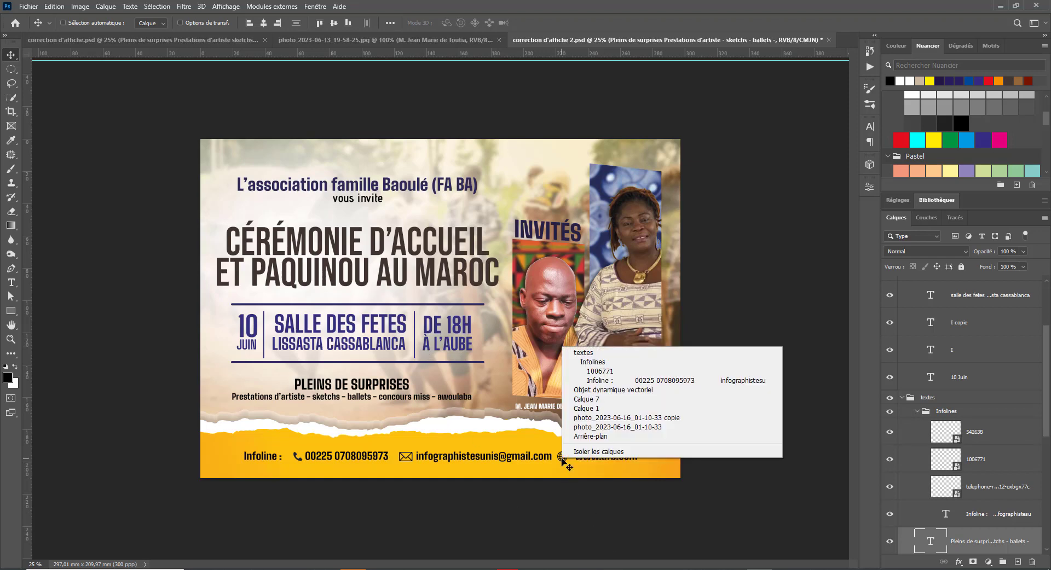
click(611, 372)
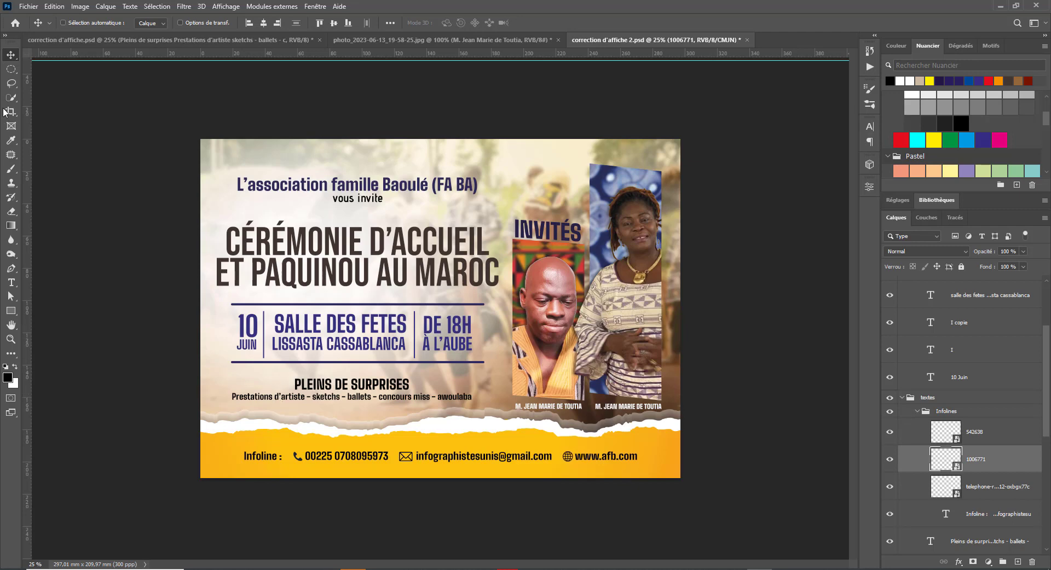
key(ctrl+s)
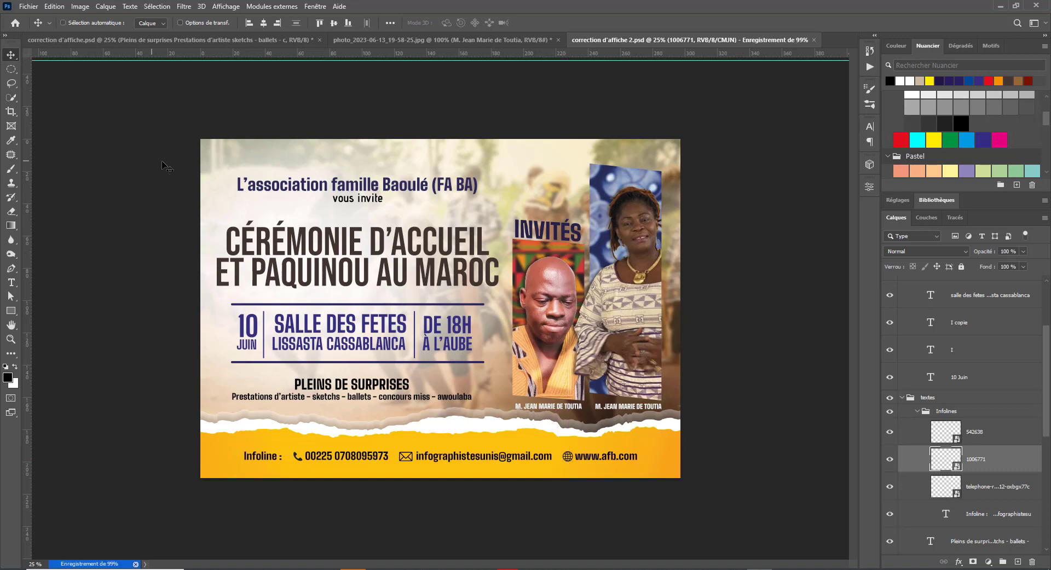